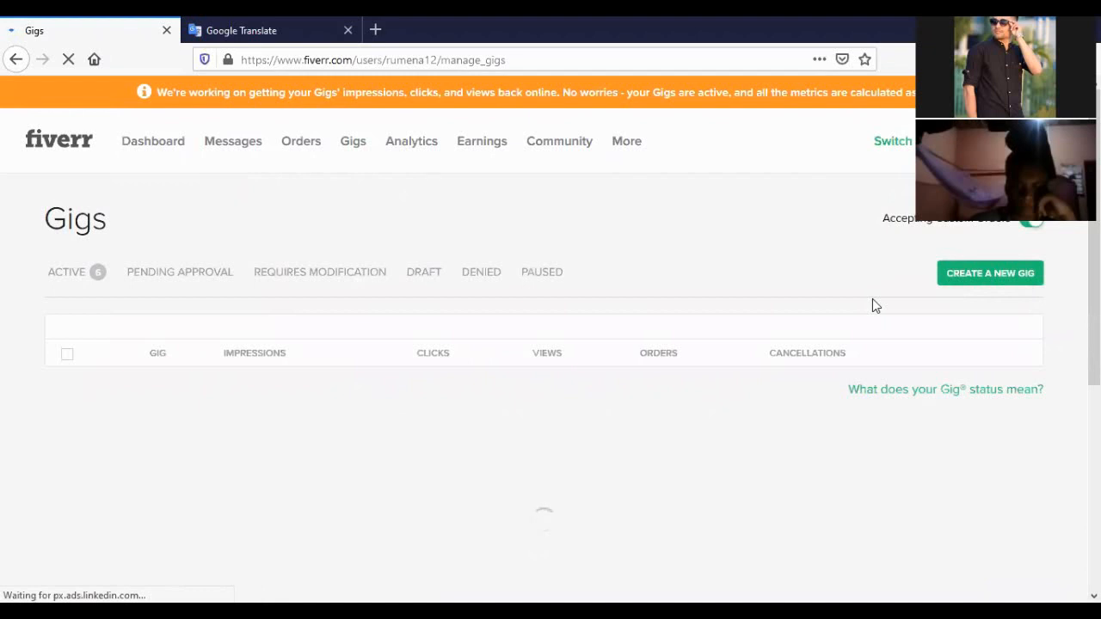
- Create a new gig and enter "do B2b lead Generation and targeted lead generation" as its title after "I will"
{"action": "left_click", "coordinate": [950, 275]}
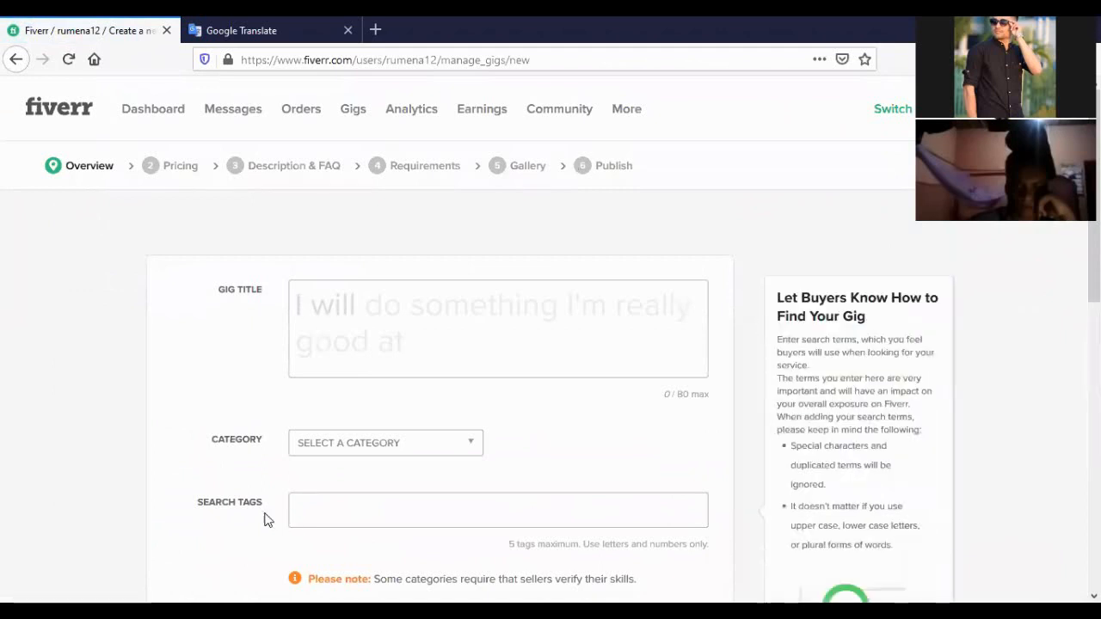
{"action": "left_click", "coordinate": [360, 320]}
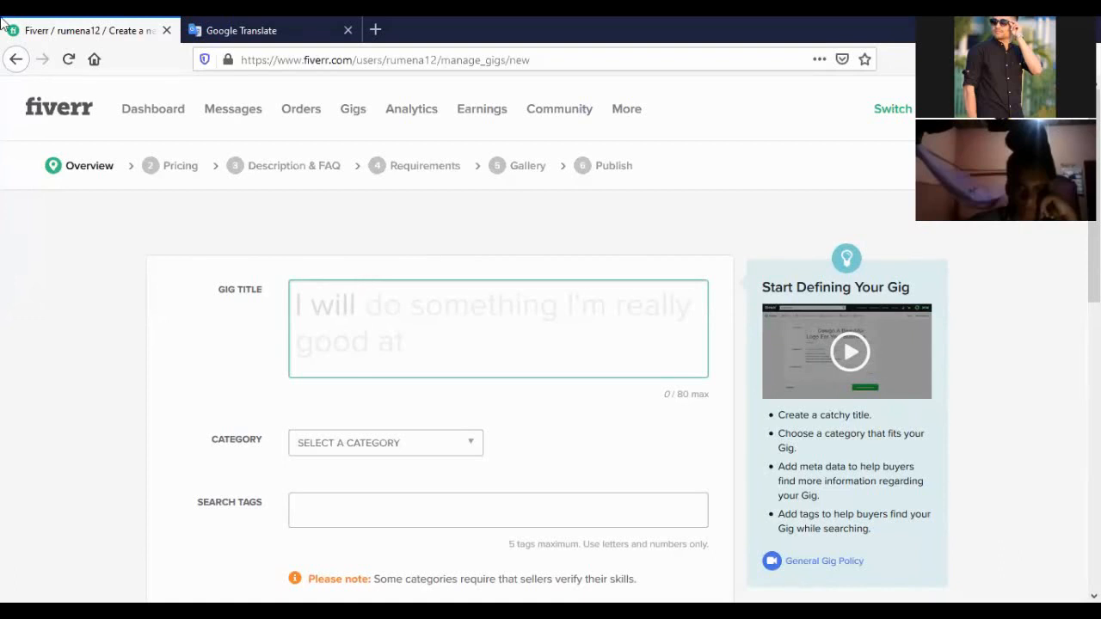
{"action": "left_click", "coordinate": [406, 321]}
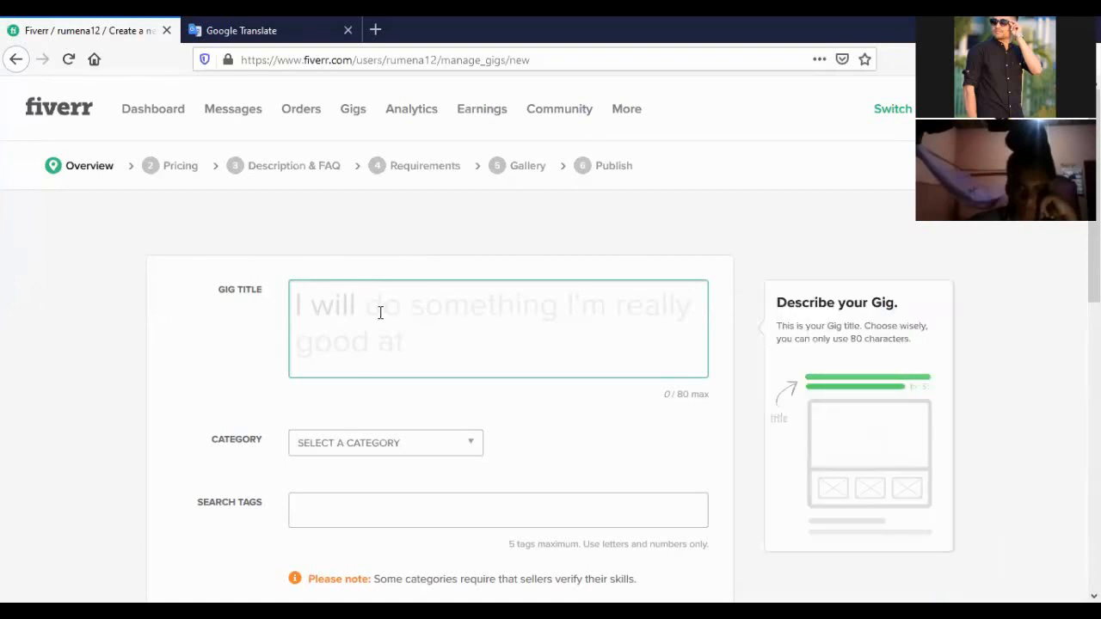
{"action": "type", "text": "do"}
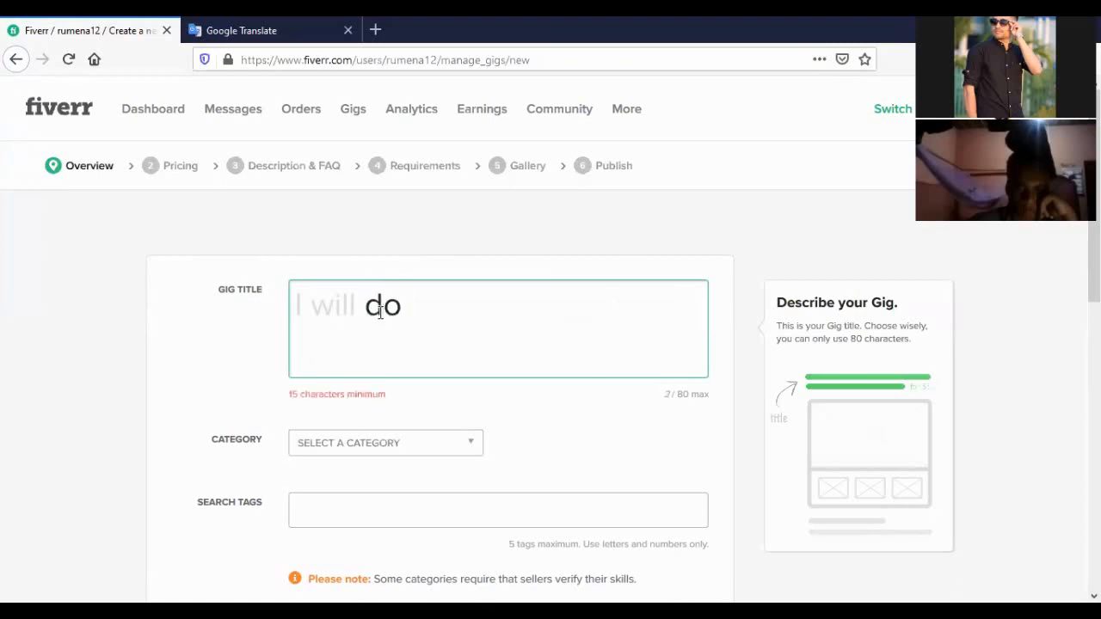
{"action": "type", "text": " B@"}
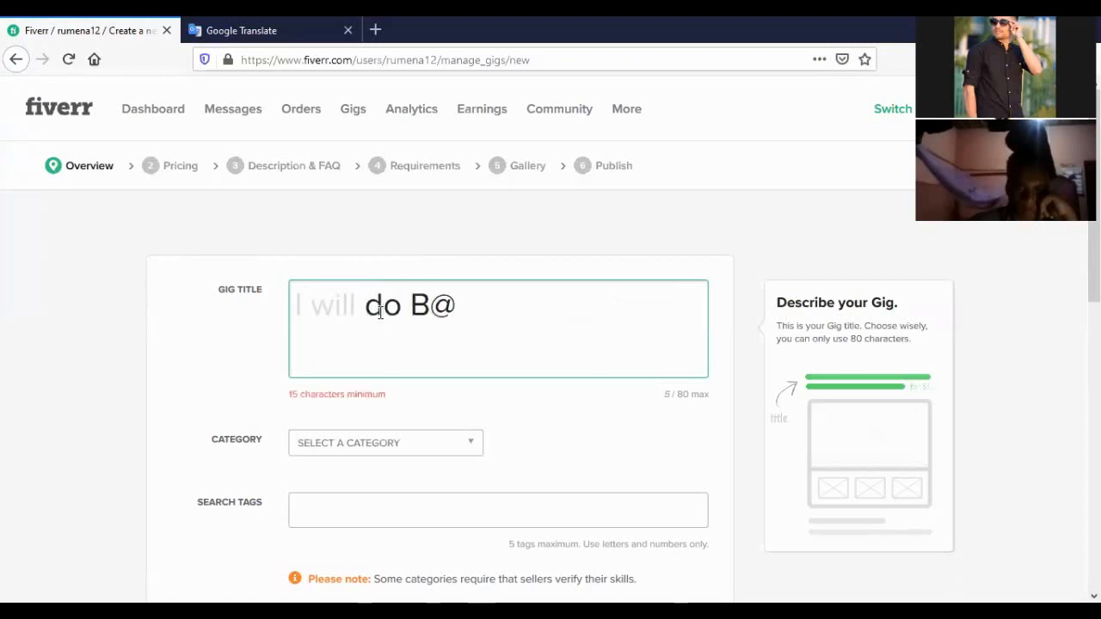
{"action": "key", "text": "BackSpace"}
{"action": "type", "text": "2b"}
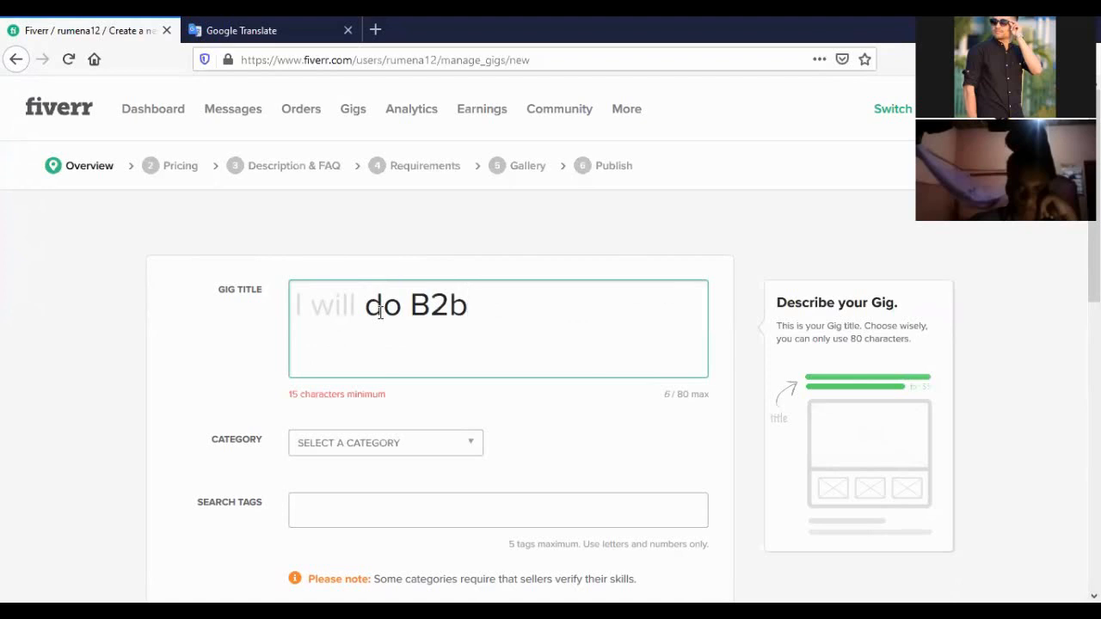
{"action": "type", "text": " lead Ge"}
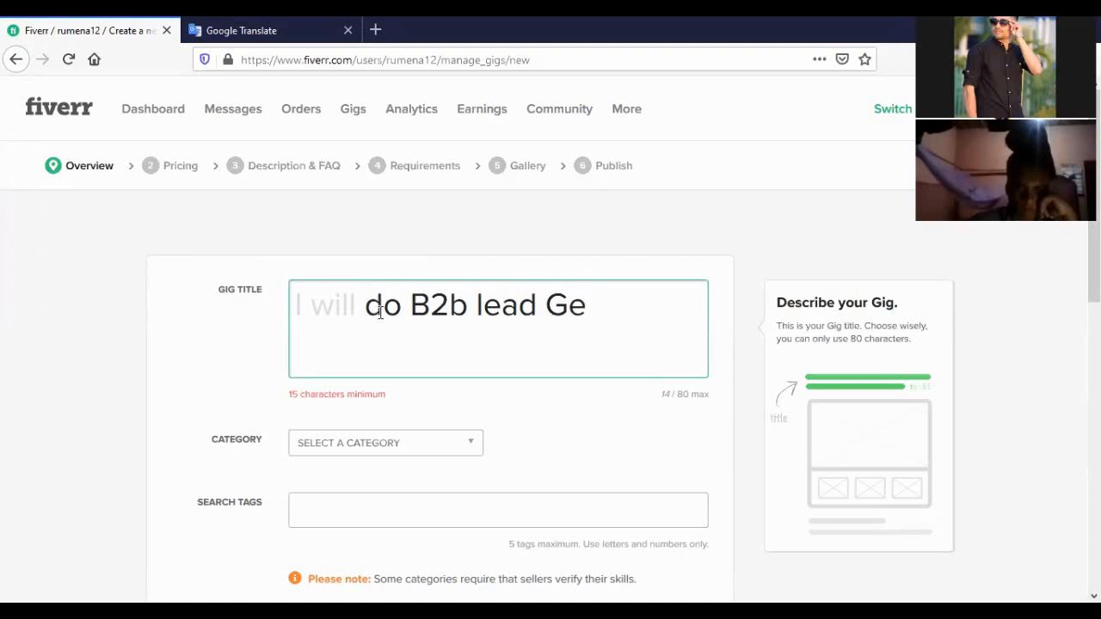
{"action": "type", "text": "neratio"}
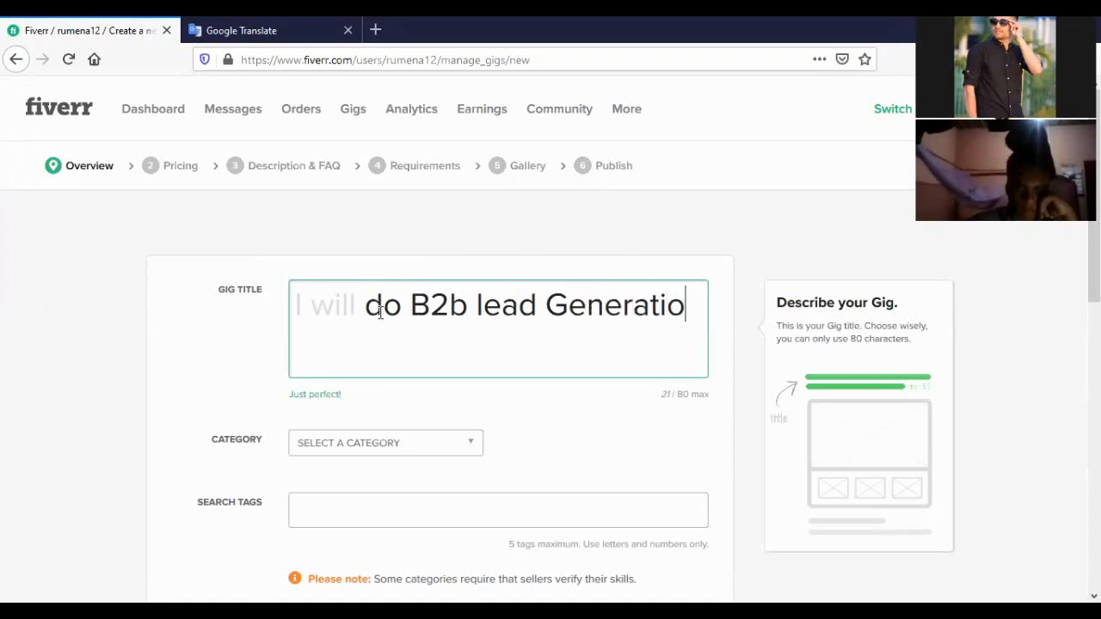
{"action": "type", "text": "n and"}
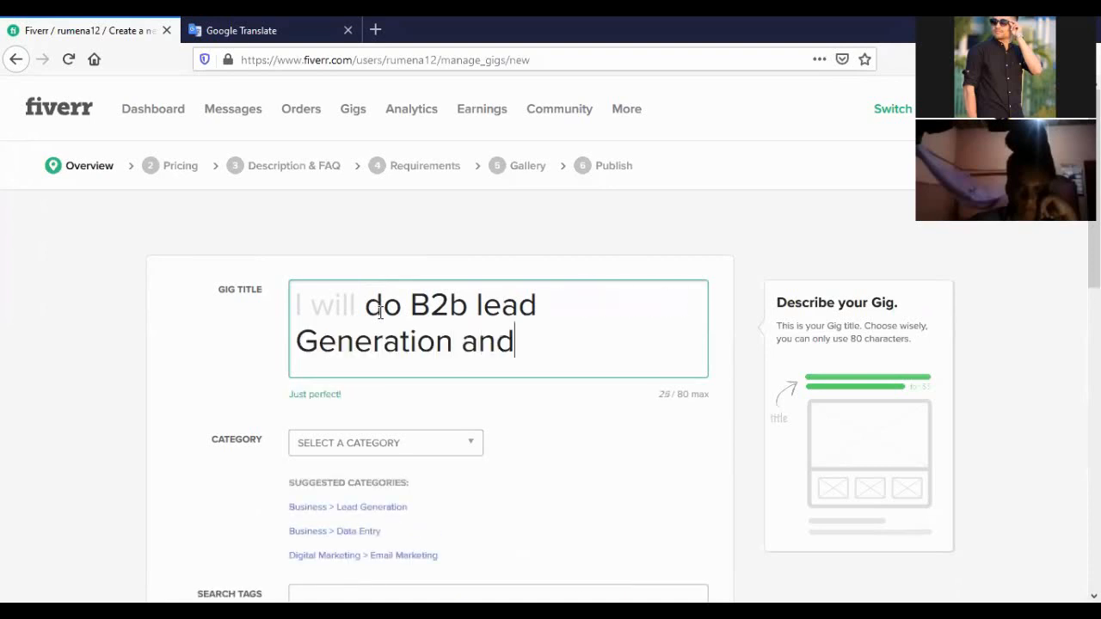
{"action": "type", "text": " targete"}
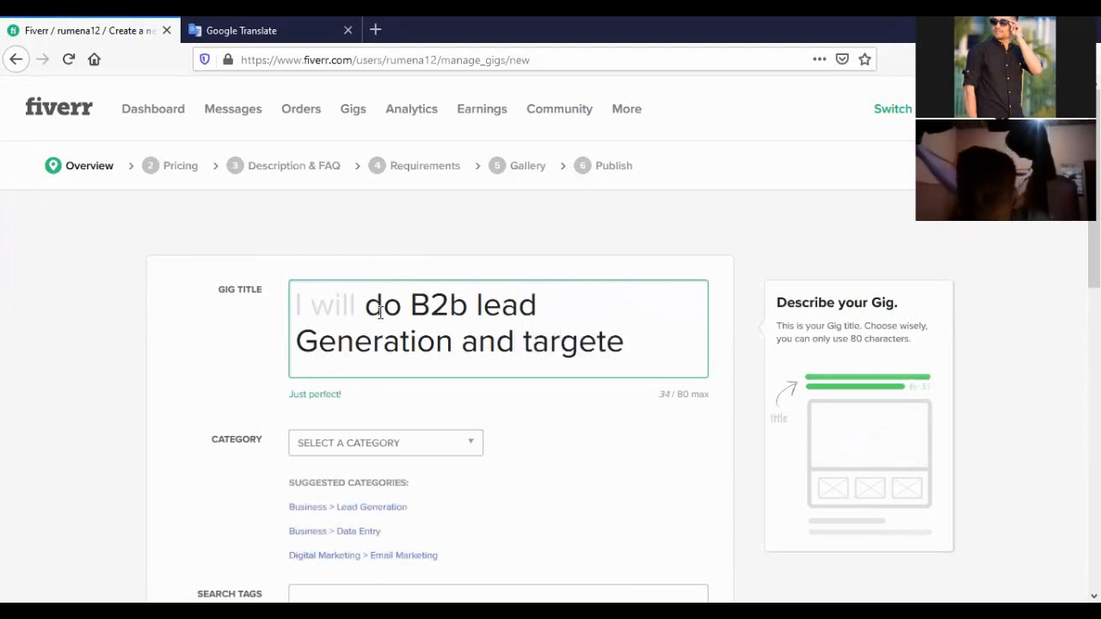
{"action": "type", "text": "d"}
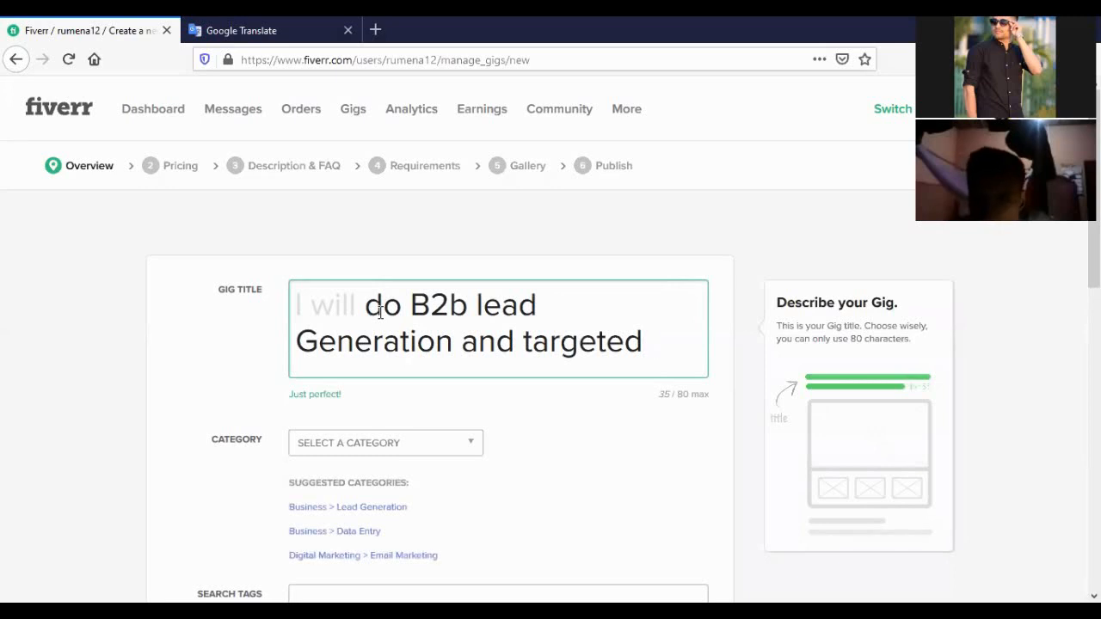
{"action": "type", "text": " lead g"}
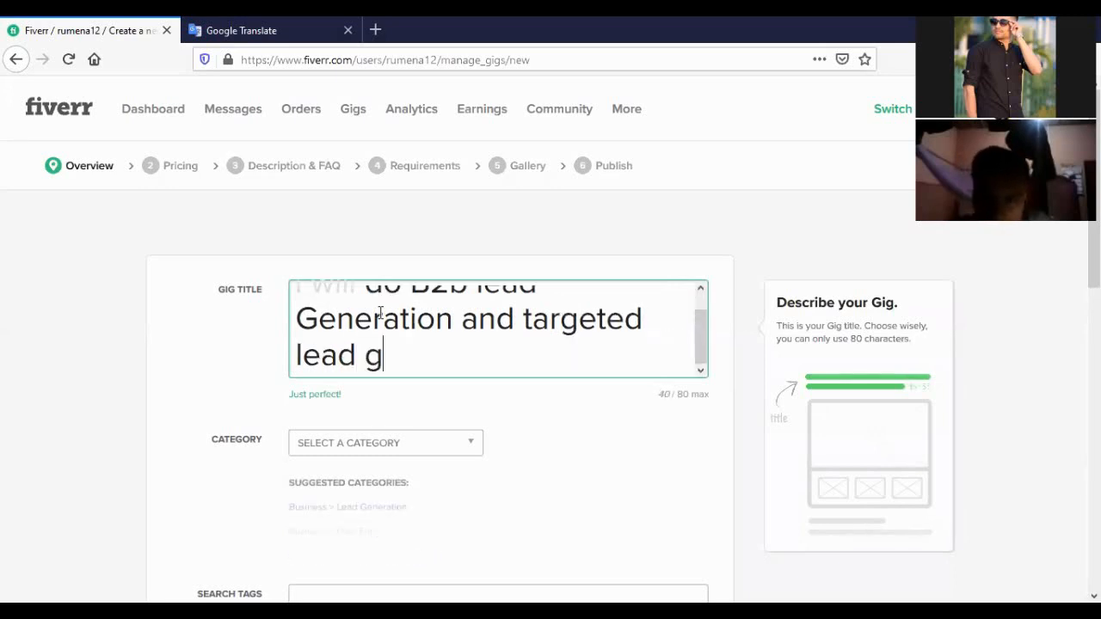
{"action": "type", "text": "eneratio"}
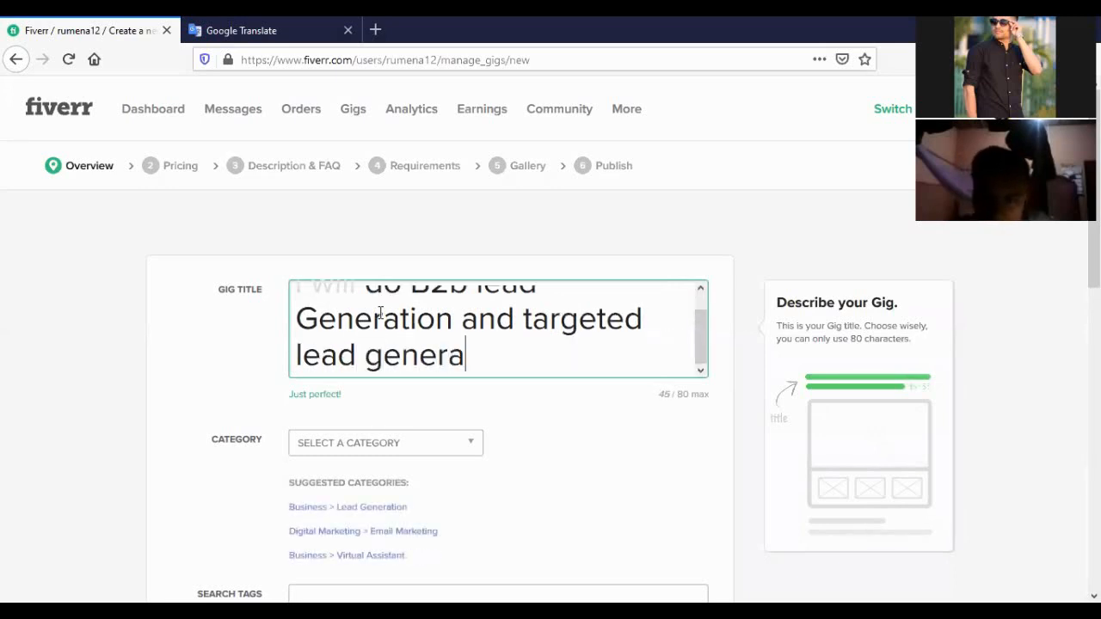
{"action": "type", "text": "n"}
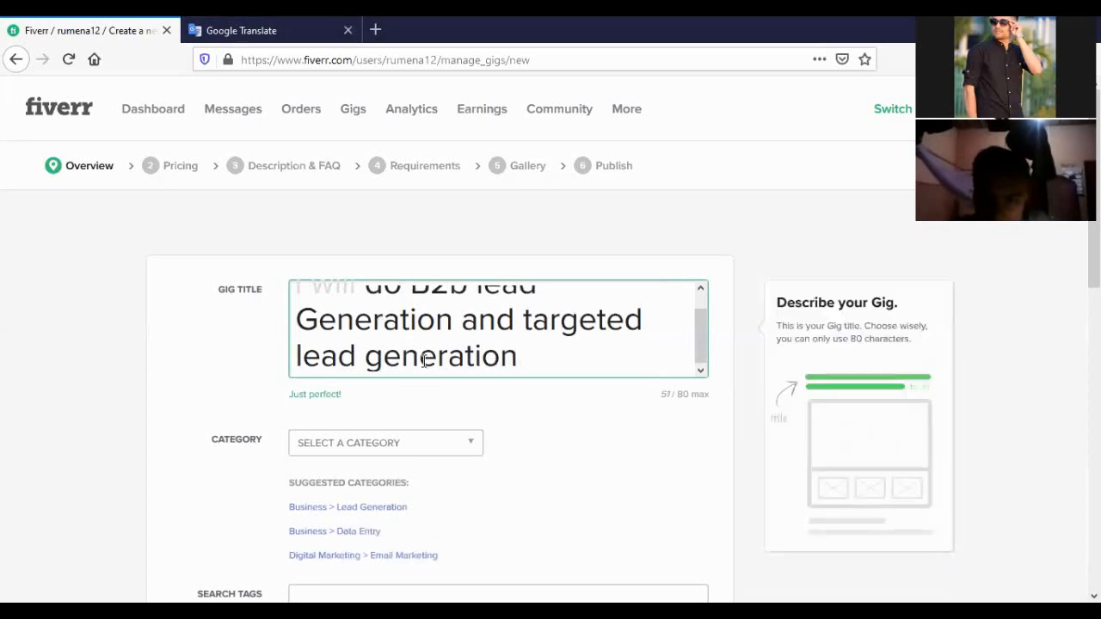
{"action": "scroll", "coordinate": [424, 360], "scroll_direction": "up", "scroll_amount": 1}
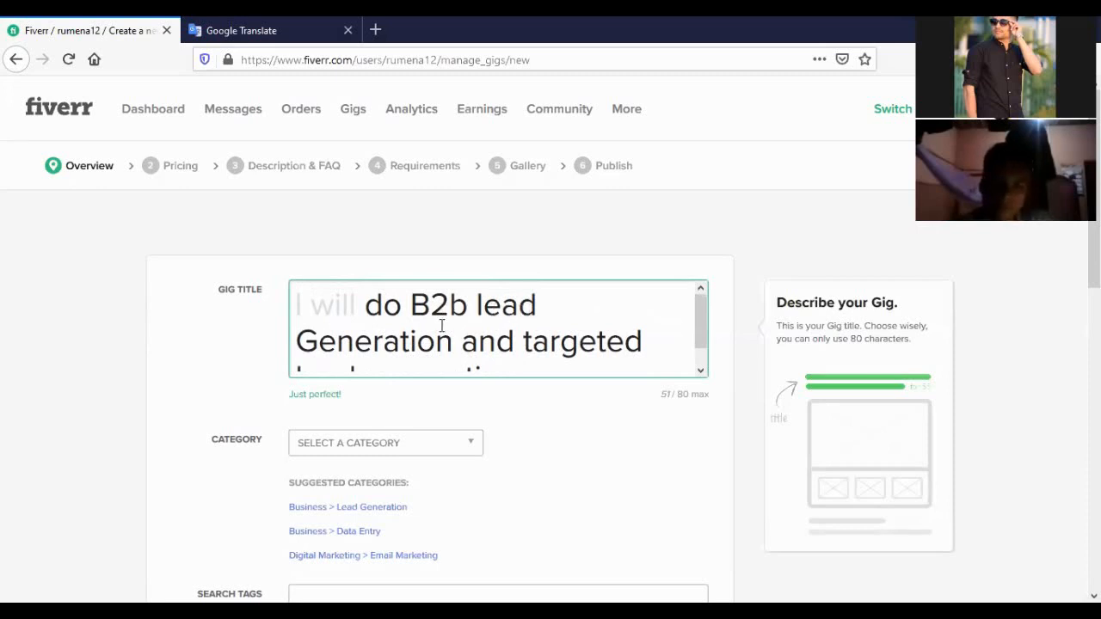
{"action": "scroll", "coordinate": [514, 327], "scroll_direction": "down", "scroll_amount": 1}
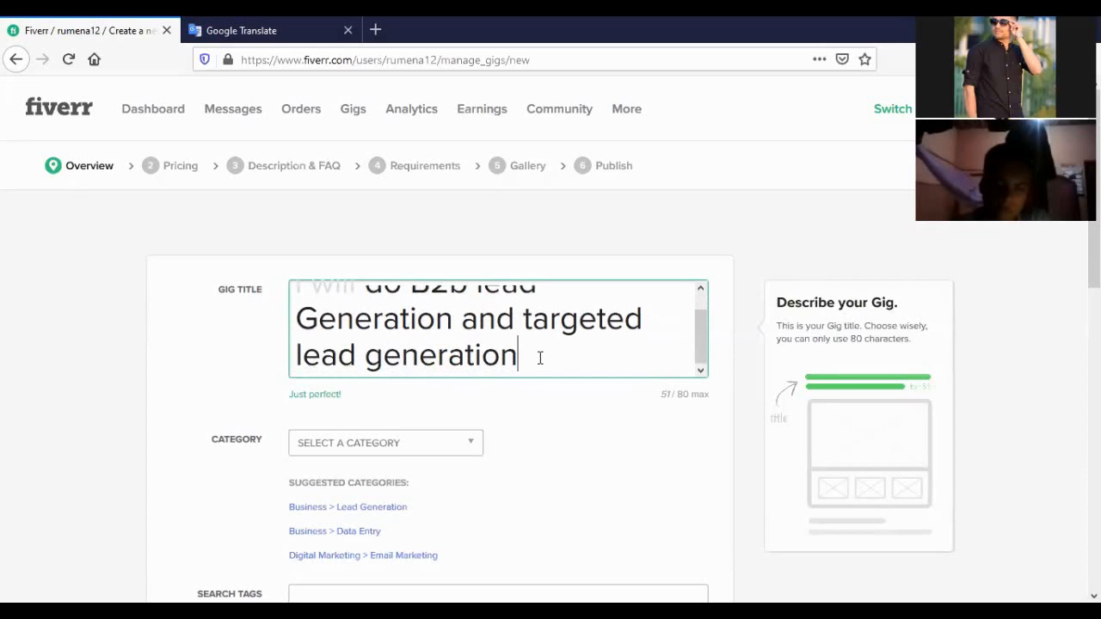
{"action": "scroll", "coordinate": [540, 358], "scroll_direction": "up", "scroll_amount": 1}
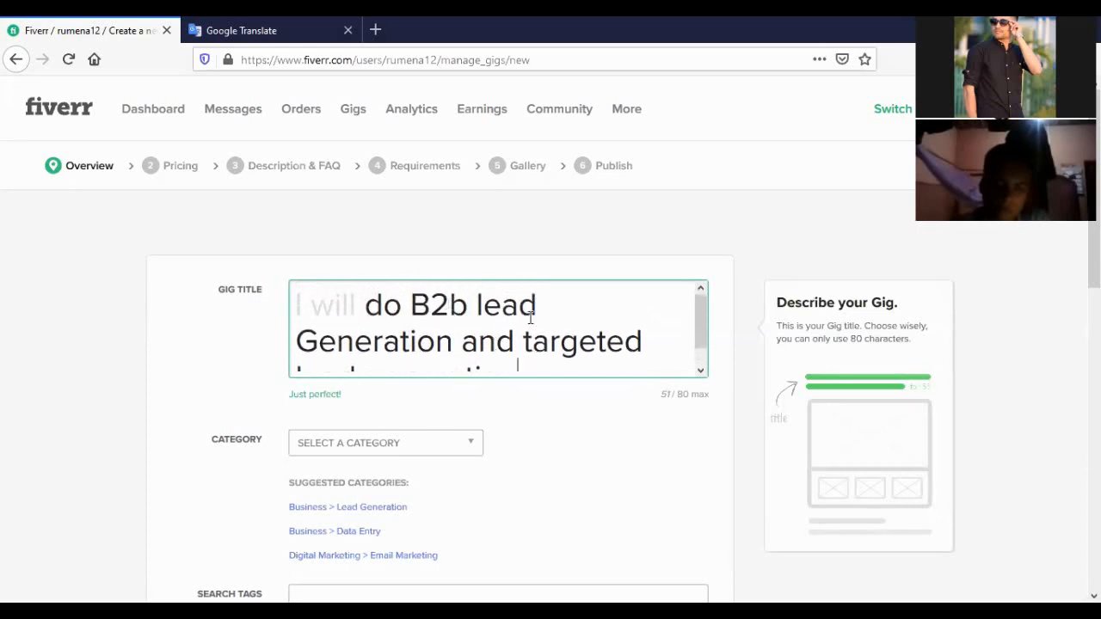
{"action": "scroll", "coordinate": [523, 312], "scroll_direction": "down", "scroll_amount": 1}
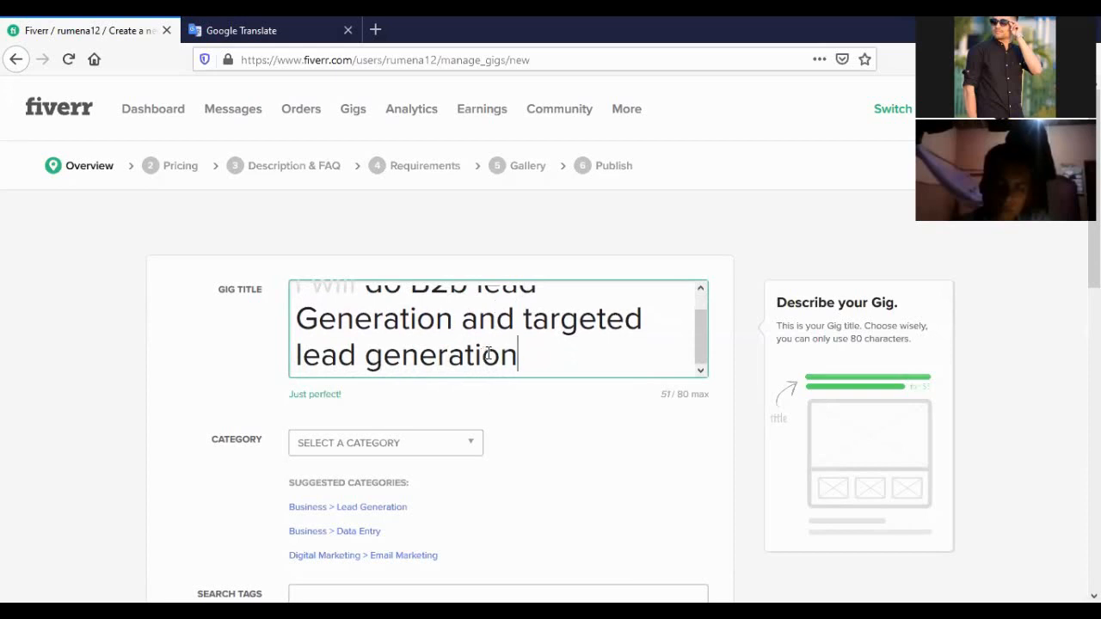
- Set the gig's category to Business and its subcategory to Lead Generation
{"action": "scroll", "coordinate": [423, 430], "scroll_direction": "down", "scroll_amount": 1}
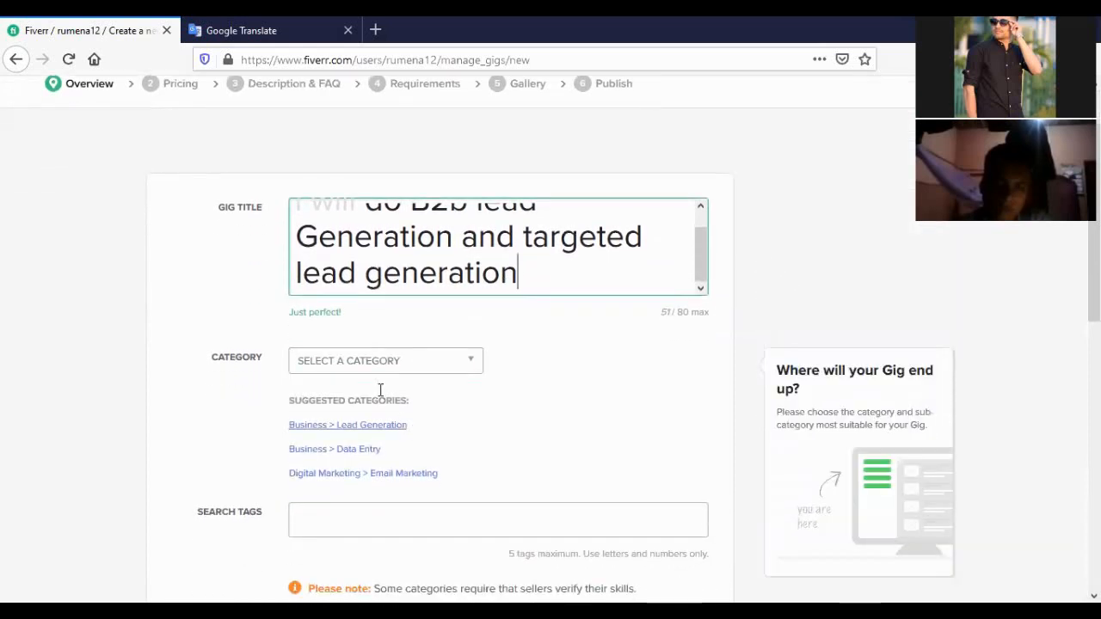
{"action": "left_click", "coordinate": [331, 370]}
{"action": "scroll", "coordinate": [349, 440], "scroll_direction": "down", "scroll_amount": 1}
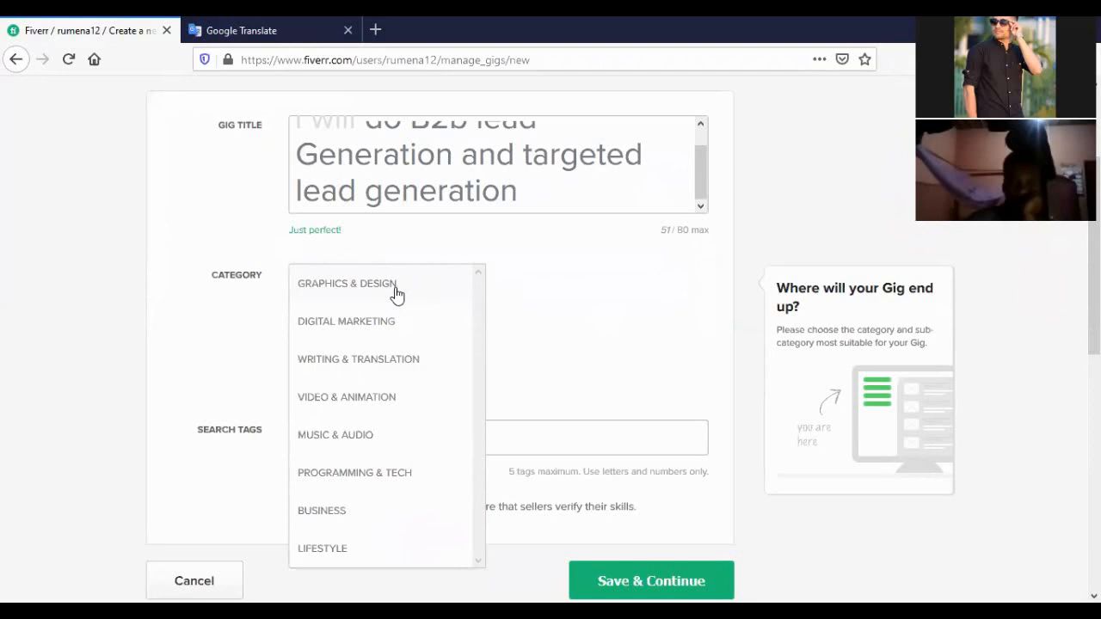
{"action": "left_click", "coordinate": [334, 516]}
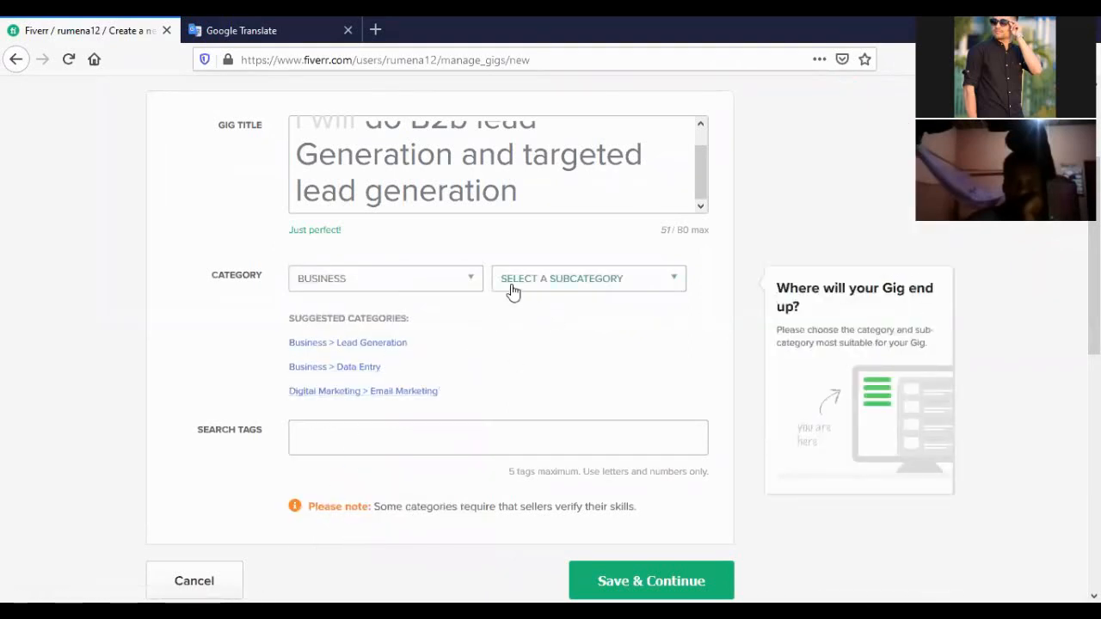
{"action": "left_click", "coordinate": [587, 286]}
{"action": "scroll", "coordinate": [571, 393], "scroll_direction": "down", "scroll_amount": 2}
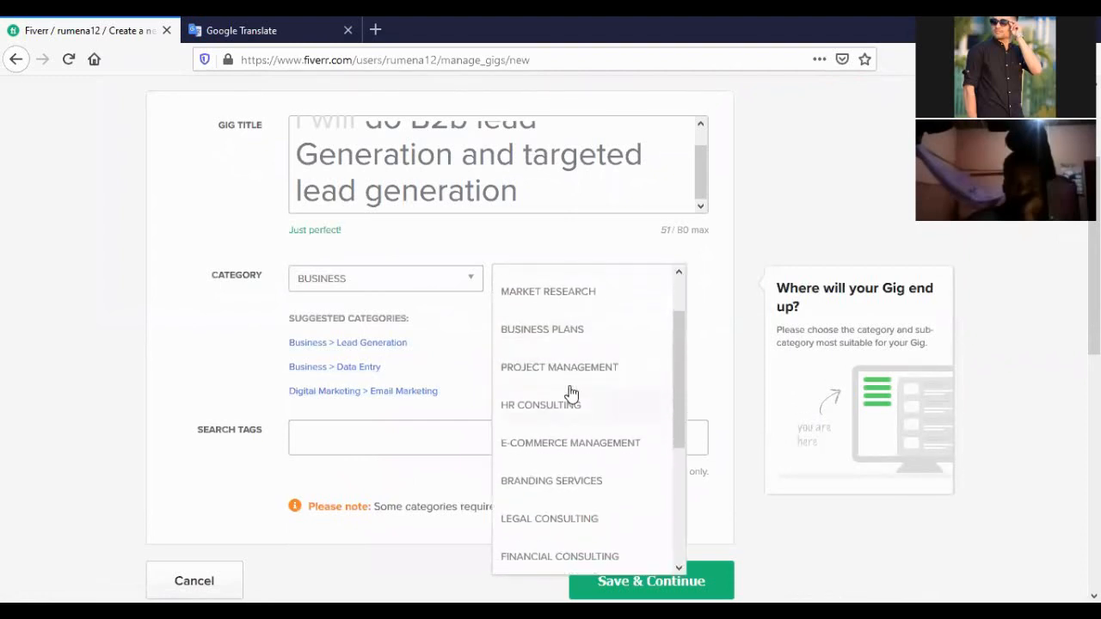
{"action": "scroll", "coordinate": [571, 394], "scroll_direction": "down", "scroll_amount": 3}
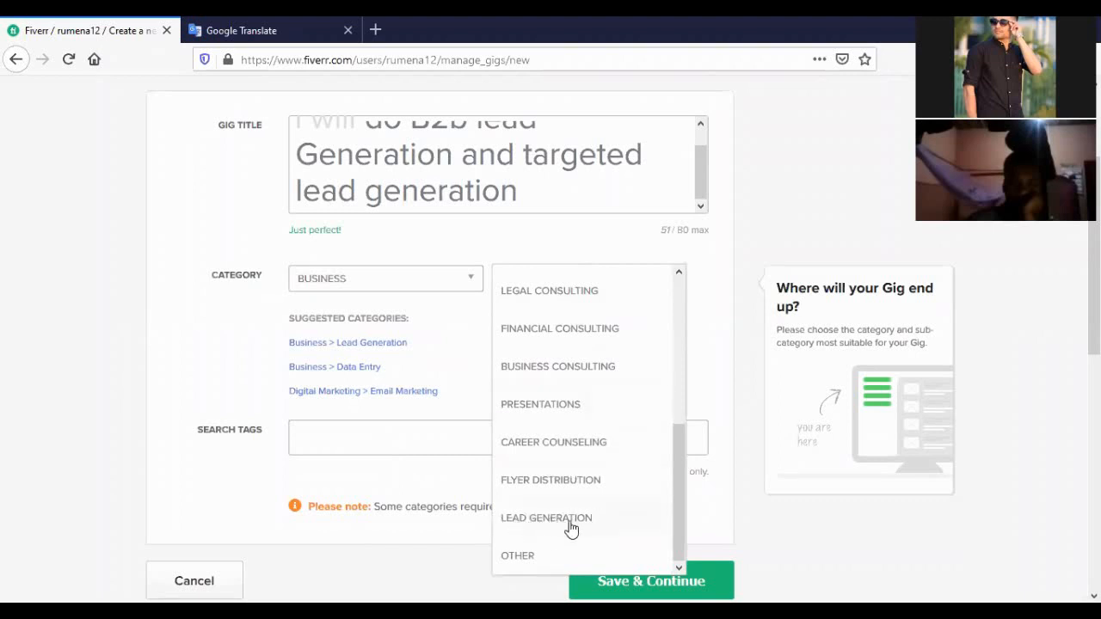
{"action": "left_click", "coordinate": [545, 519]}
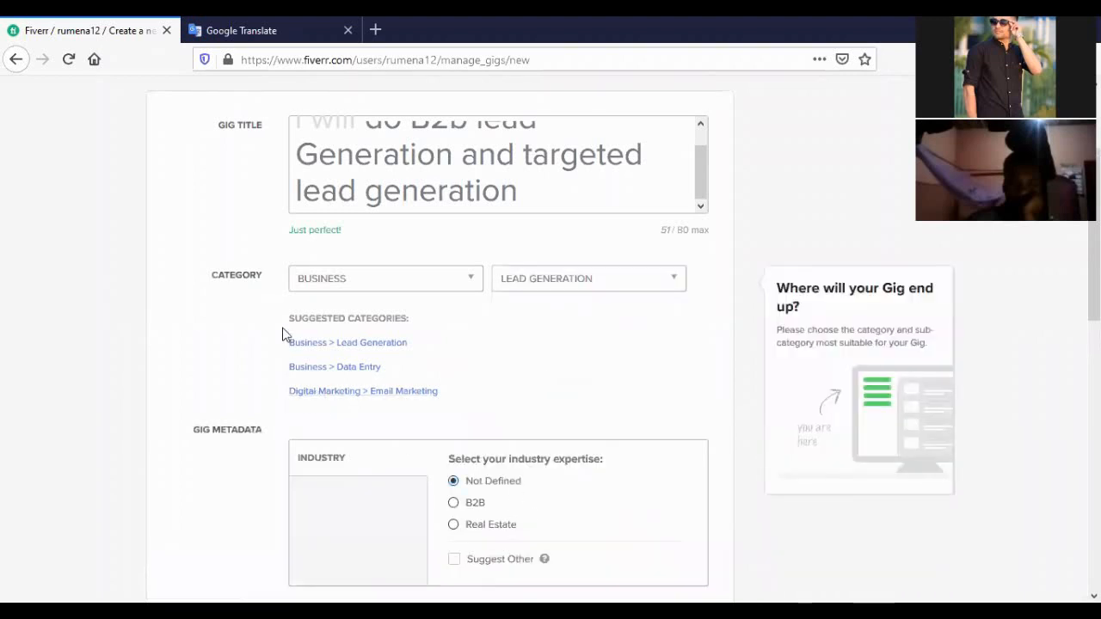
- Choose B2B as the industry expertise in the gig metadata
{"action": "scroll", "coordinate": [506, 305], "scroll_direction": "down", "scroll_amount": 1}
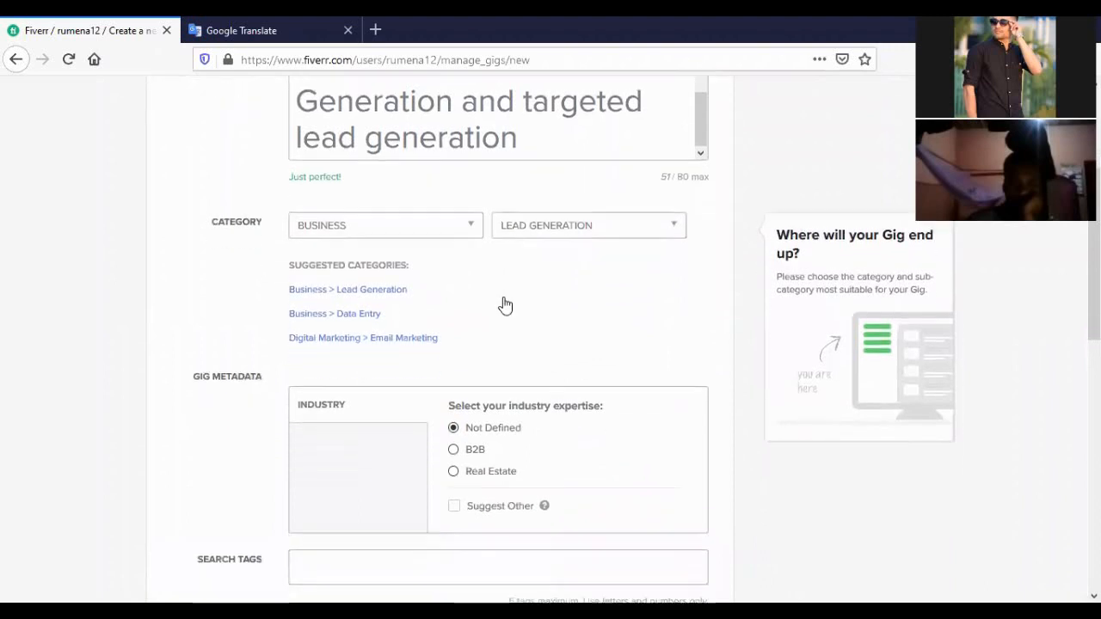
{"action": "scroll", "coordinate": [506, 306], "scroll_direction": "down", "scroll_amount": 1}
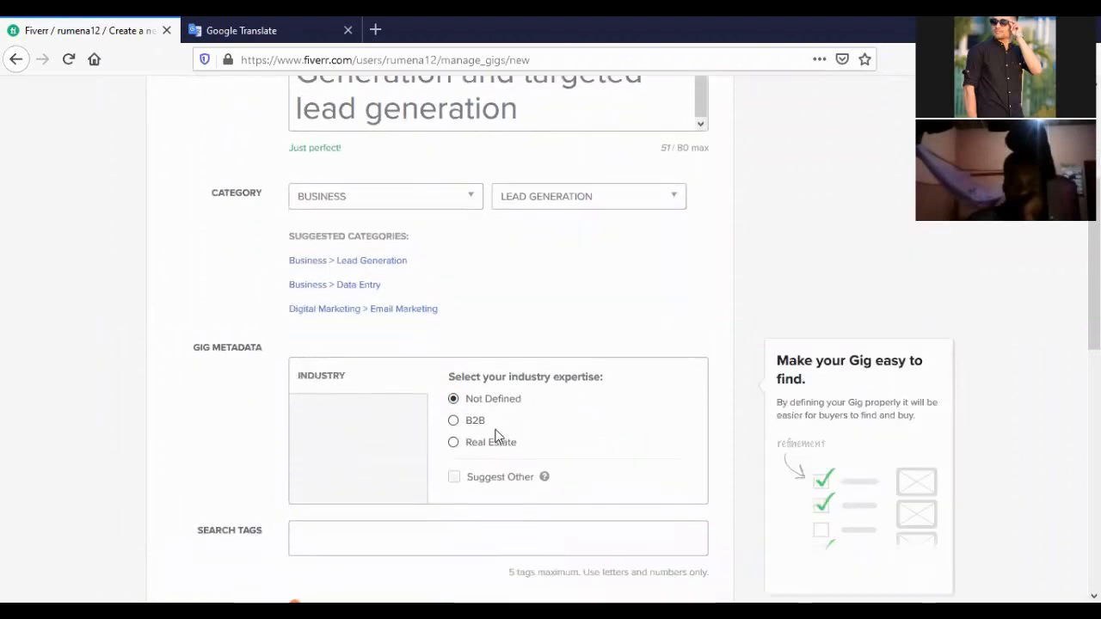
{"action": "left_click", "coordinate": [453, 421]}
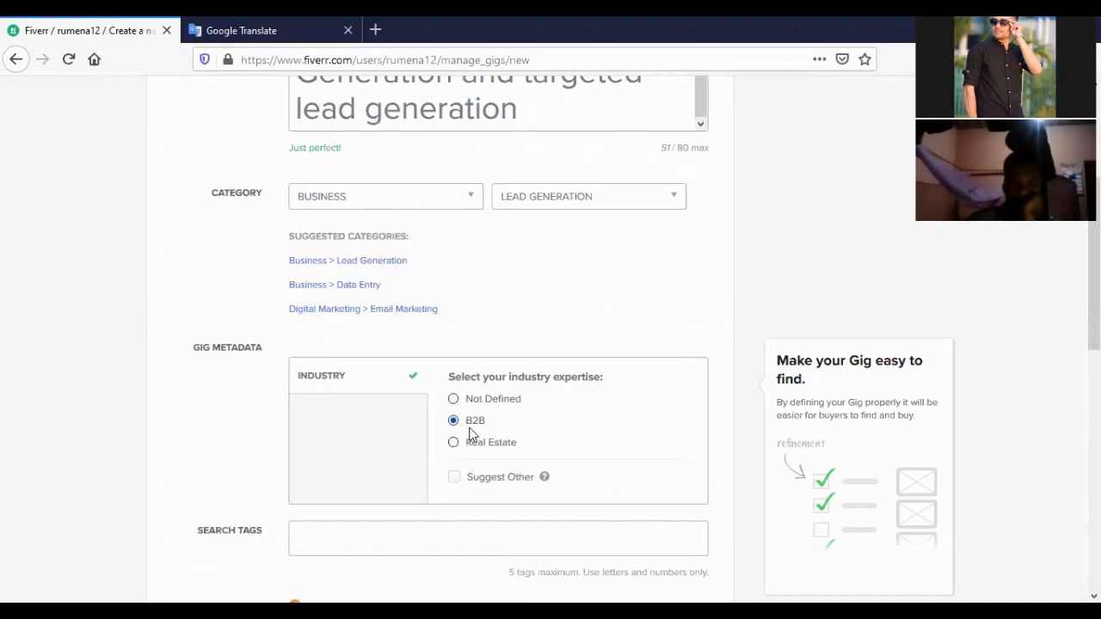
- Review the gig title, category, subcategory and industry selection on the overview form, down to the search tags
{"action": "scroll", "coordinate": [485, 427], "scroll_direction": "up", "scroll_amount": 3}
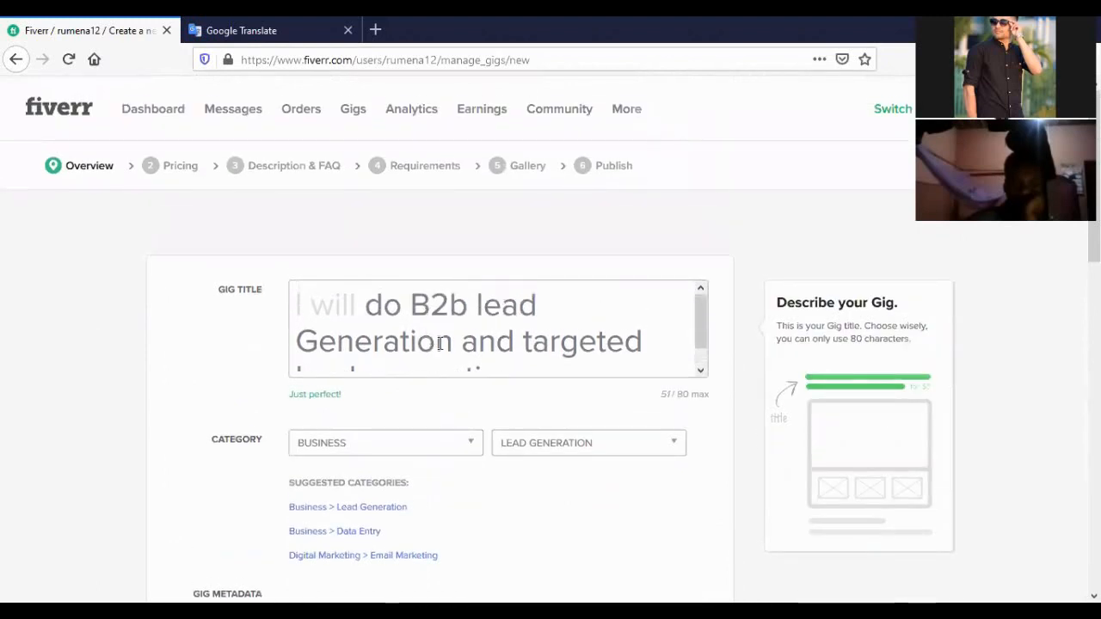
{"action": "scroll", "coordinate": [438, 347], "scroll_direction": "down", "scroll_amount": 5}
{"action": "scroll", "coordinate": [528, 378], "scroll_direction": "down", "scroll_amount": 1}
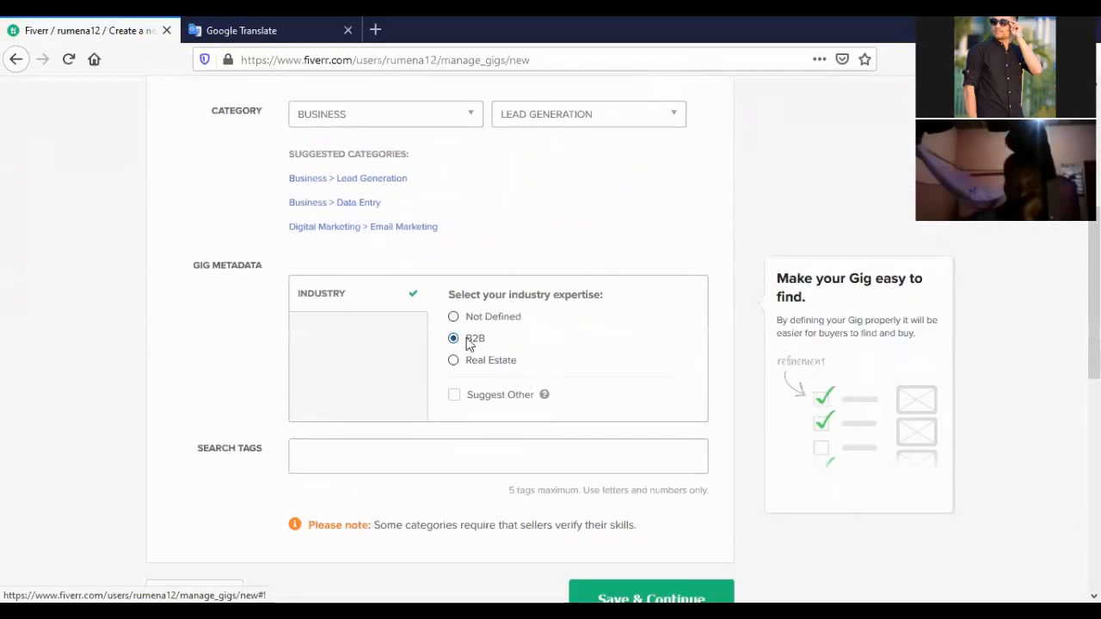
{"action": "scroll", "coordinate": [499, 352], "scroll_direction": "up", "scroll_amount": 3}
{"action": "scroll", "coordinate": [476, 268], "scroll_direction": "up", "scroll_amount": 1}
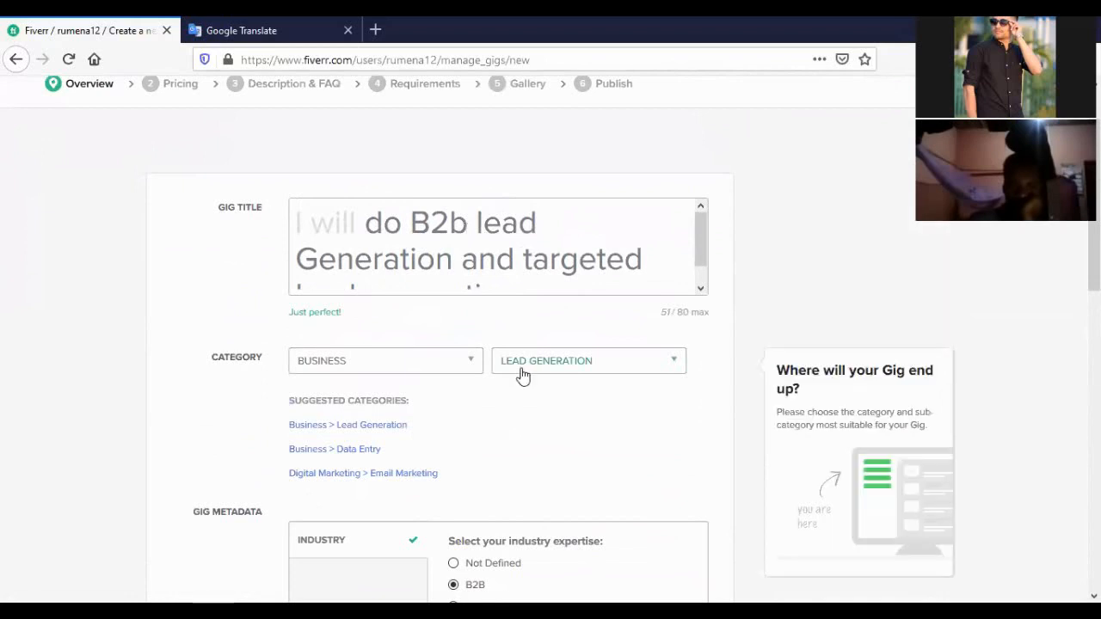
{"action": "scroll", "coordinate": [522, 375], "scroll_direction": "down", "scroll_amount": 2}
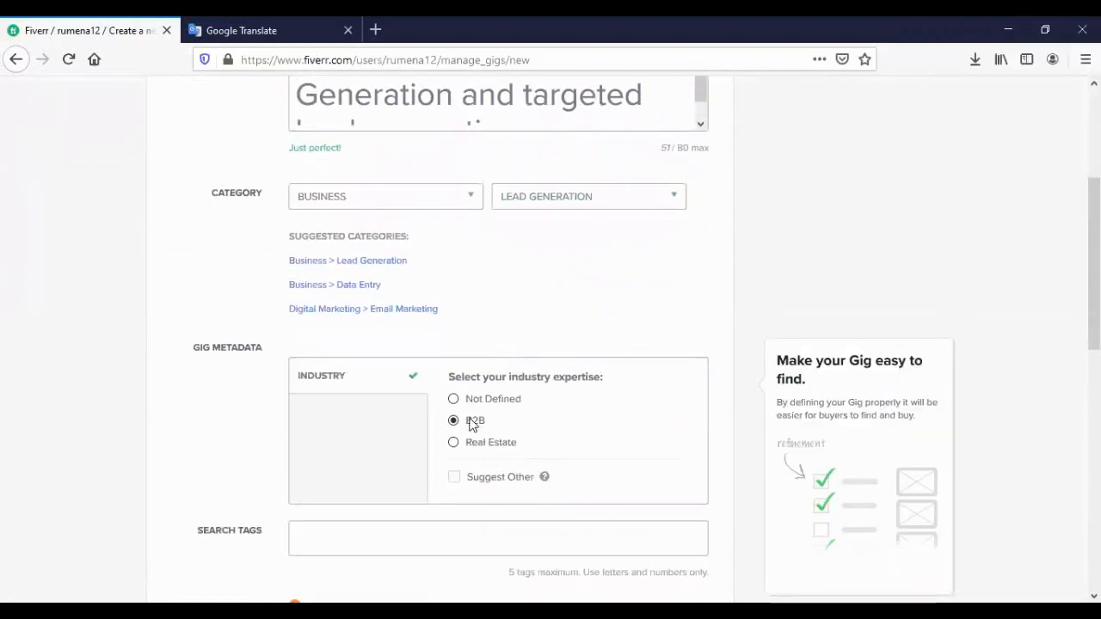
{"action": "scroll", "coordinate": [476, 429], "scroll_direction": "up", "scroll_amount": 3}
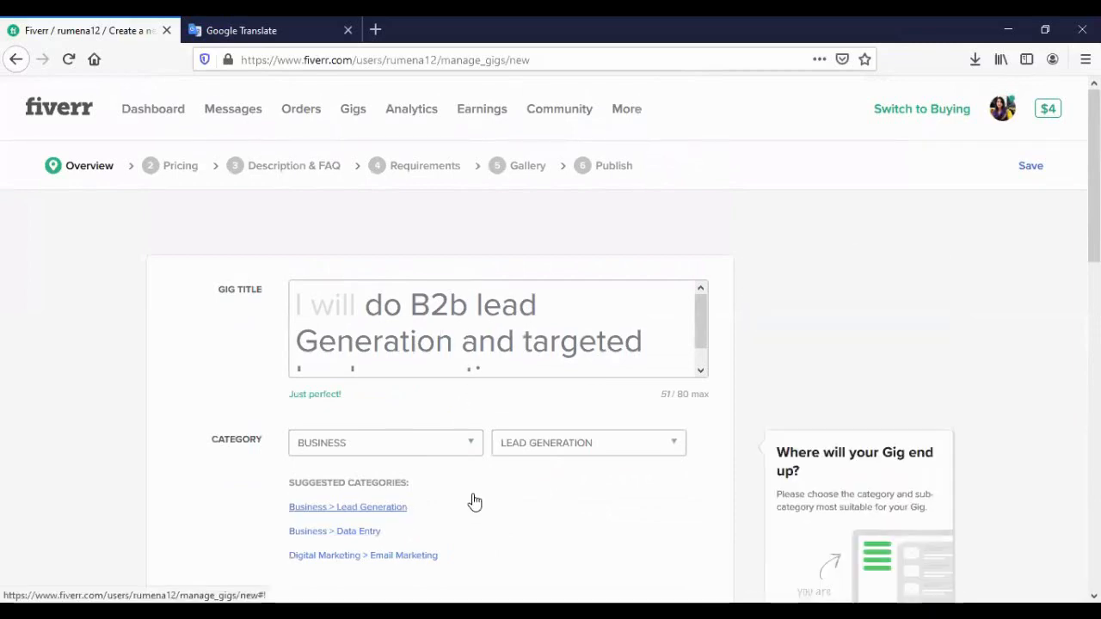
{"action": "scroll", "coordinate": [474, 499], "scroll_direction": "down", "scroll_amount": 5}
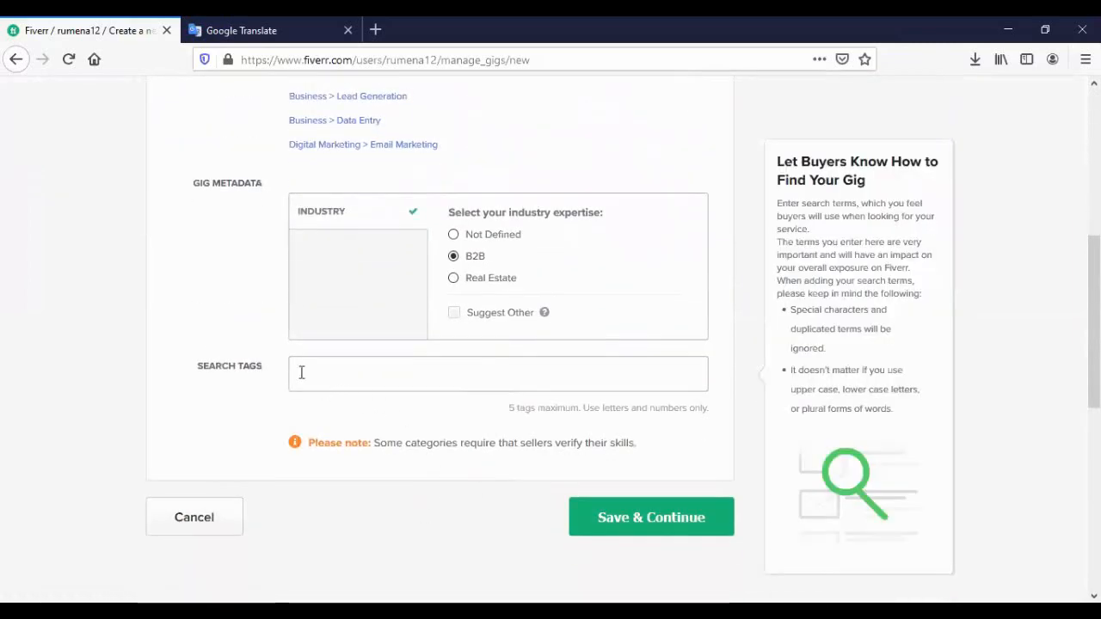
- Add "lead generation" from the gig title as the first search tag
{"action": "left_click", "coordinate": [334, 374]}
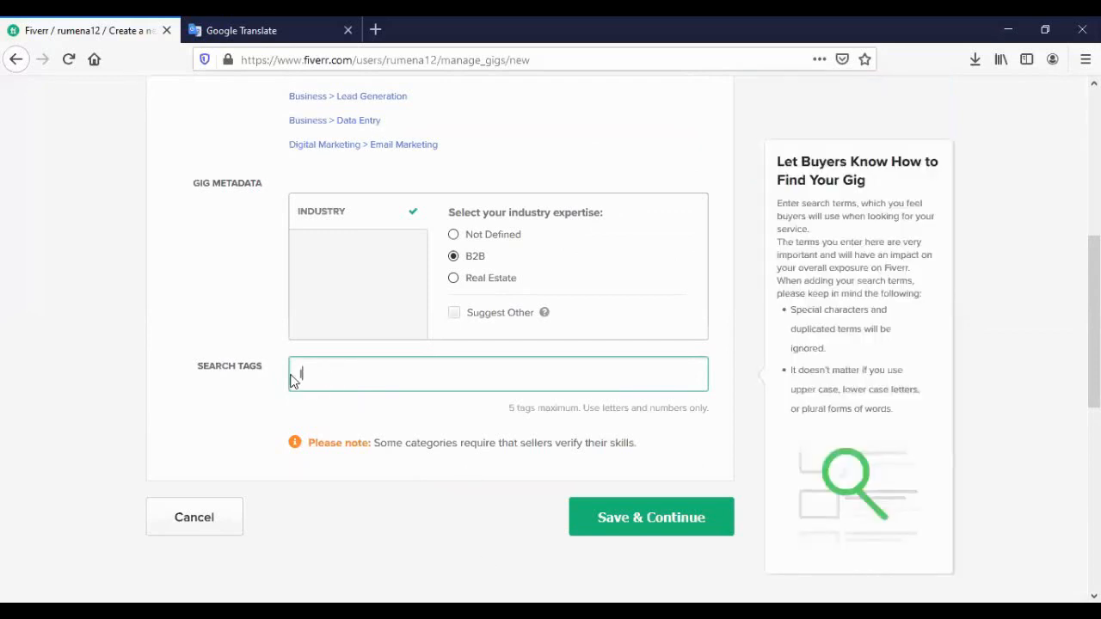
{"action": "scroll", "coordinate": [290, 381], "scroll_direction": "up", "scroll_amount": 5}
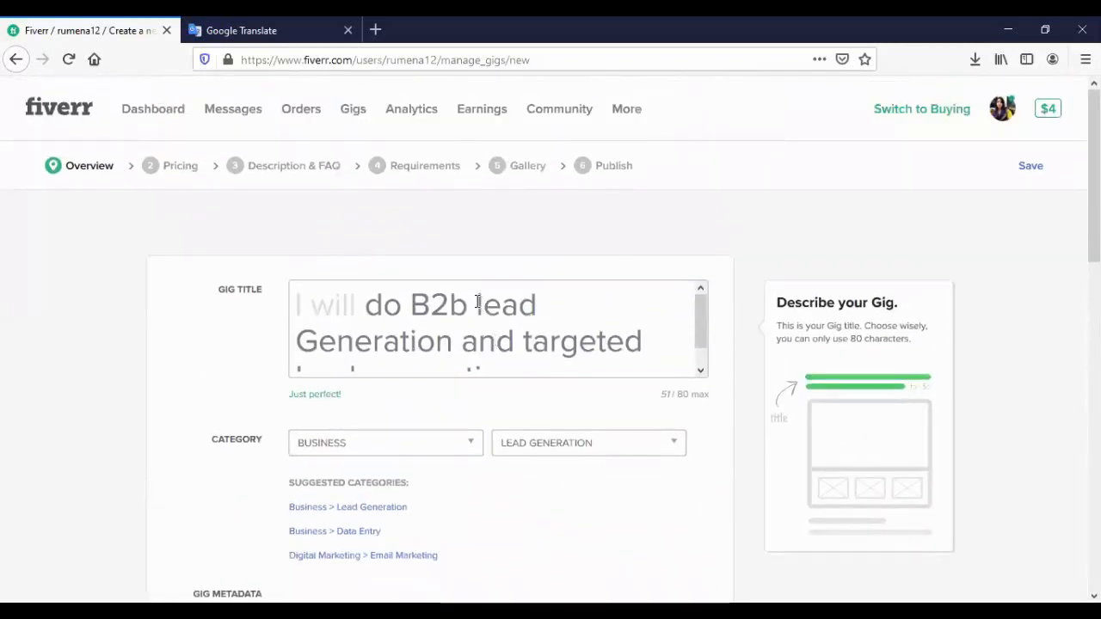
{"action": "left_click_drag", "start_coordinate": [478, 303], "coordinate": [456, 342]}
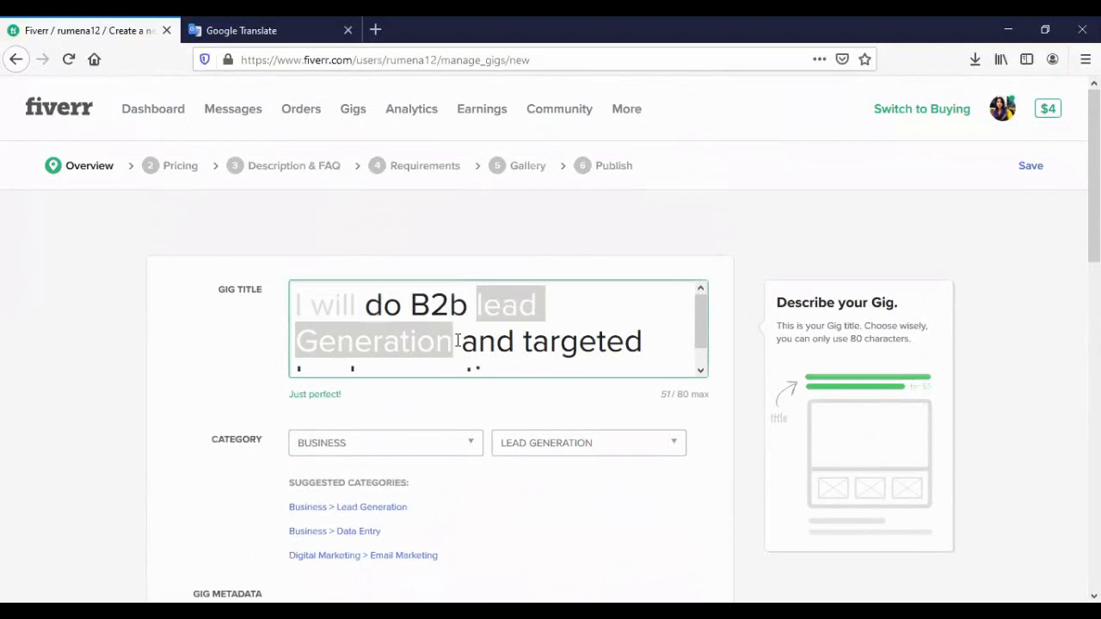
{"action": "left_click", "coordinate": [571, 324]}
{"action": "scroll", "coordinate": [573, 327], "scroll_direction": "down", "scroll_amount": 1}
{"action": "scroll", "coordinate": [600, 366], "scroll_direction": "down", "scroll_amount": 5}
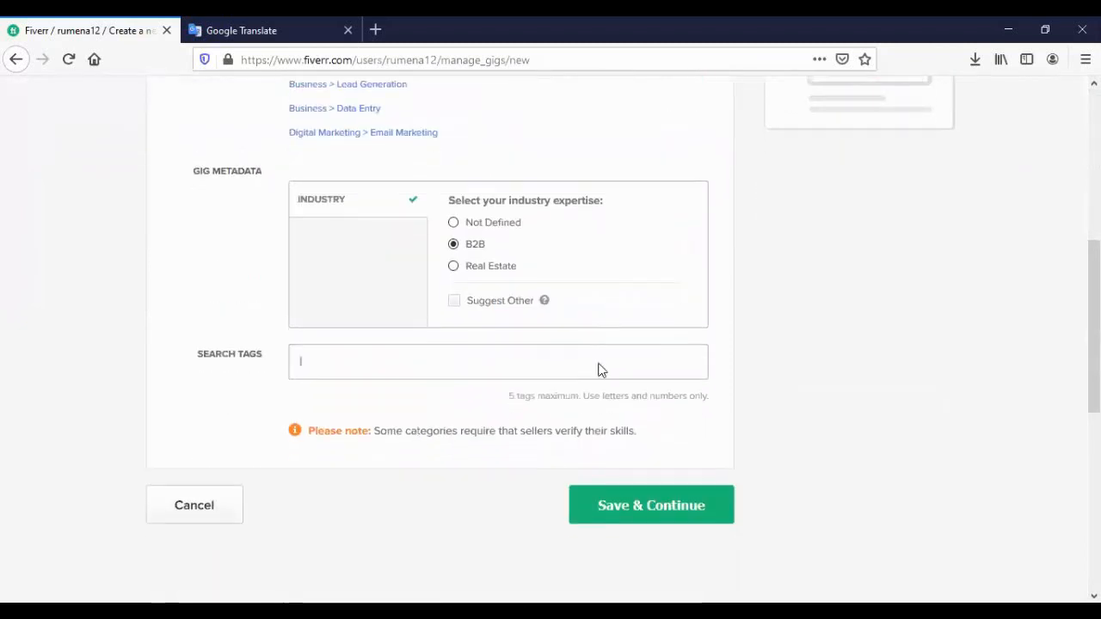
{"action": "scroll", "coordinate": [600, 370], "scroll_direction": "down", "scroll_amount": 1}
{"action": "left_click", "coordinate": [397, 291]}
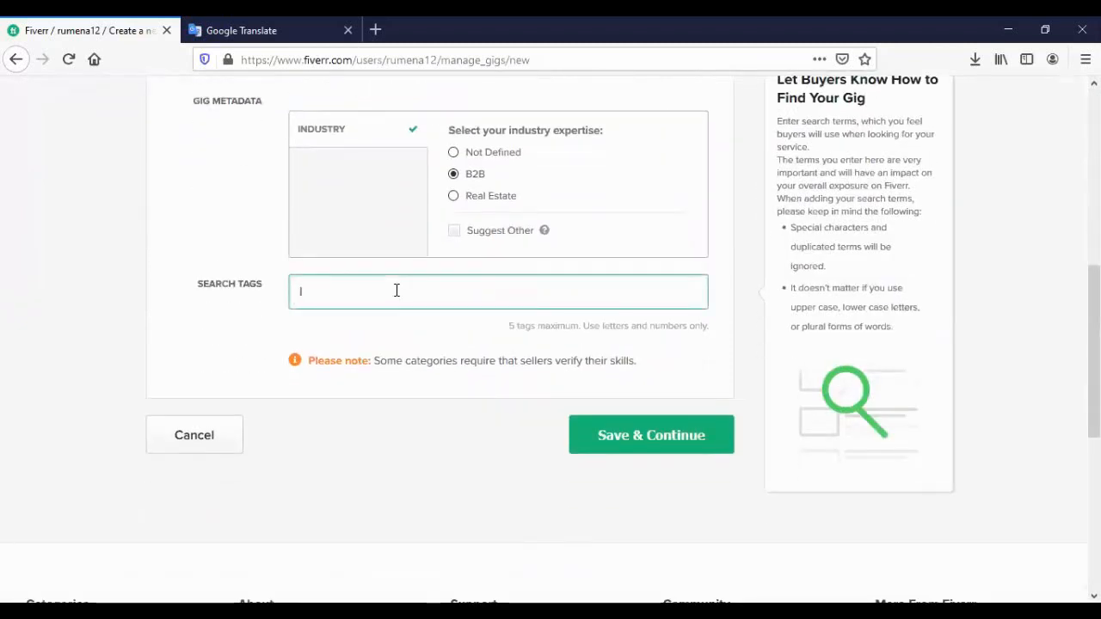
{"action": "type", "text": "lead"}
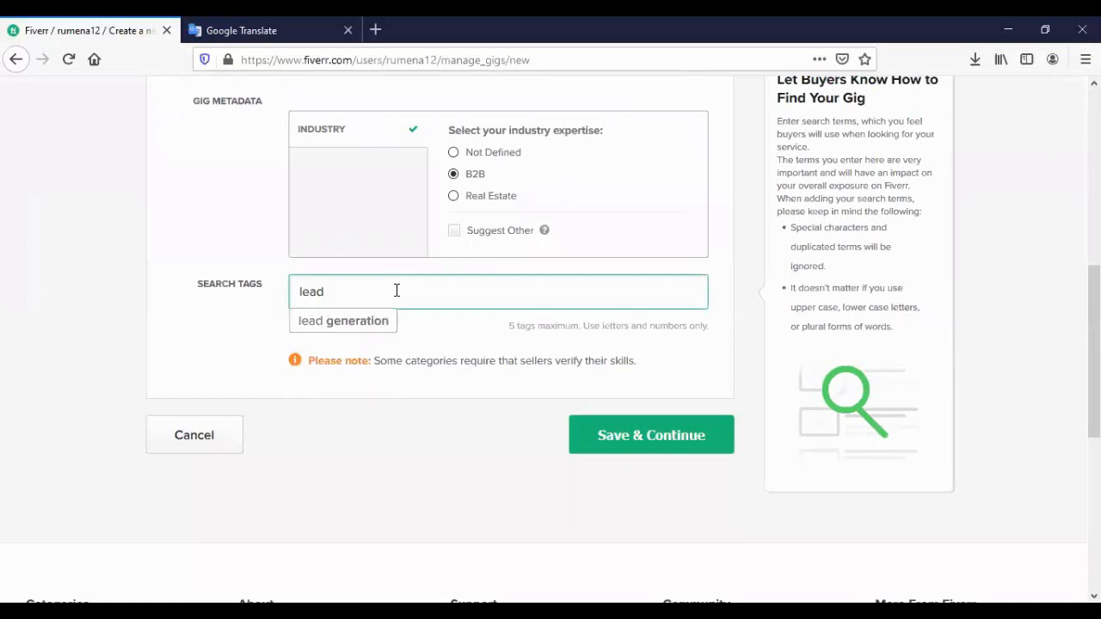
{"action": "type", "text": " generation"}
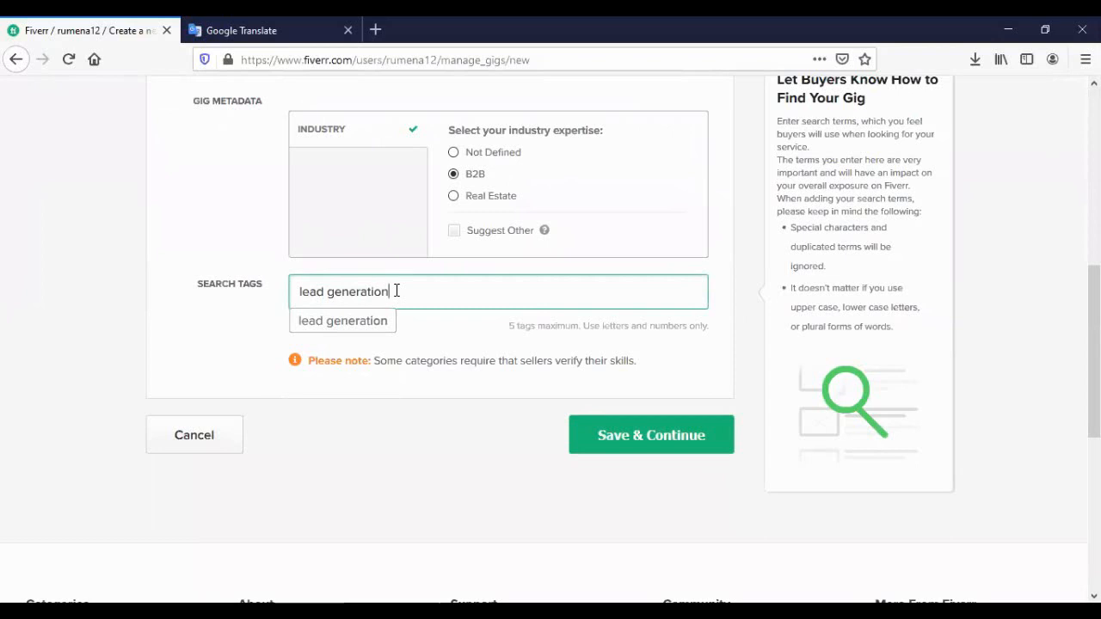
{"action": "left_click", "coordinate": [351, 325]}
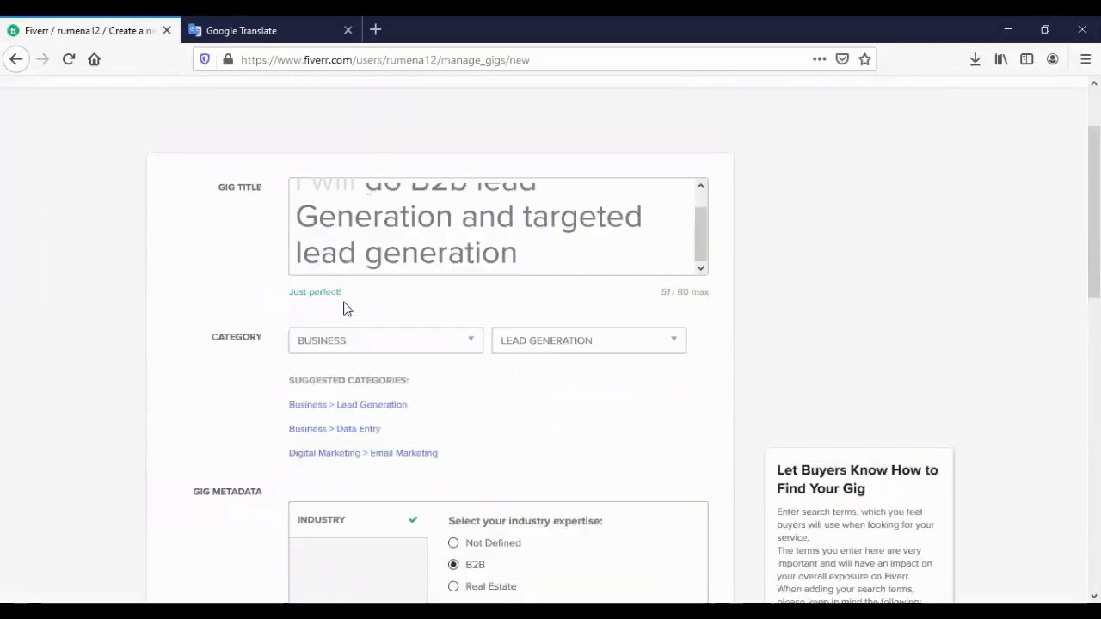
- Add "B2b" as the second search tag, matching the wording of the gig title
{"action": "scroll", "coordinate": [344, 308], "scroll_direction": "up", "scroll_amount": 5}
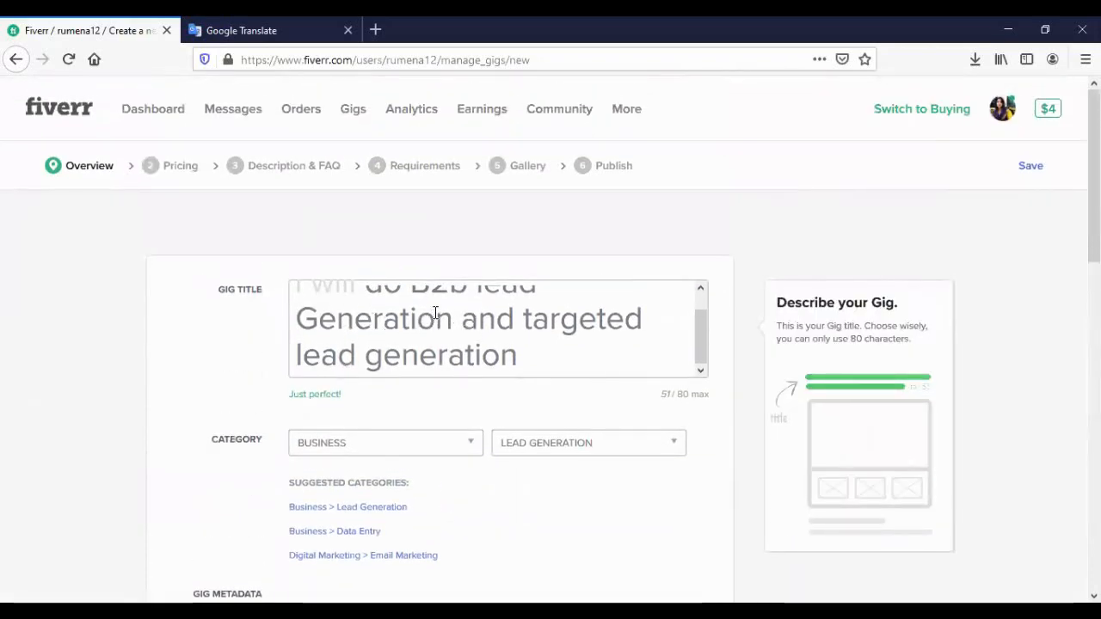
{"action": "scroll", "coordinate": [436, 313], "scroll_direction": "down", "scroll_amount": 2}
{"action": "scroll", "coordinate": [436, 162], "scroll_direction": "down", "scroll_amount": 3}
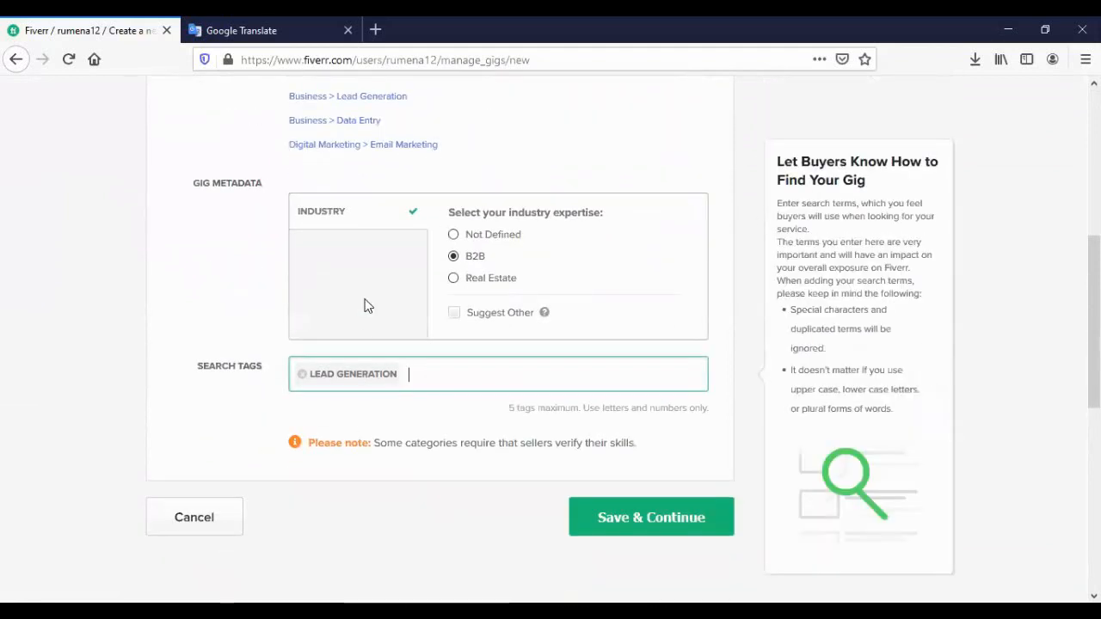
{"action": "left_click", "coordinate": [419, 376]}
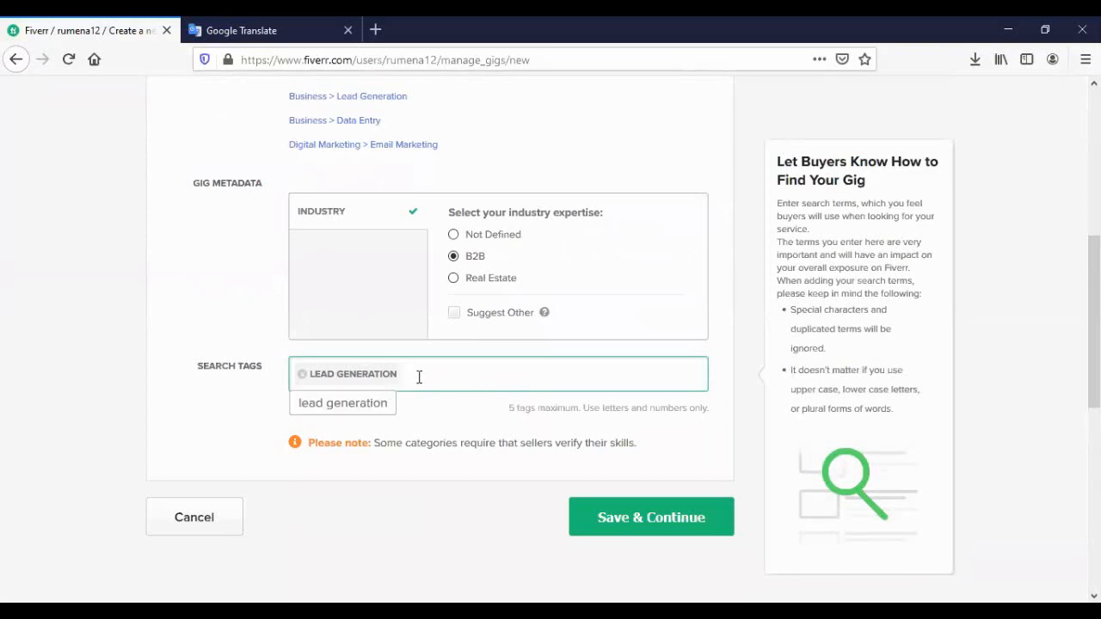
{"action": "type", "text": "B"}
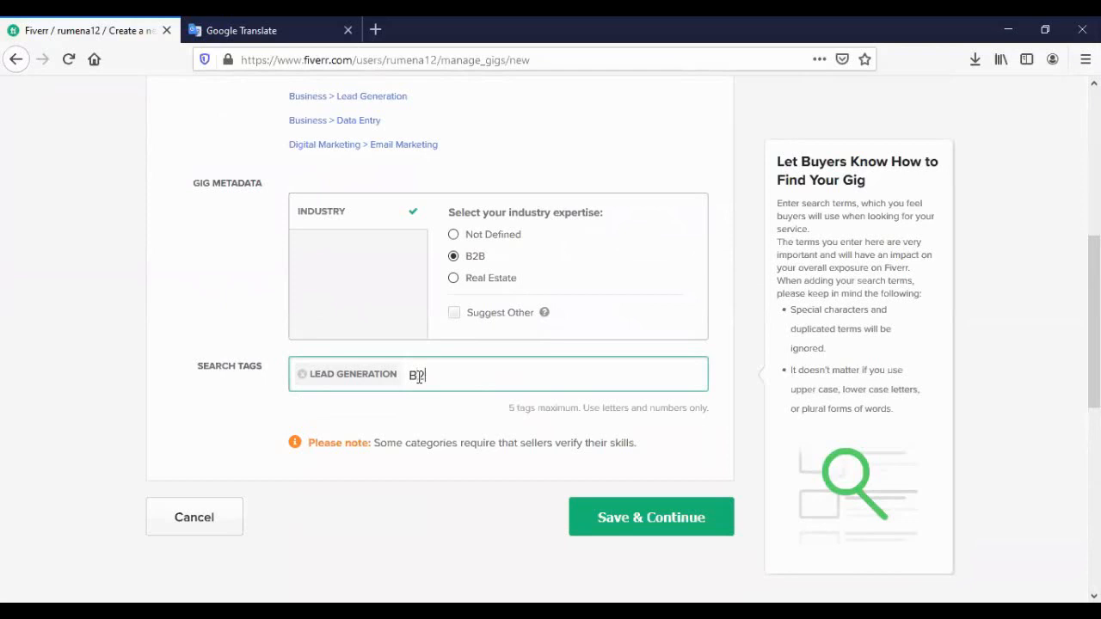
{"action": "type", "text": "2b"}
{"action": "left_click", "coordinate": [430, 408]}
- Add the suggested tags "data collection" and "data mining" to the gig's search tags
{"action": "scroll", "coordinate": [448, 383], "scroll_direction": "up", "scroll_amount": 5}
{"action": "scroll", "coordinate": [421, 339], "scroll_direction": "up", "scroll_amount": 1}
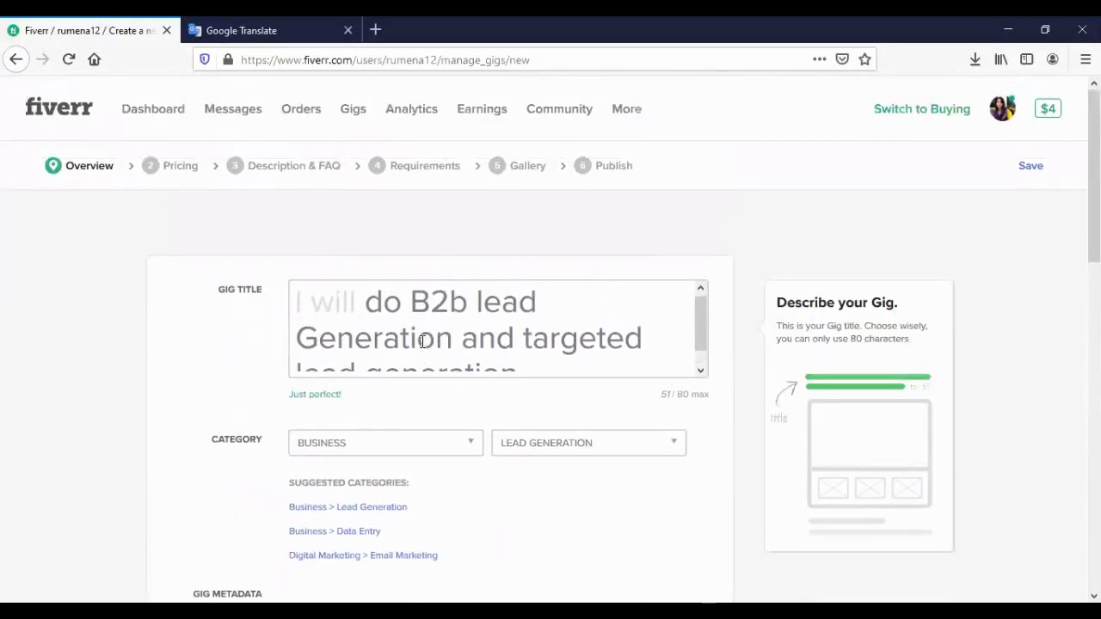
{"action": "scroll", "coordinate": [464, 320], "scroll_direction": "down", "scroll_amount": 2}
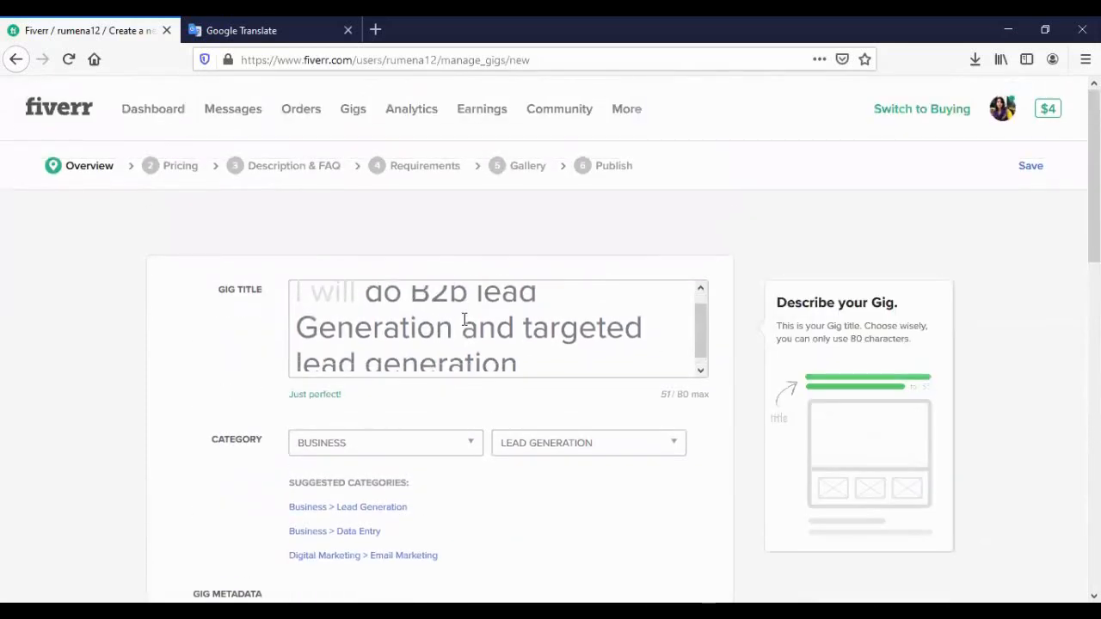
{"action": "scroll", "coordinate": [529, 450], "scroll_direction": "down", "scroll_amount": 8}
{"action": "scroll", "coordinate": [458, 151], "scroll_direction": "up", "scroll_amount": 2}
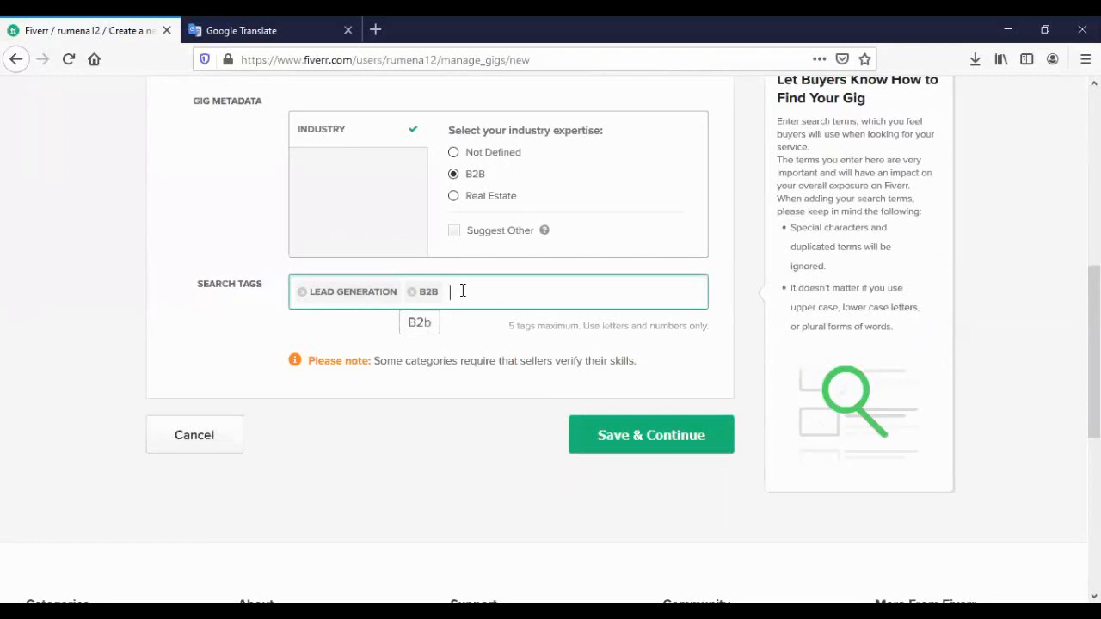
{"action": "type", "text": "data"}
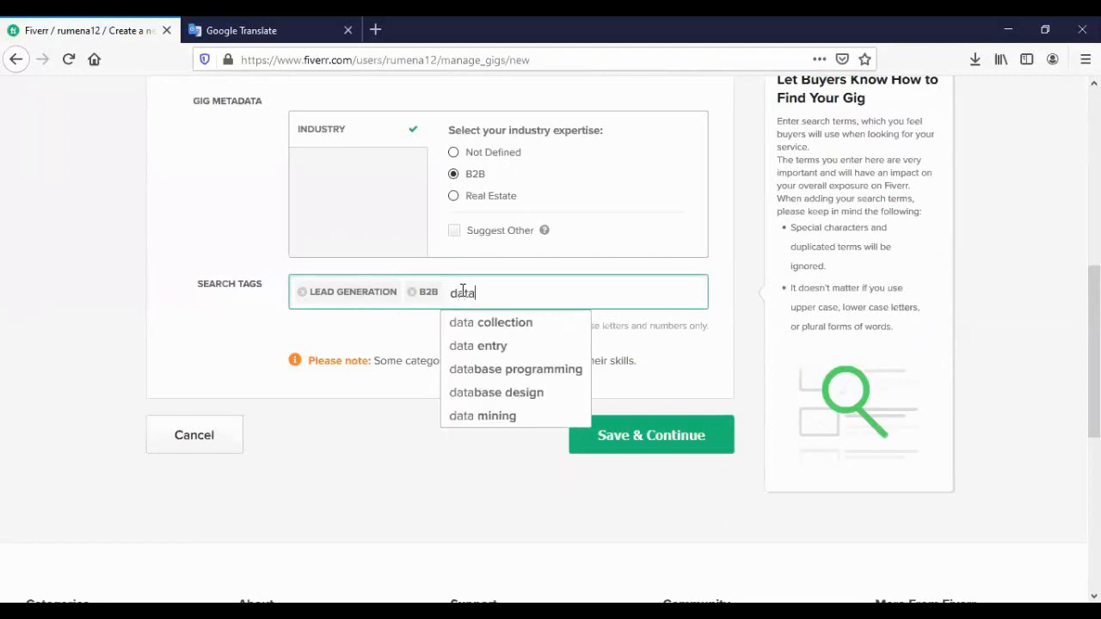
{"action": "left_click", "coordinate": [541, 331]}
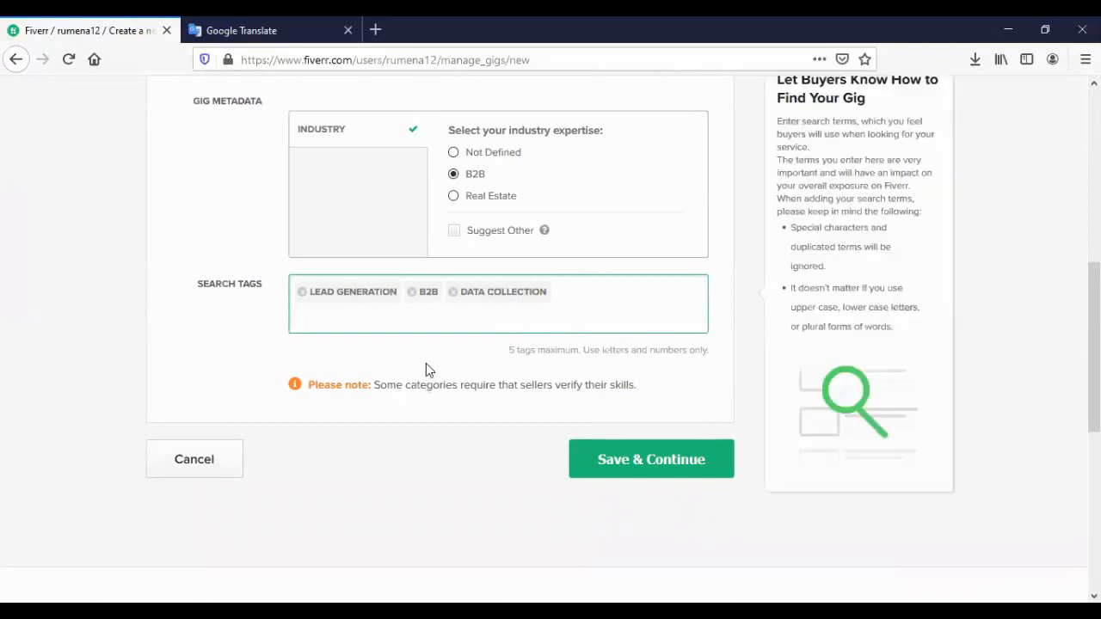
{"action": "type", "text": "data"}
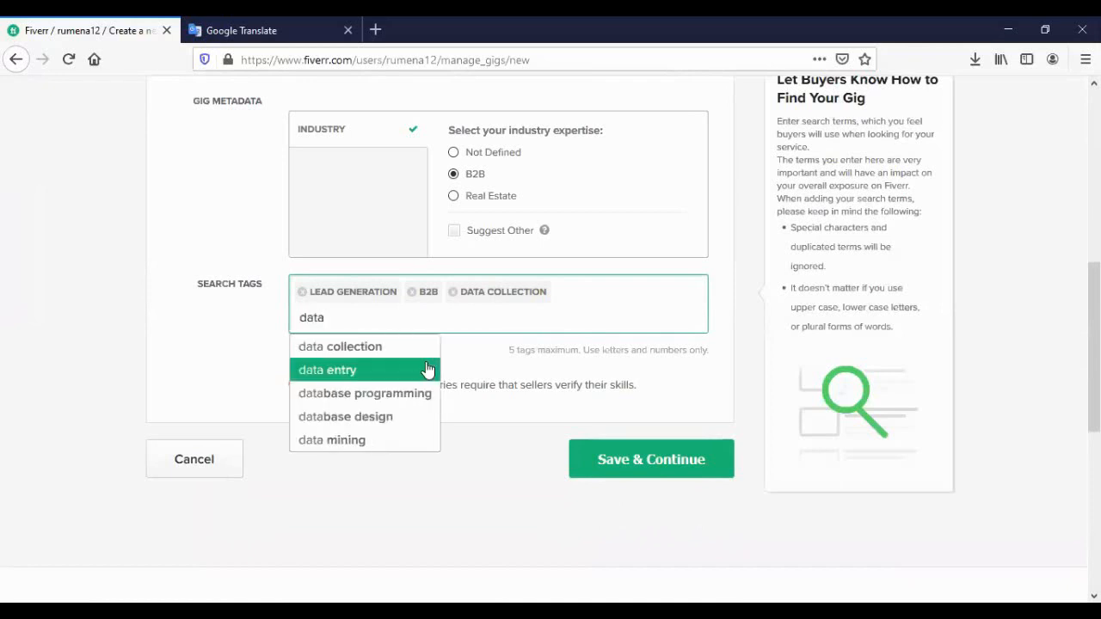
{"action": "left_click", "coordinate": [370, 441]}
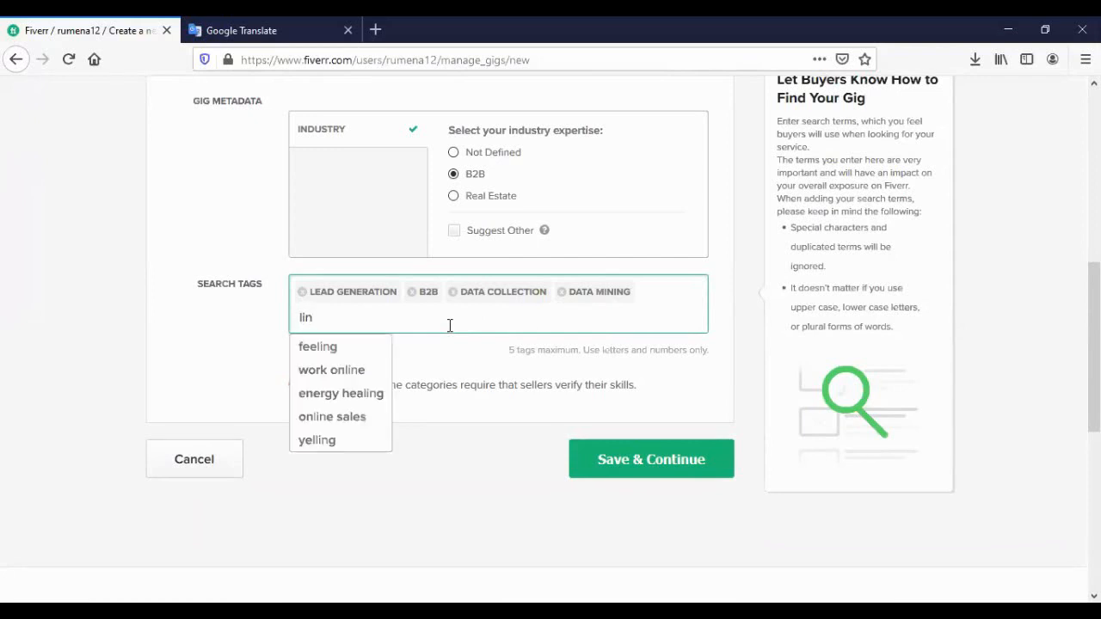
- Add "linkedin" as the fifth search tag
{"action": "type", "text": "ke"}
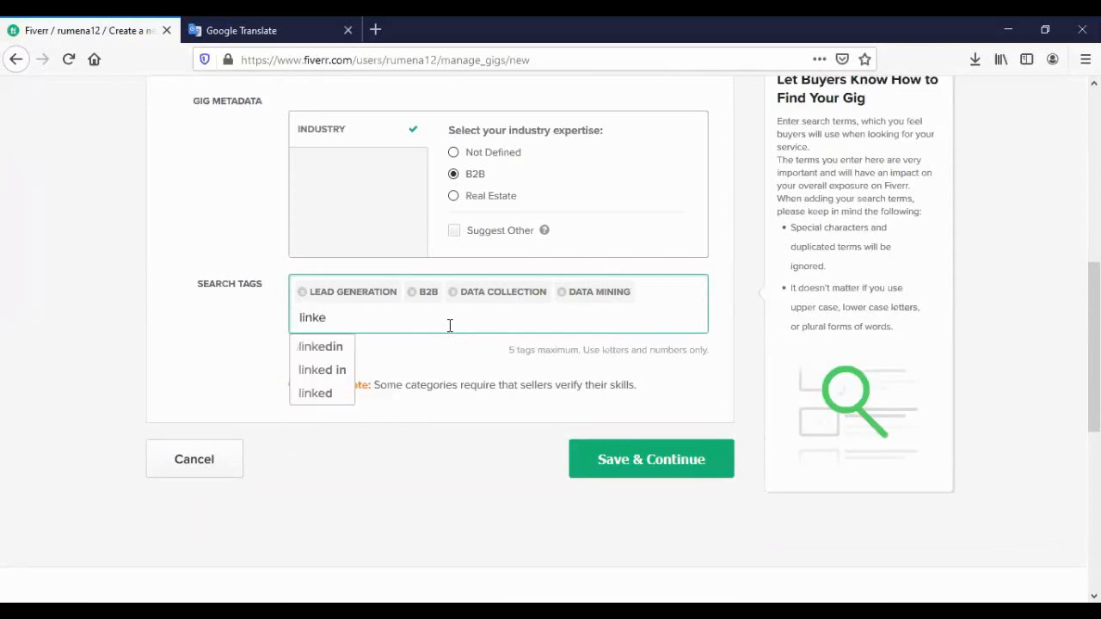
{"action": "type", "text": "din"}
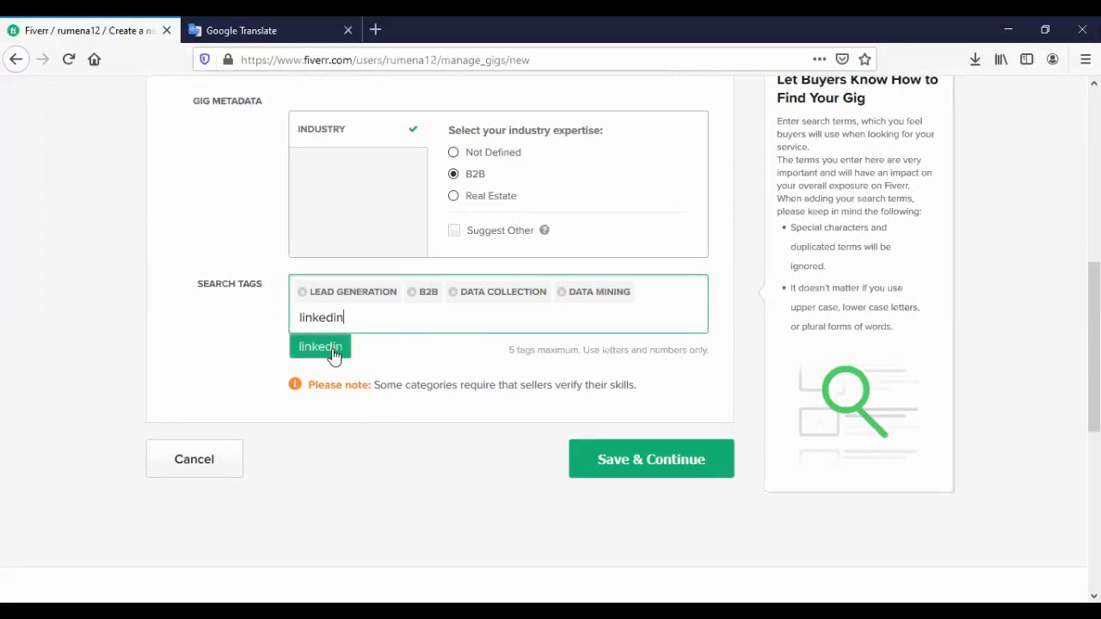
{"action": "left_click", "coordinate": [334, 351]}
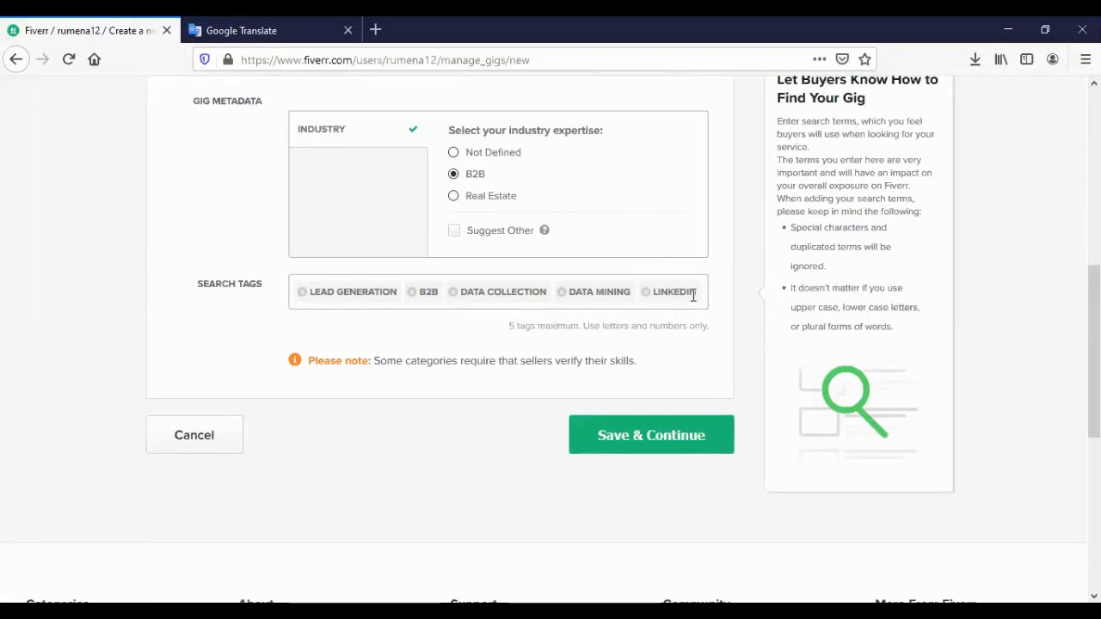
- Check the completed overview form, save it and continue to the pricing stage
{"action": "scroll", "coordinate": [579, 325], "scroll_direction": "up", "scroll_amount": 4}
{"action": "scroll", "coordinate": [579, 325], "scroll_direction": "down", "scroll_amount": 4}
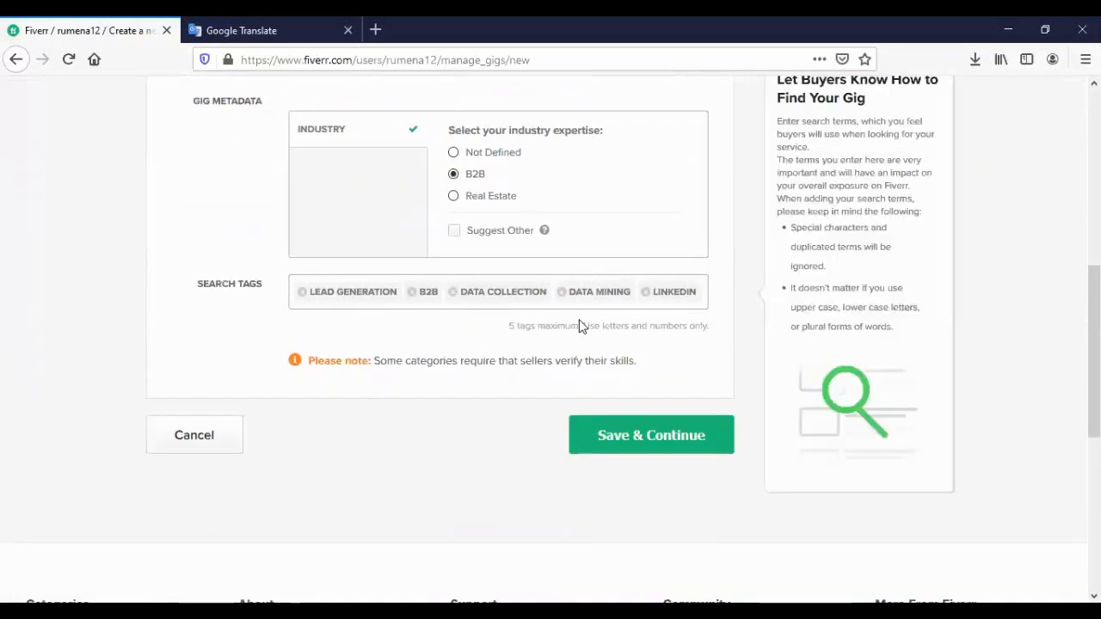
{"action": "left_click", "coordinate": [641, 444]}
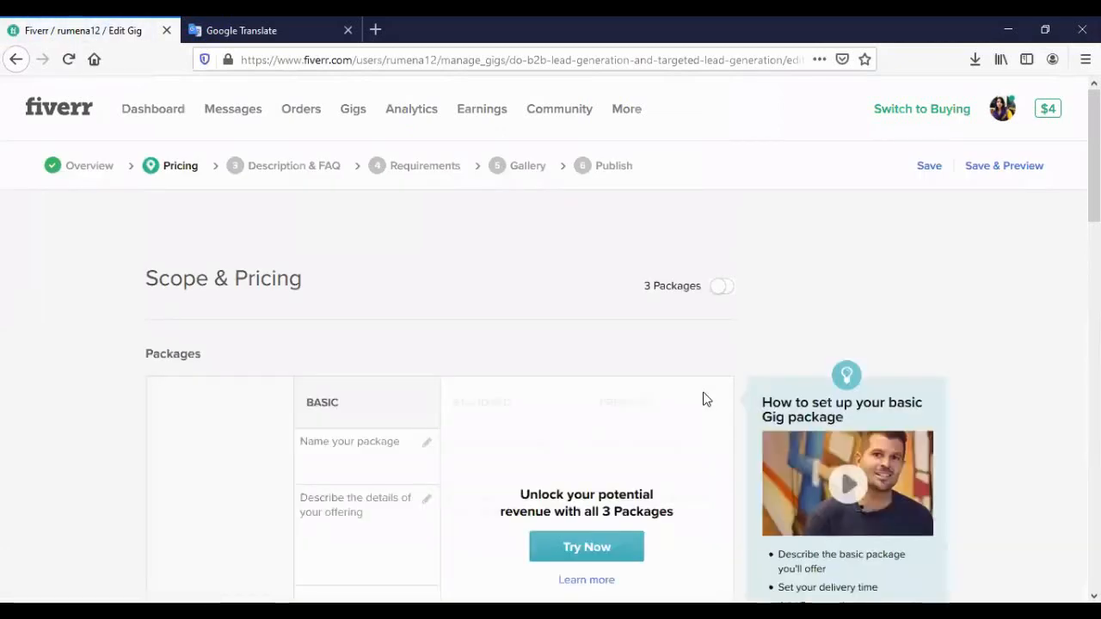
- Enable all three packages in Scope & Pricing and dismiss the introductory video
{"action": "scroll", "coordinate": [689, 462], "scroll_direction": "down", "scroll_amount": 3}
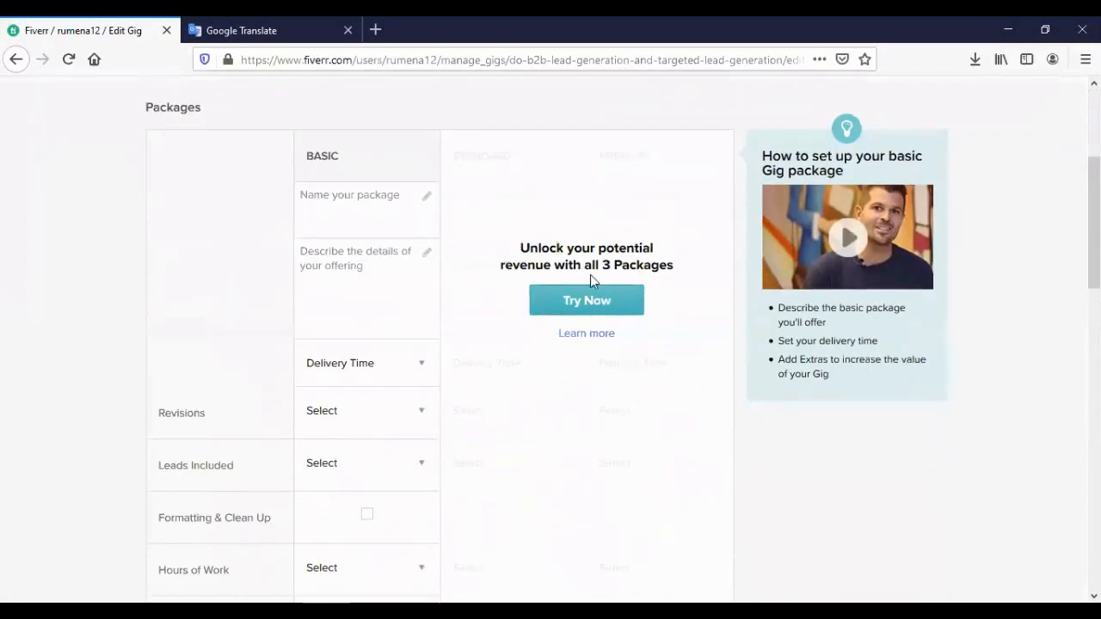
{"action": "scroll", "coordinate": [344, 298], "scroll_direction": "down", "scroll_amount": 2}
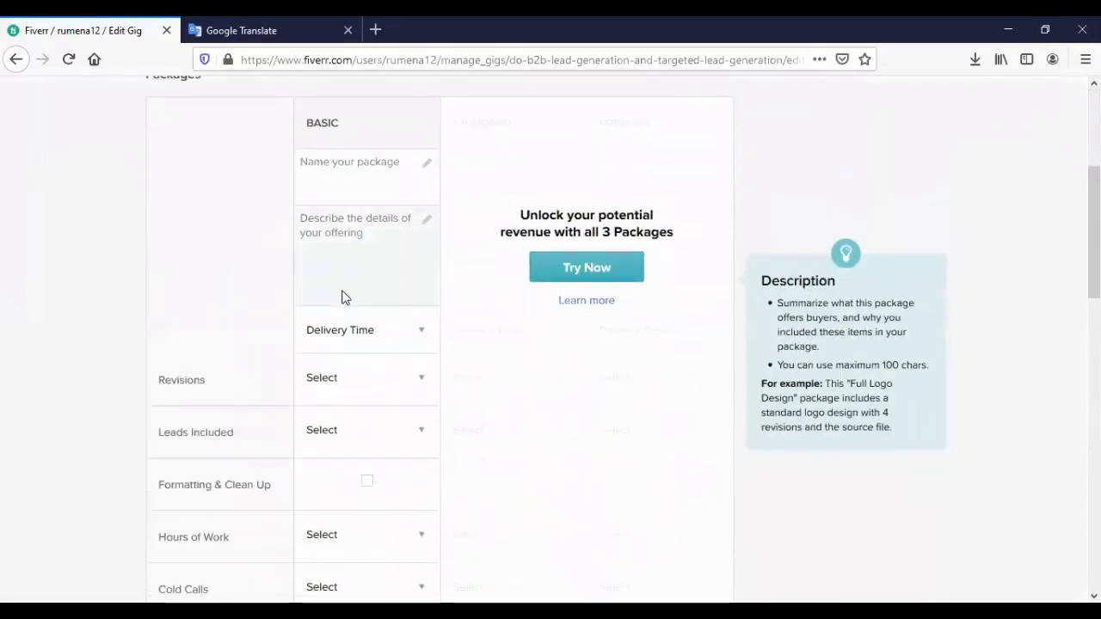
{"action": "scroll", "coordinate": [361, 386], "scroll_direction": "down", "scroll_amount": 2}
{"action": "scroll", "coordinate": [364, 379], "scroll_direction": "up", "scroll_amount": 4}
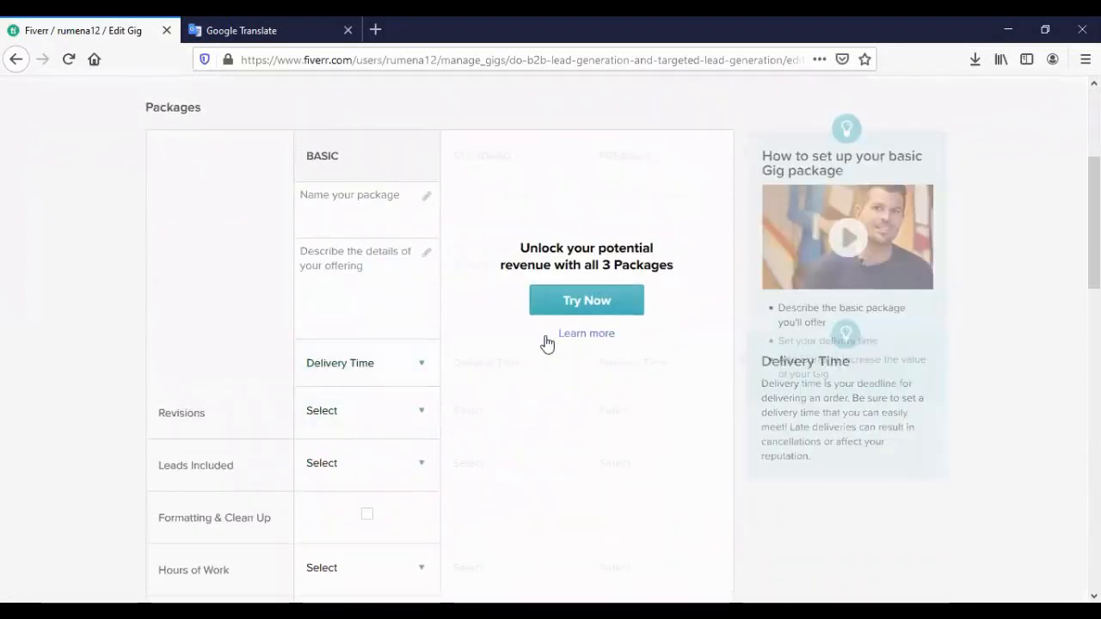
{"action": "left_click", "coordinate": [583, 303]}
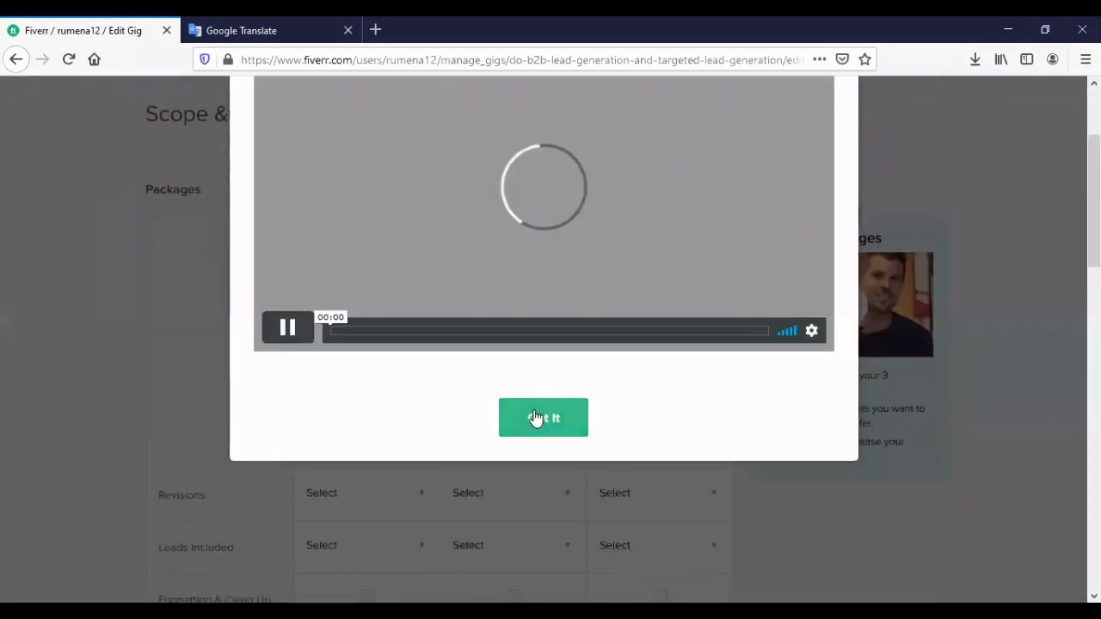
{"action": "left_click", "coordinate": [536, 418]}
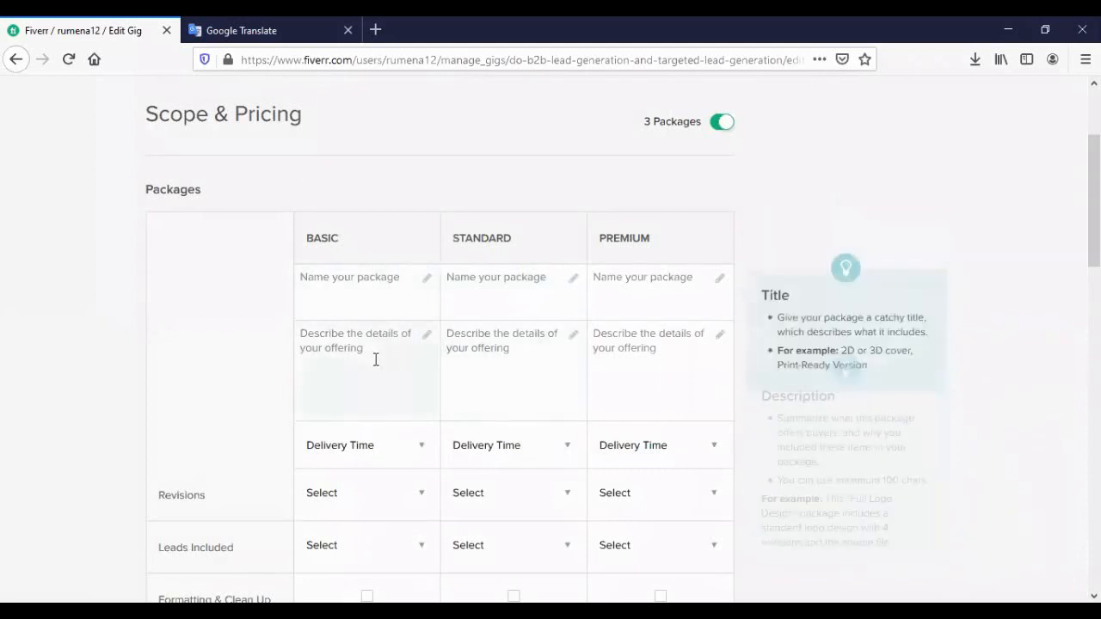
- Name the Basic package "50 Leads Generation"
{"action": "left_click", "coordinate": [333, 299]}
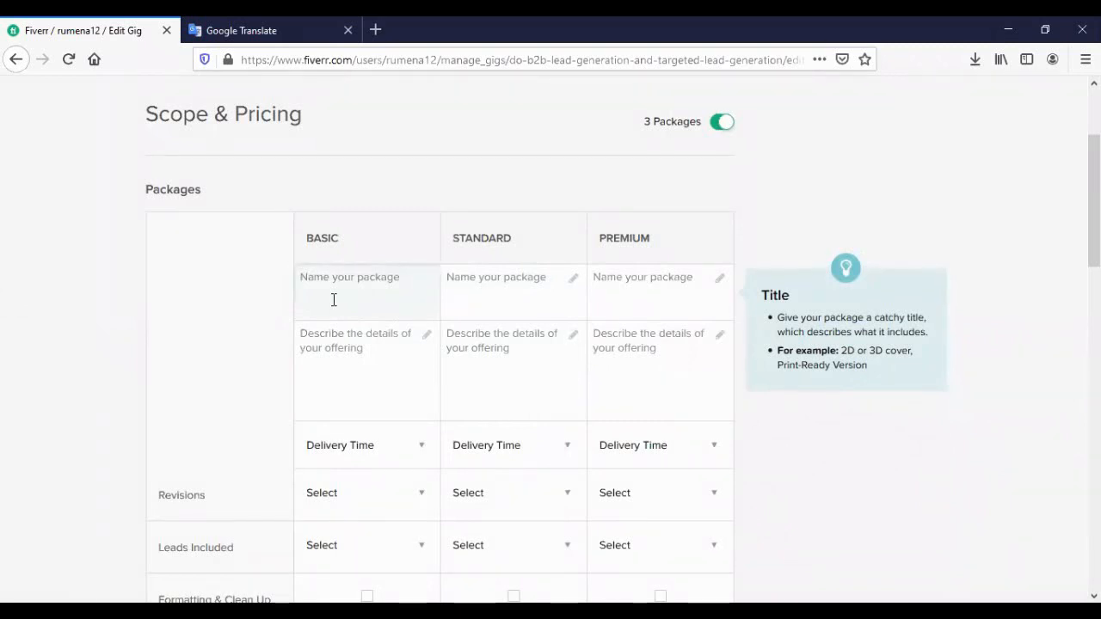
{"action": "type", "text": "50 Leads Generation"}
{"action": "left_click_drag", "start_coordinate": [413, 280], "coordinate": [299, 273]}
{"action": "left_click", "coordinate": [314, 277]}
{"action": "double_click", "coordinate": [312, 276]}
{"action": "left_click", "coordinate": [307, 334]}
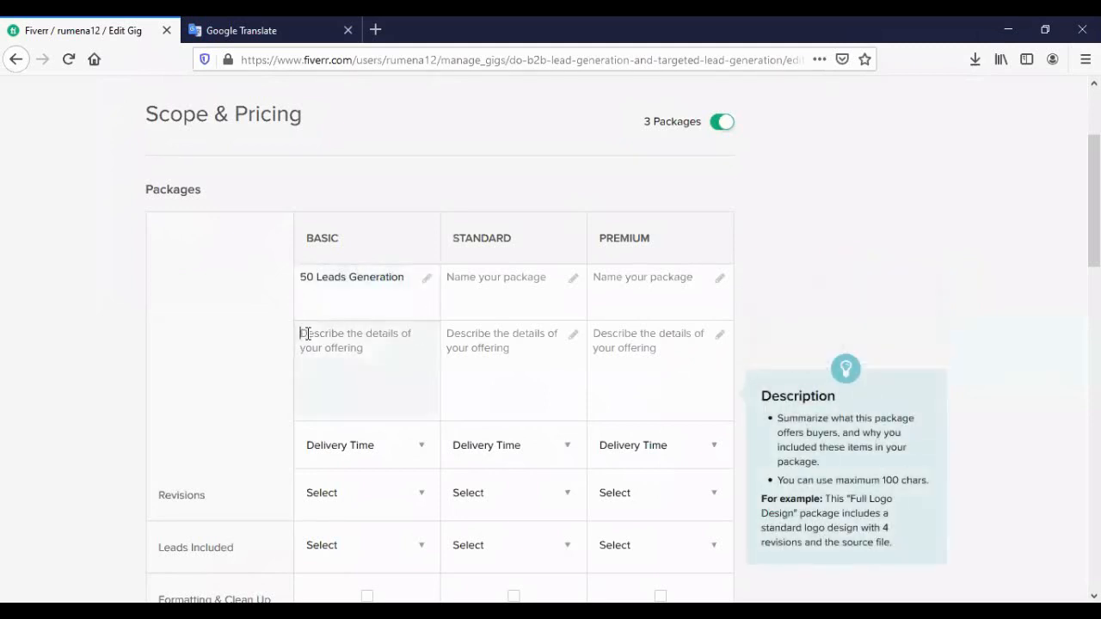
{"action": "left_click", "coordinate": [310, 276]}
{"action": "double_click", "coordinate": [303, 276]}
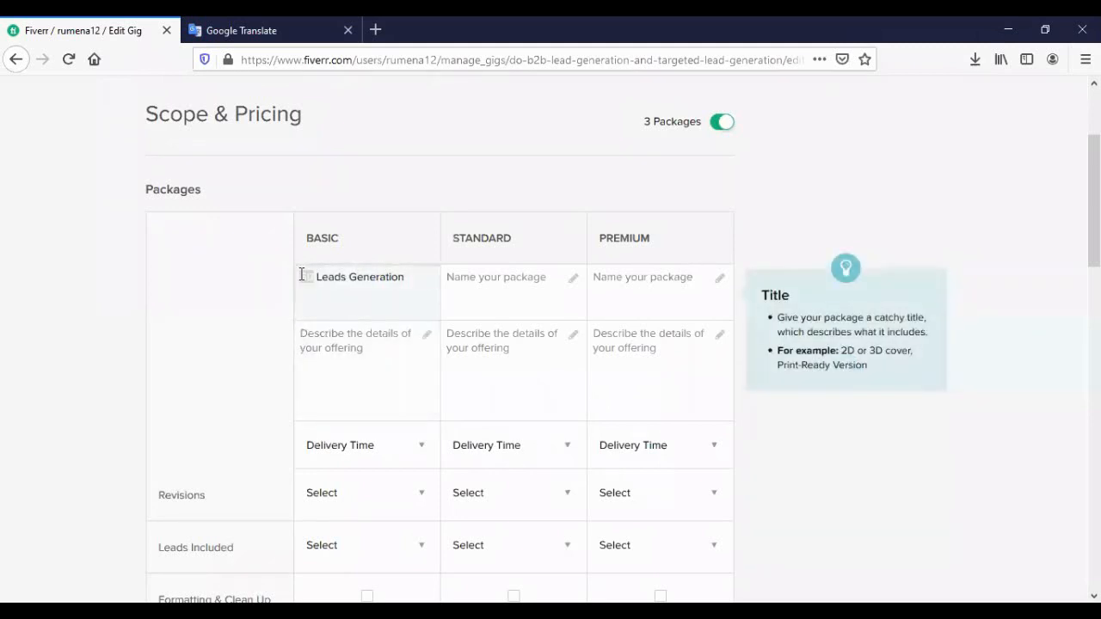
{"action": "left_click", "coordinate": [318, 279]}
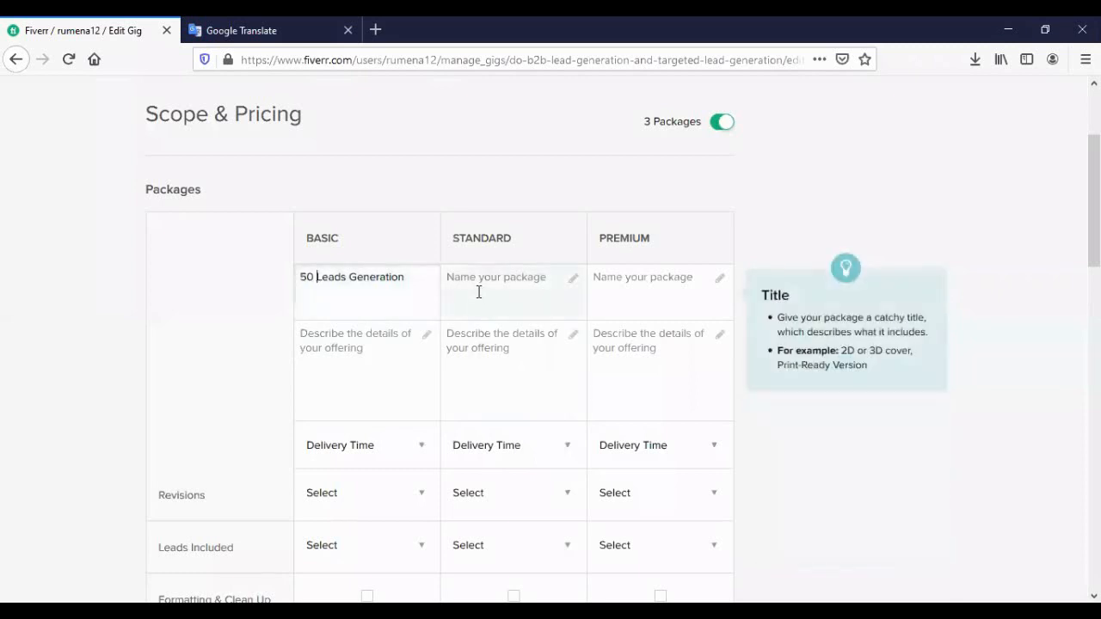
{"action": "left_click_drag", "start_coordinate": [317, 276], "coordinate": [414, 288]}
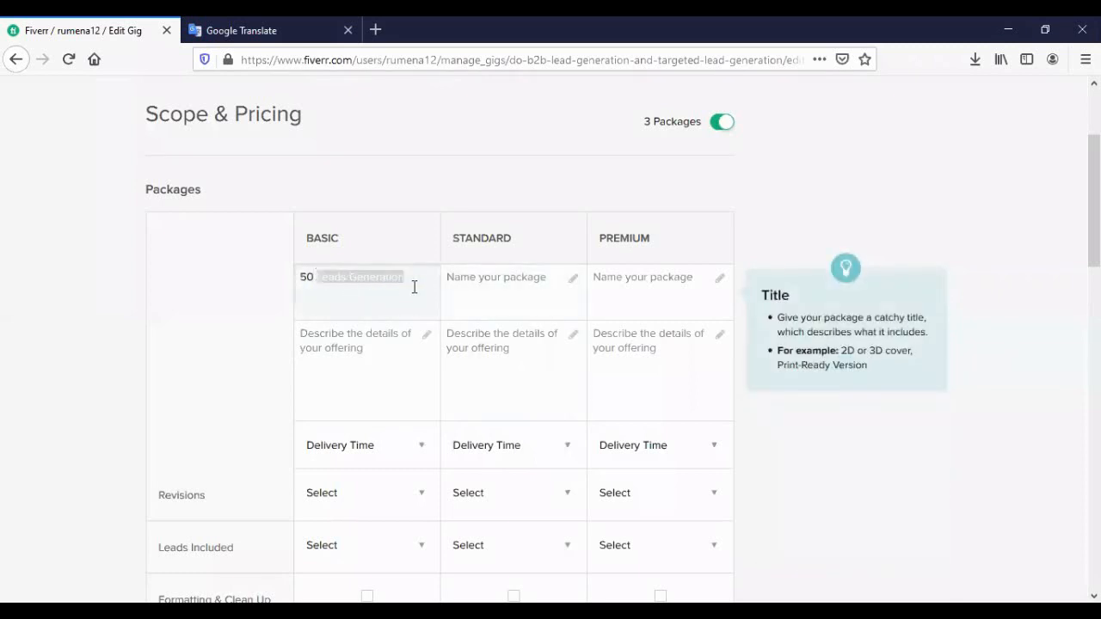
{"action": "key", "text": "Return"}
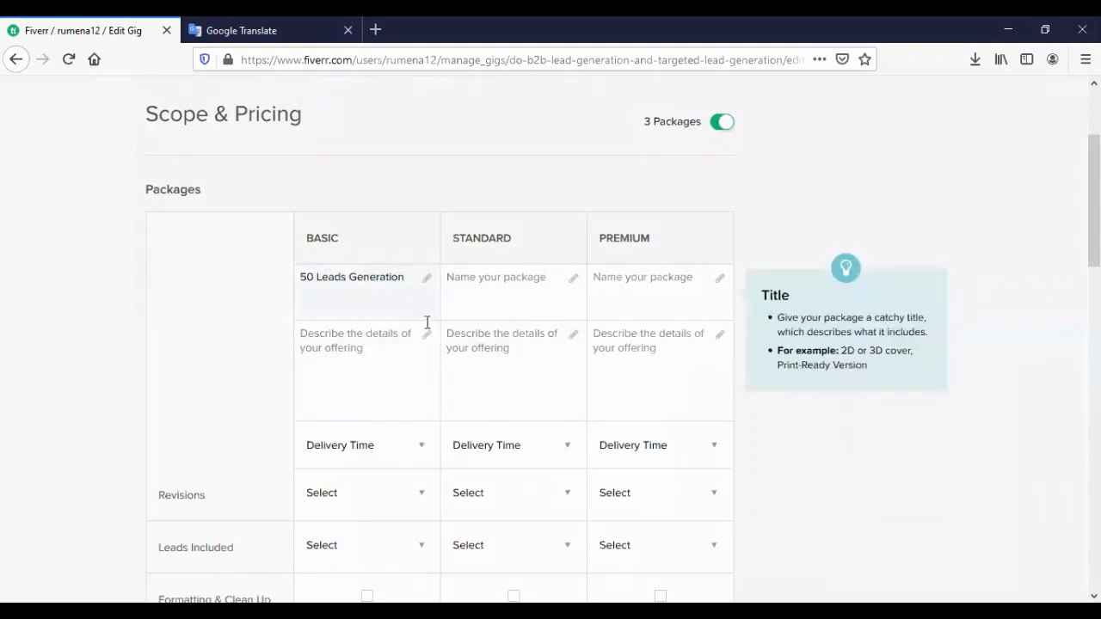
- Name the Standard package "200 Leads Generation" and the Premium package "400 Leads Generation"
{"action": "left_click", "coordinate": [479, 294]}
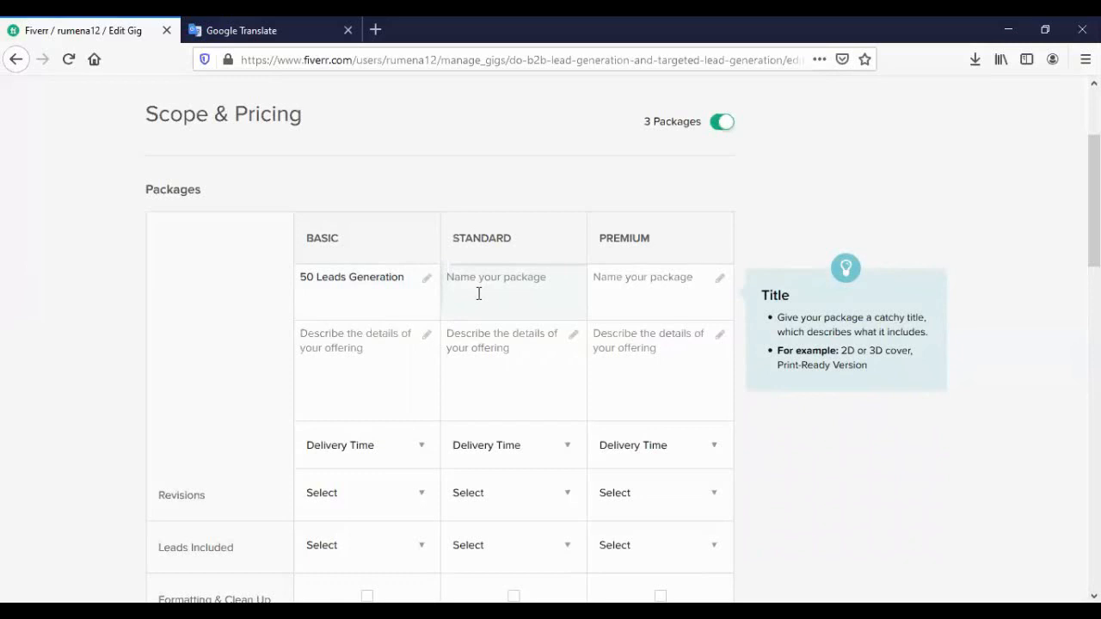
{"action": "type", "text": "200 Leads Generation"}
{"action": "left_click", "coordinate": [626, 286]}
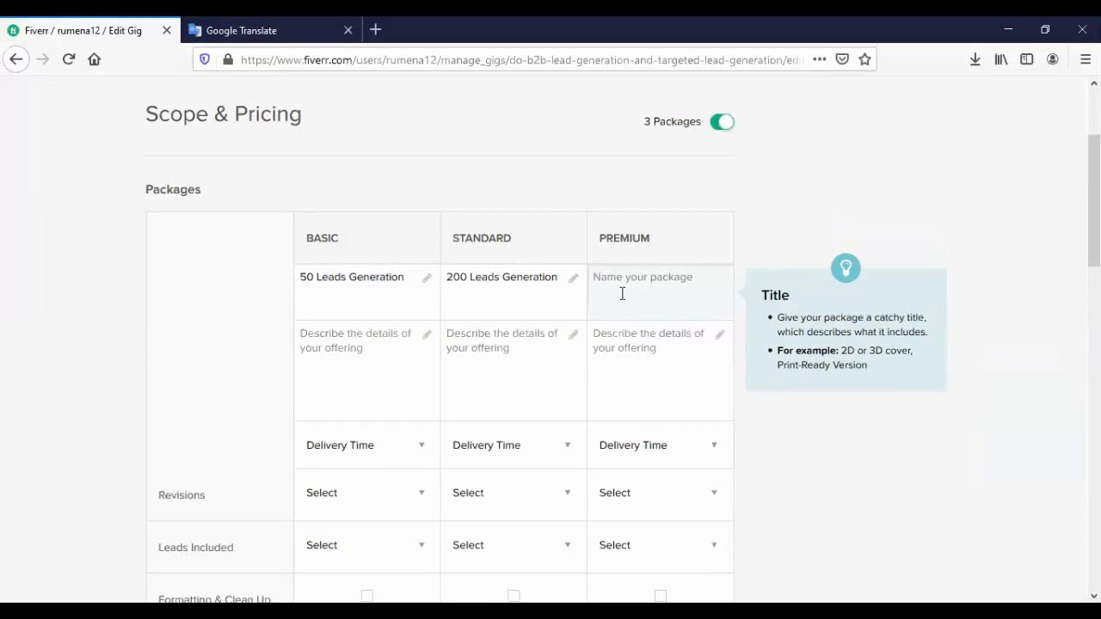
{"action": "type", "text": "400 Leads Generation"}
- Describe the Basic package as "50 Leads + Contact Name + Title + Email + Business Name + Location + Website"
{"action": "scroll", "coordinate": [413, 277], "scroll_direction": "down", "scroll_amount": 2}
{"action": "left_click", "coordinate": [351, 272]}
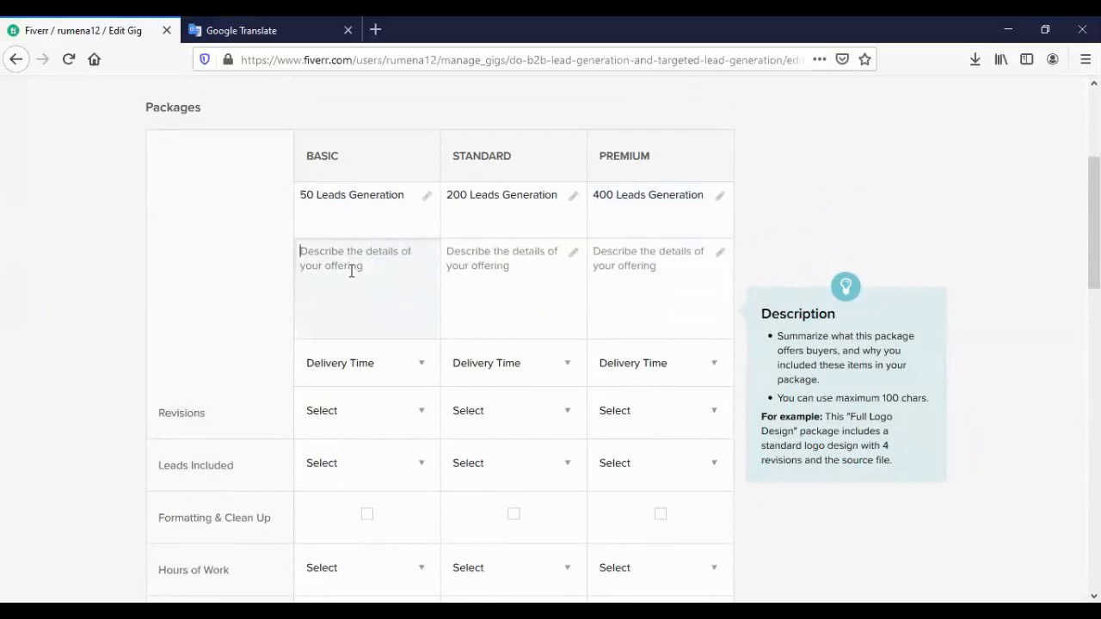
{"action": "type", "text": "50 Leads"}
{"action": "type", "text": "+ Contact"}
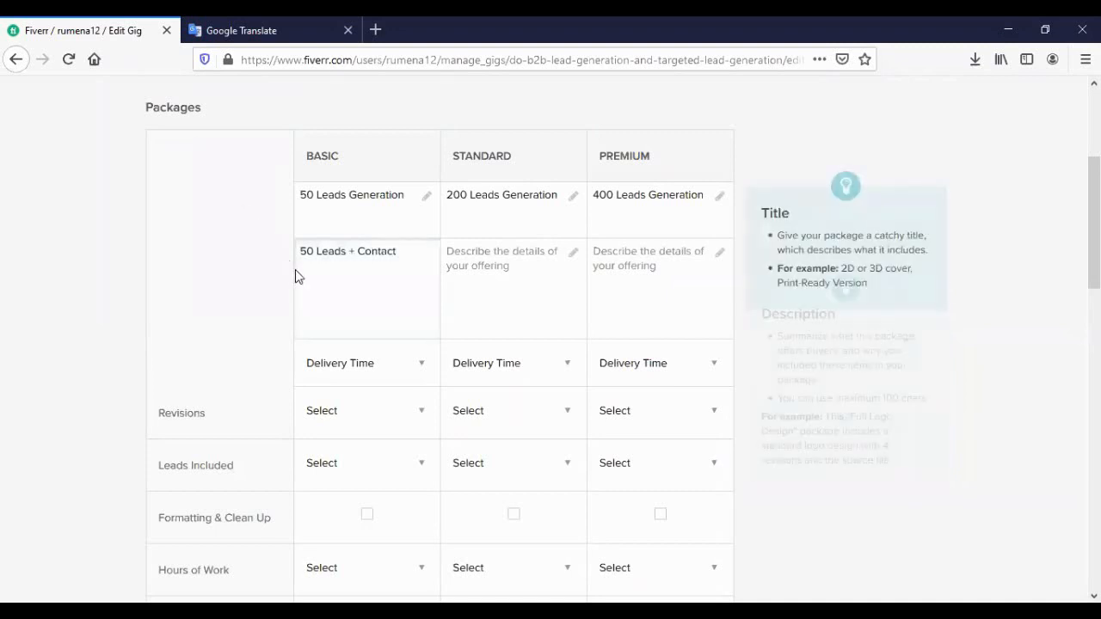
{"action": "type", "text": " +"}
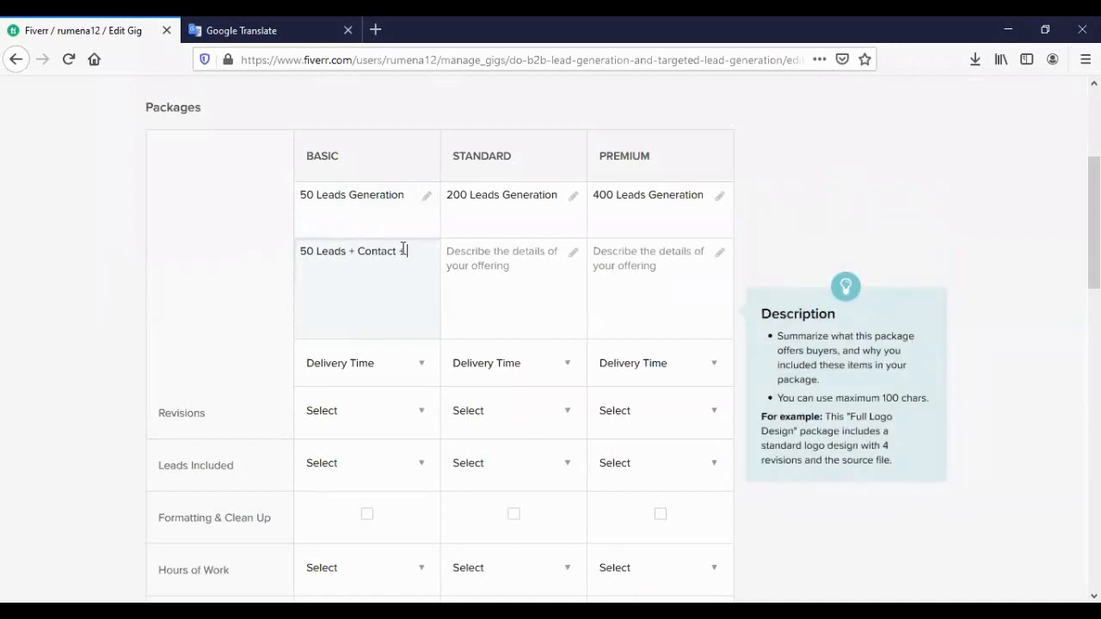
{"action": "key", "text": "BackSpace"}
{"action": "type", "text": "Name+"}
{"action": "key", "text": "BackSpace"}
{"action": "type", "text": "+ Title + Email + Business"}
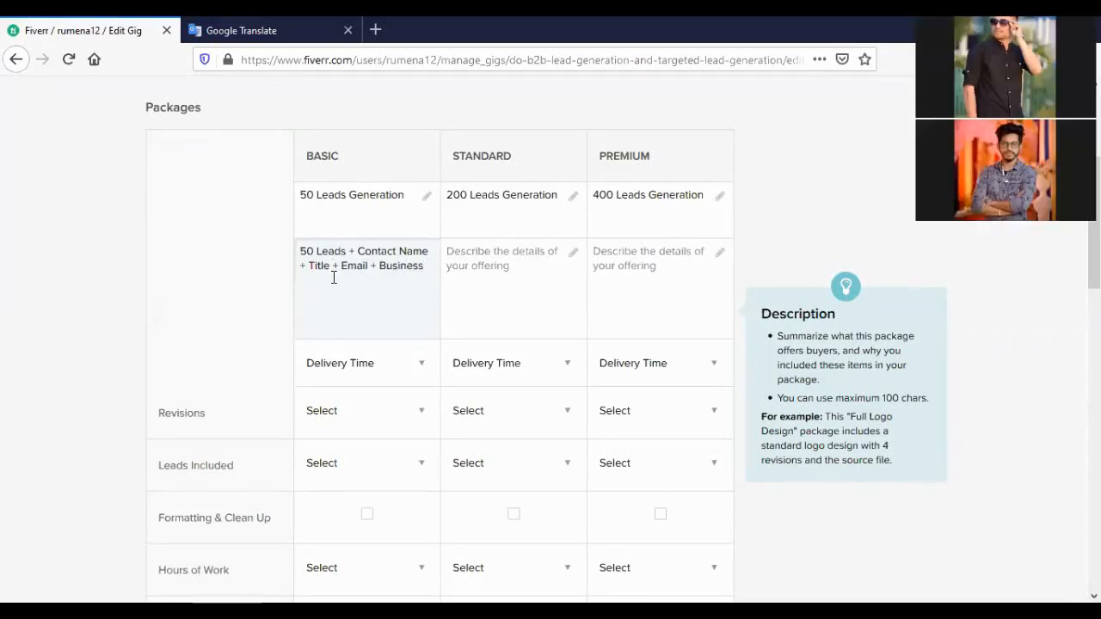
{"action": "type", "text": " N"}
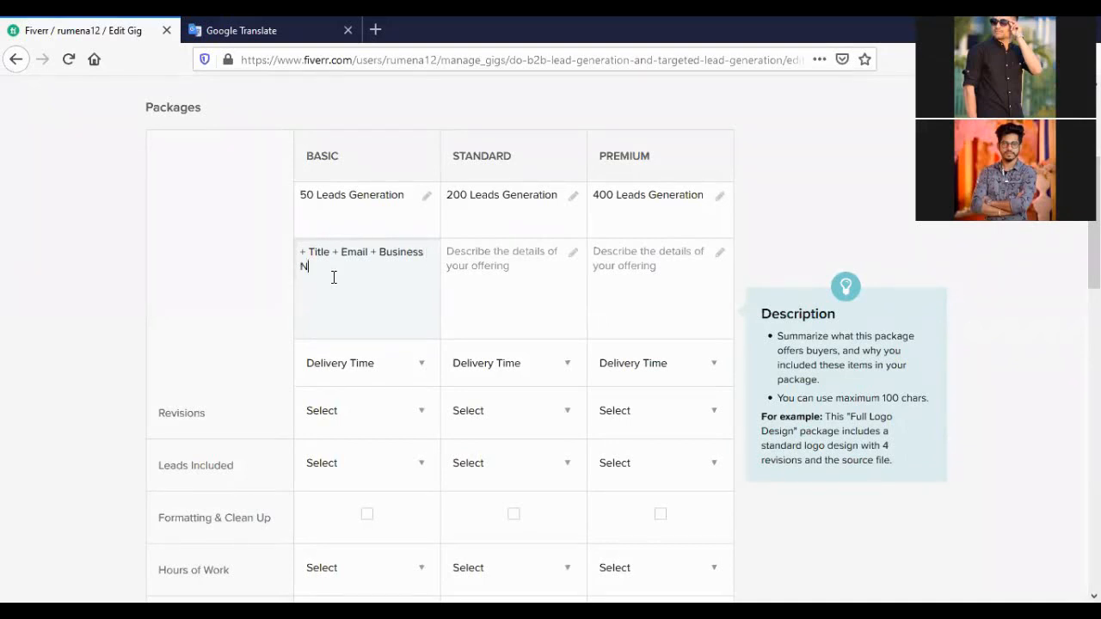
{"action": "type", "text": "ame + Location + Webd"}
{"action": "key", "text": "BackSpace"}
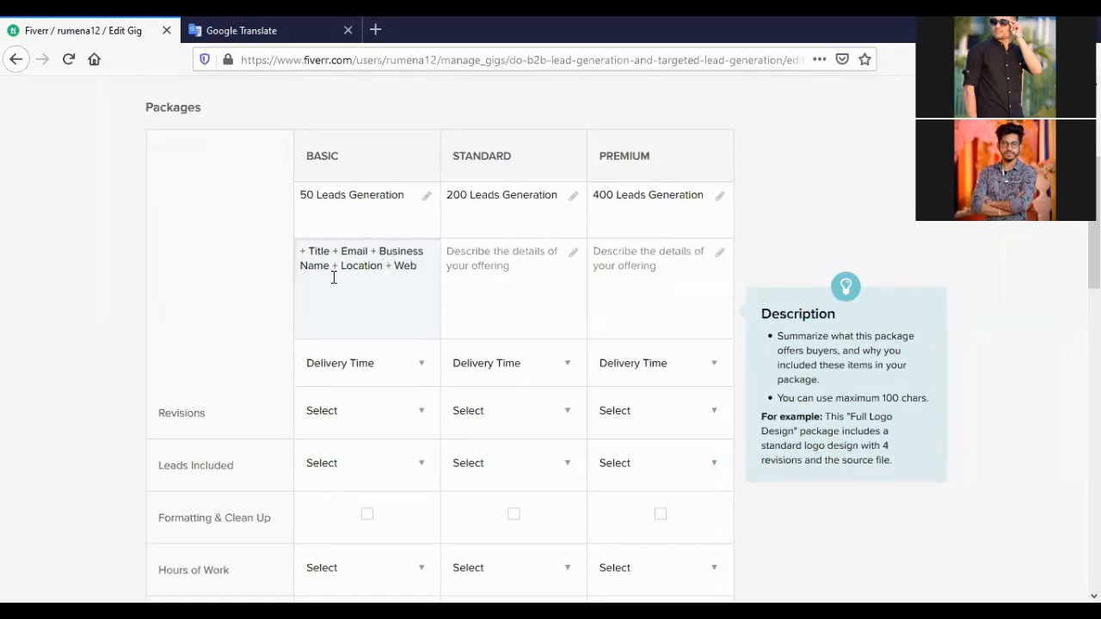
{"action": "type", "text": "site"}
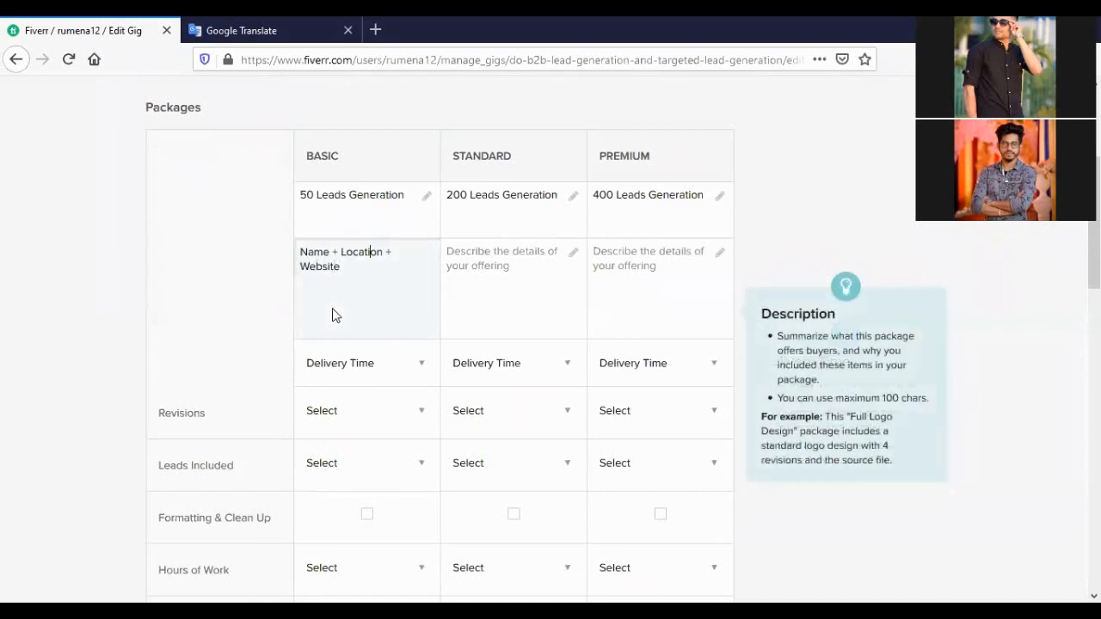
- Review the whole Basic package description back to its start and forward to its end
{"action": "key", "text": "Left"}
{"action": "key", "text": "Left"}
{"action": "key", "text": "Left"}
{"action": "key", "text": "Left"}
{"action": "key", "text": "Left"}
{"action": "key", "text": "Left"}
{"action": "key", "text": "Left"}
{"action": "key", "text": "Left"}
{"action": "key", "text": "Left"}
{"action": "key", "text": "Left"}
{"action": "key", "text": "Left"}
{"action": "key", "text": "Left"}
{"action": "key", "text": "Left"}
{"action": "key", "text": "Left"}
{"action": "key", "text": "Left"}
{"action": "key", "text": "Left"}
{"action": "key", "text": "Left"}
{"action": "key", "text": "Left"}
{"action": "key", "text": "Left"}
{"action": "key", "text": "Left"}
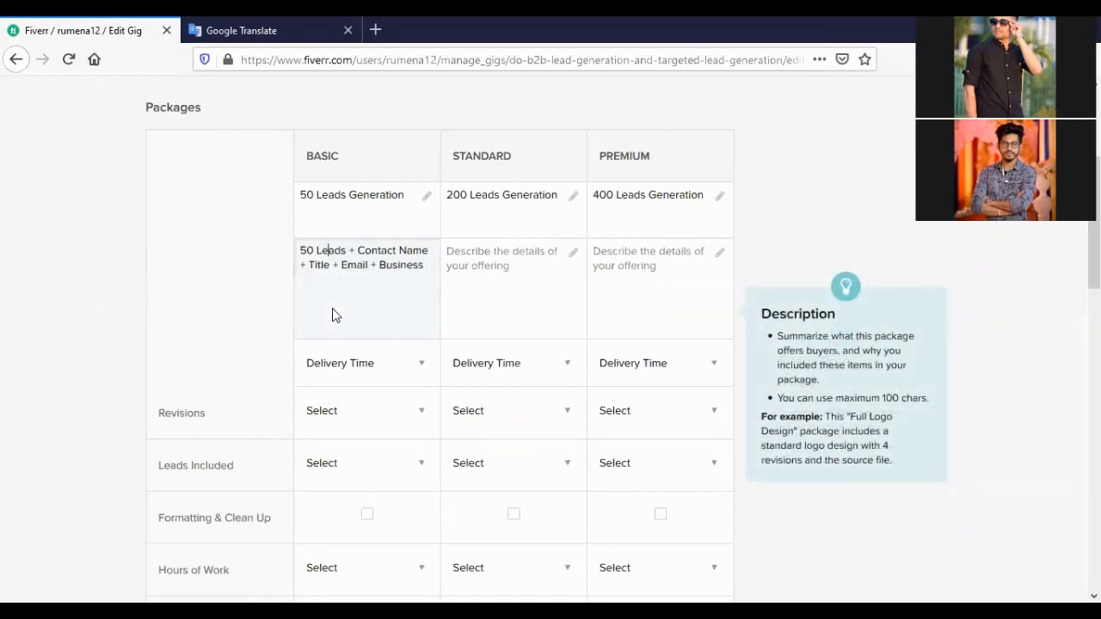
{"action": "key", "text": "Left"}
{"action": "key", "text": "Left"}
{"action": "key", "text": "Left"}
{"action": "key", "text": "Left"}
{"action": "key", "text": "Left"}
{"action": "type", "text": "Name + Location +"}
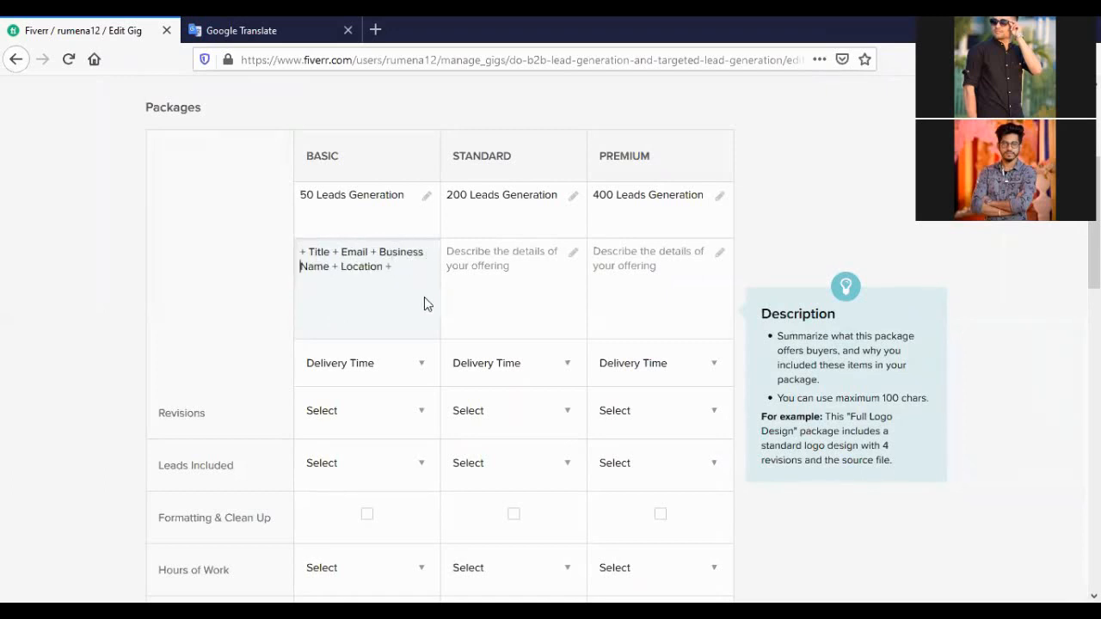
{"action": "key", "text": "Right"}
{"action": "key", "text": "Right"}
{"action": "key", "text": "Right"}
{"action": "key", "text": "Right"}
{"action": "key", "text": "Right"}
{"action": "key", "text": "Right"}
{"action": "key", "text": "Right"}
{"action": "key", "text": "Right"}
{"action": "key", "text": "Right"}
{"action": "key", "text": "Right"}
{"action": "key", "text": "Right"}
{"action": "key", "text": "Right"}
{"action": "key", "text": "Right"}
{"action": "key", "text": "Right"}
{"action": "key", "text": "Right"}
{"action": "key", "text": "Right"}
{"action": "key", "text": "Right"}
{"action": "key", "text": "Right"}
{"action": "key", "text": "Right"}
{"action": "key", "text": "Right"}
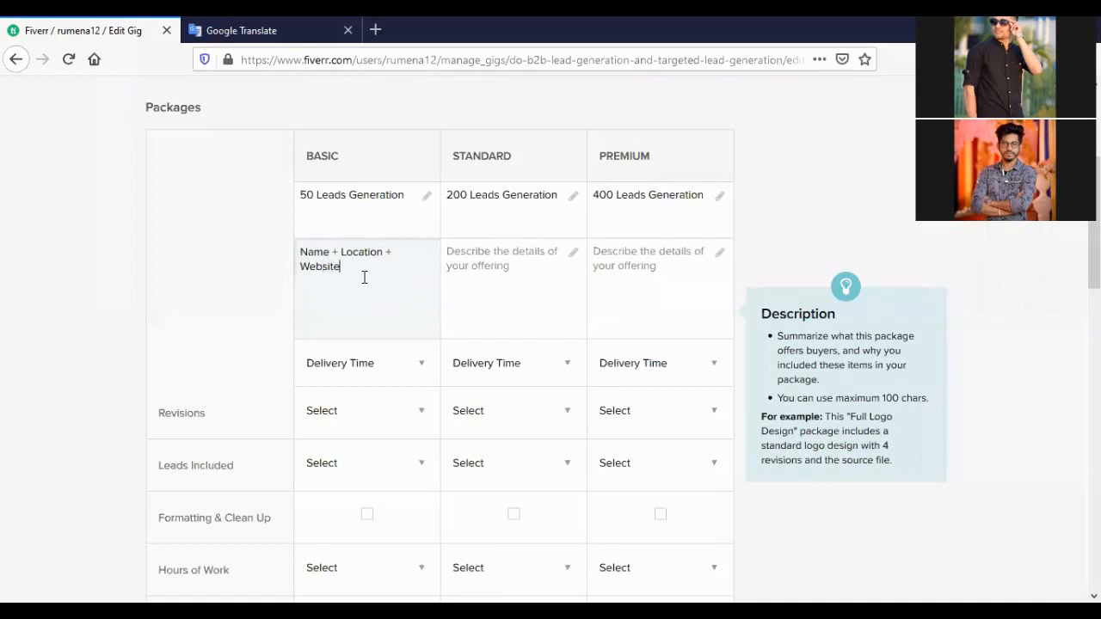
- Copy the Basic description into the Standard package and change its lead count to 200
{"action": "key", "text": "ctrl+a"}
{"action": "key", "text": "ctrl+c"}
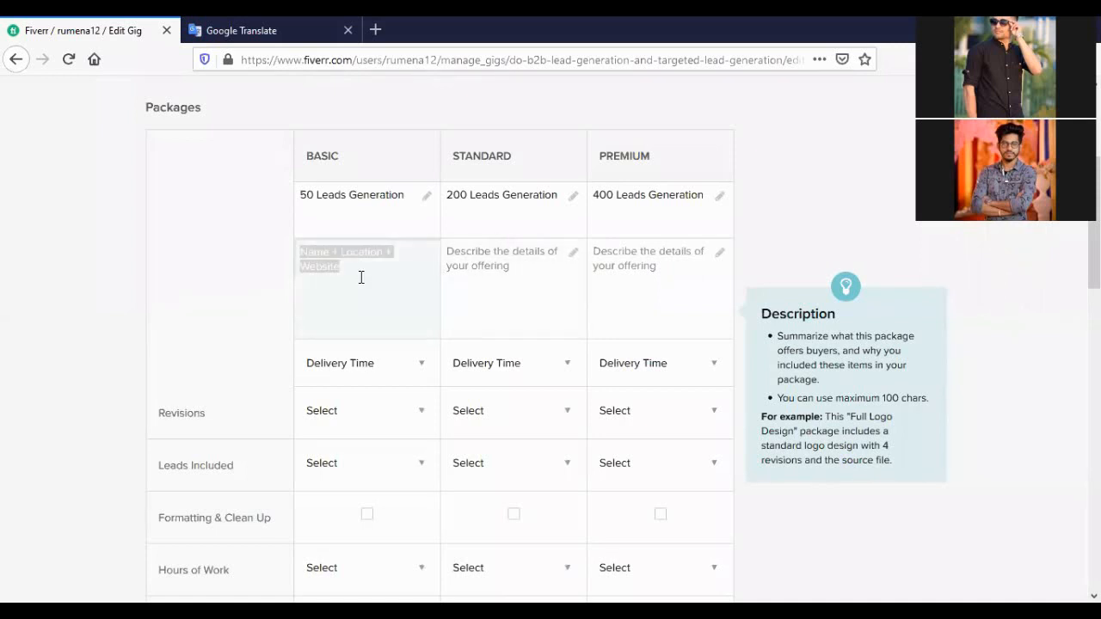
{"action": "left_click", "coordinate": [492, 276]}
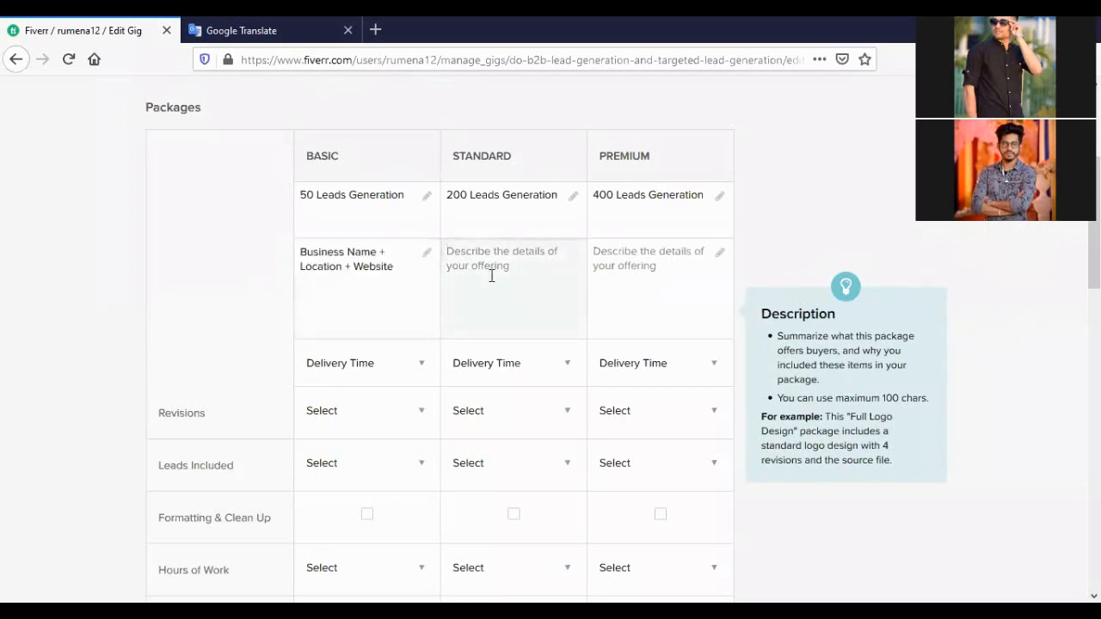
{"action": "key", "text": "ctrl+v"}
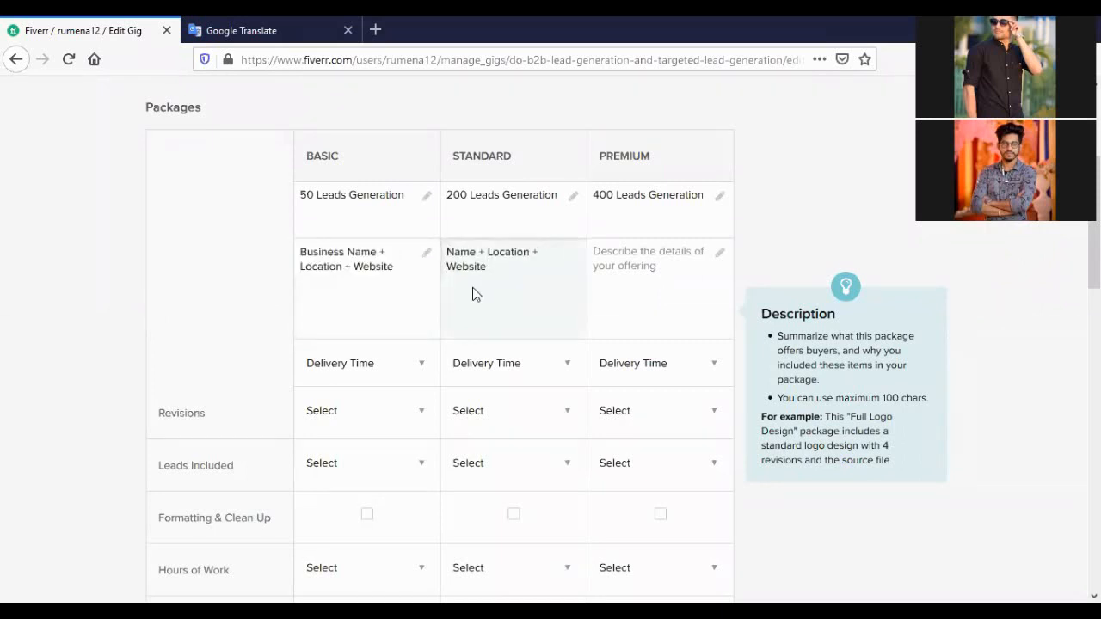
{"action": "key", "text": "ctrl+v"}
{"action": "key", "text": "Left"}
{"action": "key", "text": "Left"}
{"action": "key", "text": "Left"}
{"action": "key", "text": "Left"}
{"action": "key", "text": "Left"}
{"action": "key", "text": "Left"}
{"action": "key", "text": "Left"}
{"action": "key", "text": "Left"}
{"action": "key", "text": "Left"}
{"action": "key", "text": "Left"}
{"action": "key", "text": "Left"}
{"action": "key", "text": "Left"}
{"action": "key", "text": "Left"}
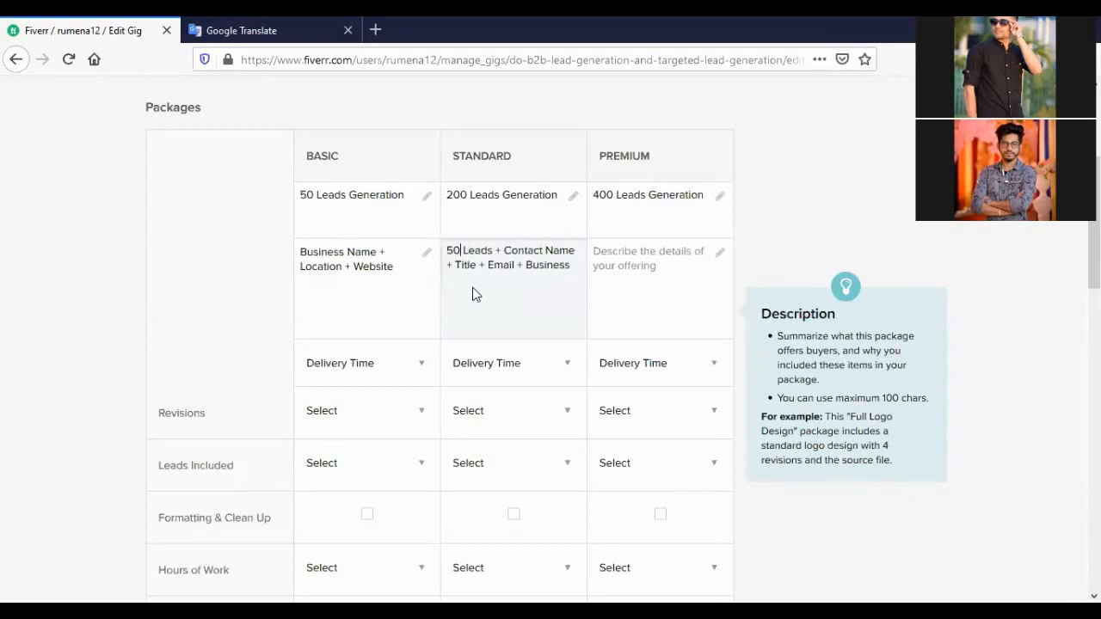
{"action": "key", "text": "BackSpace"}
{"action": "key", "text": "BackSpace"}
{"action": "type", "text": "200"}
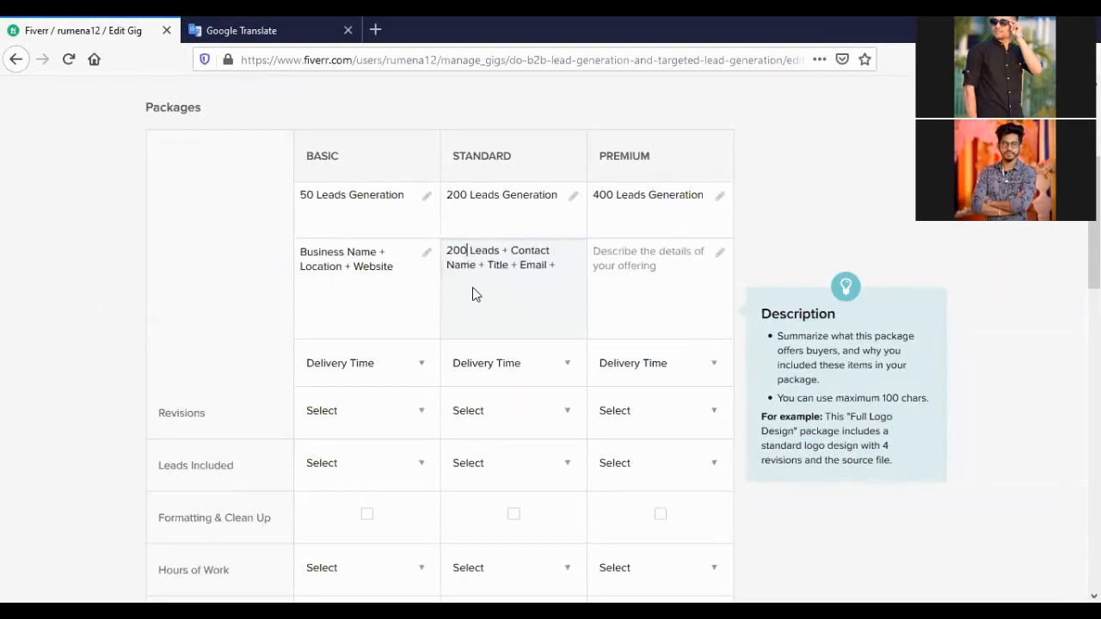
- Paste the copied description into the Premium package and remove the lead count at its start
{"action": "left_click", "coordinate": [631, 265]}
{"action": "key", "text": "ctrl+v"}
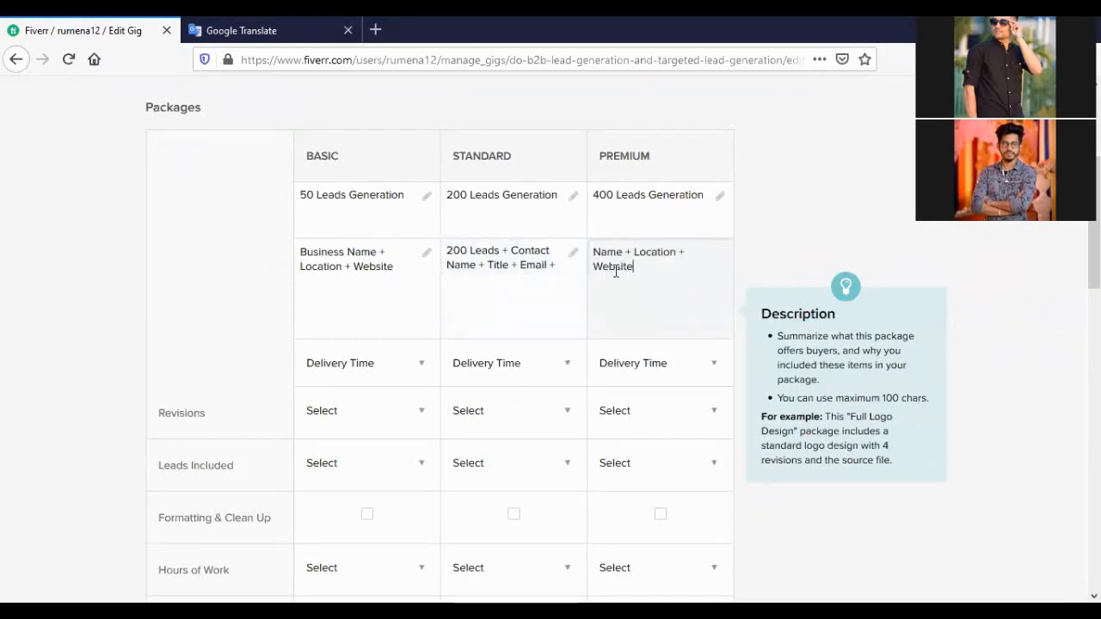
{"action": "key", "text": "Left"}
{"action": "key", "text": "Left"}
{"action": "key", "text": "Left"}
{"action": "key", "text": "Left"}
{"action": "key", "text": "Left"}
{"action": "key", "text": "Left"}
{"action": "key", "text": "Left"}
{"action": "key", "text": "Left"}
{"action": "key", "text": "Left"}
{"action": "key", "text": "Left"}
{"action": "key", "text": "Left"}
{"action": "key", "text": "Left"}
{"action": "key", "text": "Left"}
{"action": "key", "text": "Left"}
{"action": "key", "text": "Left"}
{"action": "key", "text": "Left"}
{"action": "key", "text": "Left"}
{"action": "key", "text": "Left"}
{"action": "key", "text": "Left"}
{"action": "key", "text": "Left"}
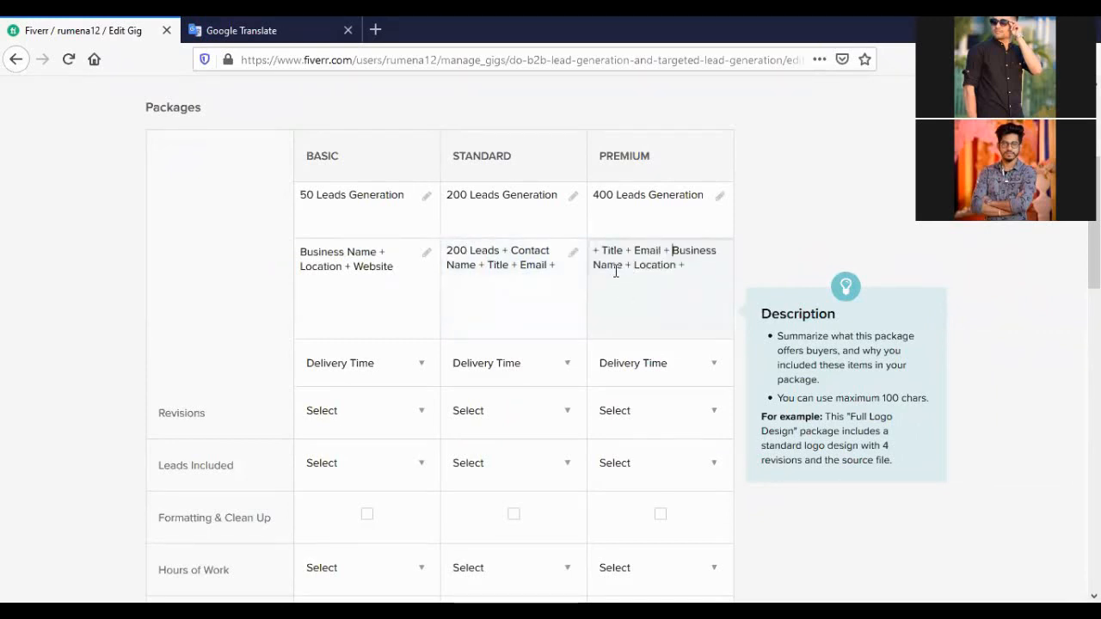
{"action": "key", "text": "Left"}
{"action": "key", "text": "Left"}
{"action": "key", "text": "Left"}
{"action": "key", "text": "Left"}
{"action": "key", "text": "Left"}
{"action": "key", "text": "Left"}
{"action": "key", "text": "Left"}
{"action": "key", "text": "Left"}
{"action": "key", "text": "Left"}
{"action": "key", "text": "Left"}
{"action": "key", "text": "Left"}
{"action": "key", "text": "Left"}
{"action": "key", "text": "Left"}
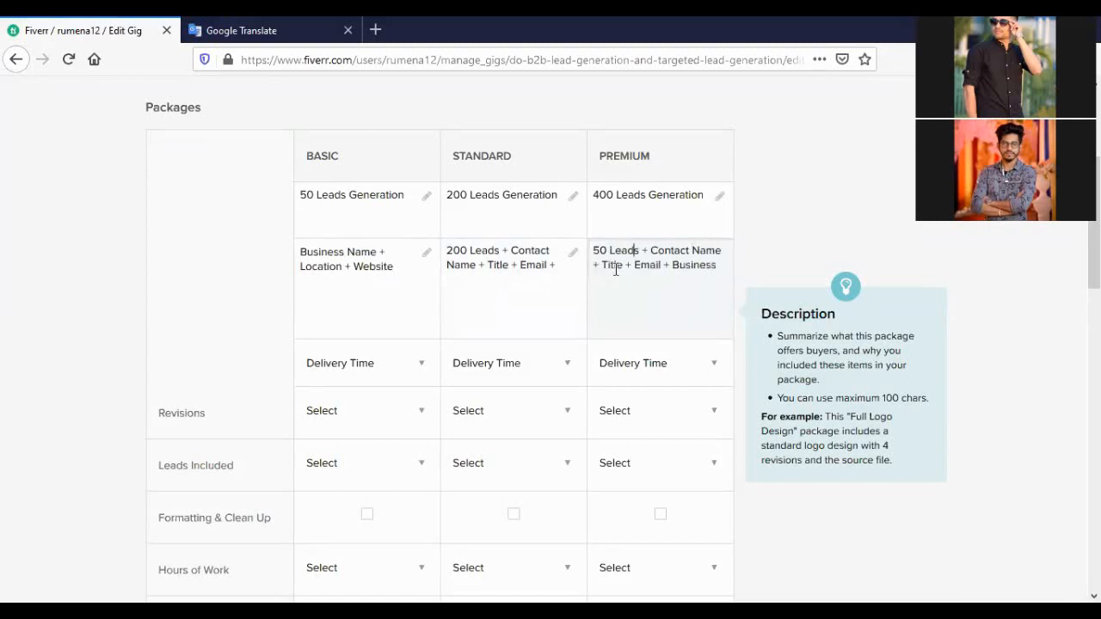
{"action": "key", "text": "Left"}
{"action": "key", "text": "Left"}
{"action": "key", "text": "Left"}
{"action": "key", "text": "Left"}
{"action": "key", "text": "Left"}
{"action": "key", "text": "Left"}
{"action": "key", "text": "Left"}
{"action": "key", "text": "Left"}
{"action": "key", "text": "BackSpace"}
{"action": "key", "text": "BackSpace"}
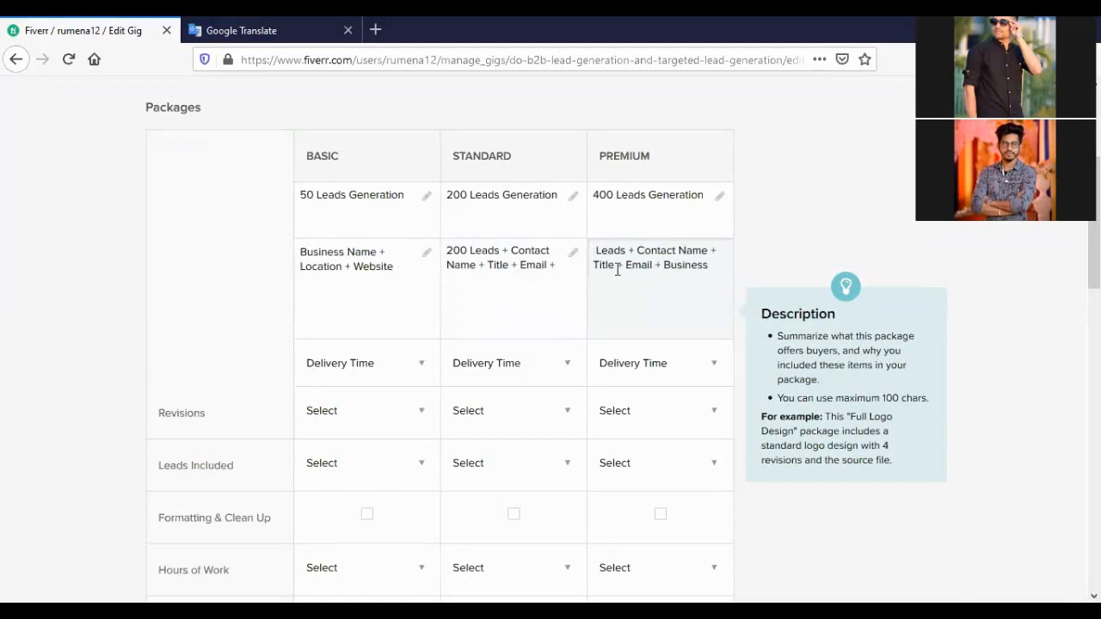
- Rename the Standard package "100 Leads Generation" and the Premium package "200 Leads Generation"
{"action": "left_click", "coordinate": [452, 194]}
{"action": "key", "text": "BackSpace"}
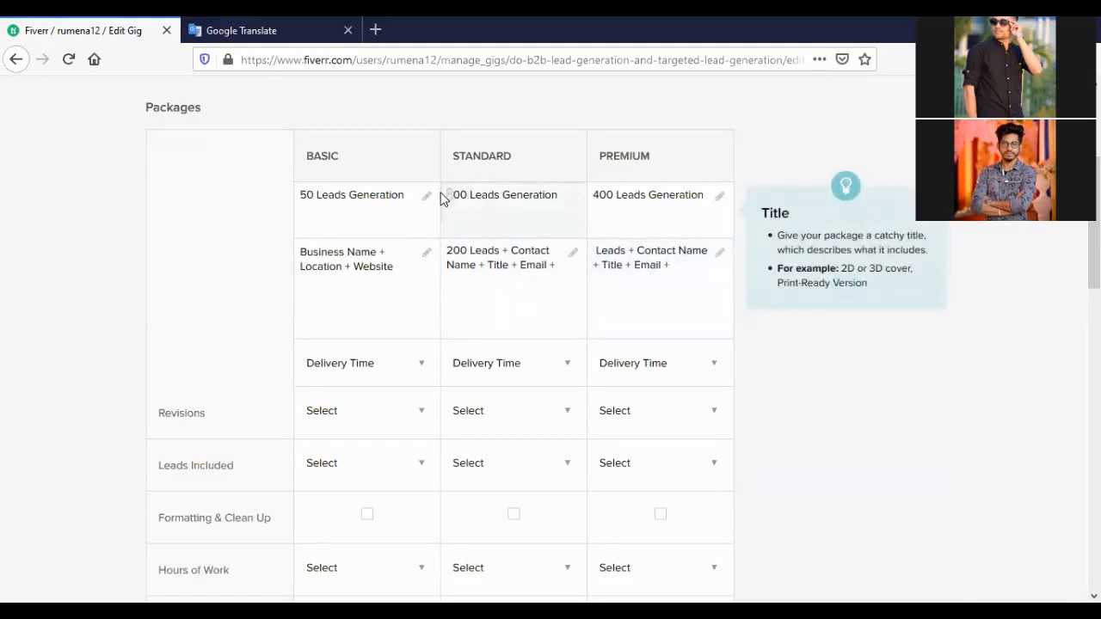
{"action": "type", "text": "1"}
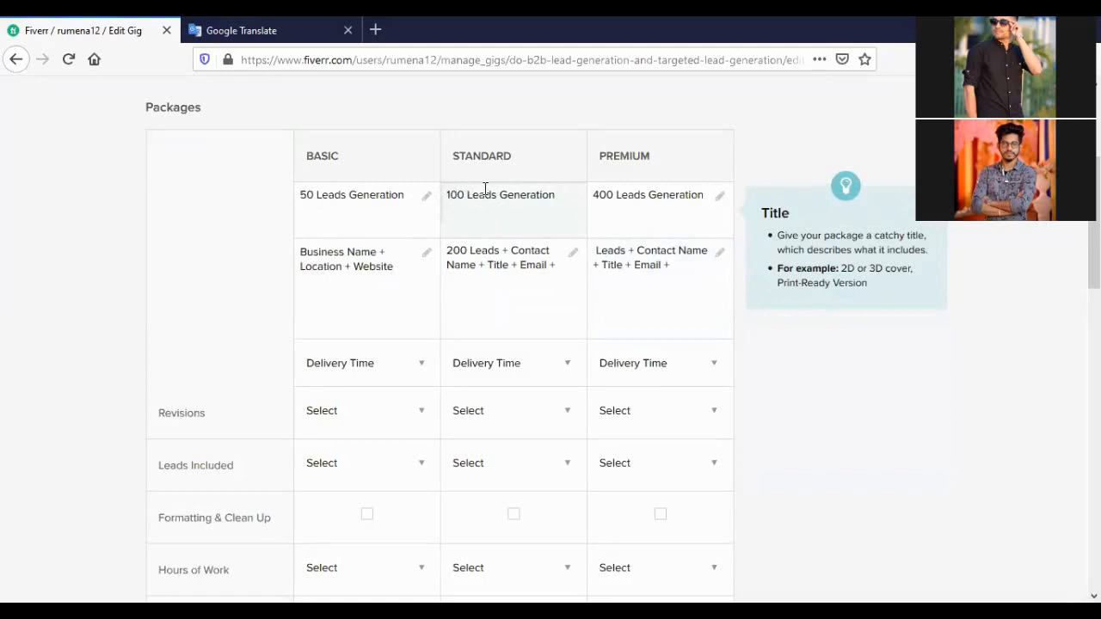
{"action": "left_click", "coordinate": [599, 195]}
{"action": "key", "text": "BackSpace"}
{"action": "type", "text": "2"}
- Set the lead count in the descriptions to 100 for Standard and 200 for Premium
{"action": "left_click", "coordinate": [453, 250]}
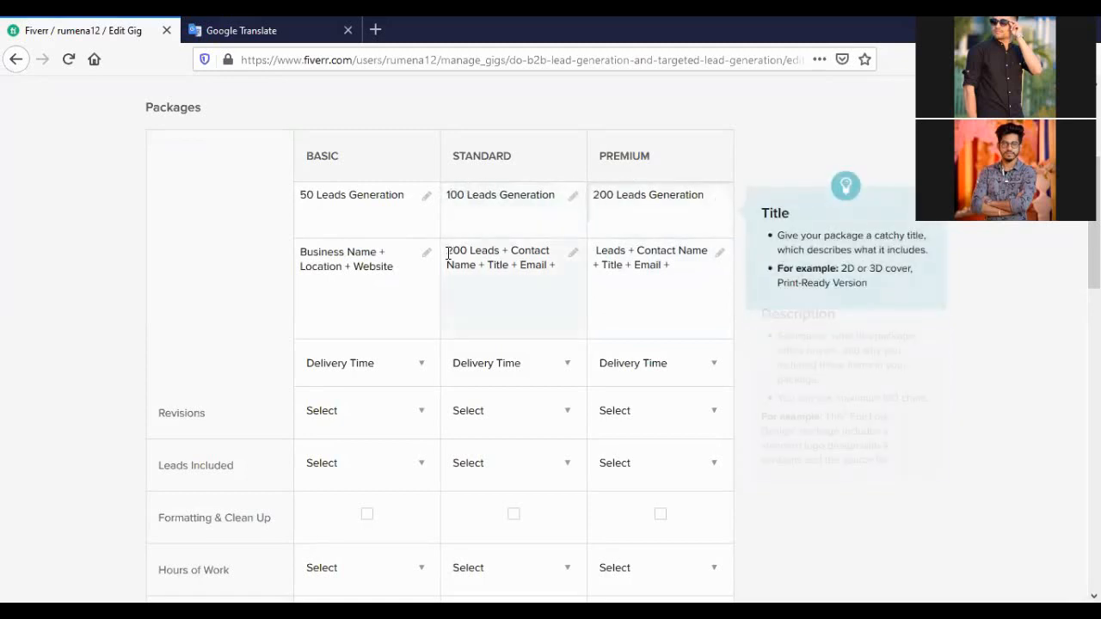
{"action": "key", "text": "BackSpace"}
{"action": "type", "text": "1"}
{"action": "left_click", "coordinate": [596, 250]}
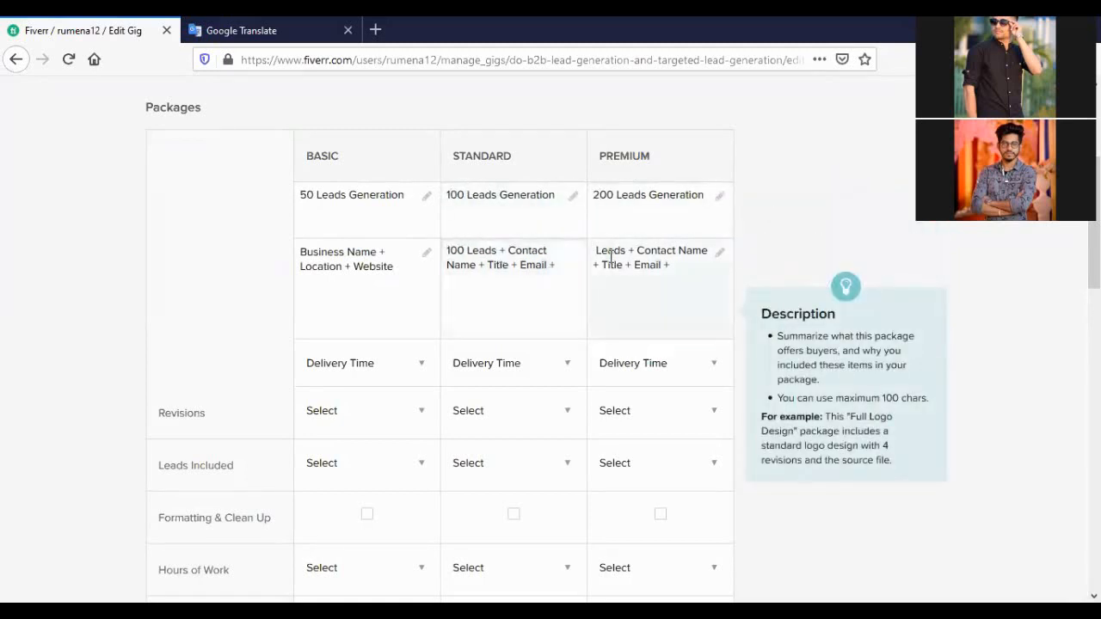
{"action": "key", "text": "BackSpace"}
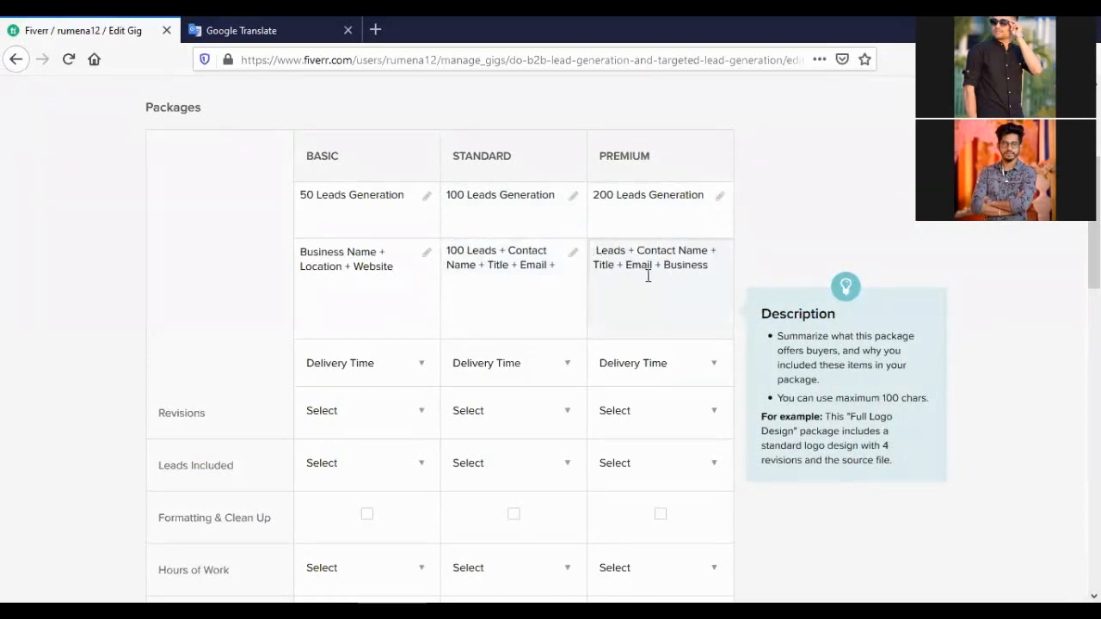
{"action": "type", "text": "200"}
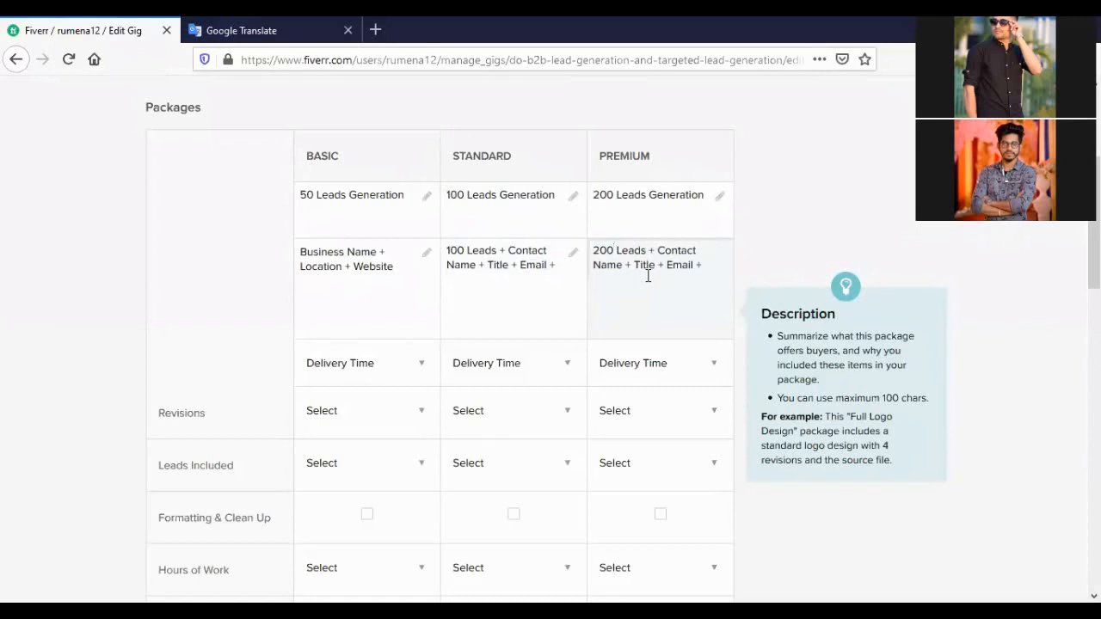
- Set the delivery times to 2 days for Basic, 4 days for Standard and 7 days for Premium
{"action": "left_click", "coordinate": [376, 234]}
{"action": "left_click", "coordinate": [372, 293]}
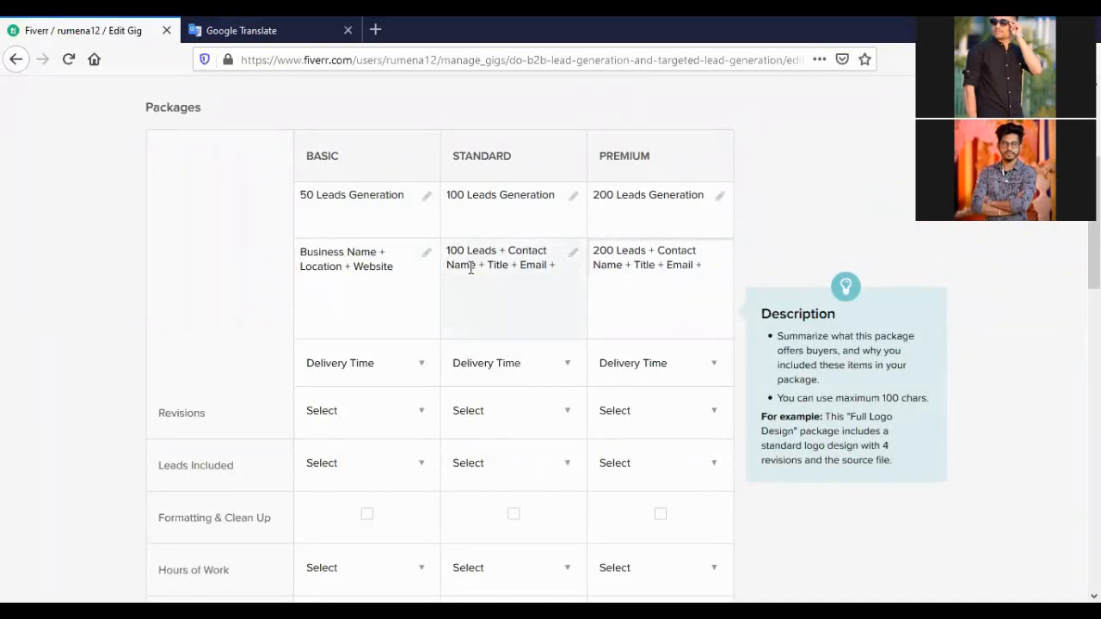
{"action": "key", "text": "Tab"}
{"action": "left_click", "coordinate": [383, 378]}
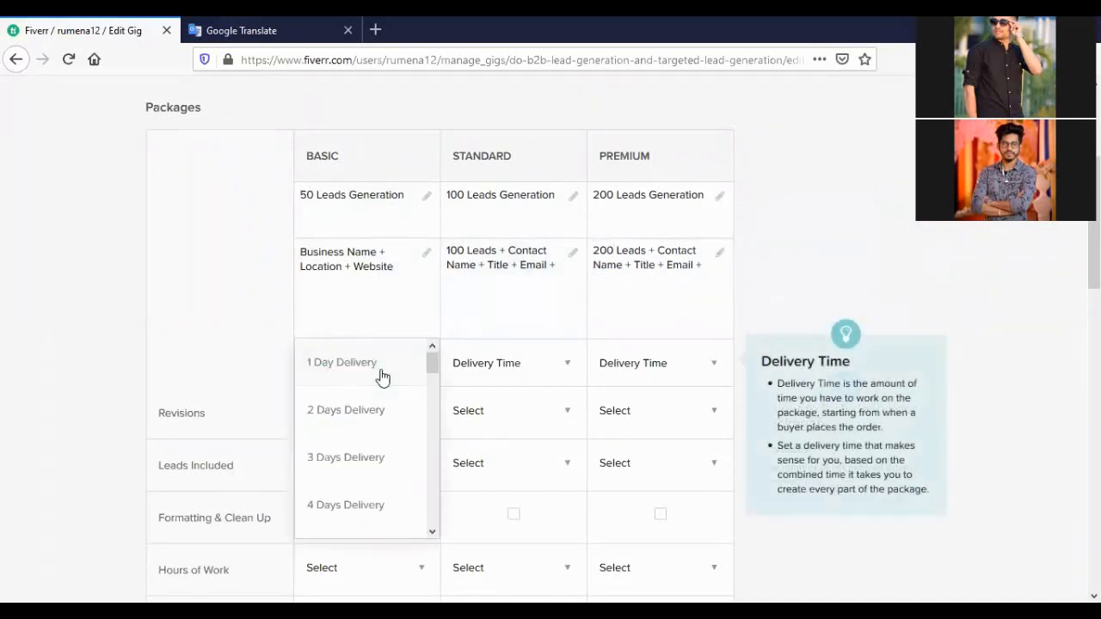
{"action": "left_click", "coordinate": [361, 423]}
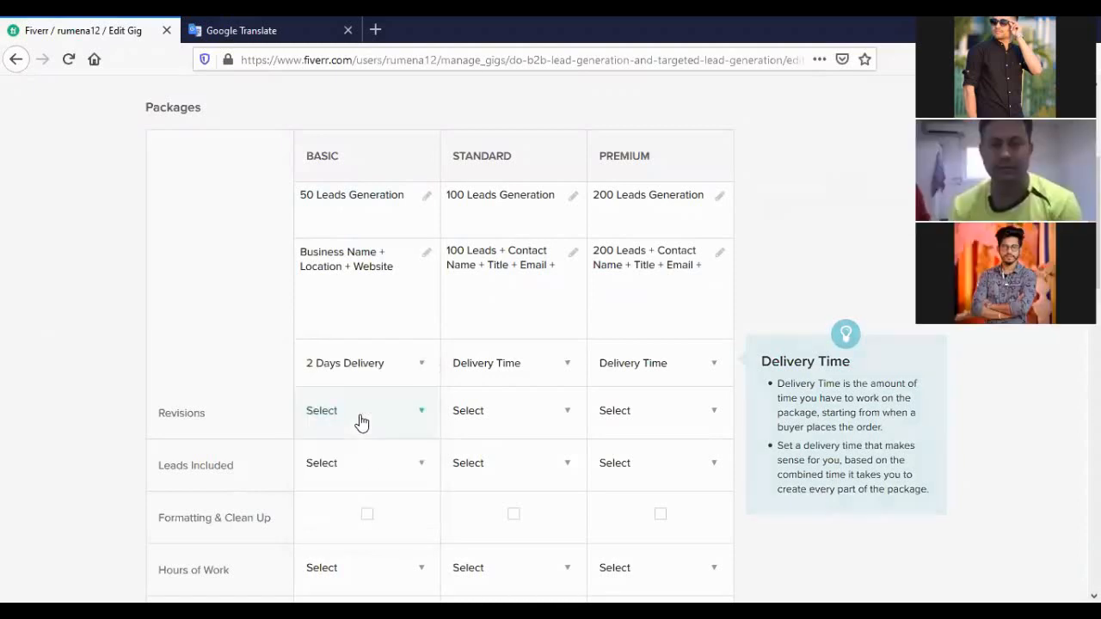
{"action": "left_click", "coordinate": [502, 379]}
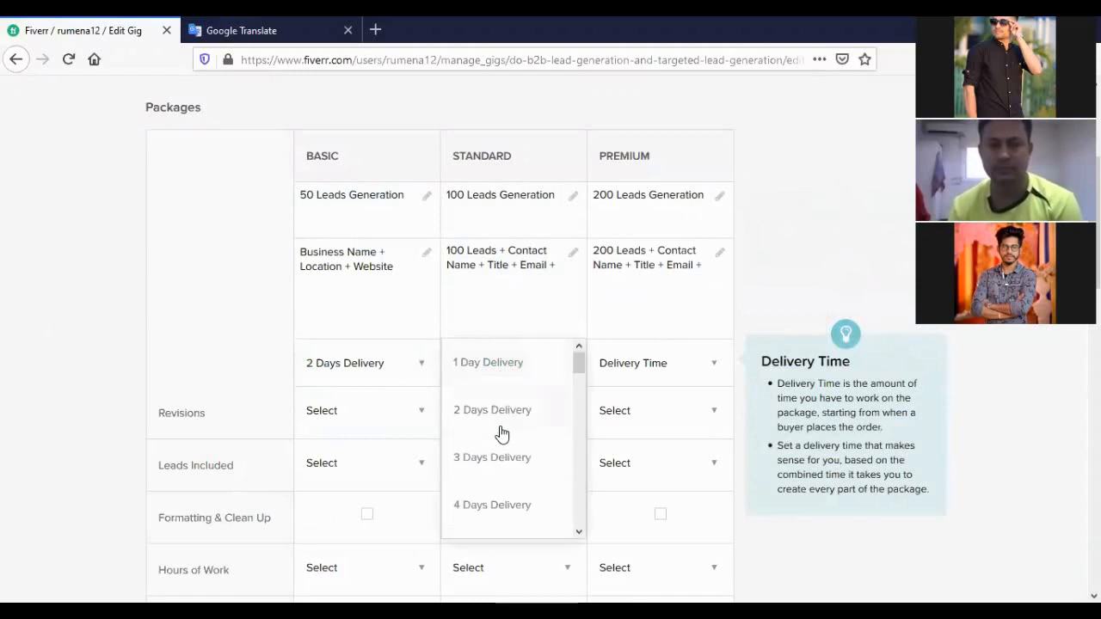
{"action": "scroll", "coordinate": [499, 430], "scroll_direction": "down", "scroll_amount": 2}
{"action": "left_click", "coordinate": [495, 438]}
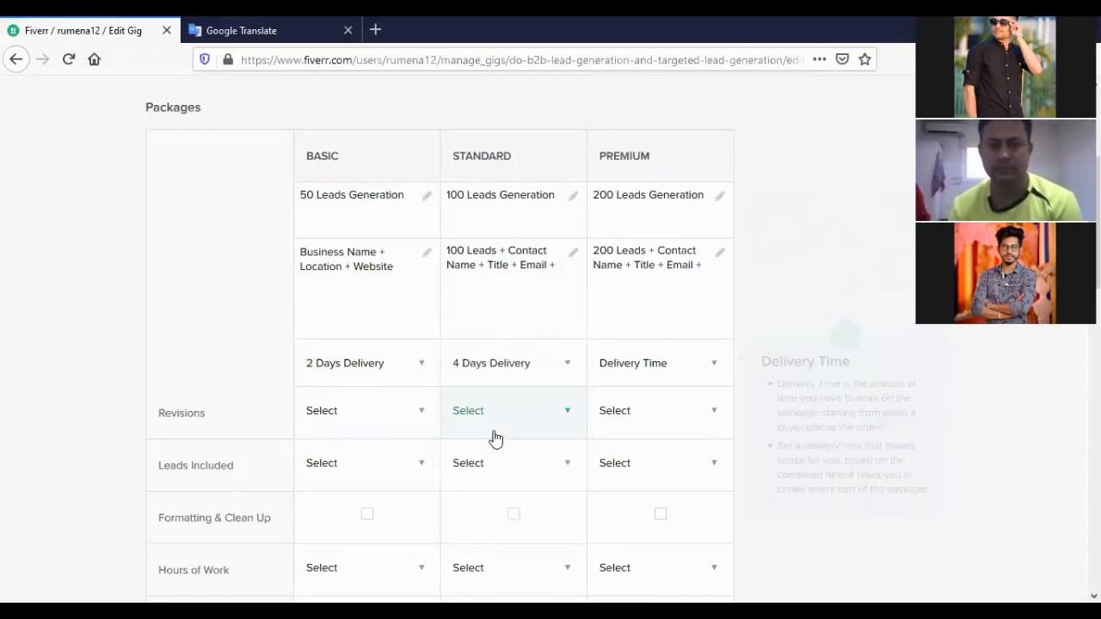
{"action": "left_click", "coordinate": [634, 381]}
{"action": "scroll", "coordinate": [663, 488], "scroll_direction": "down", "scroll_amount": 3}
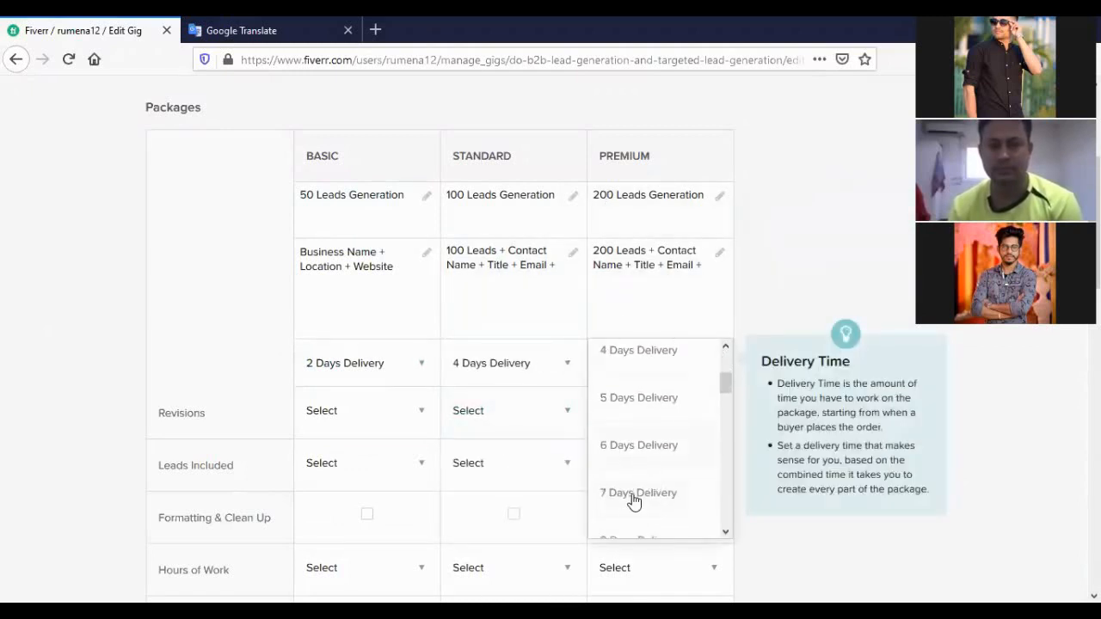
{"action": "left_click", "coordinate": [637, 493]}
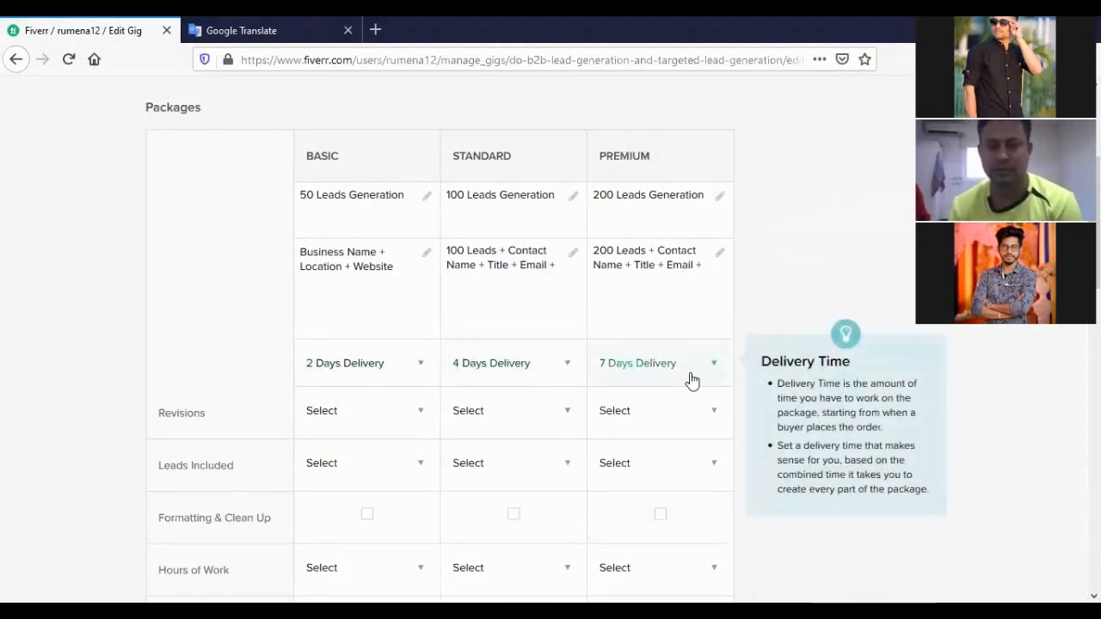
- Set the revisions to Unlimited for the Basic, Standard and Premium packages
{"action": "scroll", "coordinate": [280, 411], "scroll_direction": "down", "scroll_amount": 1}
{"action": "left_click", "coordinate": [351, 349]}
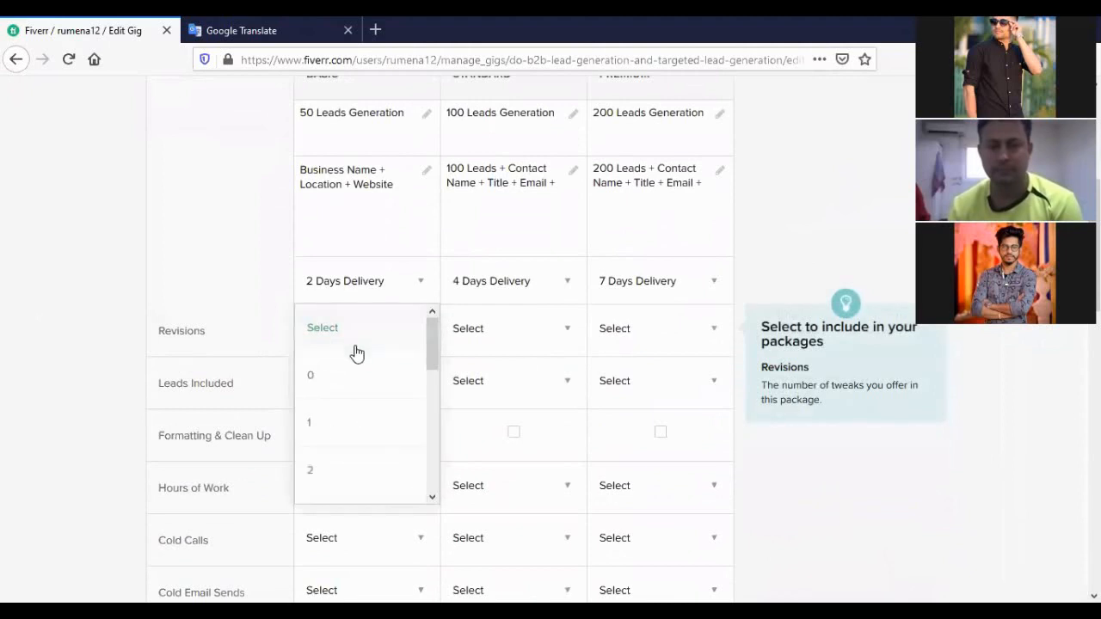
{"action": "scroll", "coordinate": [369, 450], "scroll_direction": "down", "scroll_amount": 5}
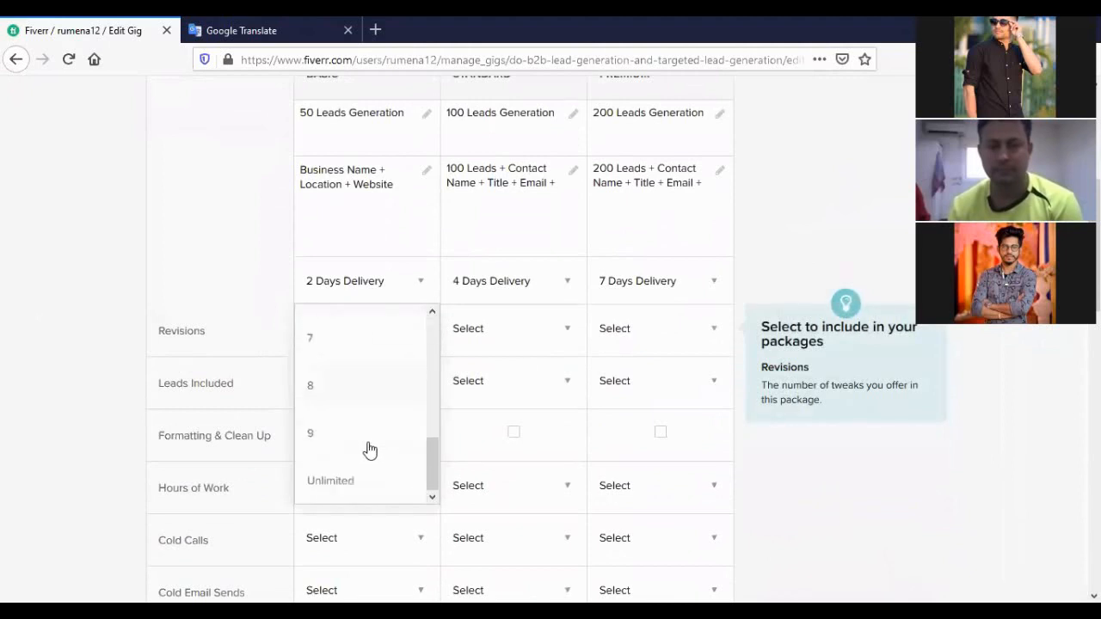
{"action": "left_click", "coordinate": [345, 483]}
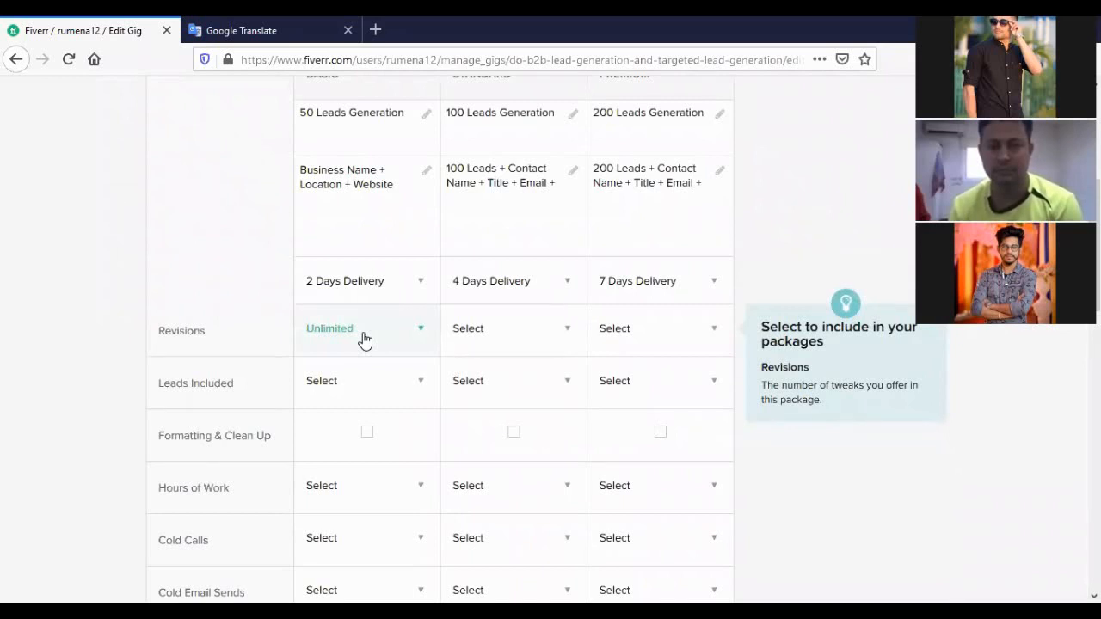
{"action": "left_click", "coordinate": [480, 349]}
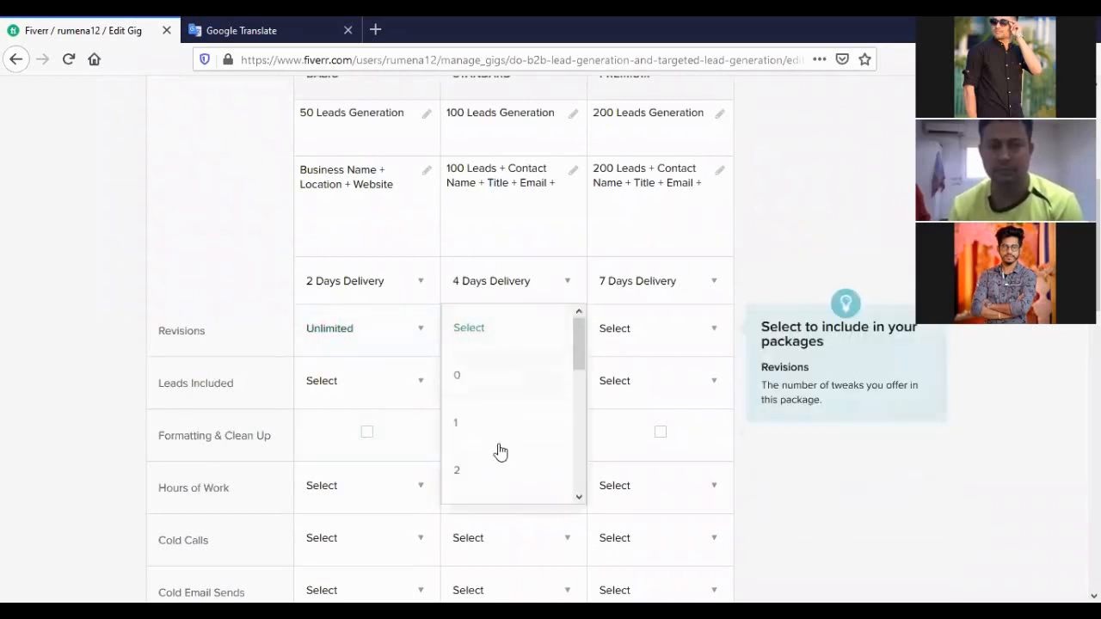
{"action": "scroll", "coordinate": [501, 453], "scroll_direction": "down", "scroll_amount": 3}
{"action": "scroll", "coordinate": [503, 468], "scroll_direction": "down", "scroll_amount": 1}
{"action": "left_click", "coordinate": [499, 480]}
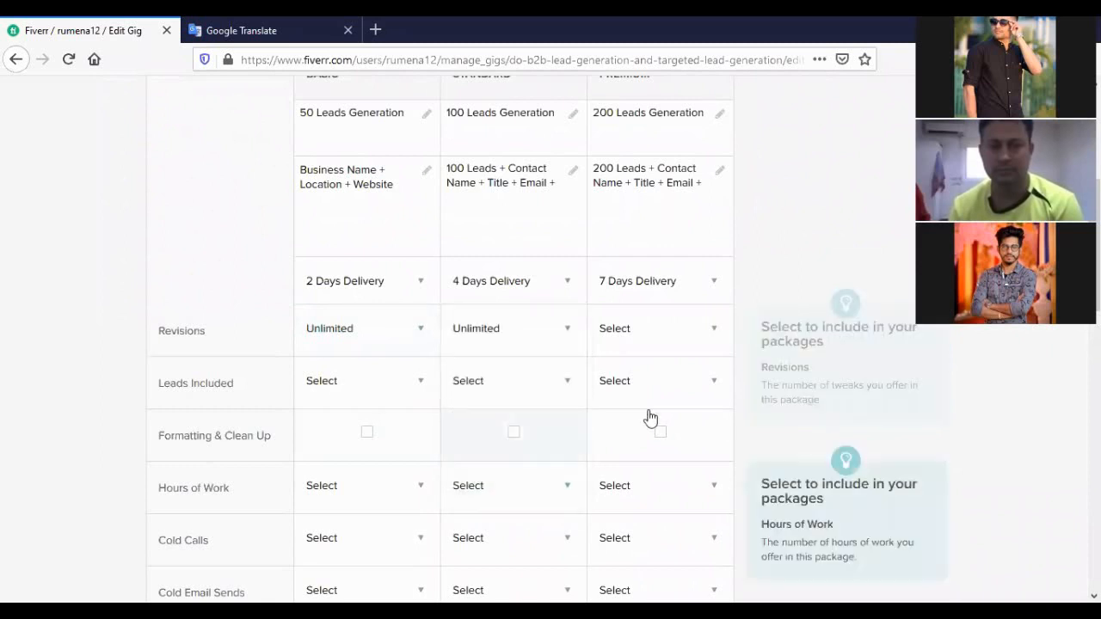
{"action": "left_click", "coordinate": [668, 344]}
{"action": "scroll", "coordinate": [662, 471], "scroll_direction": "down", "scroll_amount": 2}
{"action": "scroll", "coordinate": [662, 473], "scroll_direction": "down", "scroll_amount": 2}
{"action": "left_click", "coordinate": [657, 484]}
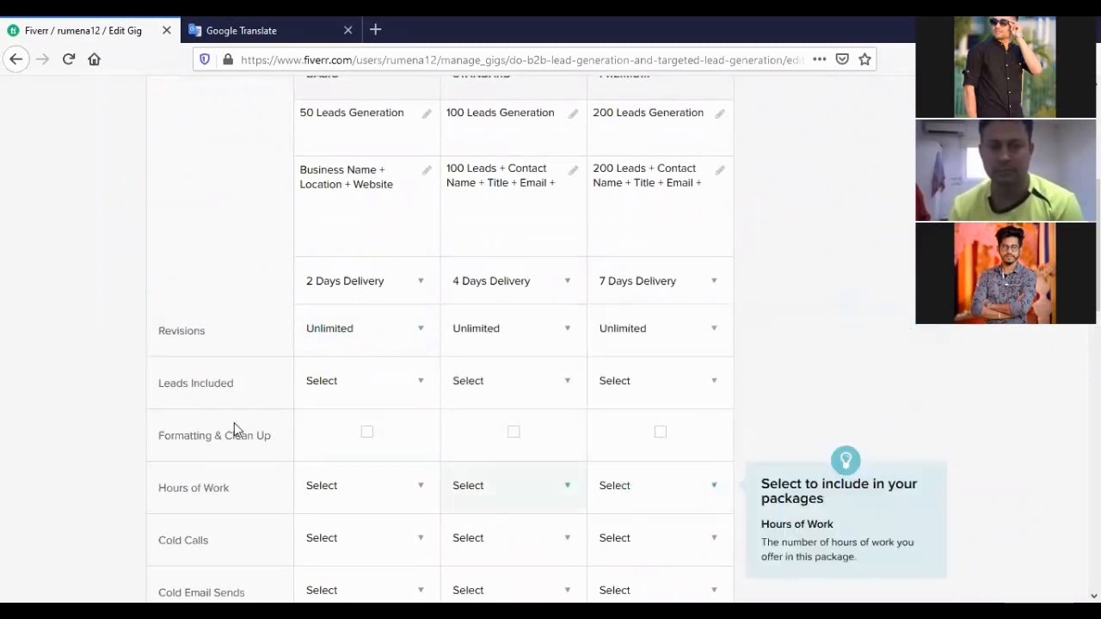
- Set the leads included to 50 for Basic, 100 for Standard and 200 for Premium
{"action": "left_click", "coordinate": [407, 394]}
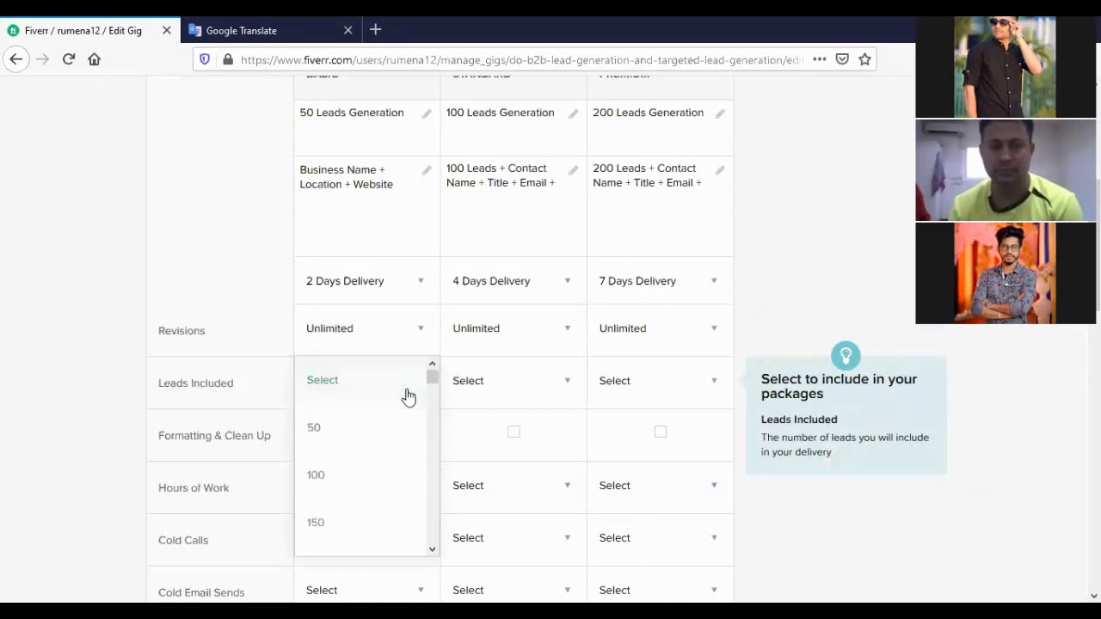
{"action": "left_click", "coordinate": [315, 429]}
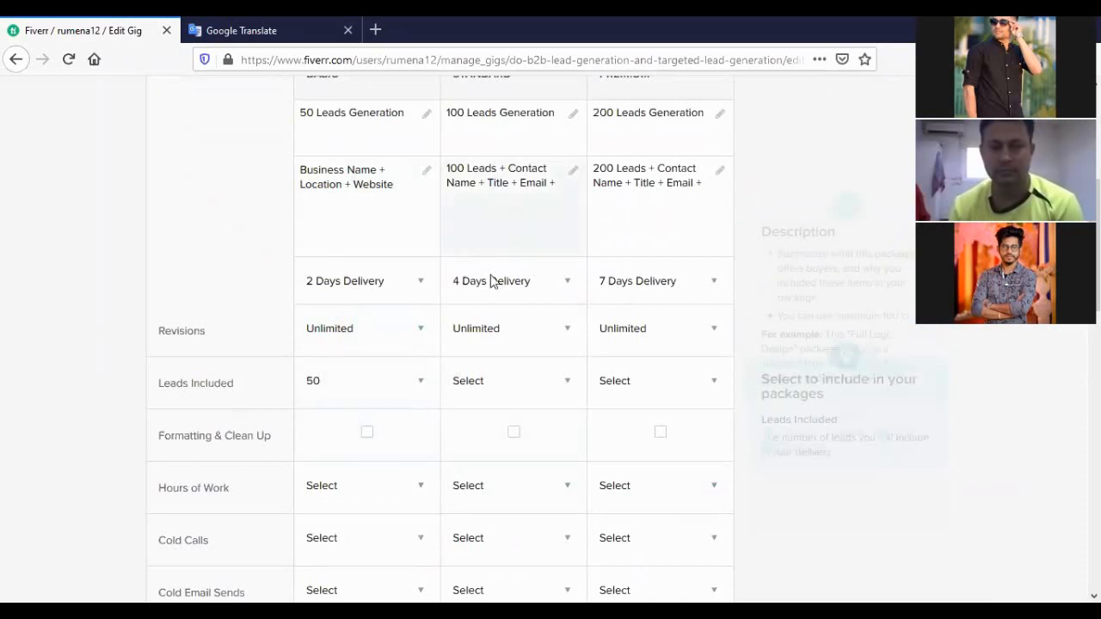
{"action": "scroll", "coordinate": [487, 344], "scroll_direction": "up", "scroll_amount": 2}
{"action": "left_click", "coordinate": [497, 469]}
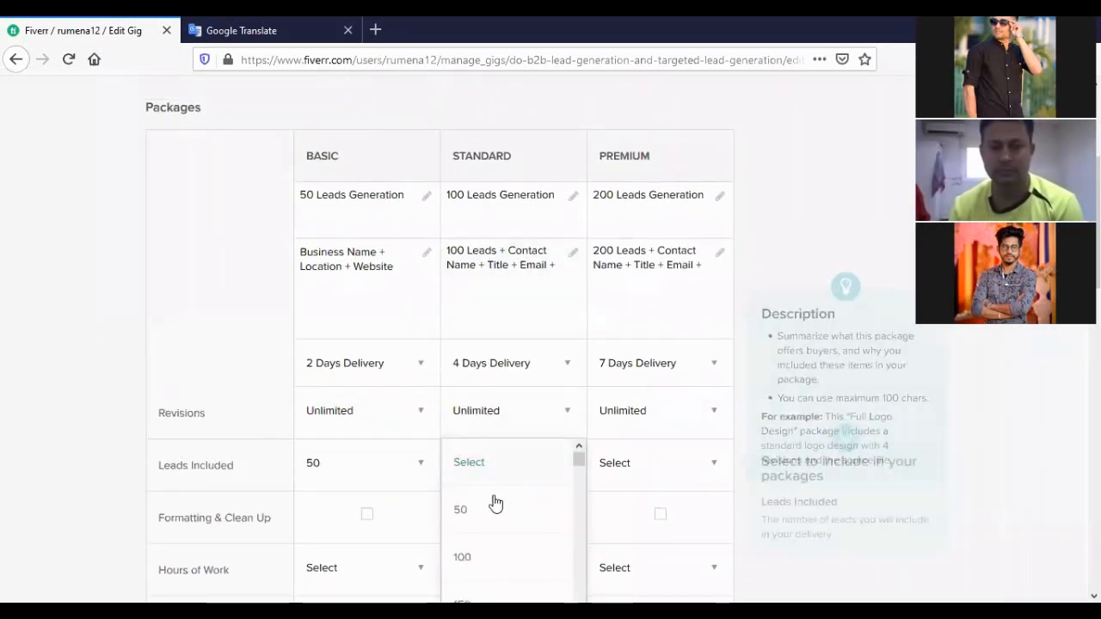
{"action": "left_click", "coordinate": [470, 557]}
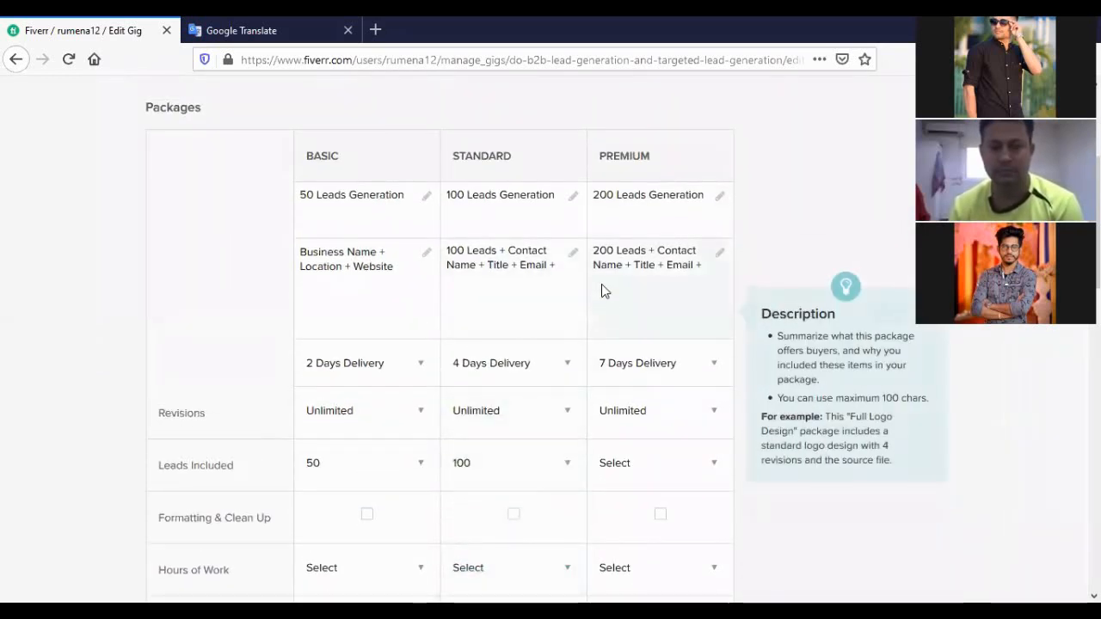
{"action": "left_click", "coordinate": [629, 465]}
{"action": "scroll", "coordinate": [662, 514], "scroll_direction": "down", "scroll_amount": 1}
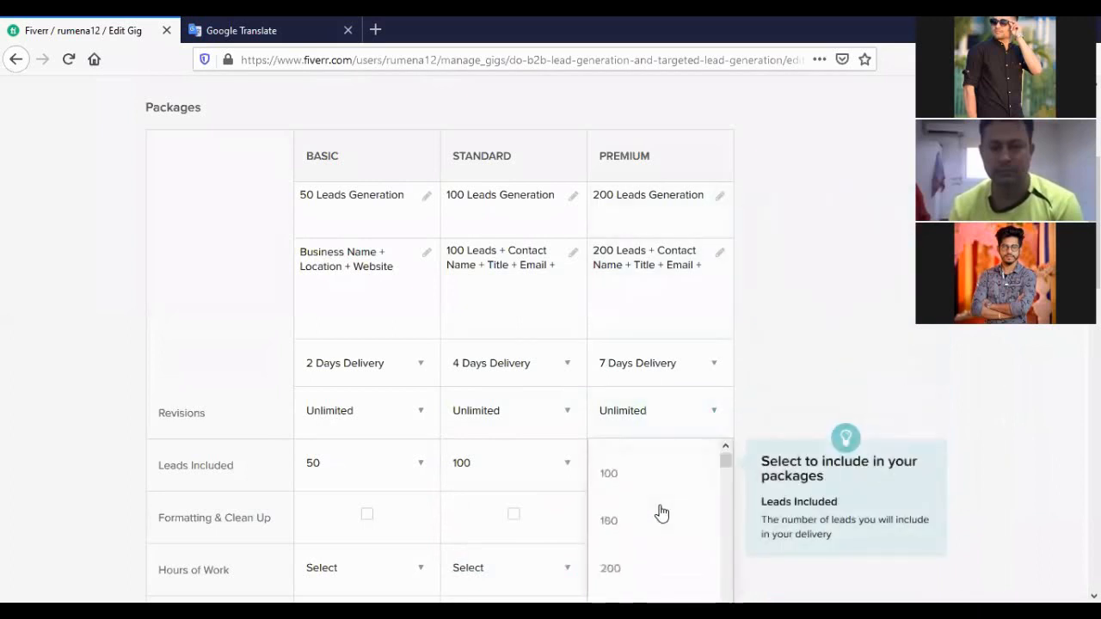
{"action": "scroll", "coordinate": [661, 514], "scroll_direction": "down", "scroll_amount": 1}
{"action": "left_click", "coordinate": [630, 502]}
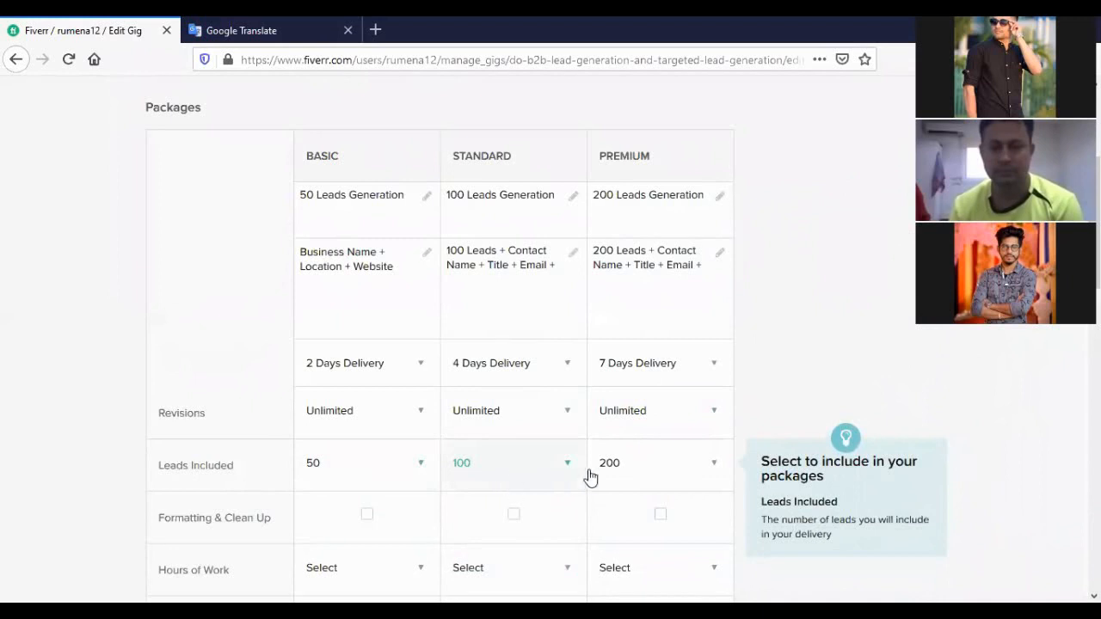
- Set the package prices to $10 for Basic, $20 for Standard and $30 for Premium
{"action": "scroll", "coordinate": [590, 473], "scroll_direction": "down", "scroll_amount": 3}
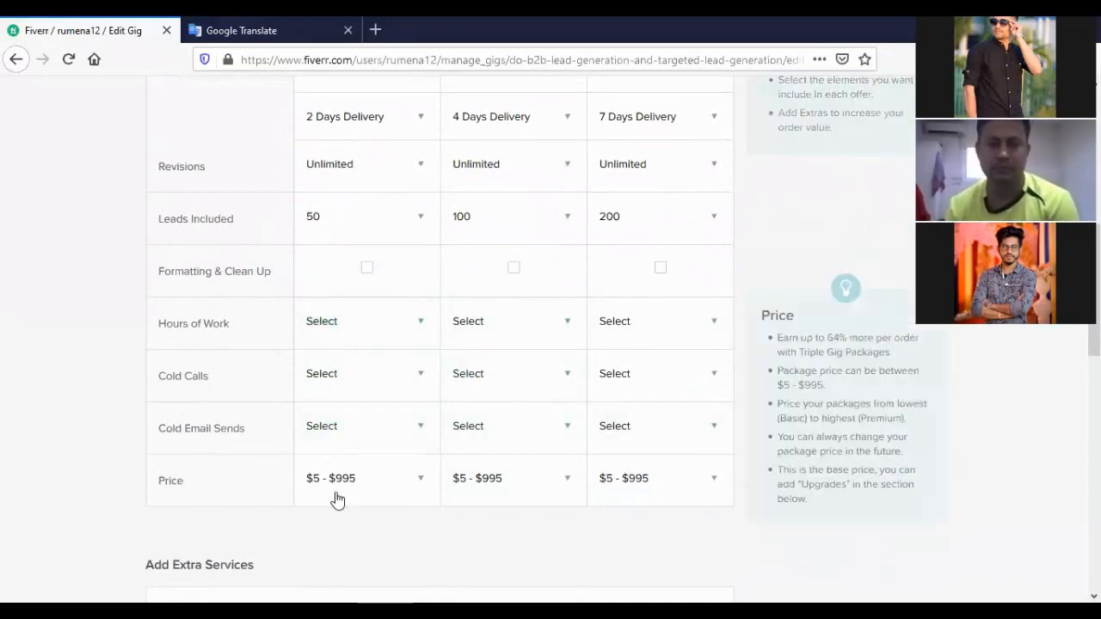
{"action": "left_click", "coordinate": [374, 487]}
{"action": "scroll", "coordinate": [384, 455], "scroll_direction": "up", "scroll_amount": 1}
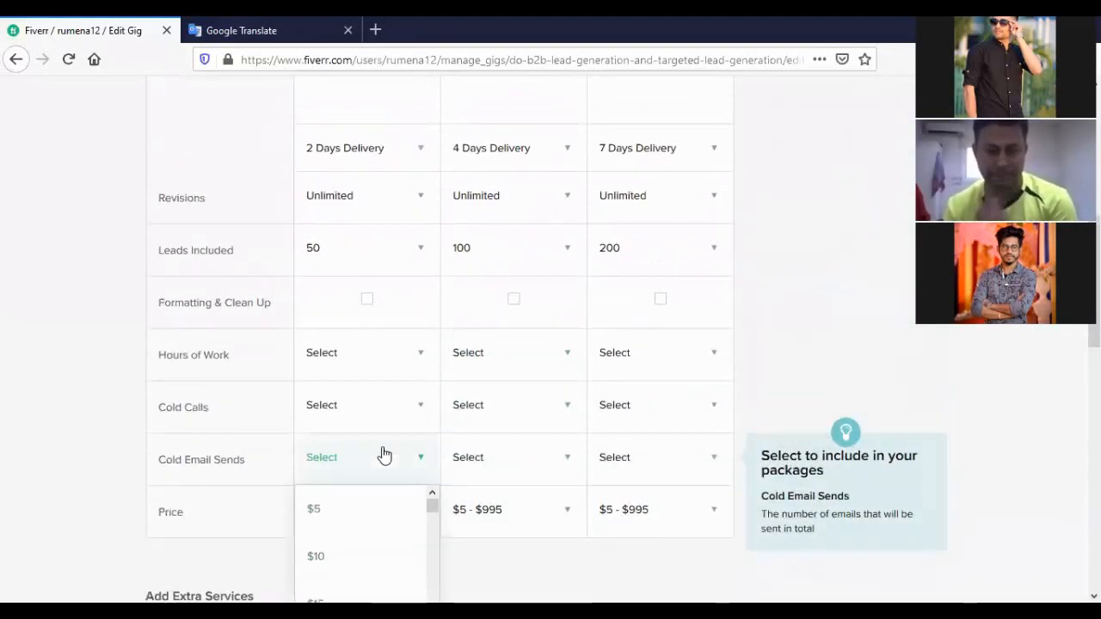
{"action": "scroll", "coordinate": [384, 454], "scroll_direction": "up", "scroll_amount": 3}
{"action": "scroll", "coordinate": [381, 456], "scroll_direction": "down", "scroll_amount": 5}
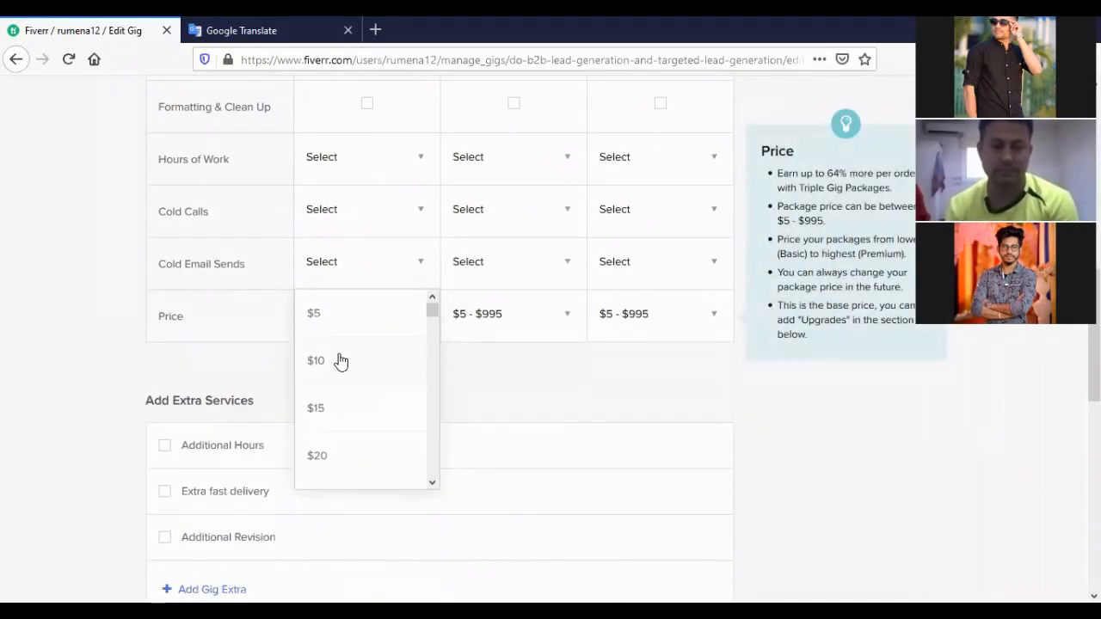
{"action": "left_click", "coordinate": [341, 360]}
{"action": "scroll", "coordinate": [549, 281], "scroll_direction": "up", "scroll_amount": 3}
{"action": "scroll", "coordinate": [492, 155], "scroll_direction": "up", "scroll_amount": 2}
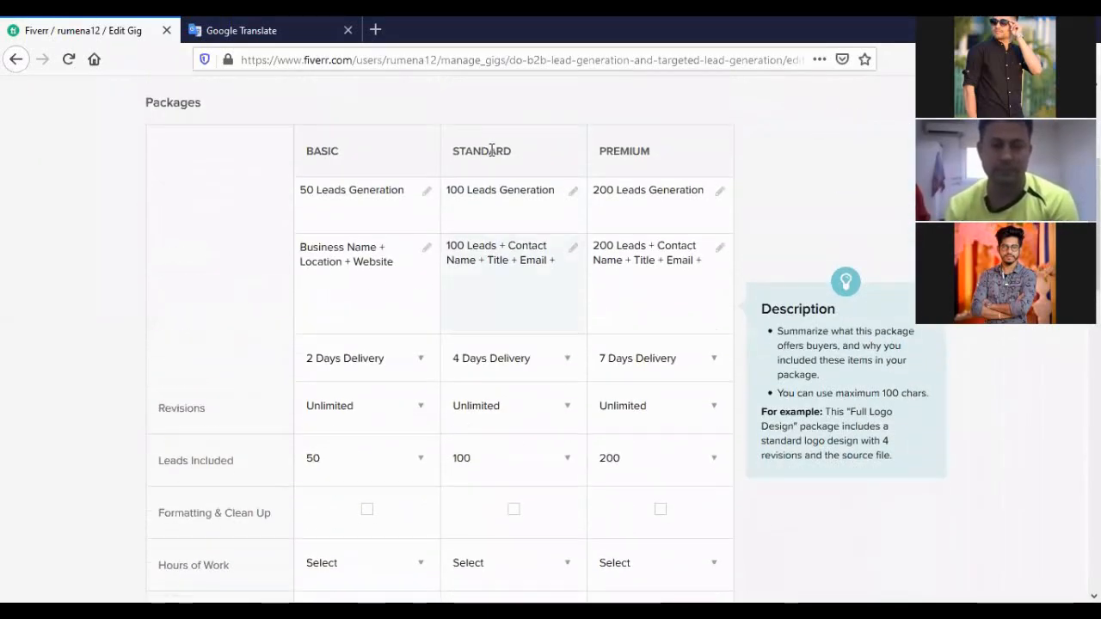
{"action": "scroll", "coordinate": [494, 159], "scroll_direction": "down", "scroll_amount": 6}
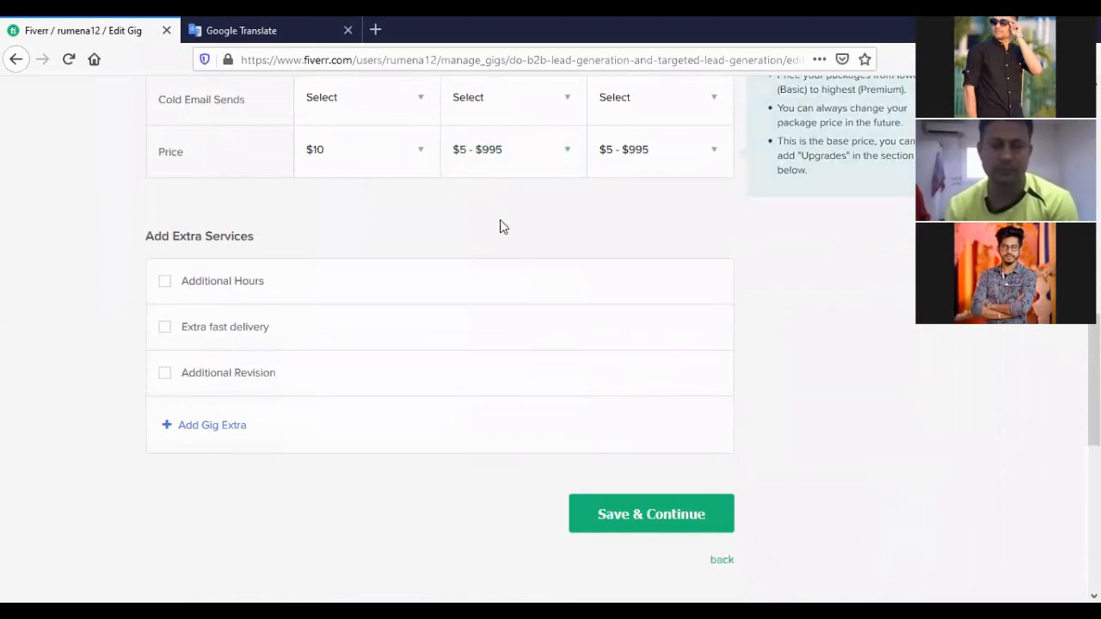
{"action": "left_click", "coordinate": [511, 163]}
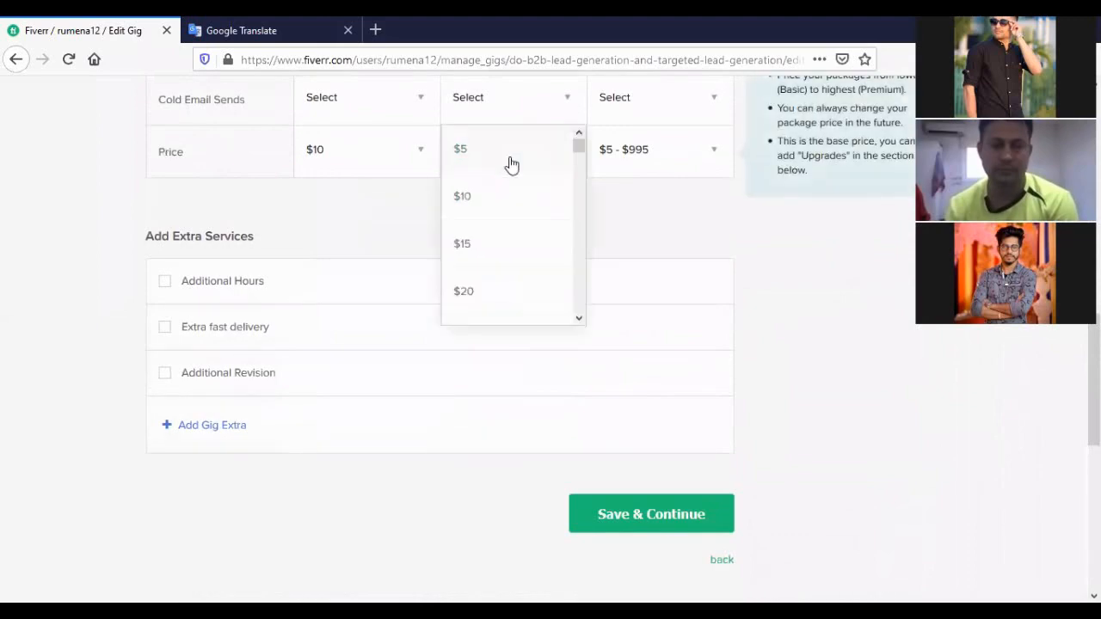
{"action": "left_click", "coordinate": [497, 292]}
{"action": "scroll", "coordinate": [553, 288], "scroll_direction": "up", "scroll_amount": 6}
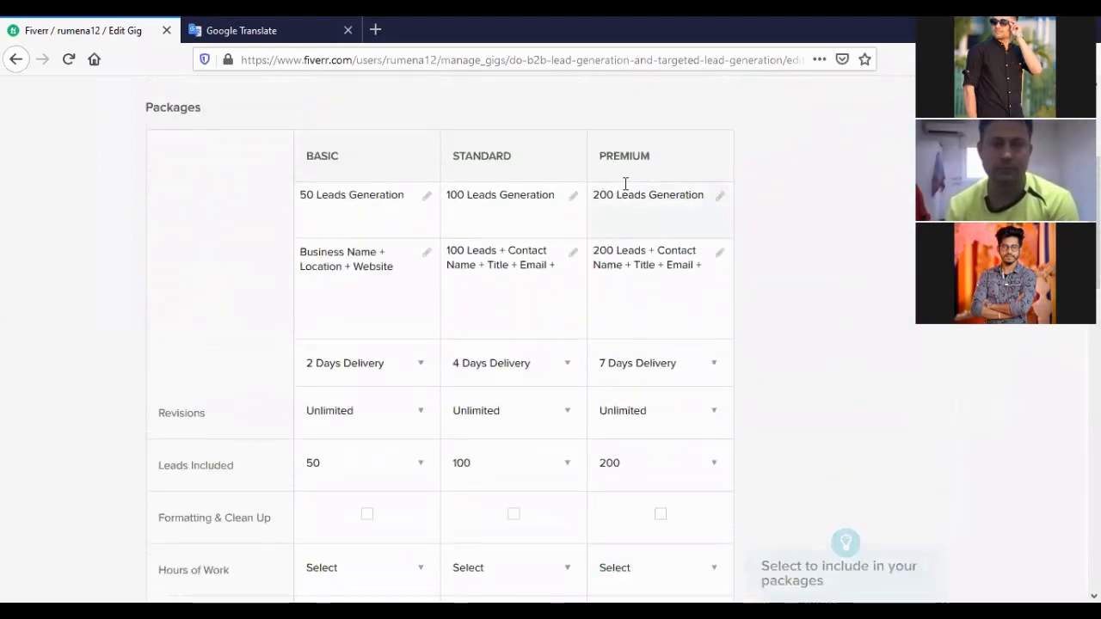
{"action": "scroll", "coordinate": [626, 185], "scroll_direction": "down", "scroll_amount": 5}
{"action": "left_click", "coordinate": [639, 246]}
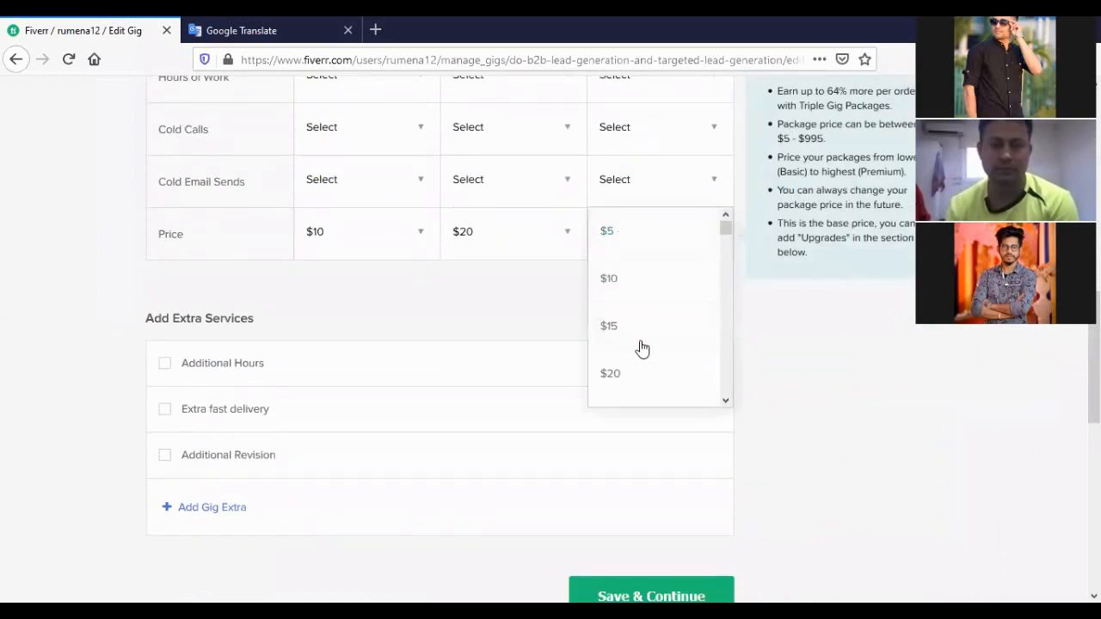
{"action": "scroll", "coordinate": [641, 348], "scroll_direction": "down", "scroll_amount": 2}
{"action": "left_click", "coordinate": [631, 387]}
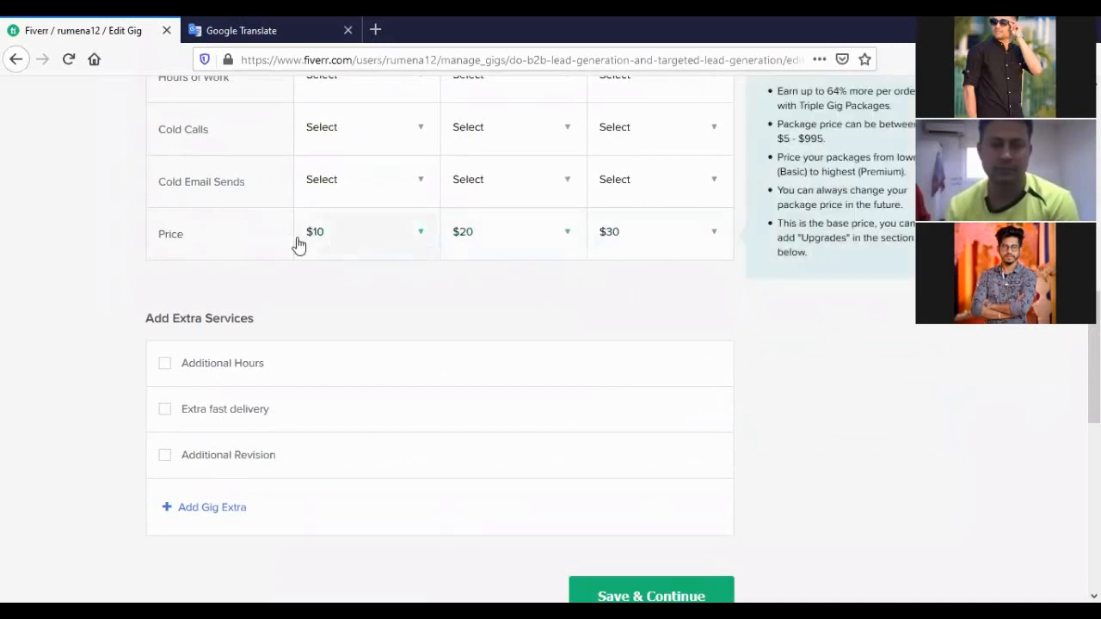
- Review the completed packages, then save the pricing and continue to the gig's description and FAQ
{"action": "scroll", "coordinate": [351, 247], "scroll_direction": "up", "scroll_amount": 5}
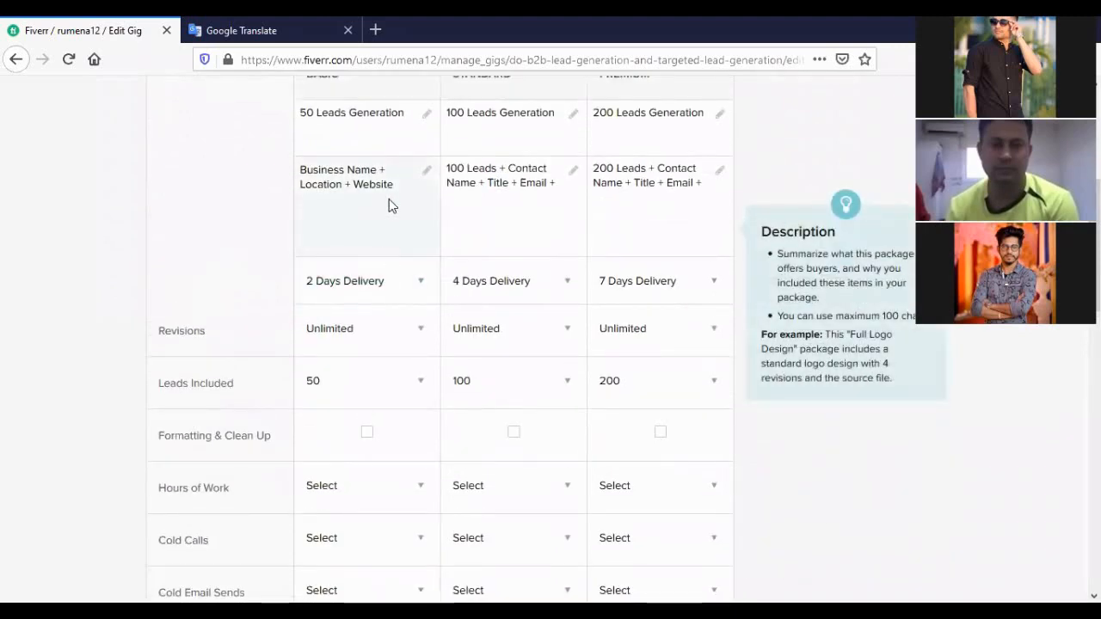
{"action": "scroll", "coordinate": [355, 244], "scroll_direction": "down", "scroll_amount": 7}
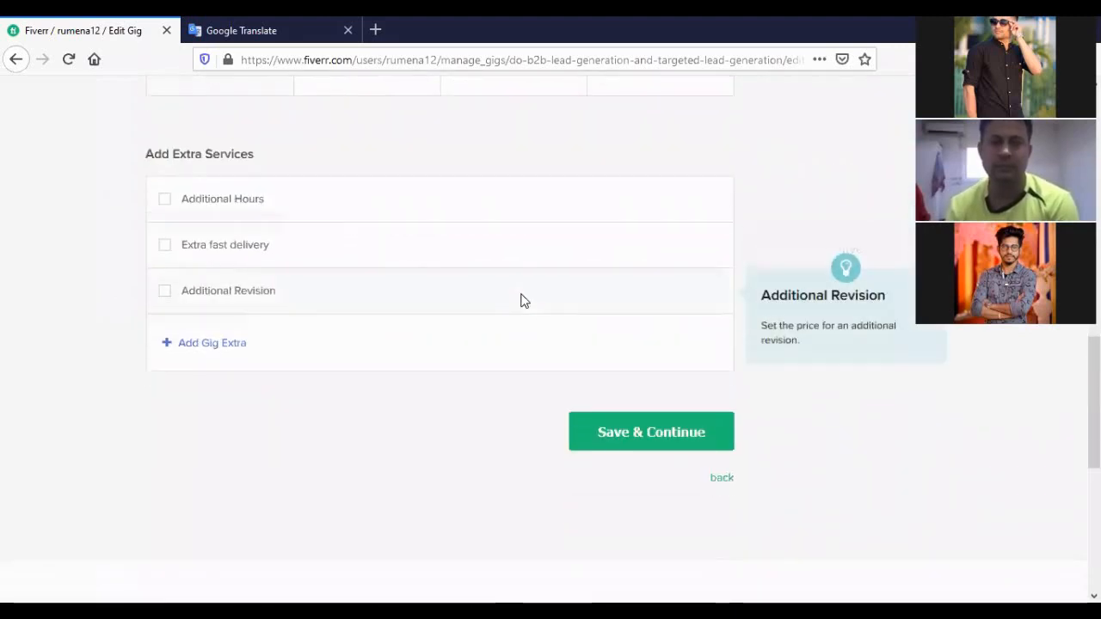
{"action": "scroll", "coordinate": [520, 300], "scroll_direction": "up", "scroll_amount": 9}
{"action": "scroll", "coordinate": [521, 294], "scroll_direction": "down", "scroll_amount": 5}
{"action": "scroll", "coordinate": [520, 295], "scroll_direction": "down", "scroll_amount": 4}
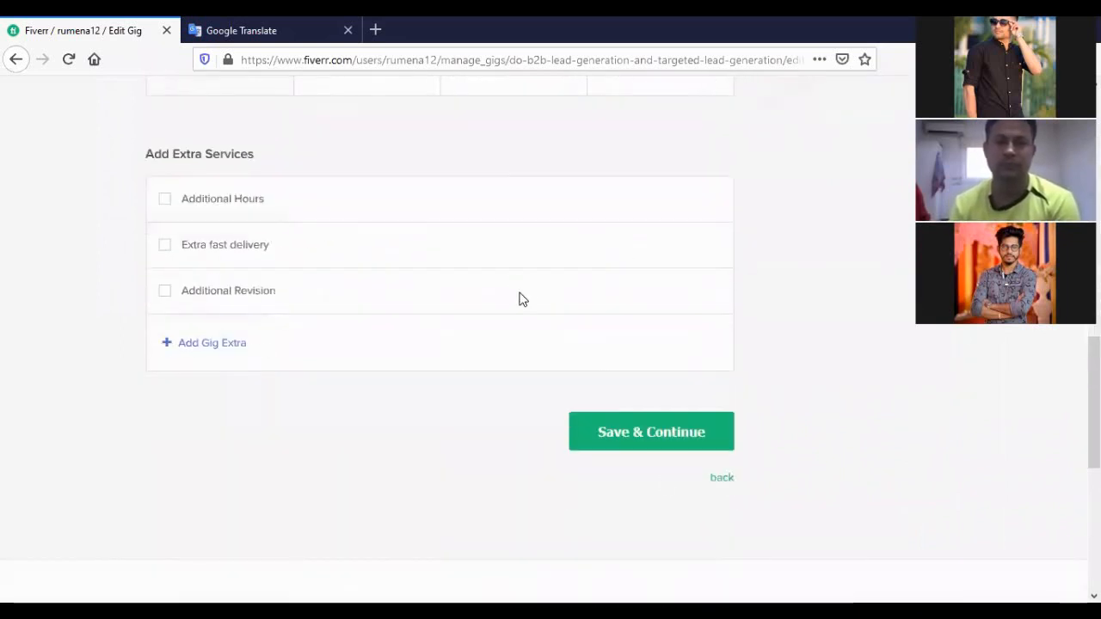
{"action": "left_click", "coordinate": [634, 438]}
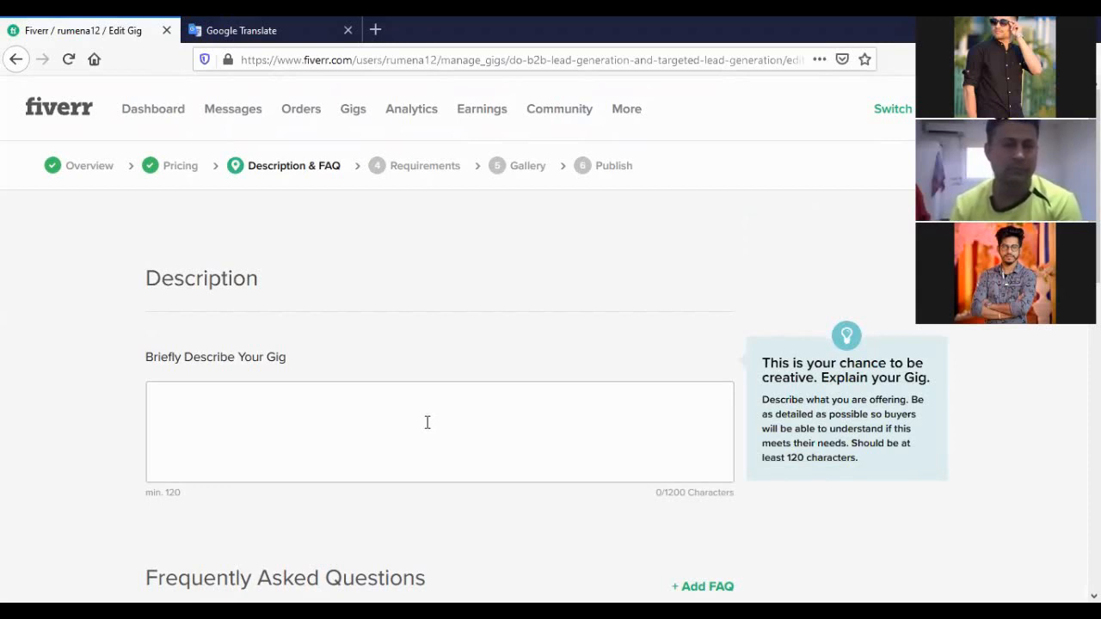
- Enter the heading "***** B2B Lead Generation Expert *****" in the gig description and start a new line
{"action": "left_click", "coordinate": [229, 432]}
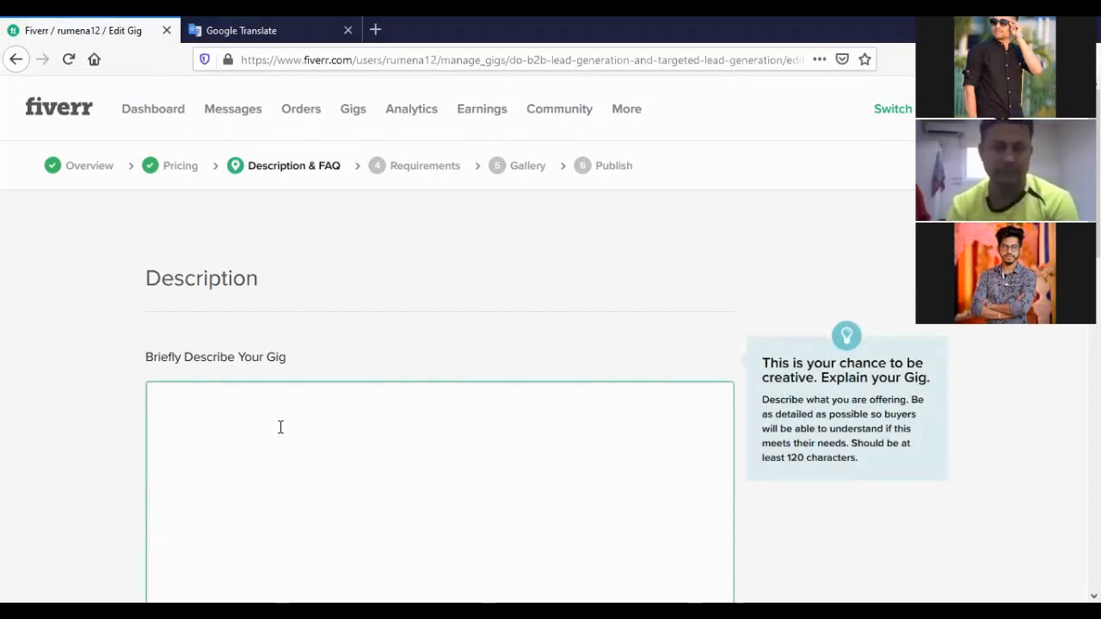
{"action": "type", "text": "****"}
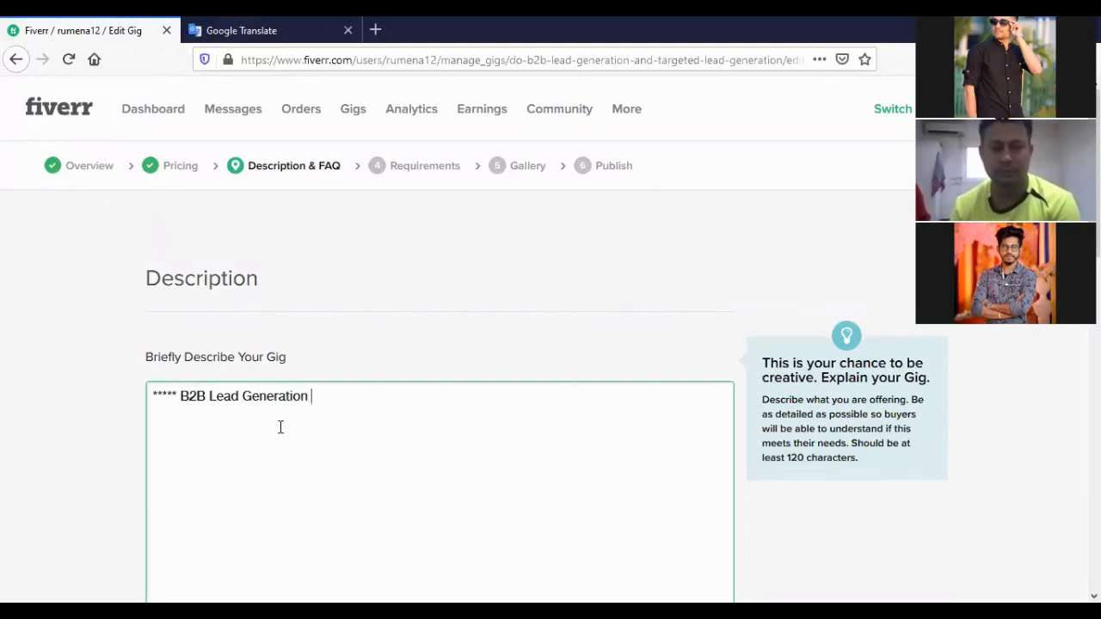
{"action": "type", "text": "Expert"}
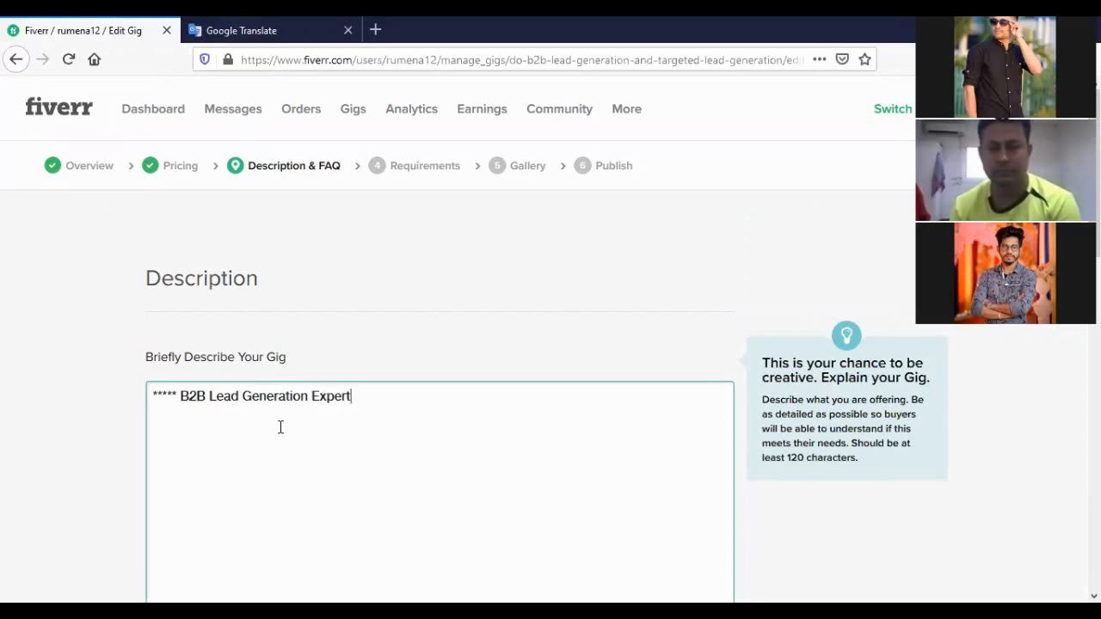
{"action": "type", "text": " *****"}
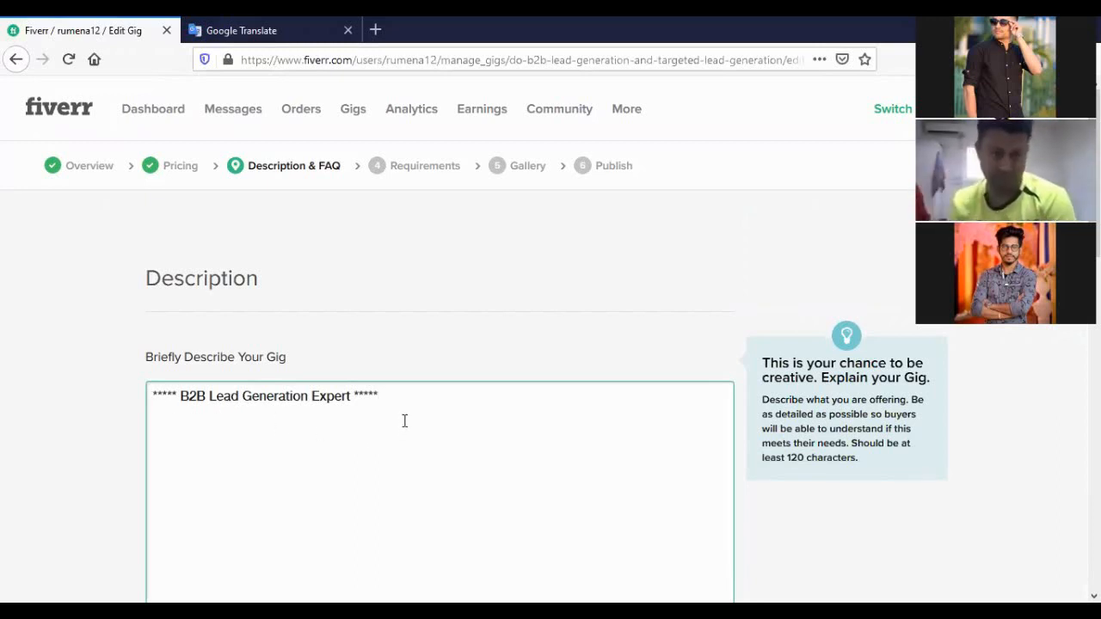
{"action": "key", "text": "Return"}
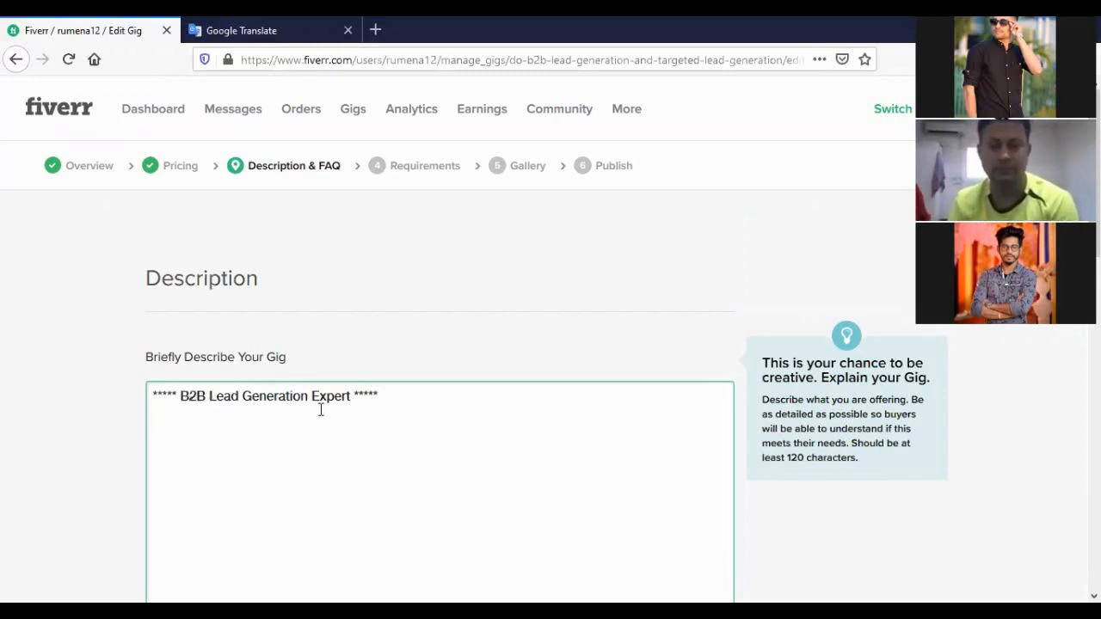
- Start a bulleted list under the description heading with the text "B2B Lead Generation,"
{"action": "scroll", "coordinate": [345, 396], "scroll_direction": "down", "scroll_amount": 2}
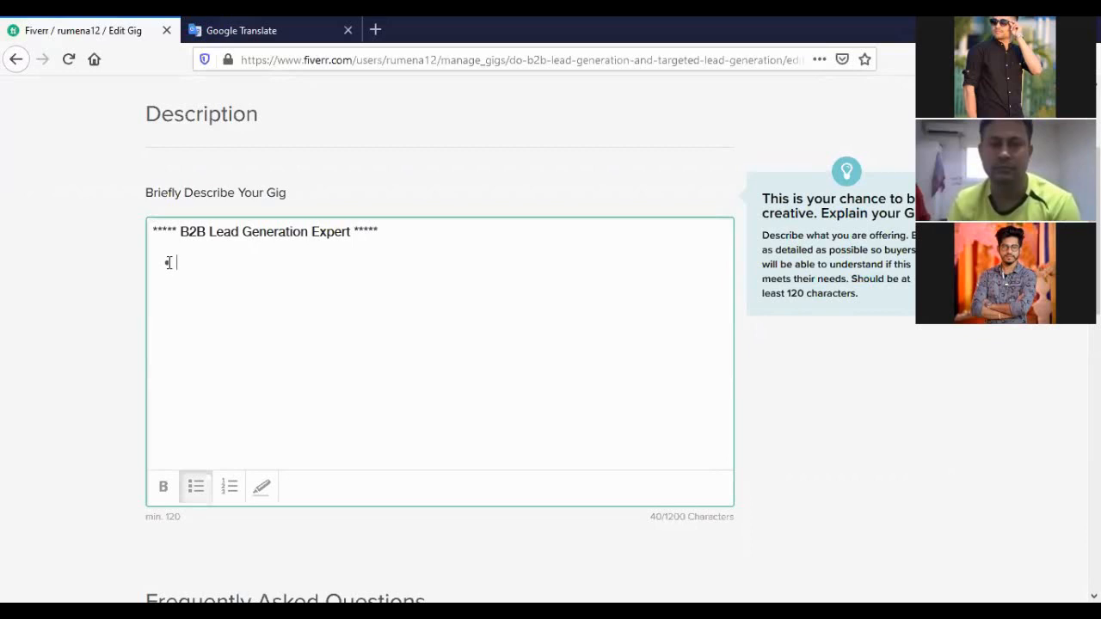
{"action": "type", "text": "B2B Lead Generat"}
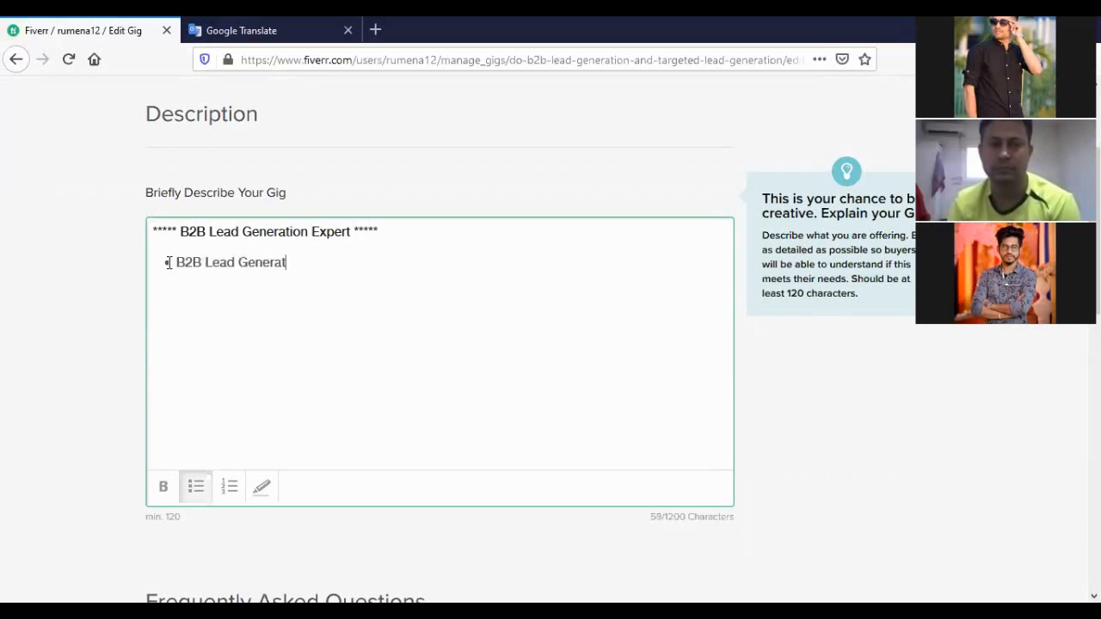
{"action": "type", "text": "ion"}
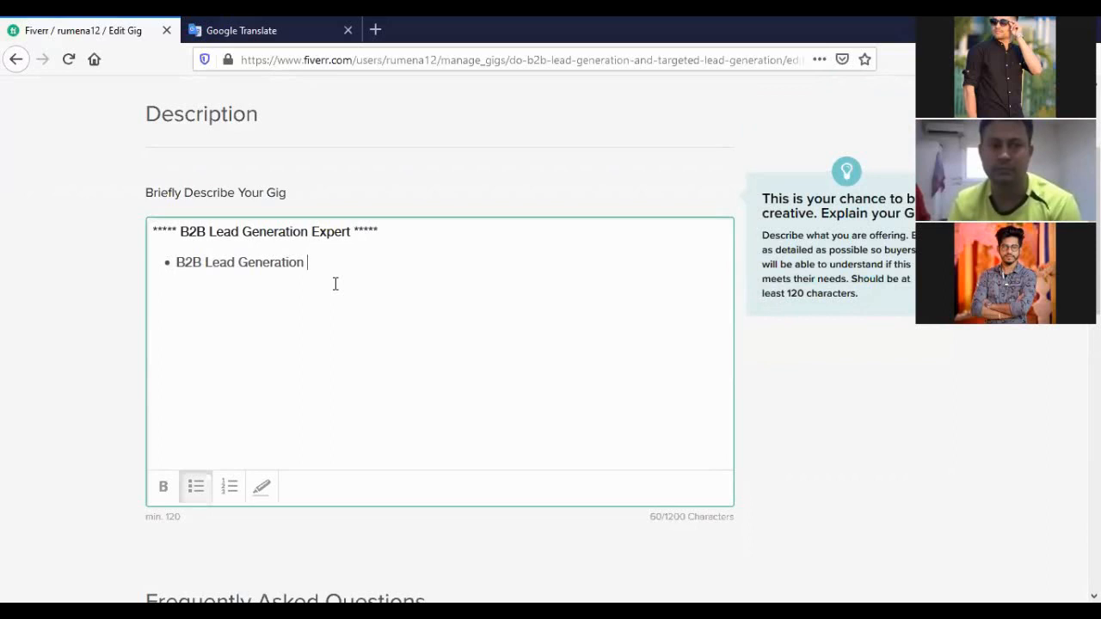
{"action": "type", "text": ", "}
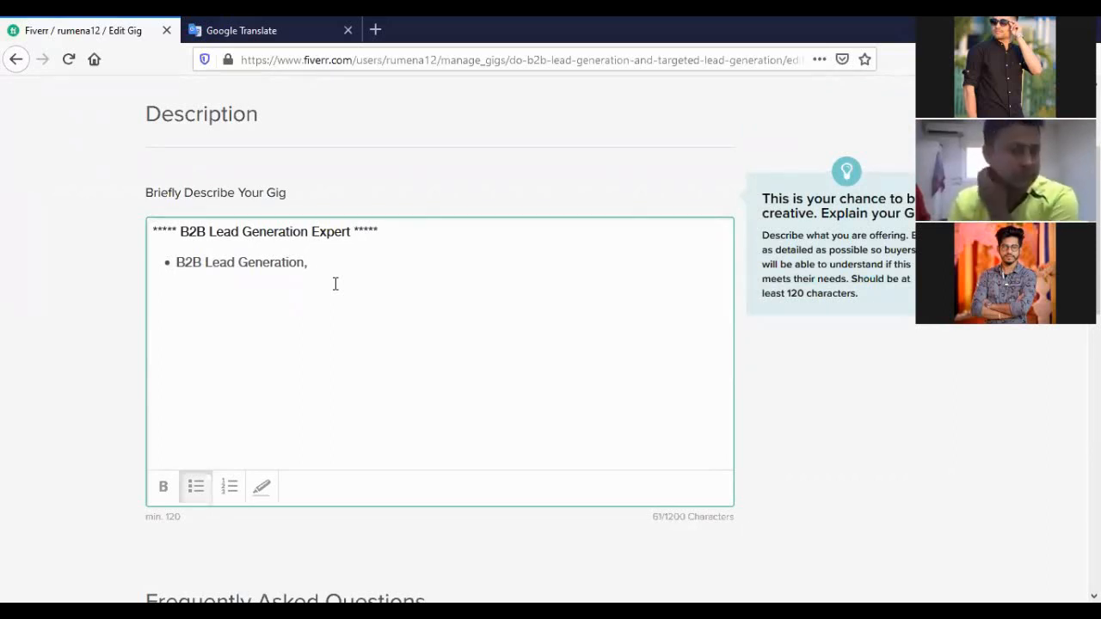
- Continue the first bullet with "targeted Lead Generation,"
{"action": "type", "text": "Tar"}
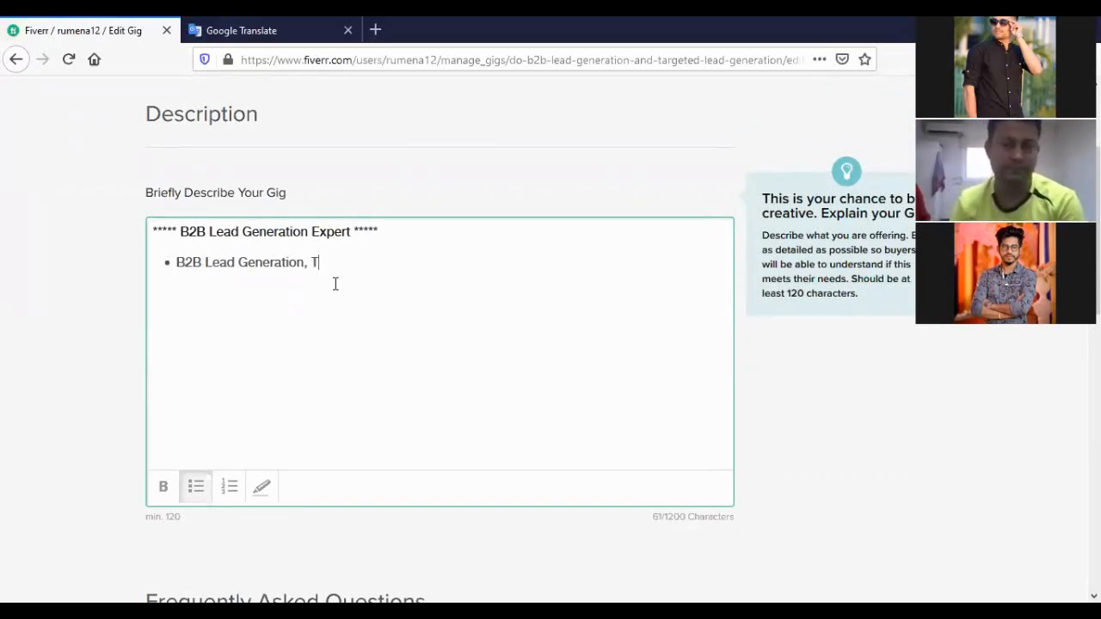
{"action": "key", "text": "BackSpace"}
{"action": "key", "text": "BackSpace"}
{"action": "key", "text": "BackSpace"}
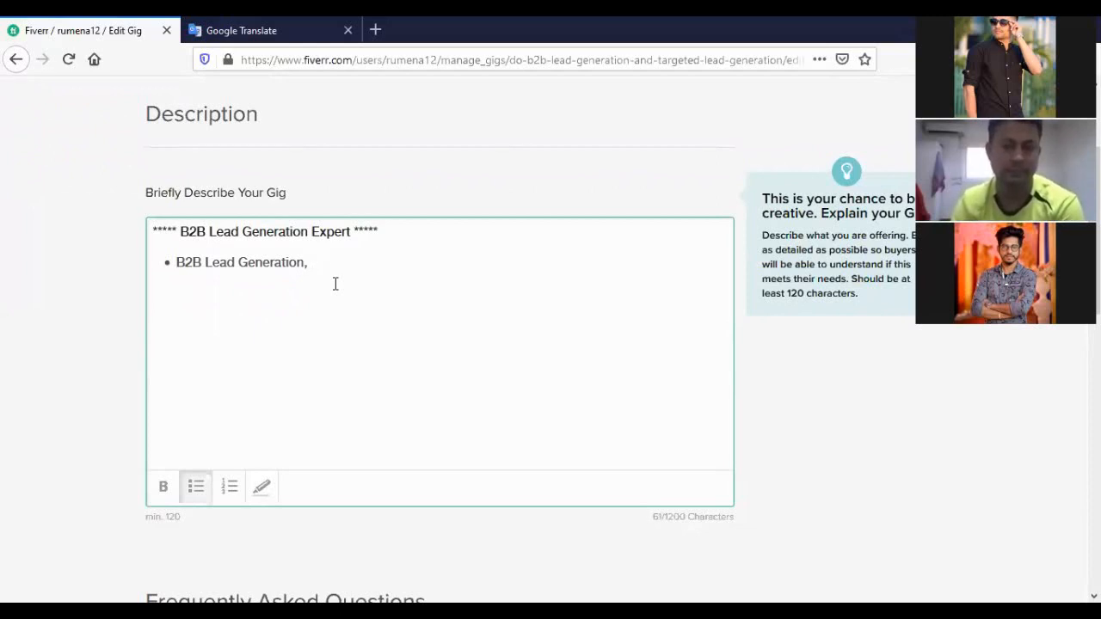
{"action": "type", "text": "targeted"}
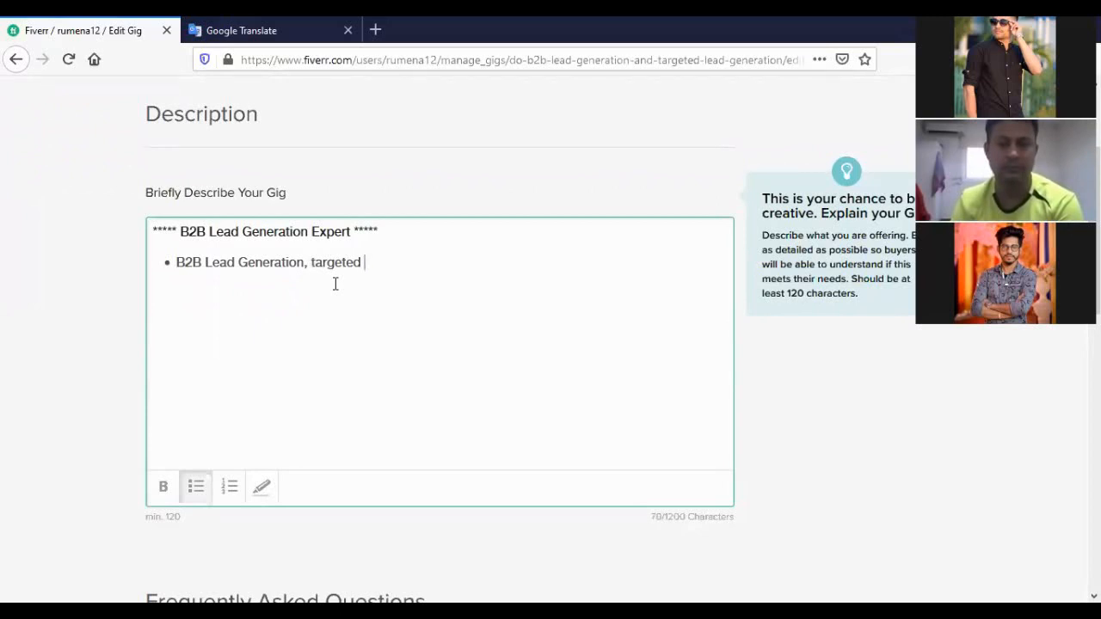
{"action": "type", "text": " E"}
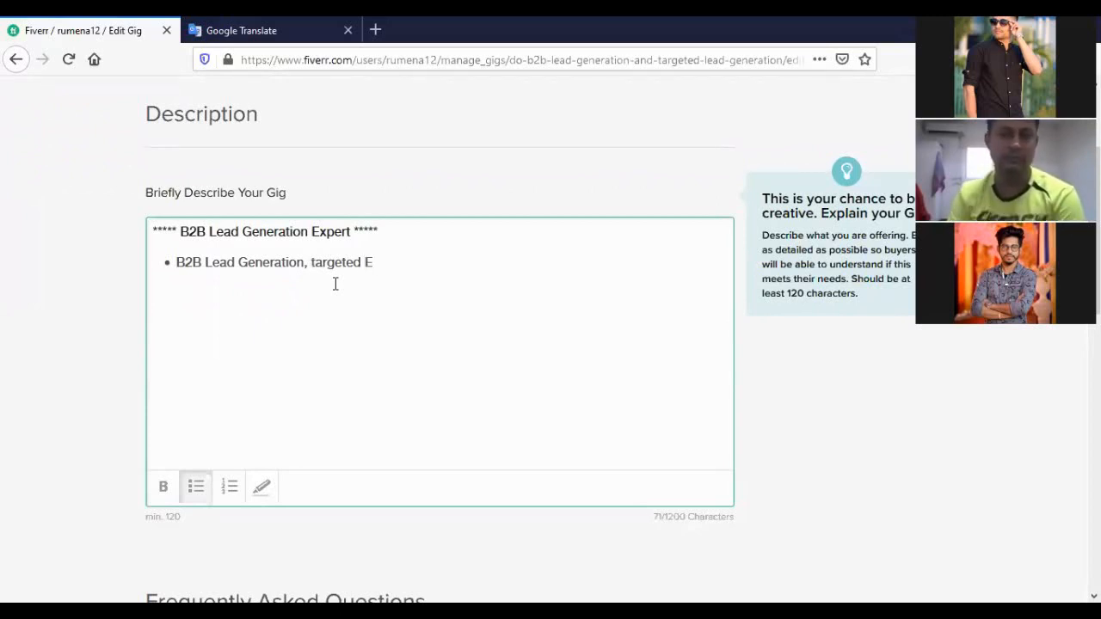
{"action": "key", "text": "BackSpace"}
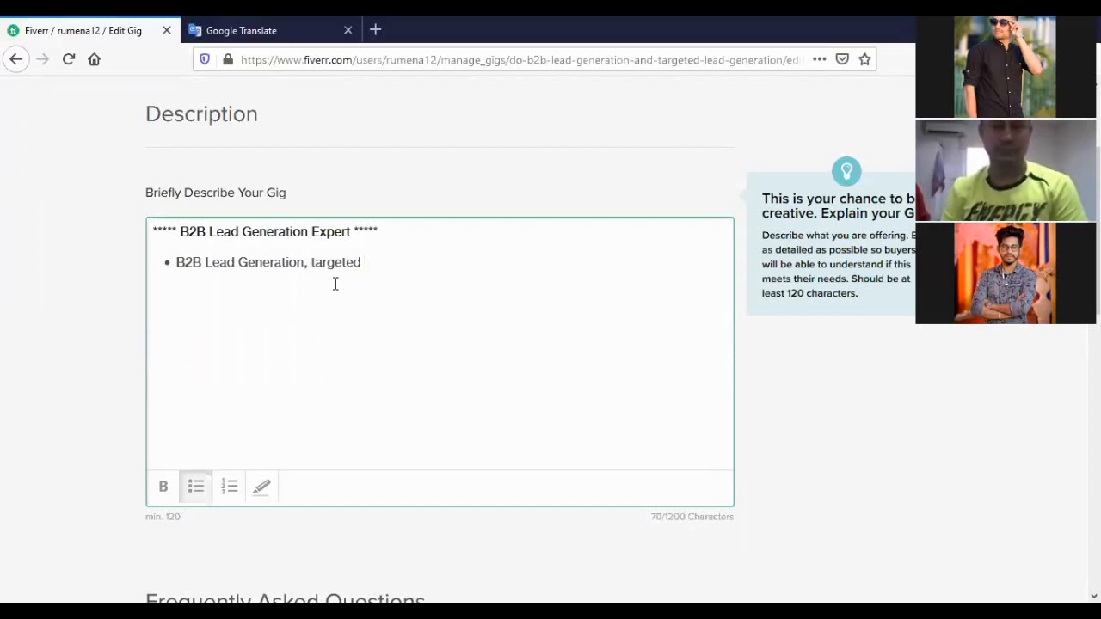
{"action": "type", "text": "Lead"}
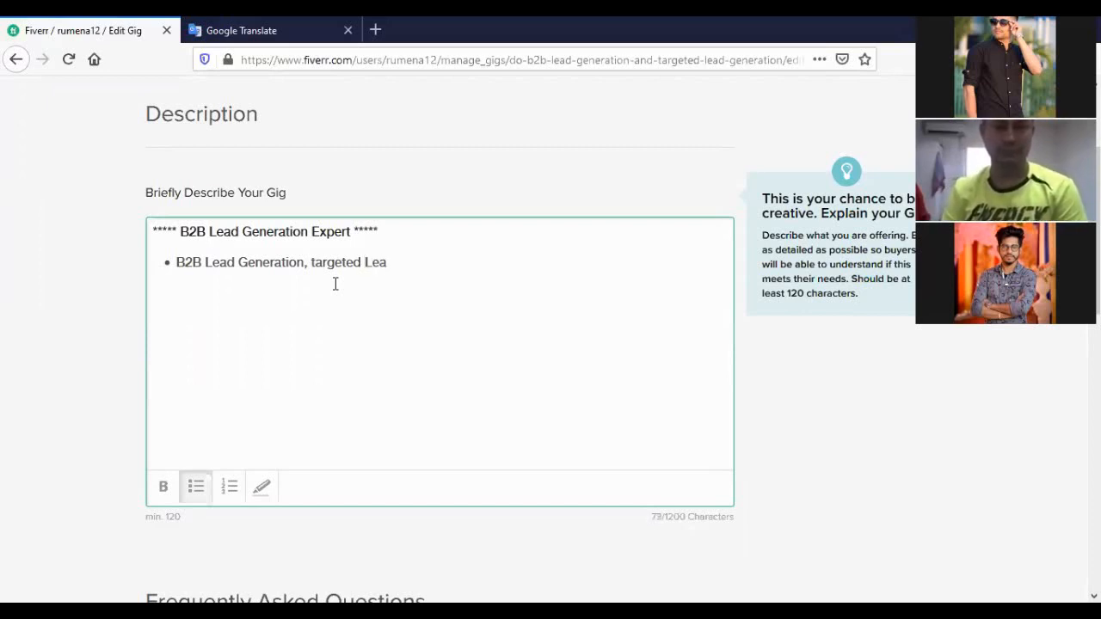
{"action": "type", "text": " Ge"}
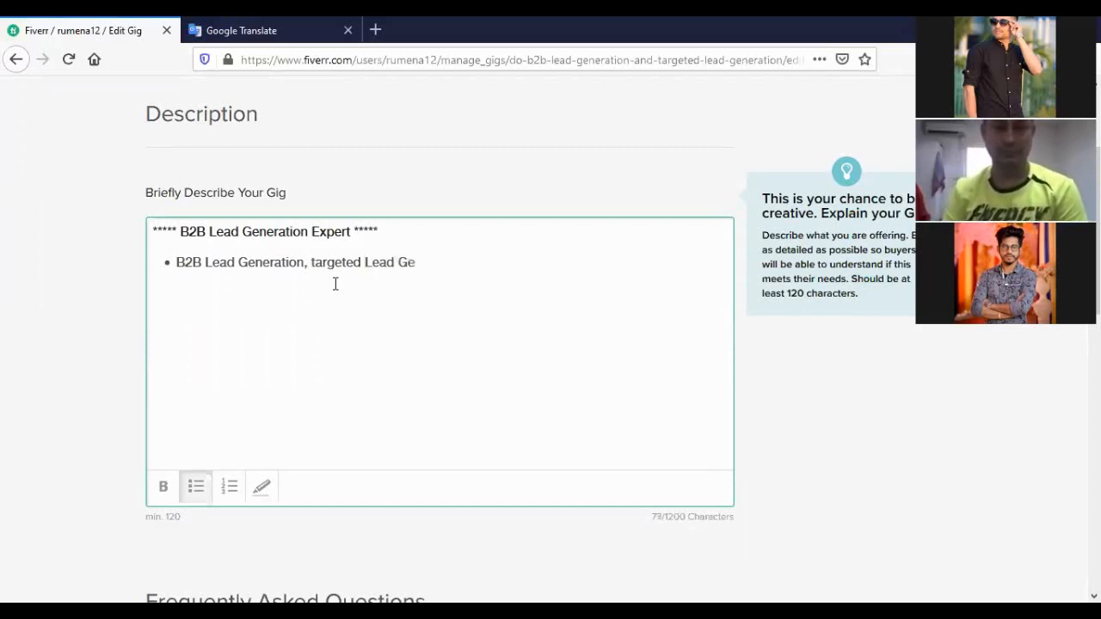
{"action": "type", "text": "neration"}
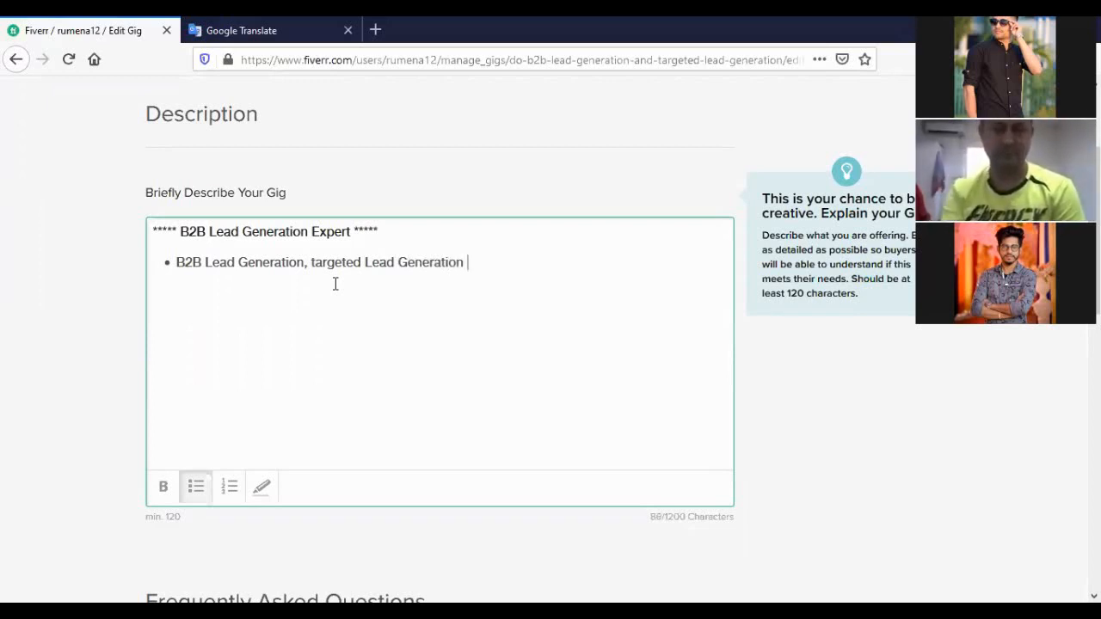
{"action": "type", "text": " ,"}
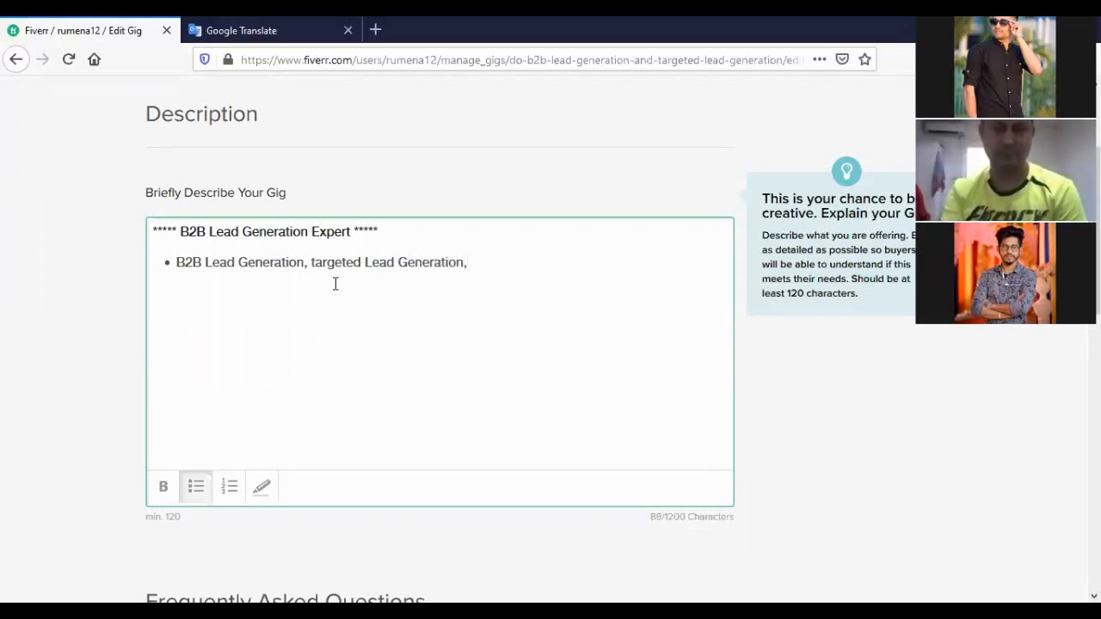
- Complete the first bullet's opening phrase with "Lead Generation Expert."
{"action": "type", "text": " L"}
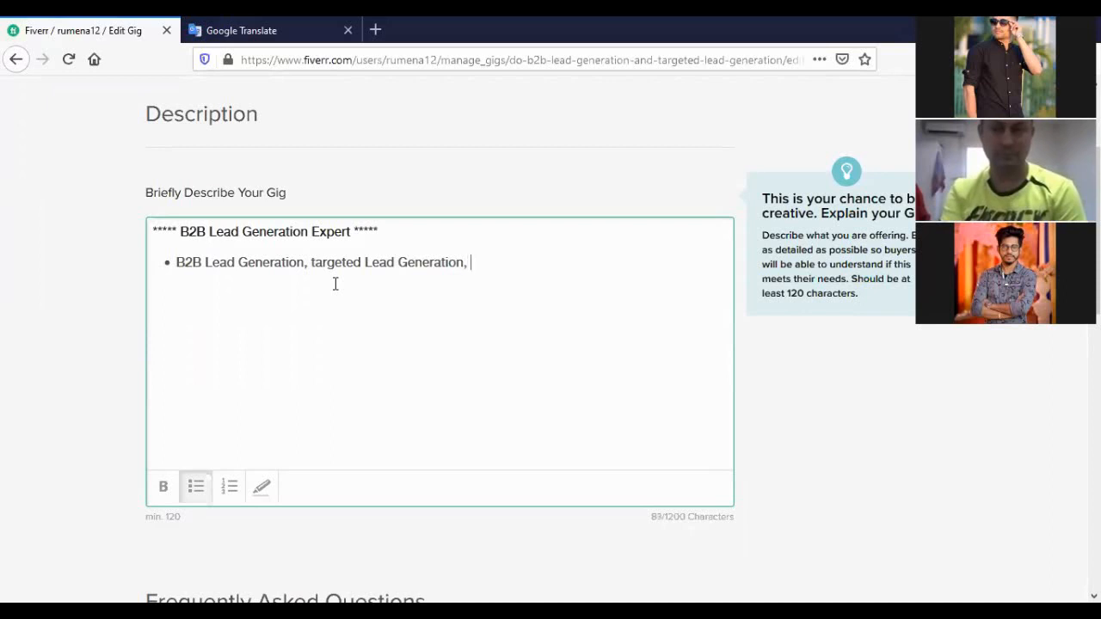
{"action": "type", "text": "ead"}
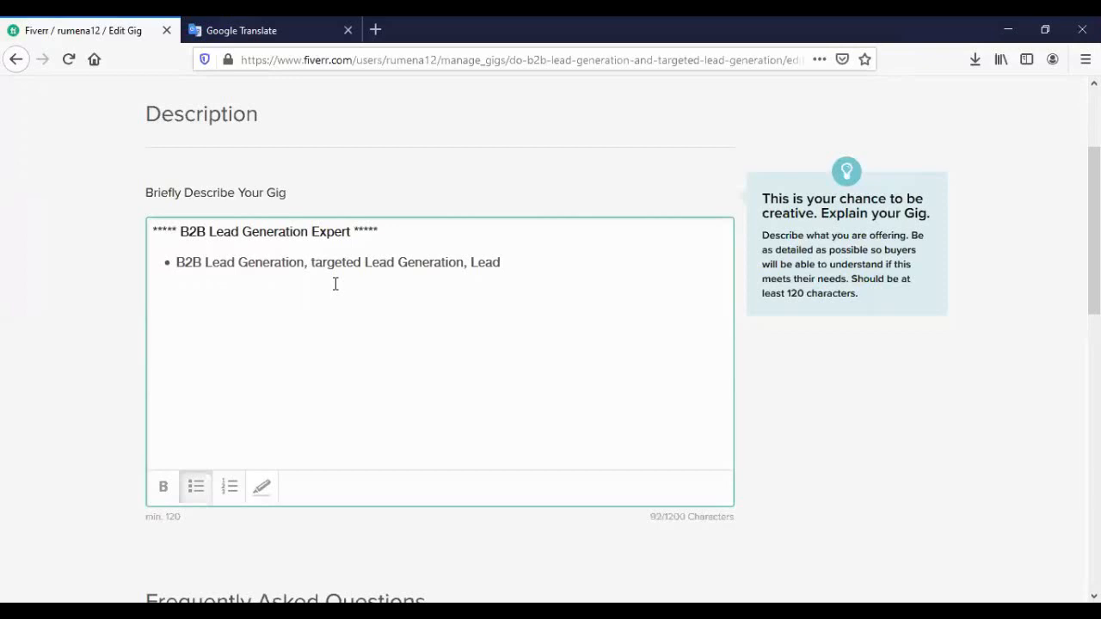
{"action": "type", "text": " Generation Exp"}
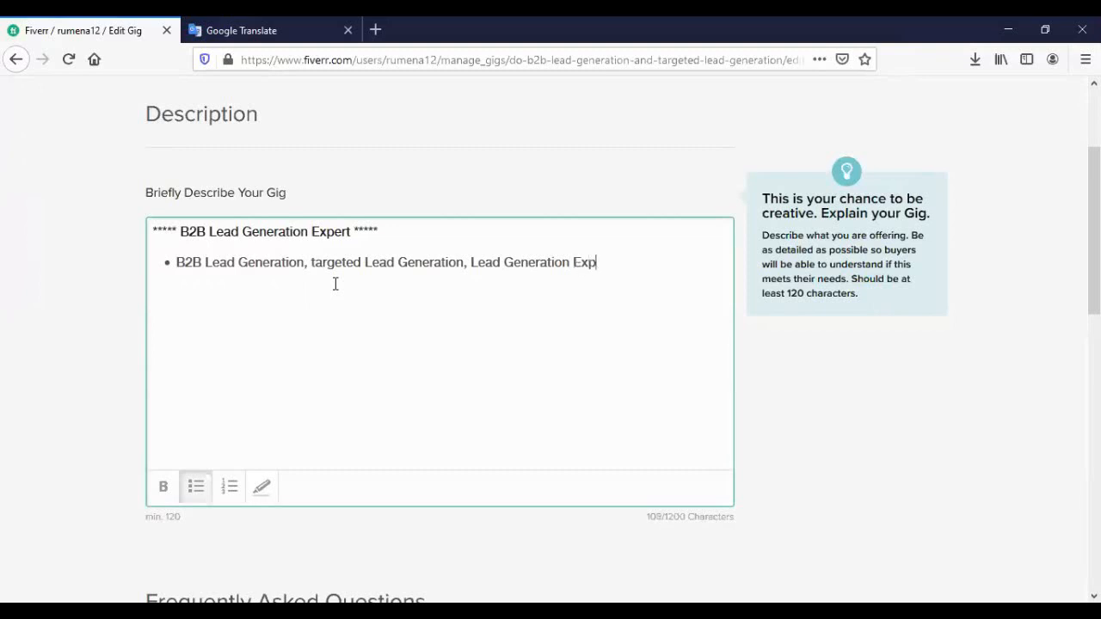
{"action": "type", "text": "ert."}
- Add the question "Do you need help with B2B lead Generation?" to the first bullet
{"action": "type", "text": "Dou"}
{"action": "key", "text": "BackSpace"}
{"action": "type", "text": "you need help"}
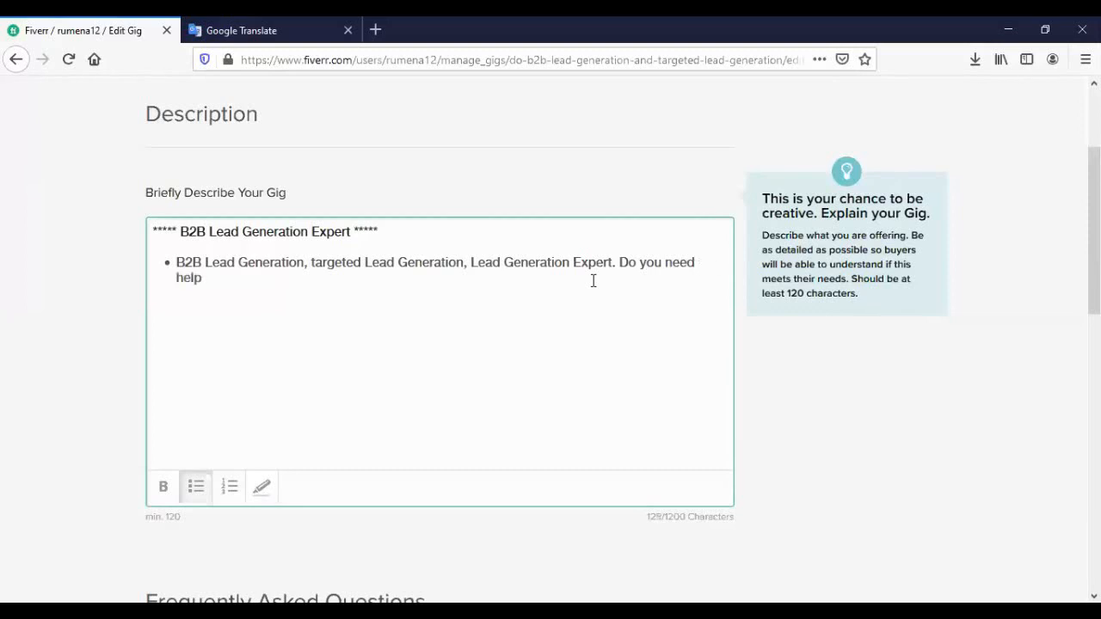
{"action": "type", "text": " with B2b"}
{"action": "key", "text": "BackSpace"}
{"action": "type", "text": "B lead"}
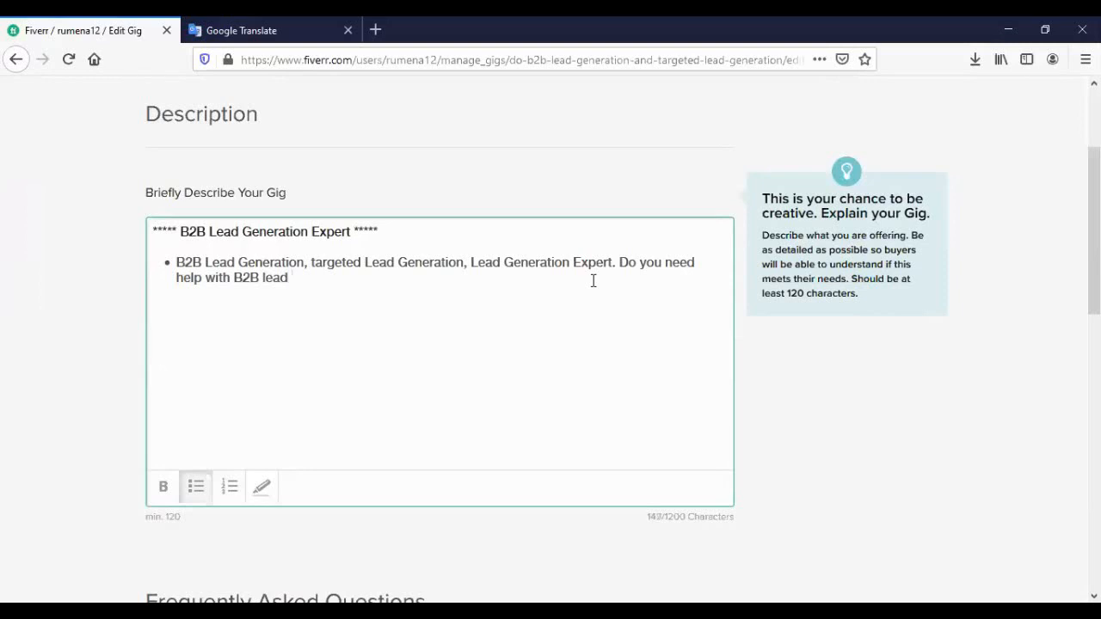
{"action": "type", "text": " Generation?"}
- Continue the first bullet with "If you're in sales to build GEO- targeted", correcting the misspelled "to"
{"action": "type", "text": "If you're in sal"}
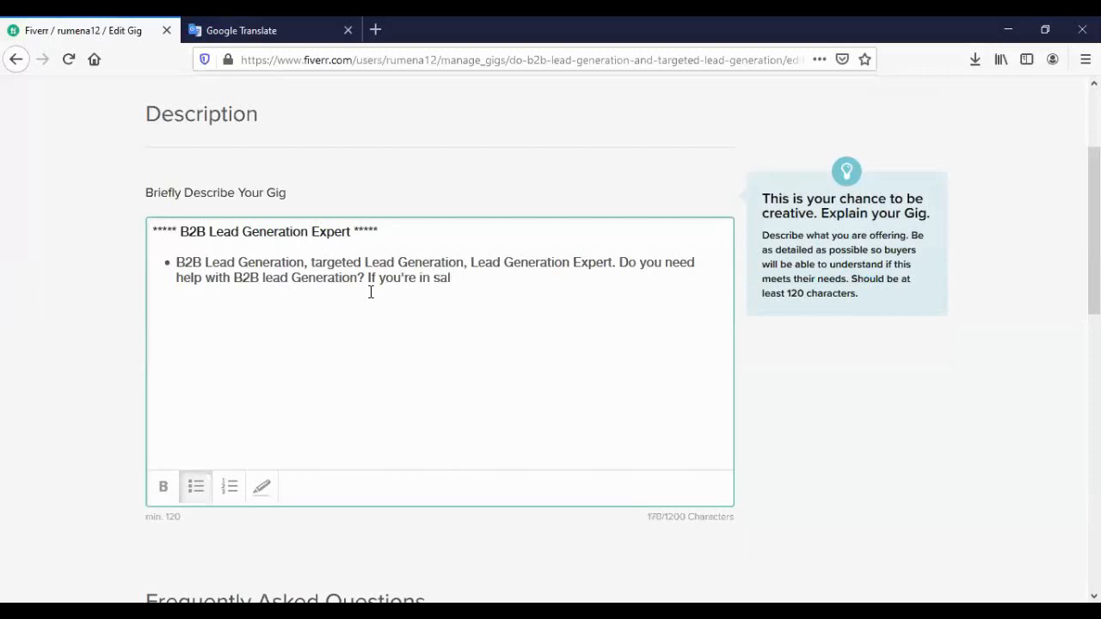
{"action": "type", "text": "es tp build GEO"}
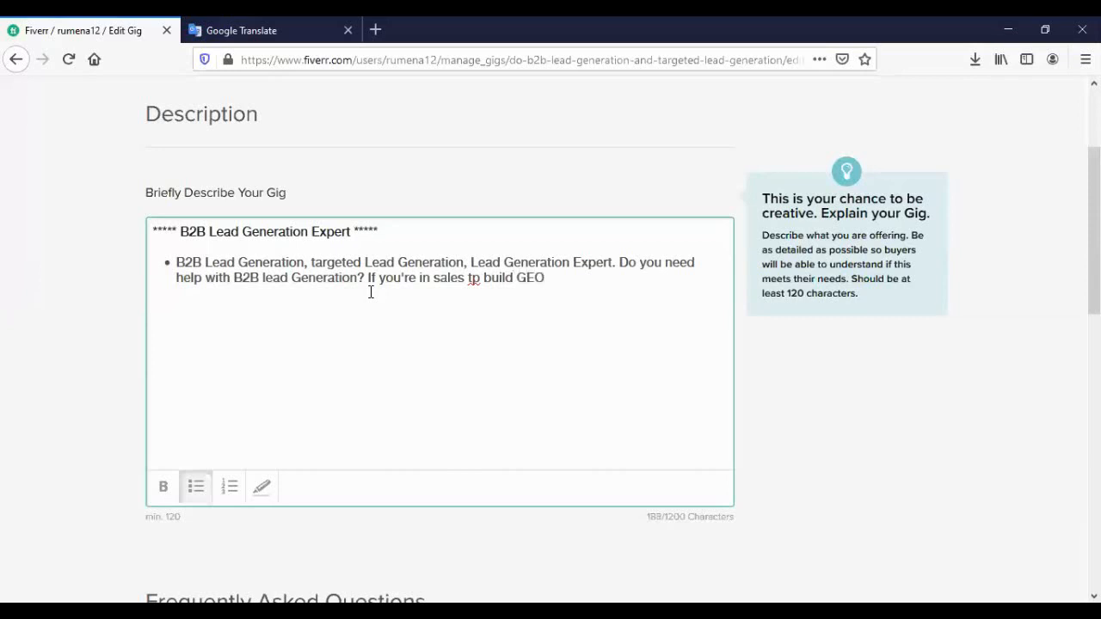
{"action": "left_click", "coordinate": [481, 279]}
{"action": "key", "text": "BackSpace"}
{"action": "type", "text": "o"}
{"action": "type", "text": "tag"}
{"action": "key", "text": "BackSpace"}
{"action": "type", "text": "rgeted"}
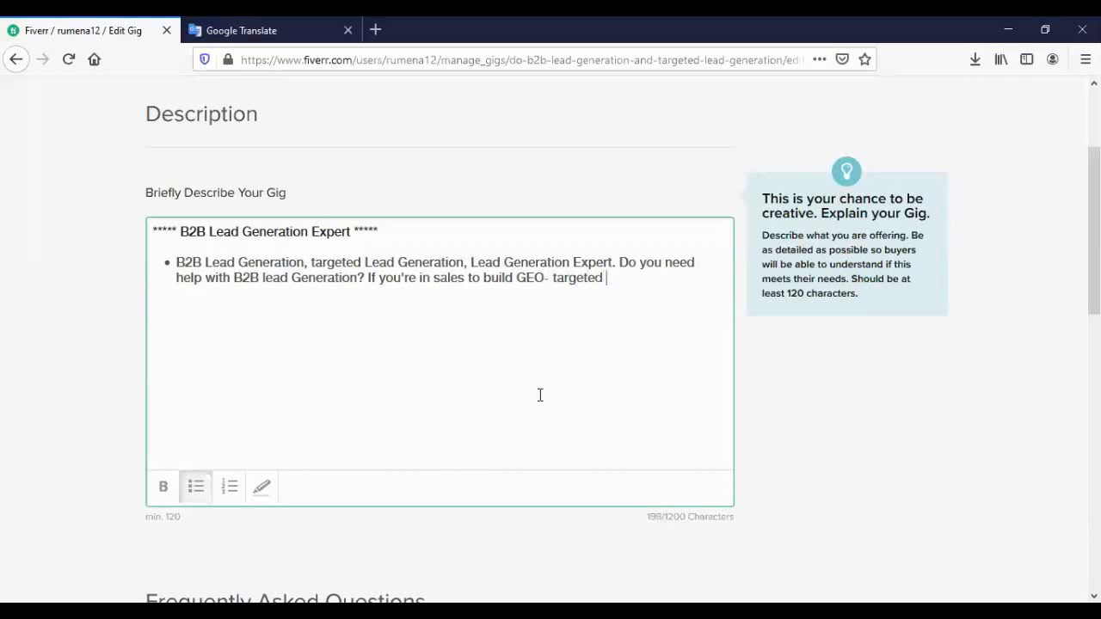
- Add "prospect list" to the sentence, using the spelling suggestion to correct "prospect"
{"action": "type", "text": " prospet list"}
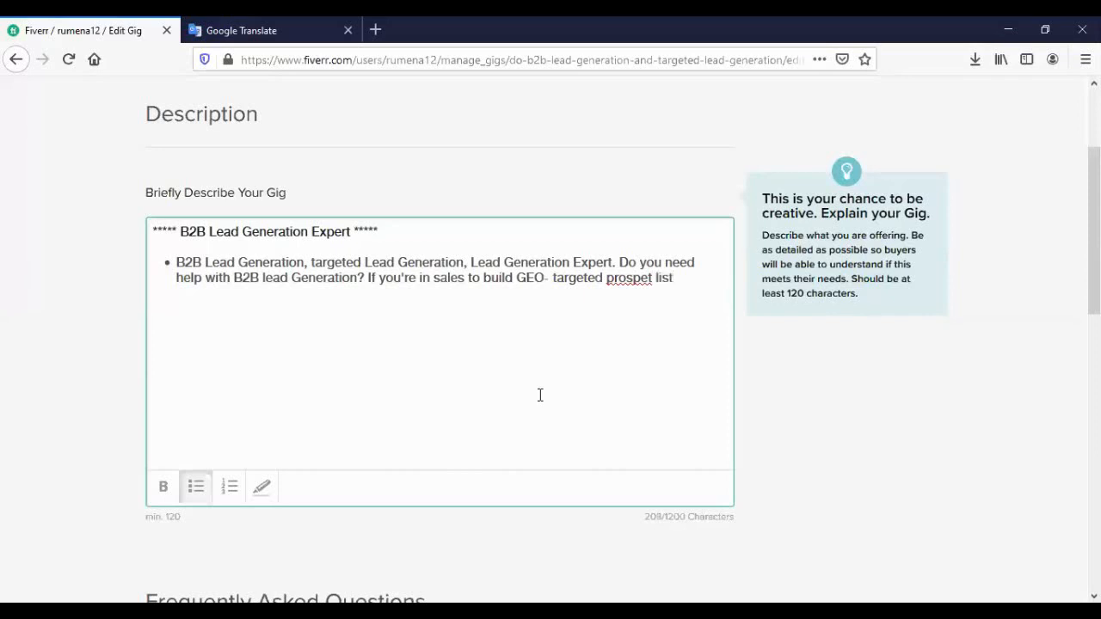
{"action": "type", "text": "."}
{"action": "right_click", "coordinate": [627, 281]}
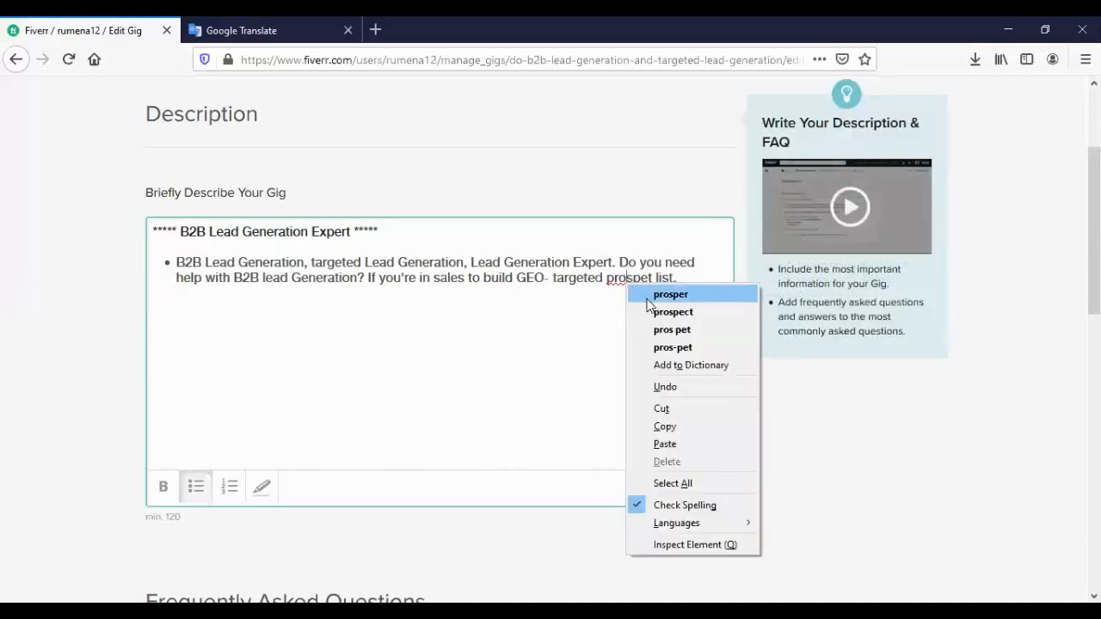
{"action": "left_click", "coordinate": [659, 311]}
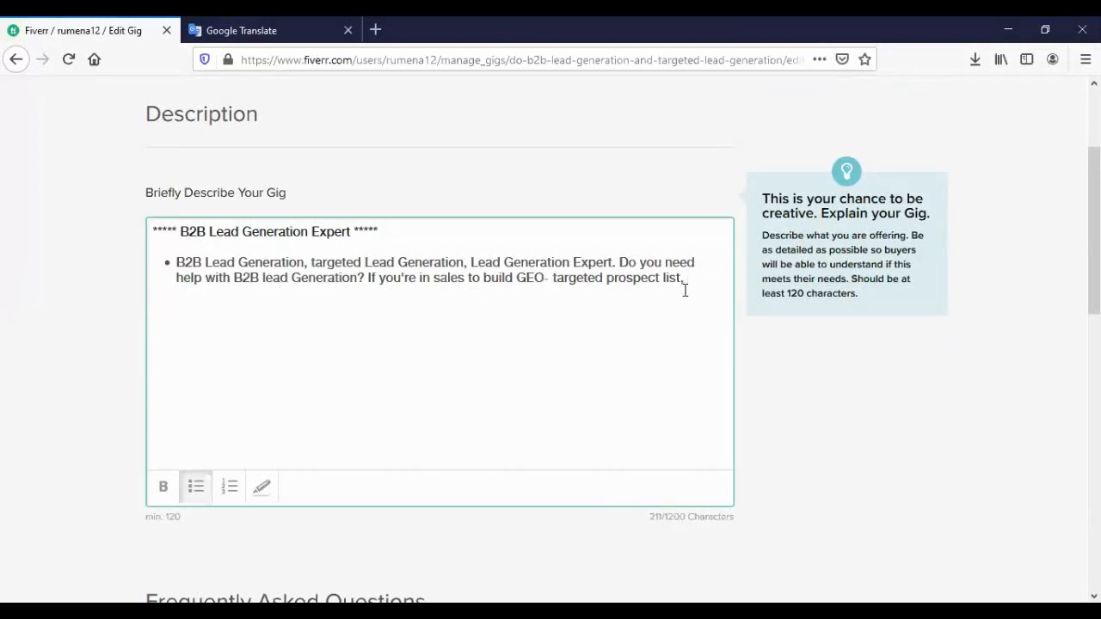
- Finish the first bullet's sentence after "prospect list," with "I am able to help with."
{"action": "type", "text": "I"}
{"action": "type", "text": " am"}
{"action": "type", "text": " ae"}
{"action": "key", "text": "BackSpace"}
{"action": "type", "text": "ble to help"}
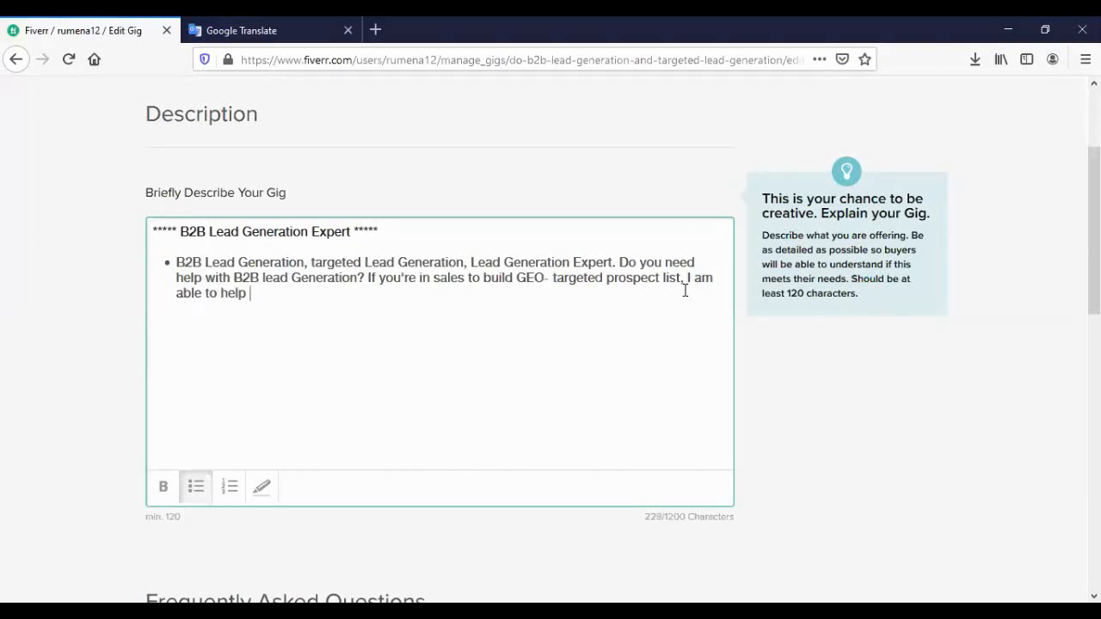
{"action": "type", "text": "with."}
- Add a second bullet, separated by a blank line, reading "I've more than 5 years Experience on B2B Lead Generation,"
{"action": "key", "text": "Return"}
{"action": "key", "text": "Return"}
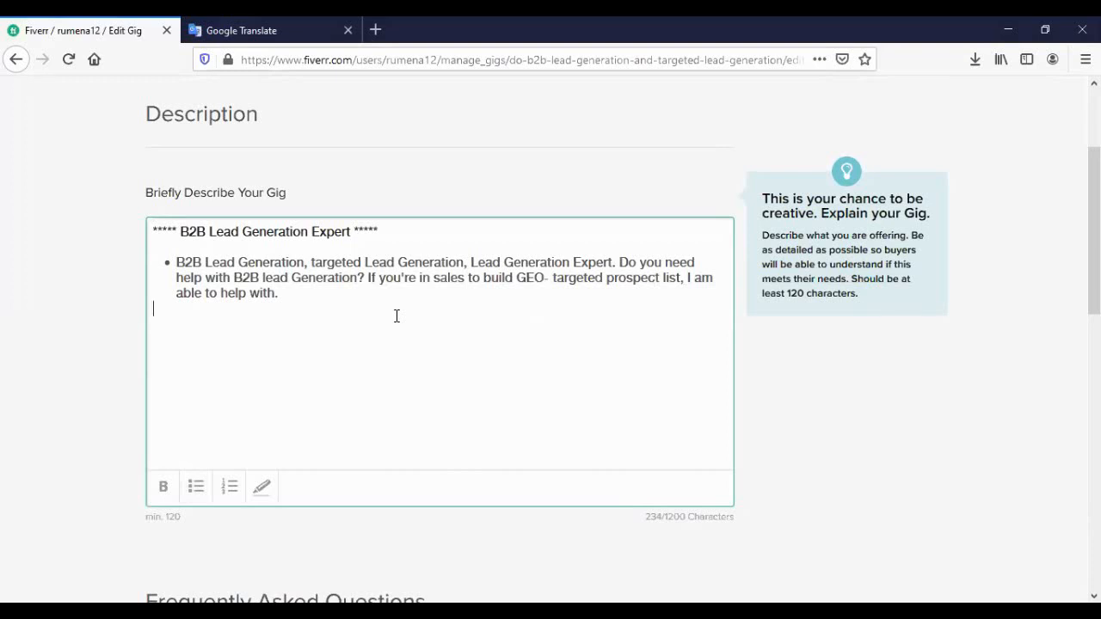
{"action": "left_click", "coordinate": [196, 488]}
{"action": "key", "text": "BackSpace"}
{"action": "key", "text": "Return"}
{"action": "key", "text": "BackSpace"}
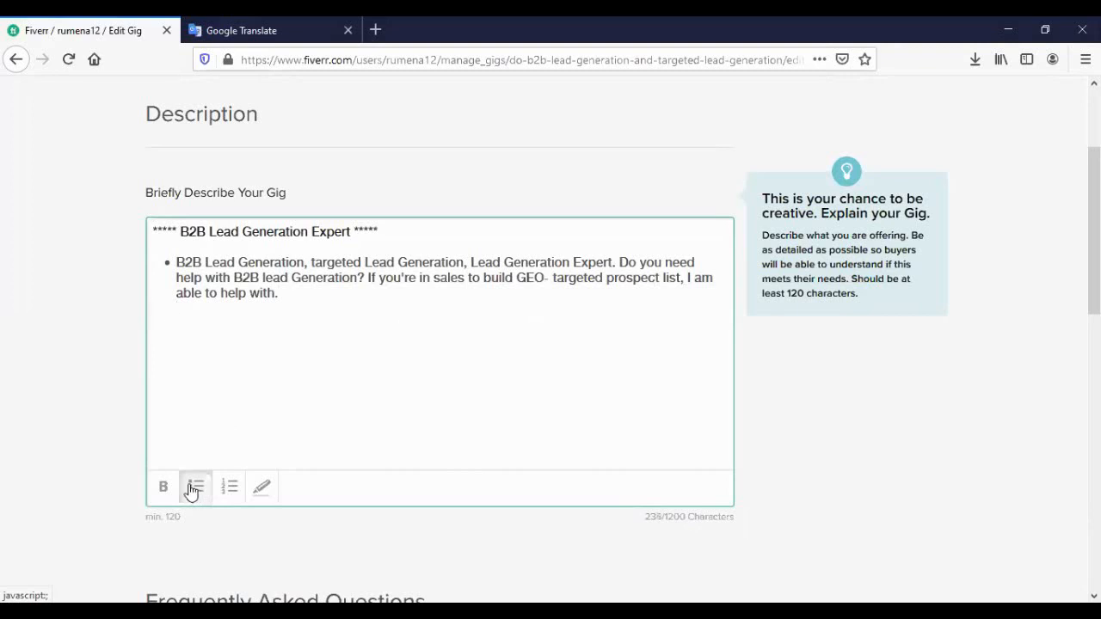
{"action": "key", "text": "Return"}
{"action": "type", "text": "I've more"}
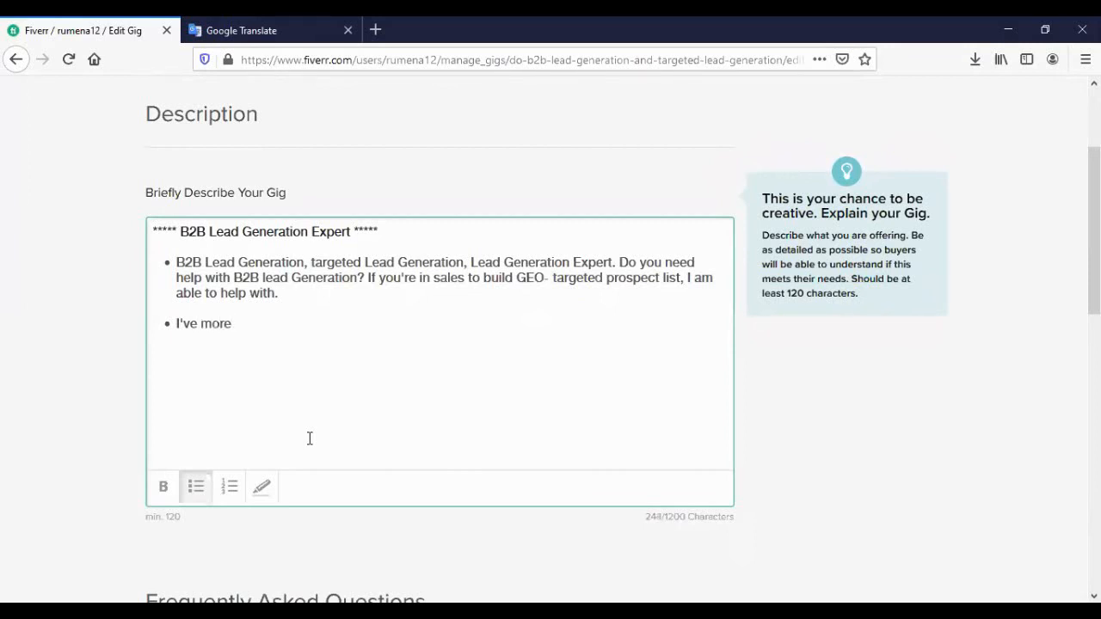
{"action": "type", "text": " than 5 years E"}
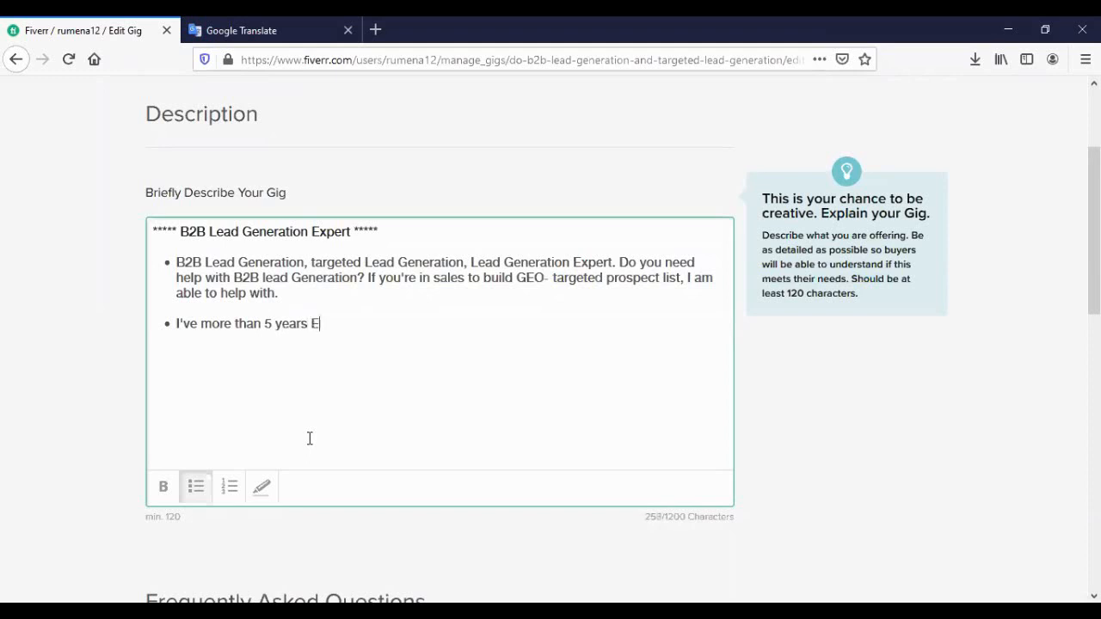
{"action": "type", "text": "xperience on B"}
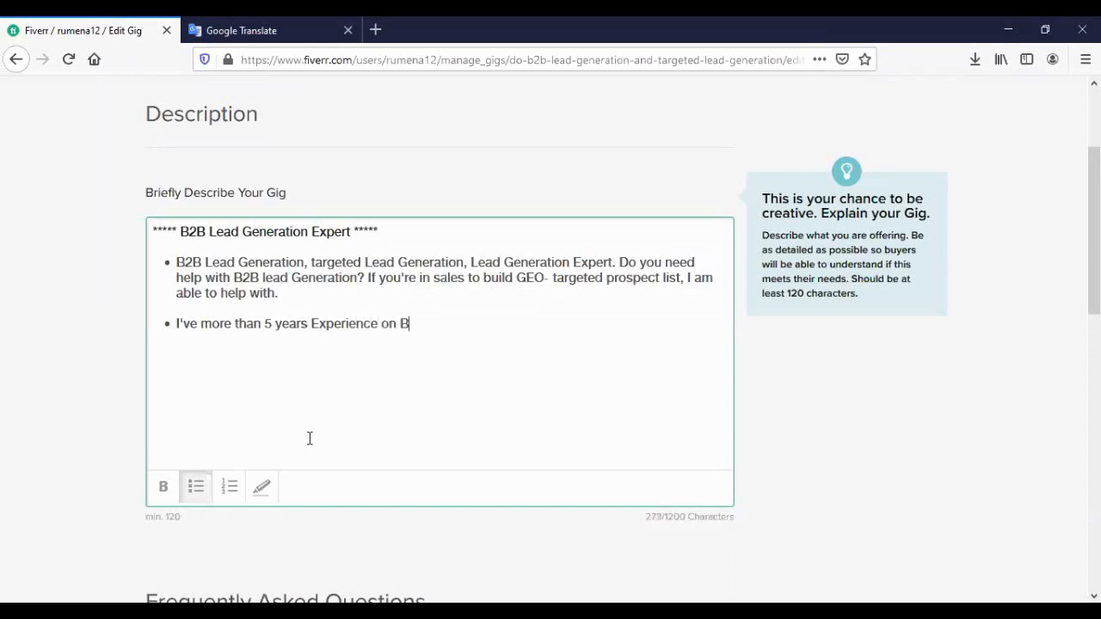
{"action": "type", "text": "2B Lead Gene"}
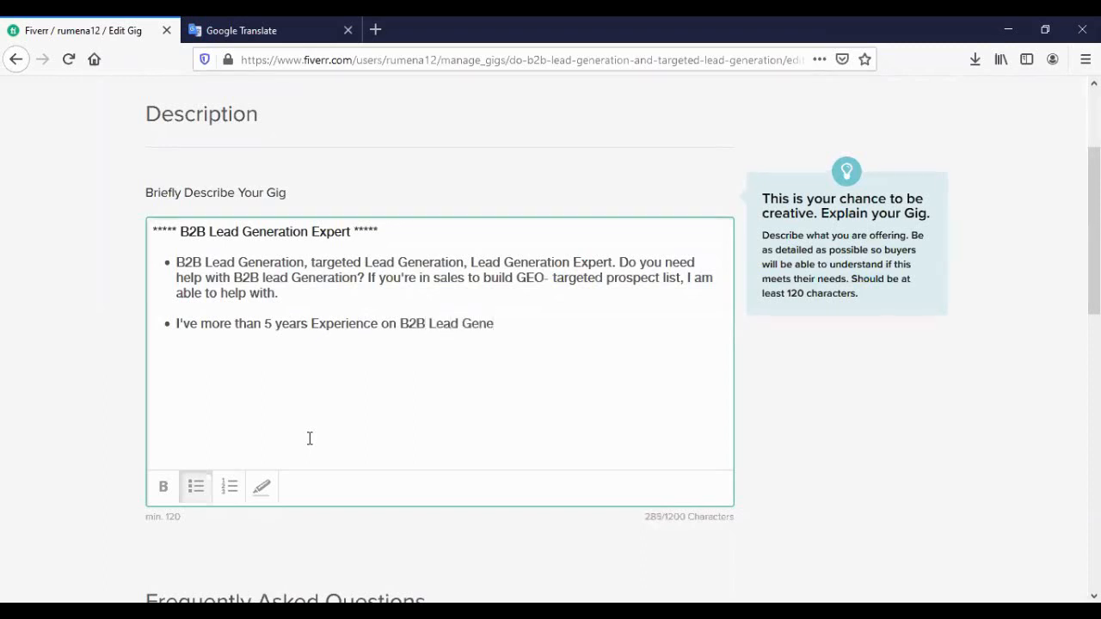
{"action": "type", "text": "ration,"}
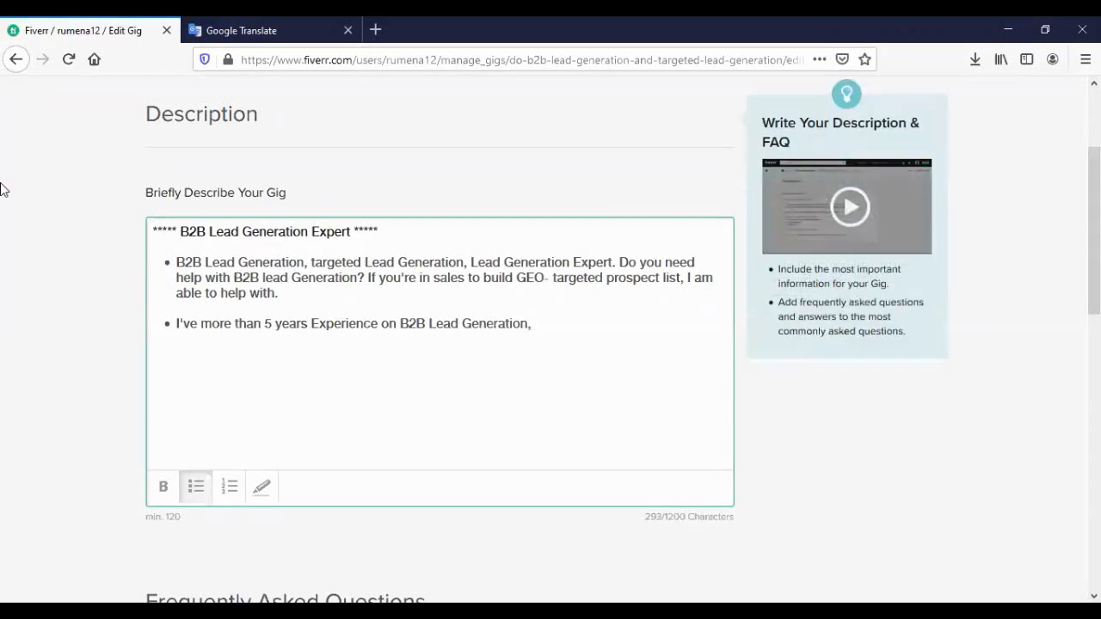
- Continue the second bullet's experience list with "Targeted Lead Generation, Lead Generation, find business Email etc."
{"action": "type", "text": "Targeted Lead"}
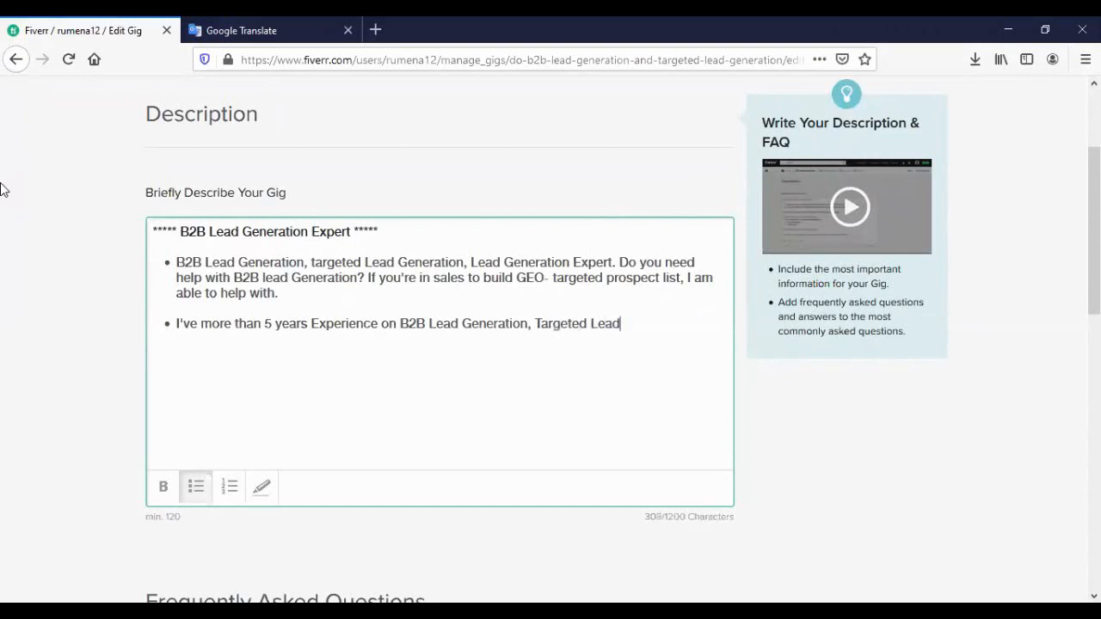
{"action": "type", "text": " Generation , Lead Ge"}
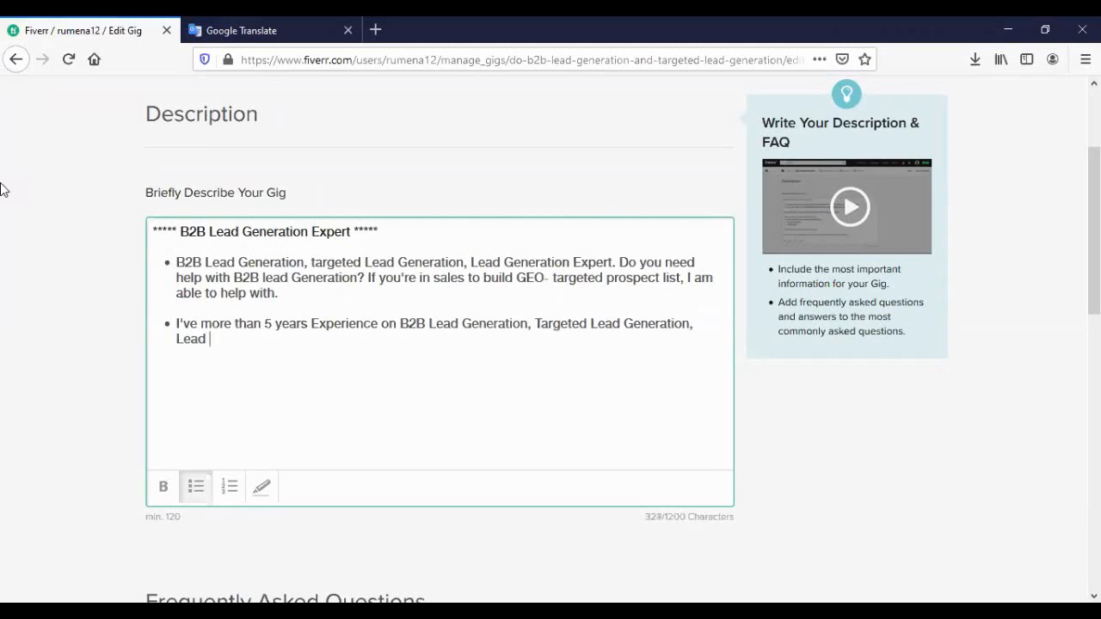
{"action": "type", "text": "neration,"}
{"action": "type", "text": "find"}
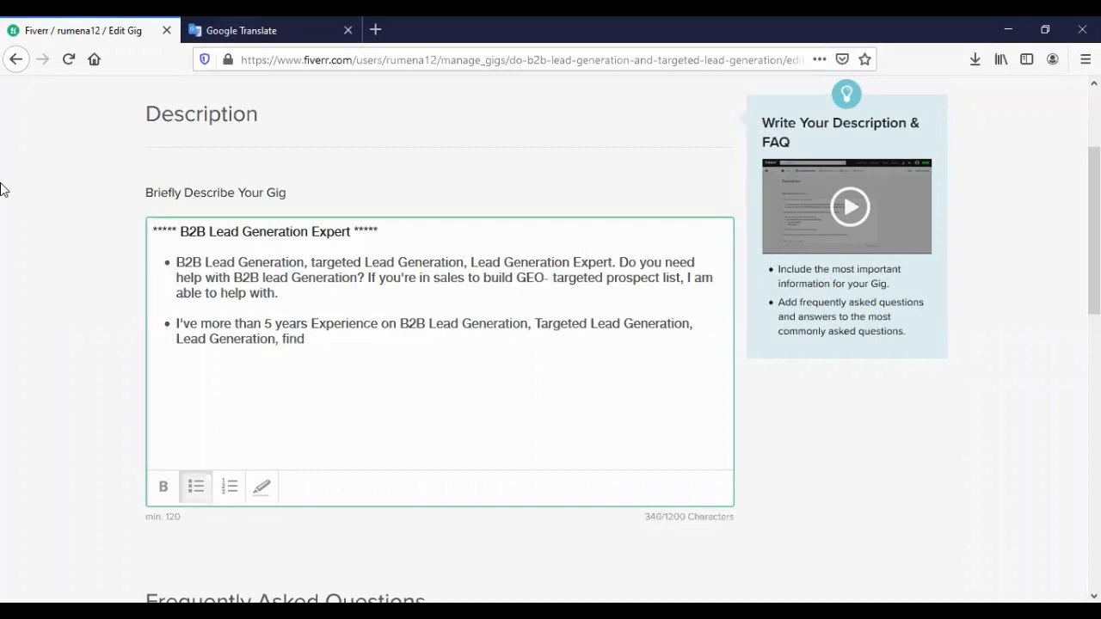
{"action": "type", "text": " business En"}
{"action": "key", "text": "BackSpace"}
{"action": "type", "text": "mail"}
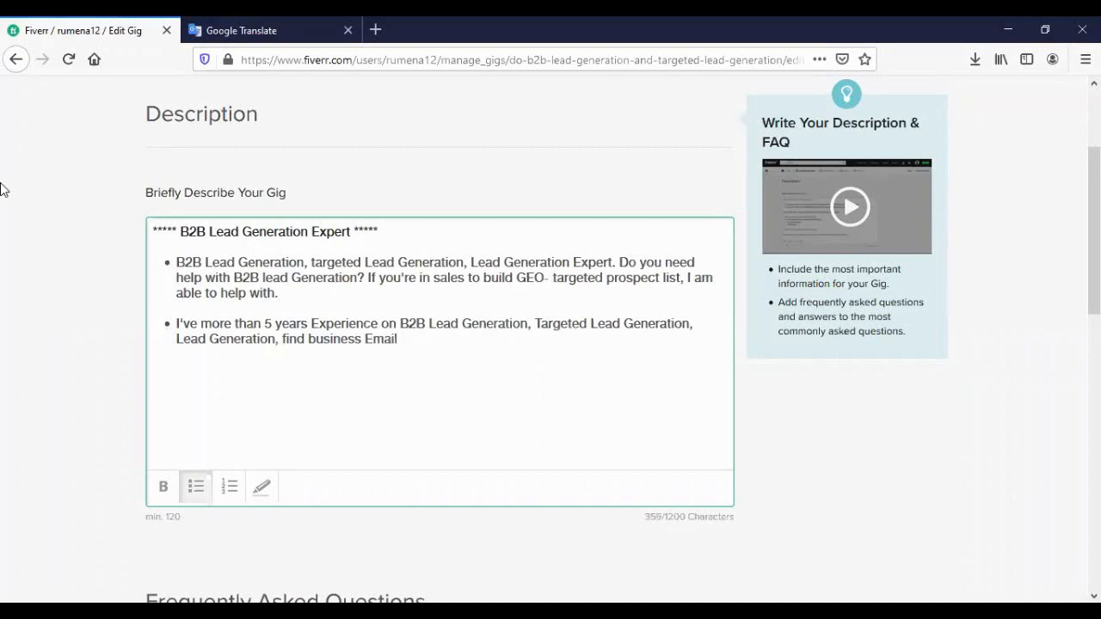
{"action": "type", "text": " etc."}
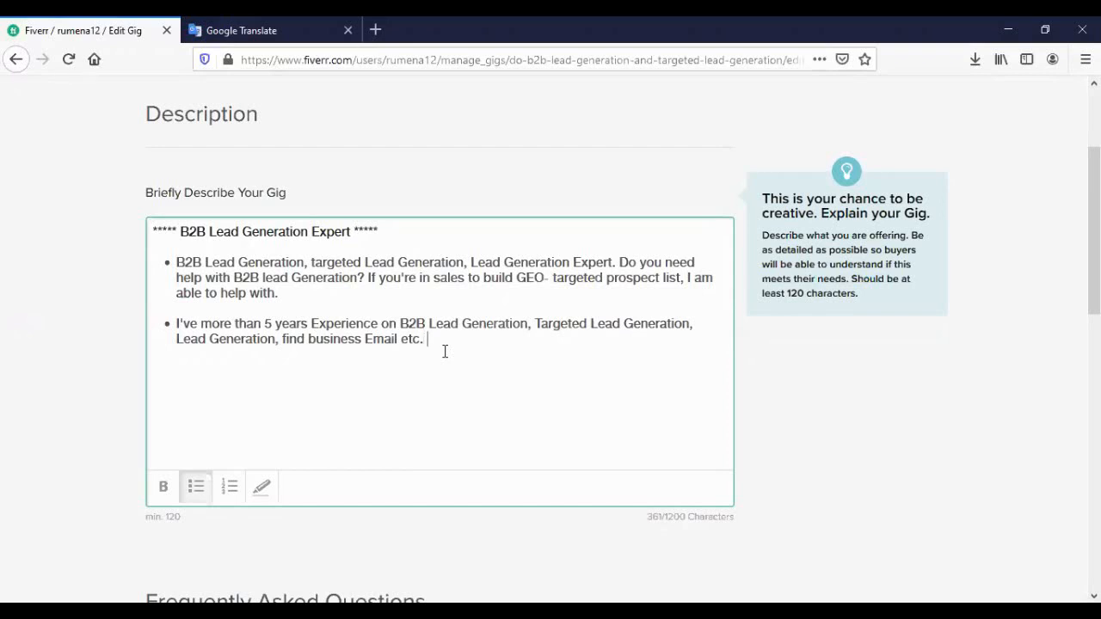
- Add to the second bullet "I am able to help a list of clean, fresh and GEO-targeted prospects based"
{"action": "type", "text": "I am able to help a list"}
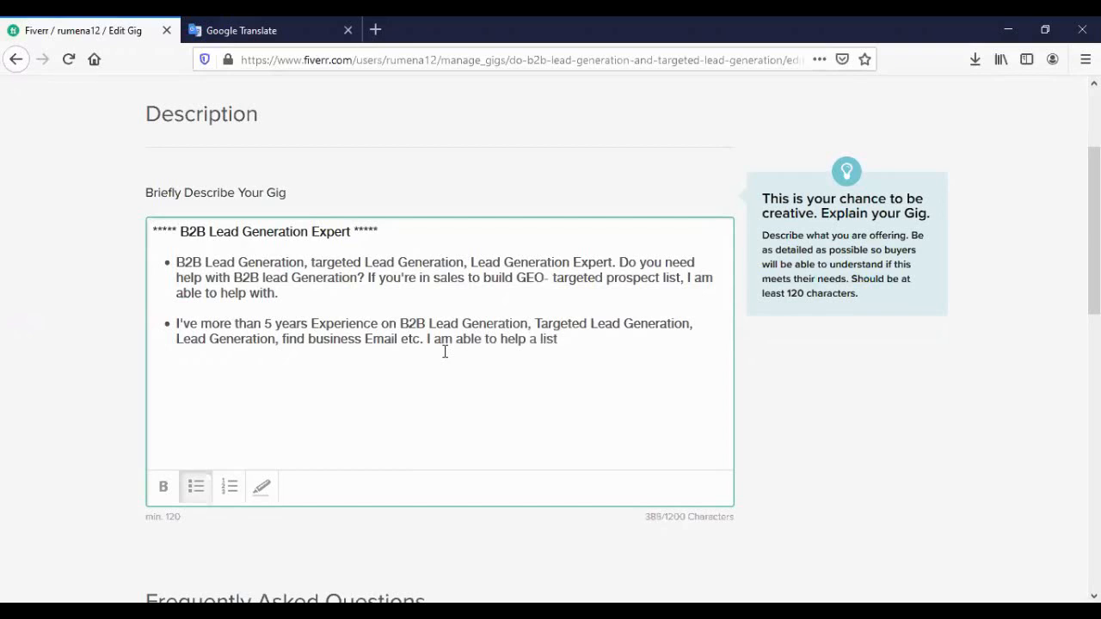
{"action": "type", "text": " of clean, fresh and GEO"}
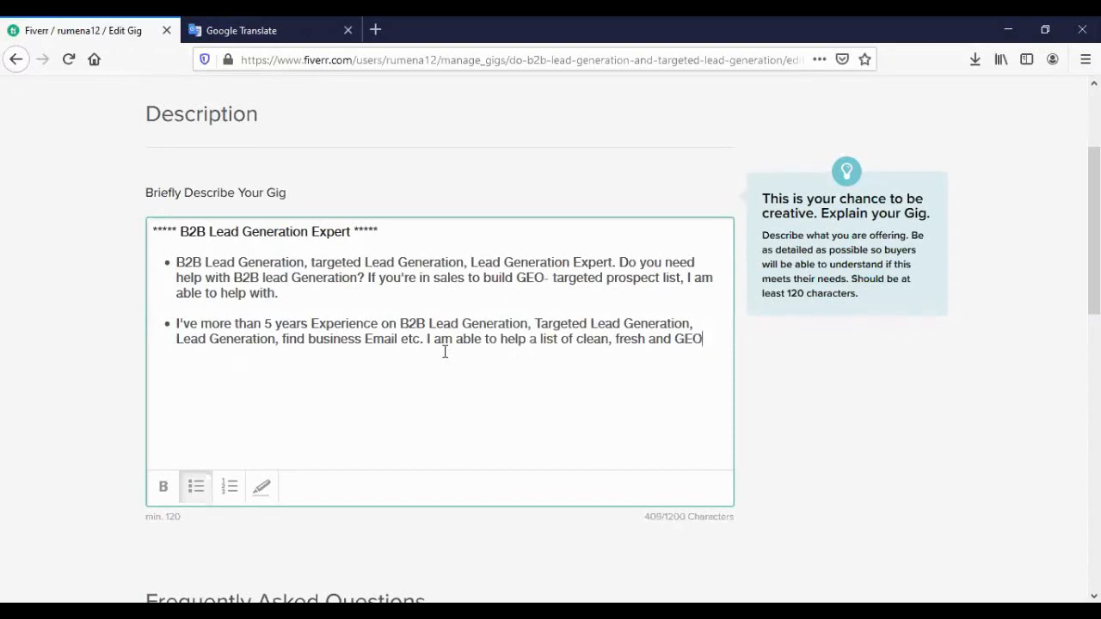
{"action": "type", "text": "-targeted pro"}
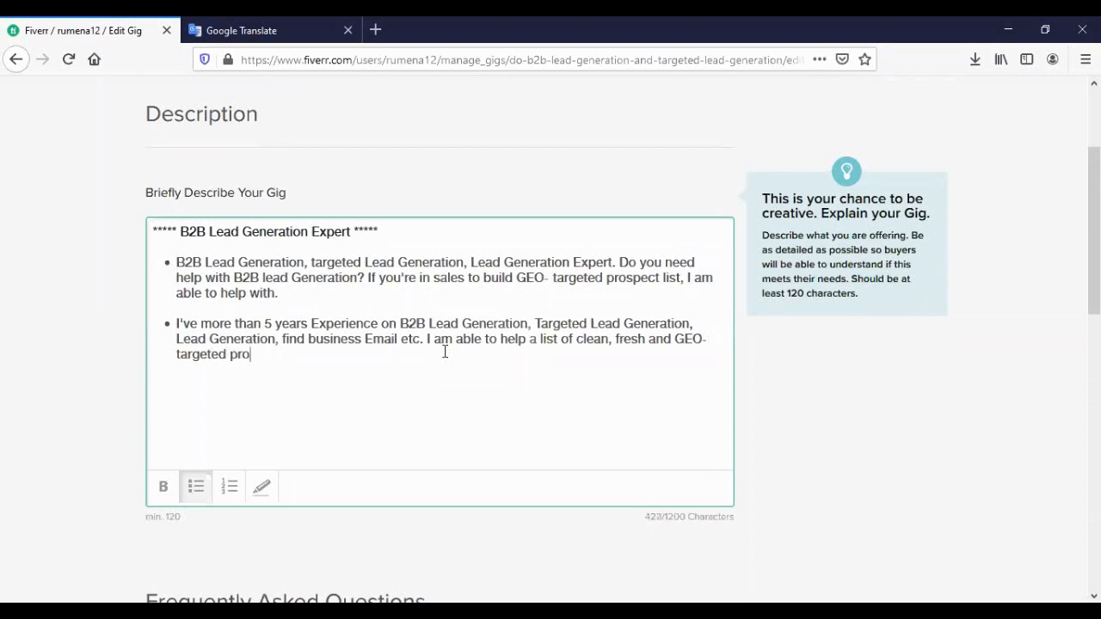
{"action": "type", "text": "spects"}
{"action": "type", "text": "based"}
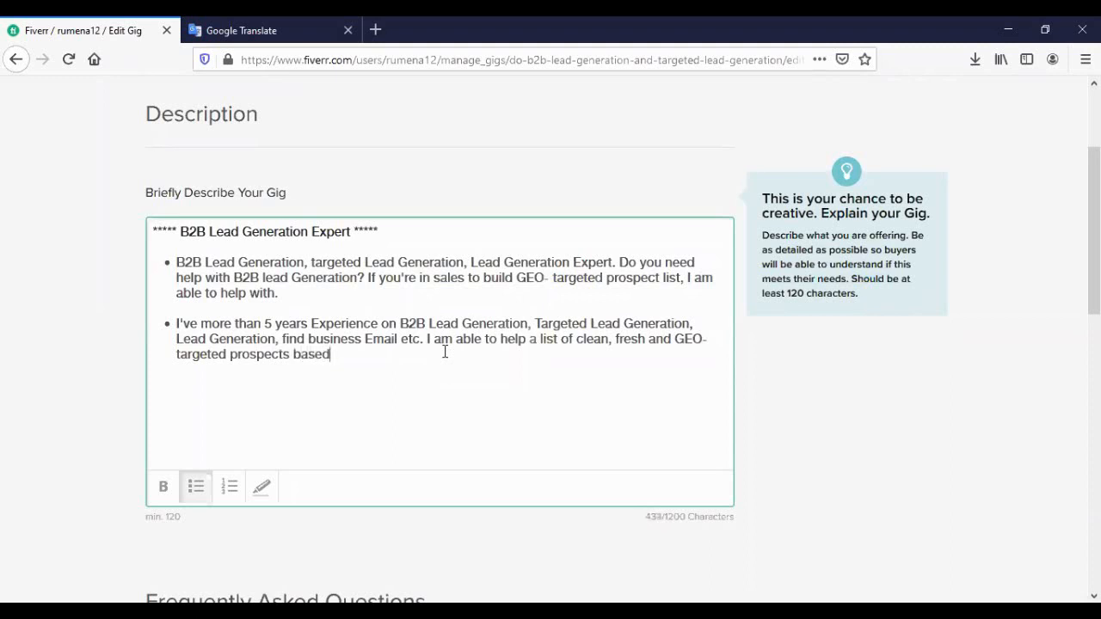
- Finish the prospects sentence with "on your targeted market.", correcting the misspelled "targeted" with the spelling suggestion
{"action": "type", "text": " on ypo"}
{"action": "key", "text": "BackSpace"}
{"action": "key", "text": "BackSpace"}
{"action": "type", "text": "our tarheted"}
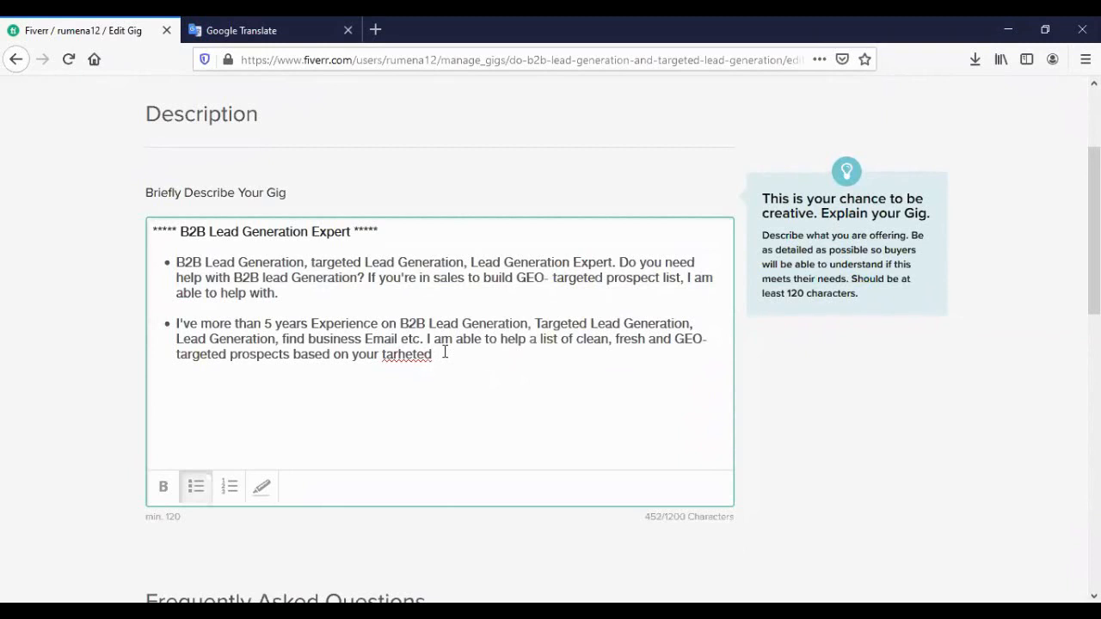
{"action": "type", "text": " market."}
{"action": "right_click", "coordinate": [423, 360]}
{"action": "left_click", "coordinate": [465, 372]}
- Begin another sentence in the second bullet with "From my help, you can start selling your prodect or service"
{"action": "type", "text": "Fropm"}
{"action": "key", "text": "BackSpace"}
{"action": "key", "text": "BackSpace"}
{"action": "key", "text": "BackSpace"}
{"action": "key", "text": "BackSpace"}
{"action": "type", "text": "om"}
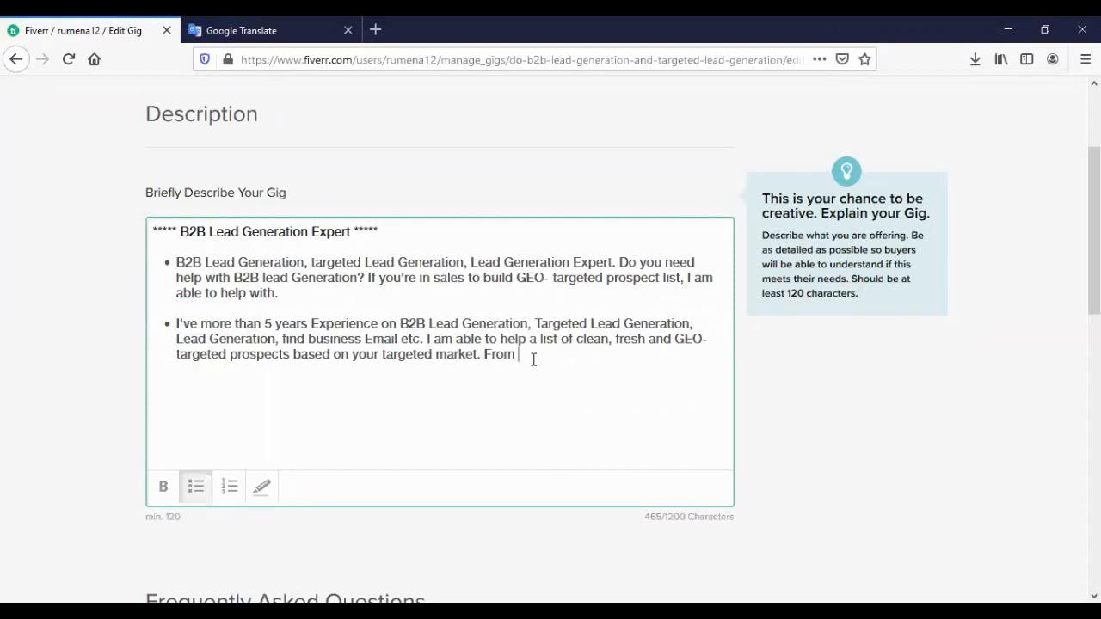
{"action": "type", "text": "my help, you can start selling"}
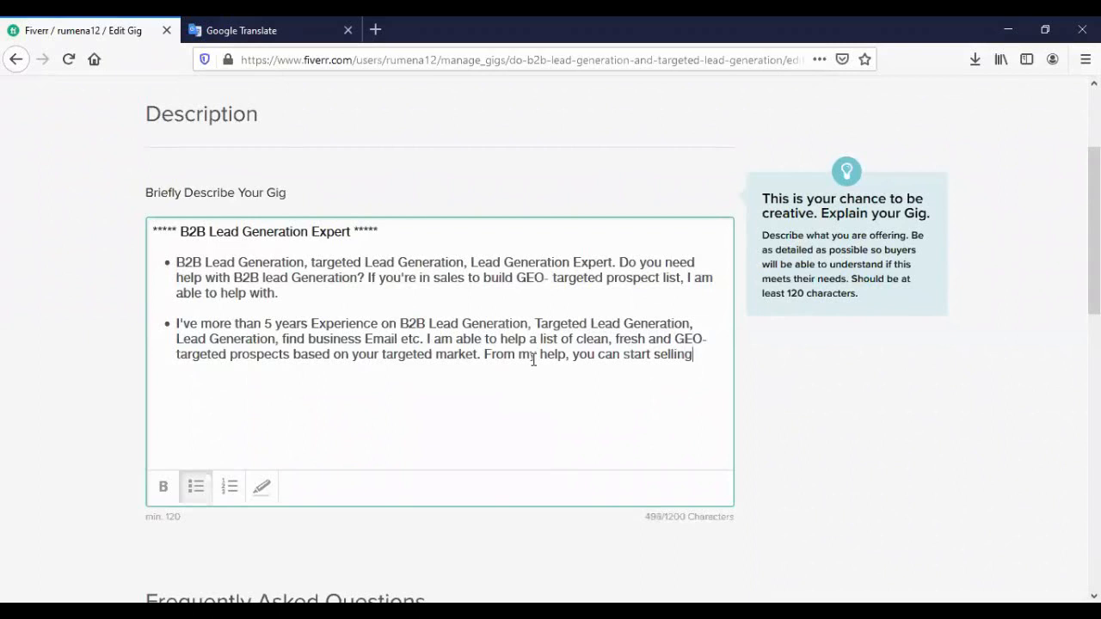
{"action": "type", "text": " you"}
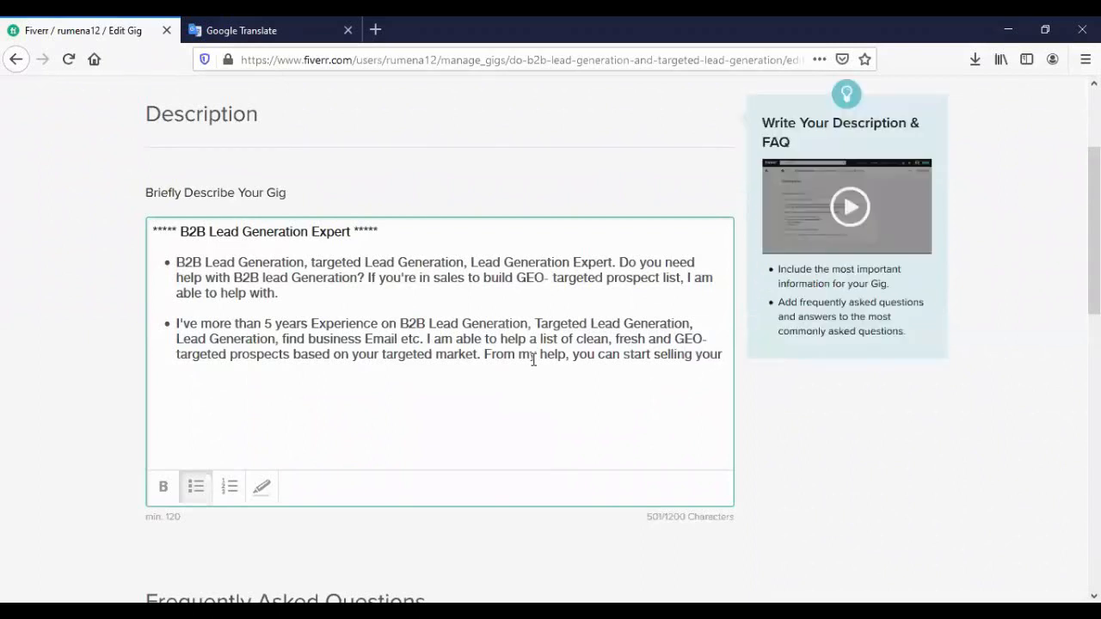
{"action": "type", "text": "r"}
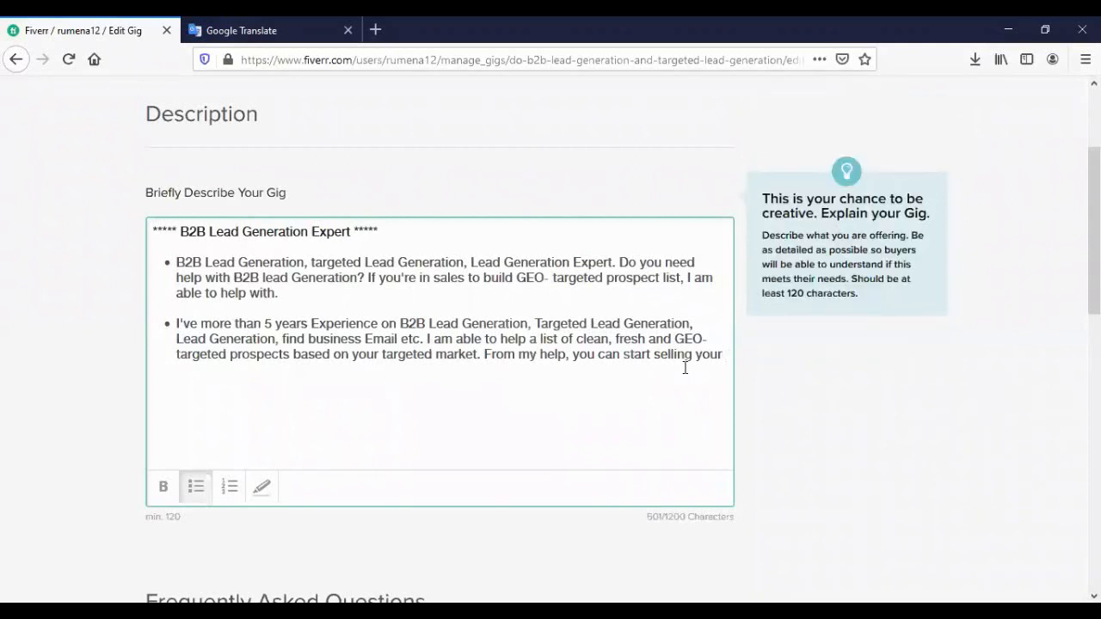
{"action": "type", "text": "prodect or "}
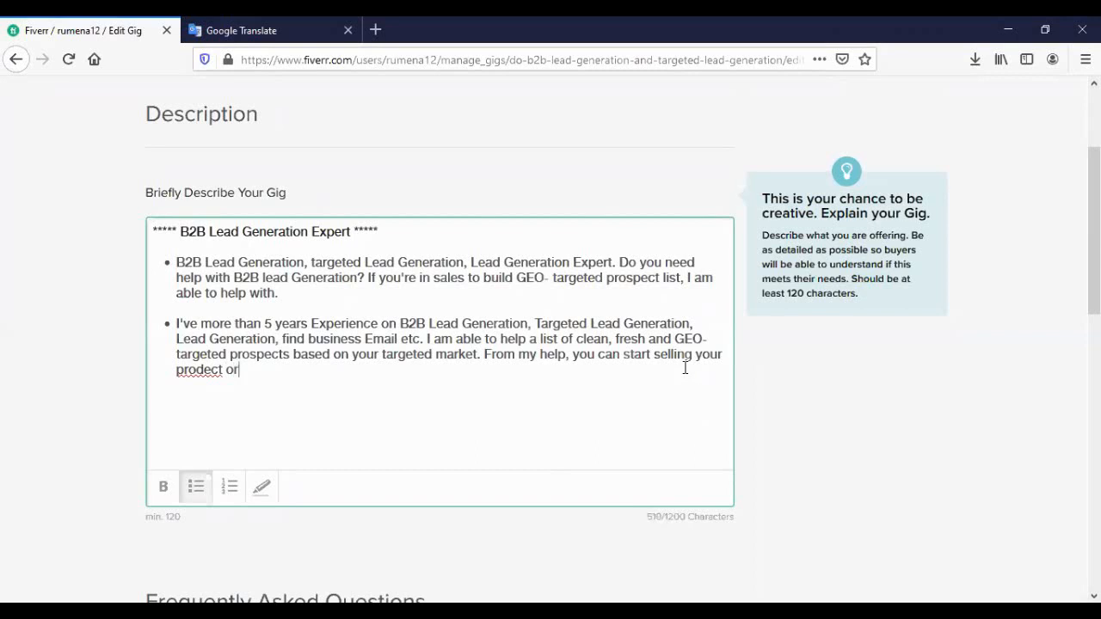
{"action": "type", "text": "service"}
- Correct the misspelled "prodect" to "product" in the second bullet's last sentence
{"action": "left_click", "coordinate": [180, 354]}
{"action": "right_click", "coordinate": [182, 362]}
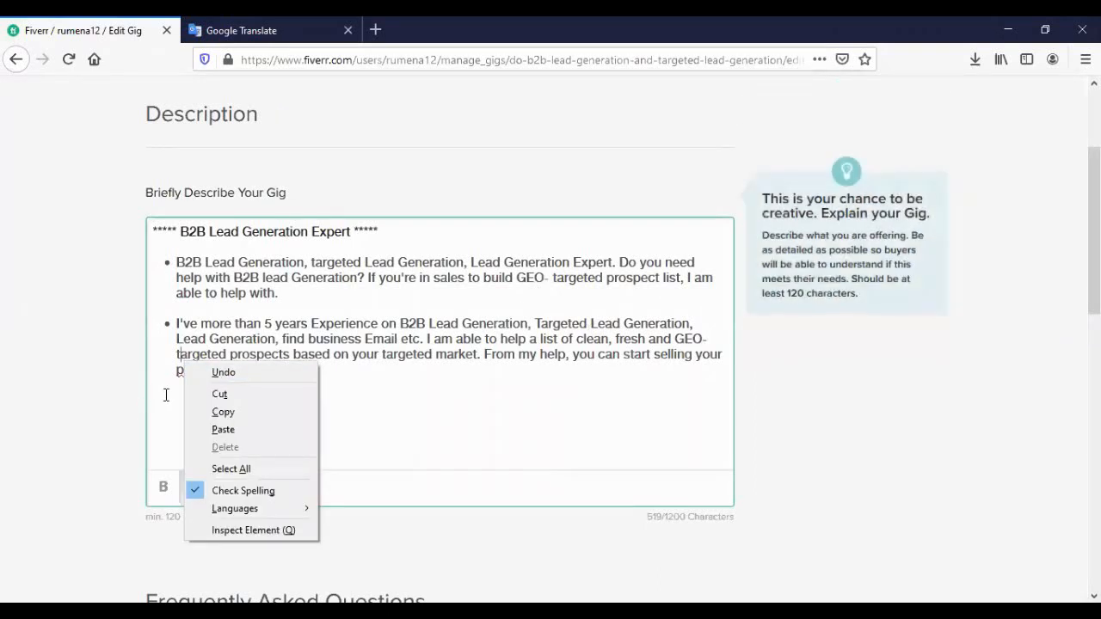
{"action": "left_click", "coordinate": [211, 373]}
{"action": "right_click", "coordinate": [215, 370]}
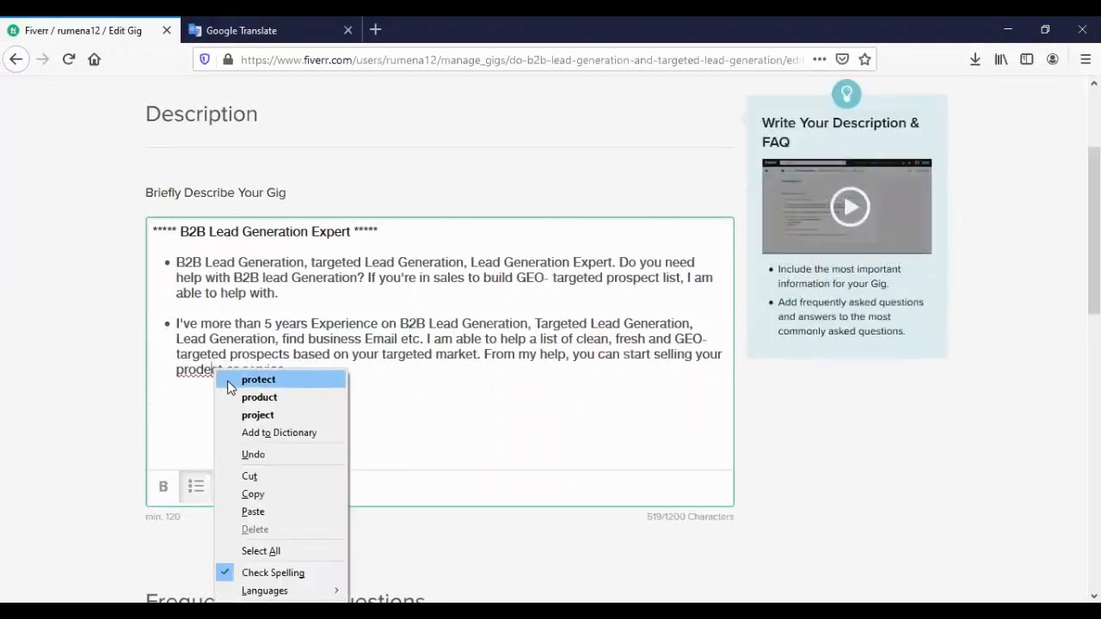
{"action": "left_click", "coordinate": [230, 382]}
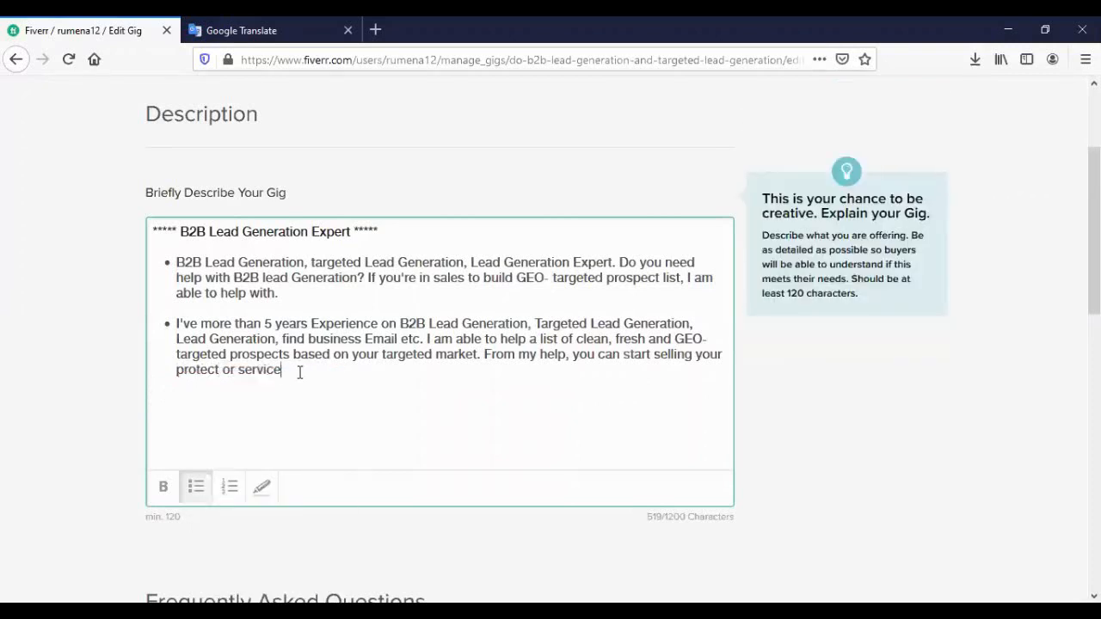
{"action": "left_click_drag", "start_coordinate": [219, 370], "coordinate": [197, 370]}
{"action": "type", "text": "duct"}
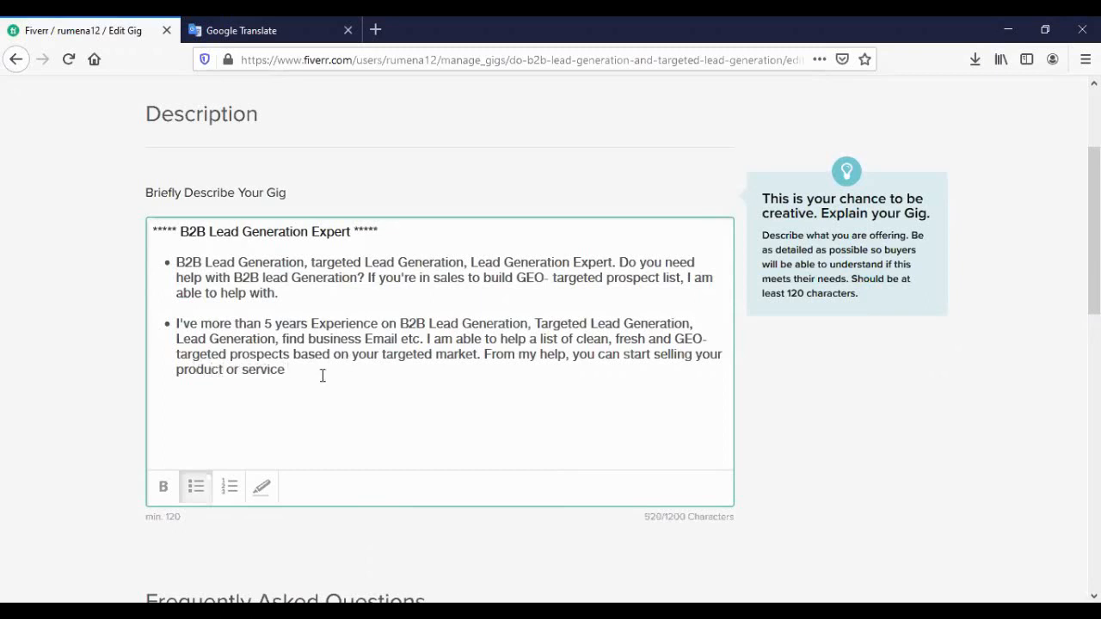
- Complete the second bullet's last sentence with "as soon as i submit the work." after "product or service"
{"action": "type", "text": " as soon as i si"}
{"action": "key", "text": "BackSpace"}
{"action": "type", "text": "ubmit the work."}
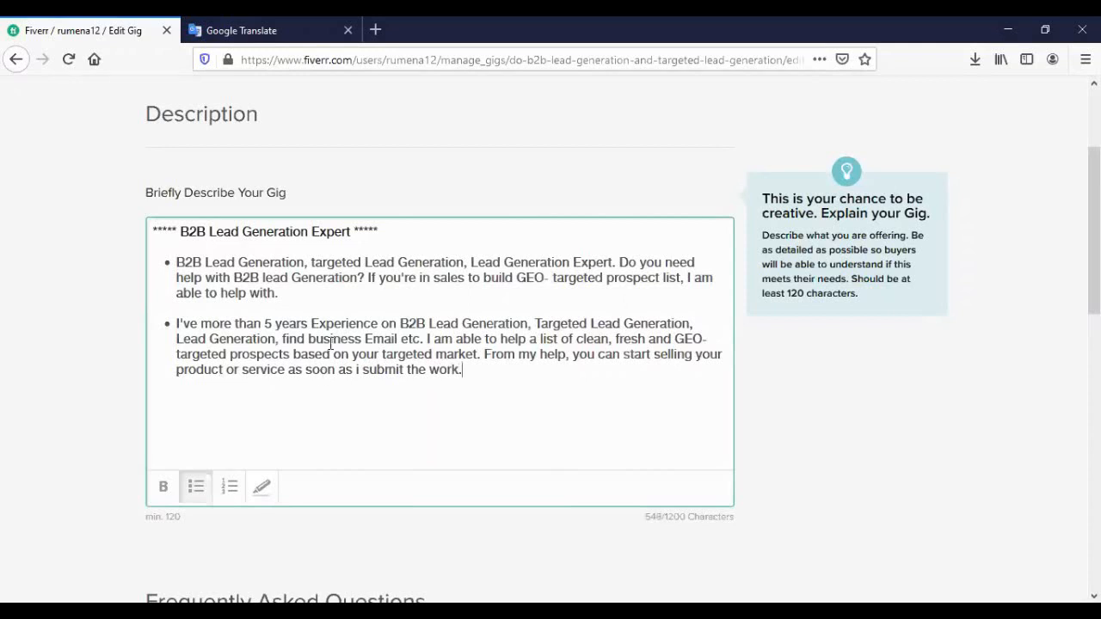
{"action": "left_click", "coordinate": [163, 317]}
{"action": "left_click", "coordinate": [572, 360], "text": "shift"}
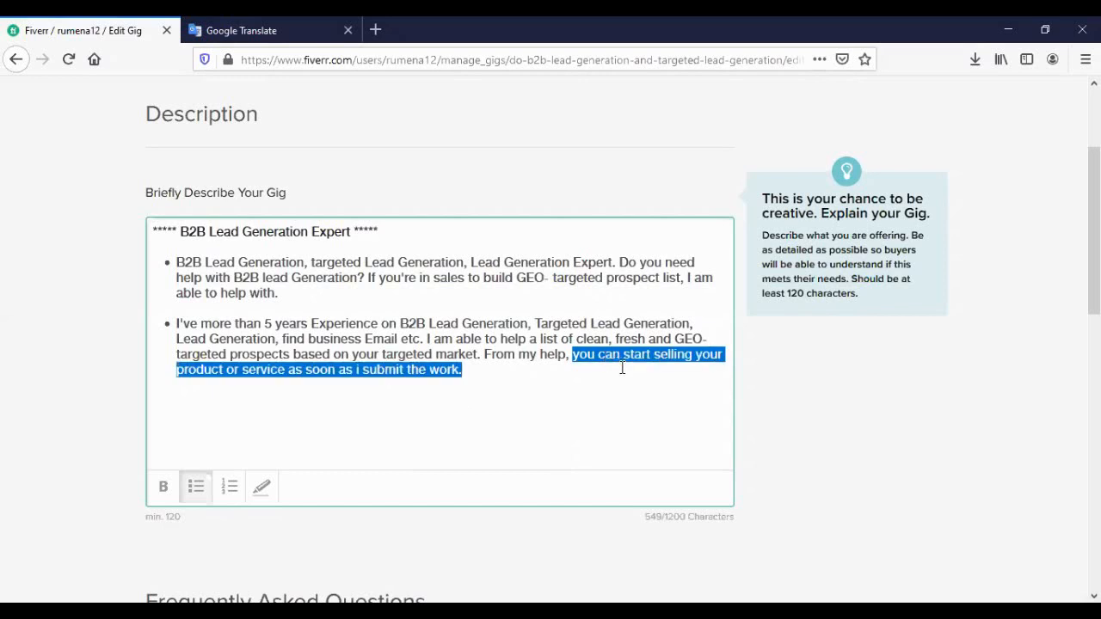
{"action": "left_click", "coordinate": [493, 371]}
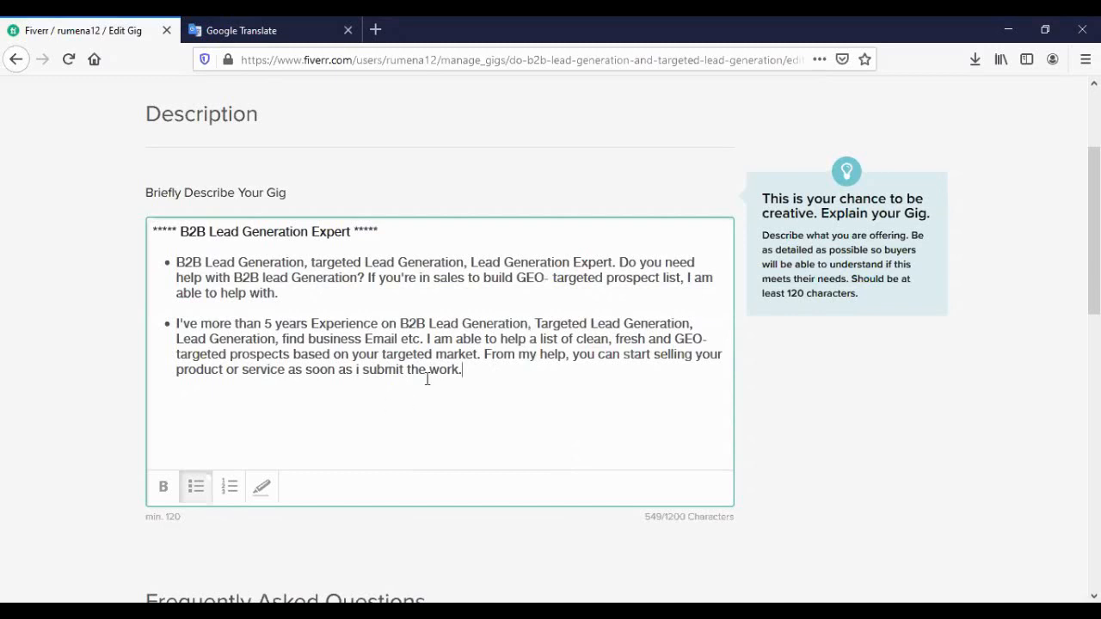
- End the bullet list and add an unbulleted line reading "I will be need the following to understand your needs:"
{"action": "key", "text": "Return"}
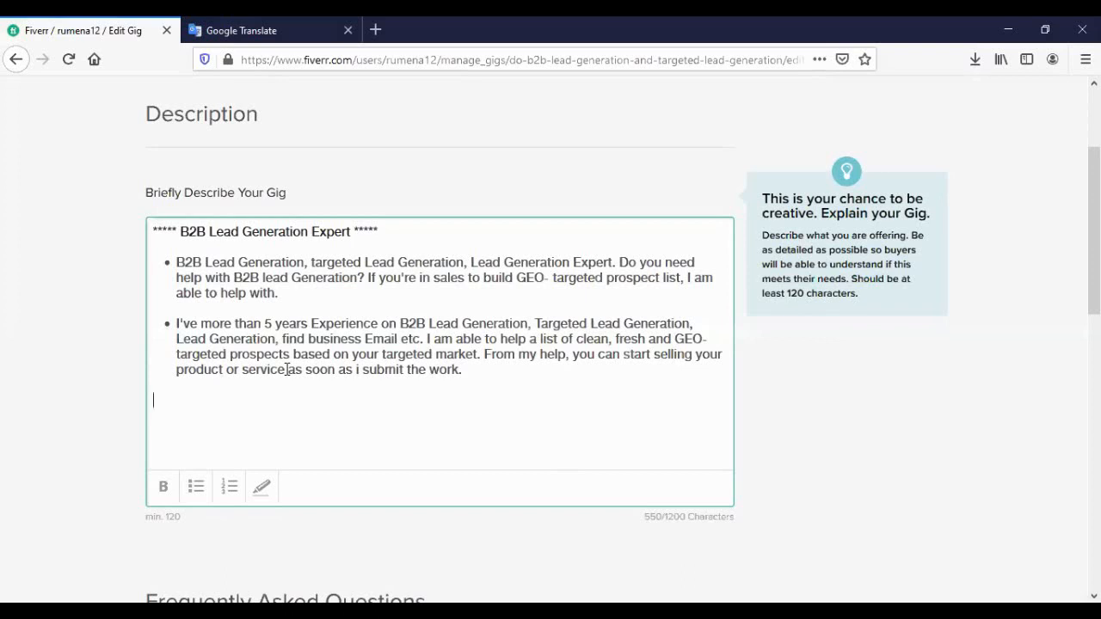
{"action": "type", "text": "I will be need the"}
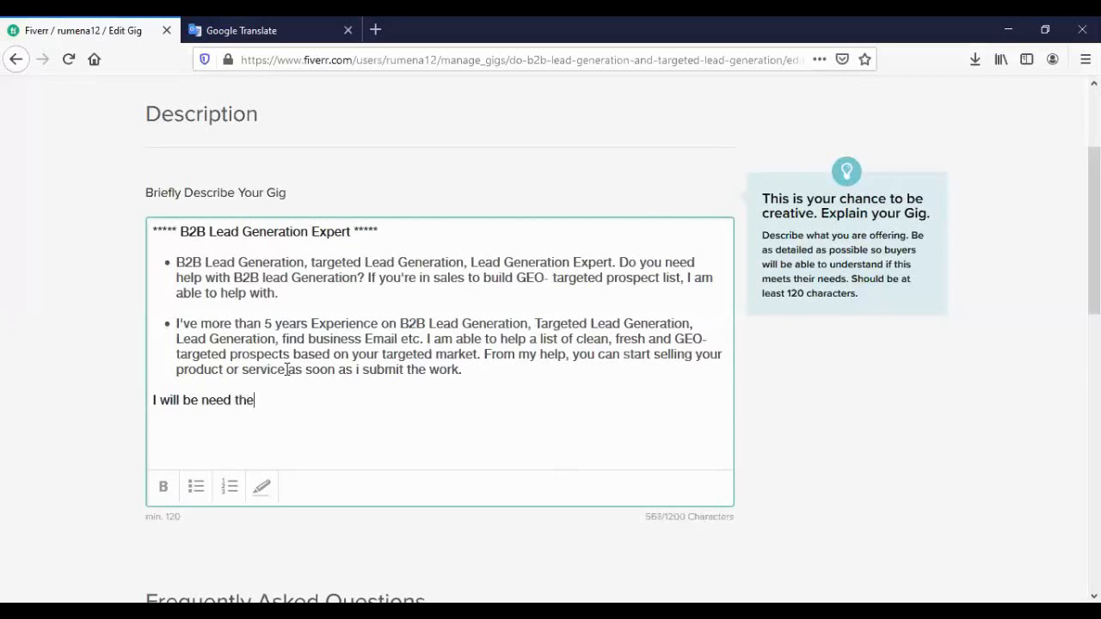
{"action": "type", "text": " following to u"}
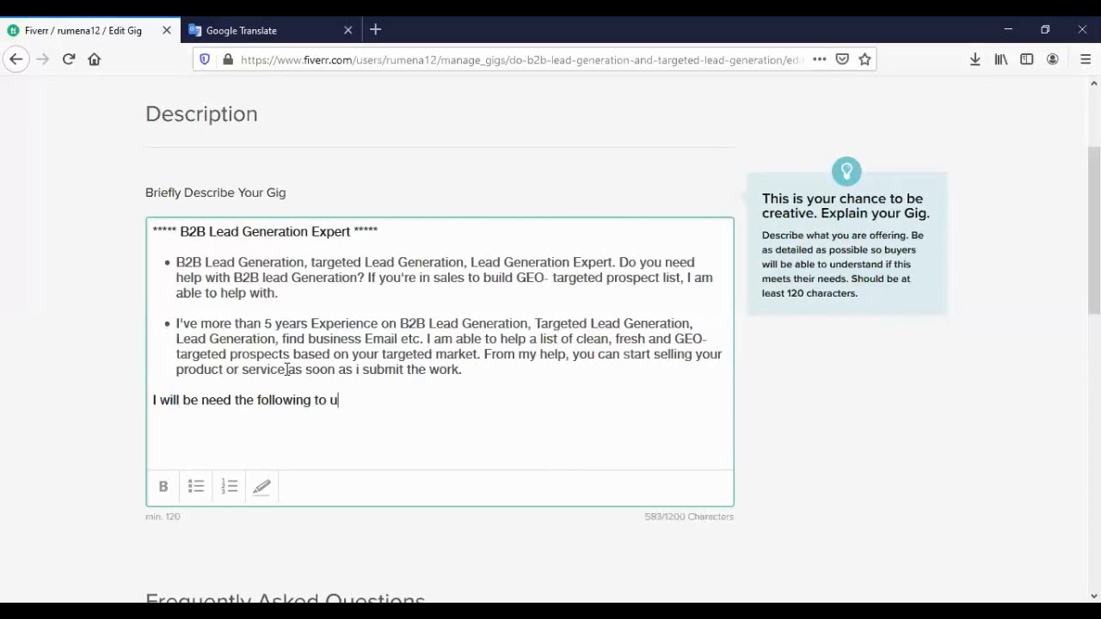
{"action": "type", "text": "nderstand yo"}
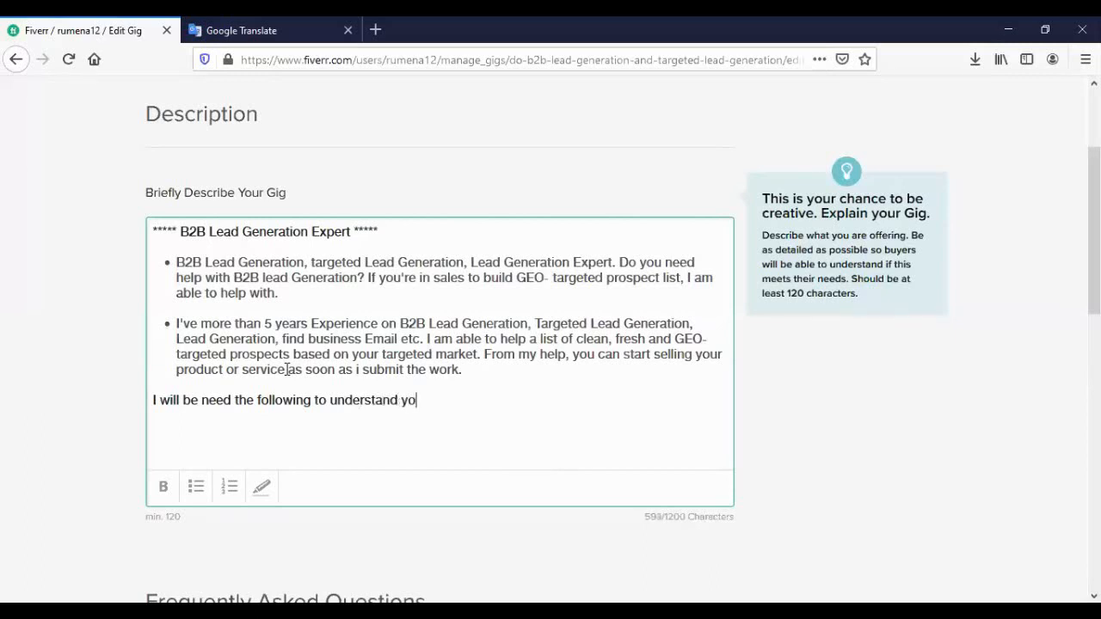
{"action": "type", "text": "ur needs:"}
{"action": "key", "text": "Return"}
- Highlight the "I will be need the following to understand your needs:" line and start a new line without highlighting below it
{"action": "left_click_drag", "start_coordinate": [481, 407], "coordinate": [151, 400]}
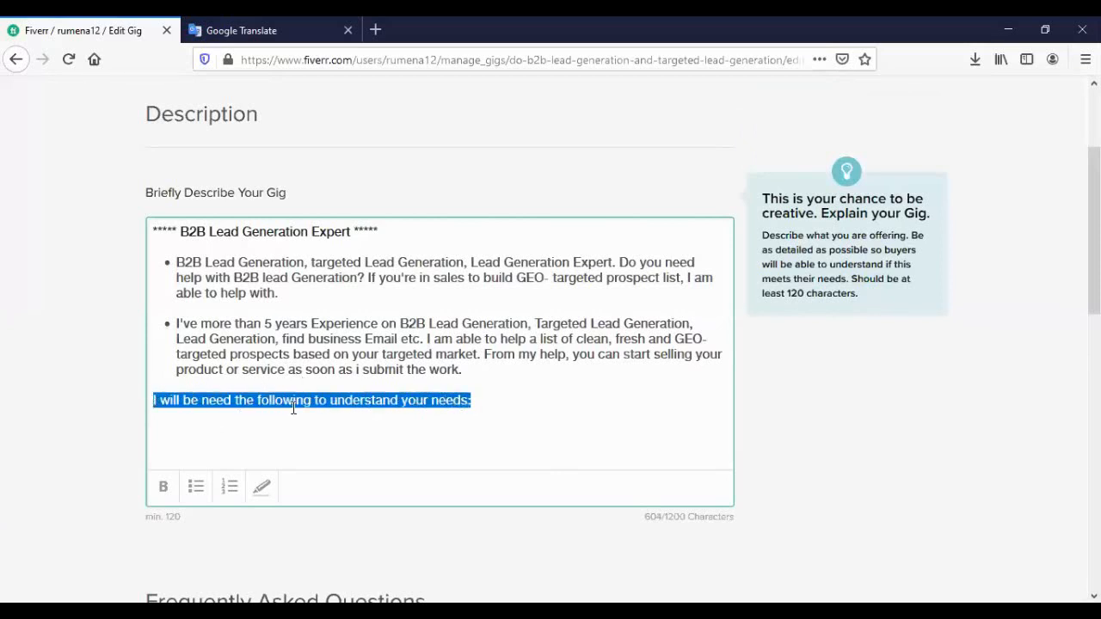
{"action": "left_click", "coordinate": [262, 490]}
{"action": "left_click", "coordinate": [482, 402]}
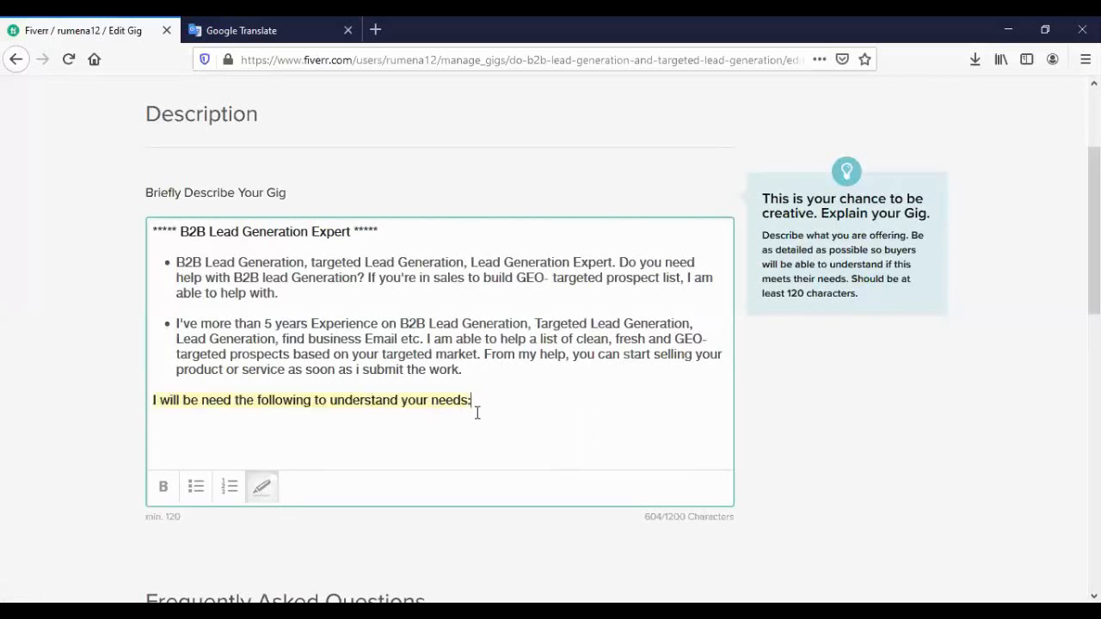
{"action": "key", "text": "Return"}
{"action": "left_click", "coordinate": [262, 489]}
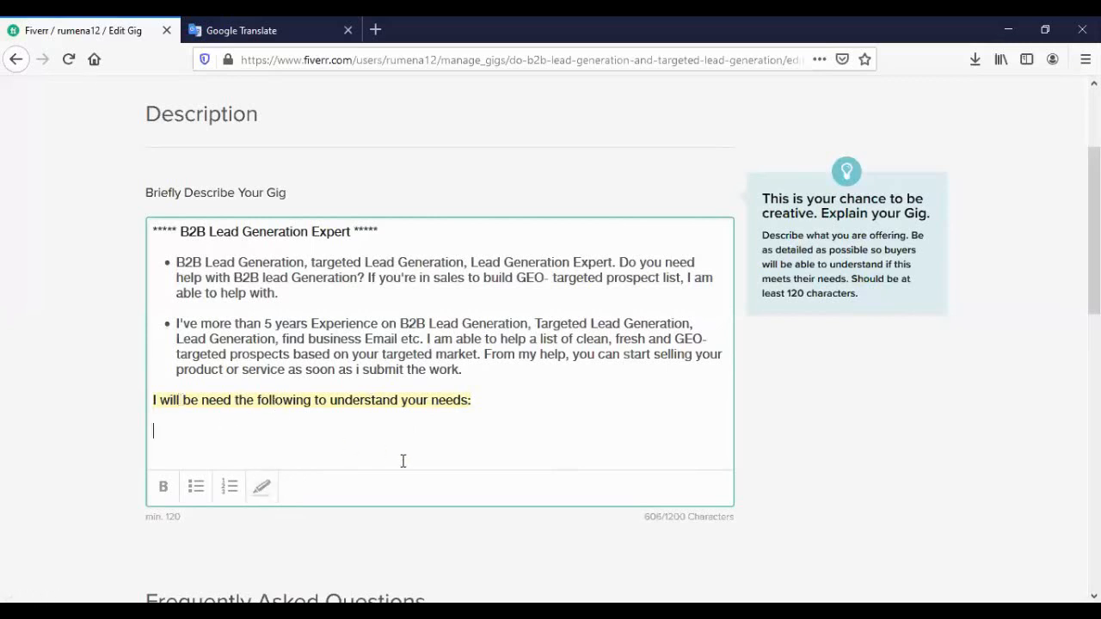
- Start a bullet list below the highlighted line with the item "Targeted Industry ( e.g. Restaurant, Real Estate, IT )", correcting its spelling
{"action": "left_click", "coordinate": [197, 488]}
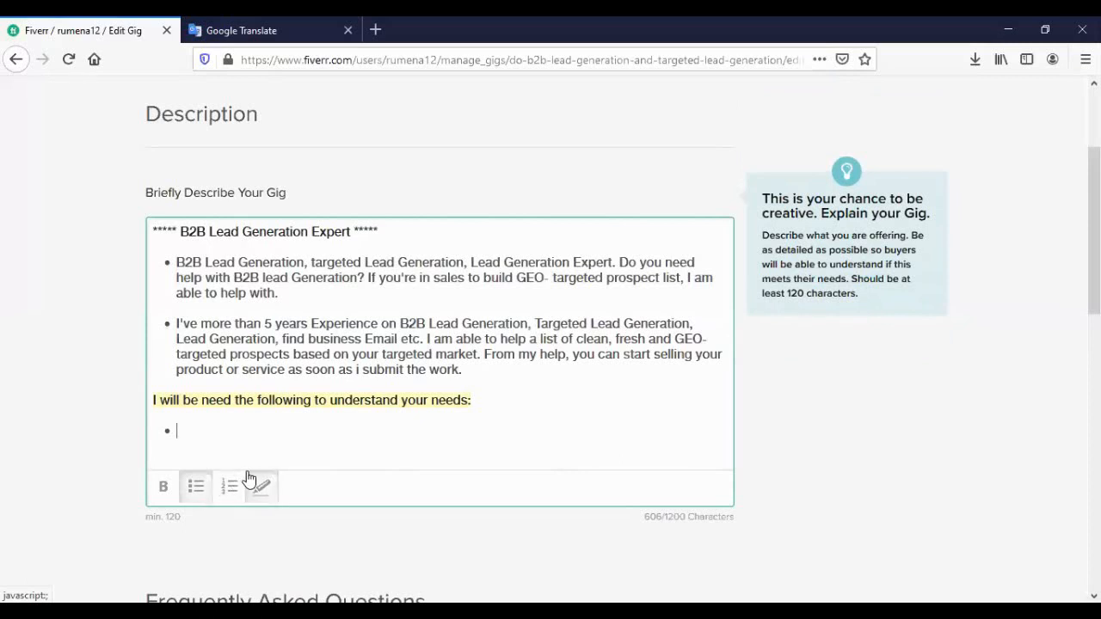
{"action": "type", "text": "Targeted In"}
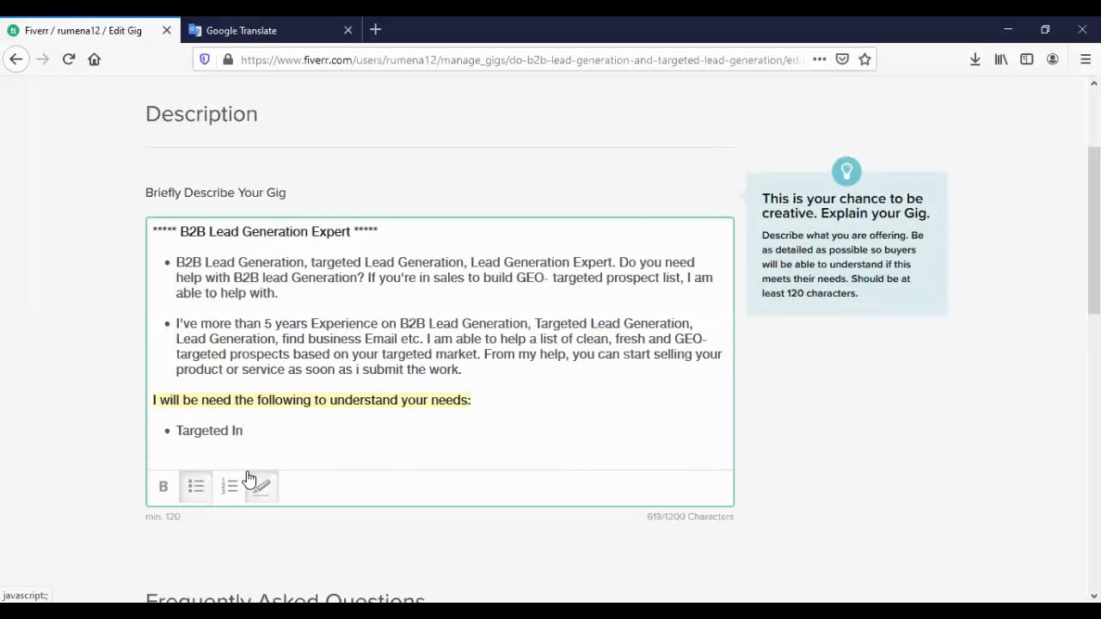
{"action": "type", "text": "dustry ( e.g. Rest"}
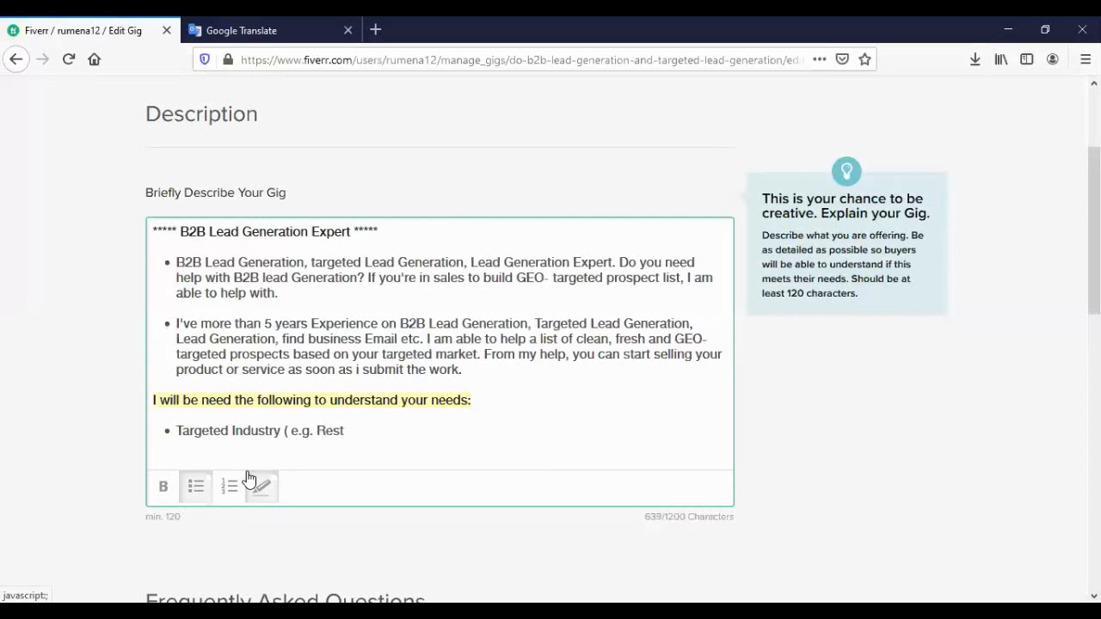
{"action": "type", "text": "u"}
{"action": "key", "text": "BackSpace"}
{"action": "type", "text": "aurant, Real Ea"}
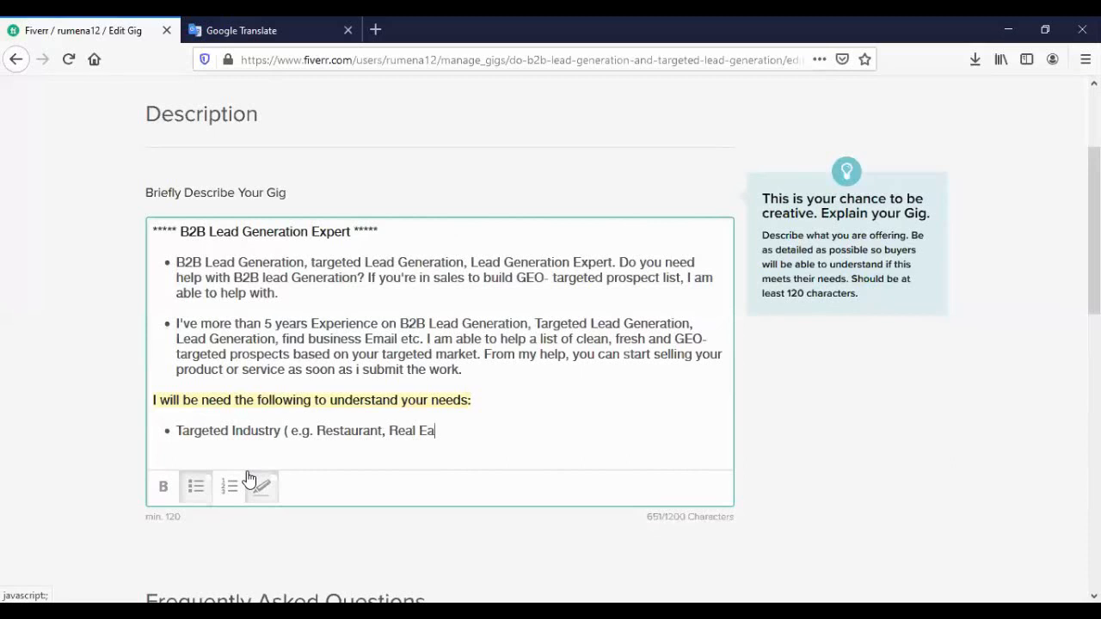
{"action": "type", "text": "tate, IT)"}
{"action": "key", "text": "Left"}
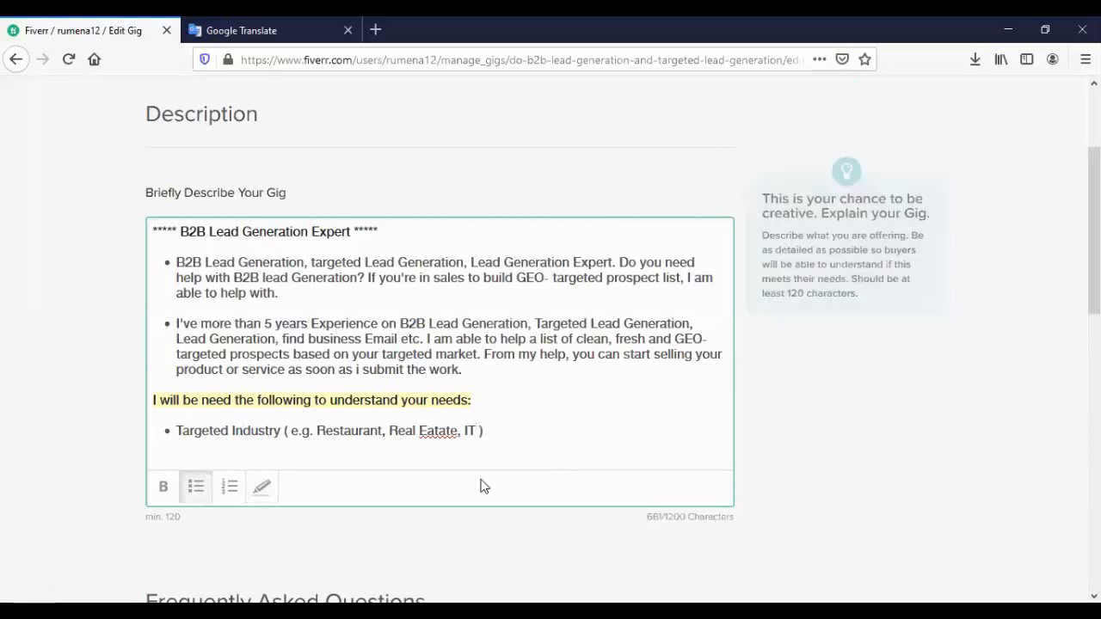
{"action": "right_click", "coordinate": [440, 432]}
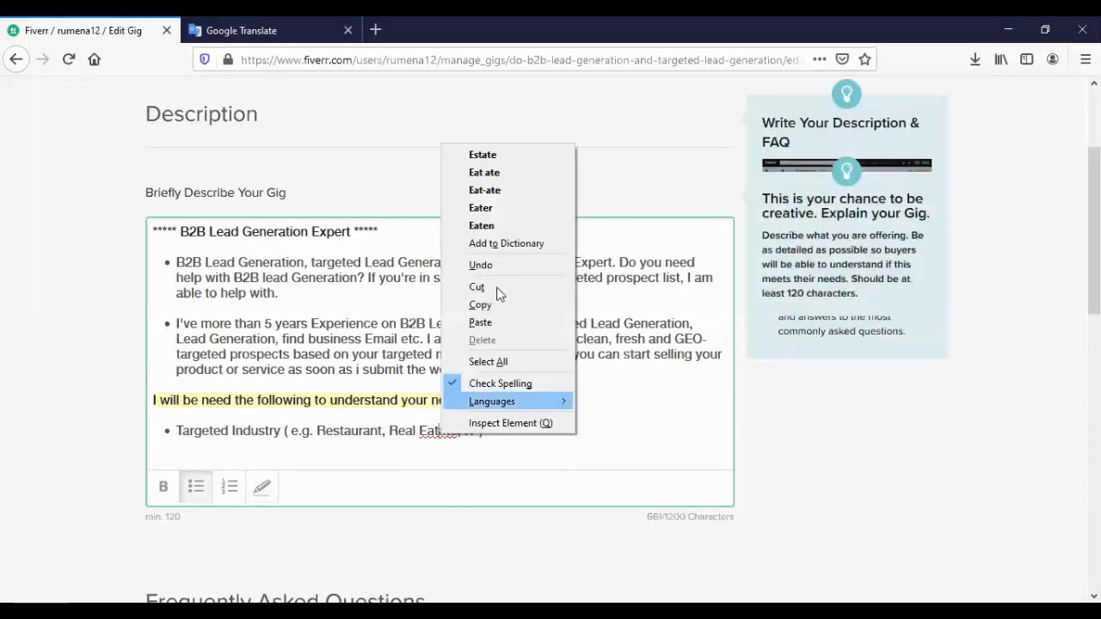
{"action": "left_click", "coordinate": [506, 158]}
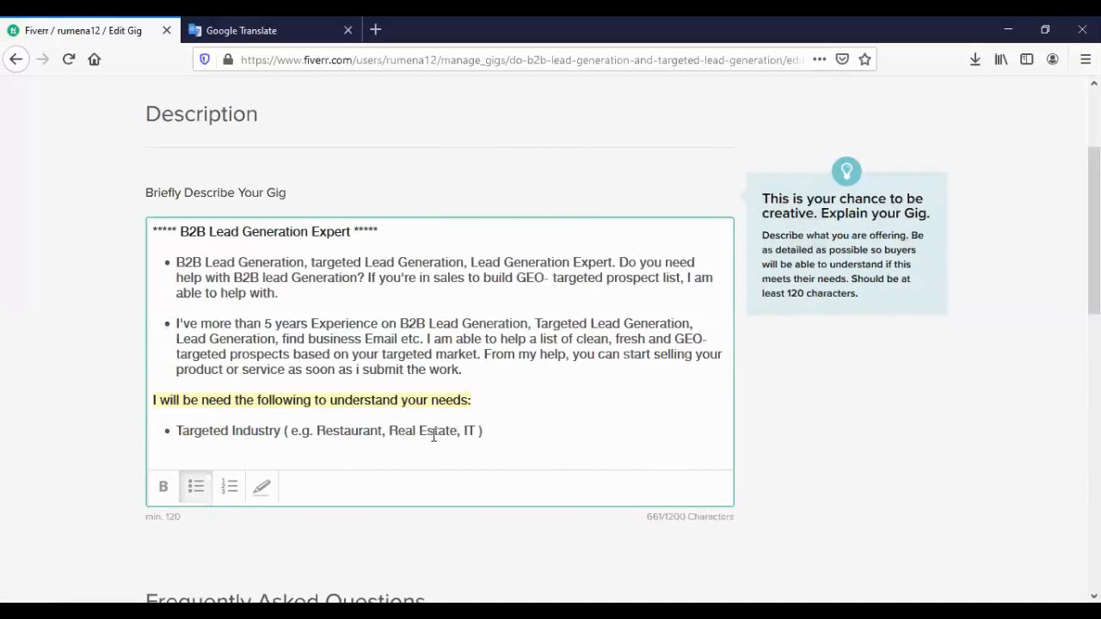
{"action": "left_click", "coordinate": [495, 435]}
- Add a second requirement bullet reading "Targeted Employee ( e.g. Owner, Marketing, CTO )" and start a third bullet
{"action": "key", "text": "Return"}
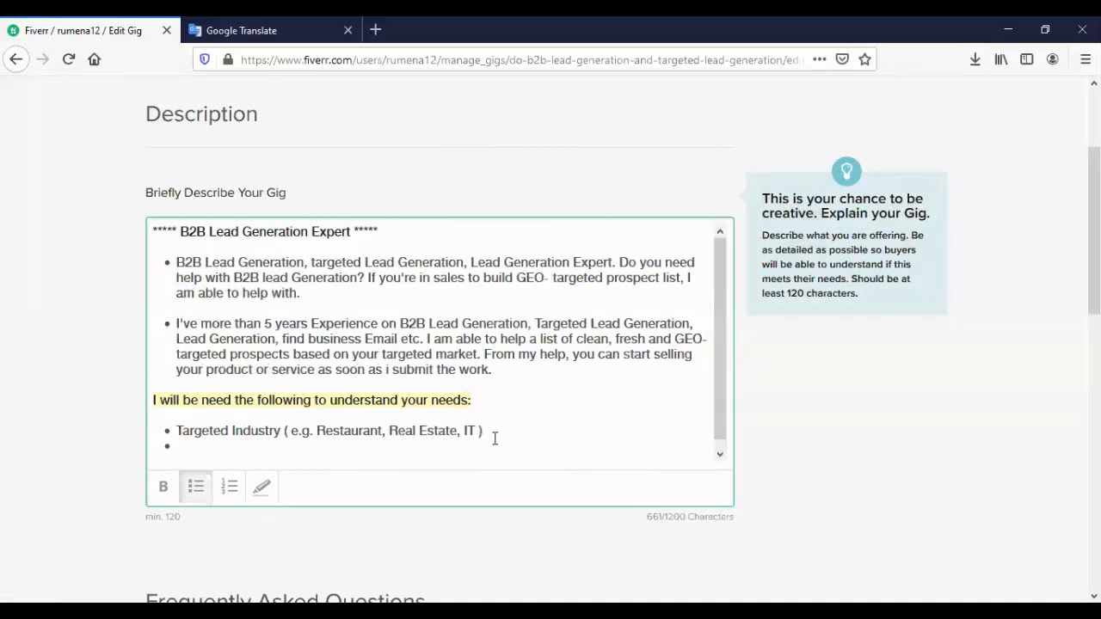
{"action": "type", "text": "Targeted Em"}
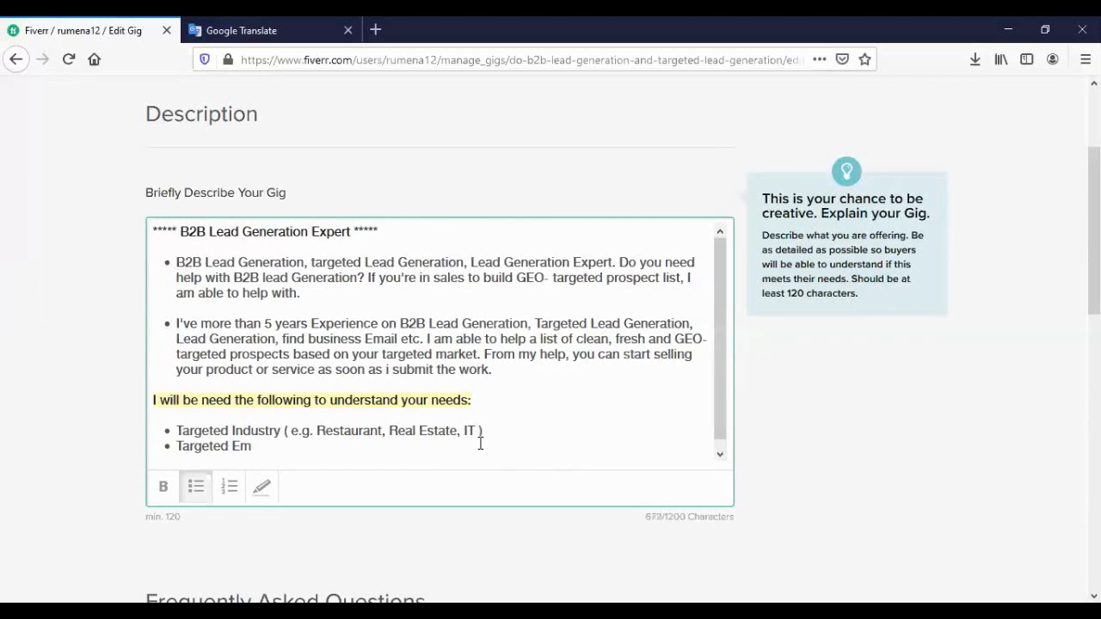
{"action": "type", "text": "ployee ("}
{"action": "key", "text": "BackSpace"}
{"action": "type", "text": "e.g. Ow"}
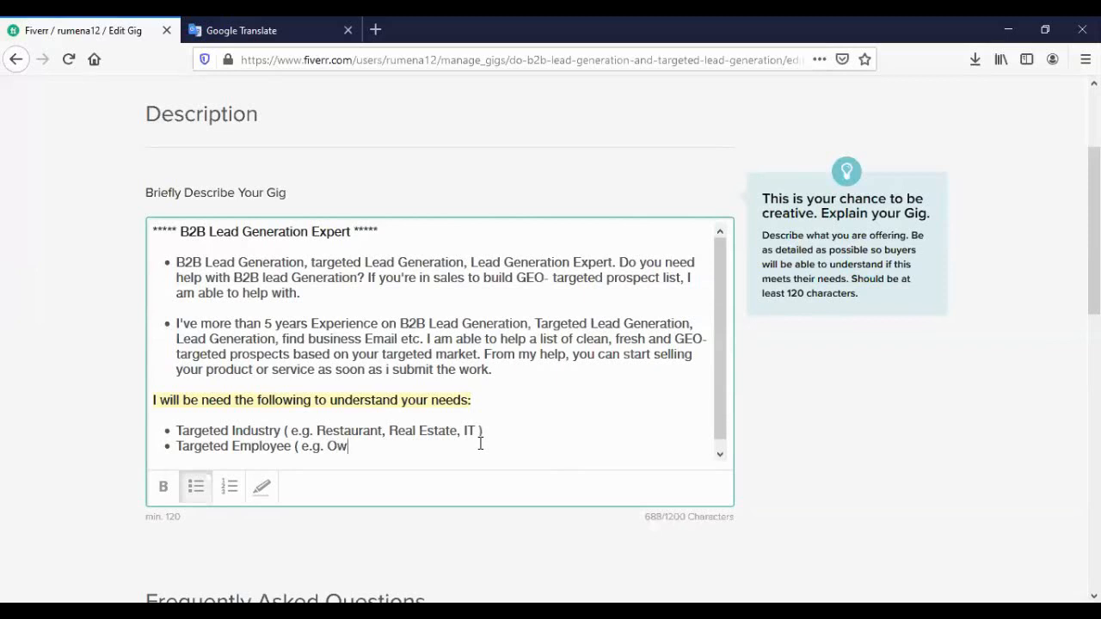
{"action": "type", "text": "ner, Marketing"}
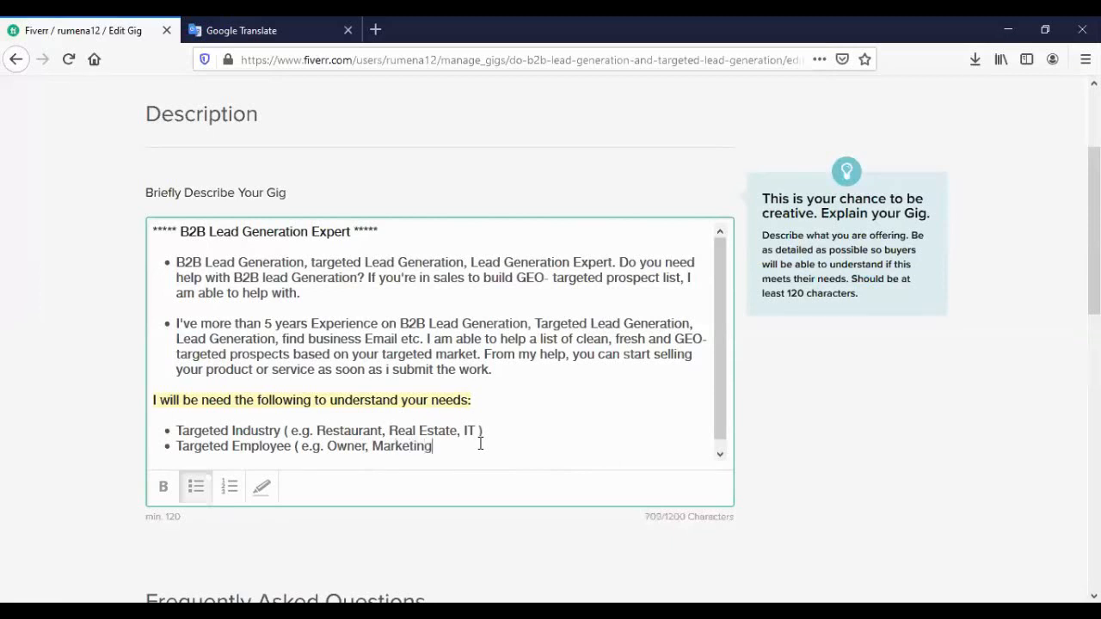
{"action": "type", "text": ", CTO )"}
{"action": "key", "text": "Return"}
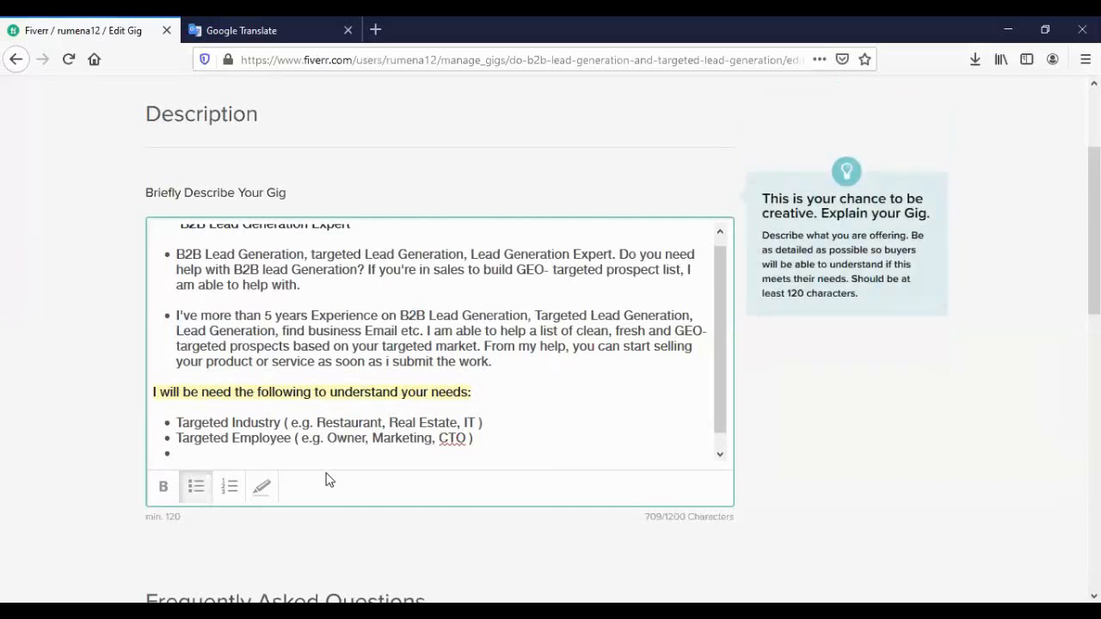
{"action": "scroll", "coordinate": [534, 426], "scroll_direction": "up", "scroll_amount": 1}
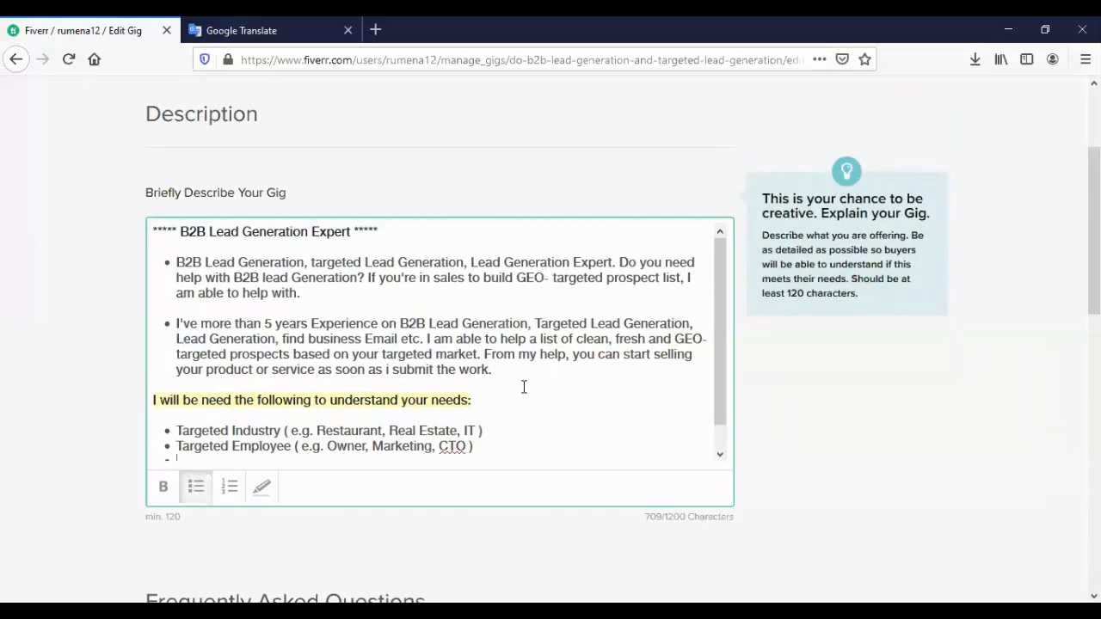
{"action": "left_click_drag", "start_coordinate": [492, 370], "coordinate": [156, 225]}
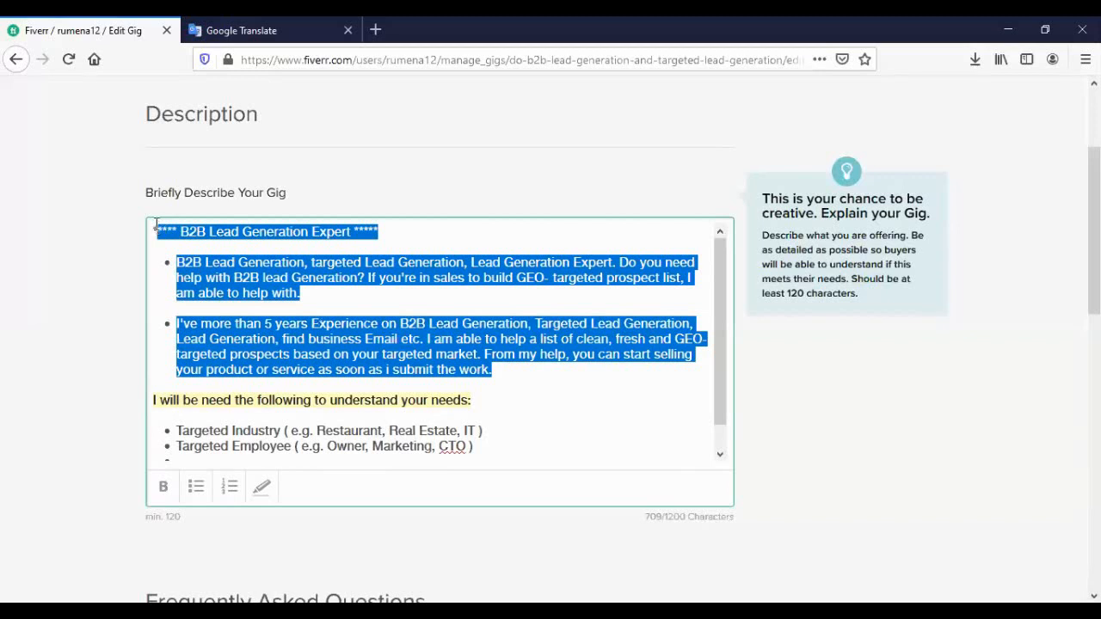
{"action": "left_click", "coordinate": [590, 431]}
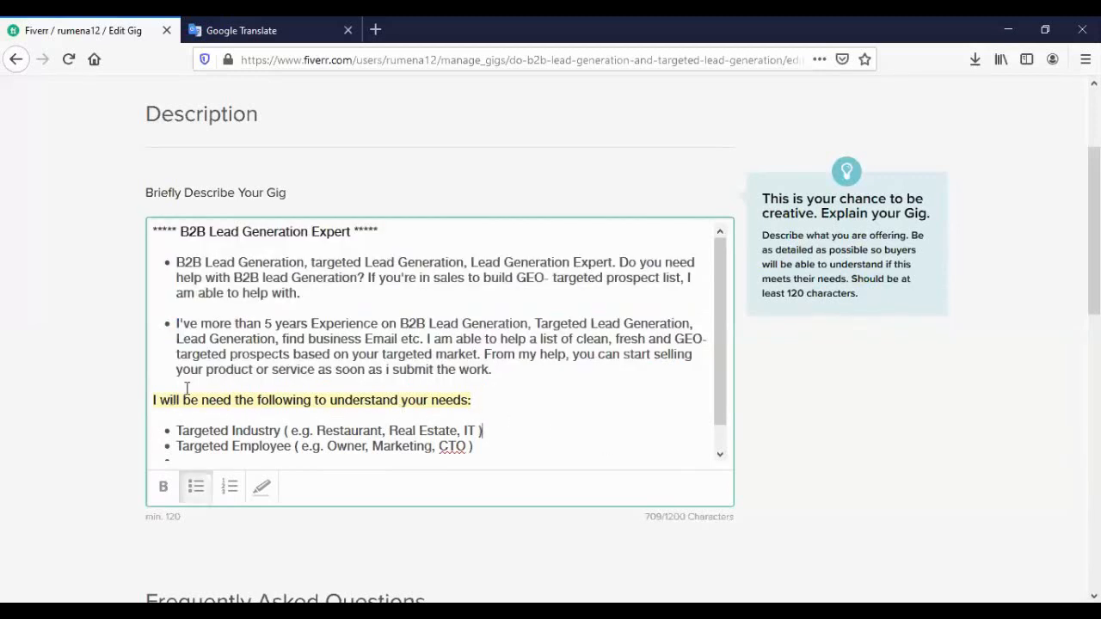
{"action": "left_click_drag", "start_coordinate": [155, 398], "coordinate": [459, 426]}
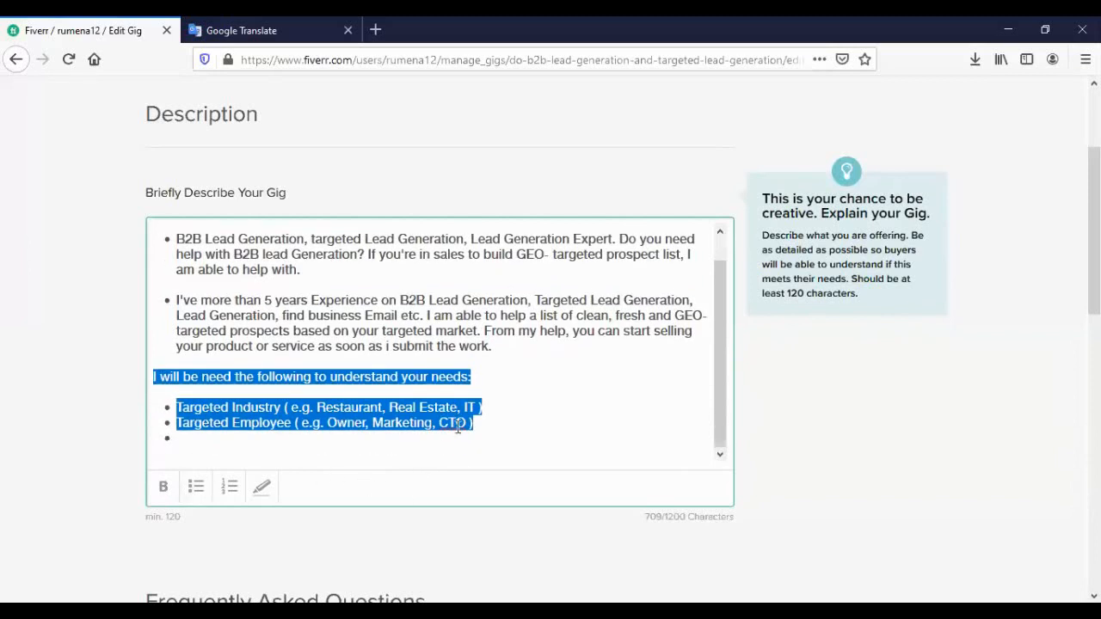
{"action": "left_click", "coordinate": [473, 422]}
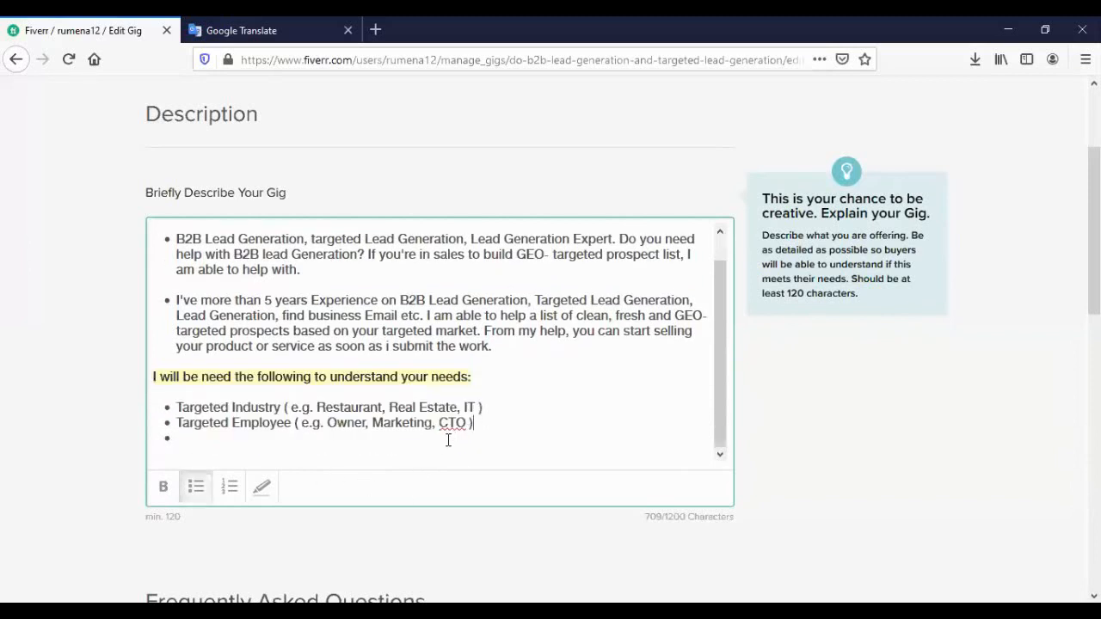
{"action": "left_click", "coordinate": [315, 448]}
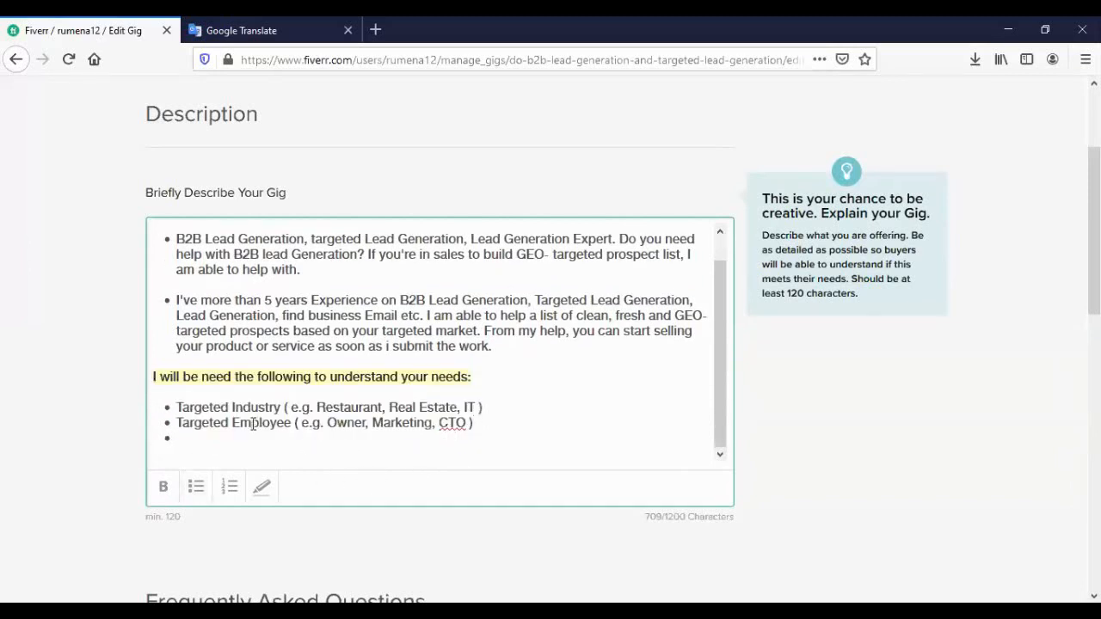
- Fill the empty third requirement bullet with "Targeted Location ( Country or city )"
{"action": "left_click", "coordinate": [184, 436]}
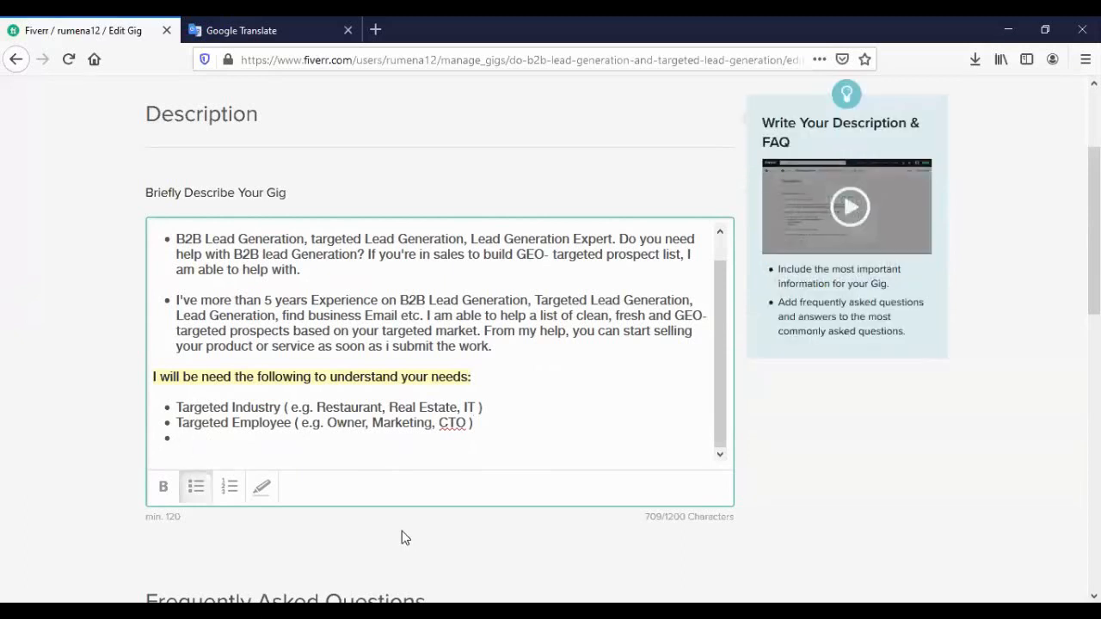
{"action": "type", "text": "Targeted Location"}
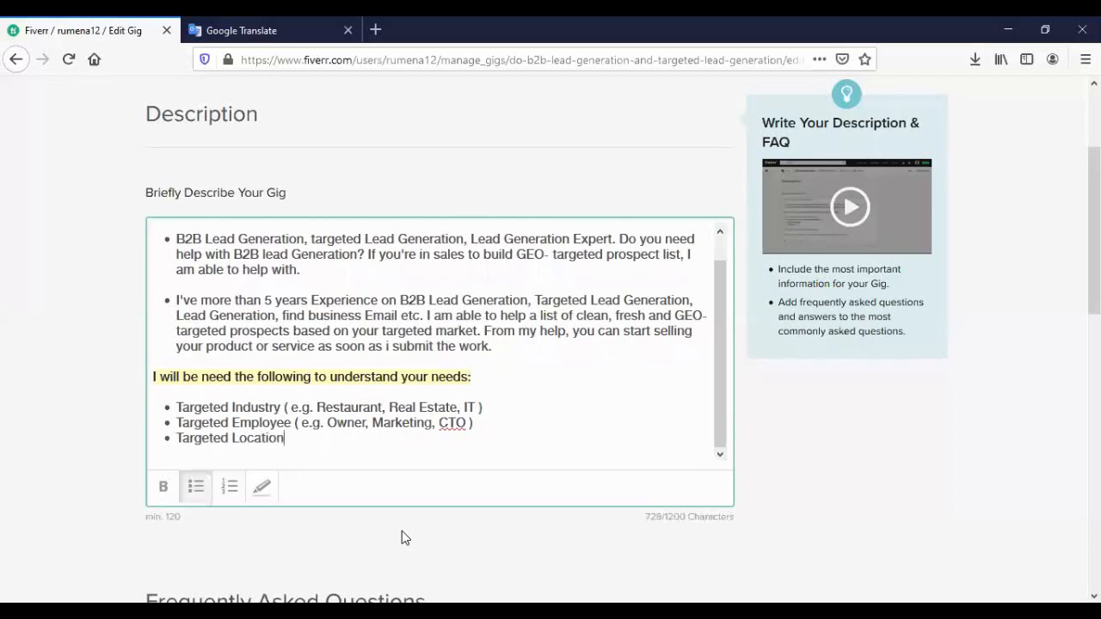
{"action": "type", "text": " ( Country or c"}
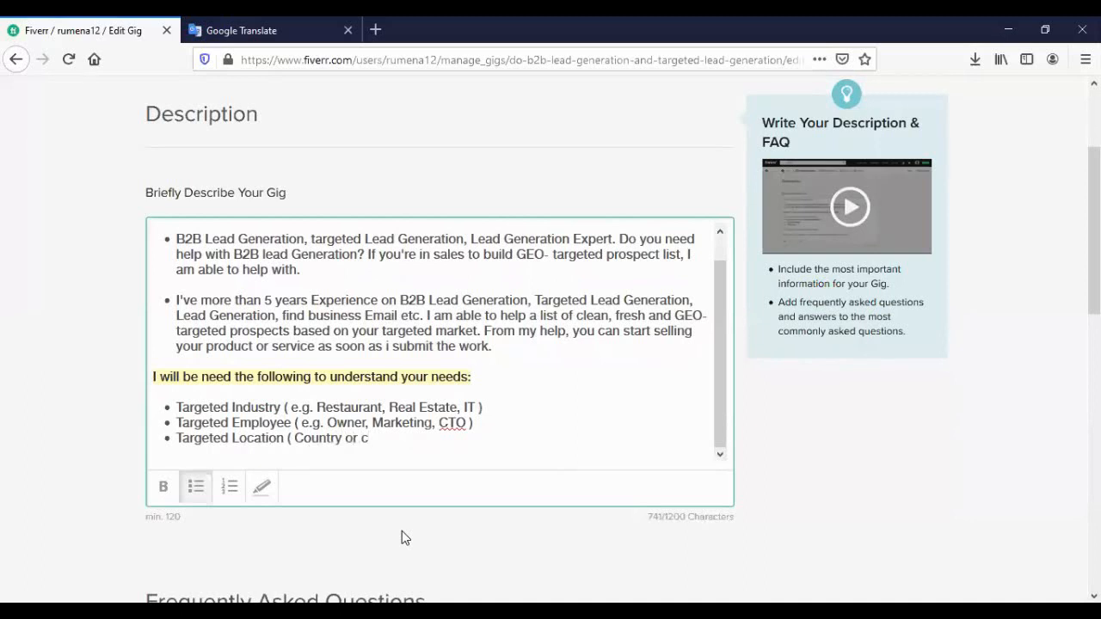
{"action": "type", "text": "ity )"}
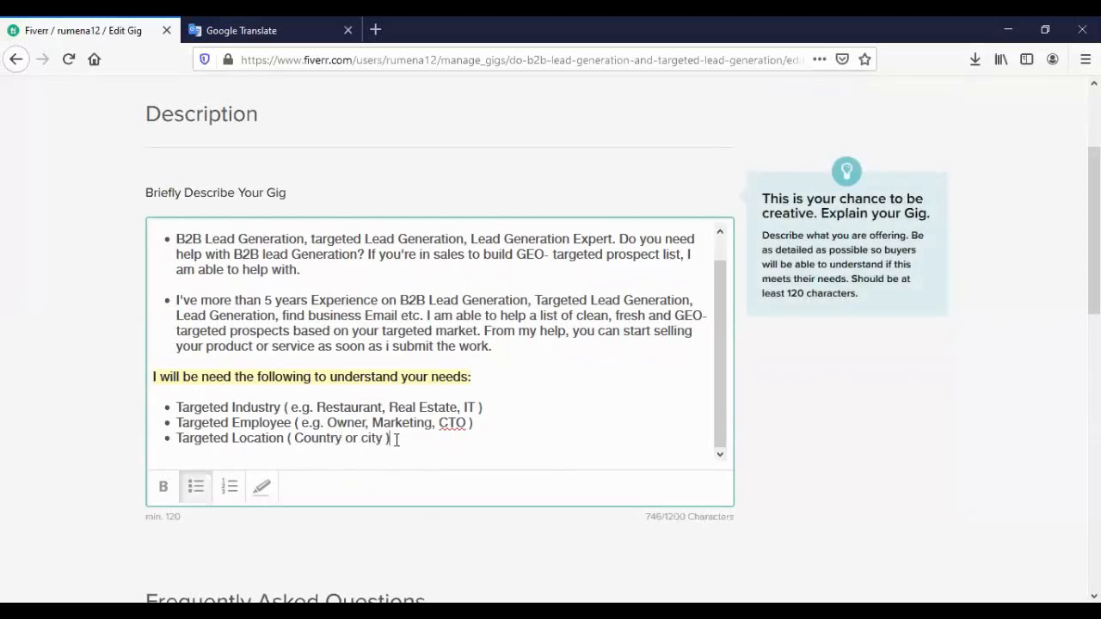
{"action": "scroll", "coordinate": [362, 422], "scroll_direction": "up", "scroll_amount": 1}
{"action": "scroll", "coordinate": [422, 435], "scroll_direction": "down", "scroll_amount": 1}
- End the bullet list and write "I will Research and collect leads or data from any industry" as an unbulleted line, correcting the spelling of "industry"
{"action": "key", "text": "Return"}
{"action": "key", "text": "Return"}
{"action": "scroll", "coordinate": [336, 461], "scroll_direction": "down", "scroll_amount": 4}
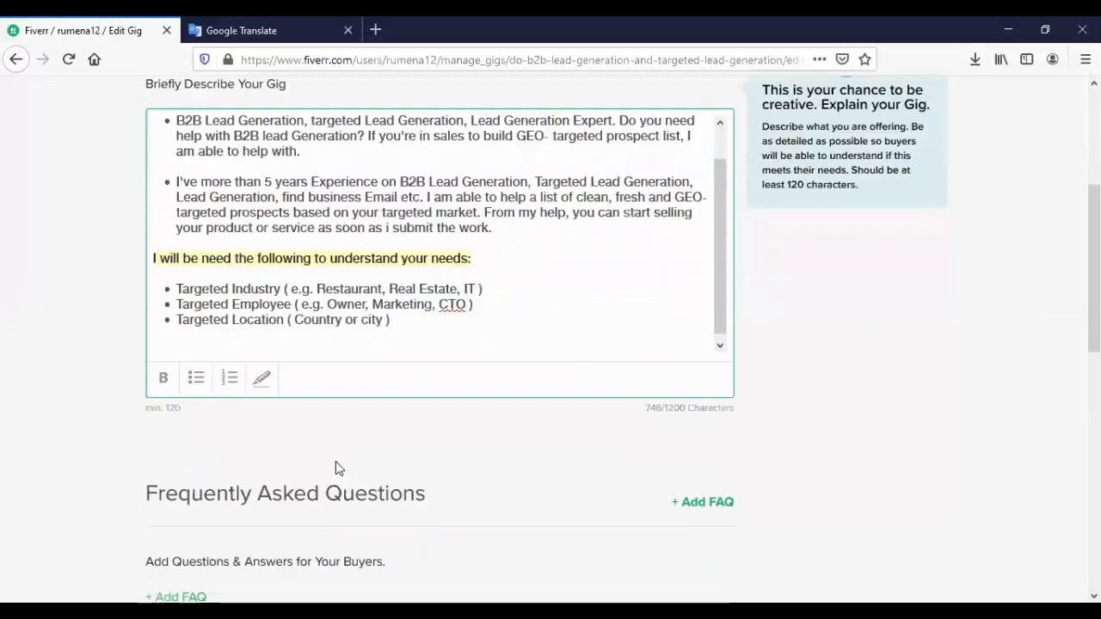
{"action": "key", "text": "Return"}
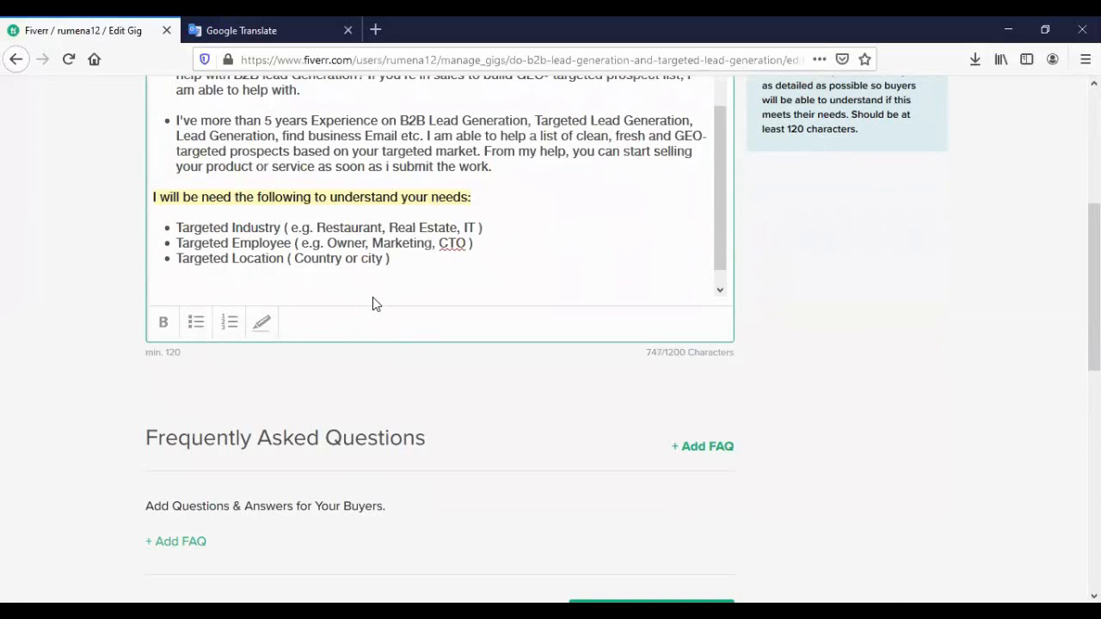
{"action": "type", "text": "I will Research"}
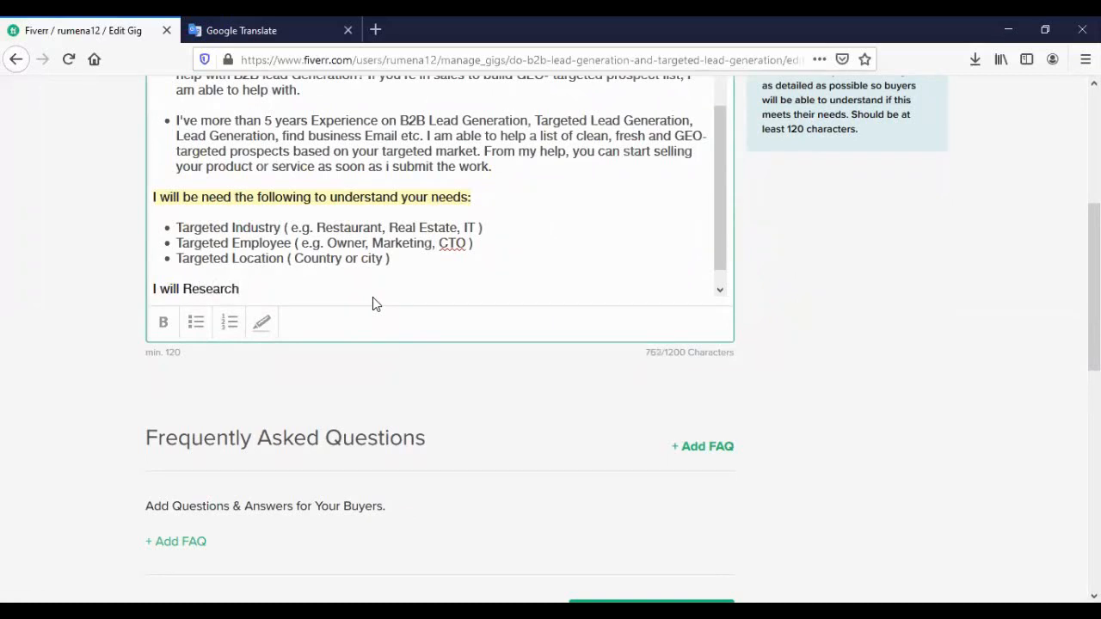
{"action": "type", "text": " and collect lea"}
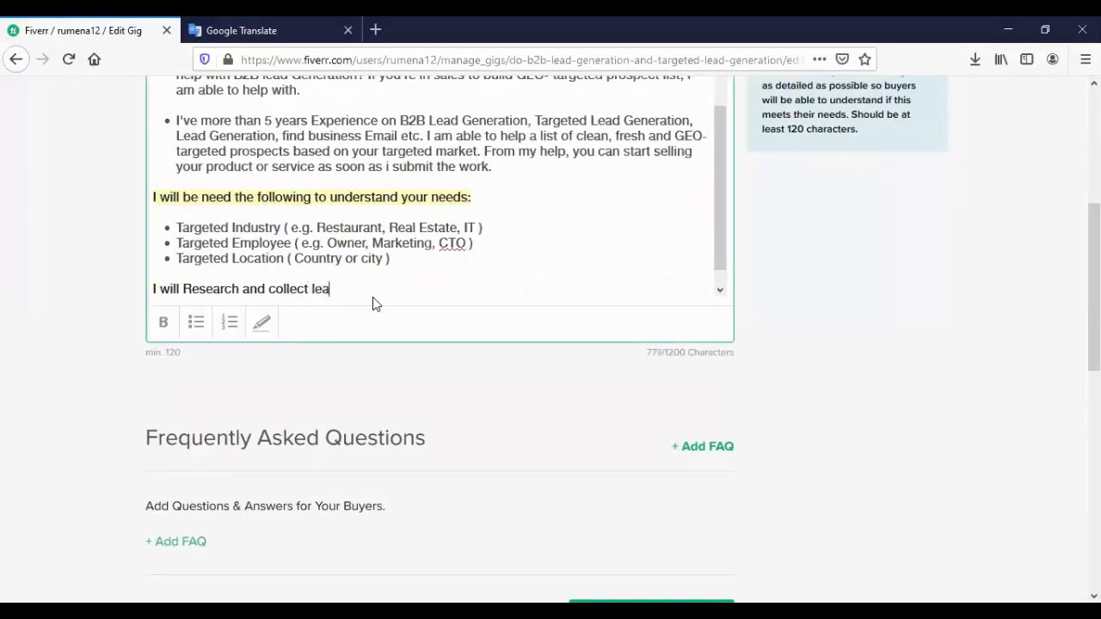
{"action": "type", "text": "ds or data from any ind"}
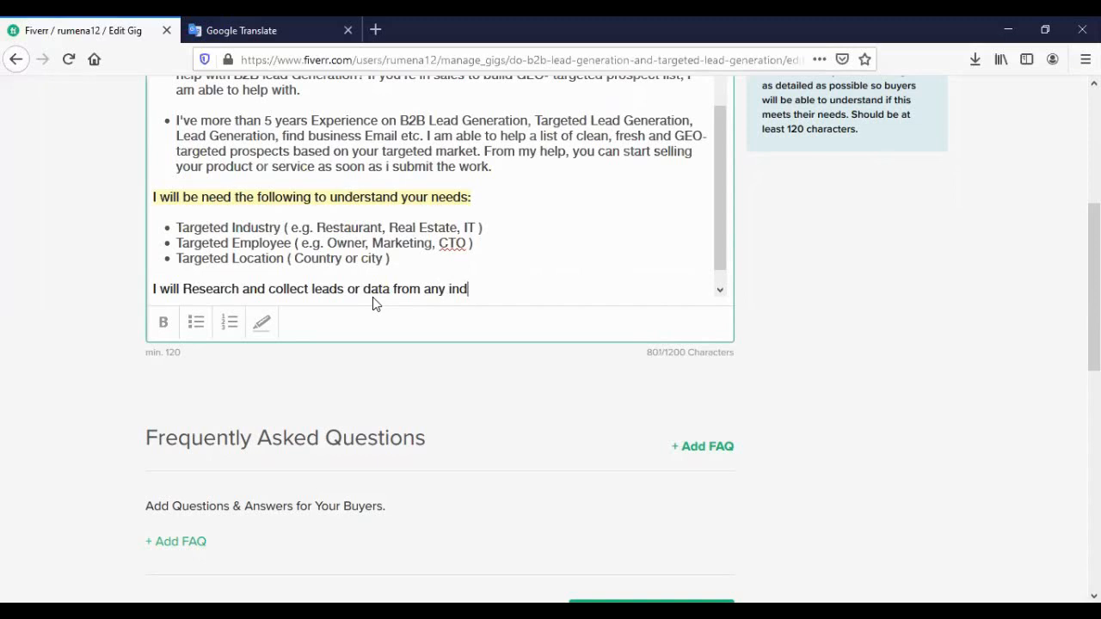
{"action": "type", "text": "uatry"}
{"action": "right_click", "coordinate": [454, 290]}
{"action": "left_click", "coordinate": [494, 298]}
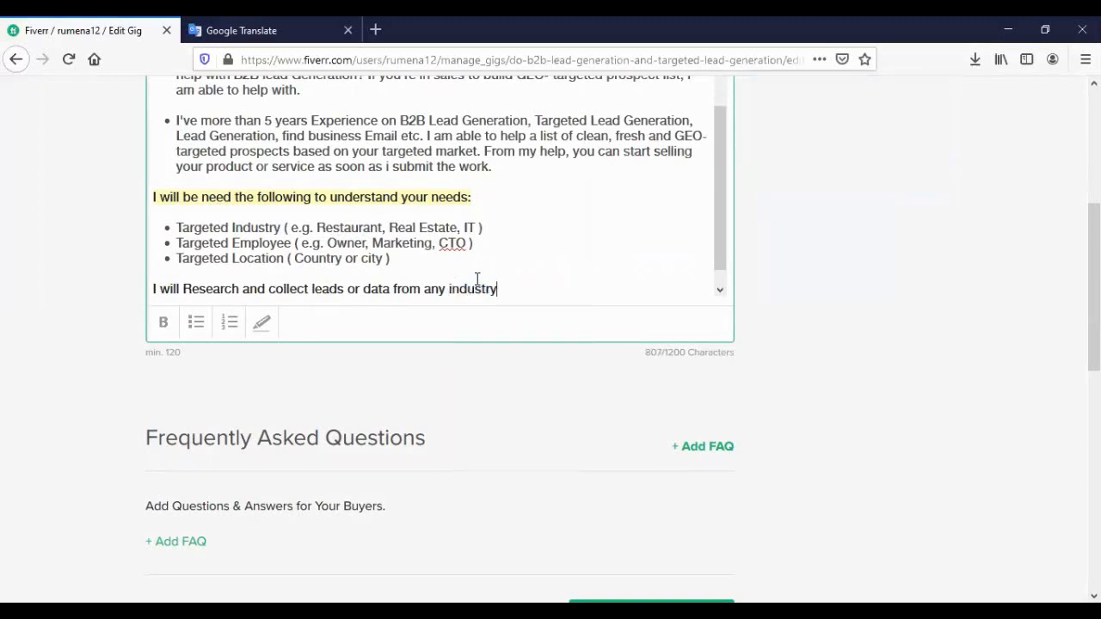
- Complete the unbulleted sentence with "and refine them based on your provide requirements." after "from any industry"
{"action": "type", "text": "Research and collect leads or data from any industry "}
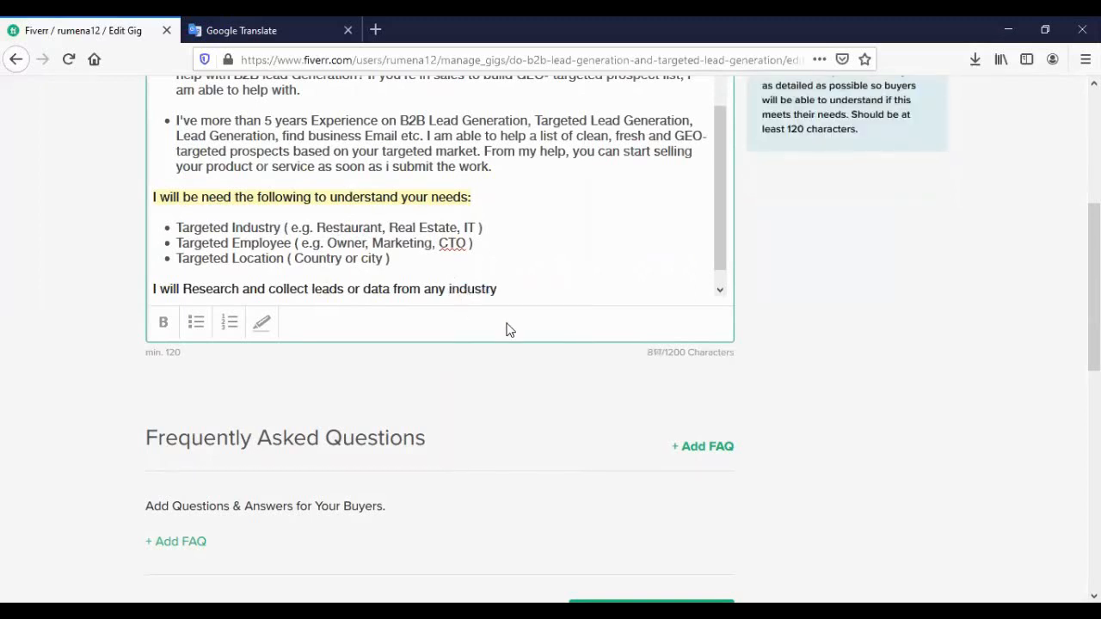
{"action": "type", "text": "and refine them"}
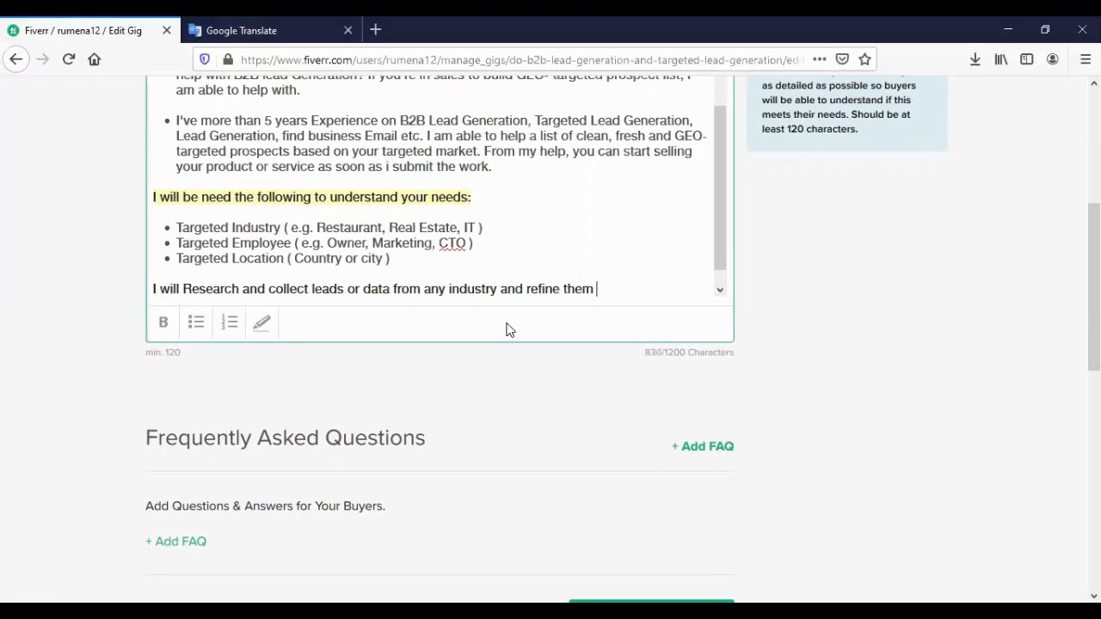
{"action": "type", "text": " based on you"}
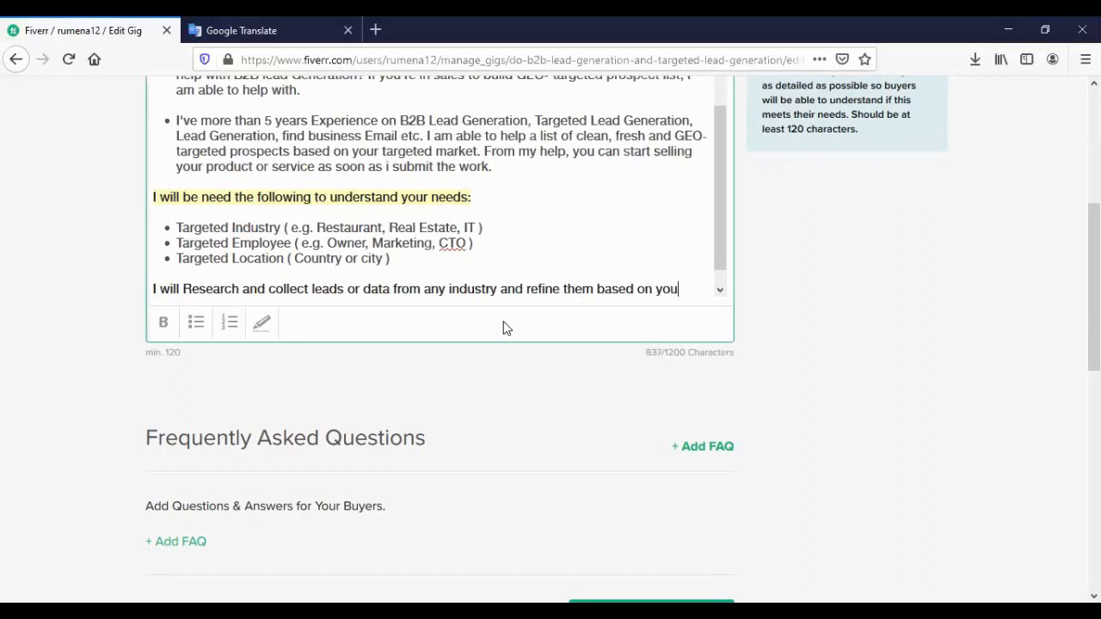
{"action": "type", "text": "r provid"}
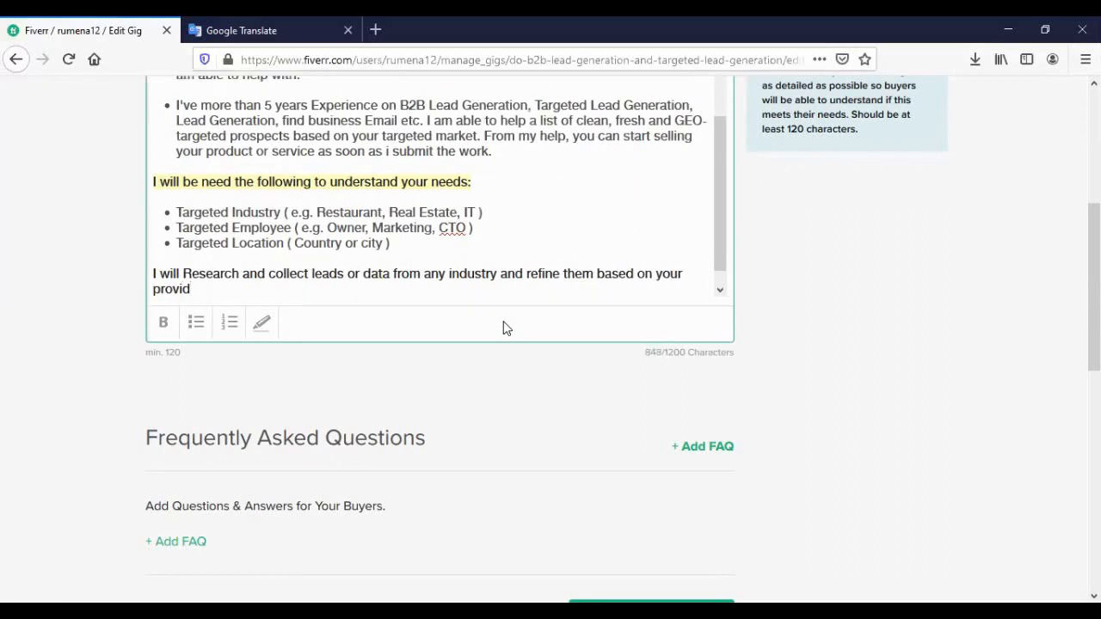
{"action": "type", "text": "e requiremen"}
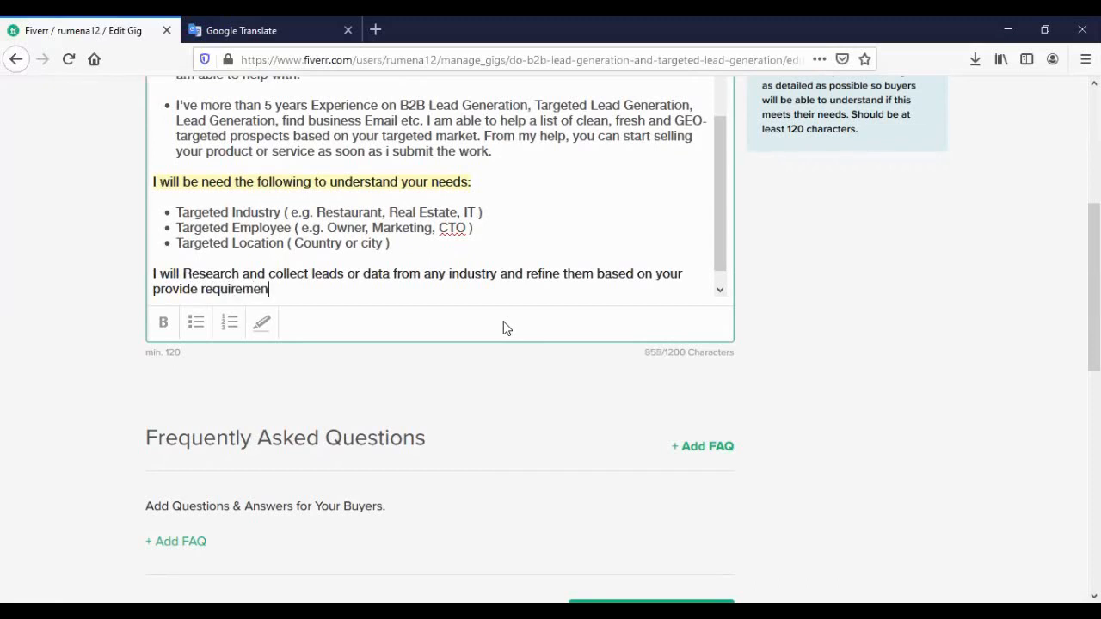
{"action": "type", "text": "ts."}
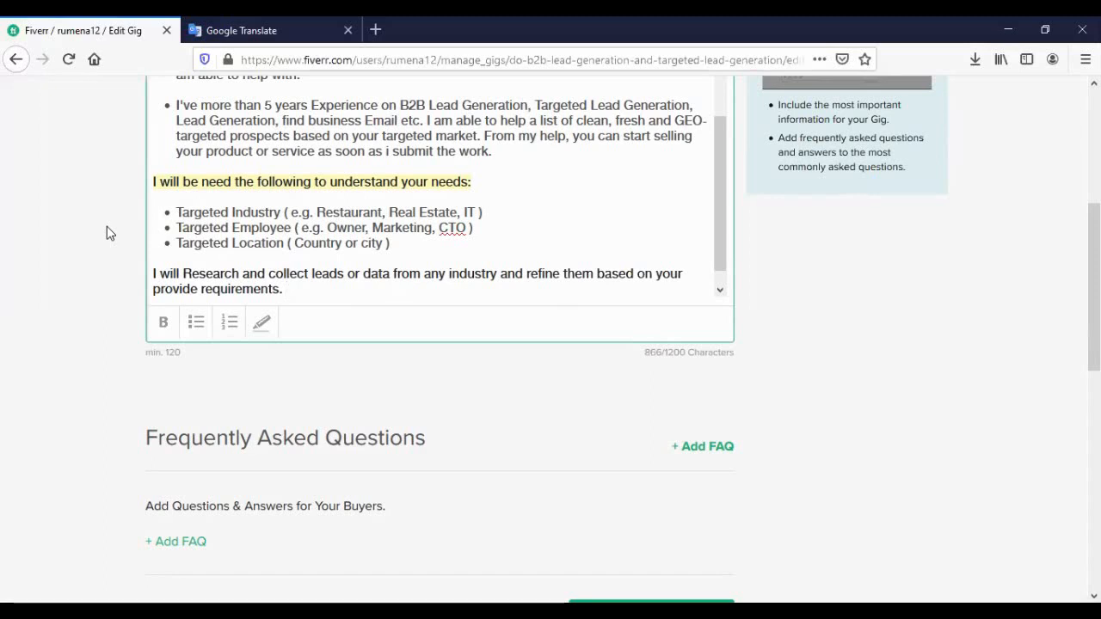
- Continue the research paragraph with "I will use Google, LinkedIn,", correcting the spelling of "LinkedIn"
{"action": "type", "text": "I will use Google"}
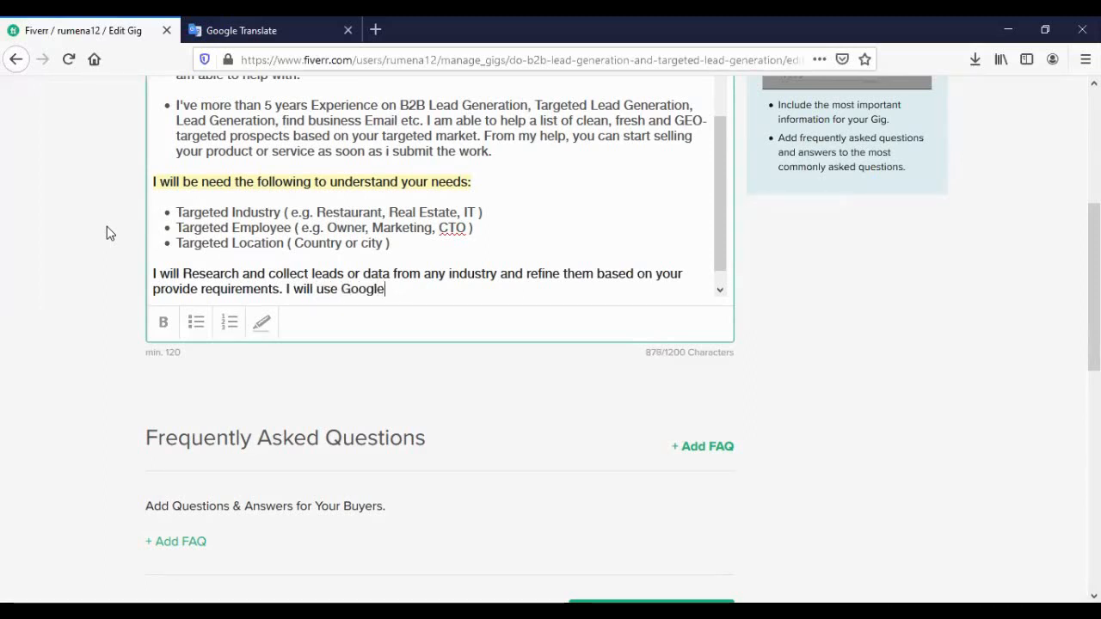
{"action": "type", "text": ", Li"}
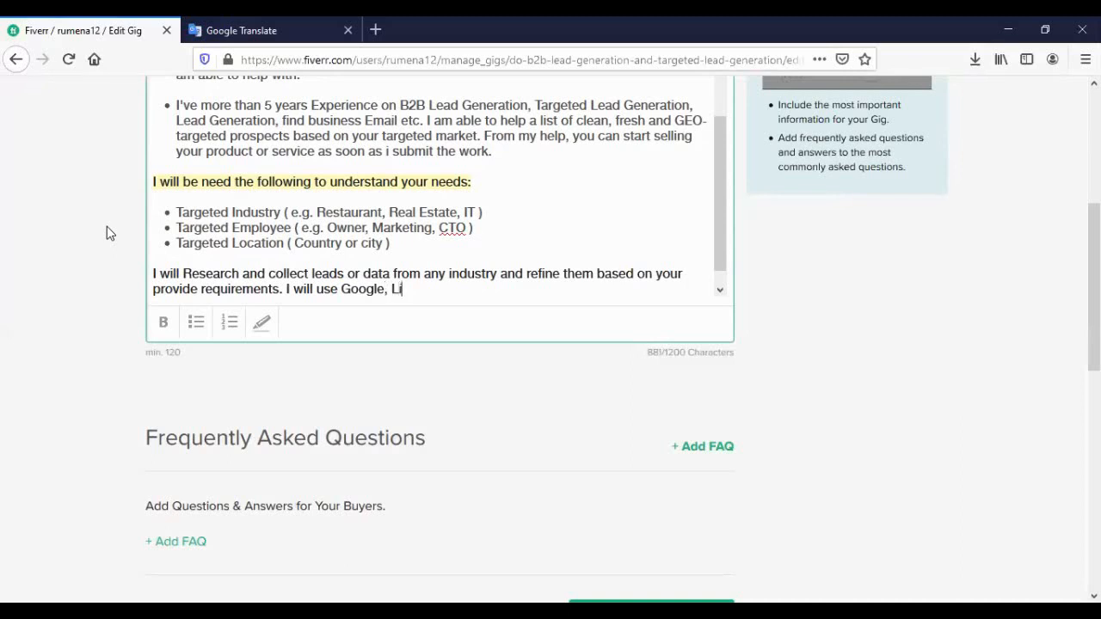
{"action": "type", "text": "nkdine"}
{"action": "key", "text": "BackSpace"}
{"action": "type", "text": ","}
{"action": "right_click", "coordinate": [411, 288]}
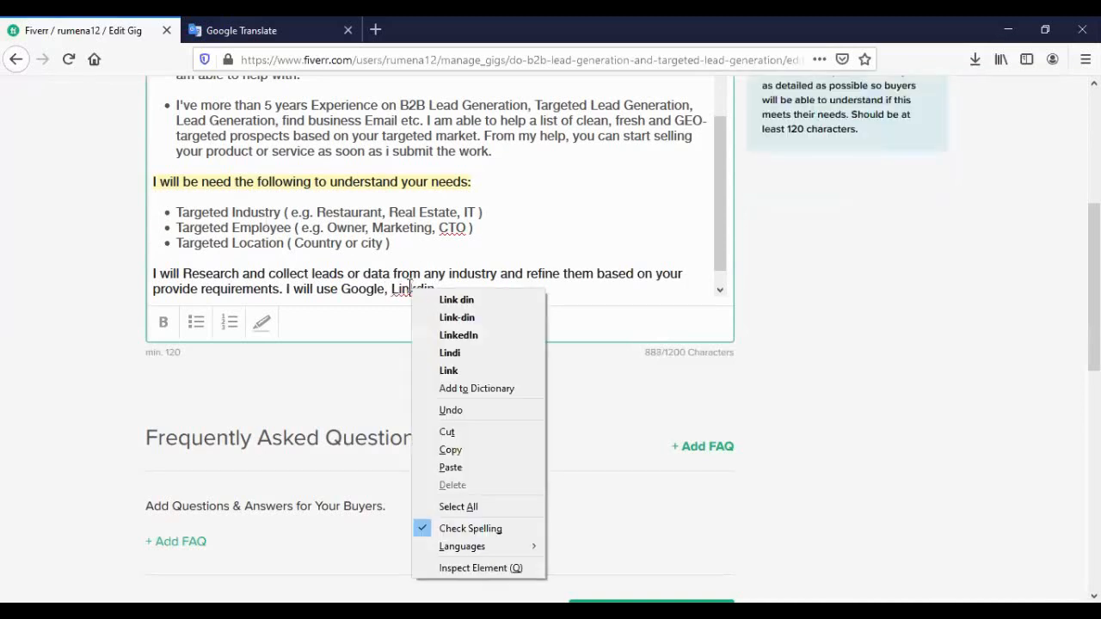
{"action": "left_click", "coordinate": [424, 333]}
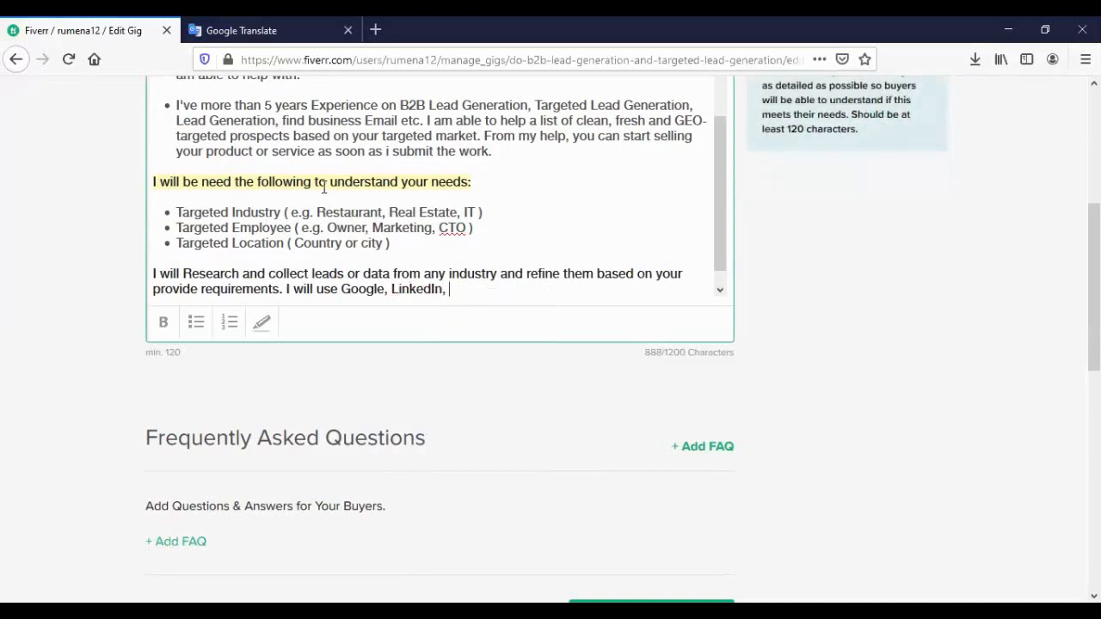
- Add "Facebook,Online directory" after "LinkedIn," in the research paragraph, correcting the spelling of "directory"
{"action": "type", "text": "Facebook,O"}
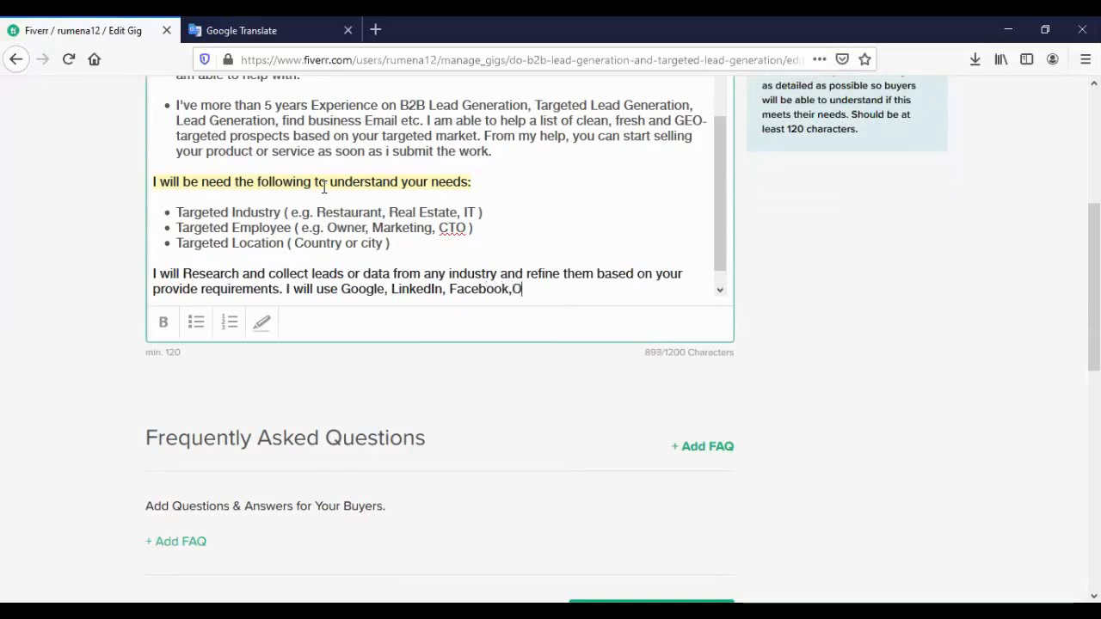
{"action": "type", "text": "nline"}
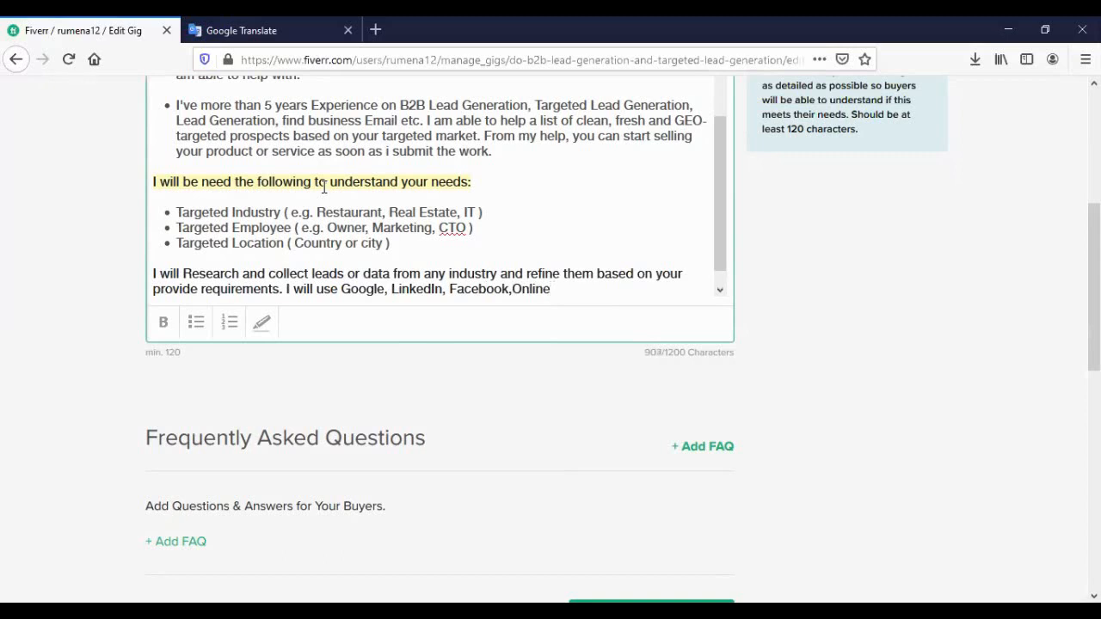
{"action": "type", "text": " dircetoru"}
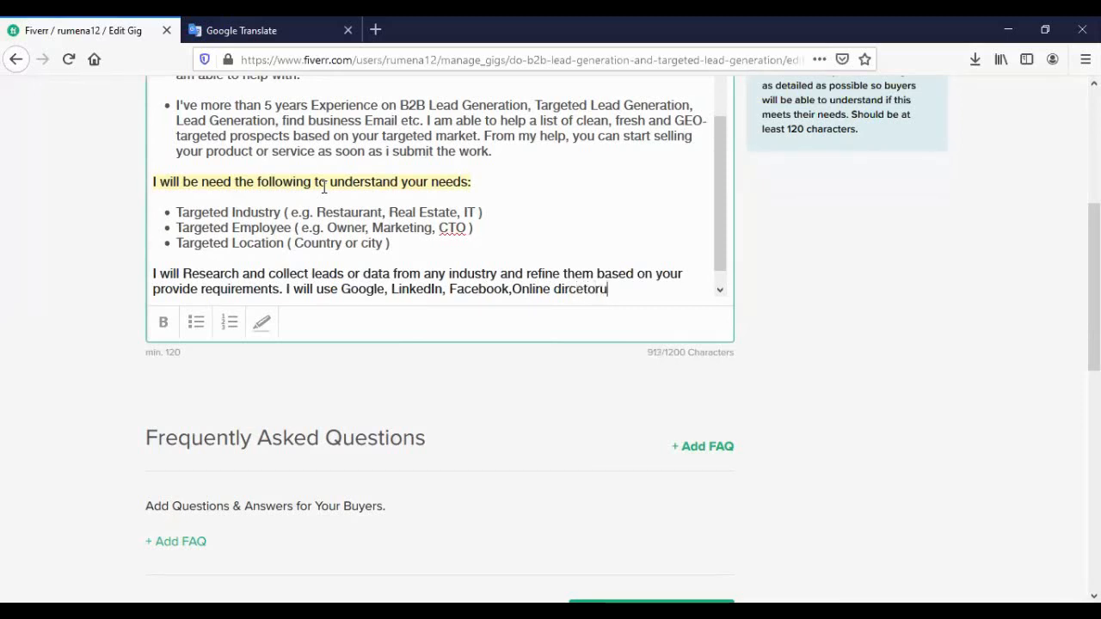
{"action": "key", "text": "BackSpace"}
{"action": "type", "text": "y"}
{"action": "right_click", "coordinate": [576, 291]}
{"action": "left_click", "coordinate": [602, 303]}
- Complete the sentence with "to build your targeted B2B Leads .", fixing the misspelled "your", and leave empty lines below it
{"action": "type", "text": "to build"}
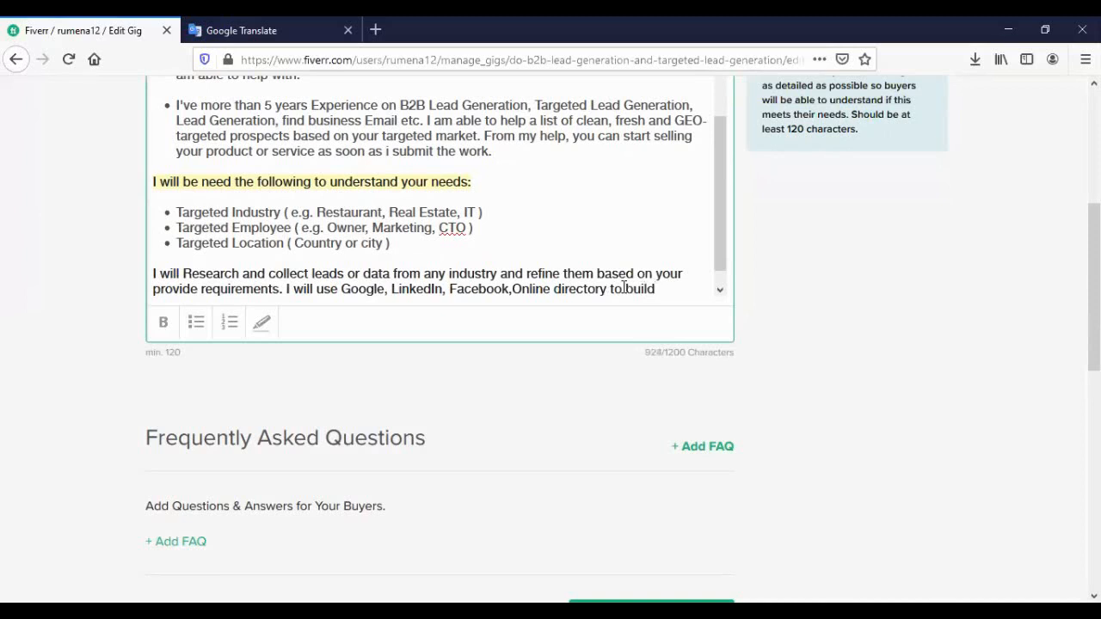
{"action": "type", "text": " ypur targeted"}
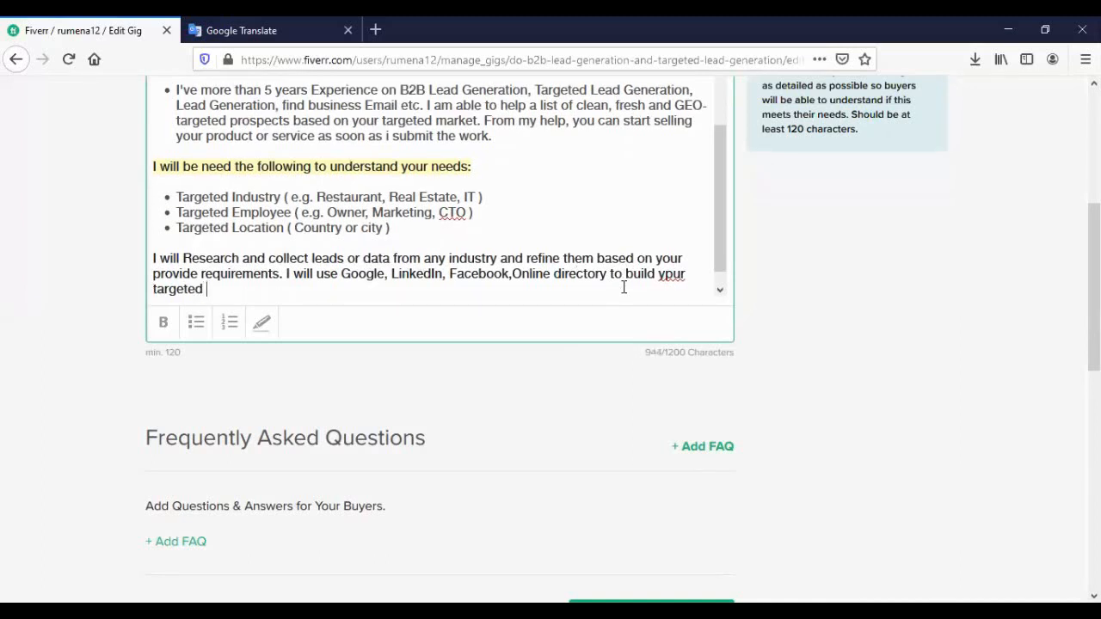
{"action": "type", "text": " B2B Leads"}
{"action": "left_click_drag", "start_coordinate": [685, 276], "coordinate": [665, 277]}
{"action": "type", "text": "ou"}
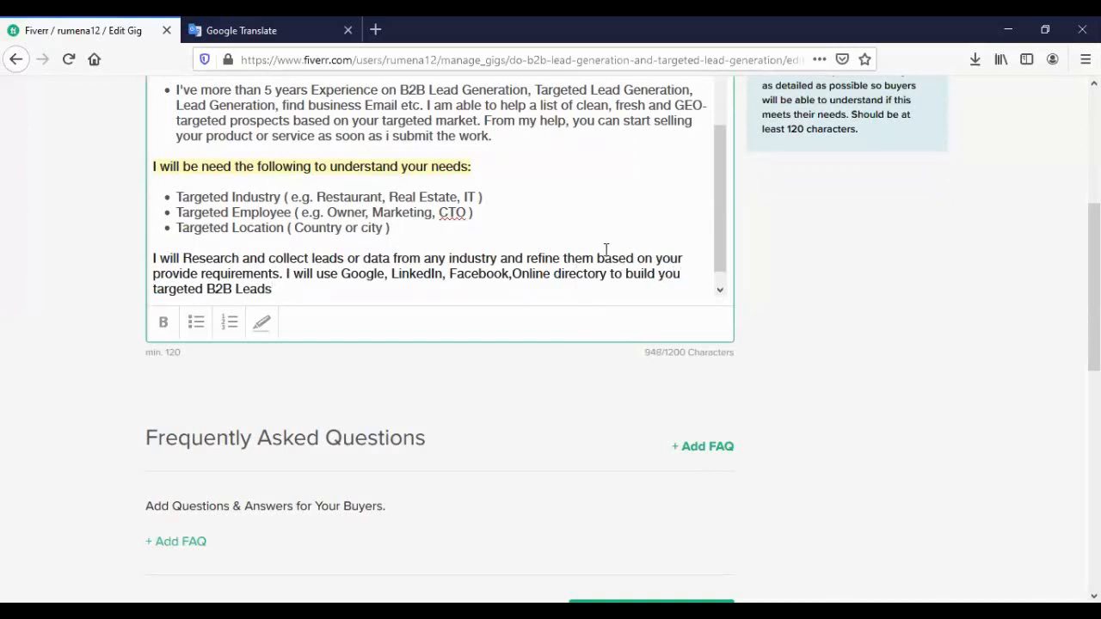
{"action": "type", "text": "r"}
{"action": "left_click", "coordinate": [285, 290]}
{"action": "key", "text": "Return"}
{"action": "key", "text": "Return"}
{"action": "key", "text": "Return"}
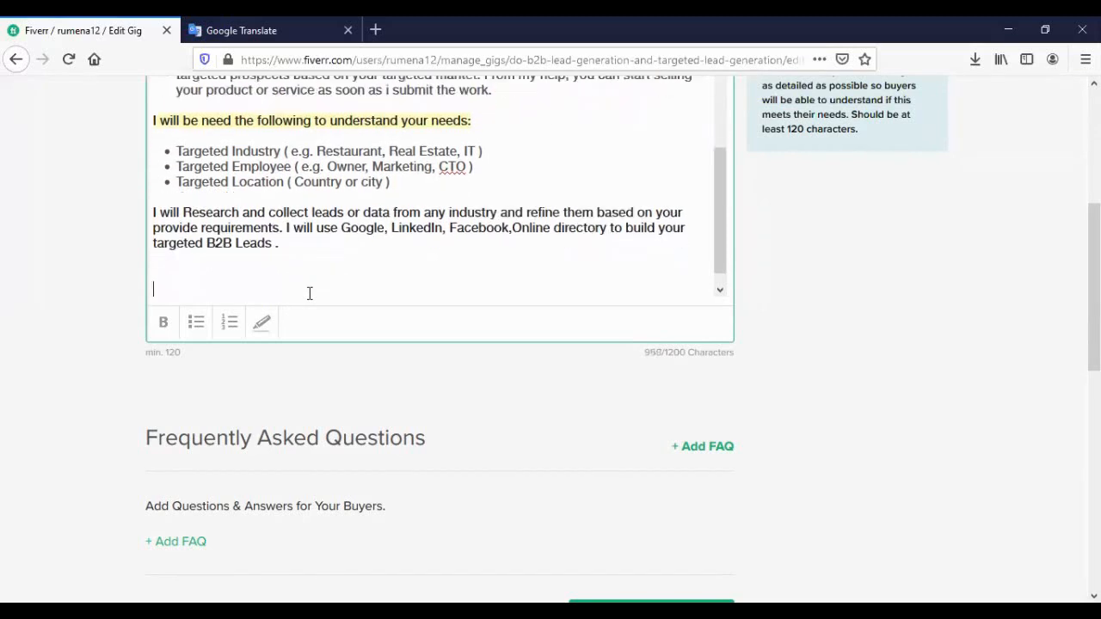
{"action": "key", "text": "BackSpace"}
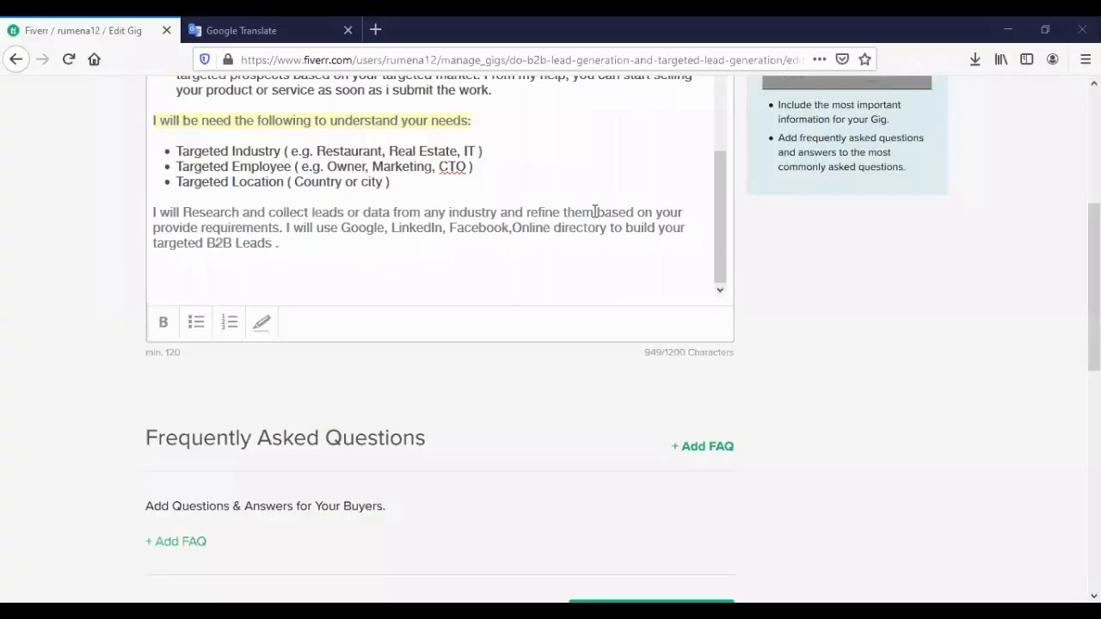
- Write "I will do the leads in the following format" as an unbulleted line in a new paragraph below the research paragraph
{"action": "left_click", "coordinate": [313, 247]}
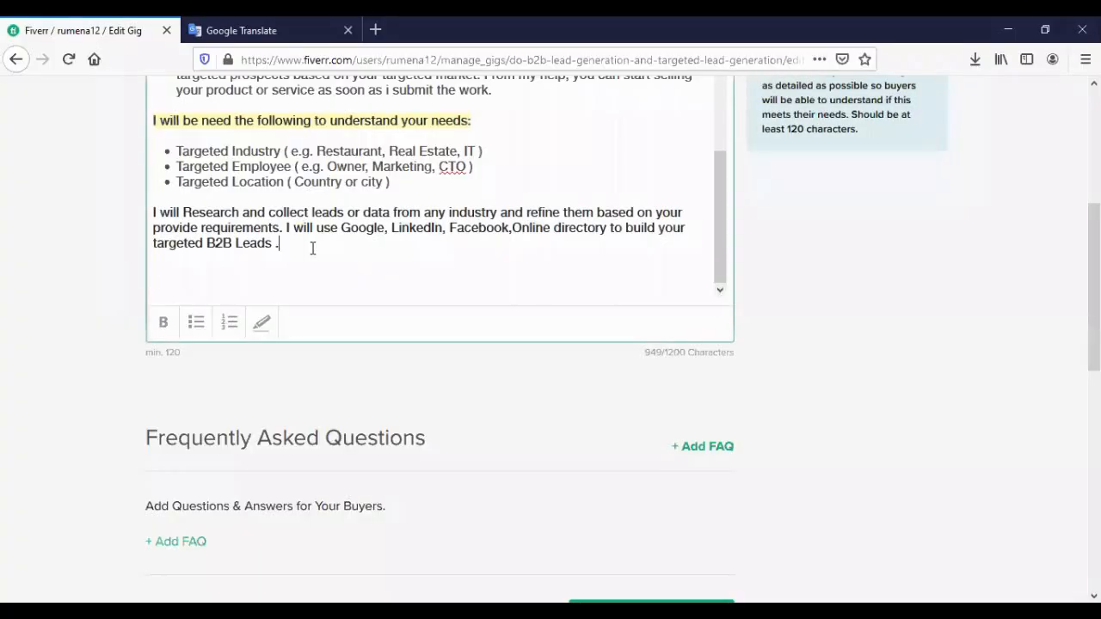
{"action": "key", "text": "Return"}
{"action": "key", "text": "Return"}
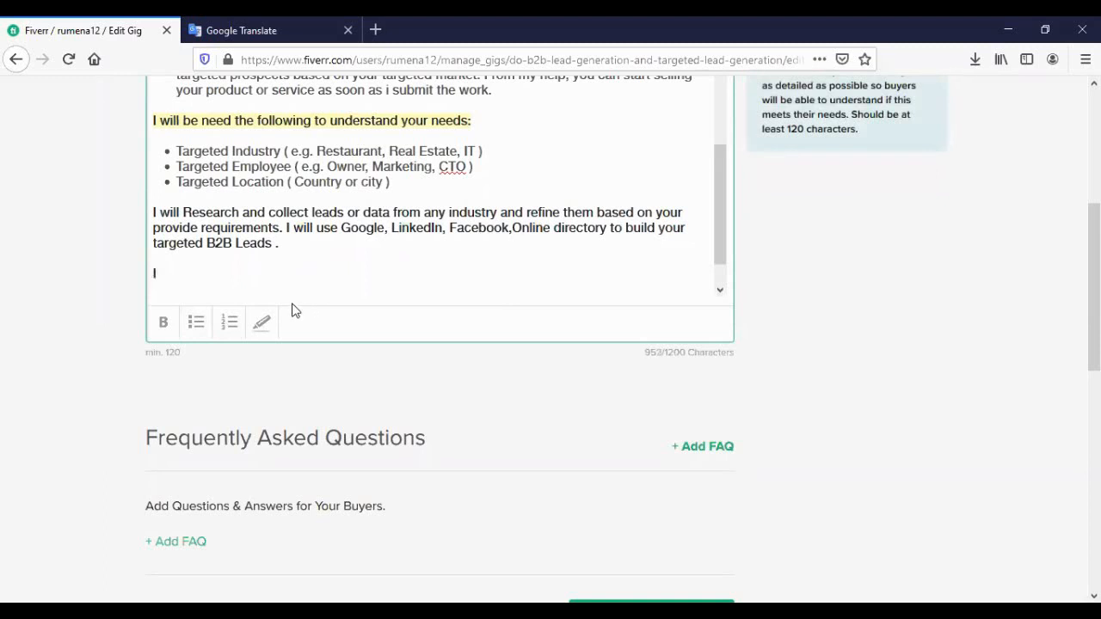
{"action": "left_click", "coordinate": [193, 324]}
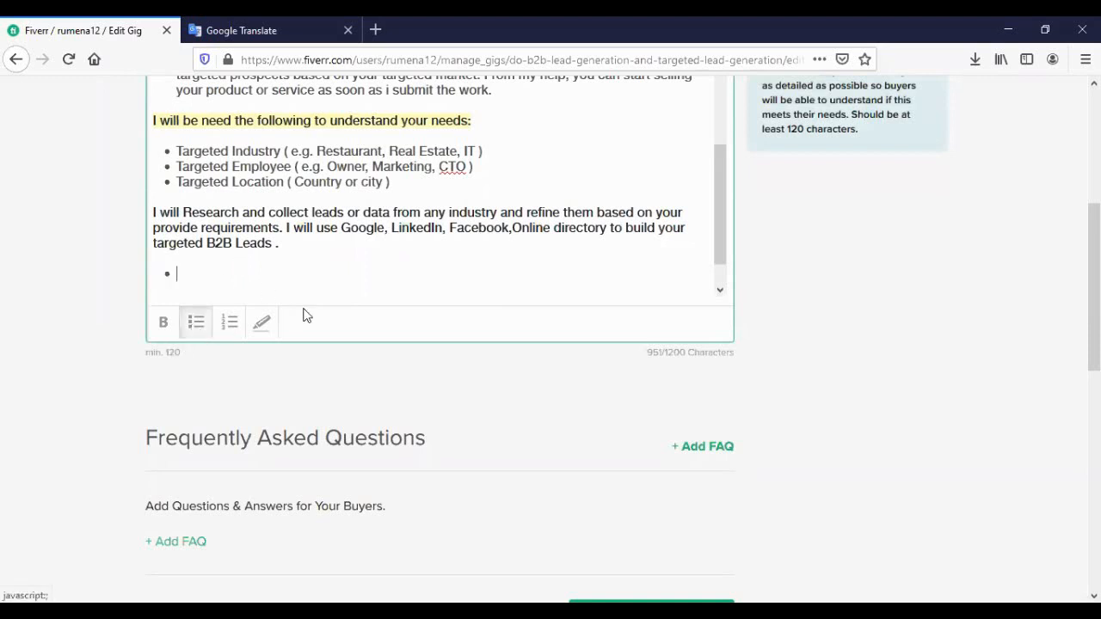
{"action": "type", "text": "I will do th"}
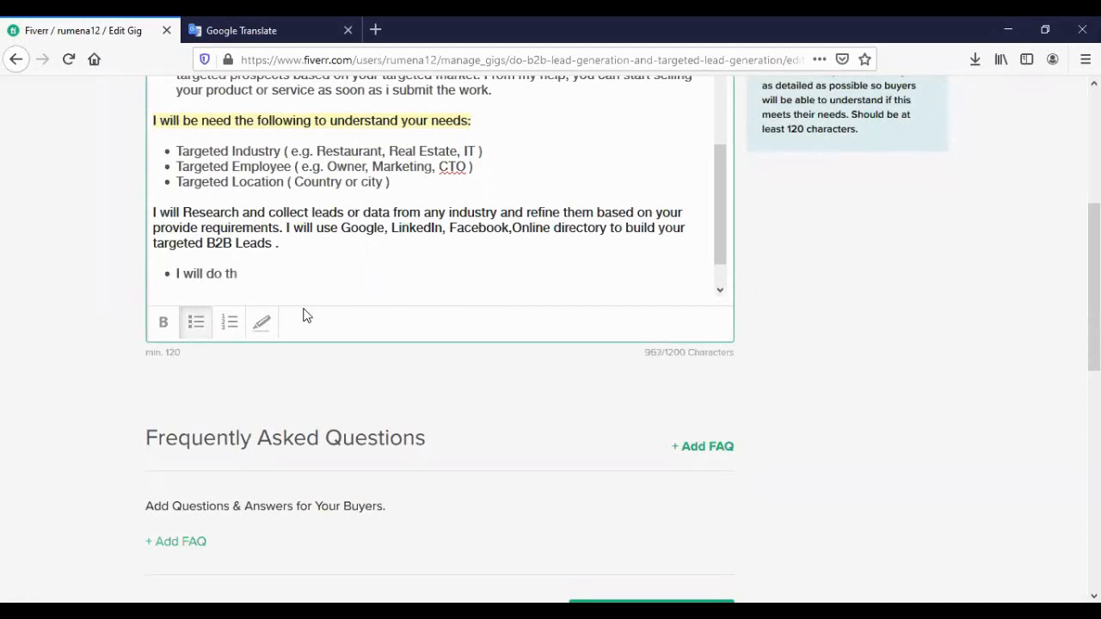
{"action": "type", "text": "e l"}
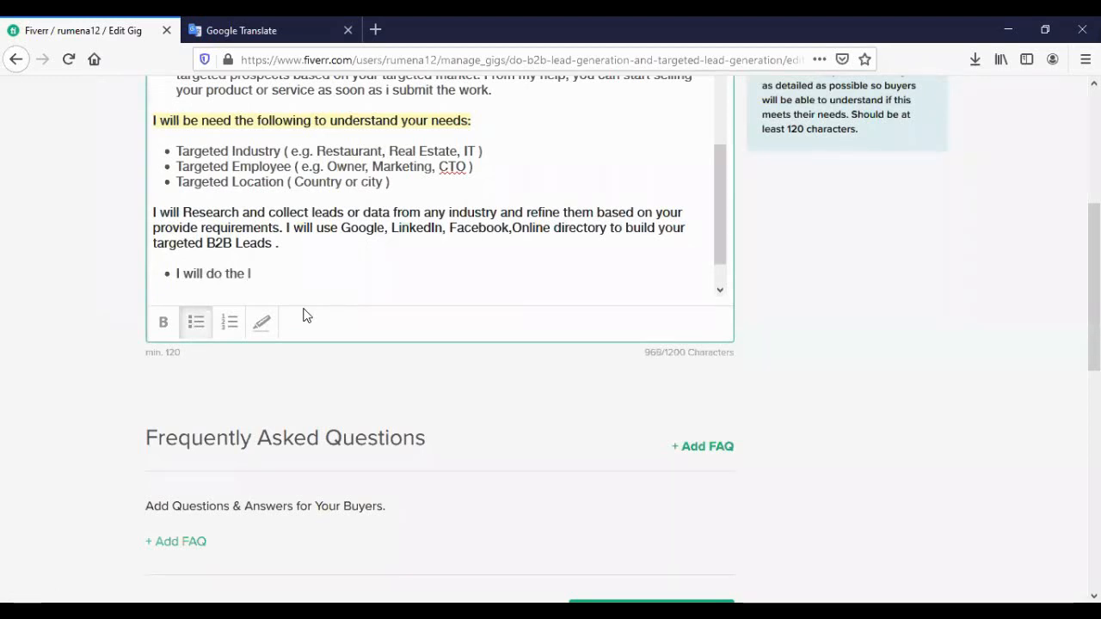
{"action": "type", "text": "eads "}
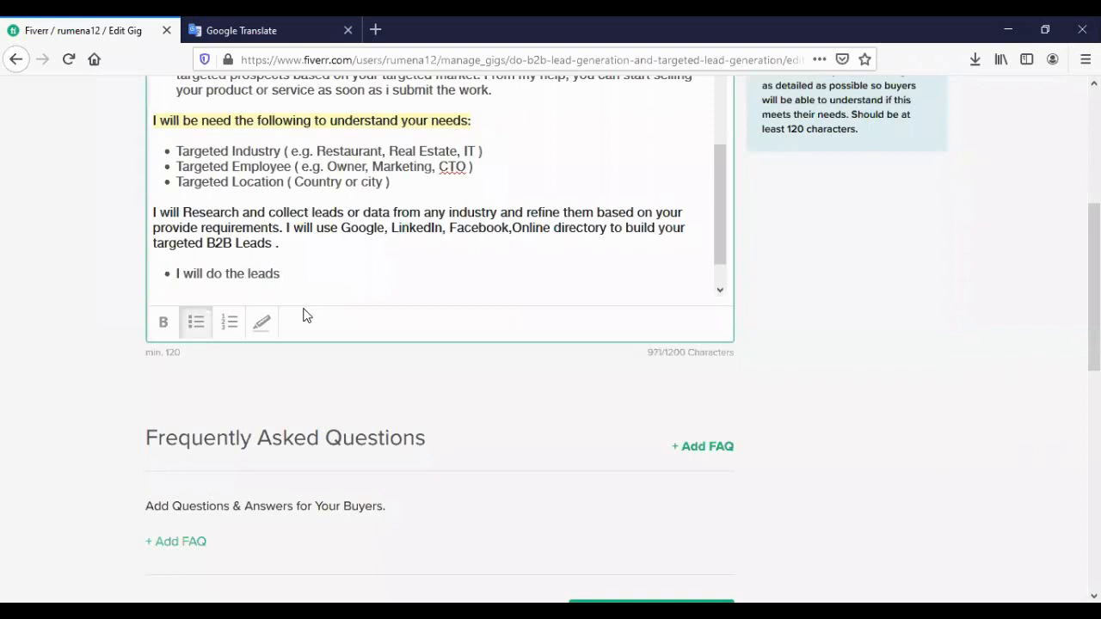
{"action": "type", "text": "in the following"}
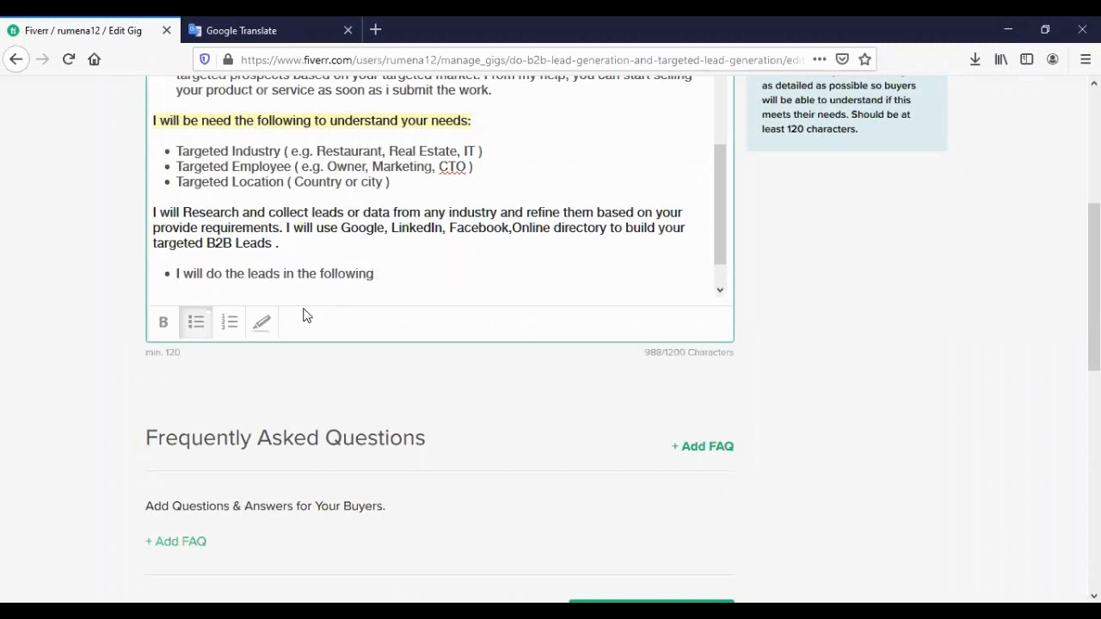
{"action": "type", "text": " format"}
{"action": "left_click", "coordinate": [191, 324]}
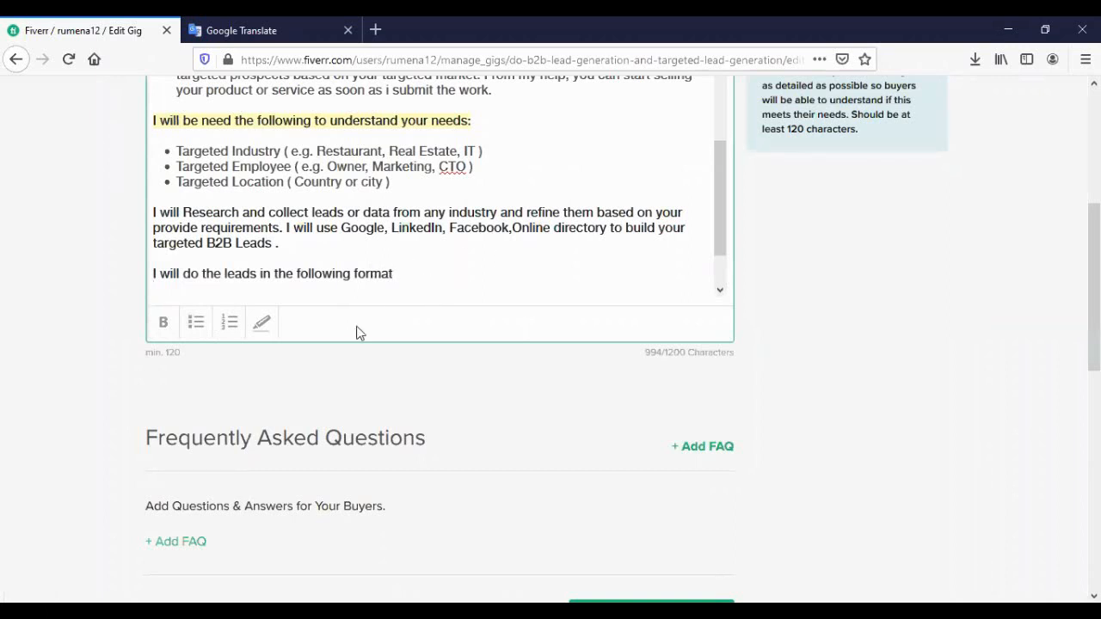
- Start a bulleted list below the "following format" line with "Company Name" as its first item
{"action": "scroll", "coordinate": [272, 218], "scroll_direction": "down", "scroll_amount": 2}
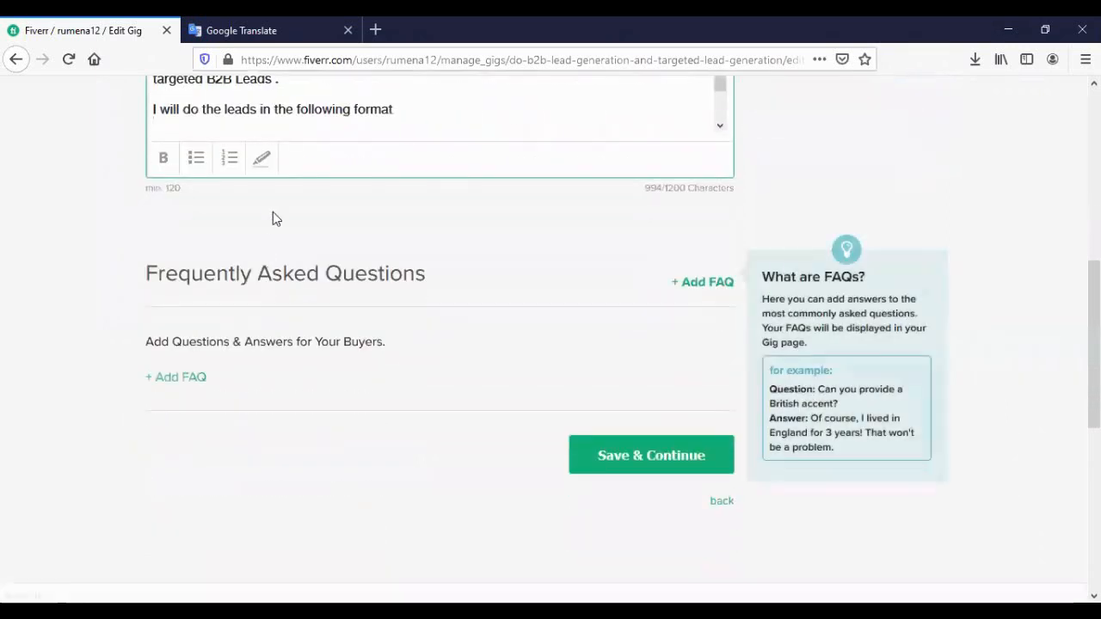
{"action": "left_click", "coordinate": [229, 163]}
{"action": "scroll", "coordinate": [332, 121], "scroll_direction": "up", "scroll_amount": 3}
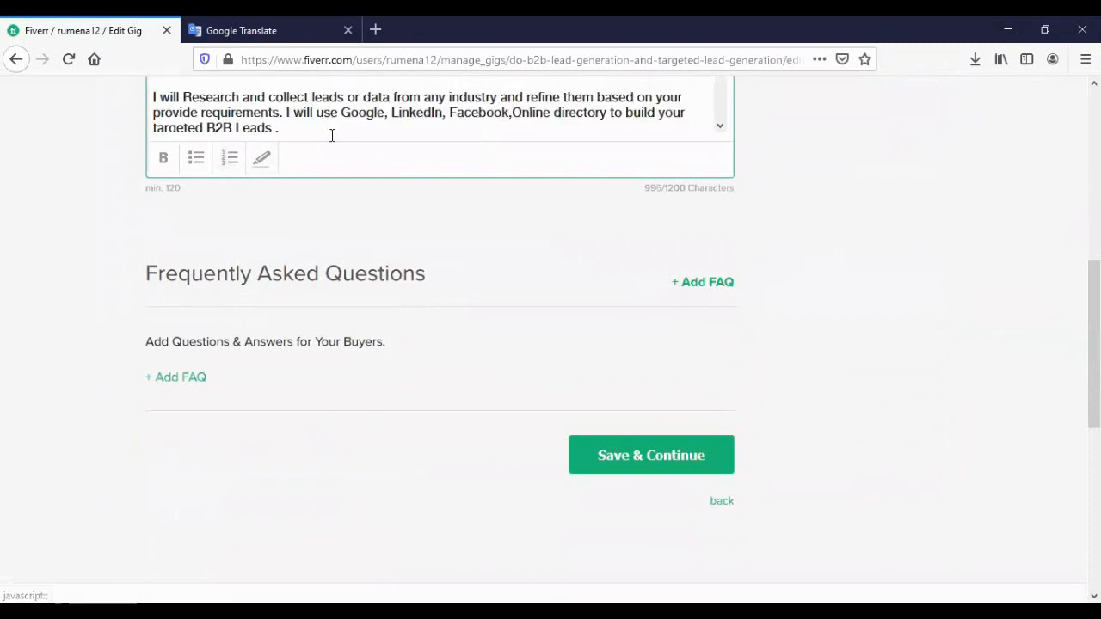
{"action": "scroll", "coordinate": [391, 121], "scroll_direction": "down", "scroll_amount": 5}
{"action": "scroll", "coordinate": [392, 127], "scroll_direction": "down", "scroll_amount": 3}
{"action": "scroll", "coordinate": [950, 212], "scroll_direction": "up", "scroll_amount": 3}
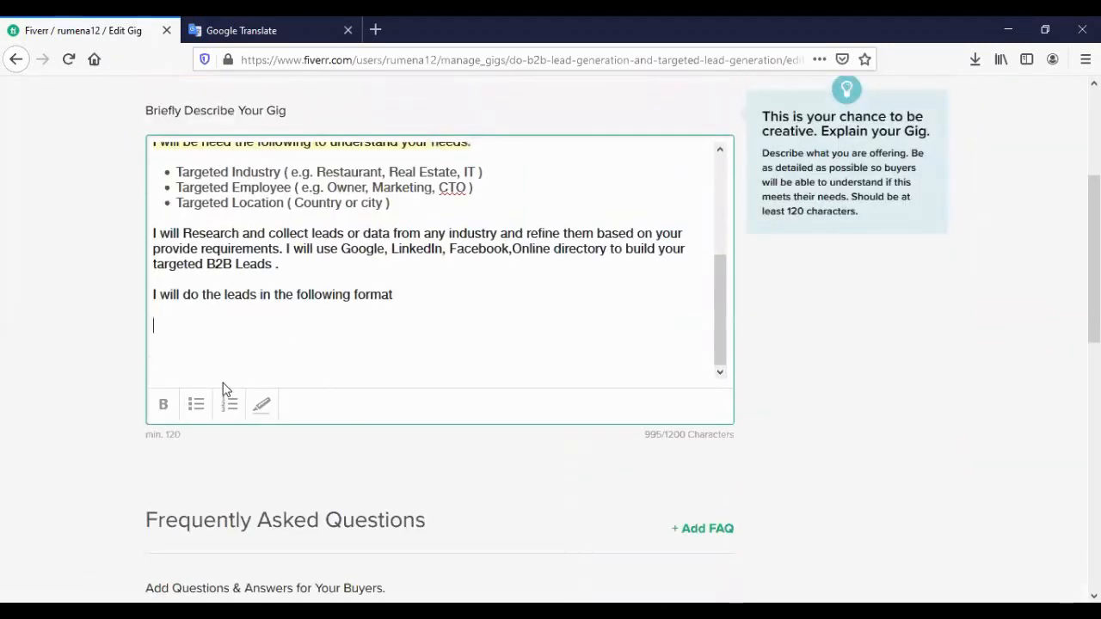
{"action": "left_click", "coordinate": [198, 406]}
{"action": "type", "text": "Com"}
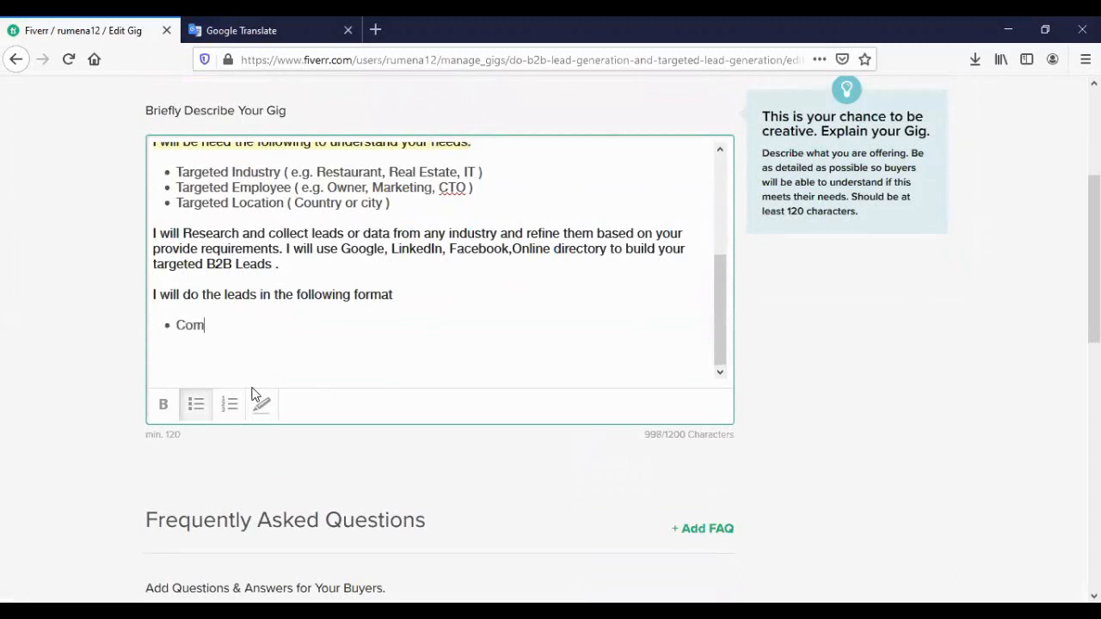
{"action": "type", "text": "pany Name"}
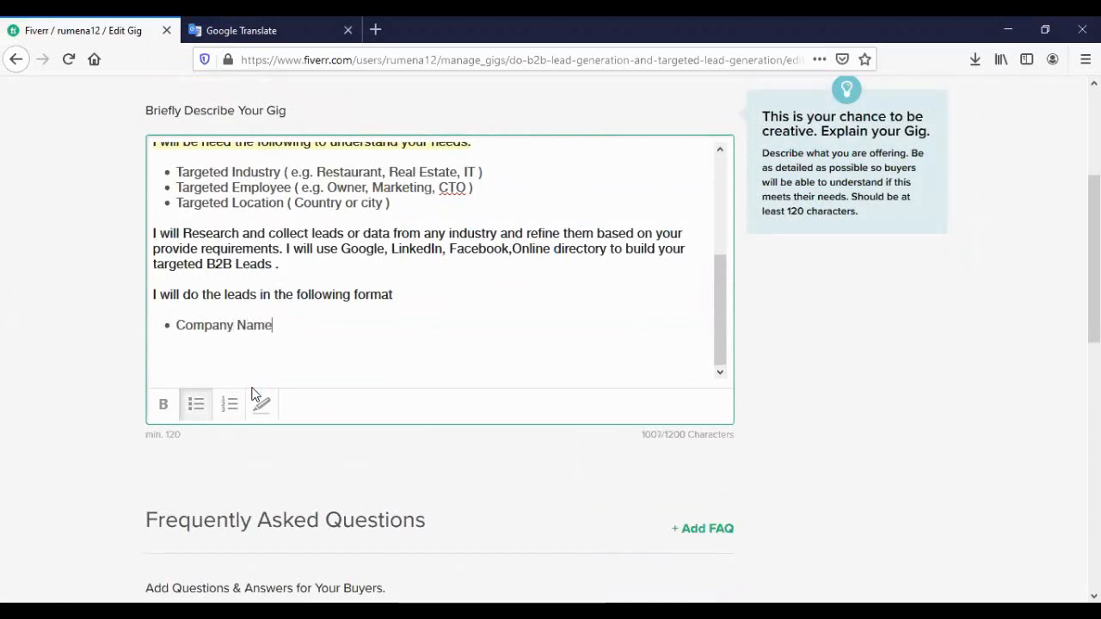
- Add "Website" and "Address" as the second and third bullets of the lead format list
{"action": "key", "text": "Return"}
{"action": "type", "text": "Website"}
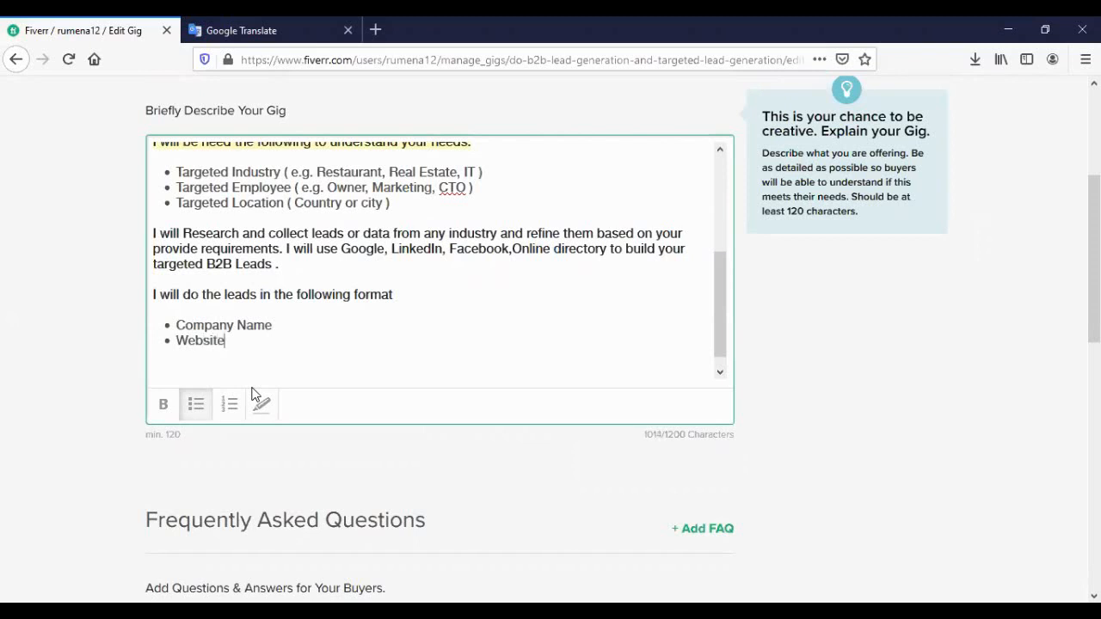
{"action": "key", "text": "Return"}
{"action": "type", "text": "Address"}
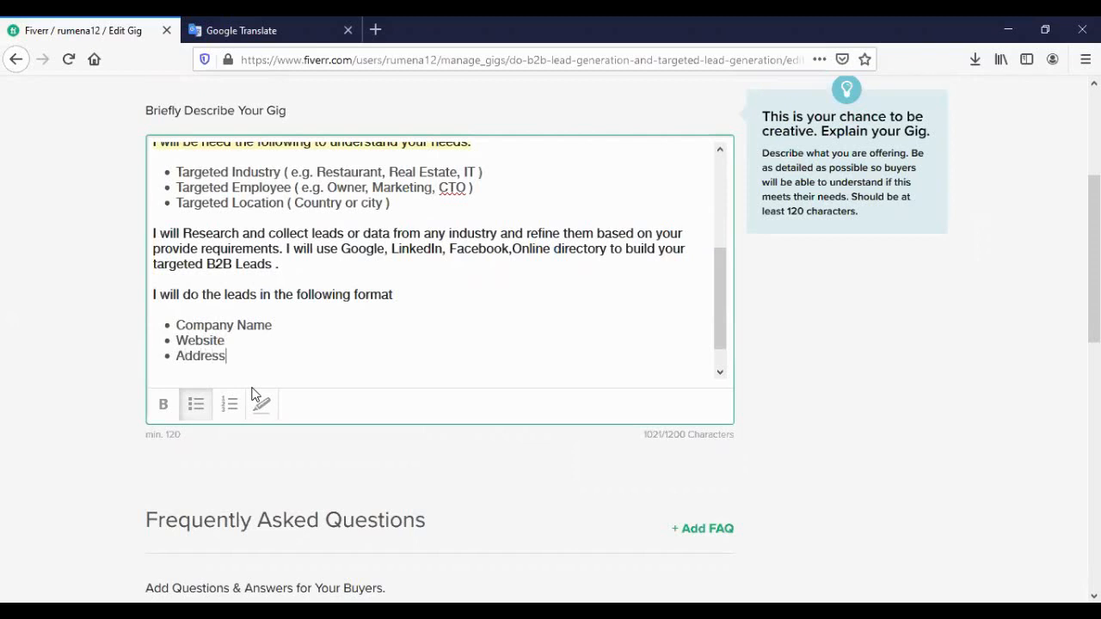
- Add a fourth bullet reading "Frist & last Name" to the lead format list, capitalizing "Name"
{"action": "key", "text": "Return"}
{"action": "type", "text": "Frist"}
{"action": "type", "text": "&"}
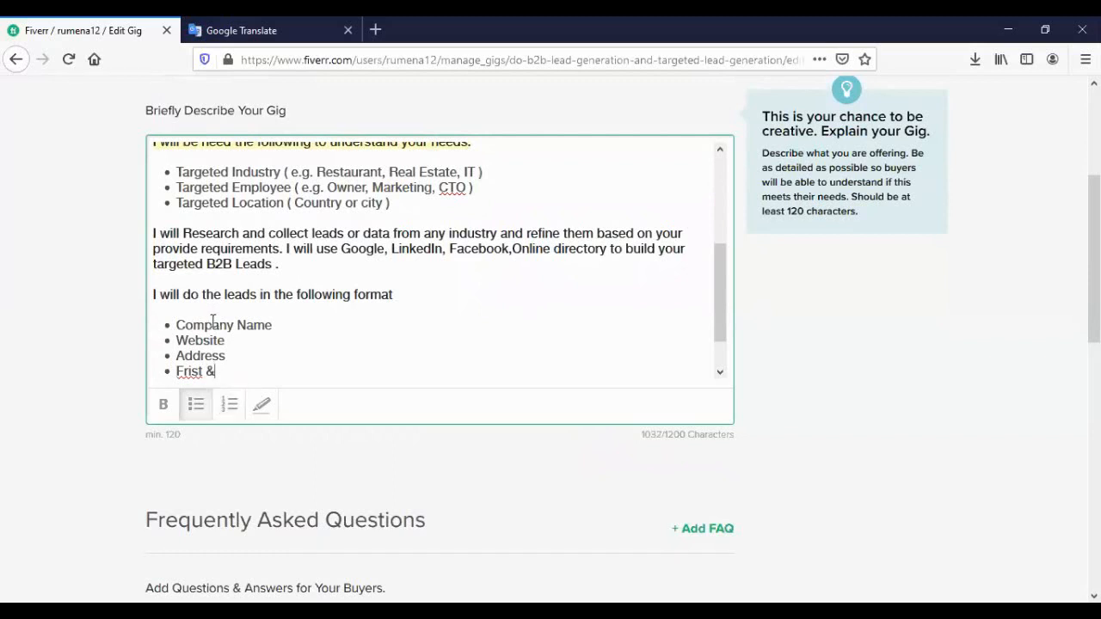
{"action": "right_click", "coordinate": [196, 372]}
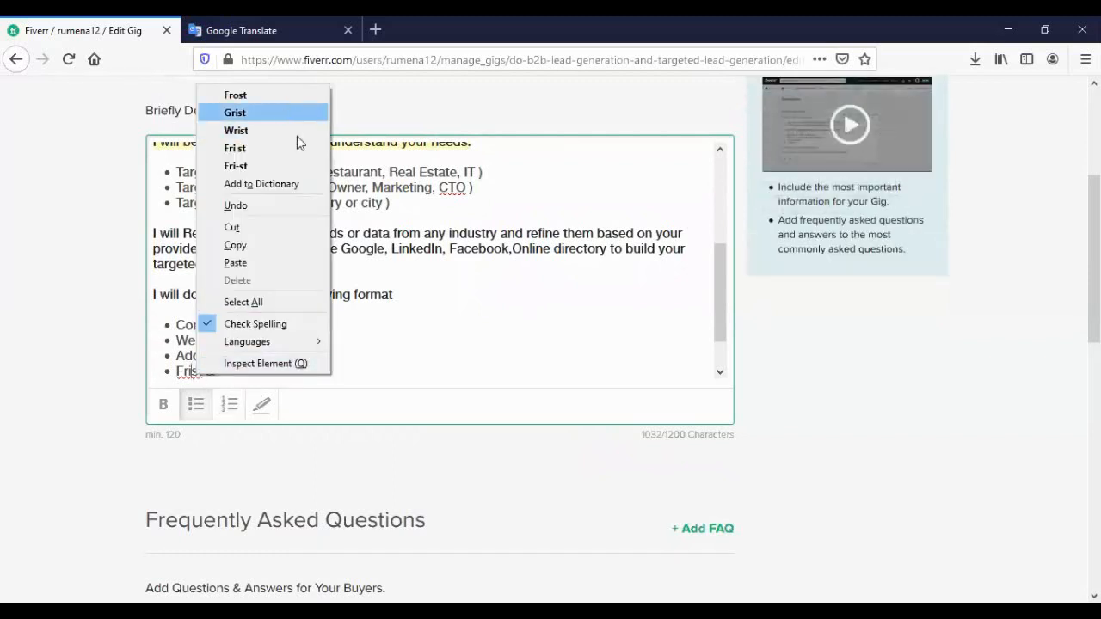
{"action": "left_click", "coordinate": [390, 340]}
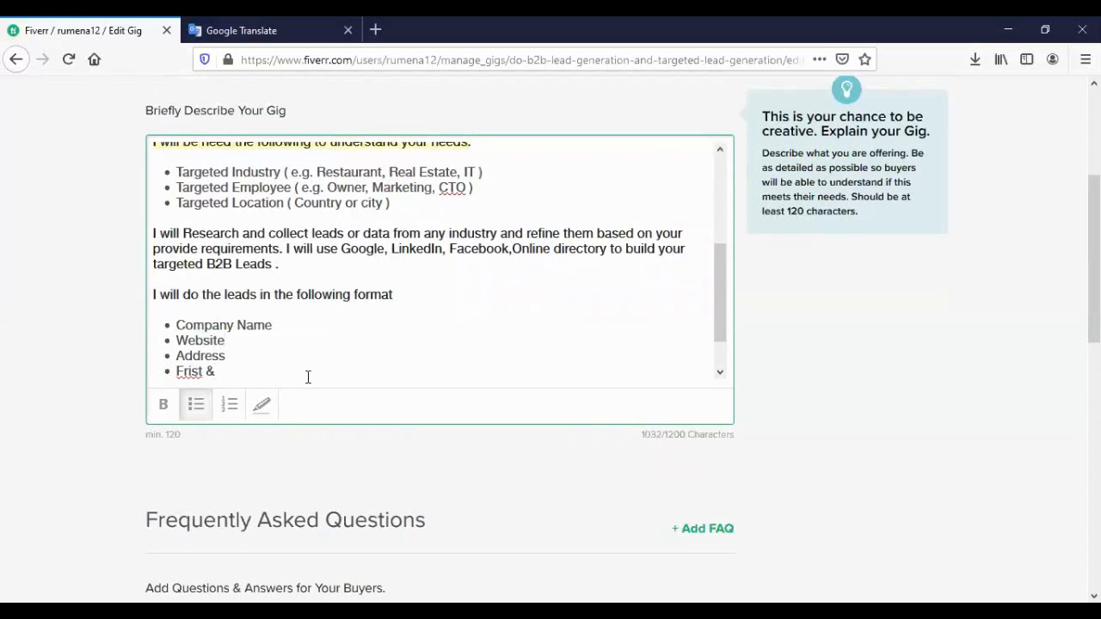
{"action": "type", "text": "last name"}
{"action": "key", "text": "BackSpace"}
{"action": "key", "text": "BackSpace"}
{"action": "key", "text": "BackSpace"}
{"action": "key", "text": "BackSpace"}
{"action": "type", "text": "Name"}
- Add a fifth bullet reading "E-mail ( Valid )" to the lead format list
{"action": "key", "text": "Return"}
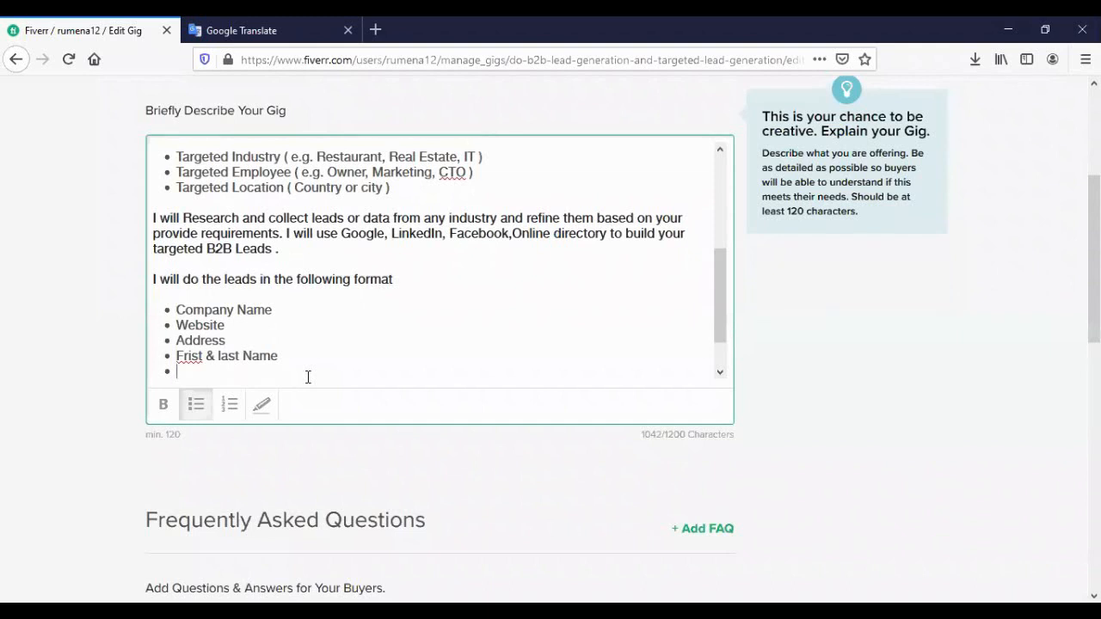
{"action": "type", "text": "E-mail"}
{"action": "type", "text": "( Valid"}
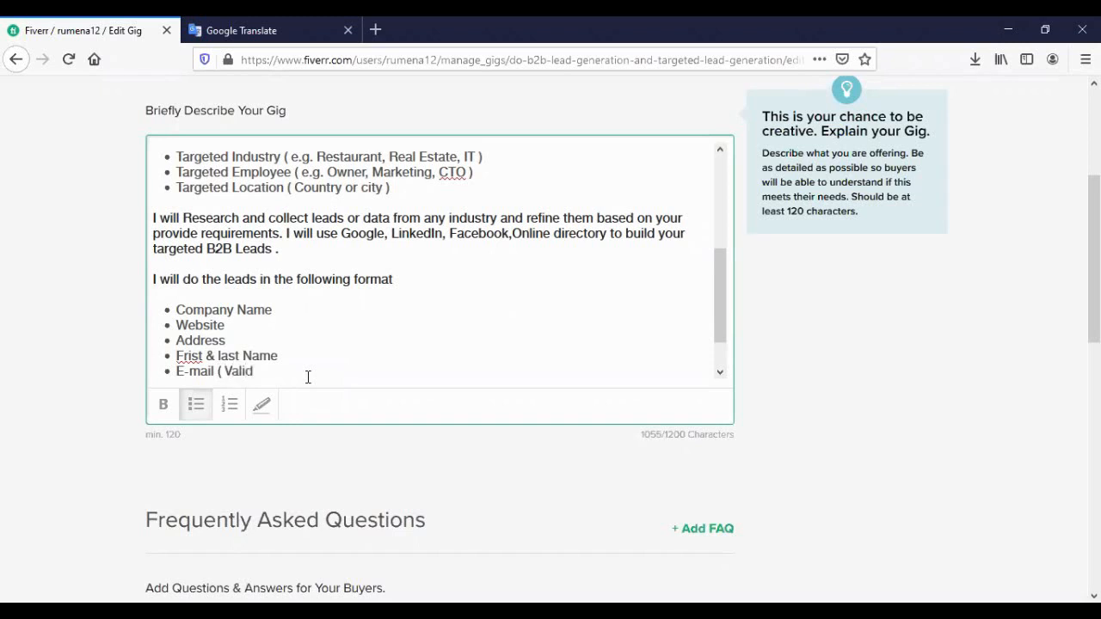
{"action": "type", "text": ")"}
{"action": "key", "text": "BackSpace"}
{"action": "type", "text": ")"}
- Add "Phone Number" and "LinkedIn URL" as the next two bullets of the lead format list
{"action": "key", "text": "Return"}
{"action": "type", "text": "Phi"}
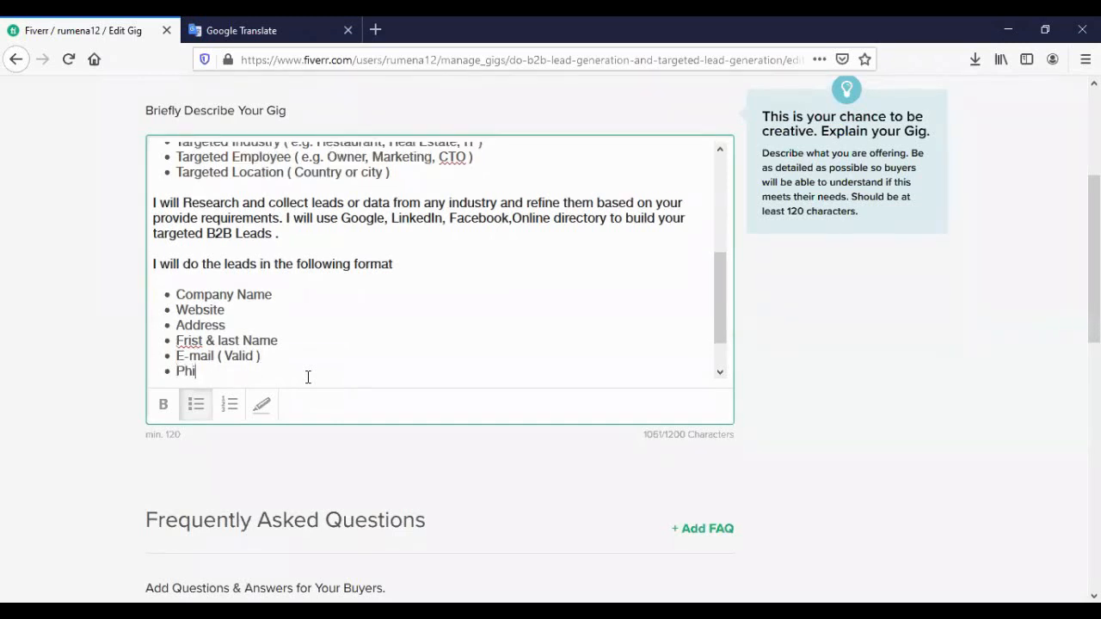
{"action": "key", "text": "BackSpace"}
{"action": "type", "text": "one Number"}
{"action": "key", "text": "Return"}
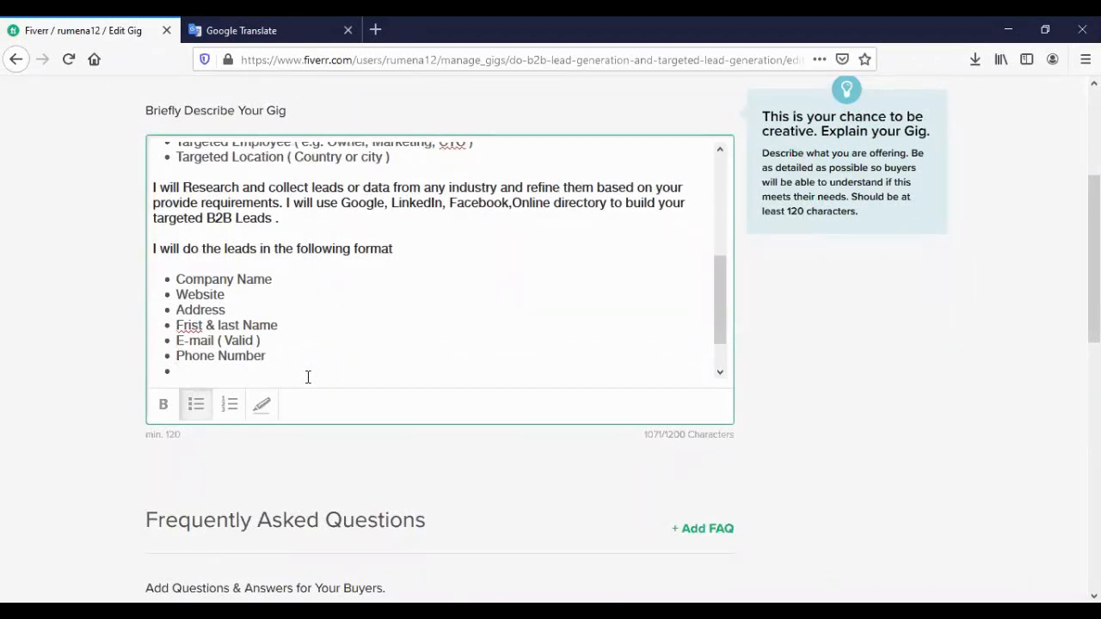
{"action": "type", "text": "LinkedIn URL"}
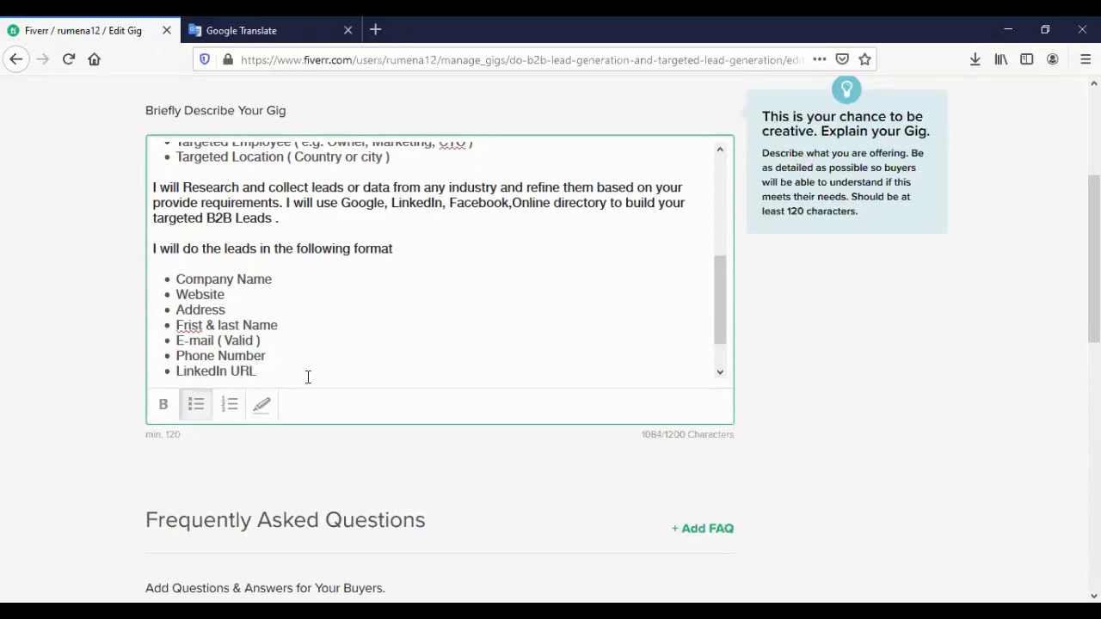
- Add "Industry Type" and "Facebook URL" as the next two bullets of the lead format list
{"action": "key", "text": "Return"}
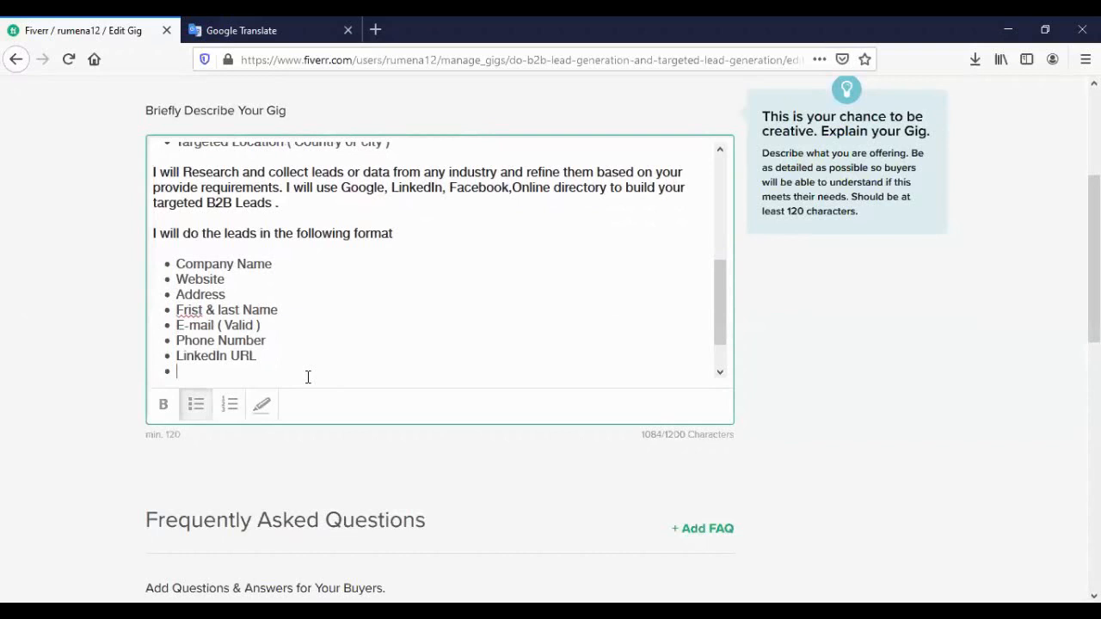
{"action": "type", "text": "Industry Type"}
{"action": "key", "text": "Return"}
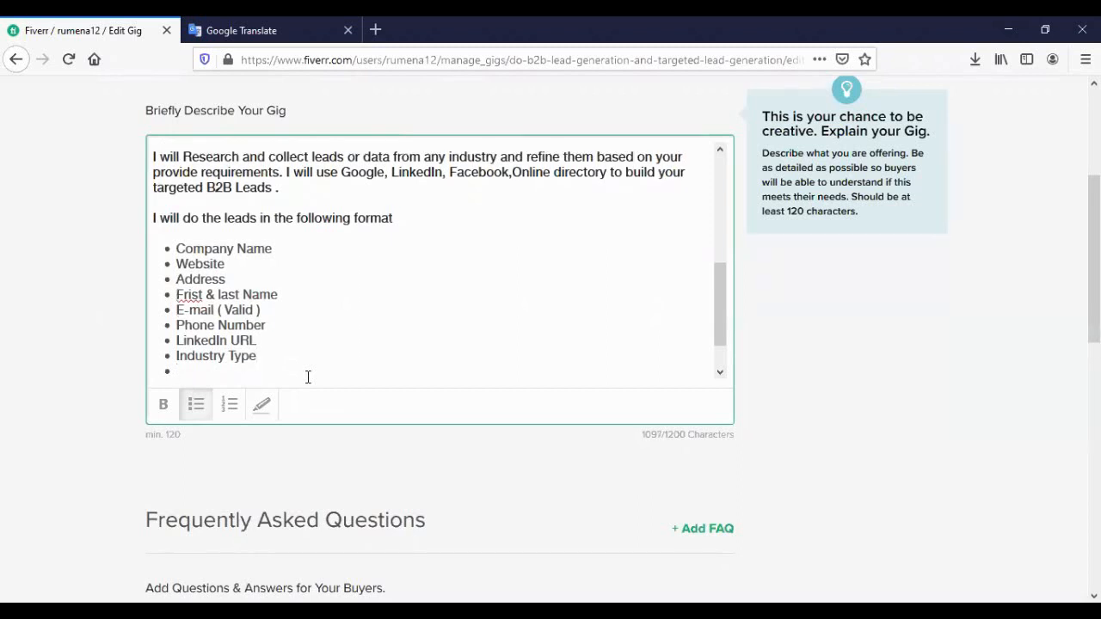
{"action": "type", "text": "Facebook UR"}
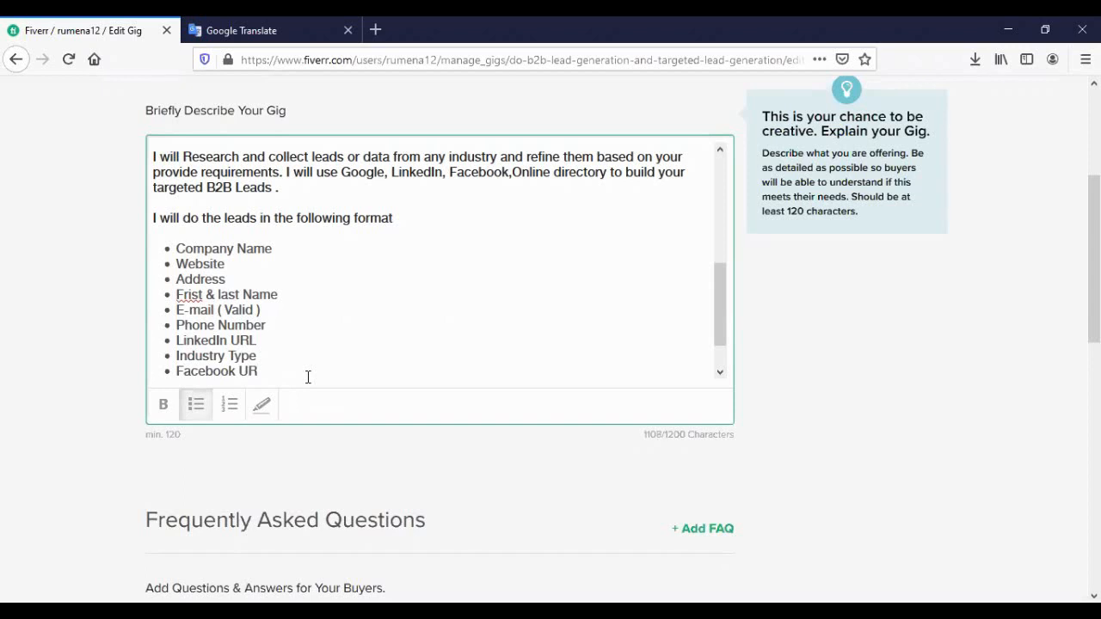
{"action": "type", "text": "L"}
{"action": "key", "text": "Return"}
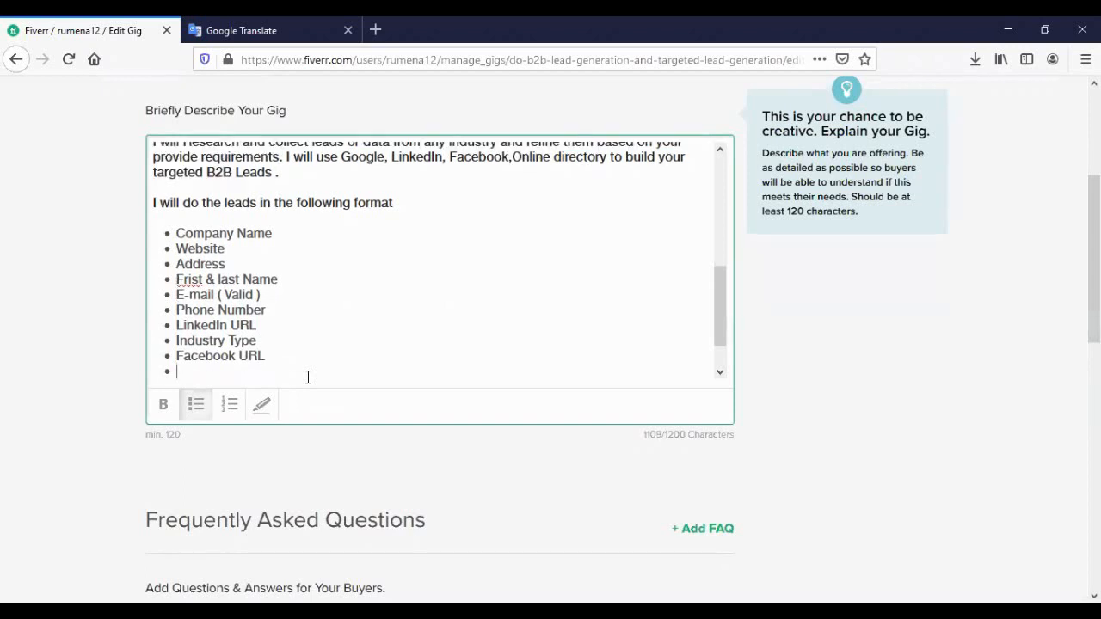
- Add "Twitter URL" as the last bullet of the lead format list
{"action": "type", "text": "T"}
{"action": "type", "text": "w"}
{"action": "key", "text": "BackSpace"}
{"action": "type", "text": "witter UE"}
{"action": "key", "text": "BackSpace"}
{"action": "type", "text": "RL"}
- Review the gig description from the opening heading through the client requirements, research paragraph and lead format list
{"action": "scroll", "coordinate": [393, 361], "scroll_direction": "up", "scroll_amount": 5}
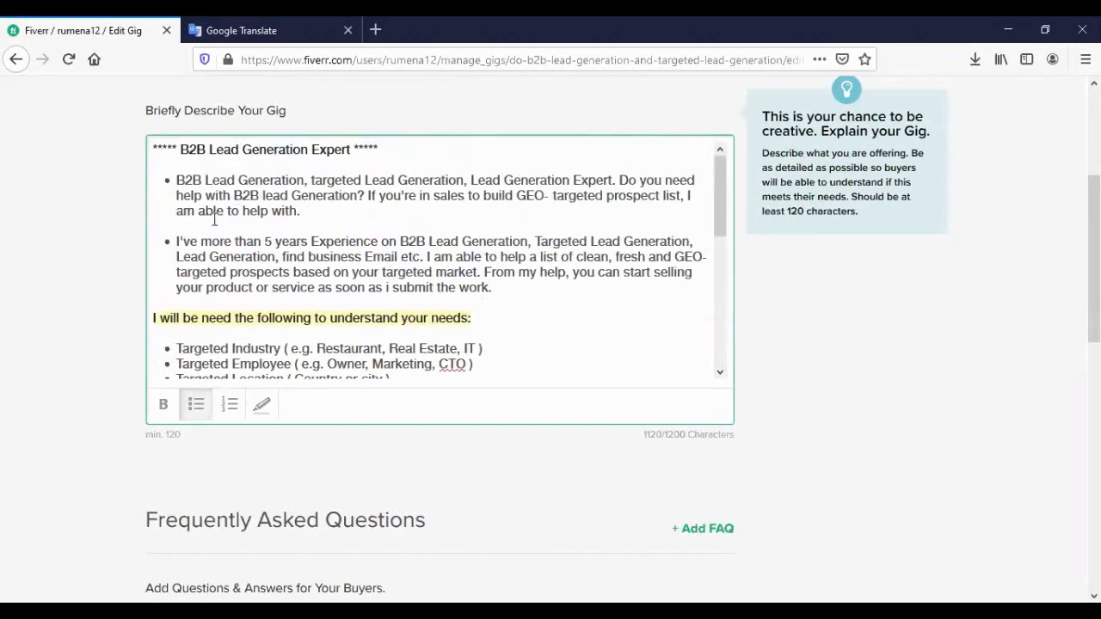
{"action": "scroll", "coordinate": [413, 252], "scroll_direction": "down", "scroll_amount": 3}
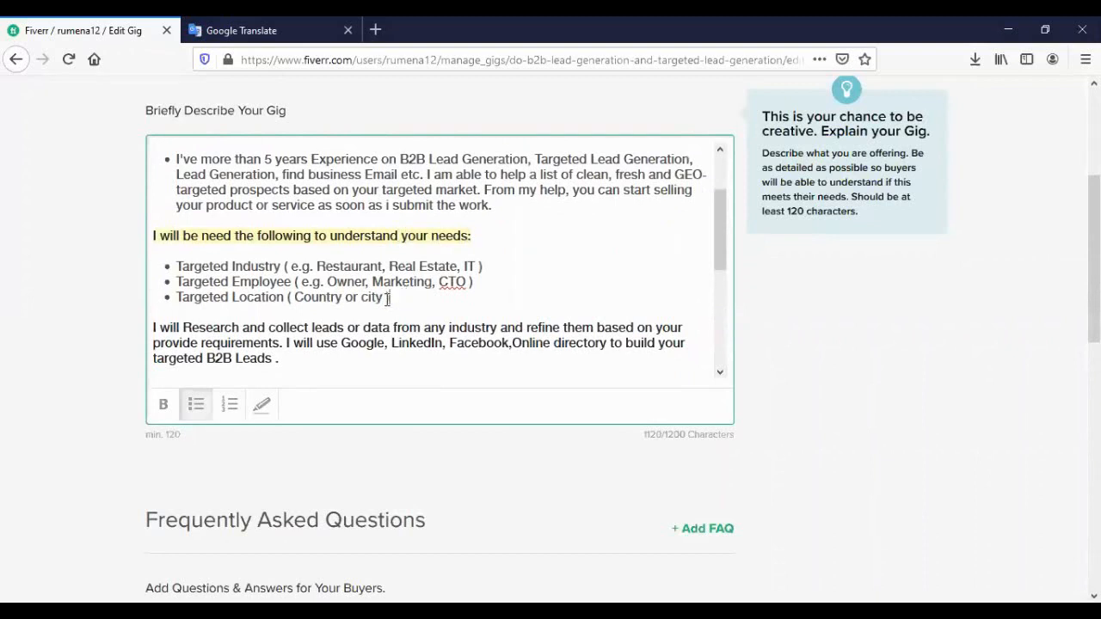
{"action": "left_click_drag", "start_coordinate": [389, 298], "coordinate": [180, 251]}
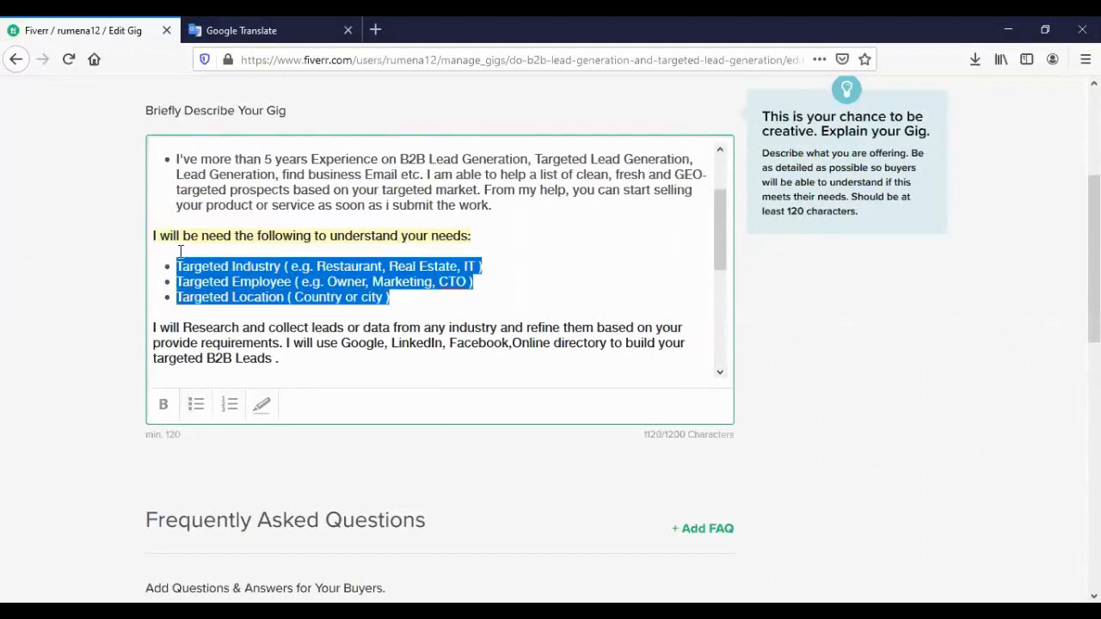
{"action": "left_click", "coordinate": [480, 241]}
{"action": "left_click_drag", "start_coordinate": [422, 294], "coordinate": [506, 289]}
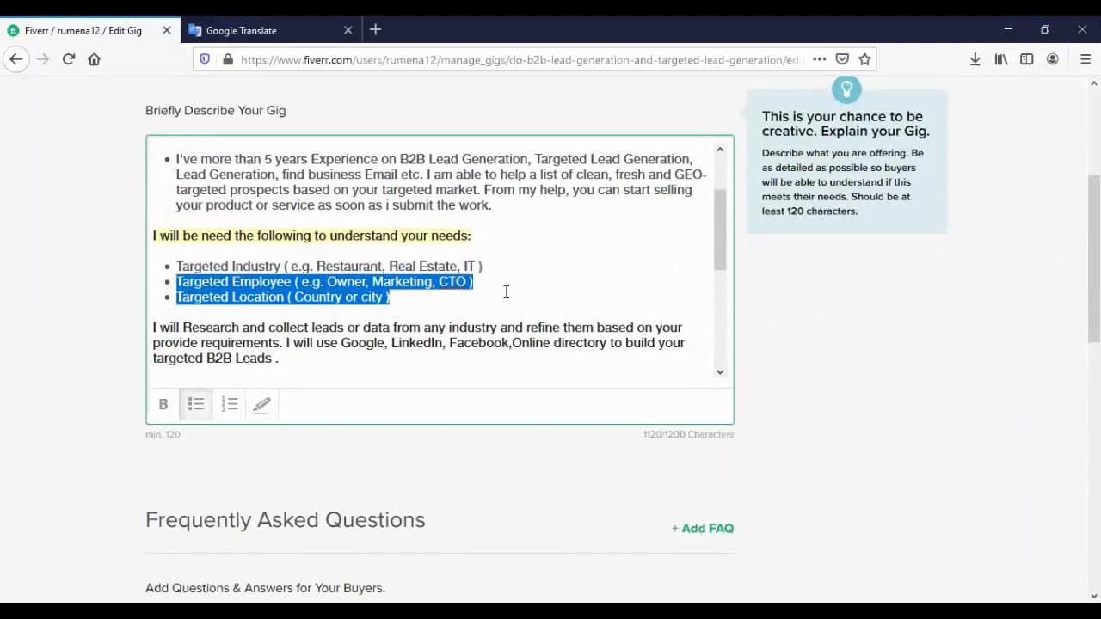
{"action": "left_click", "coordinate": [352, 300]}
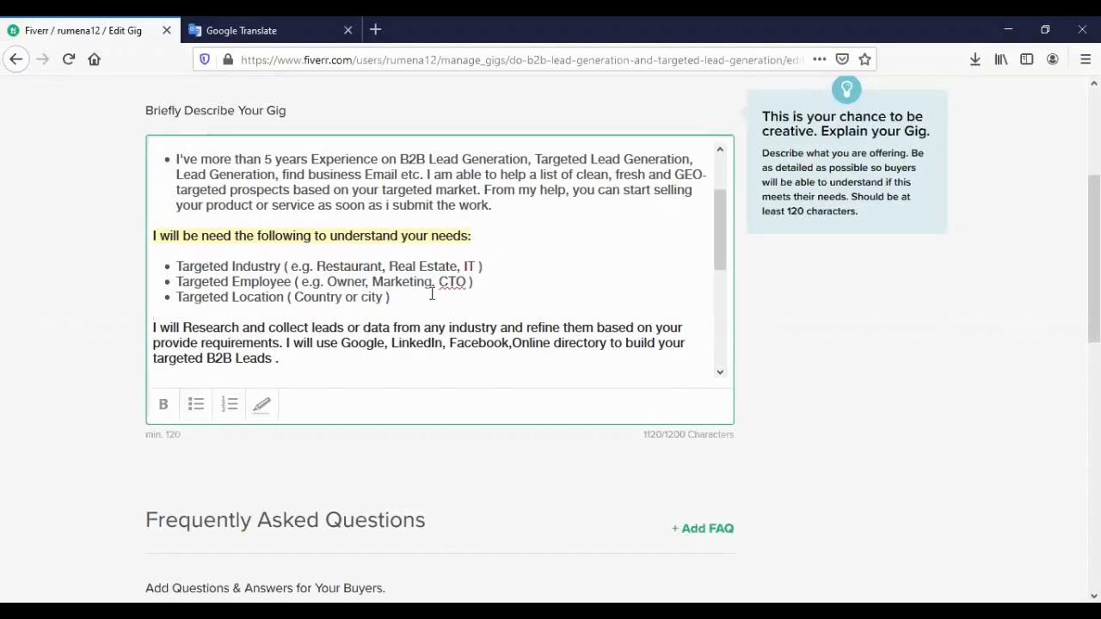
{"action": "scroll", "coordinate": [356, 292], "scroll_direction": "down", "scroll_amount": 1}
{"action": "scroll", "coordinate": [356, 292], "scroll_direction": "down", "scroll_amount": 2}
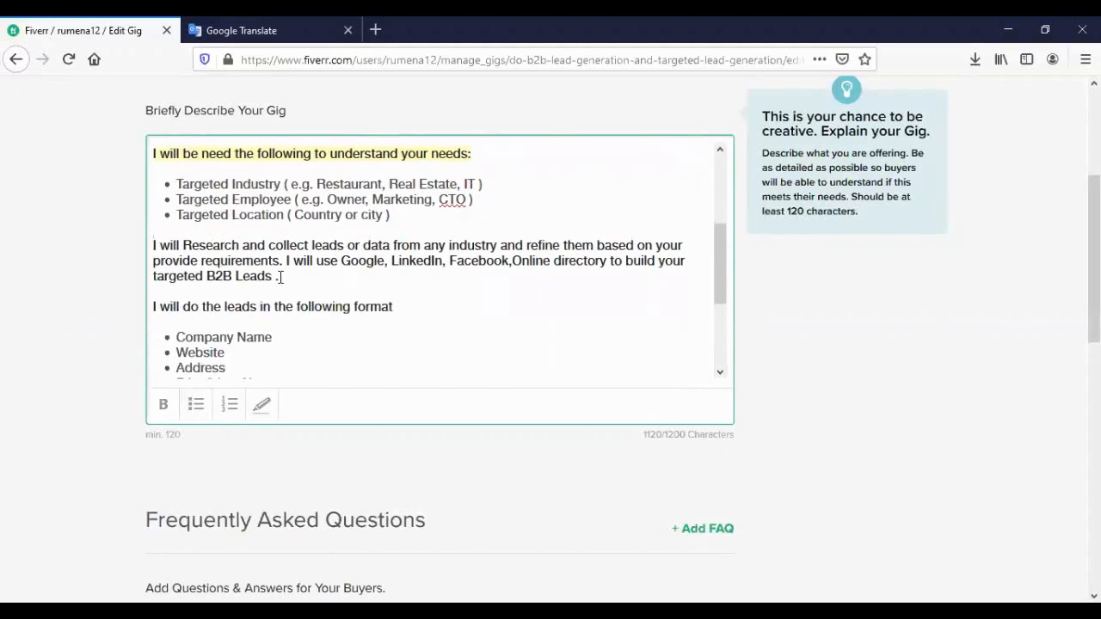
{"action": "scroll", "coordinate": [292, 273], "scroll_direction": "down", "scroll_amount": 3}
{"action": "scroll", "coordinate": [303, 266], "scroll_direction": "up", "scroll_amount": 5}
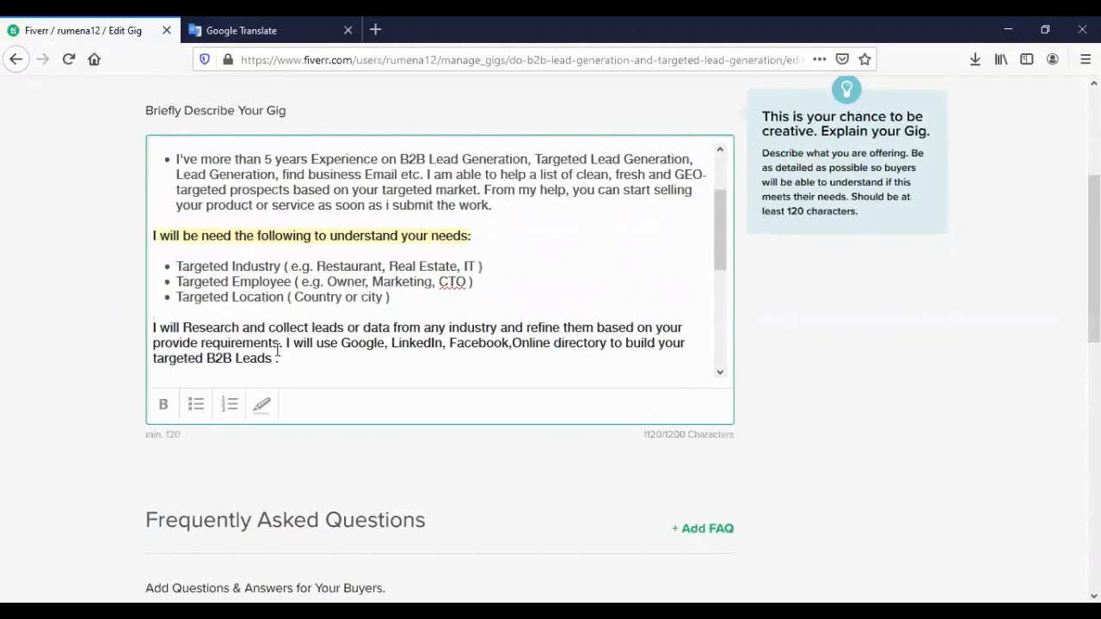
{"action": "scroll", "coordinate": [278, 322], "scroll_direction": "down", "scroll_amount": 3}
{"action": "key", "text": "shift+Up"}
{"action": "key", "text": "shift+Up"}
{"action": "left_click", "coordinate": [389, 320]}
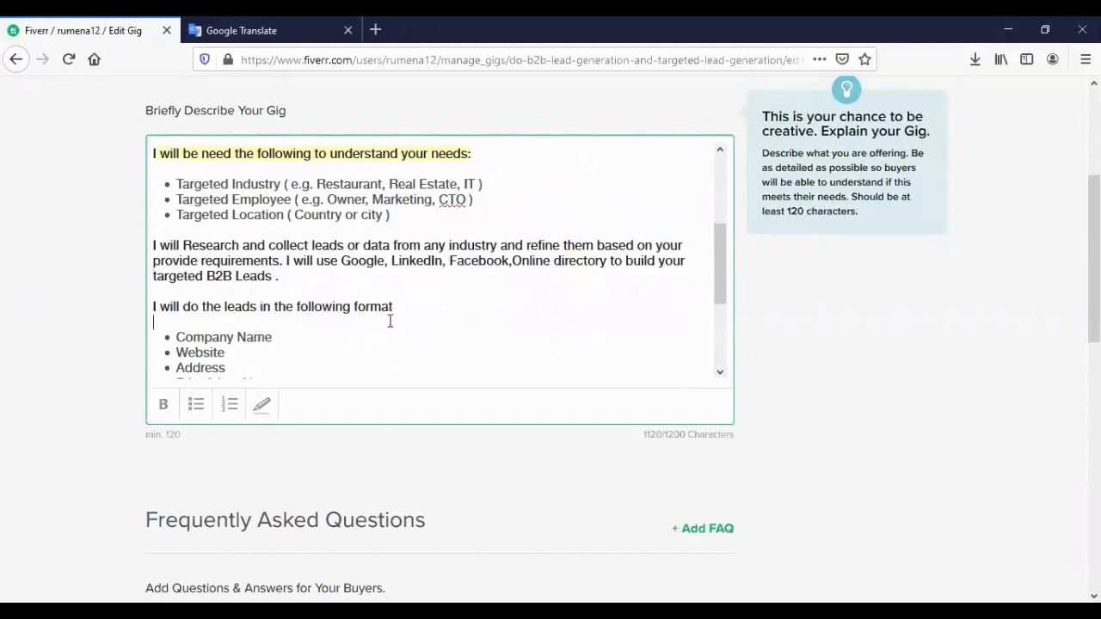
{"action": "scroll", "coordinate": [247, 269], "scroll_direction": "down", "scroll_amount": 3}
{"action": "left_click_drag", "start_coordinate": [164, 242], "coordinate": [319, 311]}
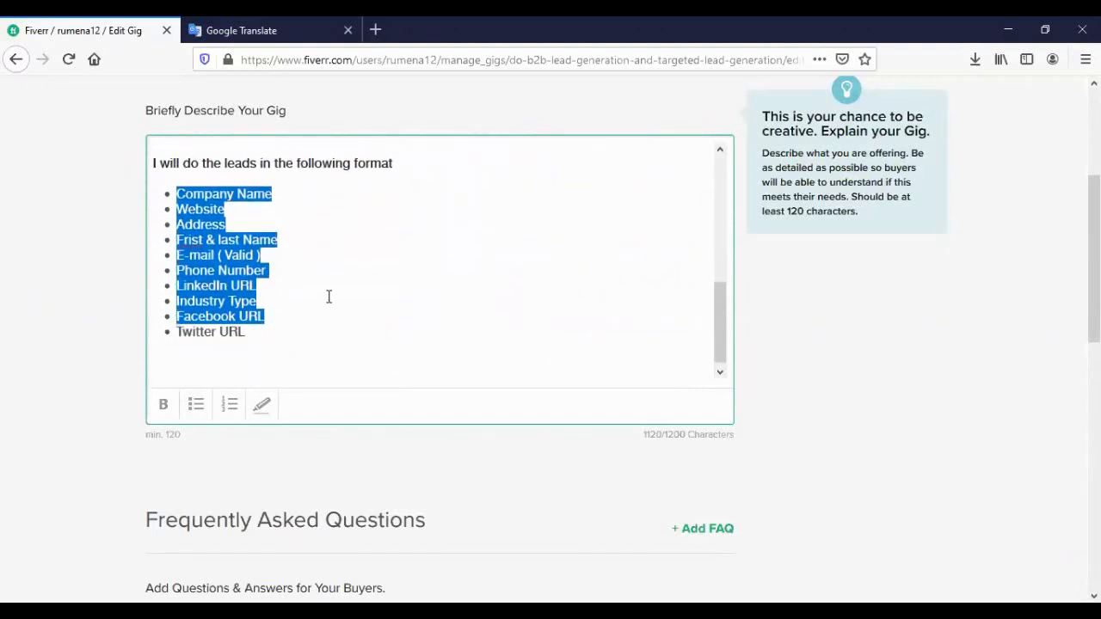
{"action": "left_click", "coordinate": [328, 303]}
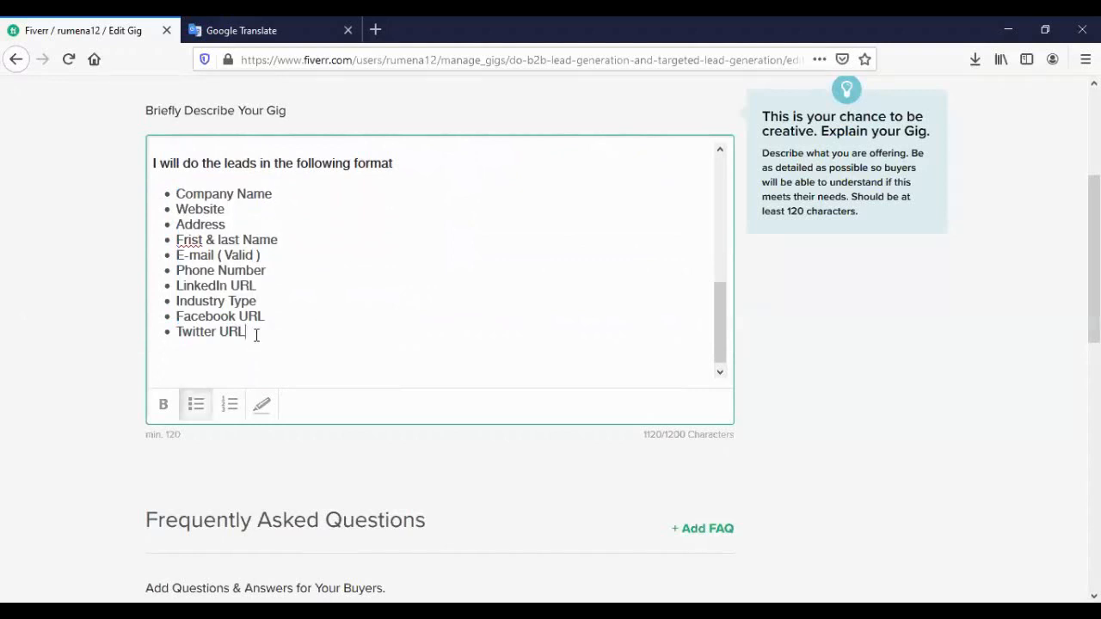
{"action": "left_click_drag", "start_coordinate": [257, 336], "coordinate": [325, 322]}
{"action": "left_click", "coordinate": [310, 298]}
- Highlight the line "I will do the leads in the following format" in the description
{"action": "scroll", "coordinate": [335, 318], "scroll_direction": "up", "scroll_amount": 3}
{"action": "scroll", "coordinate": [332, 266], "scroll_direction": "down", "scroll_amount": 3}
{"action": "scroll", "coordinate": [378, 198], "scroll_direction": "up", "scroll_amount": 3}
{"action": "left_click_drag", "start_coordinate": [396, 328], "coordinate": [139, 330]}
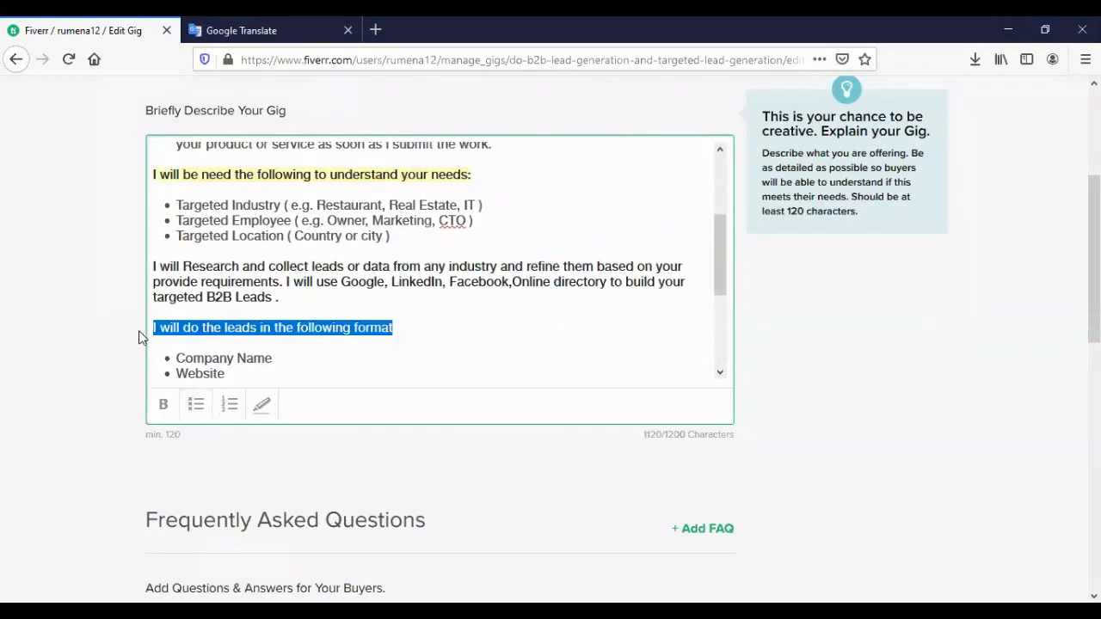
{"action": "left_click", "coordinate": [257, 411]}
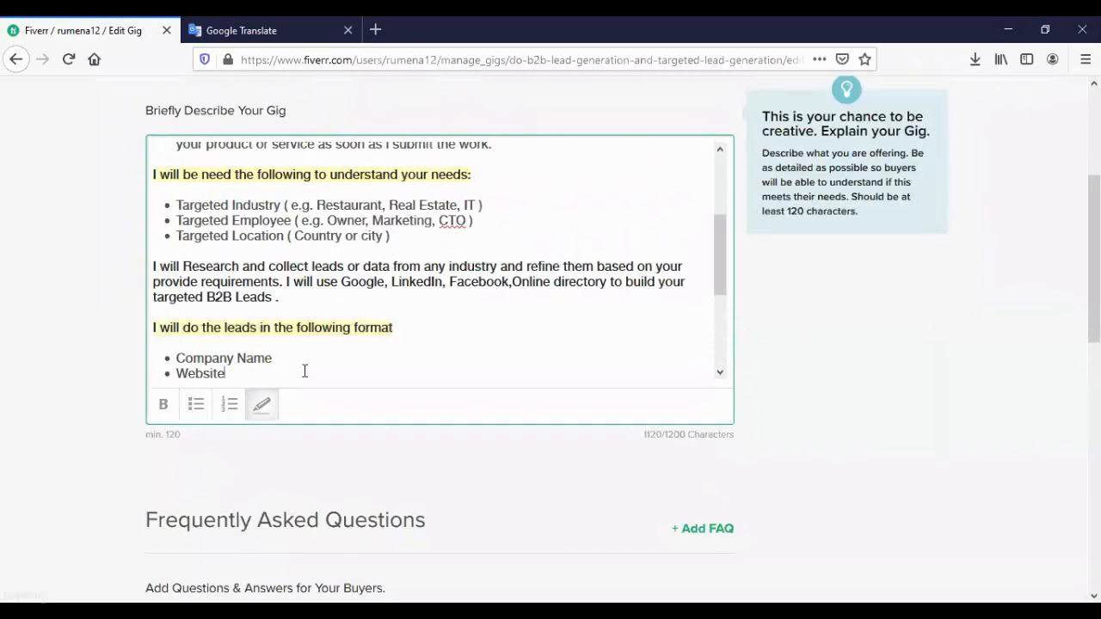
- Check the finished description once more, then save it and continue to the Requirements stage of the gig
{"action": "scroll", "coordinate": [430, 345], "scroll_direction": "down", "scroll_amount": 3}
{"action": "scroll", "coordinate": [442, 312], "scroll_direction": "up", "scroll_amount": 3}
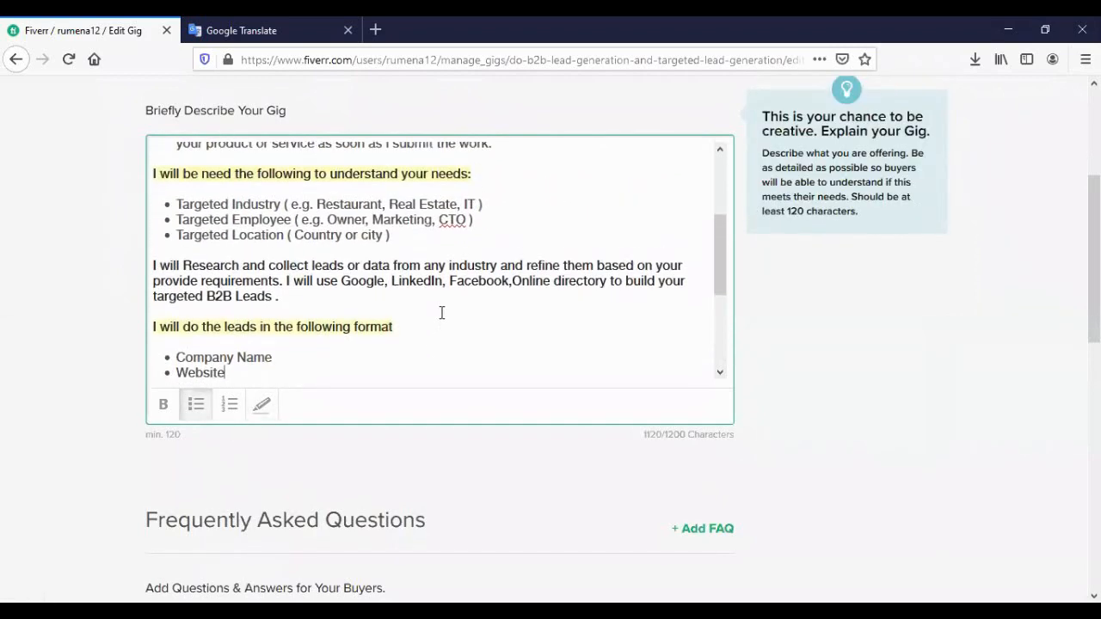
{"action": "scroll", "coordinate": [441, 313], "scroll_direction": "up", "scroll_amount": 3}
{"action": "scroll", "coordinate": [457, 261], "scroll_direction": "down", "scroll_amount": 1}
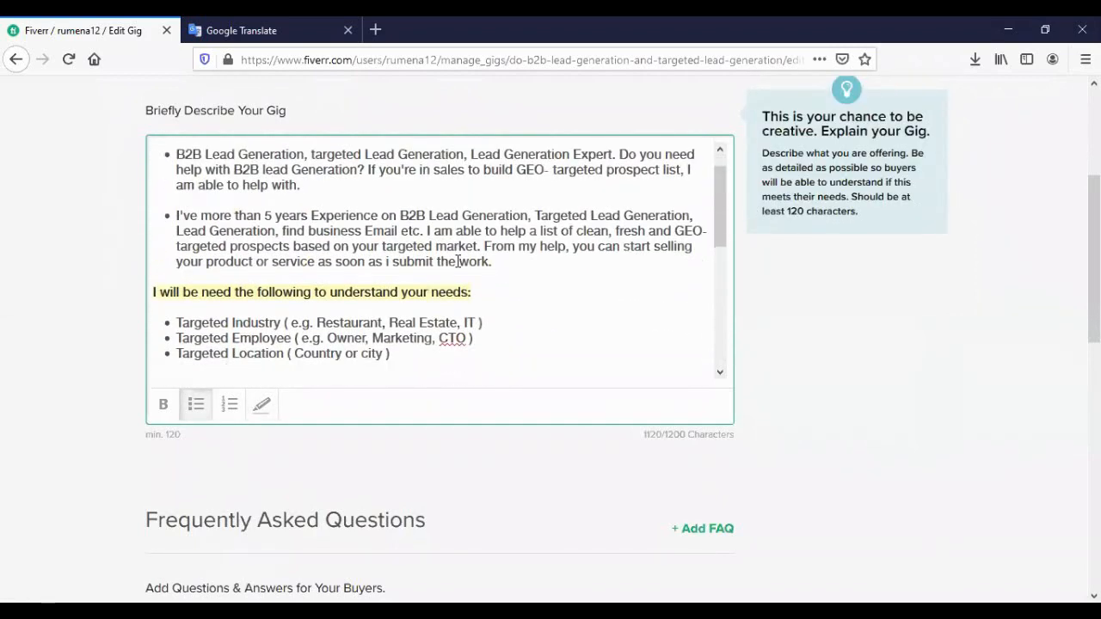
{"action": "scroll", "coordinate": [456, 260], "scroll_direction": "down", "scroll_amount": 3}
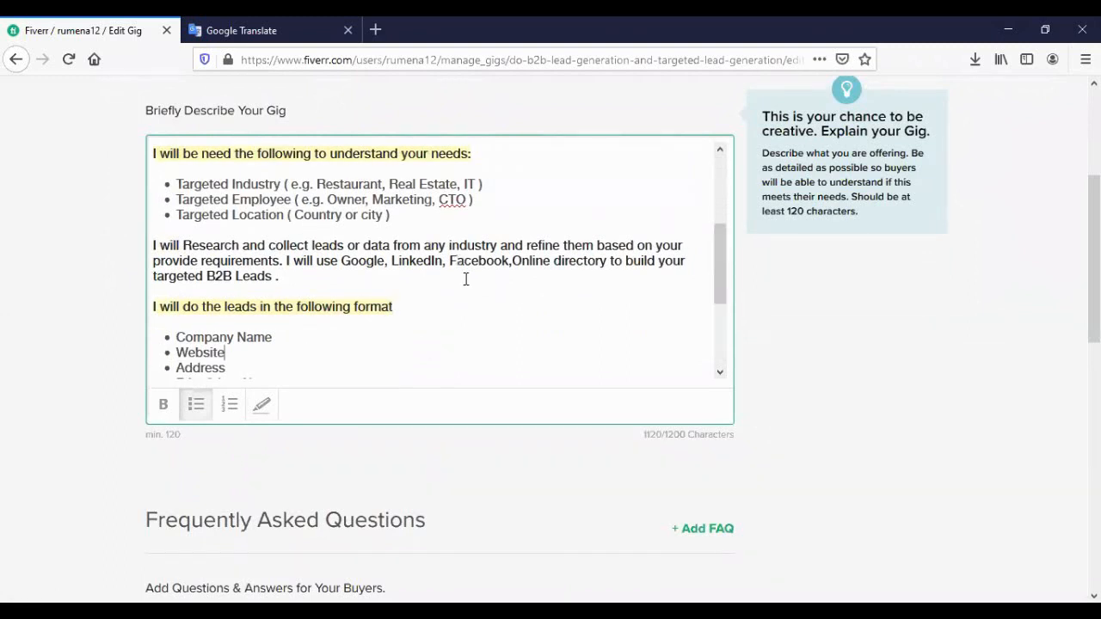
{"action": "scroll", "coordinate": [433, 266], "scroll_direction": "down", "scroll_amount": 3}
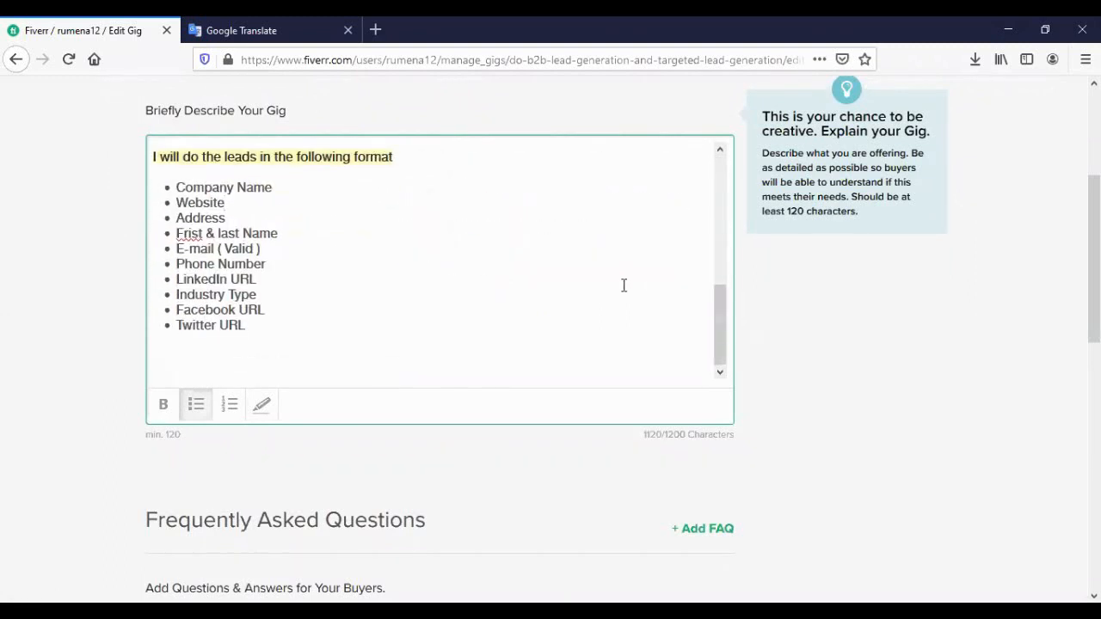
{"action": "scroll", "coordinate": [650, 285], "scroll_direction": "down", "scroll_amount": 1}
{"action": "scroll", "coordinate": [650, 285], "scroll_direction": "down", "scroll_amount": 5}
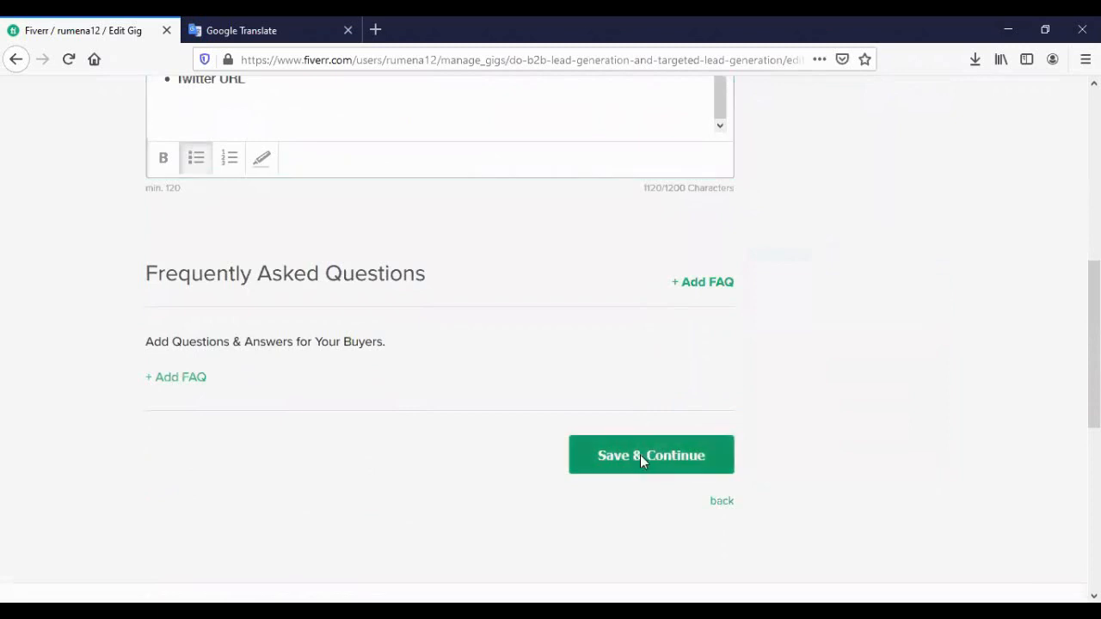
{"action": "left_click", "coordinate": [642, 458]}
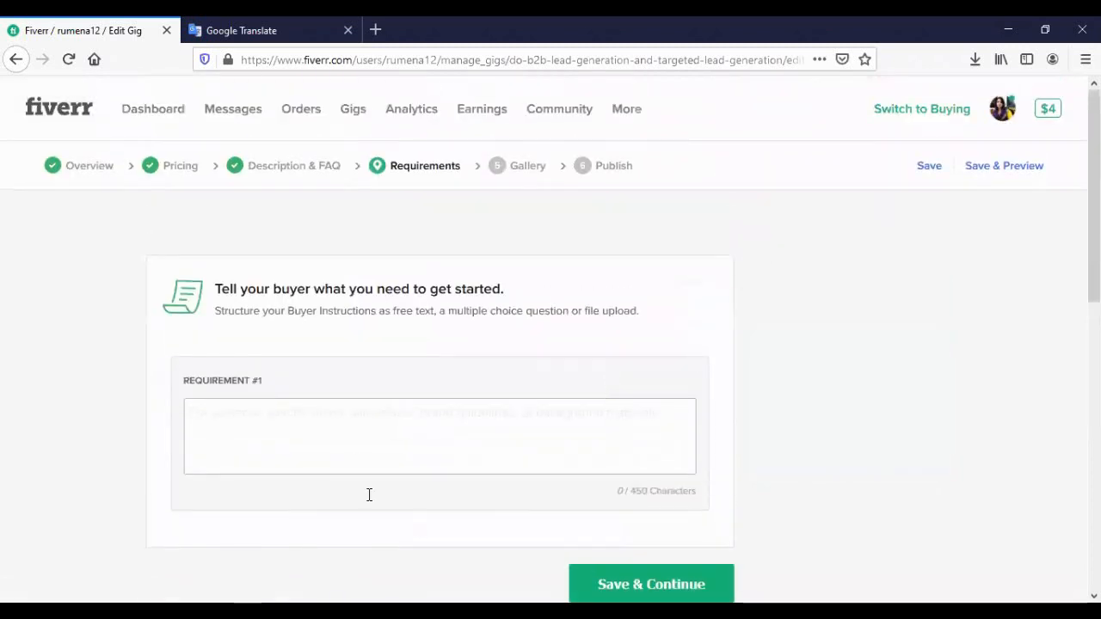
- Write requirement #1 as three numbered lines: "1. Link", "2. Image" and "3. Instructions"
{"action": "left_click", "coordinate": [377, 415]}
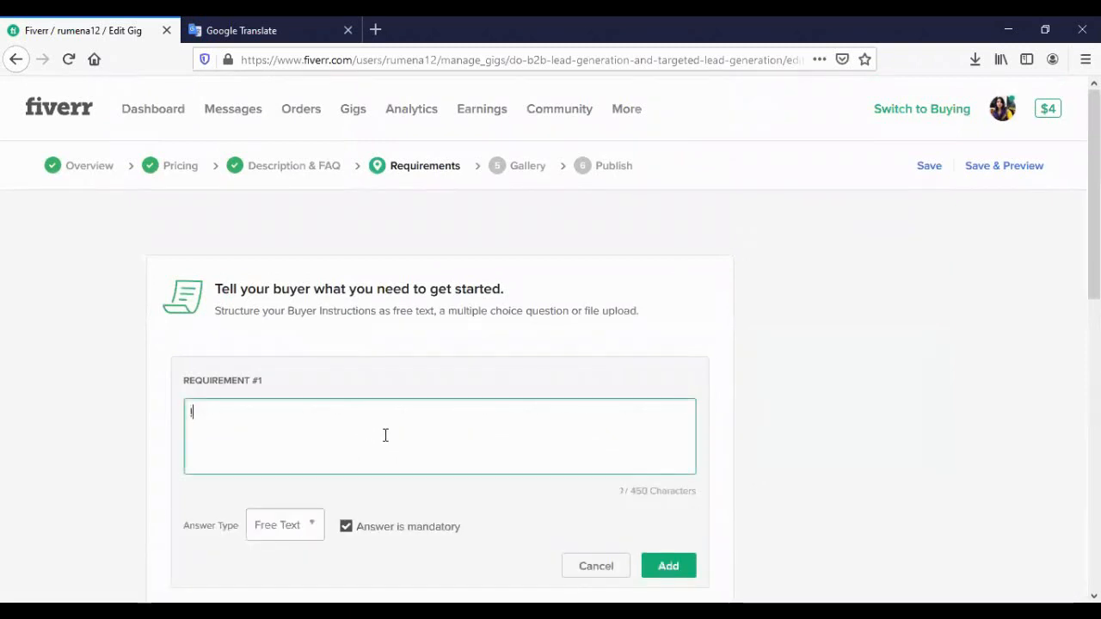
{"action": "type", "text": "1."}
{"action": "type", "text": "Link"}
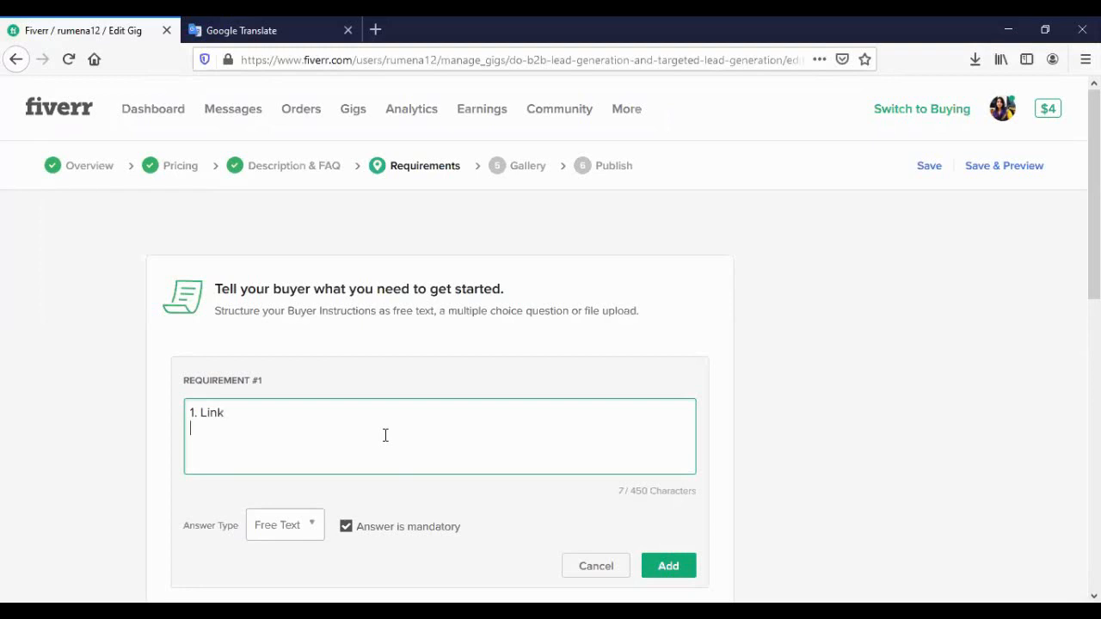
{"action": "type", "text": "2."}
{"action": "type", "text": "Image"}
{"action": "key", "text": "Return"}
{"action": "type", "text": "3. Ind"}
{"action": "key", "text": "BackSpace"}
{"action": "type", "text": "struc"}
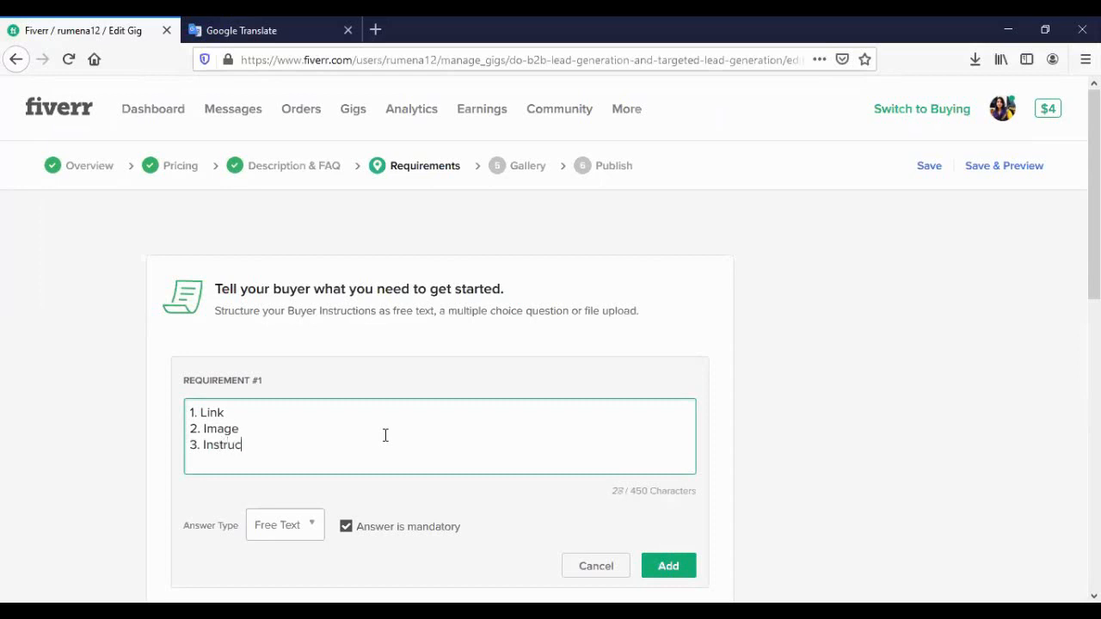
{"action": "type", "text": "tions"}
- Set the answer type of requirement #1 to Attached File
{"action": "scroll", "coordinate": [327, 452], "scroll_direction": "down", "scroll_amount": 1}
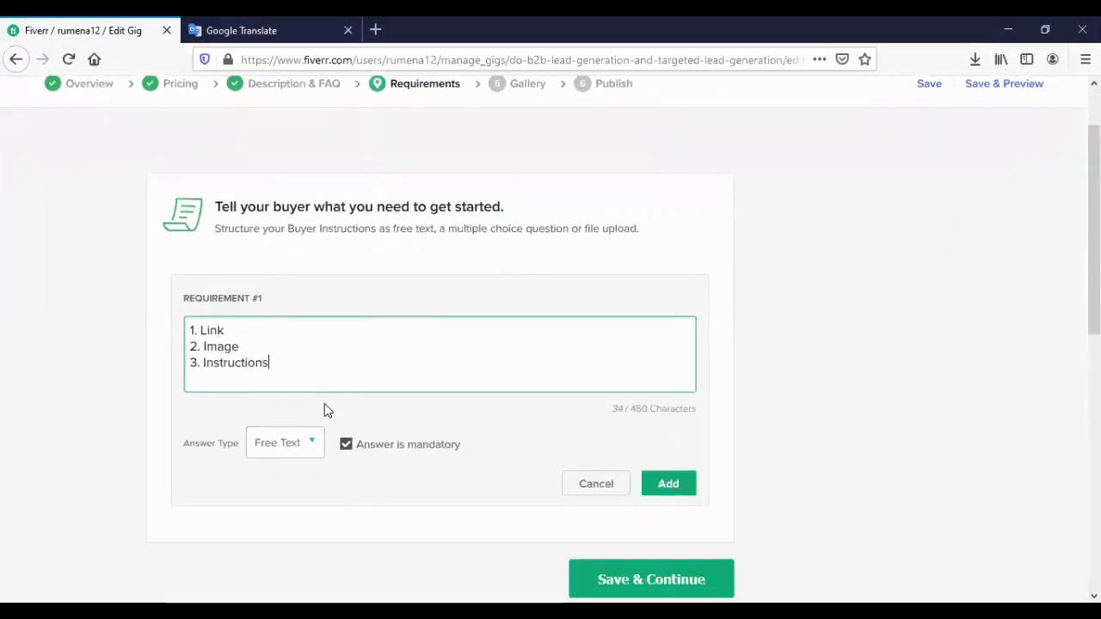
{"action": "left_click", "coordinate": [285, 452]}
{"action": "left_click", "coordinate": [288, 527]}
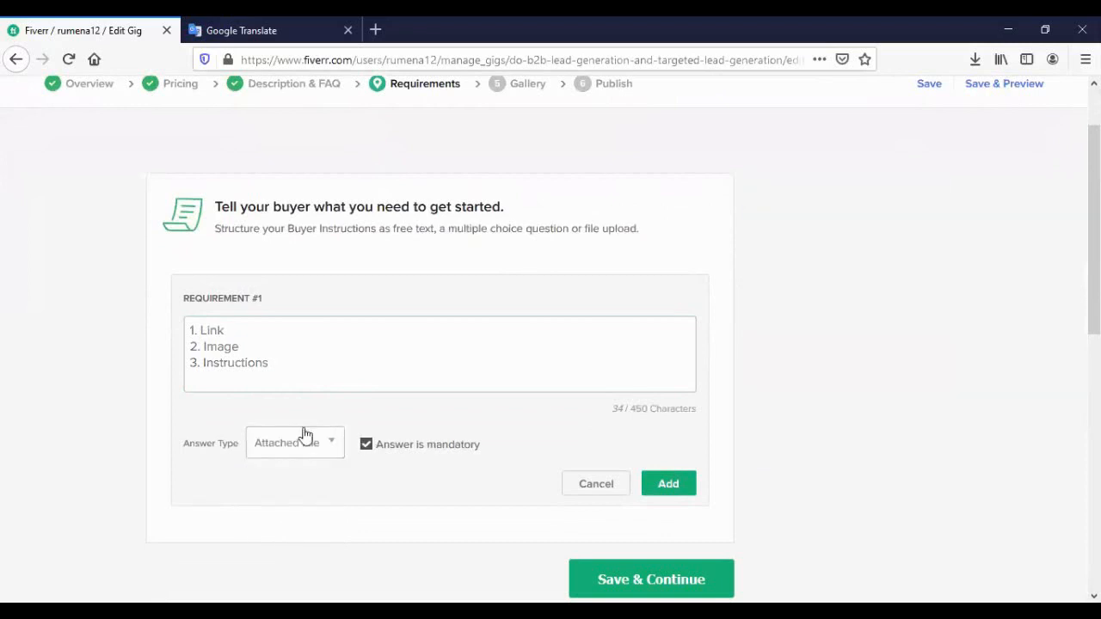
{"action": "left_click_drag", "start_coordinate": [286, 371], "coordinate": [180, 332]}
{"action": "left_click", "coordinate": [281, 361]}
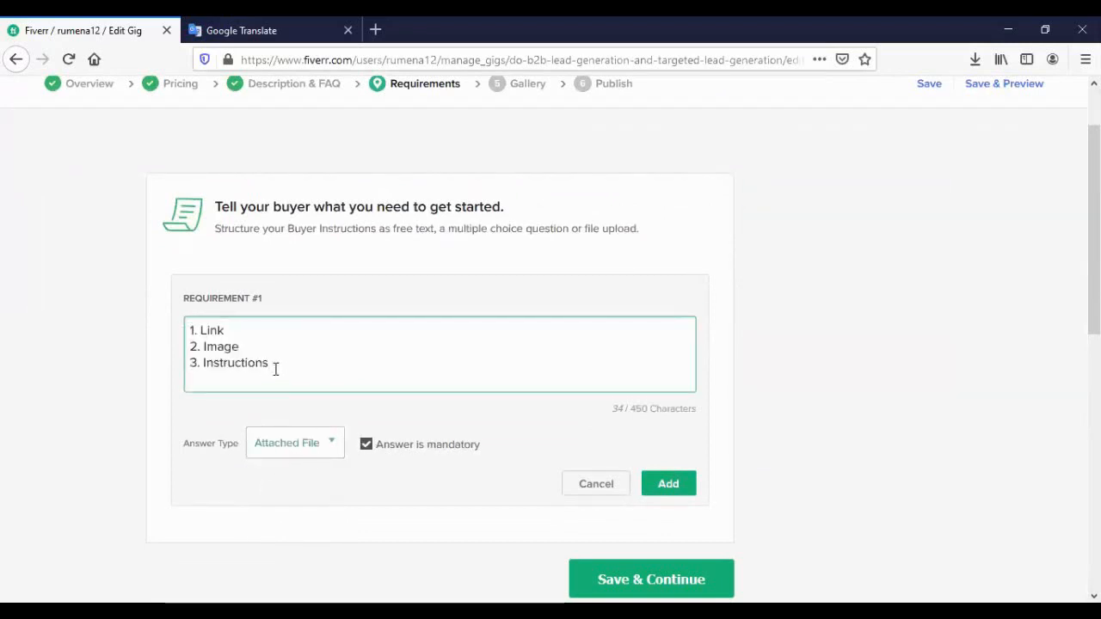
{"action": "left_click_drag", "start_coordinate": [275, 363], "coordinate": [192, 322]}
{"action": "left_click", "coordinate": [285, 358]}
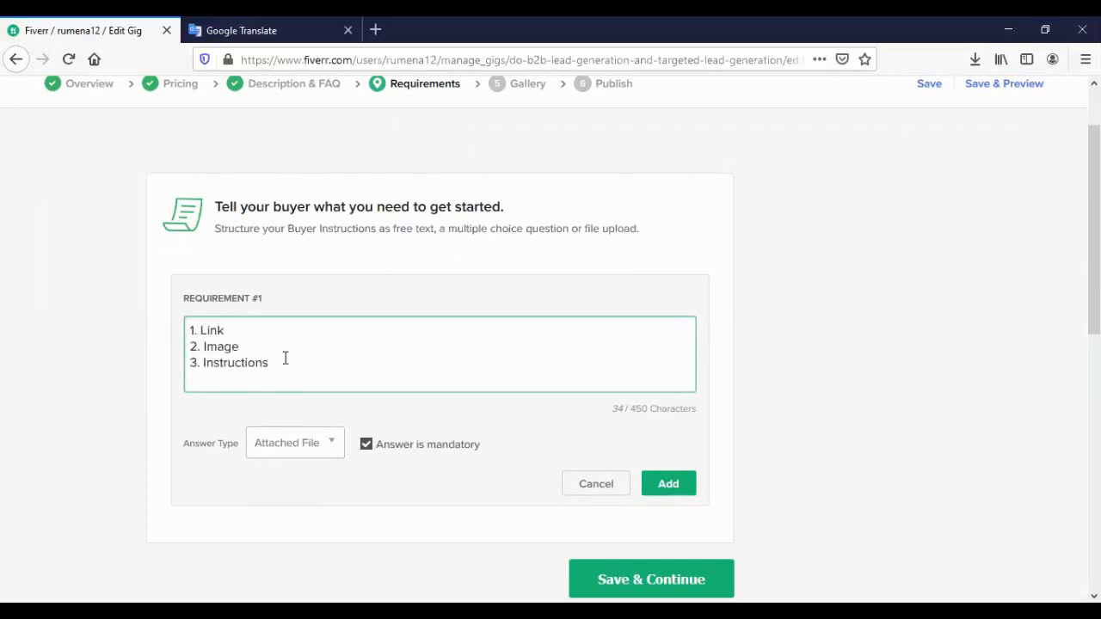
{"action": "left_click_drag", "start_coordinate": [281, 362], "coordinate": [170, 327]}
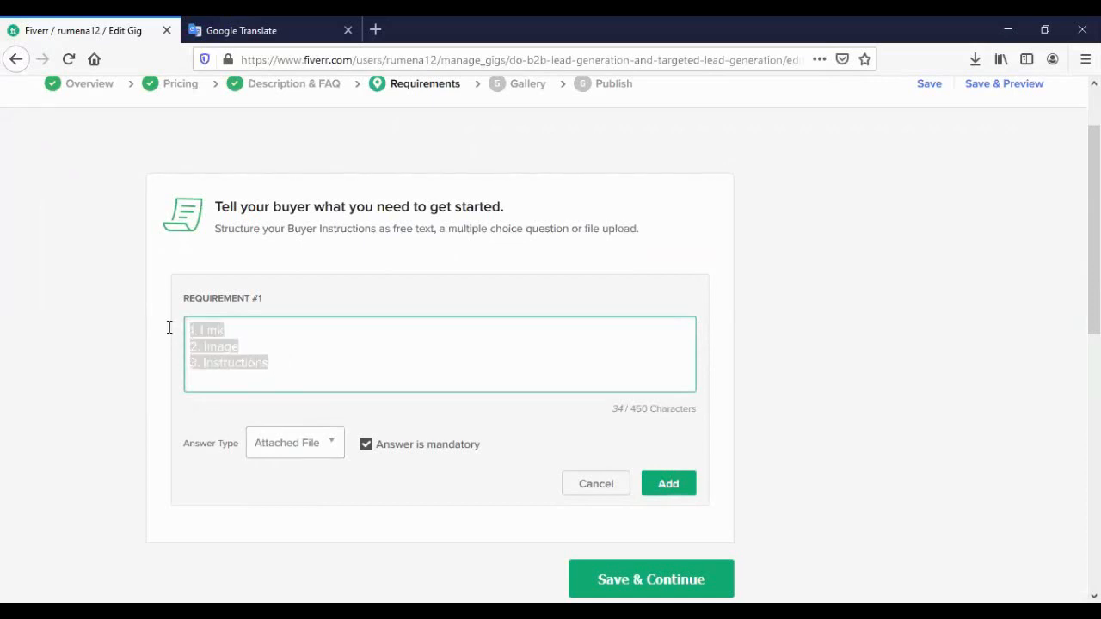
{"action": "left_click", "coordinate": [285, 365]}
{"action": "left_click_drag", "start_coordinate": [281, 362], "coordinate": [193, 324]}
{"action": "left_click", "coordinate": [275, 351]}
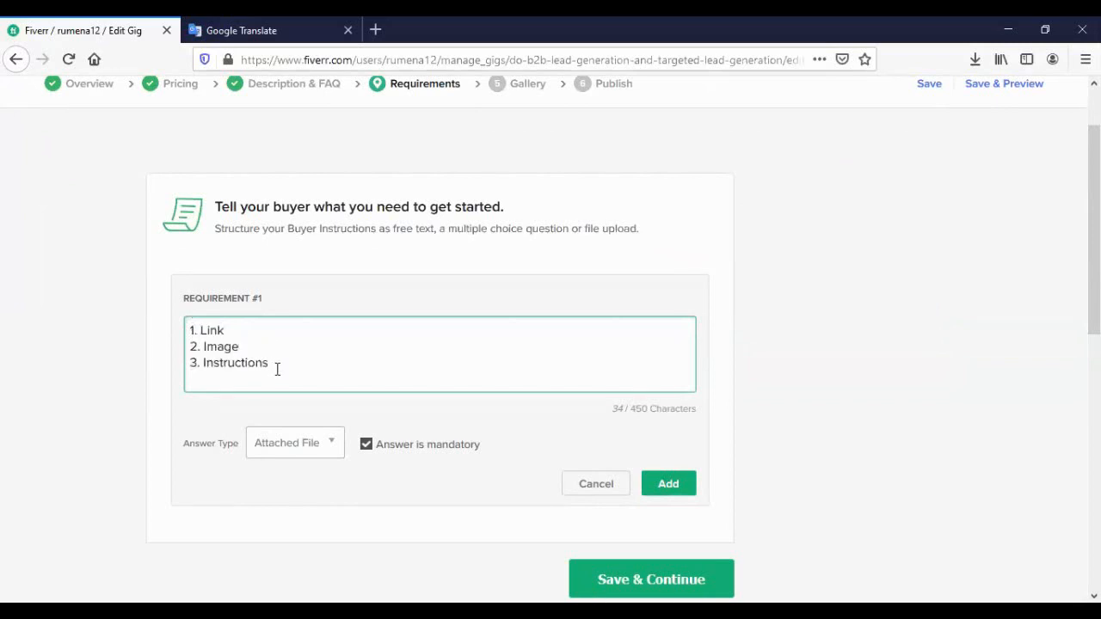
{"action": "left_click_drag", "start_coordinate": [278, 368], "coordinate": [186, 330]}
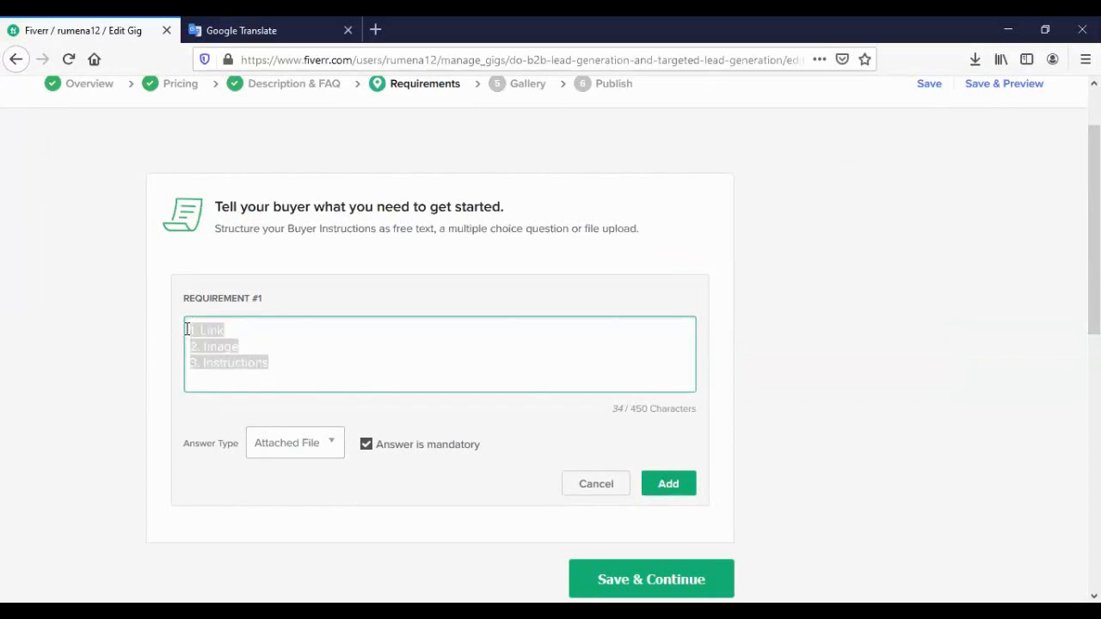
{"action": "left_click", "coordinate": [279, 364]}
{"action": "left_click_drag", "start_coordinate": [275, 364], "coordinate": [174, 330]}
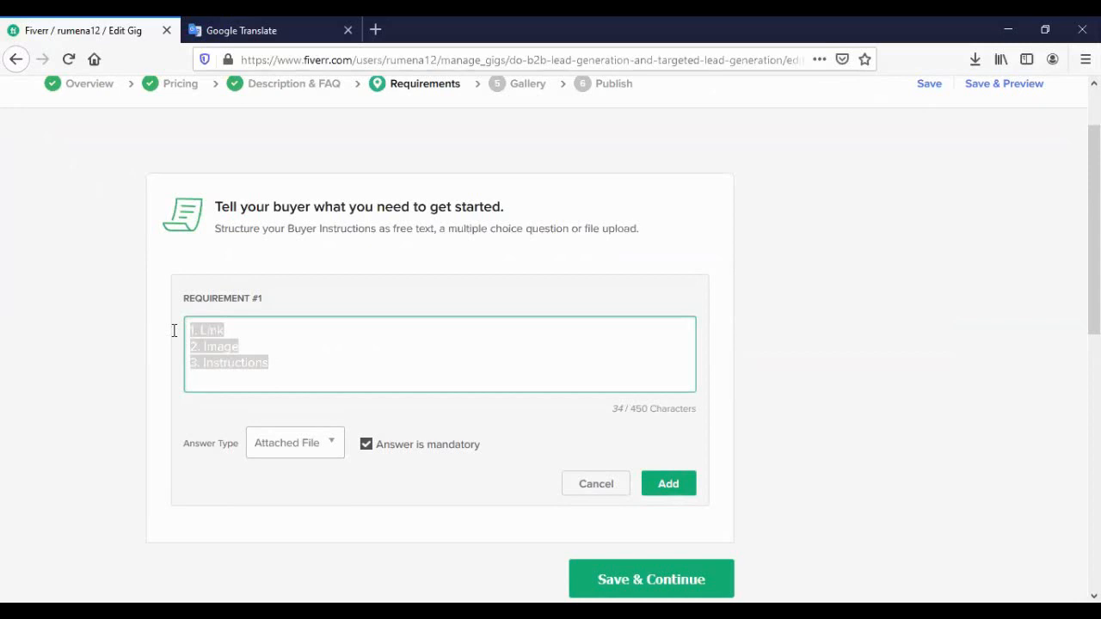
{"action": "left_click", "coordinate": [284, 366]}
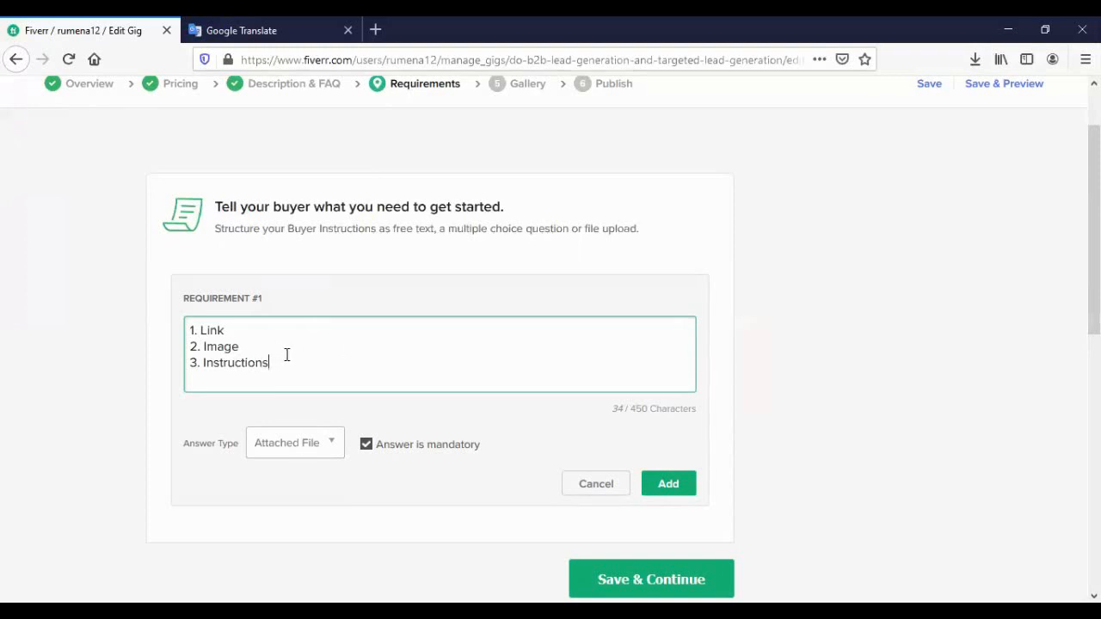
- Add requirement #1 to the gig, then save the requirements and continue to the Gallery stage's photo section
{"action": "scroll", "coordinate": [590, 485], "scroll_direction": "down", "scroll_amount": 3}
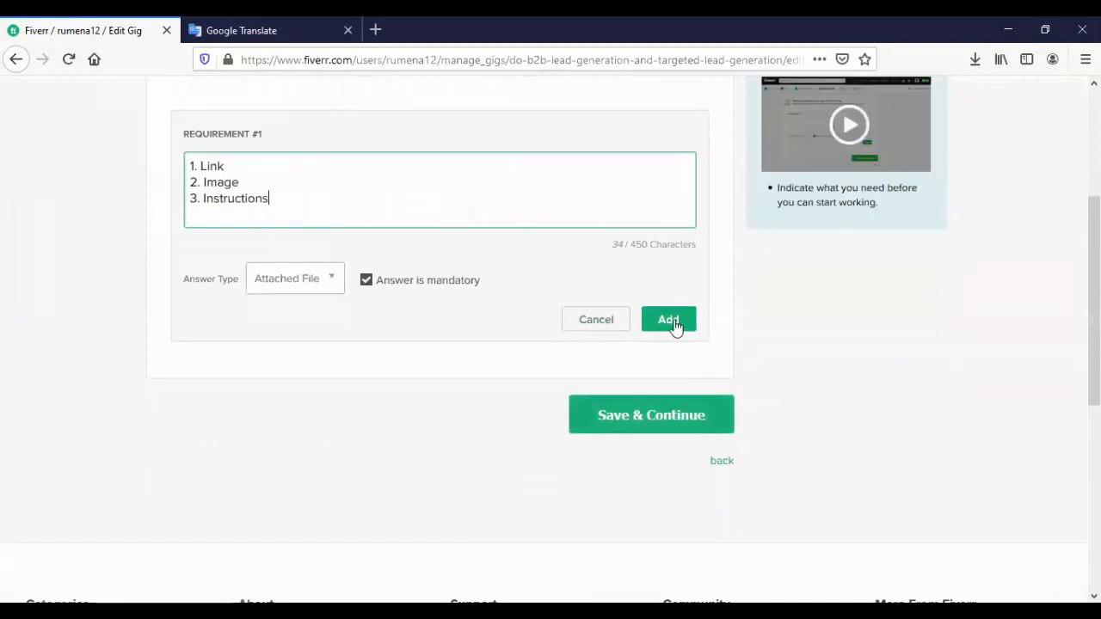
{"action": "left_click", "coordinate": [669, 320]}
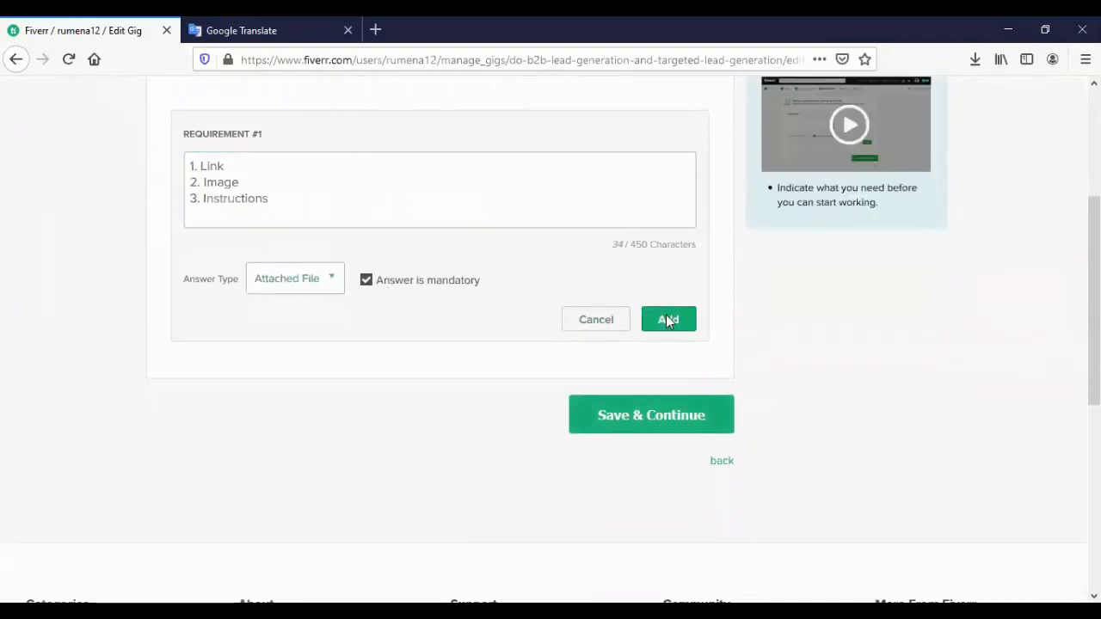
{"action": "scroll", "coordinate": [563, 388], "scroll_direction": "up", "scroll_amount": 3}
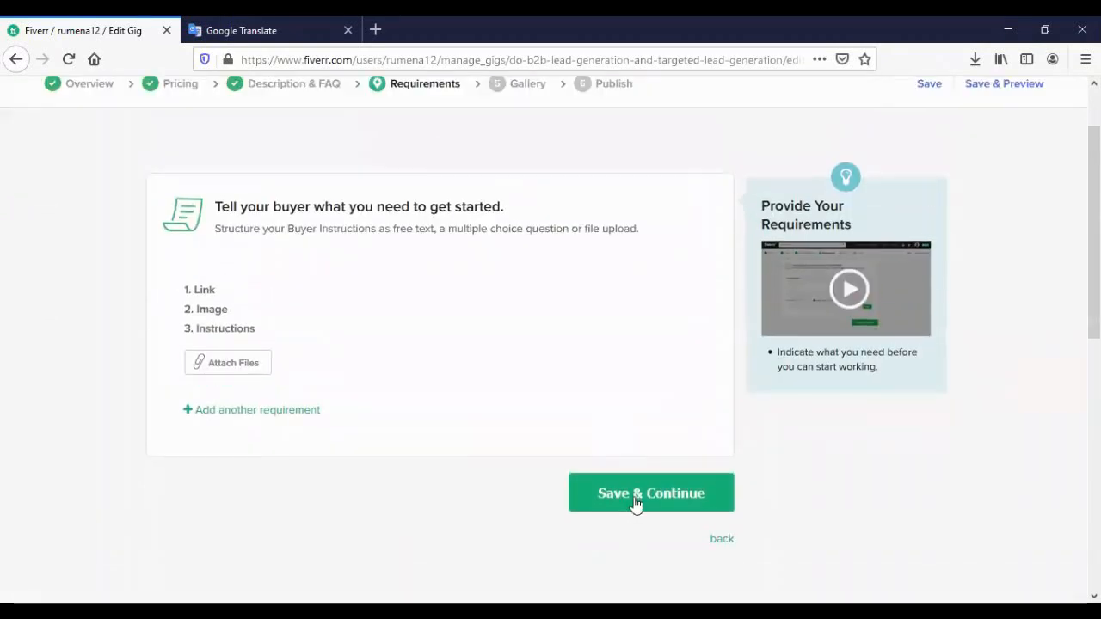
{"action": "left_click", "coordinate": [636, 501]}
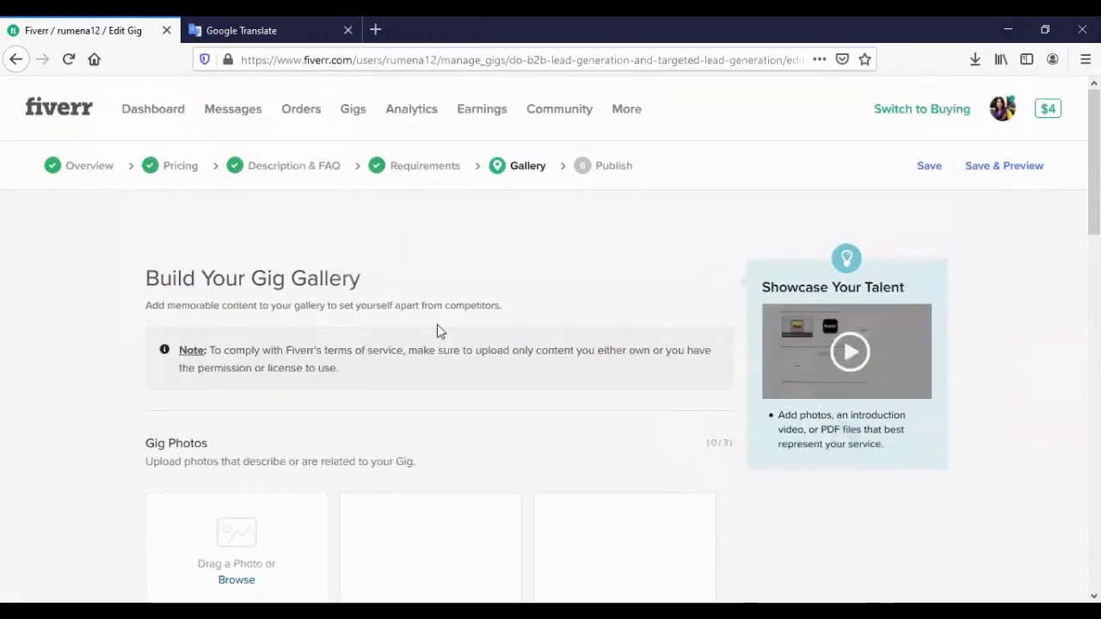
{"action": "scroll", "coordinate": [459, 357], "scroll_direction": "down", "scroll_amount": 3}
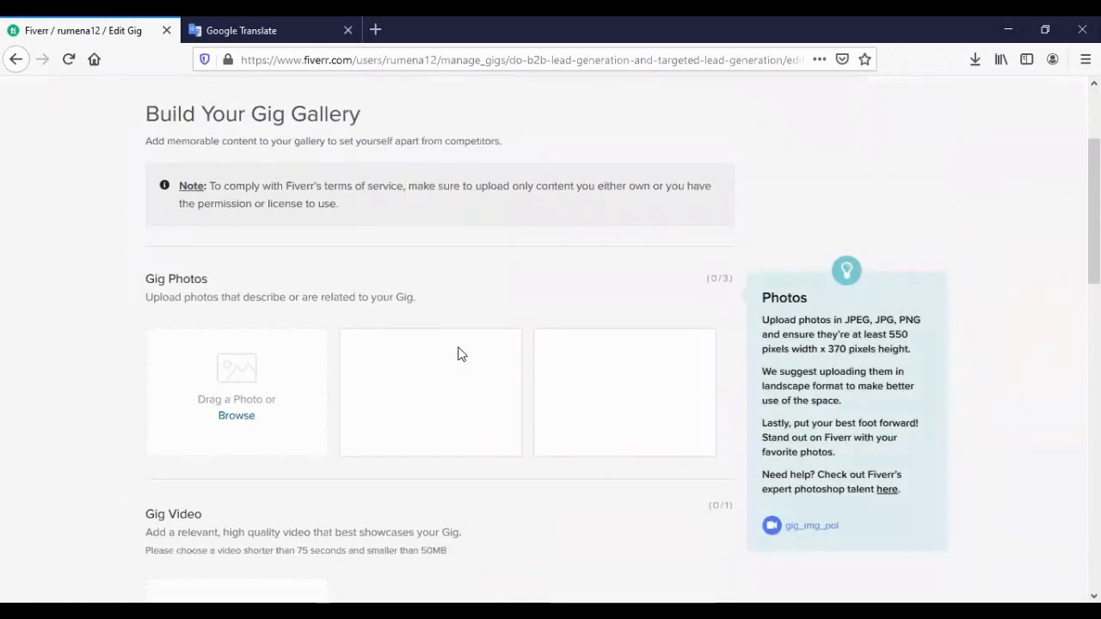
{"action": "left_click", "coordinate": [375, 31]}
{"action": "left_click", "coordinate": [378, 62]}
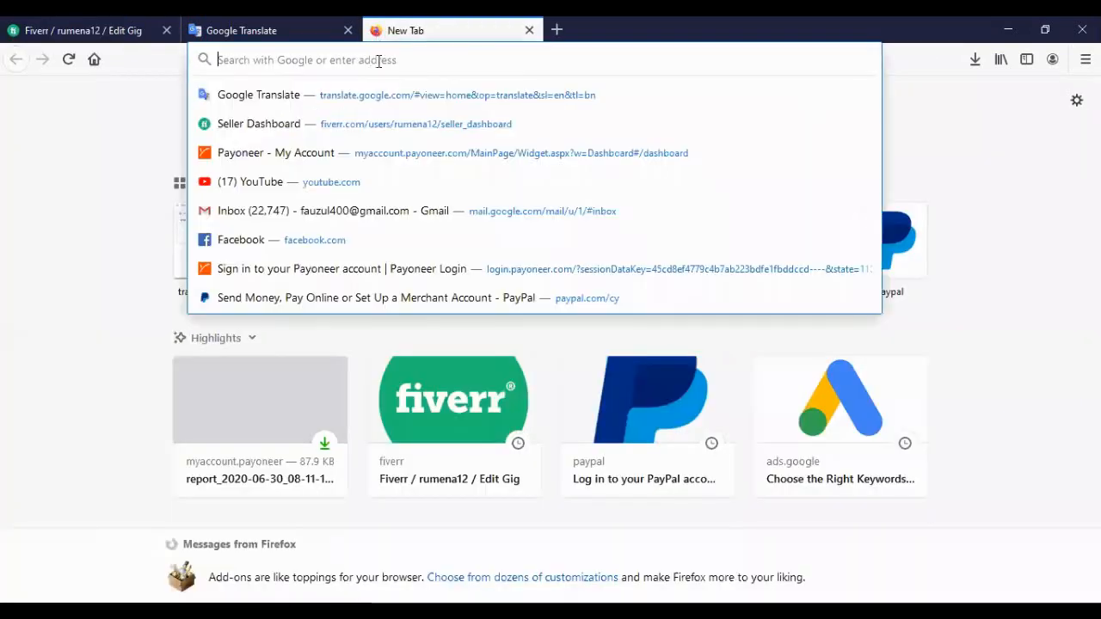
{"action": "type", "text": "canva"}
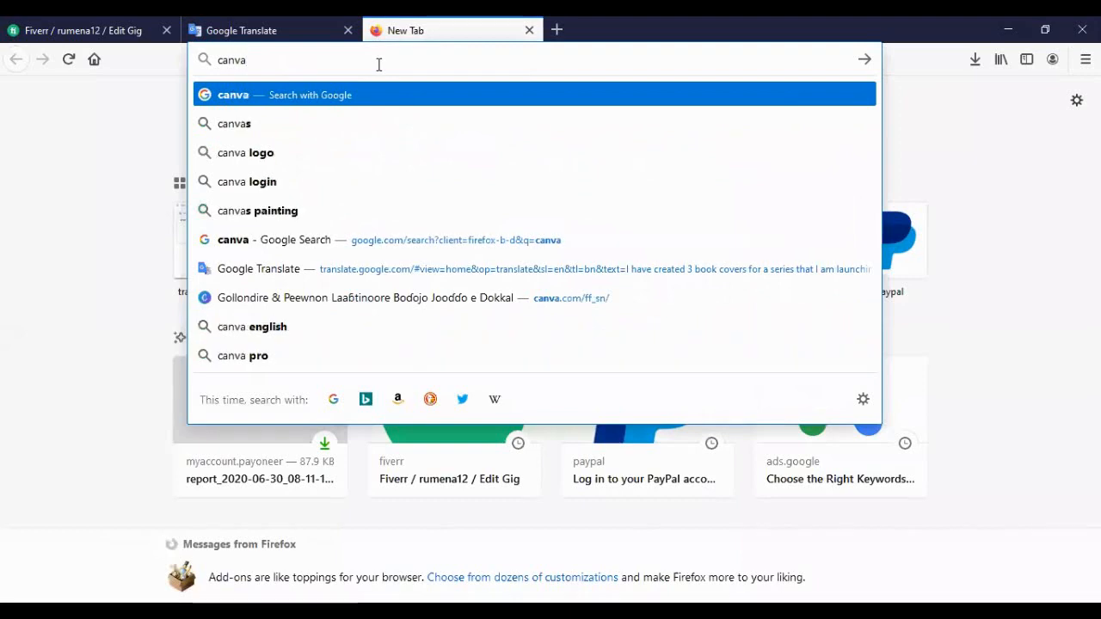
{"action": "left_click", "coordinate": [341, 243]}
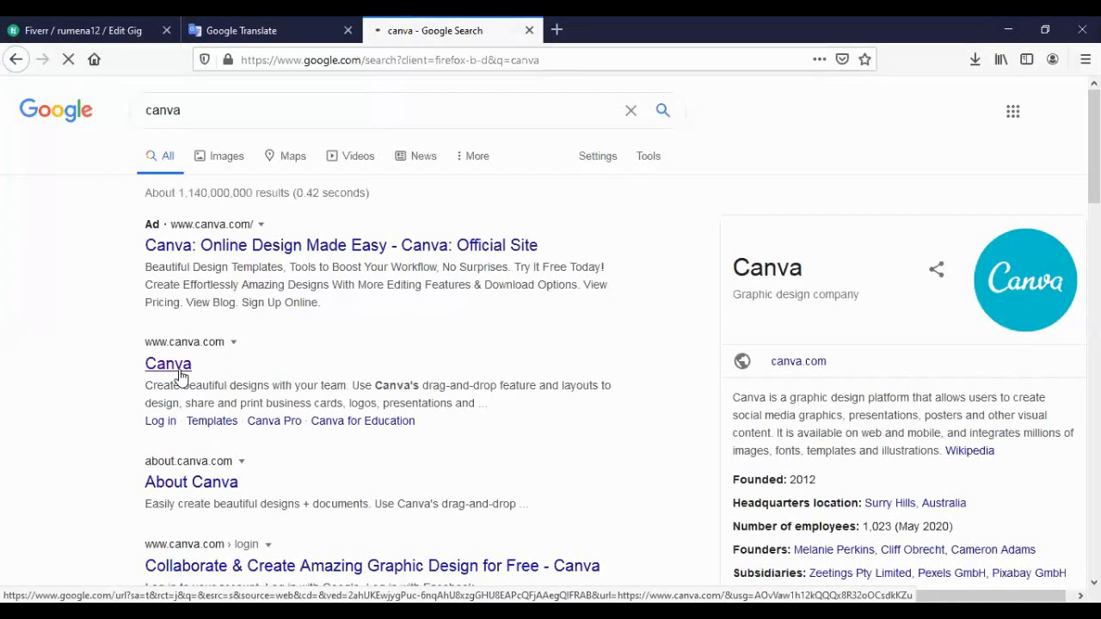
{"action": "left_click", "coordinate": [179, 370]}
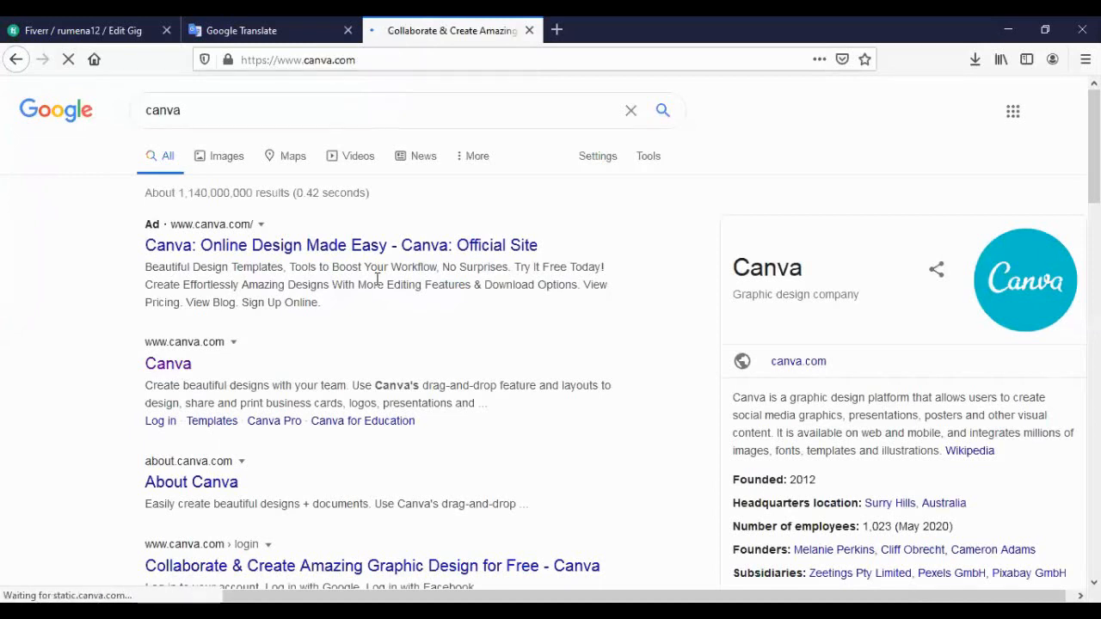
{"action": "left_click", "coordinate": [529, 31]}
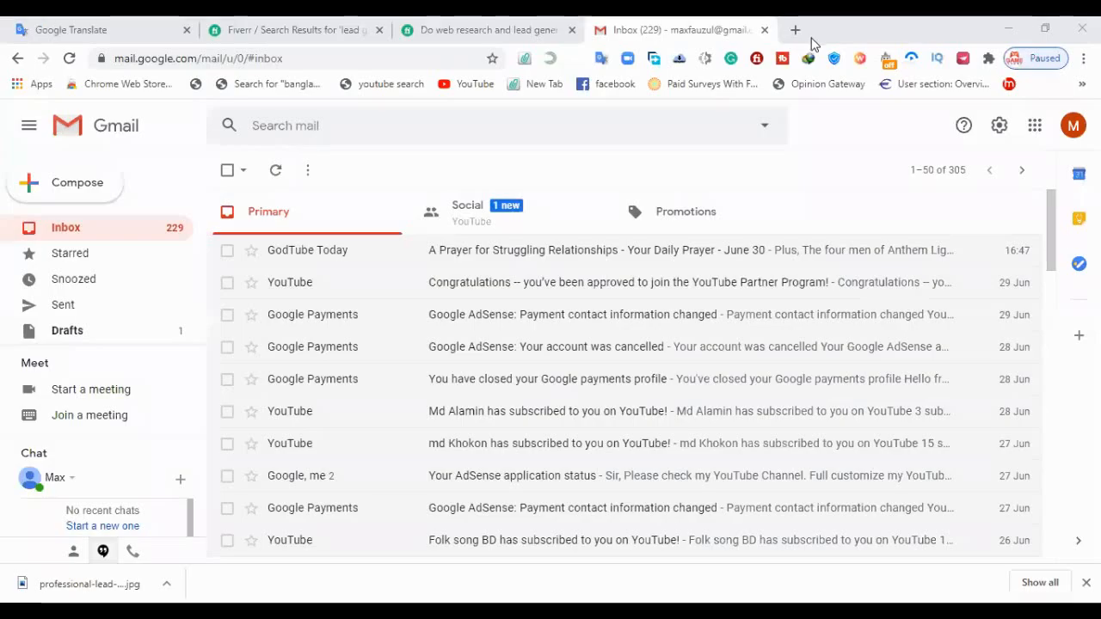
- Switch to the Chrome window and open canva.com in a new tab
{"action": "left_click", "coordinate": [800, 30]}
{"action": "left_click", "coordinate": [322, 58]}
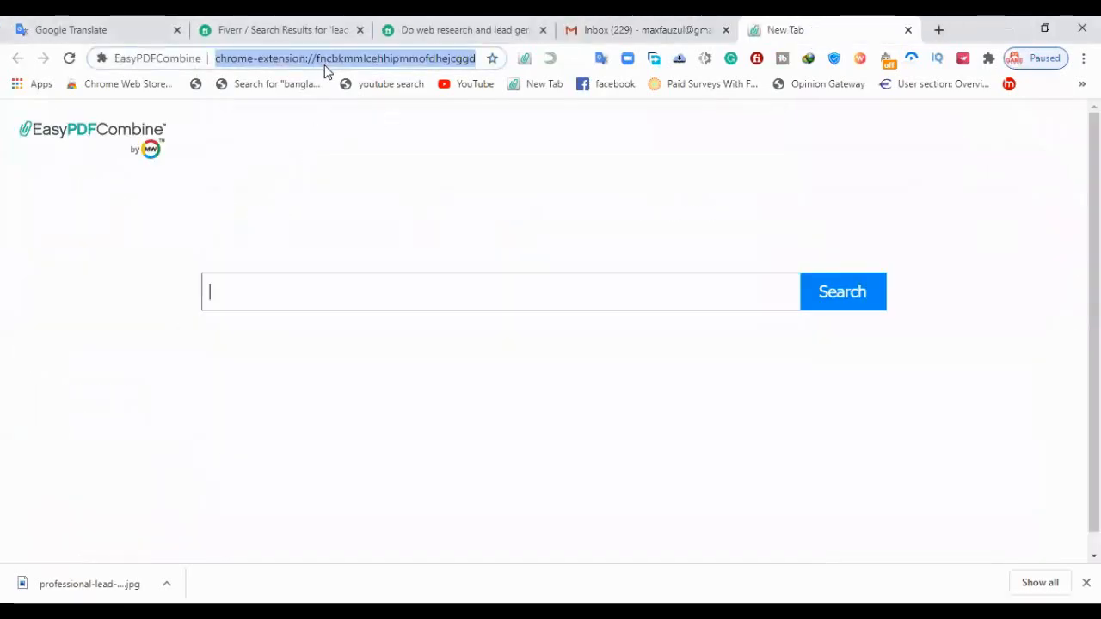
{"action": "type", "text": "canva.com"}
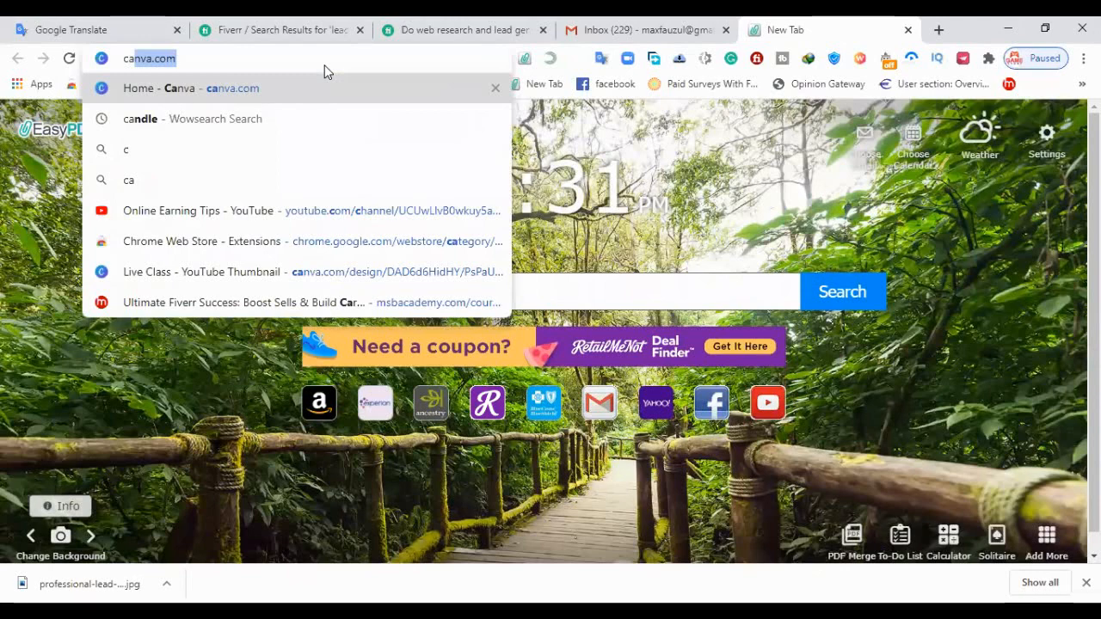
- Go to canva.com and create a blank custom-size design of 550 × 370 px, closing the advertising page that pops up
{"action": "key", "text": "Return"}
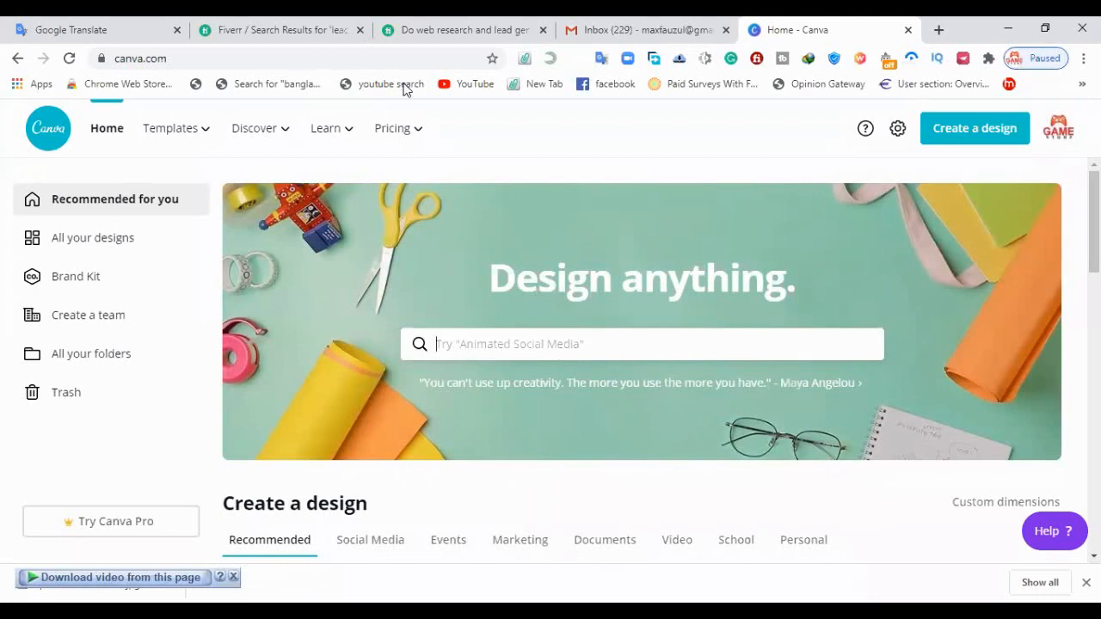
{"action": "left_click", "coordinate": [957, 138]}
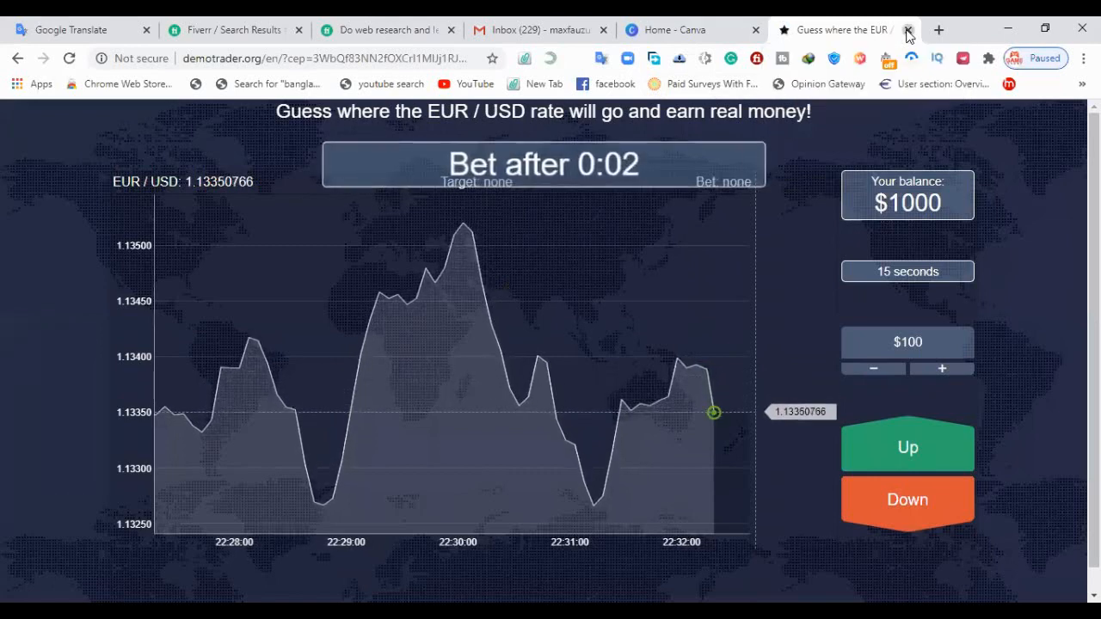
{"action": "left_click", "coordinate": [907, 30]}
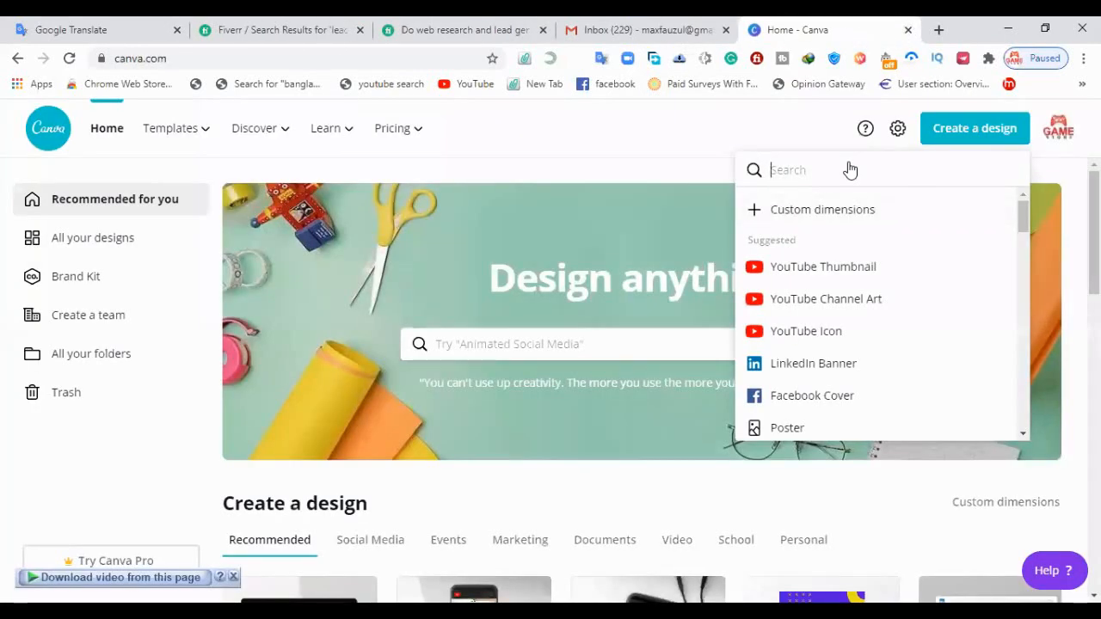
{"action": "key", "text": "Return"}
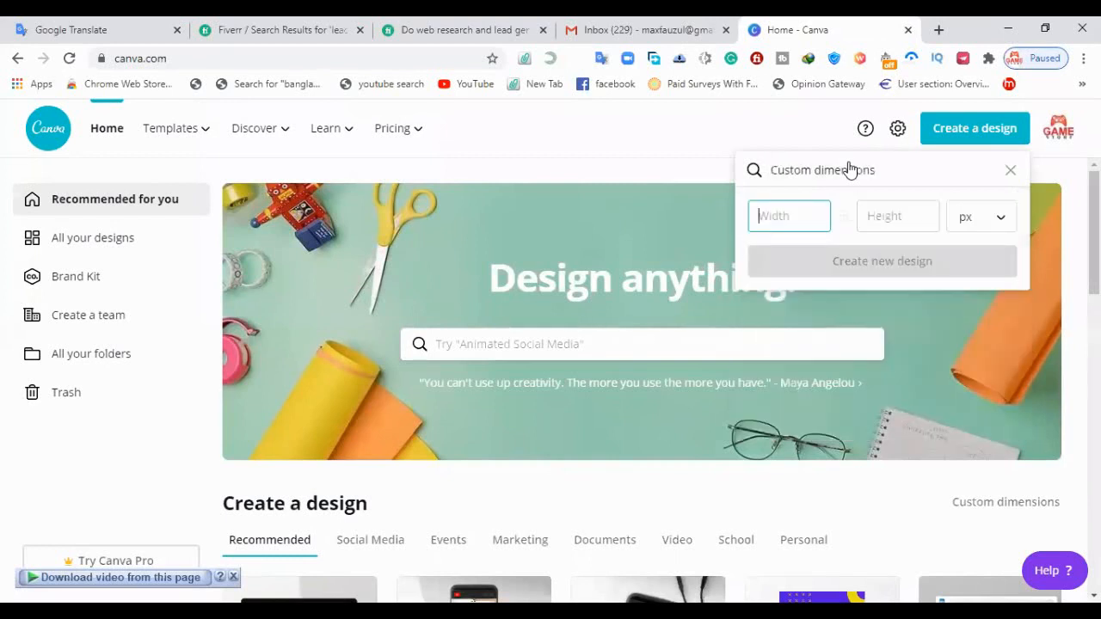
{"action": "type", "text": "550"}
{"action": "key", "text": "Tab"}
{"action": "type", "text": "370"}
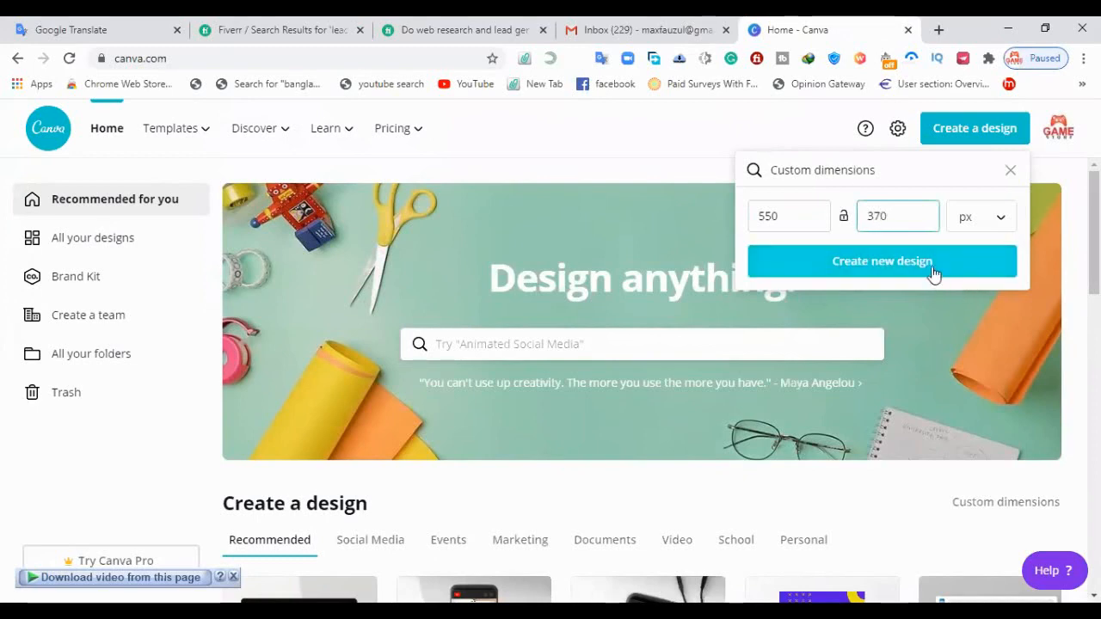
{"action": "left_click", "coordinate": [935, 271]}
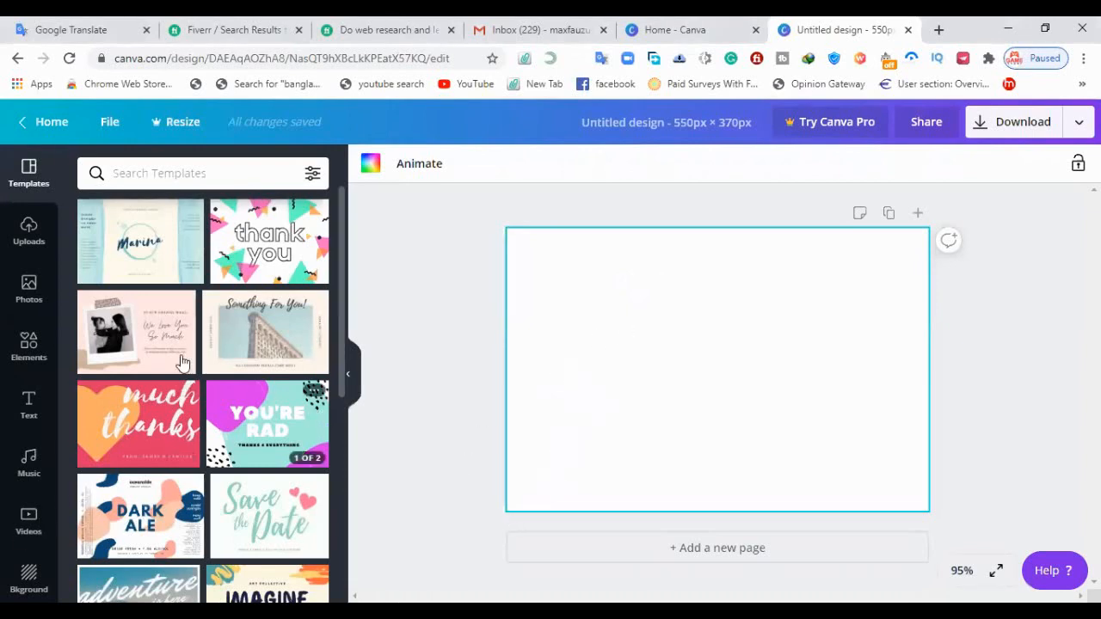
- Find the yellow and orange family "Welcome to the … Home" sign among the templates and apply it to the blank page
{"action": "scroll", "coordinate": [198, 327], "scroll_direction": "down", "scroll_amount": 3}
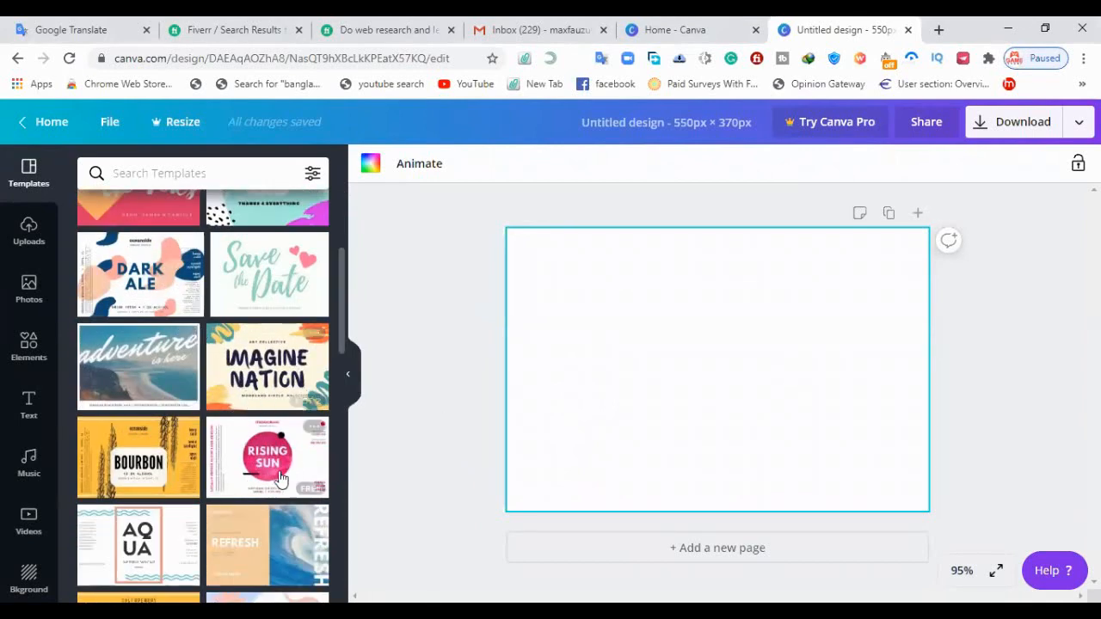
{"action": "scroll", "coordinate": [286, 424], "scroll_direction": "down", "scroll_amount": 5}
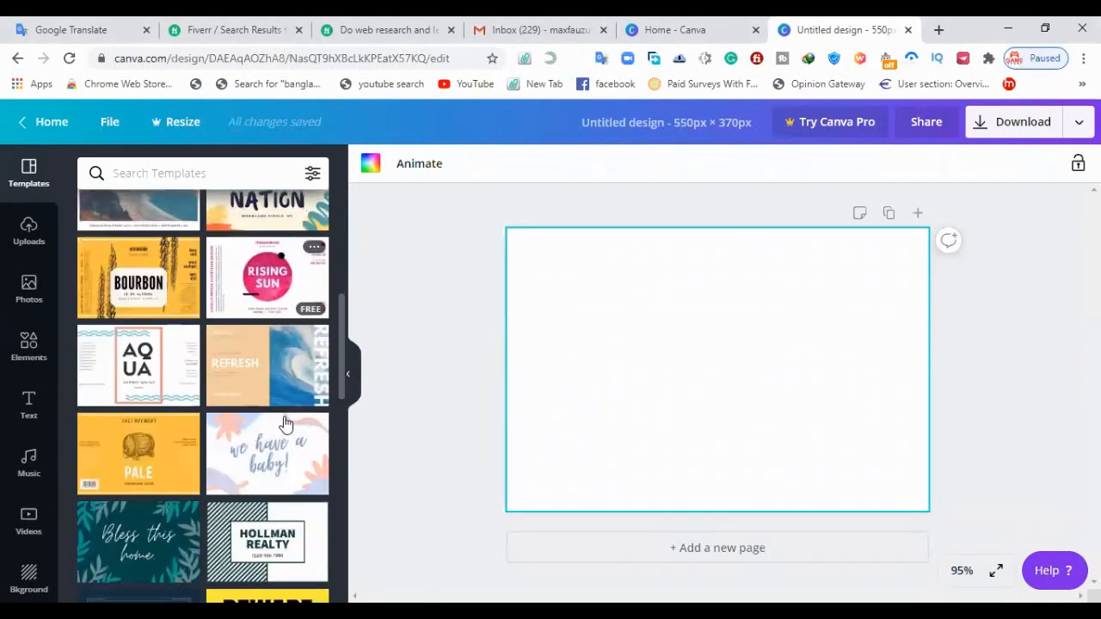
{"action": "scroll", "coordinate": [286, 424], "scroll_direction": "down", "scroll_amount": 2}
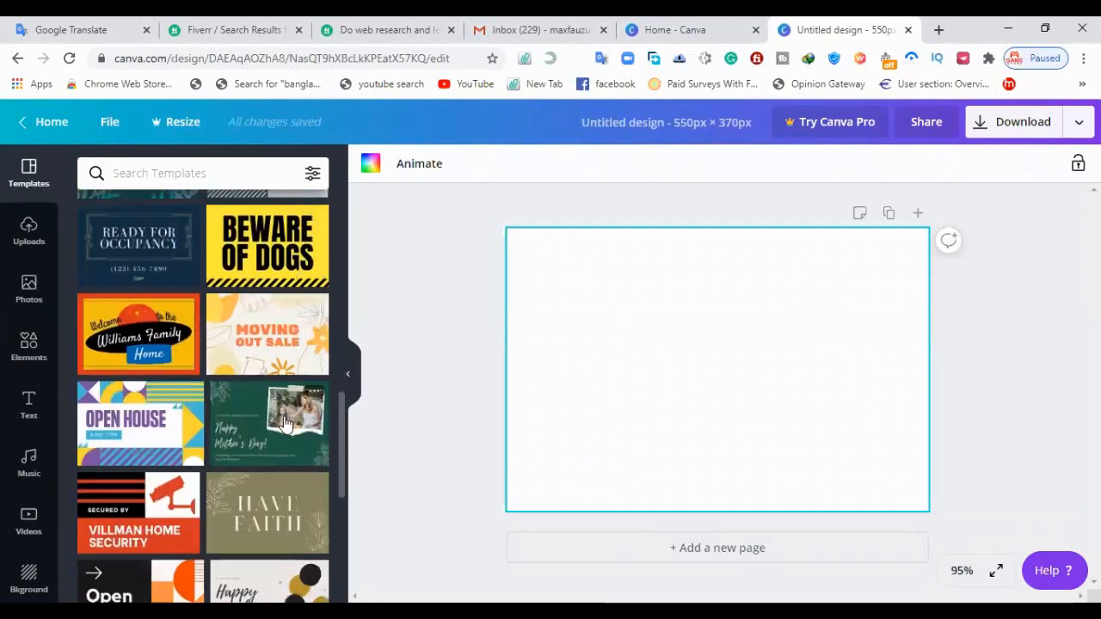
{"action": "scroll", "coordinate": [286, 423], "scroll_direction": "down", "scroll_amount": 3}
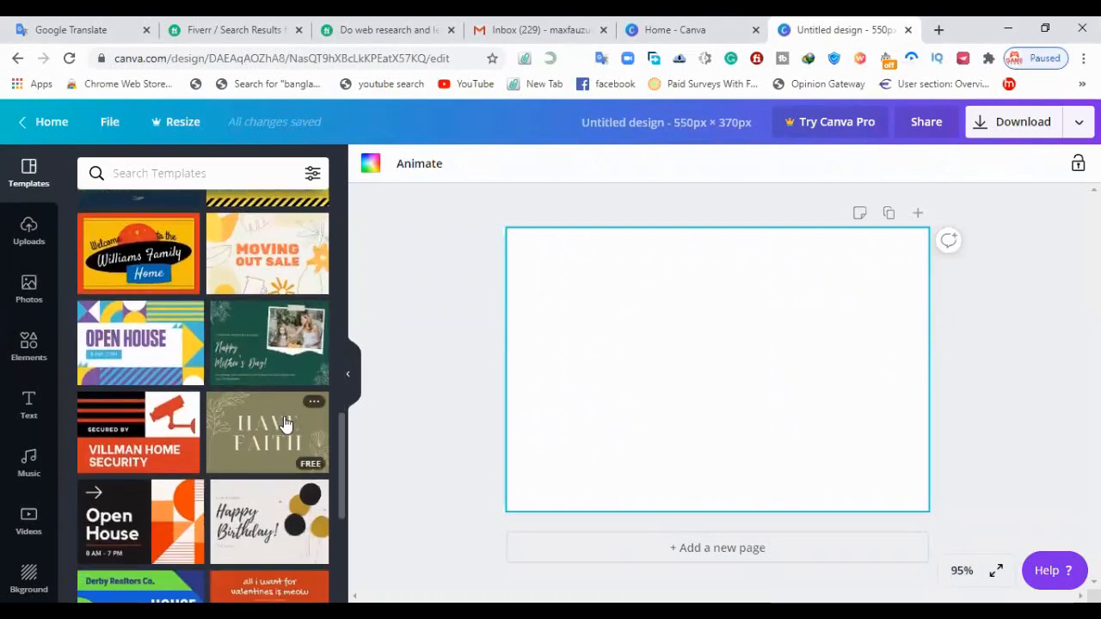
{"action": "scroll", "coordinate": [286, 424], "scroll_direction": "up", "scroll_amount": 3}
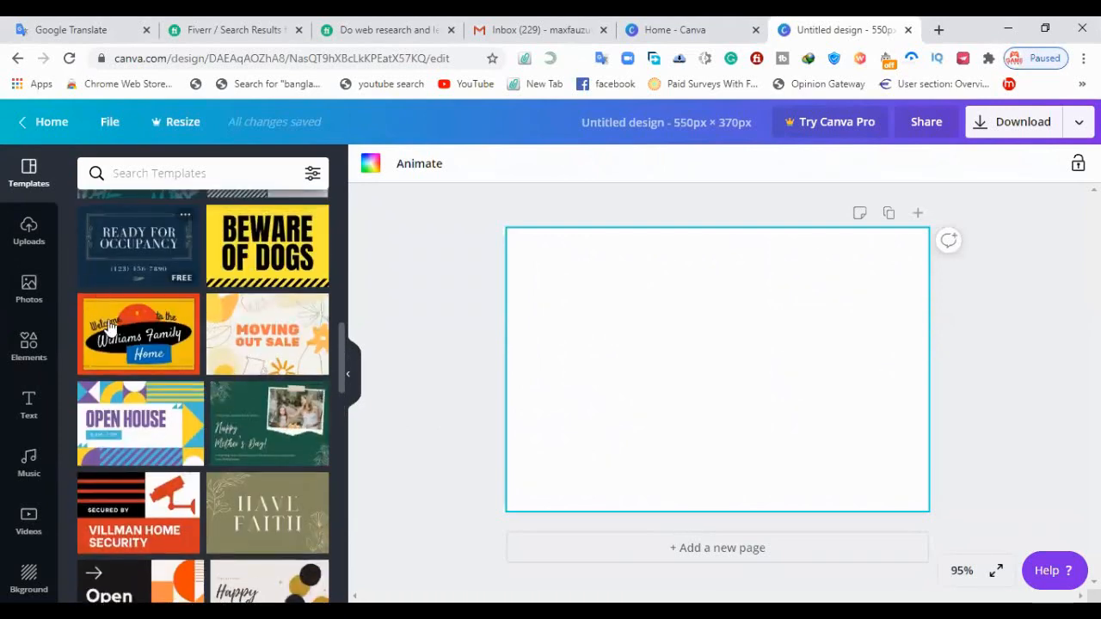
{"action": "left_click", "coordinate": [112, 332]}
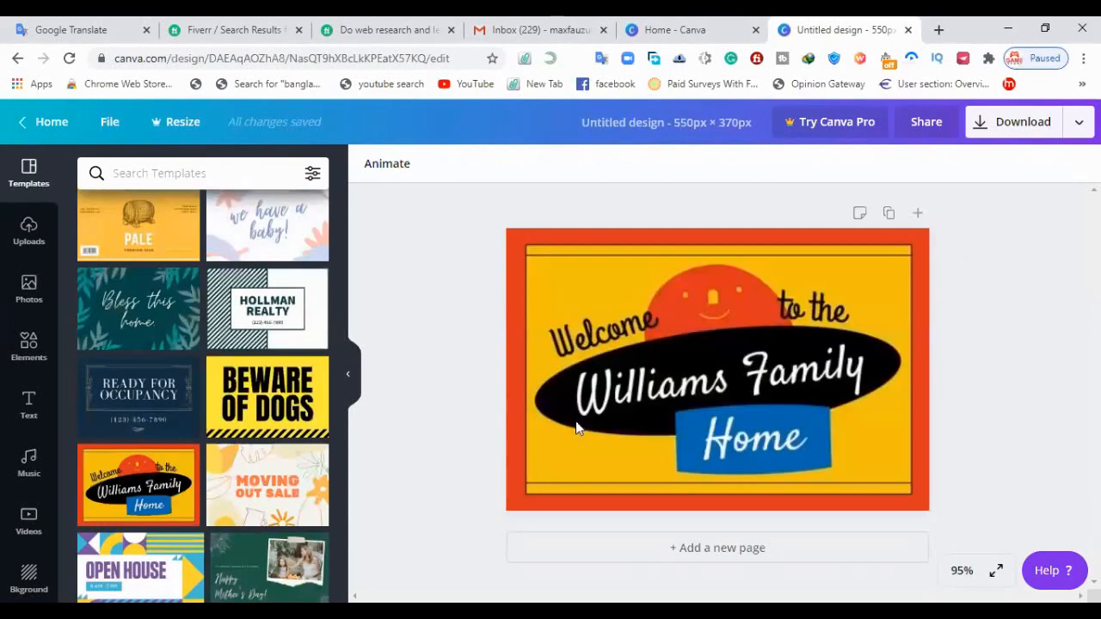
- Delete the family-name text, black oval, sun face, "Welcome" text and "to the" text from the template
{"action": "left_click", "coordinate": [704, 378]}
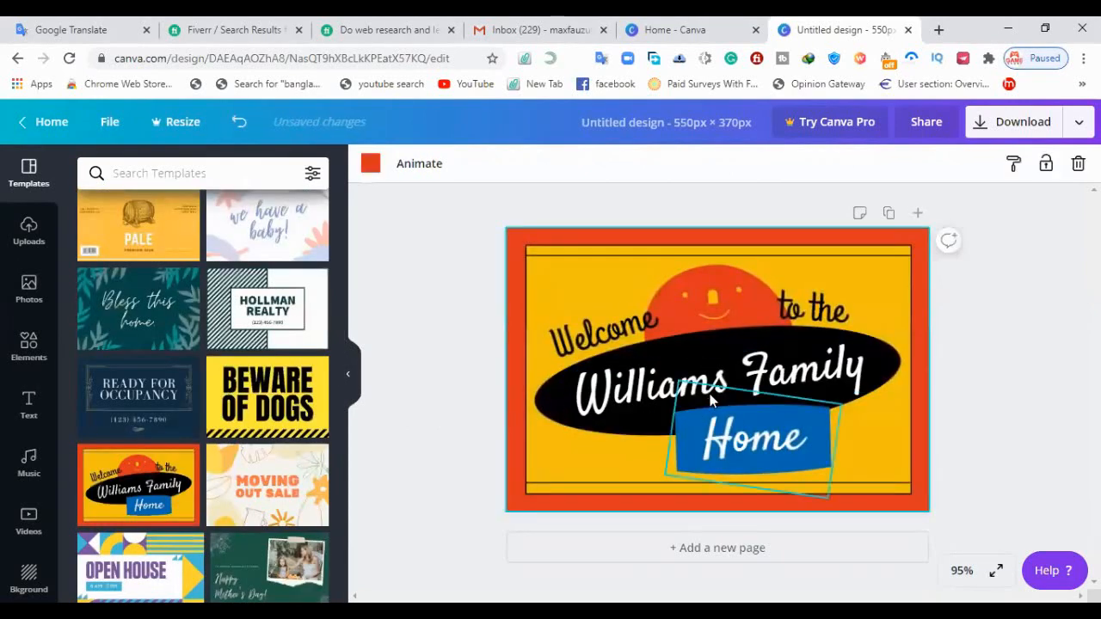
{"action": "key", "text": "Delete"}
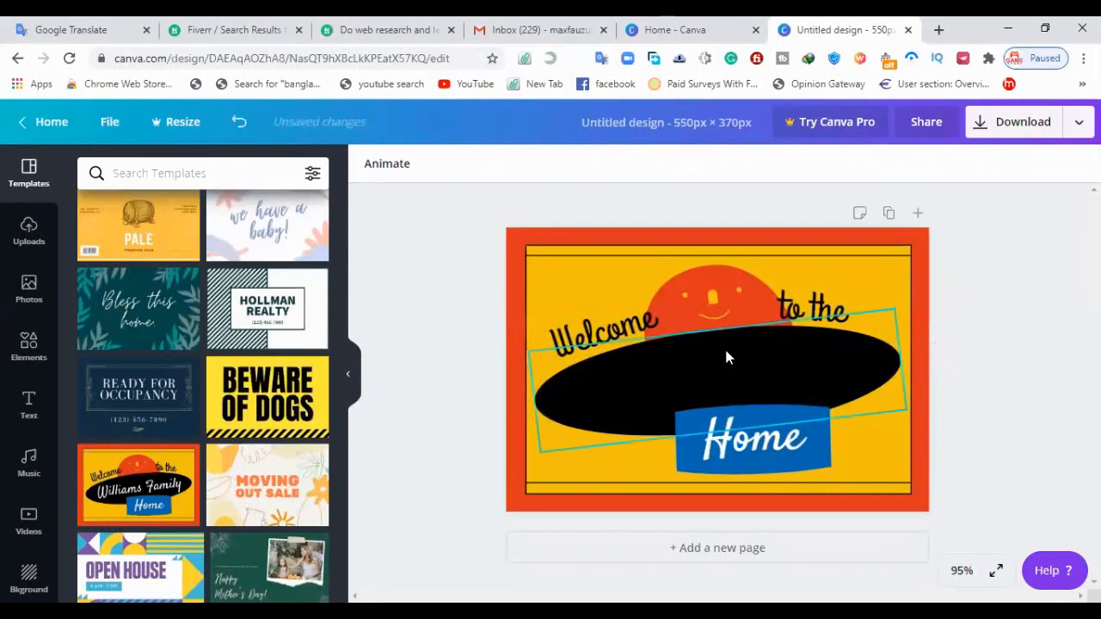
{"action": "left_click", "coordinate": [724, 345]}
{"action": "key", "text": "Delete"}
{"action": "left_click", "coordinate": [721, 330]}
{"action": "key", "text": "Delete"}
{"action": "left_click", "coordinate": [608, 326]}
{"action": "key", "text": "Delete"}
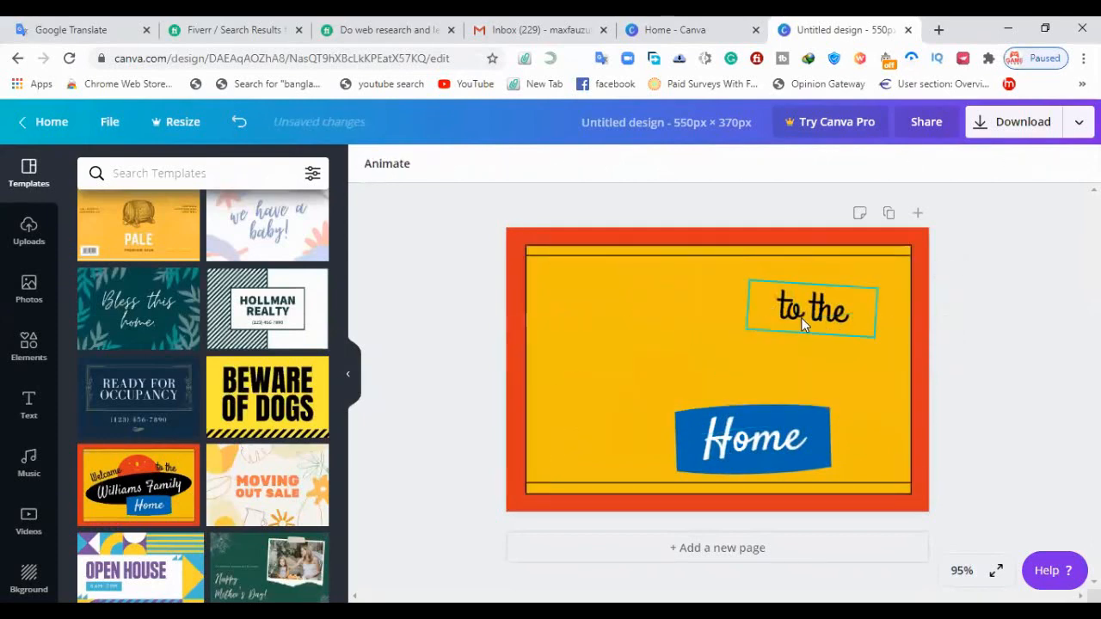
{"action": "left_click", "coordinate": [804, 326]}
{"action": "key", "text": "Delete"}
- Remove the blue "Home" label and its text from the template, leaving only the frame and center panel
{"action": "left_click", "coordinate": [762, 427]}
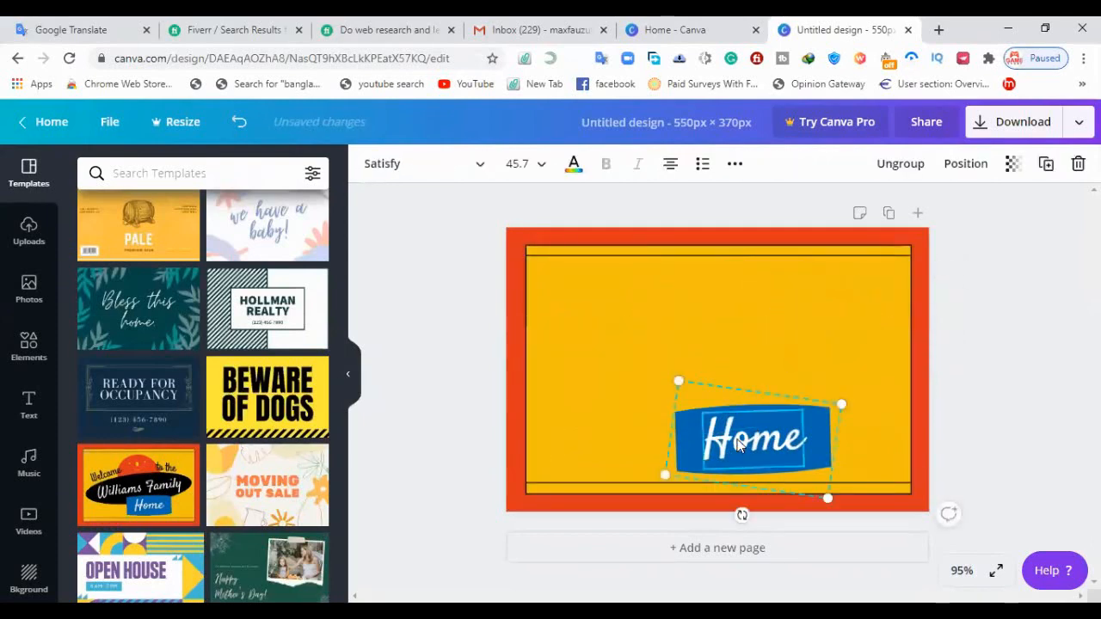
{"action": "left_click", "coordinate": [740, 441]}
{"action": "key", "text": "BackSpace"}
{"action": "left_click", "coordinate": [813, 361]}
{"action": "left_click", "coordinate": [799, 420]}
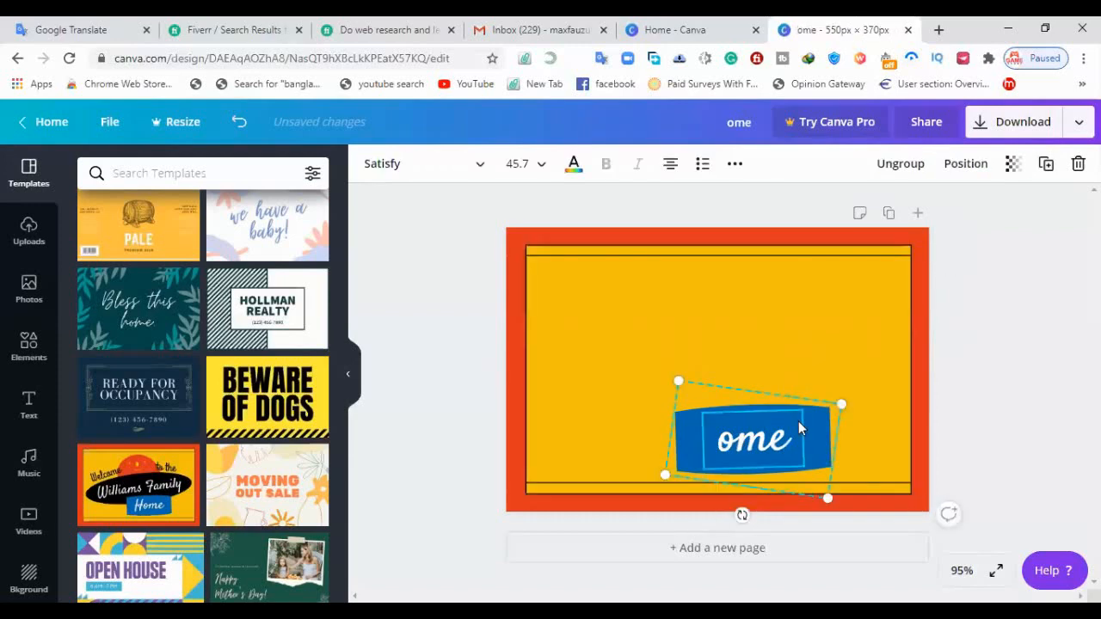
{"action": "key", "text": "Delete"}
{"action": "key", "text": "Delete"}
- Try white, purple, pink and light gray preset fills on the template's yellow center panel, ending with light gray
{"action": "left_click", "coordinate": [723, 332]}
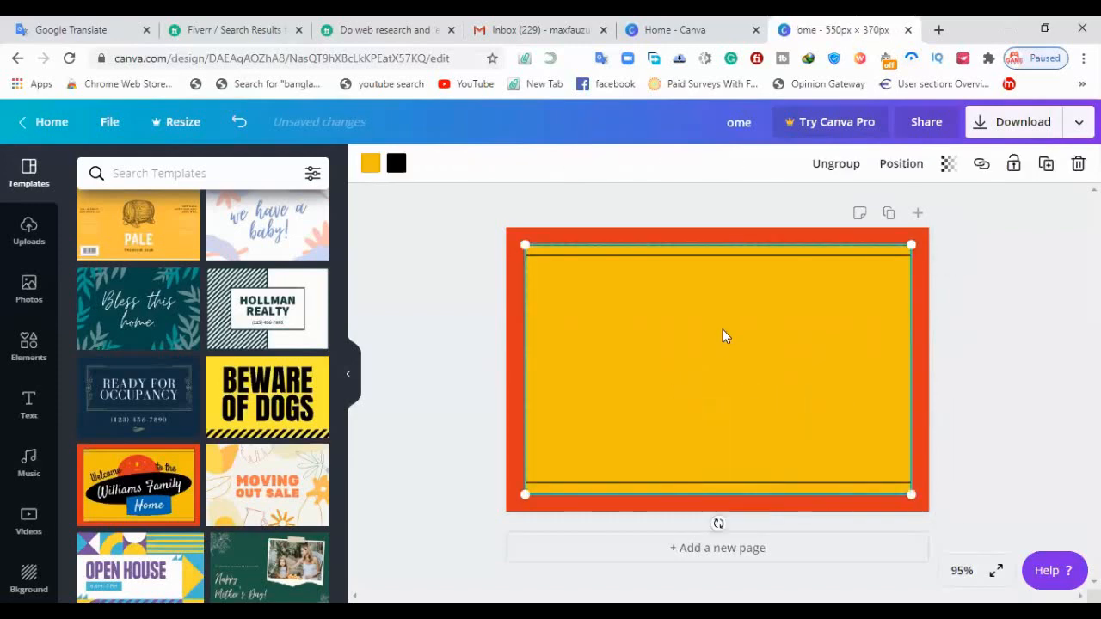
{"action": "left_click", "coordinate": [370, 163]}
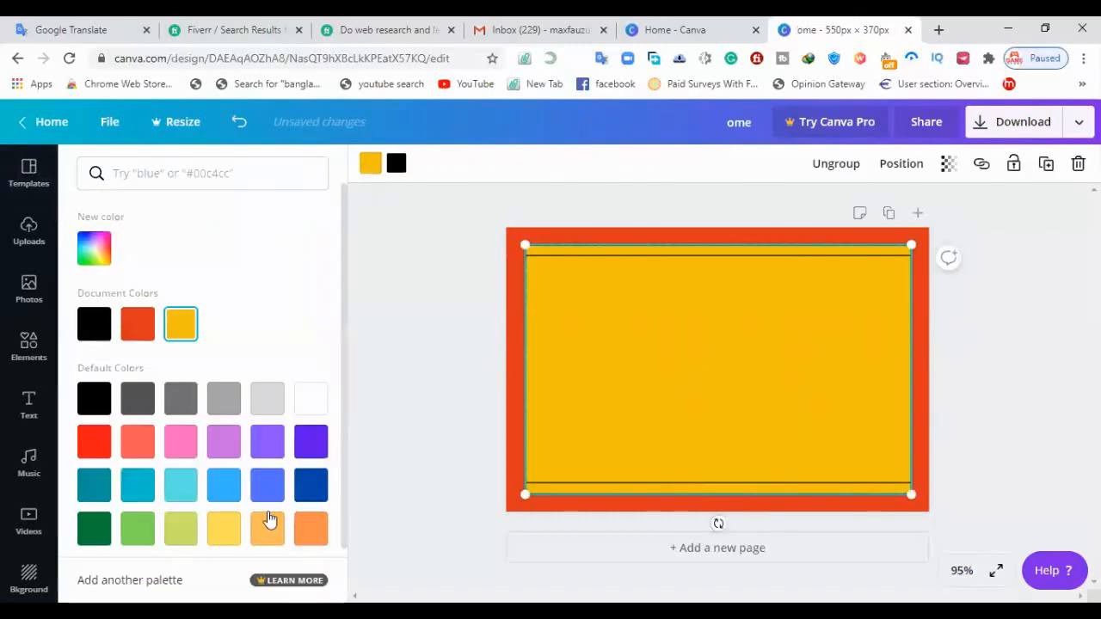
{"action": "left_click", "coordinate": [268, 402]}
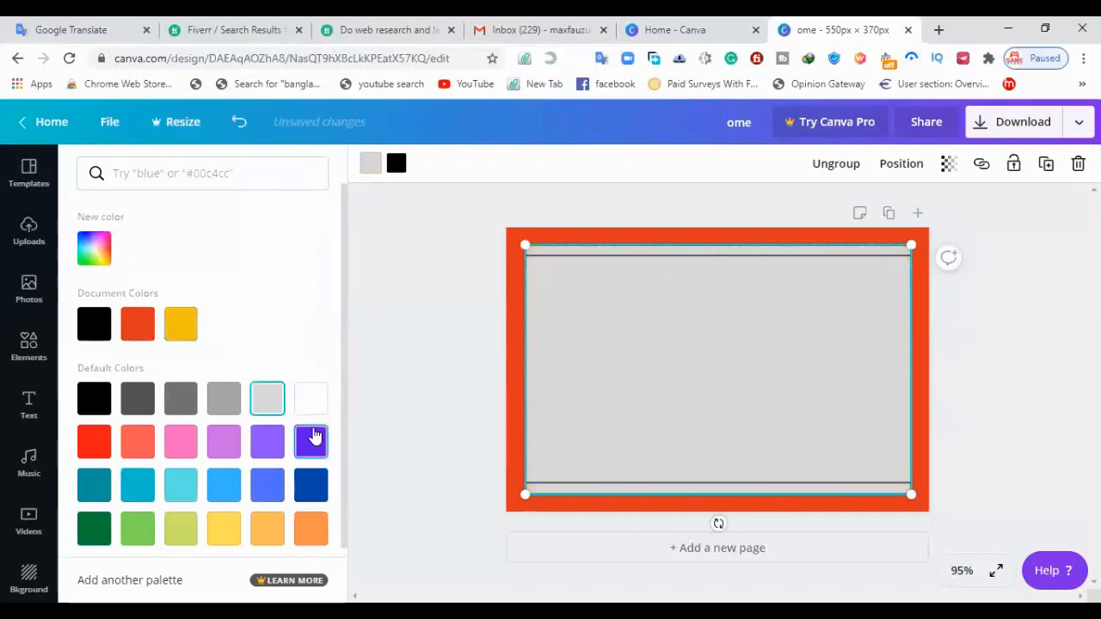
{"action": "left_click", "coordinate": [311, 402]}
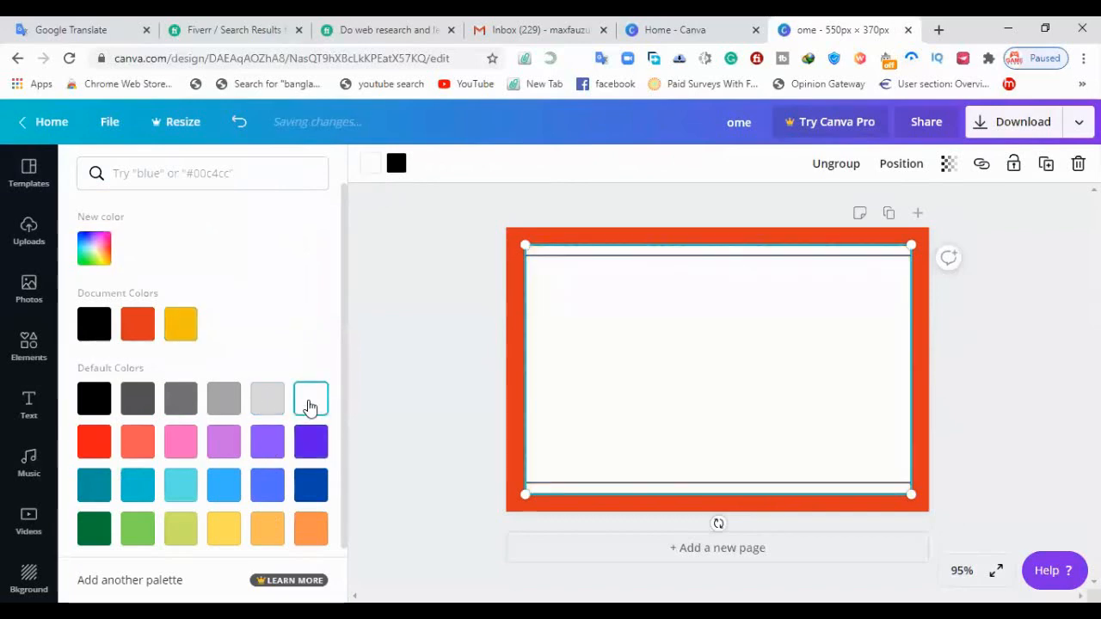
{"action": "left_click", "coordinate": [311, 484]}
{"action": "left_click", "coordinate": [311, 441]}
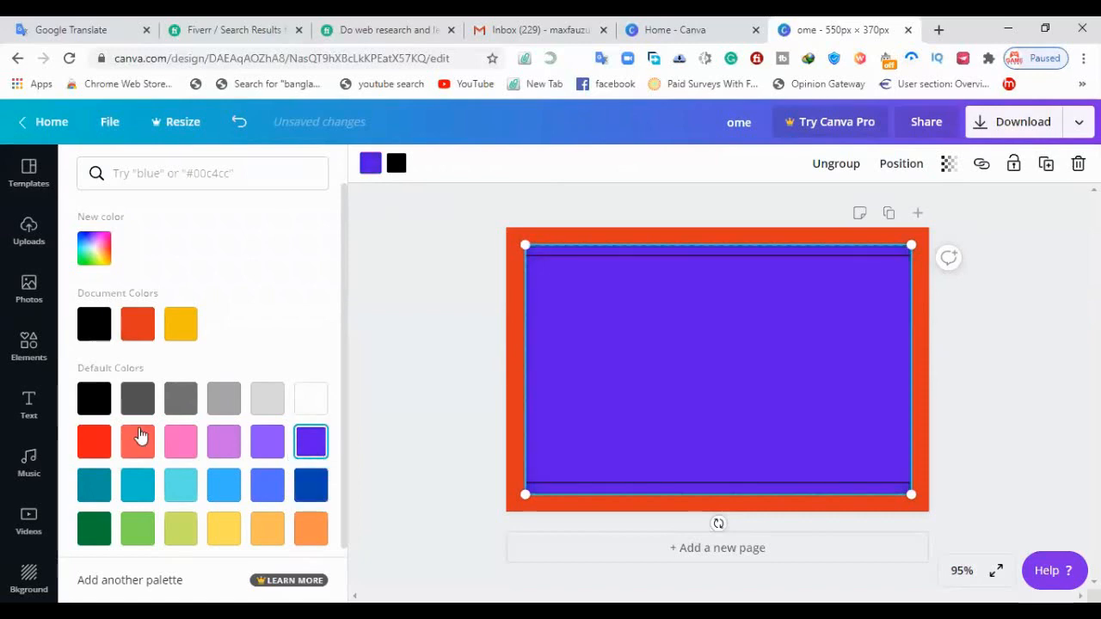
{"action": "left_click", "coordinate": [180, 442]}
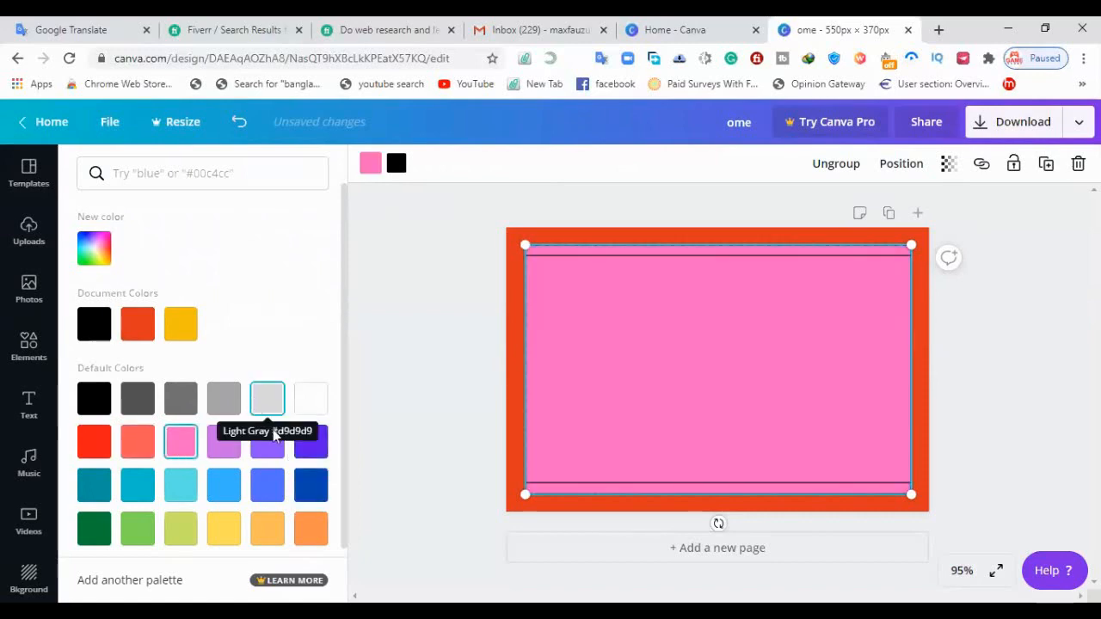
{"action": "scroll", "coordinate": [306, 473], "scroll_direction": "down", "scroll_amount": 1}
{"action": "left_click", "coordinate": [266, 396]}
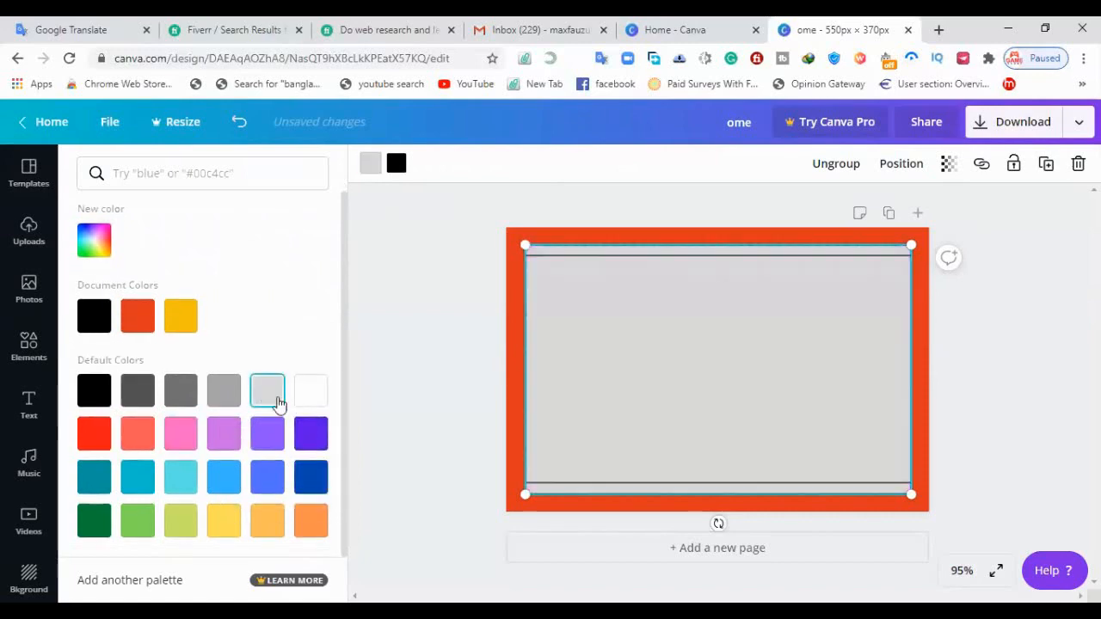
- Set the center panel's fill to a custom pale pink, #ebd5d5, and deselect the panel
{"action": "left_click", "coordinate": [94, 240]}
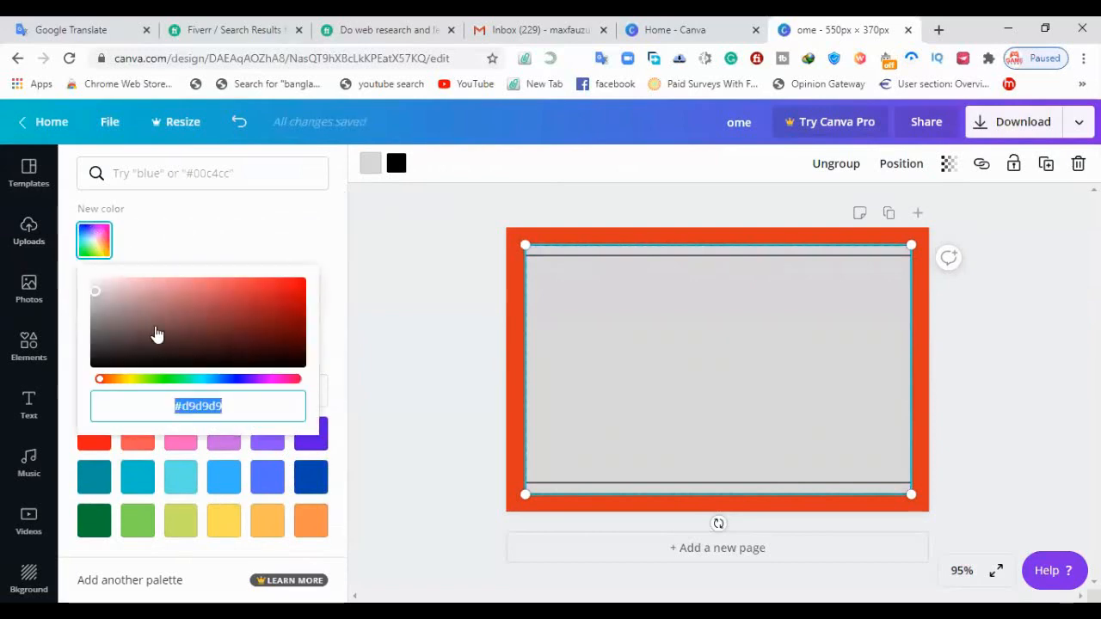
{"action": "left_click", "coordinate": [116, 280]}
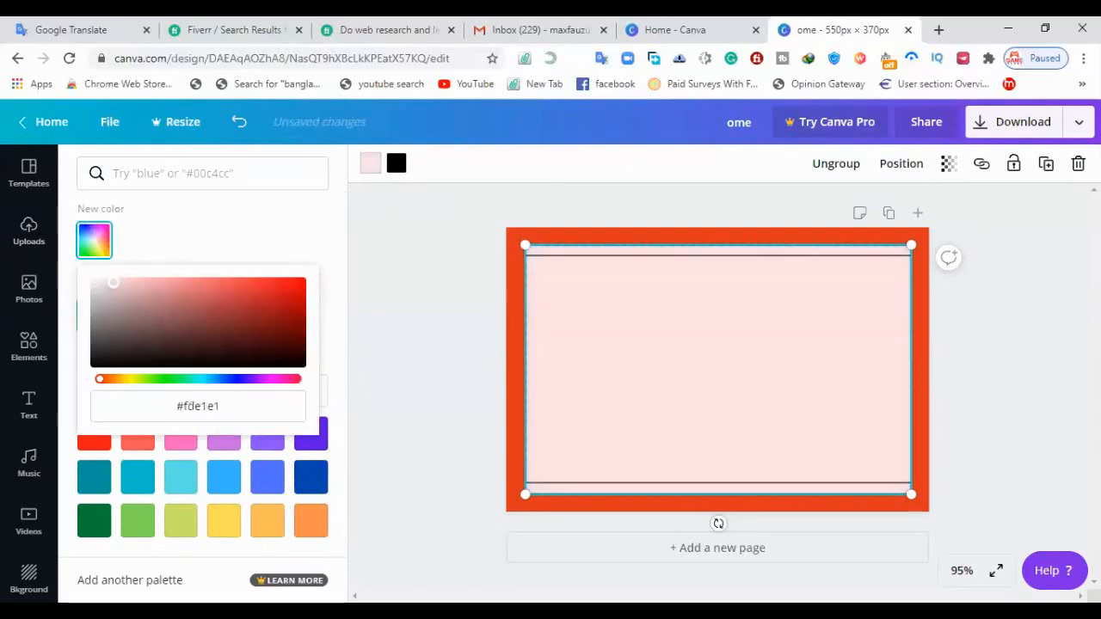
{"action": "left_click_drag", "start_coordinate": [113, 283], "coordinate": [110, 285]}
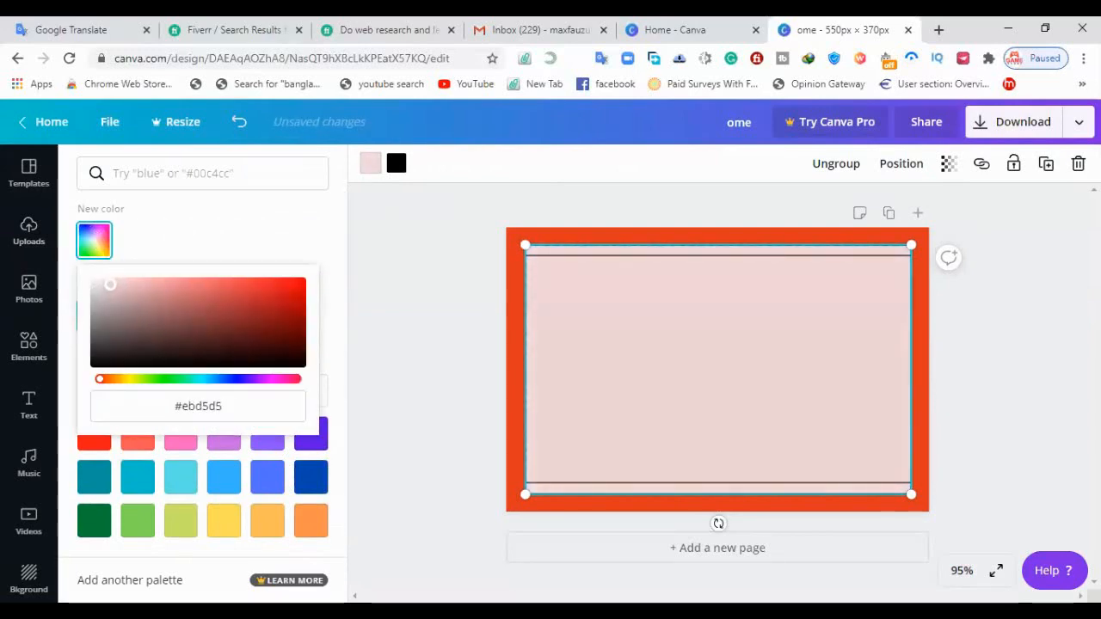
{"action": "left_click", "coordinate": [983, 386]}
{"action": "left_click", "coordinate": [984, 386]}
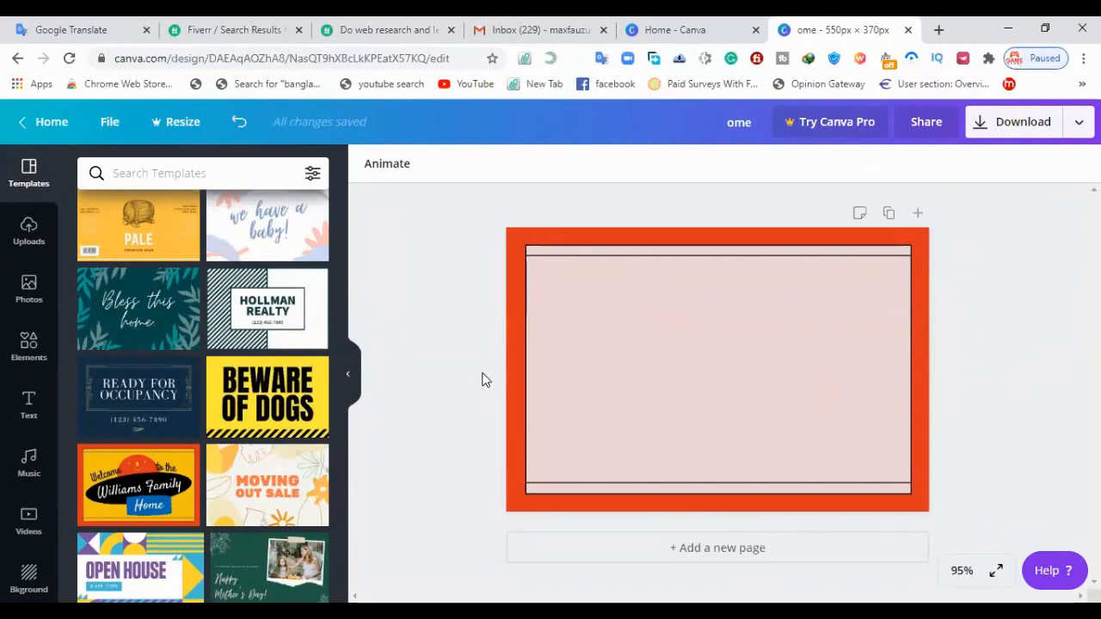
- Add a heading reading "B2B Lead Generation" on the center panel and enlarge it to a font size of about 31.6
{"action": "left_click", "coordinate": [28, 405]}
{"action": "left_click", "coordinate": [157, 258]}
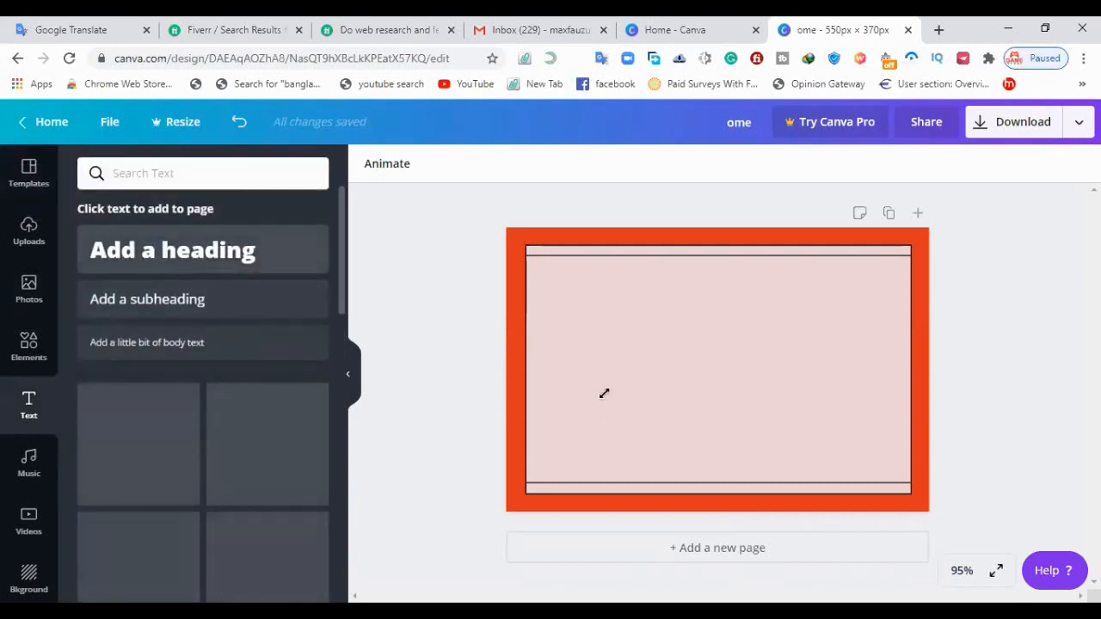
{"action": "type", "text": "B2"}
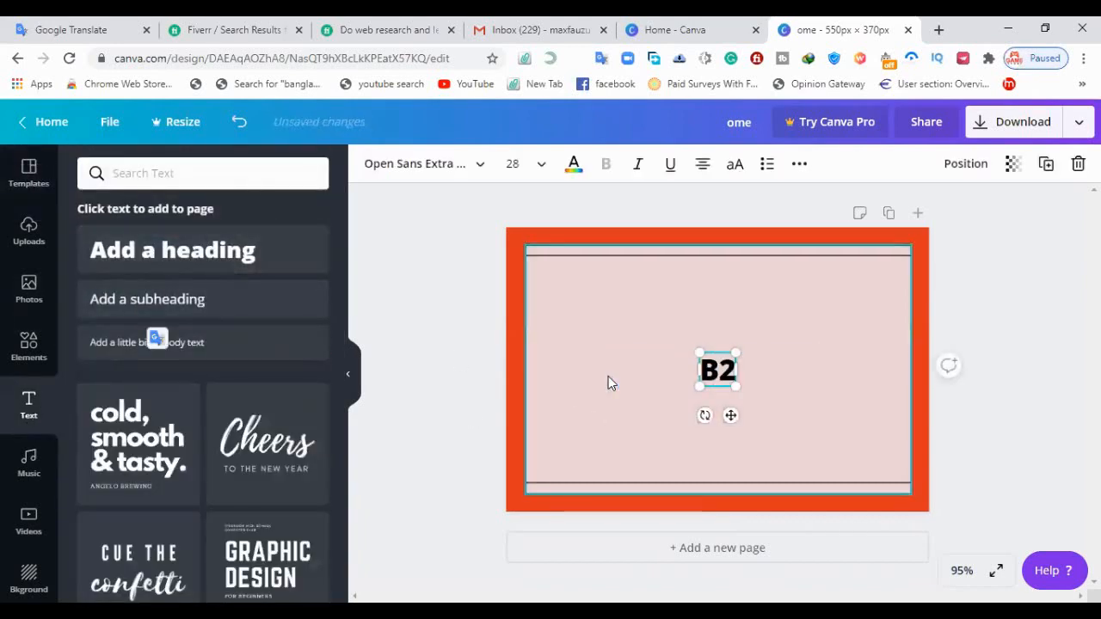
{"action": "type", "text": "B L"}
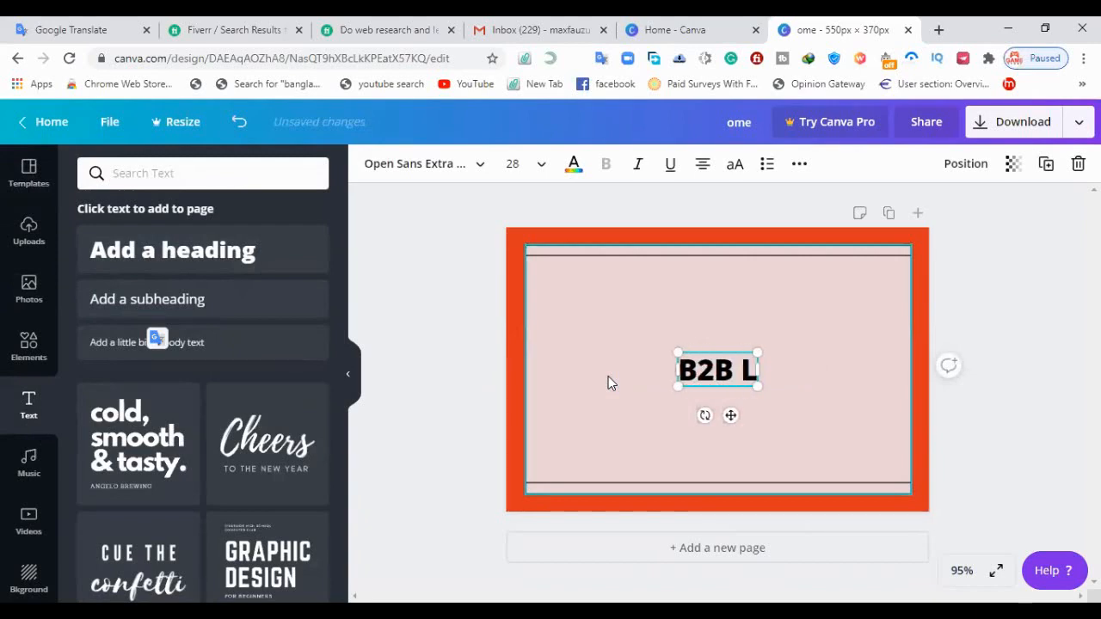
{"action": "type", "text": "ead"}
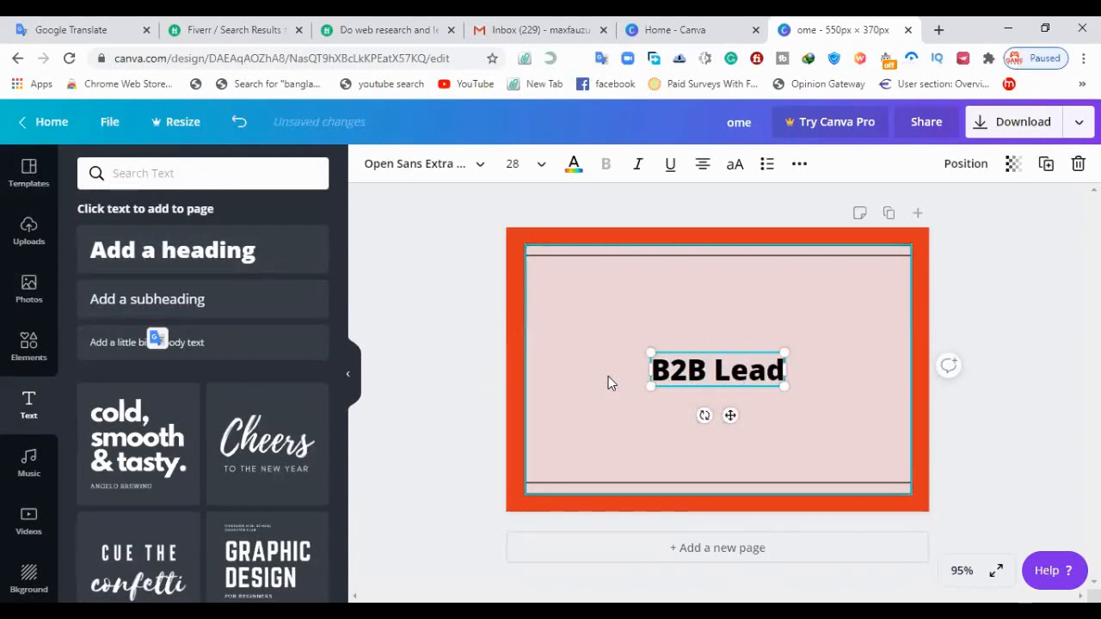
{"action": "type", "text": " Ge"}
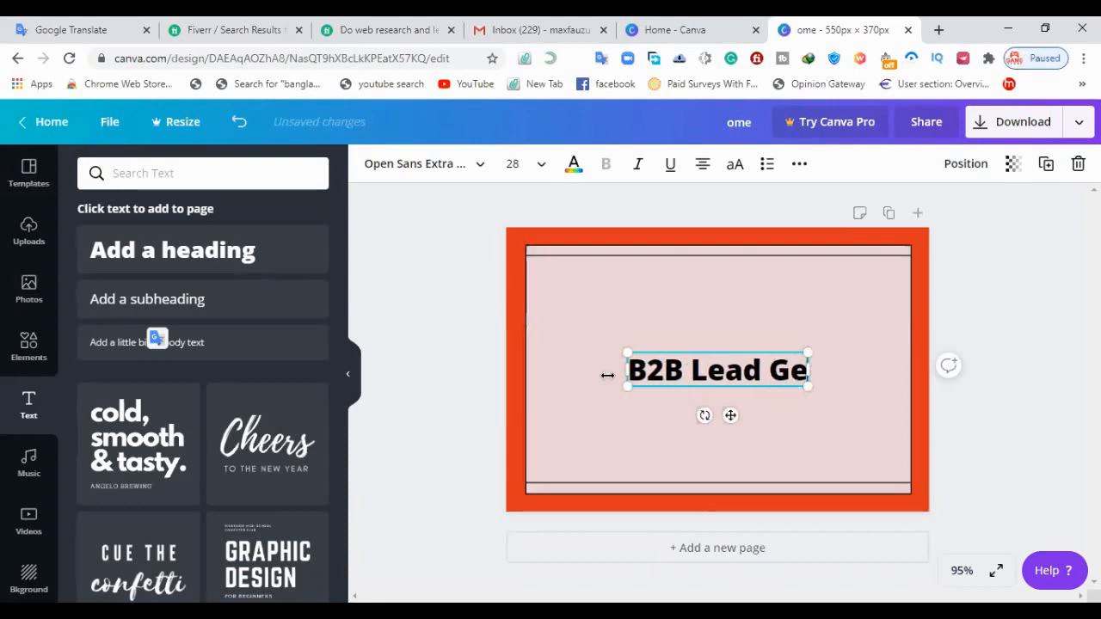
{"action": "type", "text": "neration"}
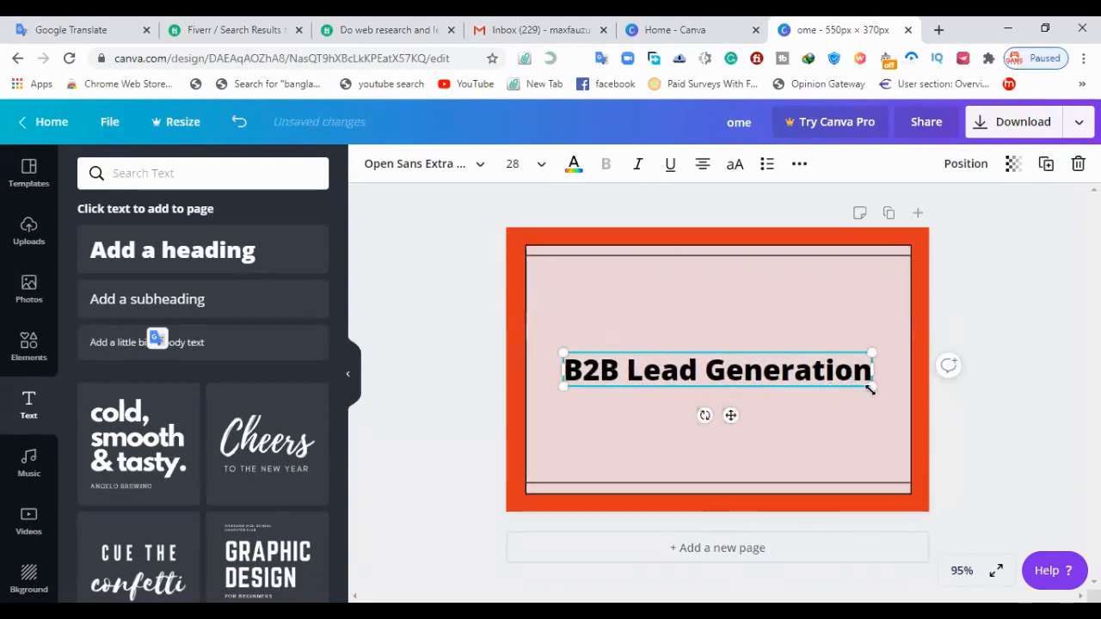
{"action": "left_click_drag", "start_coordinate": [873, 387], "coordinate": [904, 405]}
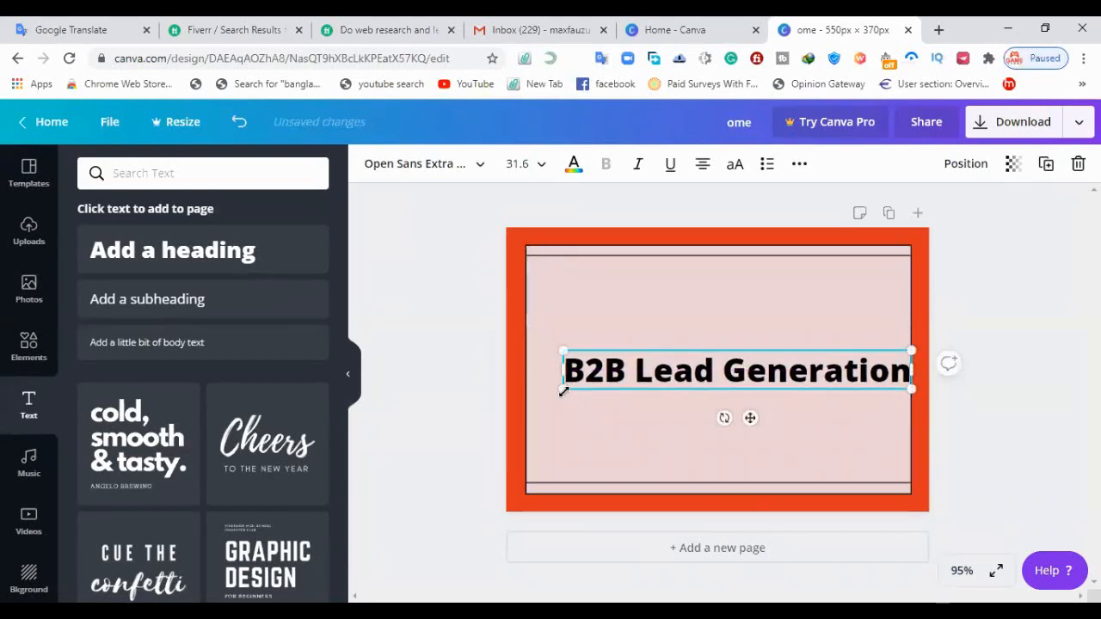
- Enlarge the "B2B Lead Generation" heading to font size 35, spanning the panel's full width, and move it to the top of the panel
{"action": "left_click_drag", "start_coordinate": [552, 393], "coordinate": [524, 392]}
{"action": "left_click", "coordinate": [774, 408]}
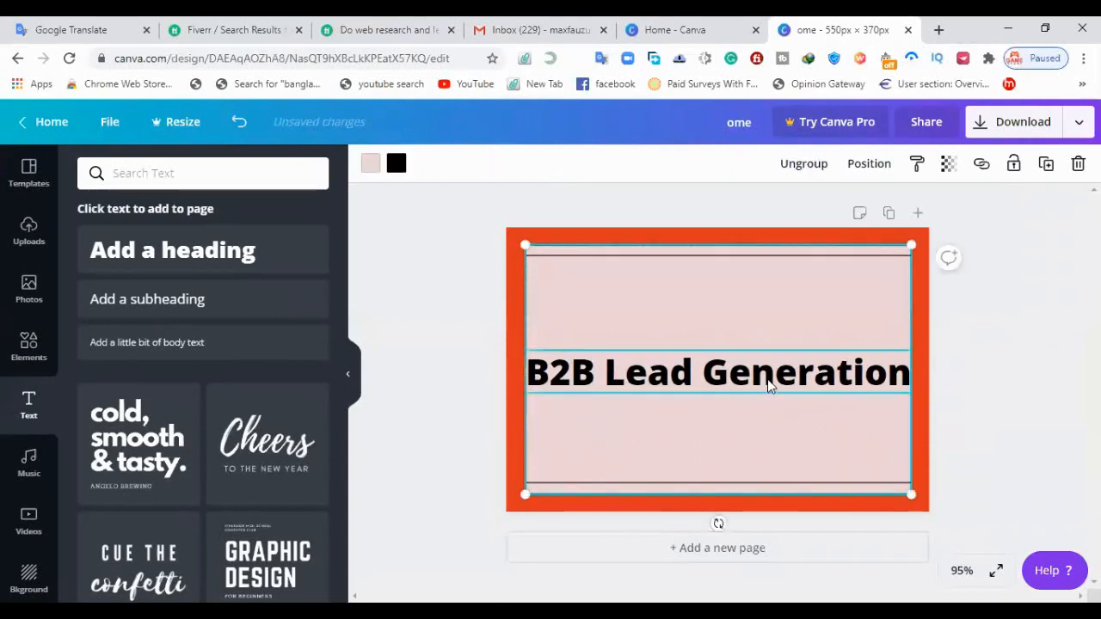
{"action": "left_click_drag", "start_coordinate": [769, 387], "coordinate": [763, 289]}
{"action": "left_click", "coordinate": [652, 373]}
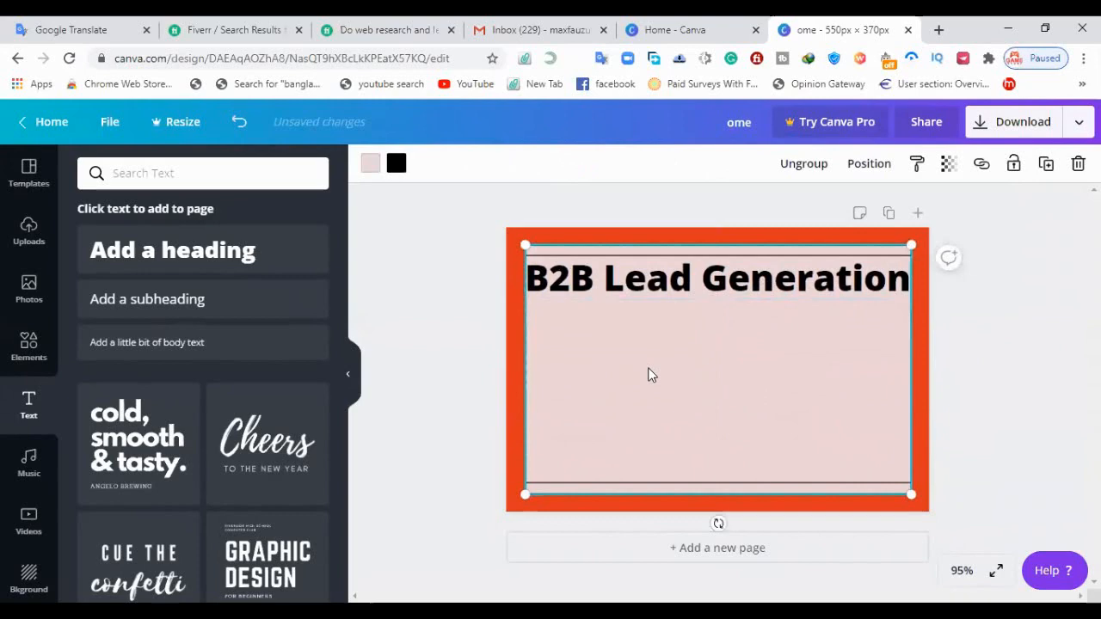
- Recolor the "B2B Lead Generation" heading, trying dark blue and settling on bright red
{"action": "left_click", "coordinate": [660, 285]}
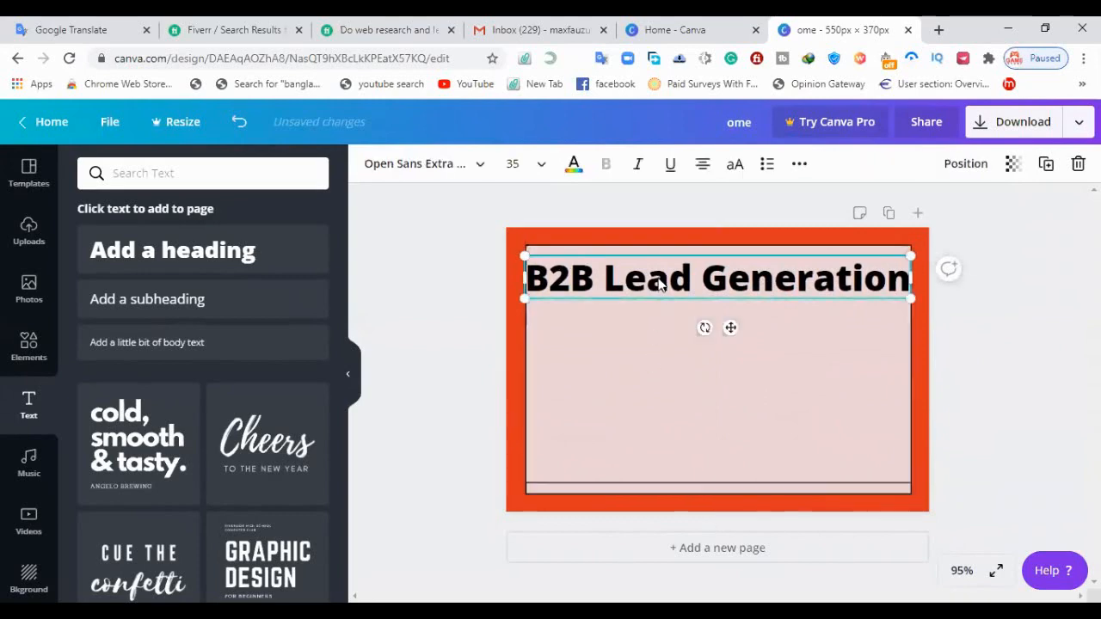
{"action": "left_click", "coordinate": [576, 164]}
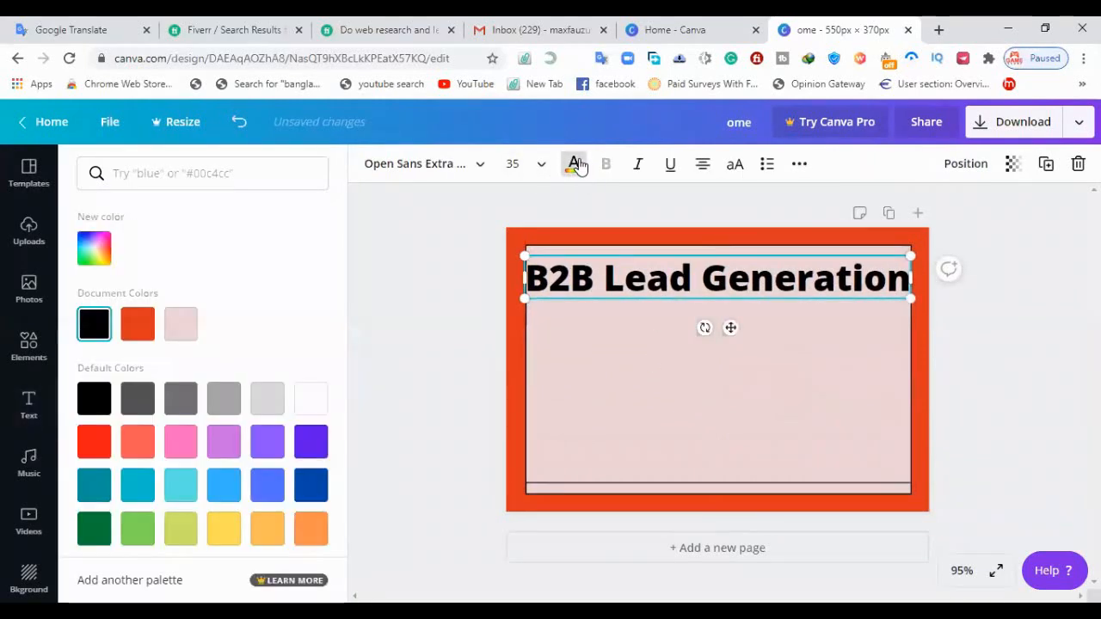
{"action": "left_click", "coordinate": [307, 495]}
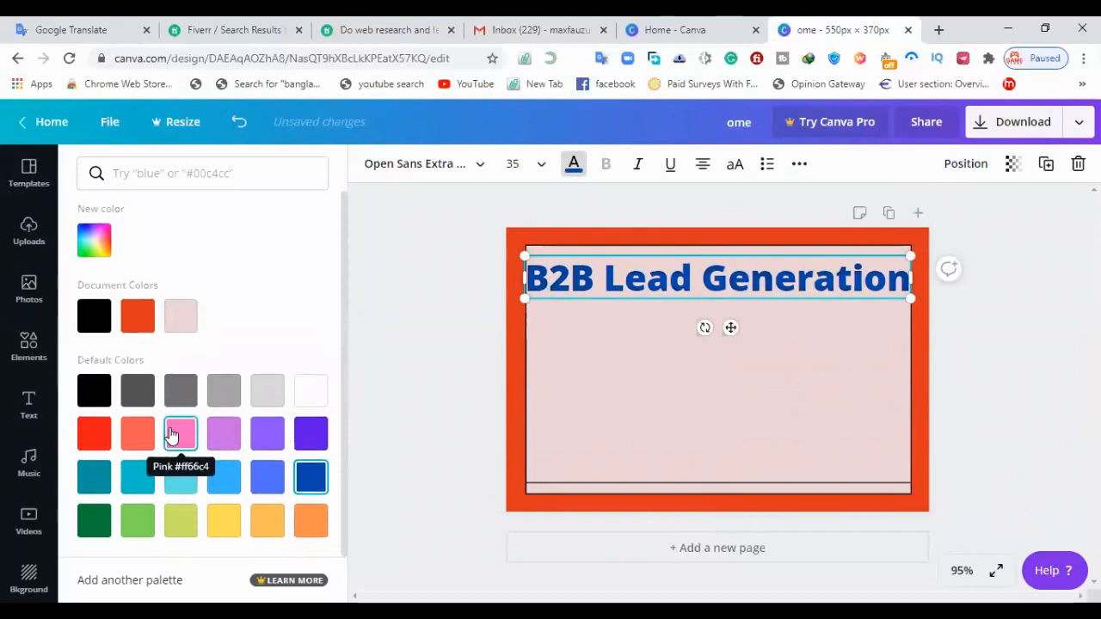
{"action": "left_click", "coordinate": [104, 439]}
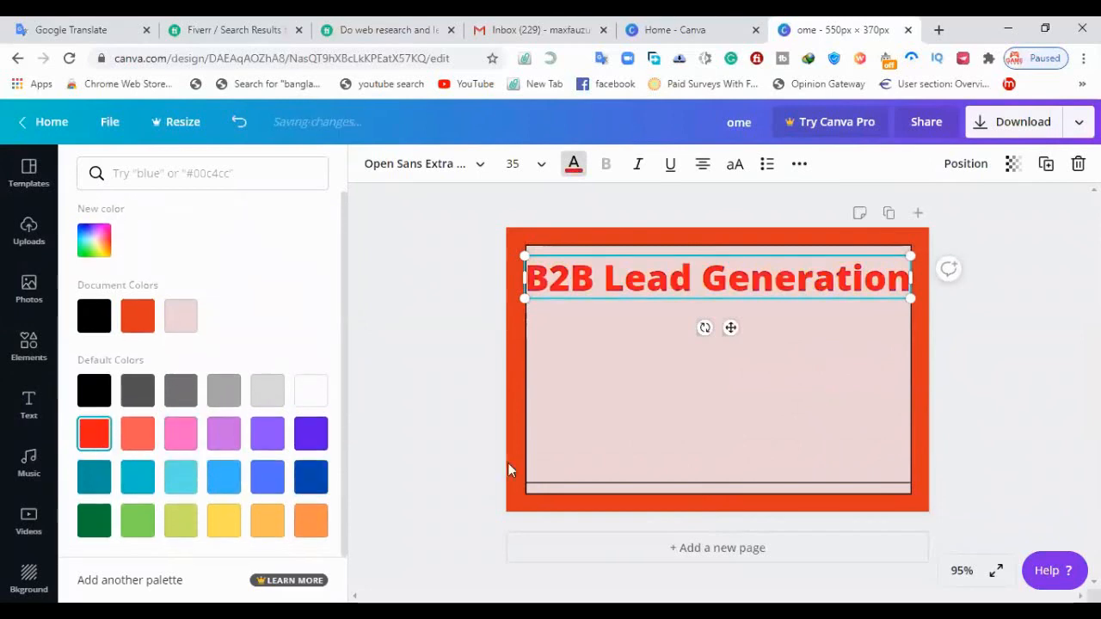
- Change the page background around the panel, trying white and dark blue and settling on violet
{"action": "left_click", "coordinate": [513, 499]}
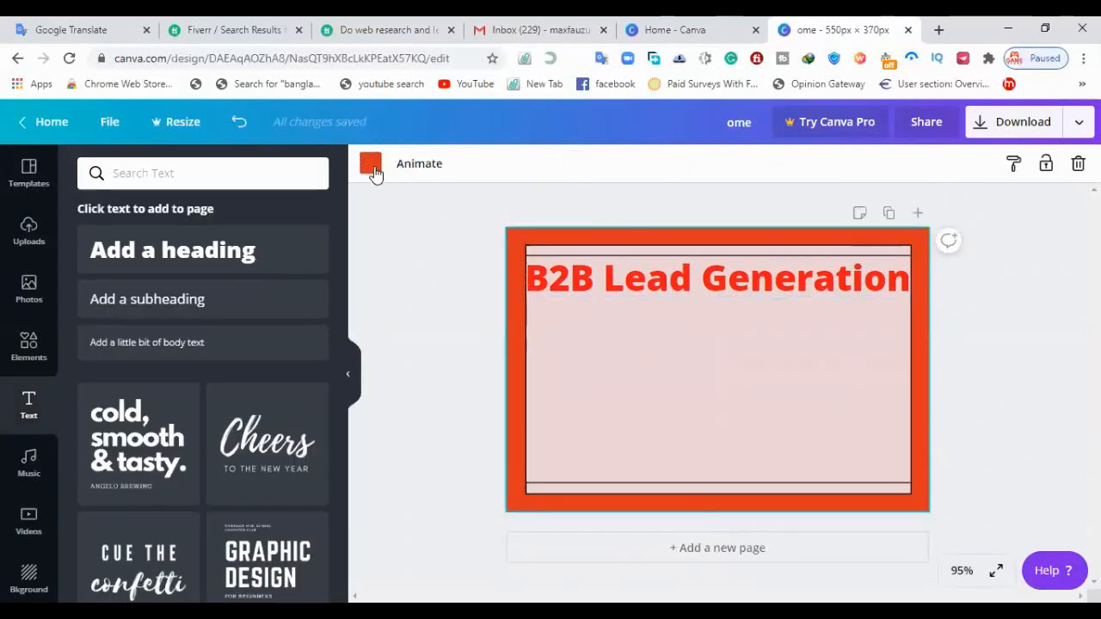
{"action": "left_click", "coordinate": [369, 164]}
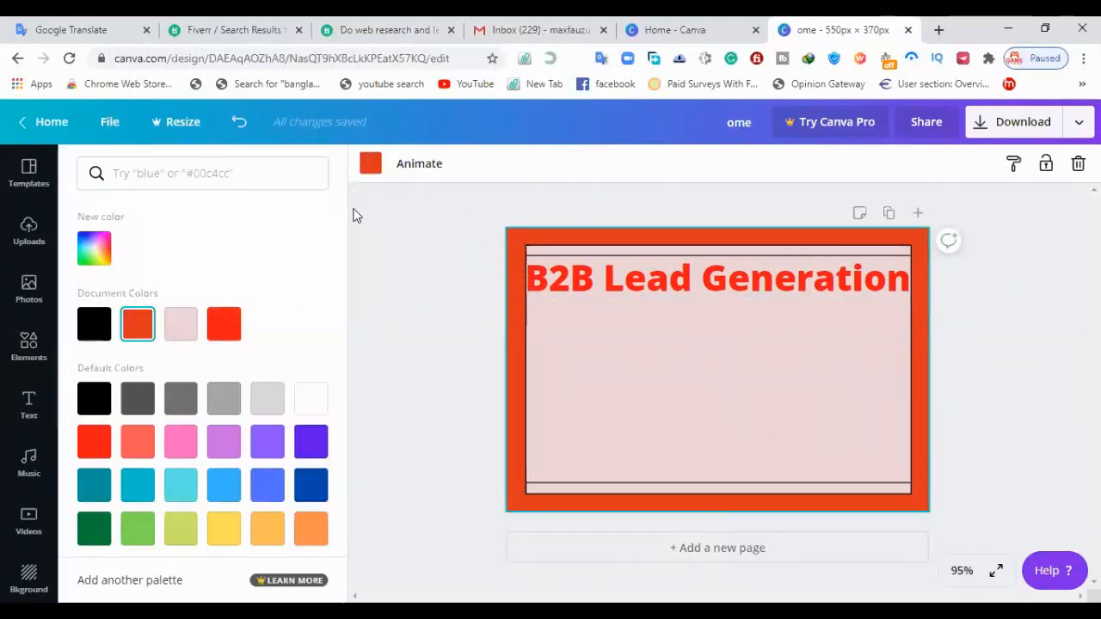
{"action": "left_click", "coordinate": [312, 399]}
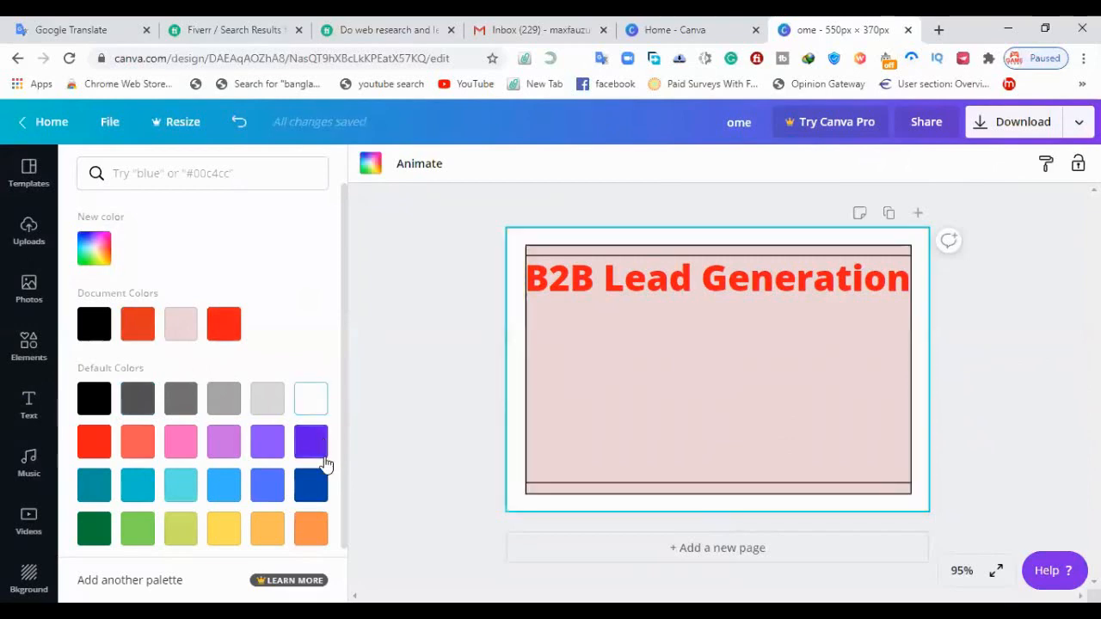
{"action": "left_click", "coordinate": [312, 484]}
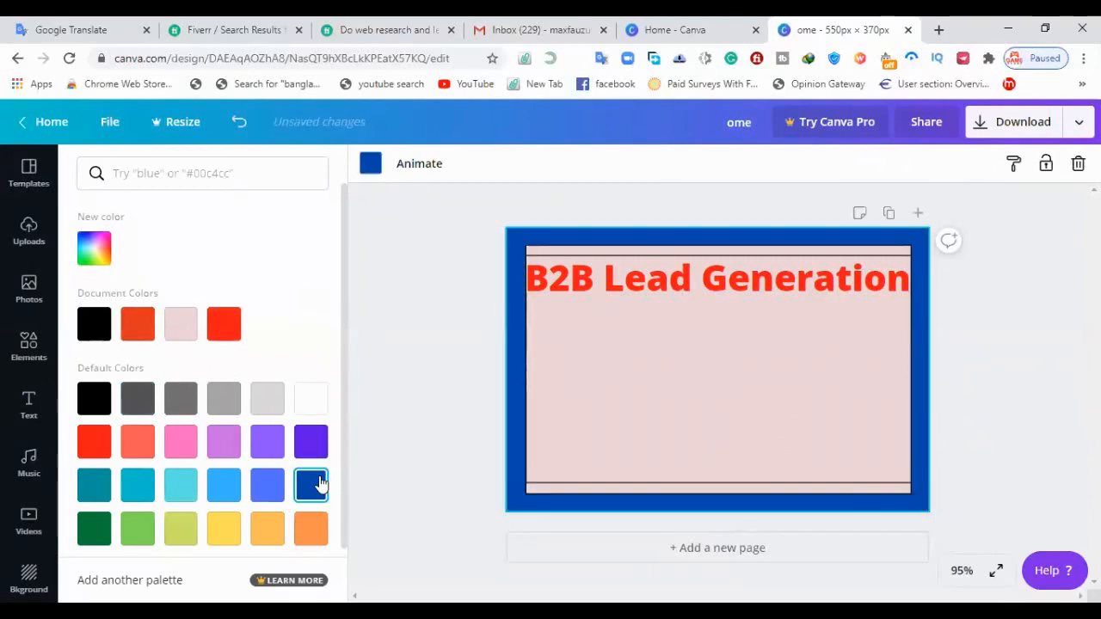
{"action": "left_click", "coordinate": [311, 452]}
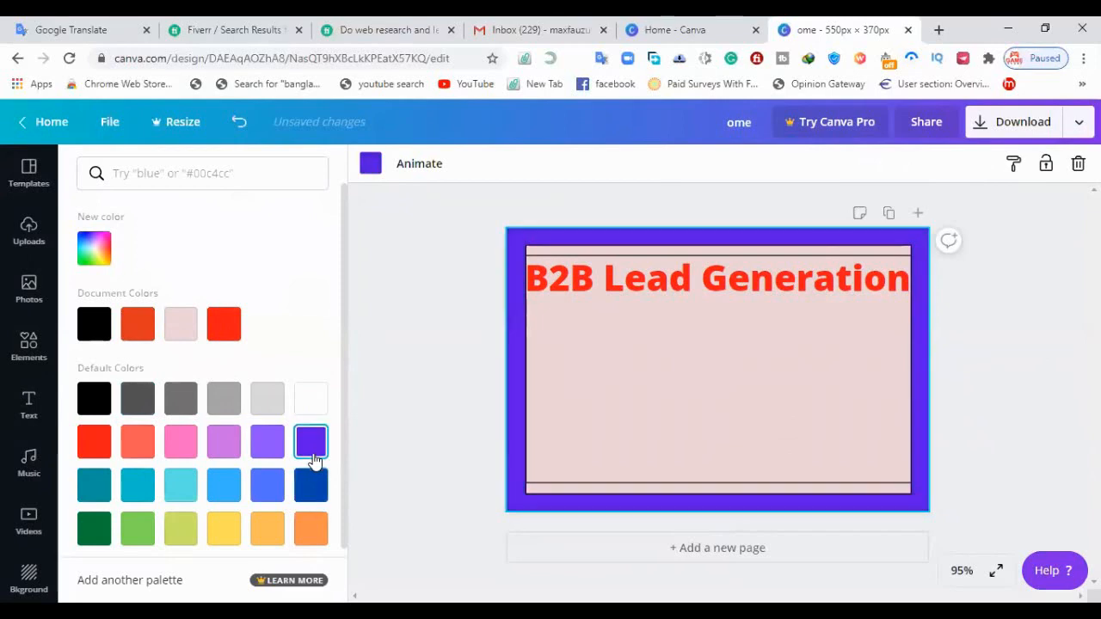
- Set the center panel's fill to white and deselect the panel
{"action": "left_click", "coordinate": [636, 394]}
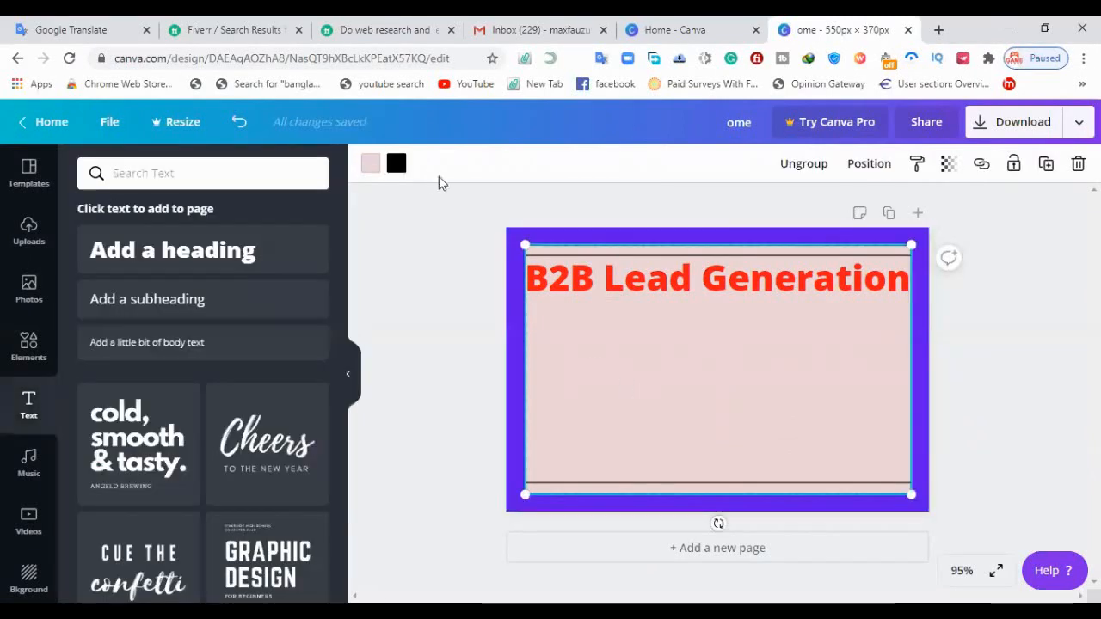
{"action": "left_click", "coordinate": [370, 163]}
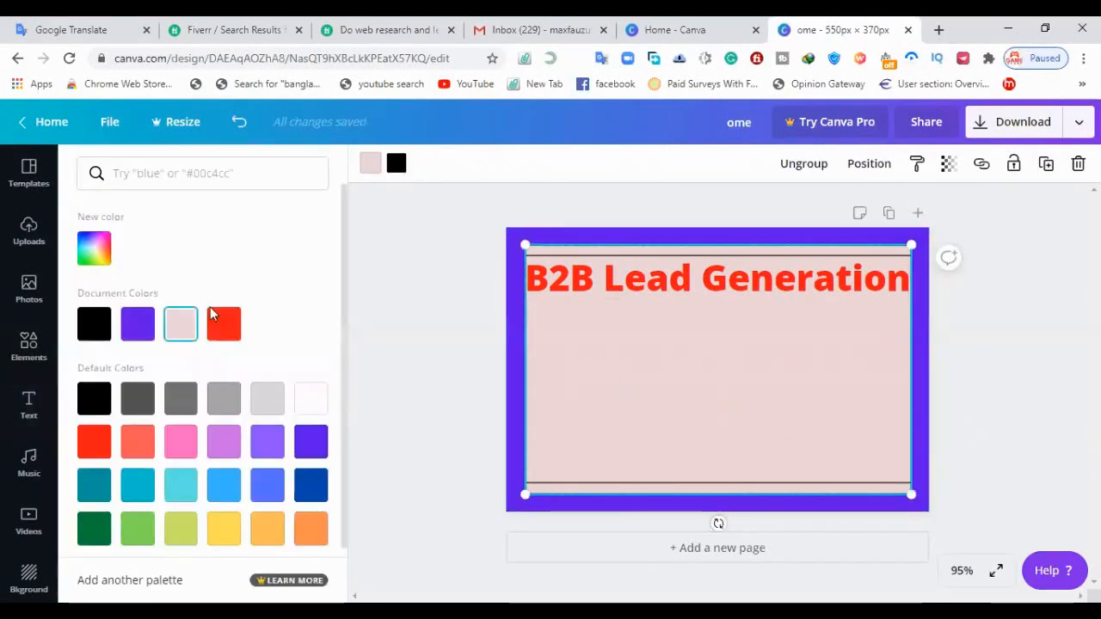
{"action": "left_click", "coordinate": [320, 408]}
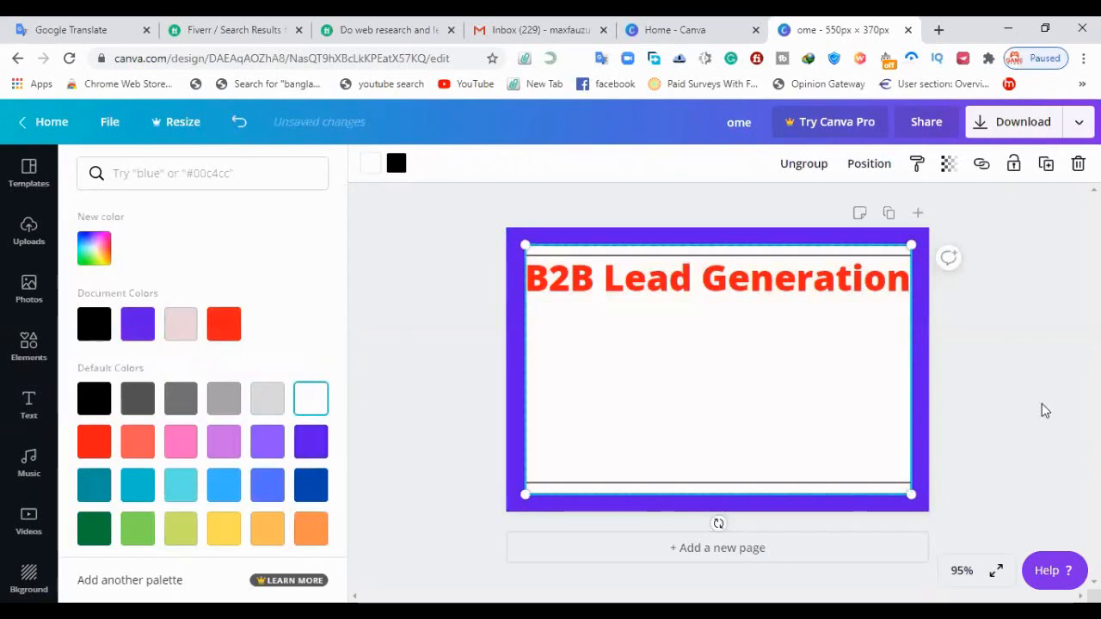
{"action": "left_click", "coordinate": [1011, 403]}
- Try dark blue, dark green, yellow and black on the "B2B Lead Generation" heading, returning to bright red at the end
{"action": "left_click", "coordinate": [699, 286]}
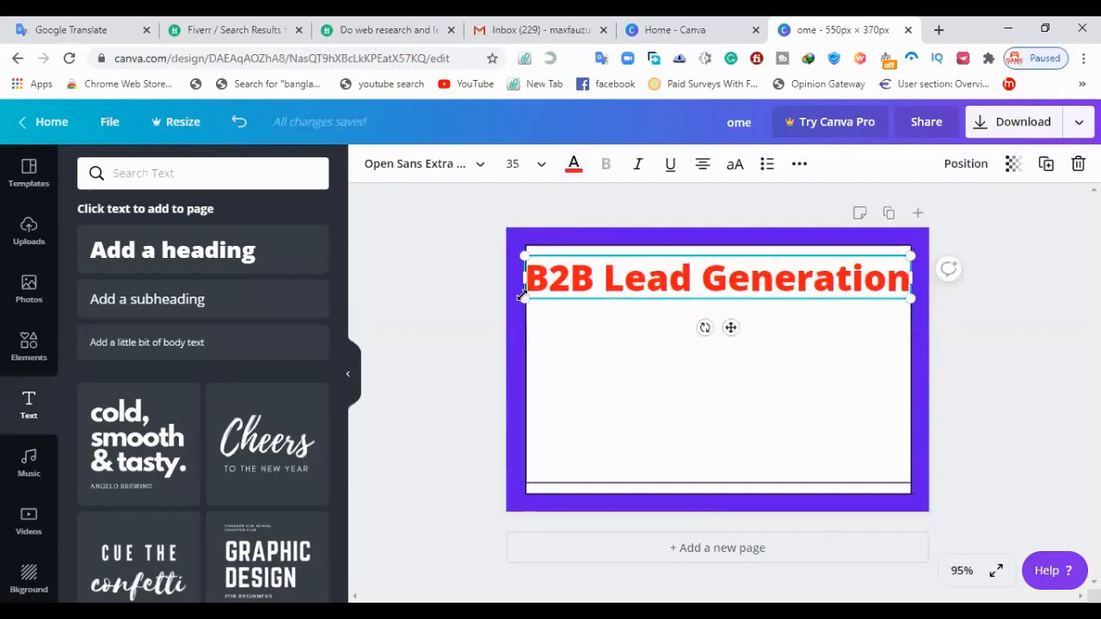
{"action": "left_click", "coordinate": [572, 163]}
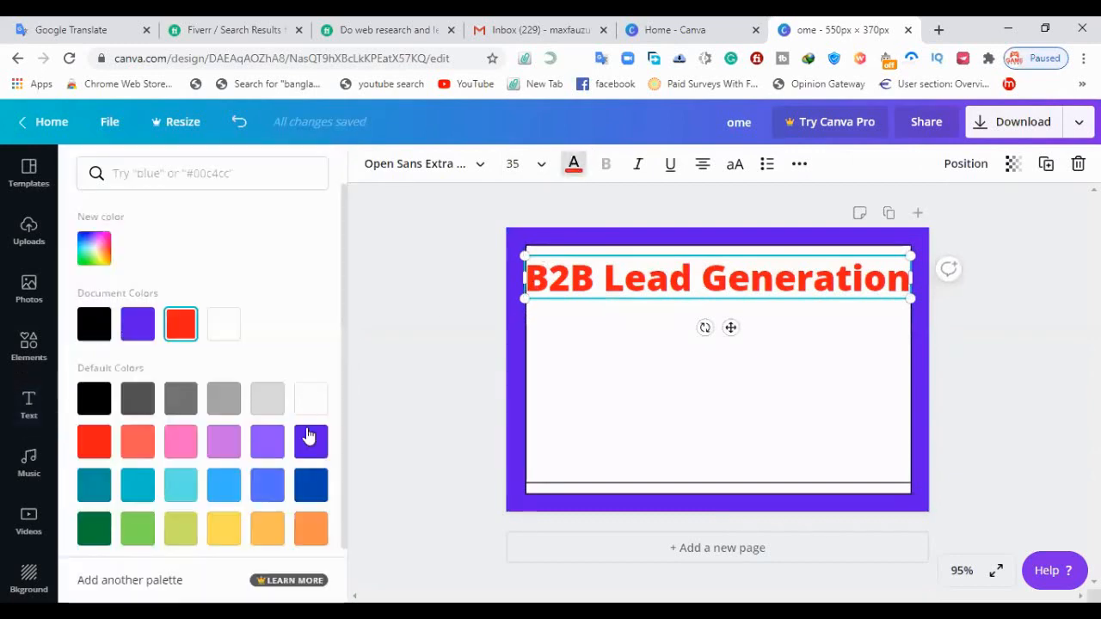
{"action": "left_click", "coordinate": [311, 485]}
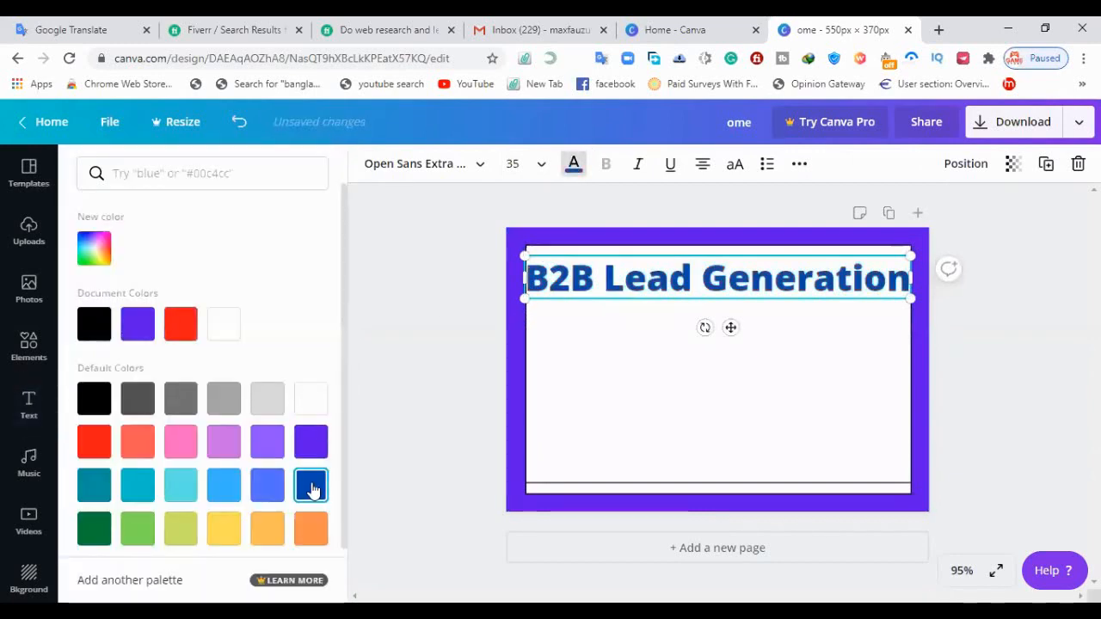
{"action": "left_click", "coordinate": [87, 536]}
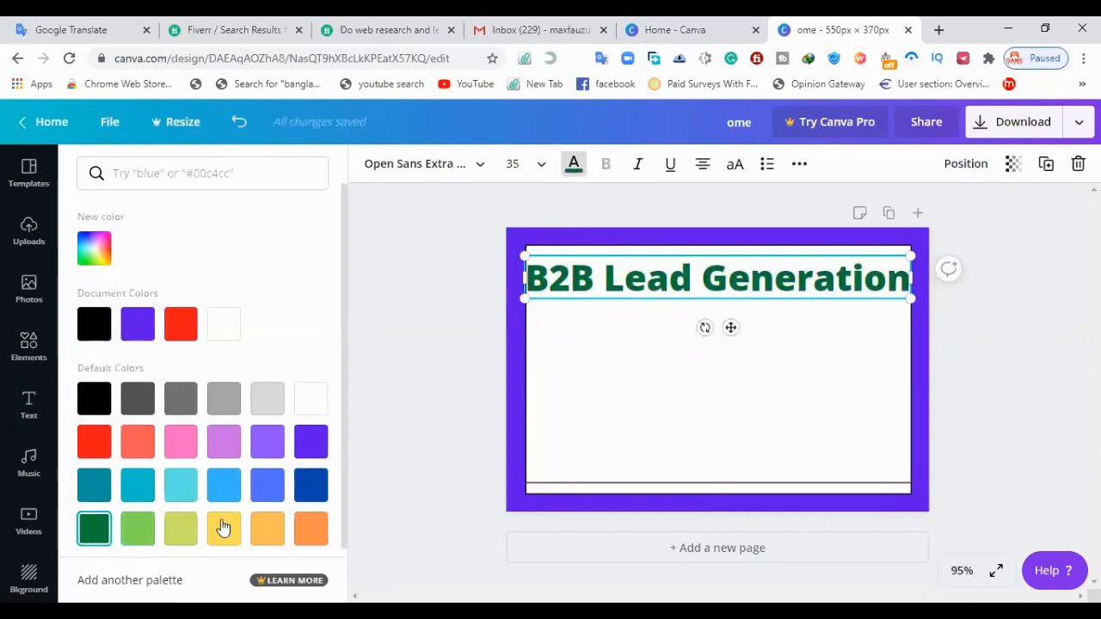
{"action": "left_click", "coordinate": [260, 531]}
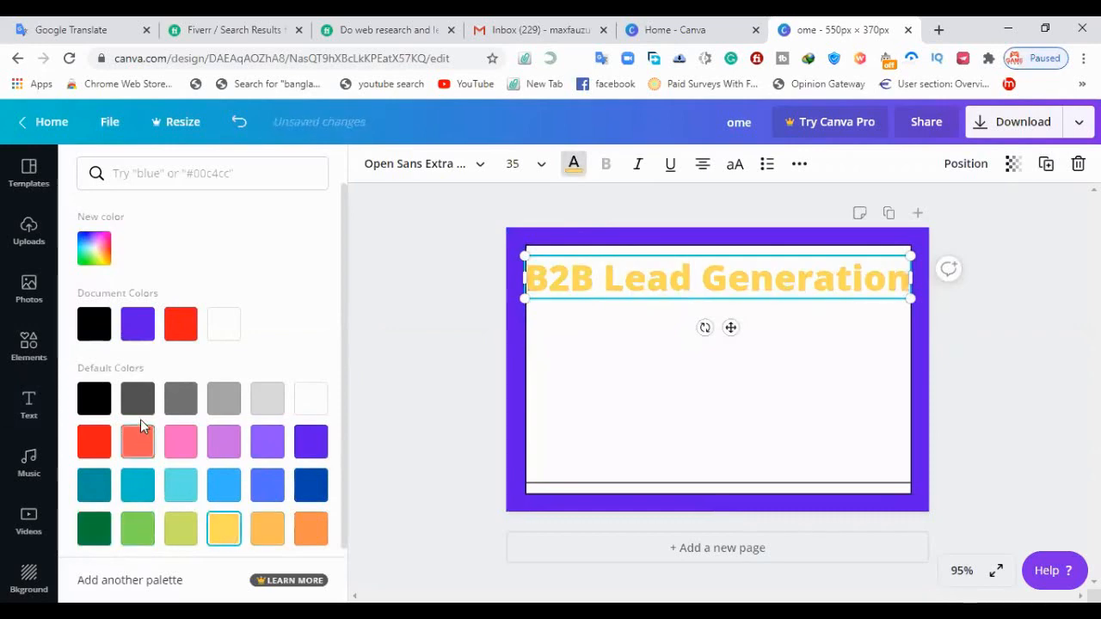
{"action": "left_click", "coordinate": [96, 402]}
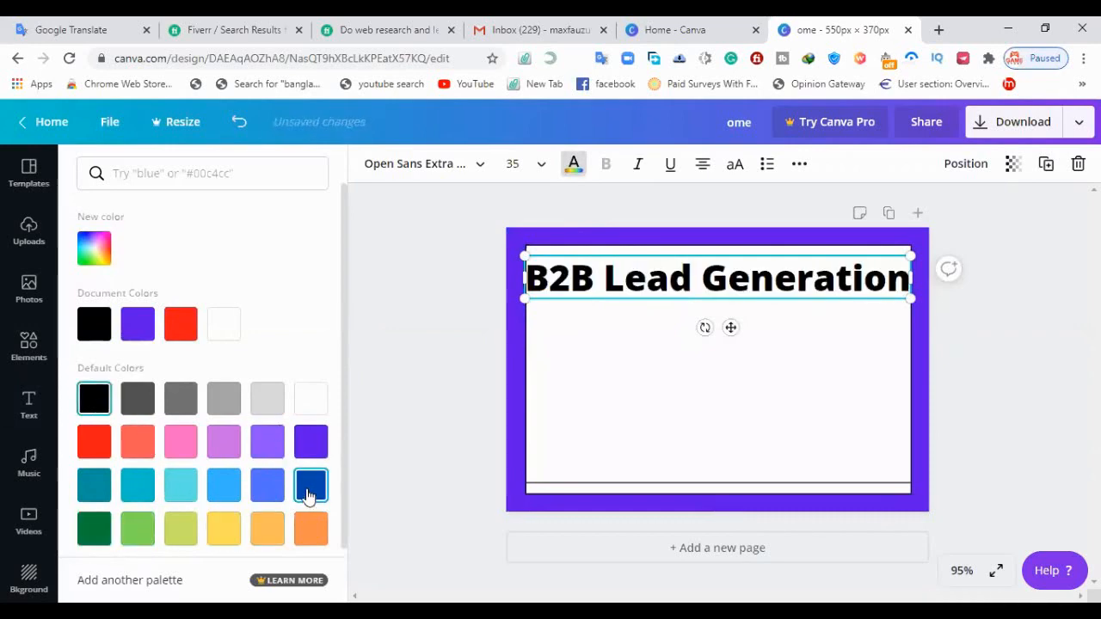
{"action": "left_click", "coordinate": [102, 443]}
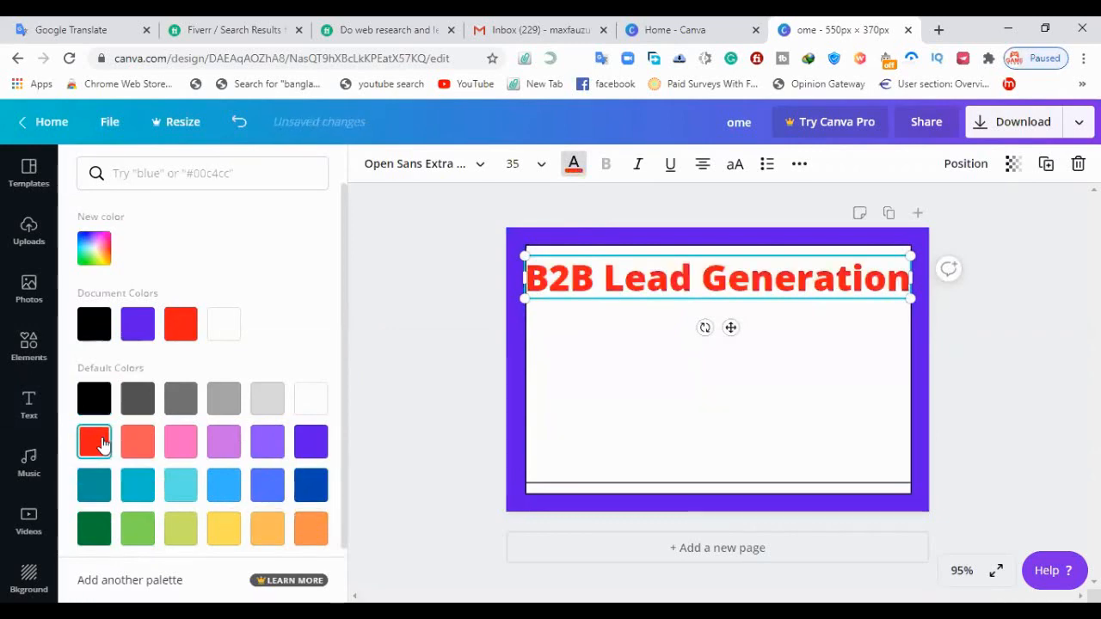
{"action": "left_click", "coordinate": [822, 404]}
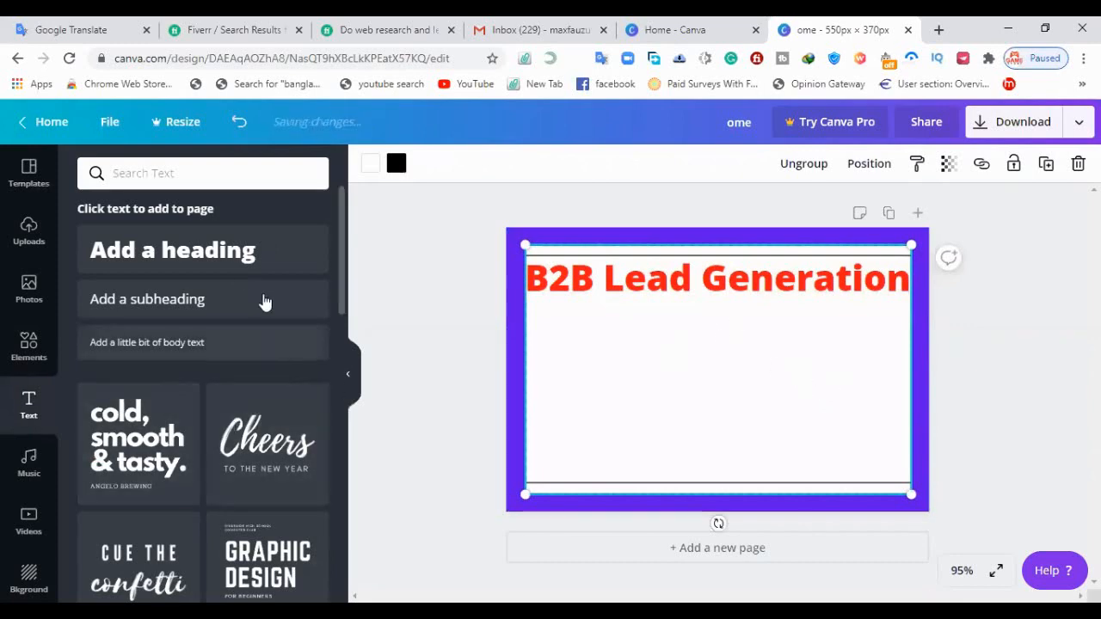
- Add a heading reading "LinkedIn Lead Research" and move it up to sit just beneath the "B2B Lead Generation" heading
{"action": "left_click", "coordinate": [237, 267]}
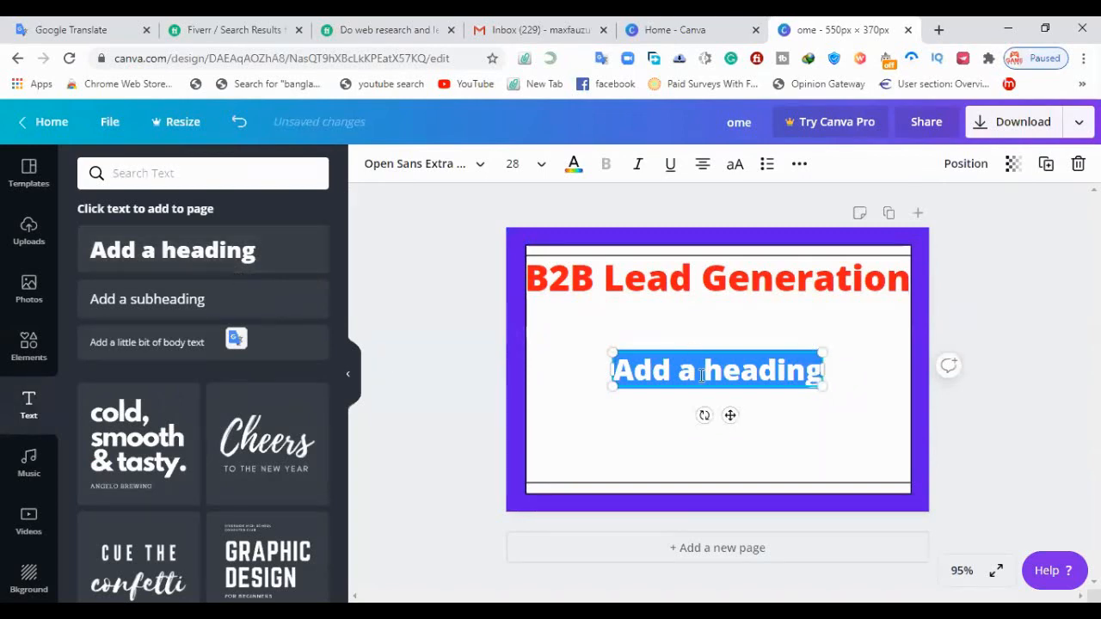
{"action": "type", "text": "L"}
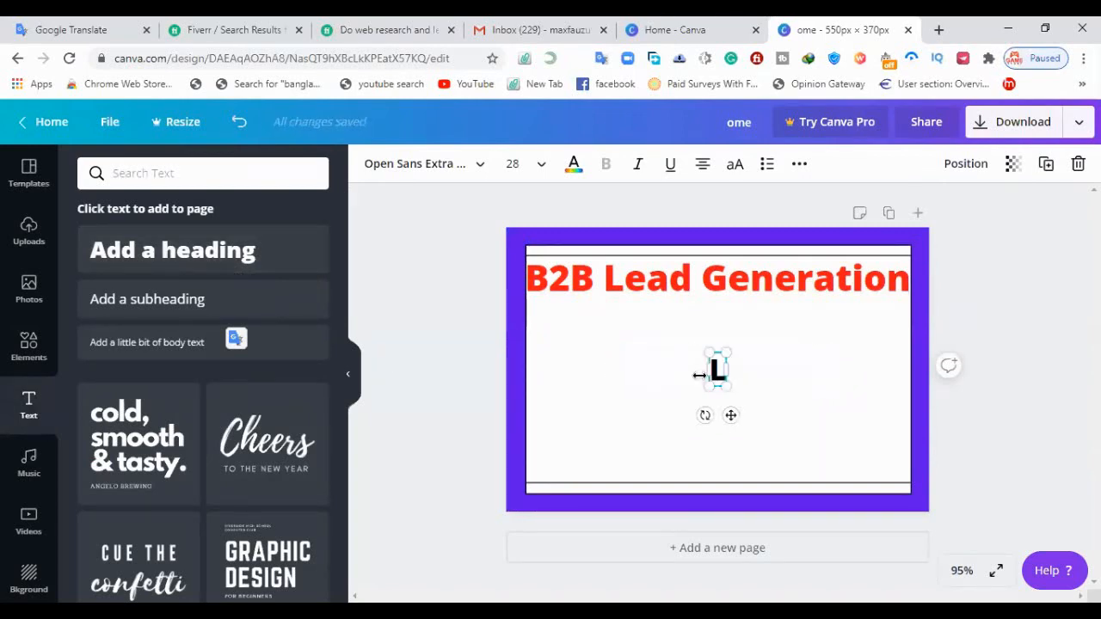
{"action": "type", "text": "in"}
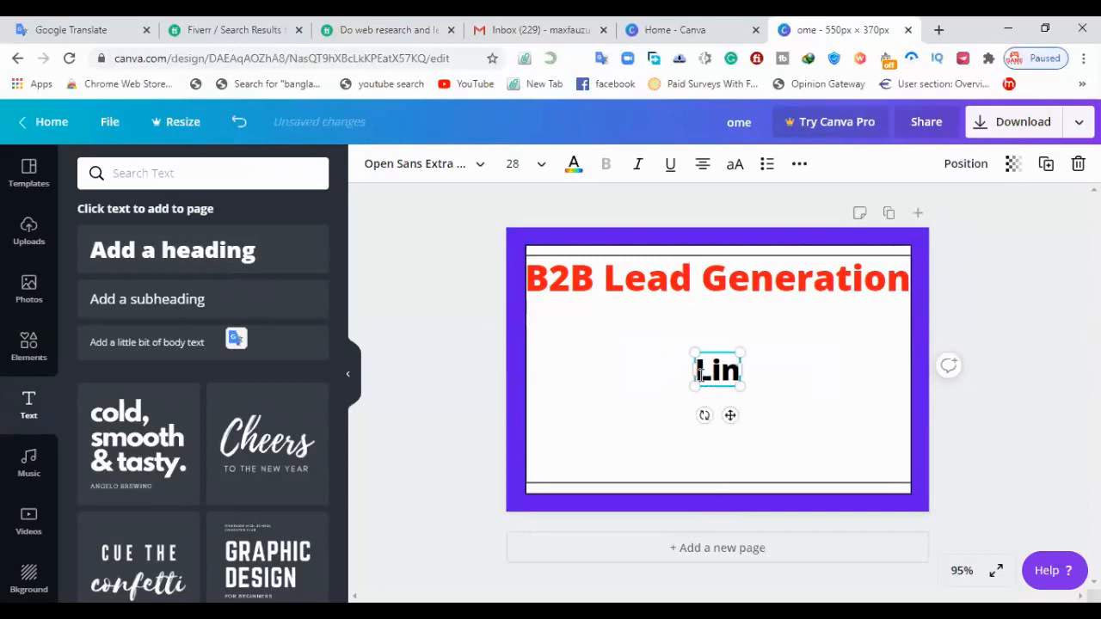
{"action": "type", "text": "ke"}
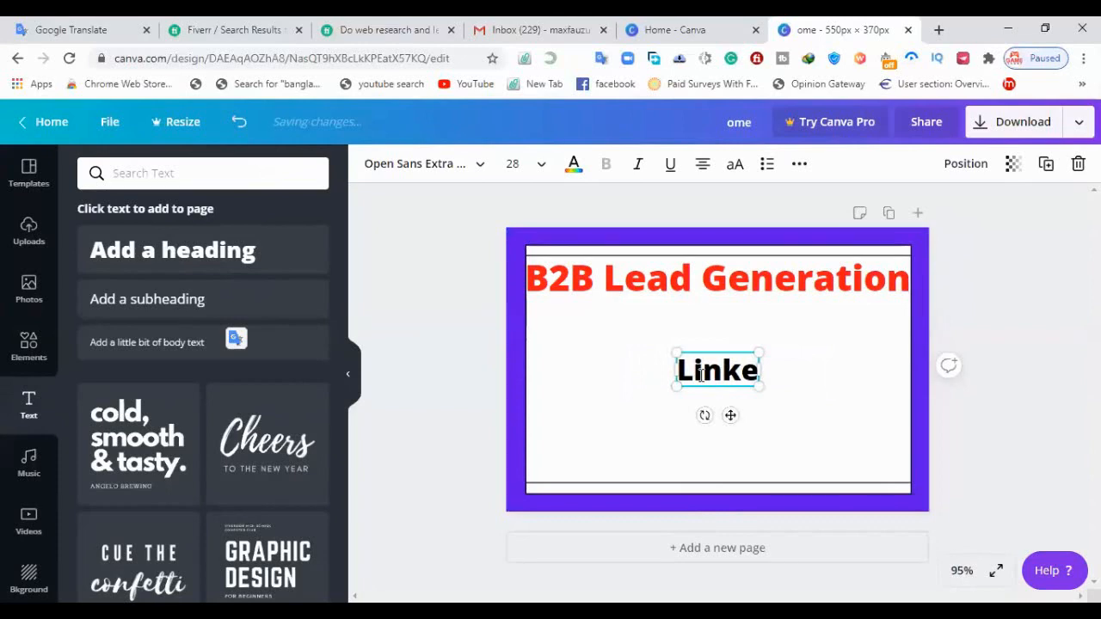
{"action": "type", "text": "din"}
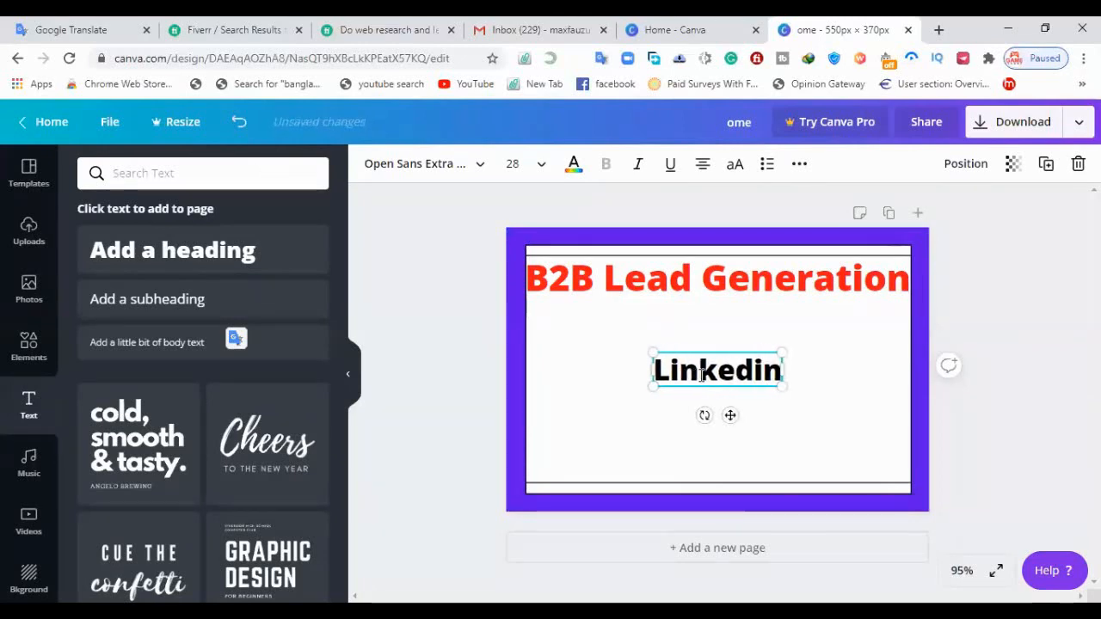
{"action": "key", "text": "BackSpace"}
{"action": "key", "text": "BackSpace"}
{"action": "type", "text": "I"}
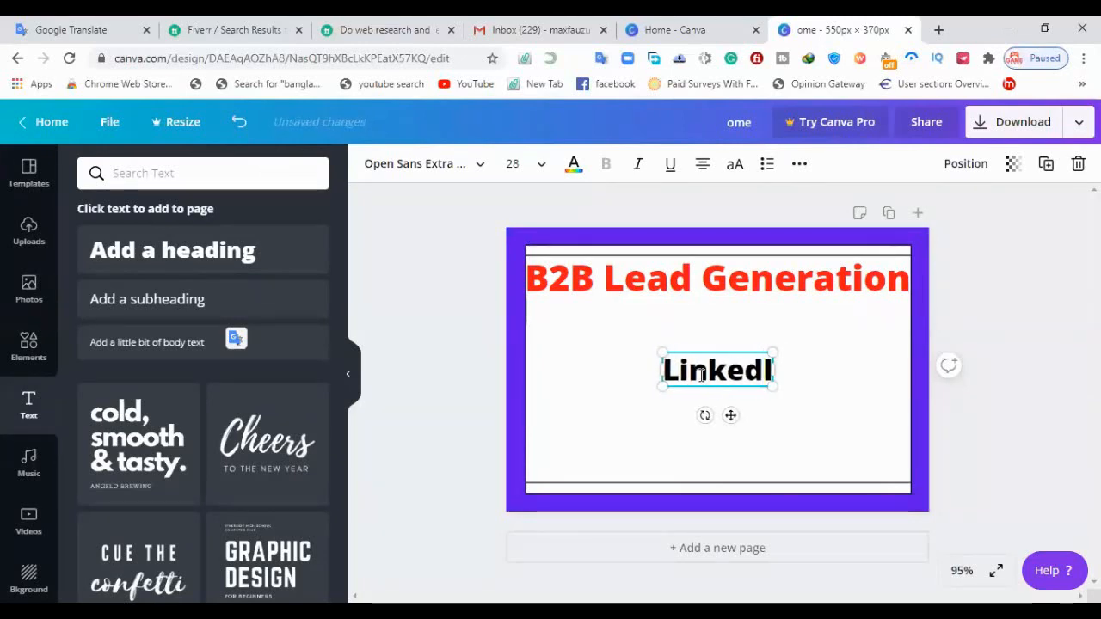
{"action": "type", "text": "n Lead"}
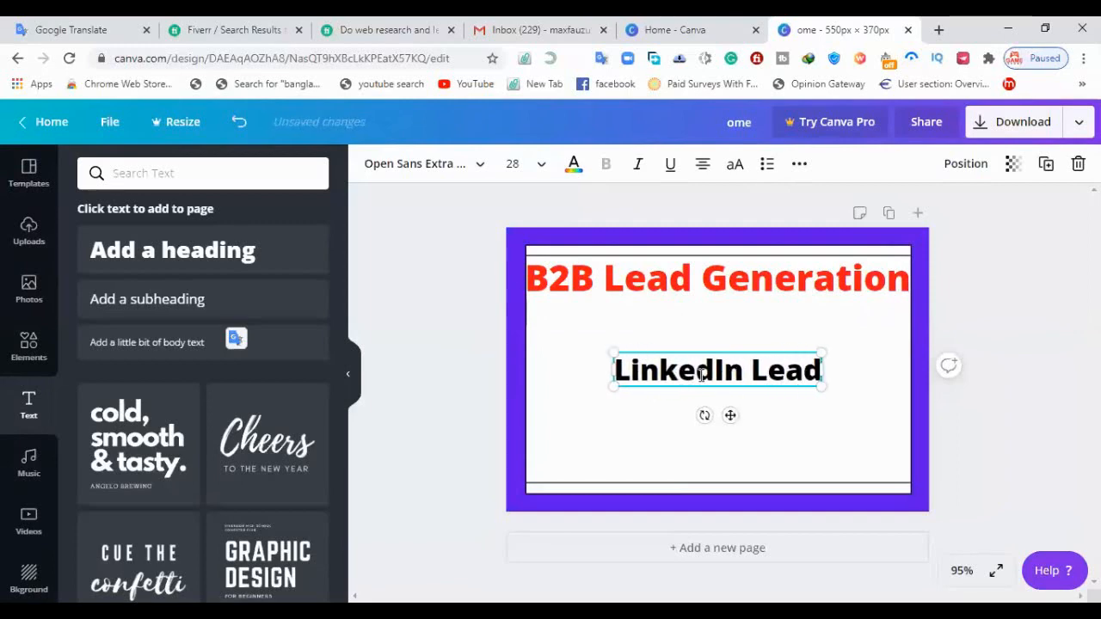
{"action": "type", "text": " Re"}
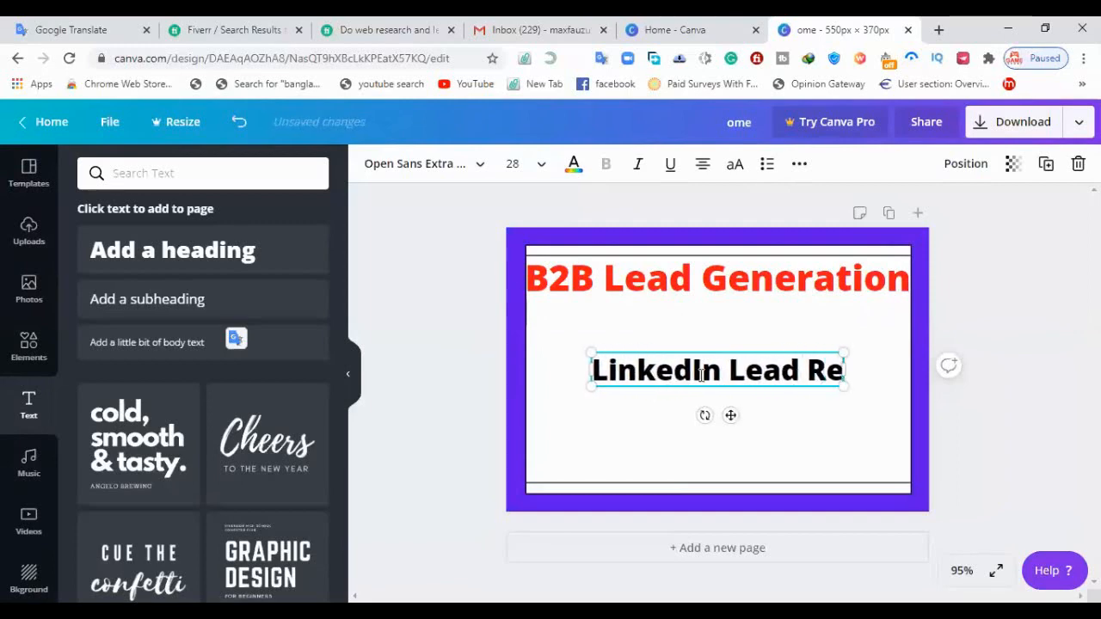
{"action": "type", "text": "s"}
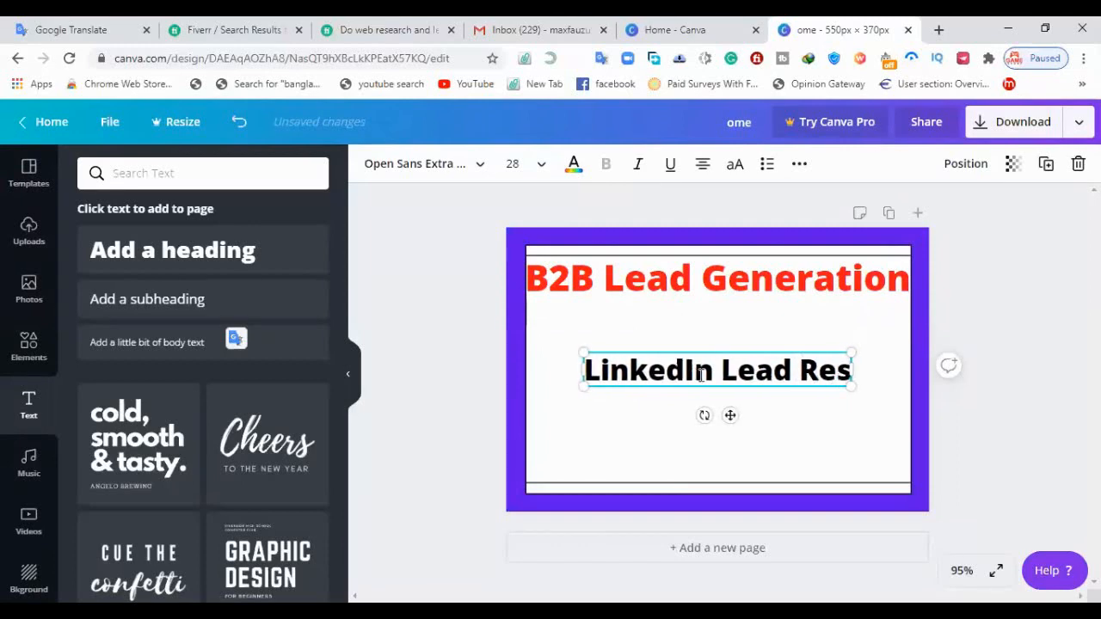
{"action": "type", "text": "e"}
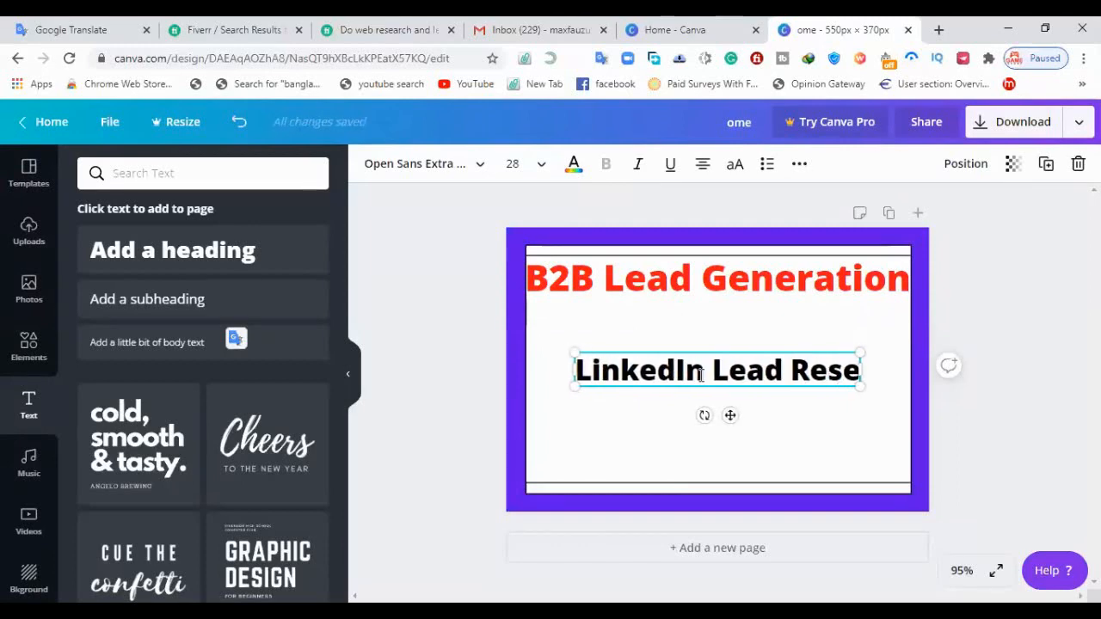
{"action": "type", "text": "arch"}
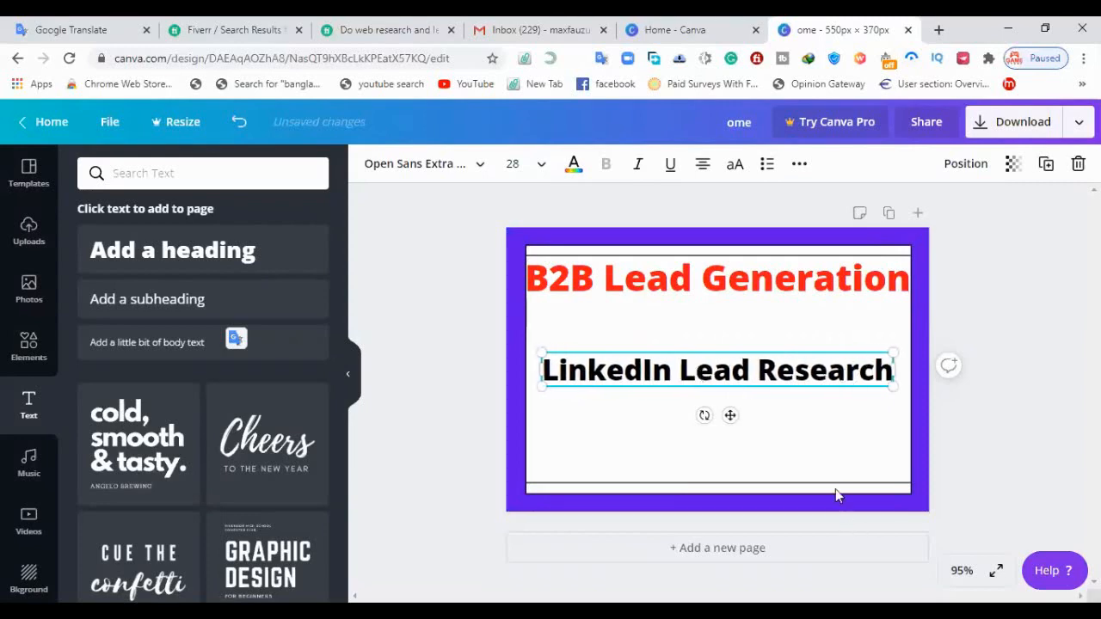
{"action": "left_click", "coordinate": [826, 439]}
{"action": "left_click_drag", "start_coordinate": [817, 381], "coordinate": [814, 337]}
{"action": "left_click", "coordinate": [806, 427]}
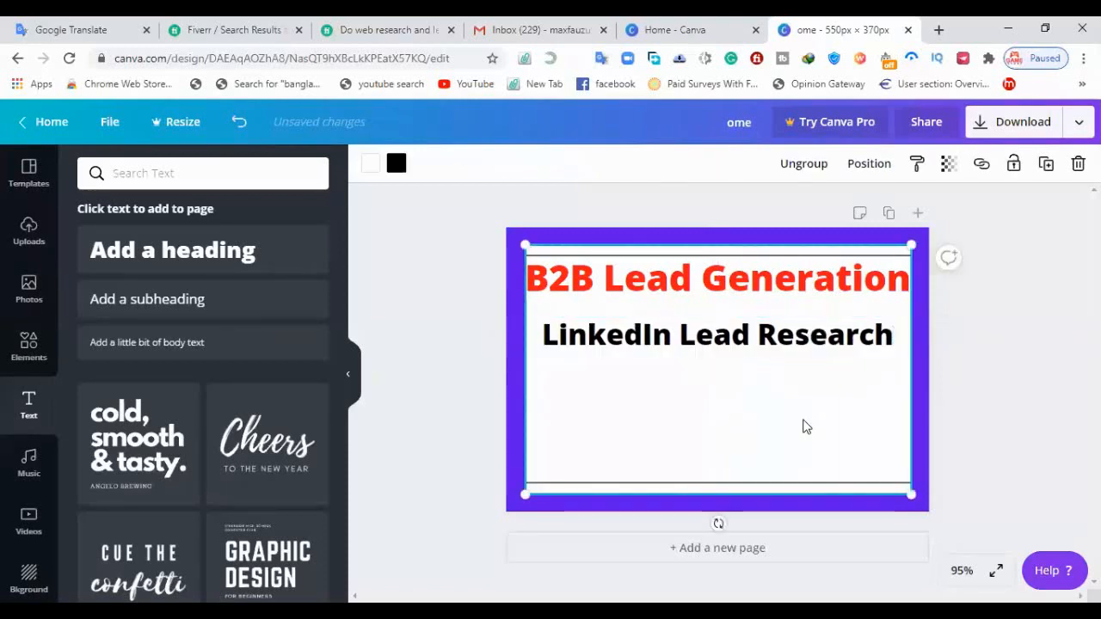
- Add a heading reading "Bulk Email List" directly beneath the "LinkedIn Lead Research" heading
{"action": "left_click", "coordinate": [151, 258]}
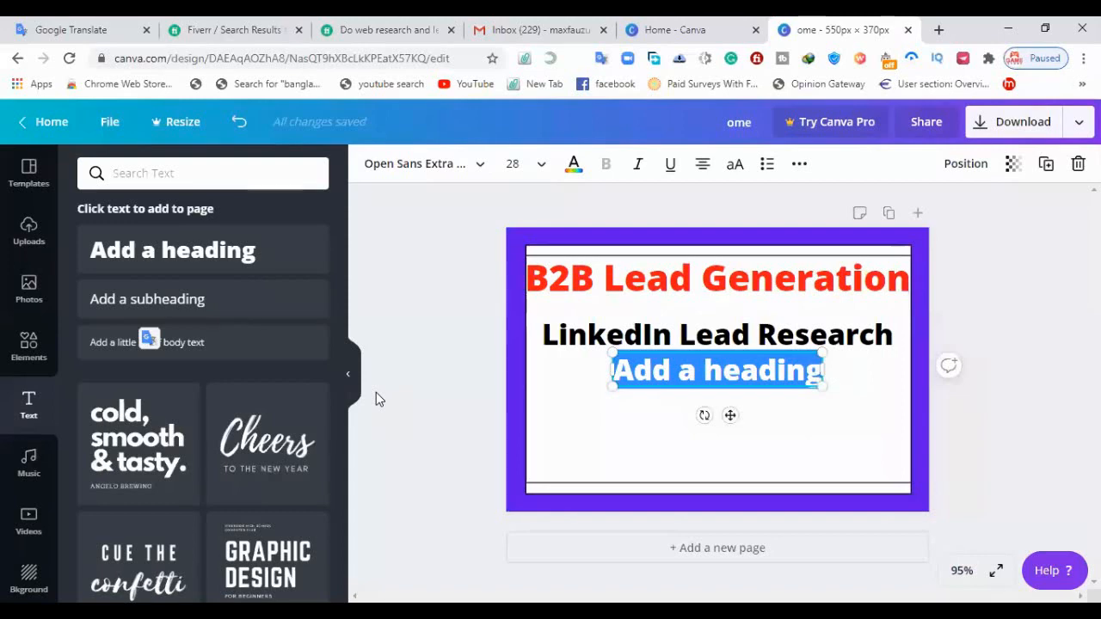
{"action": "type", "text": "Buil"}
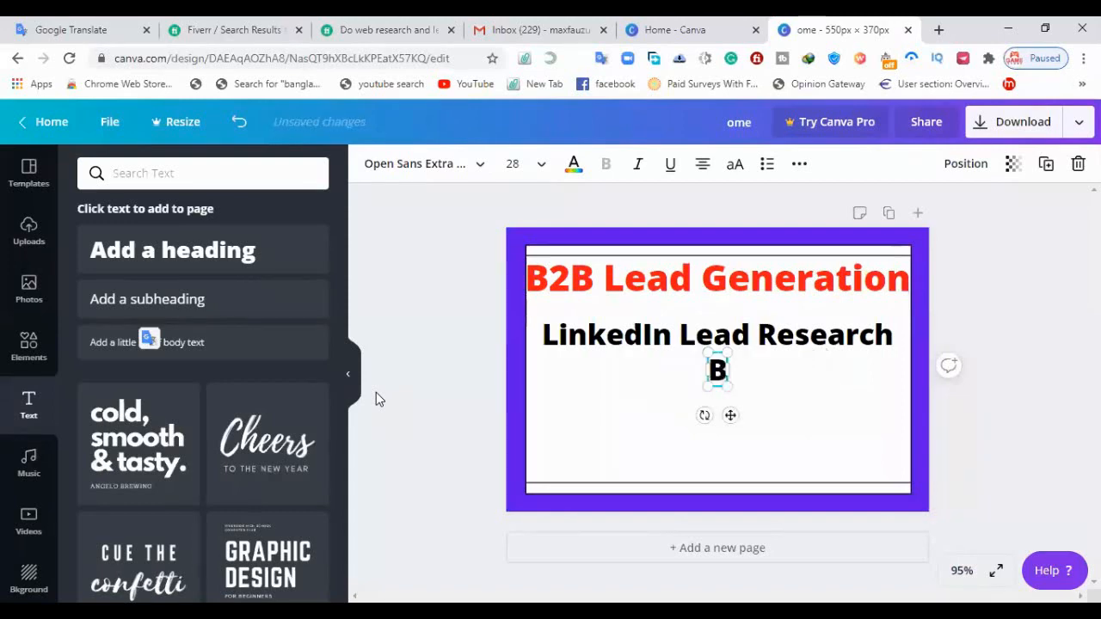
{"action": "key", "text": "BackSpace"}
{"action": "key", "text": "BackSpace"}
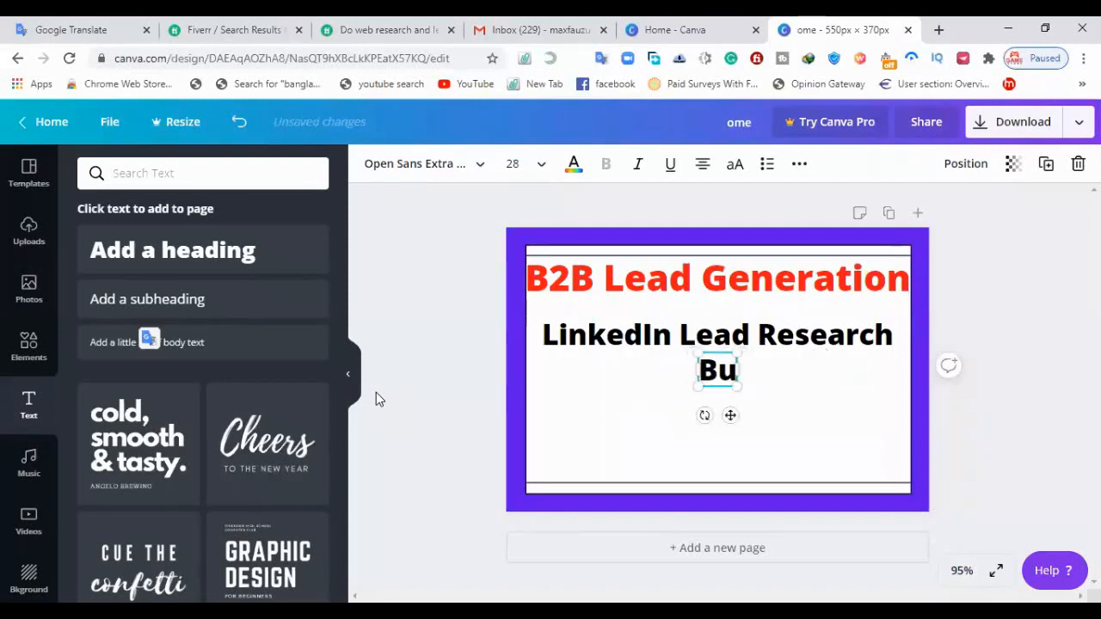
{"action": "type", "text": "lk"}
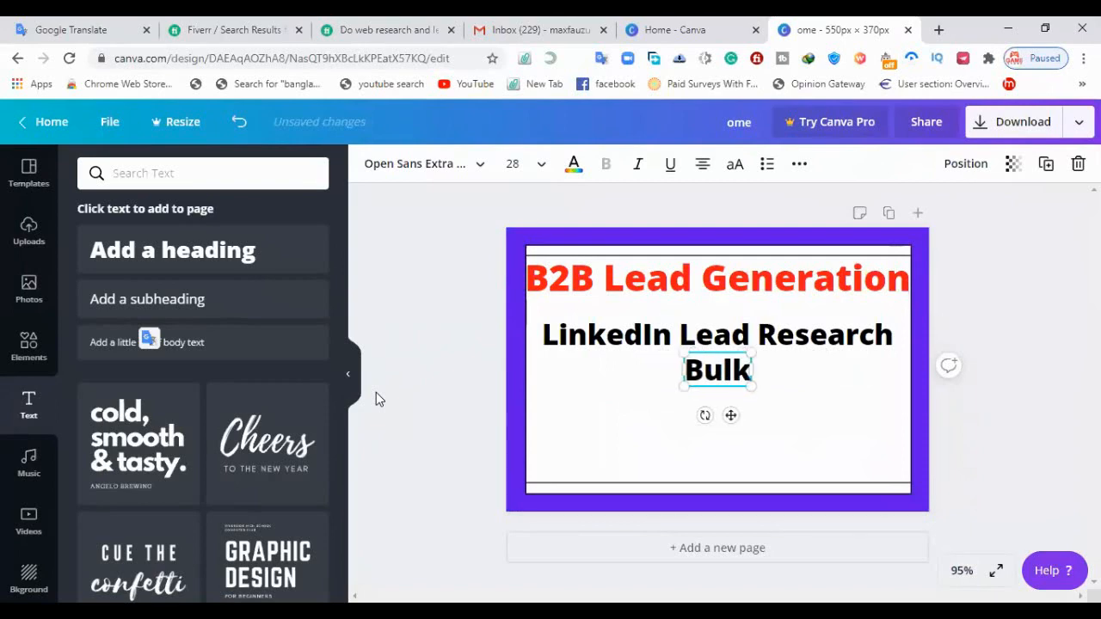
{"action": "type", "text": " W"}
{"action": "key", "text": "BackSpace"}
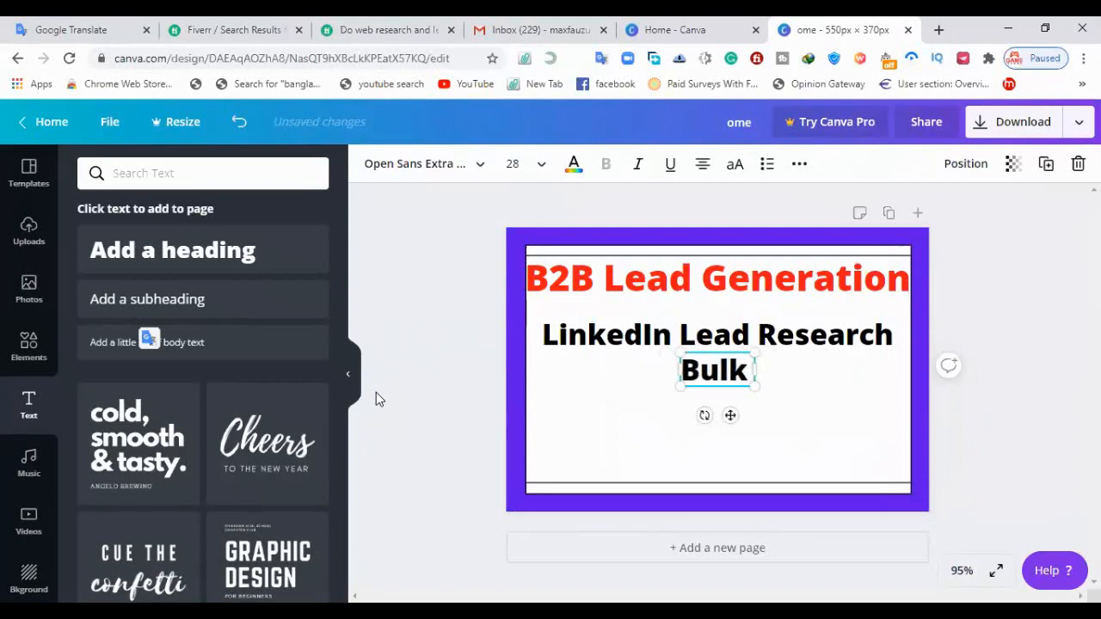
{"action": "type", "text": "Email"}
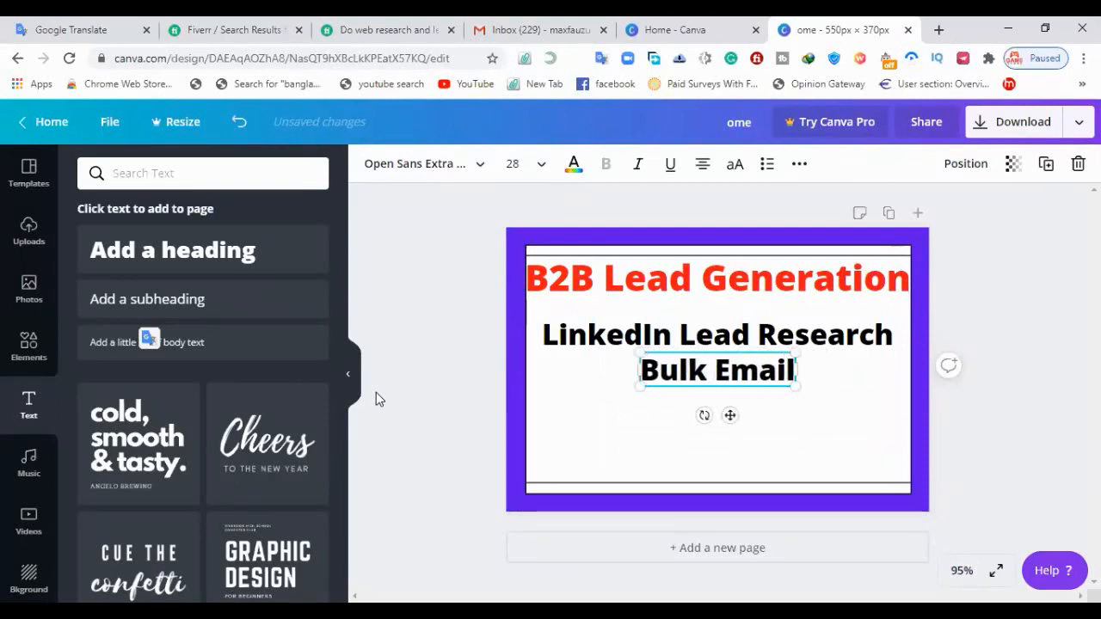
{"action": "type", "text": " Li"}
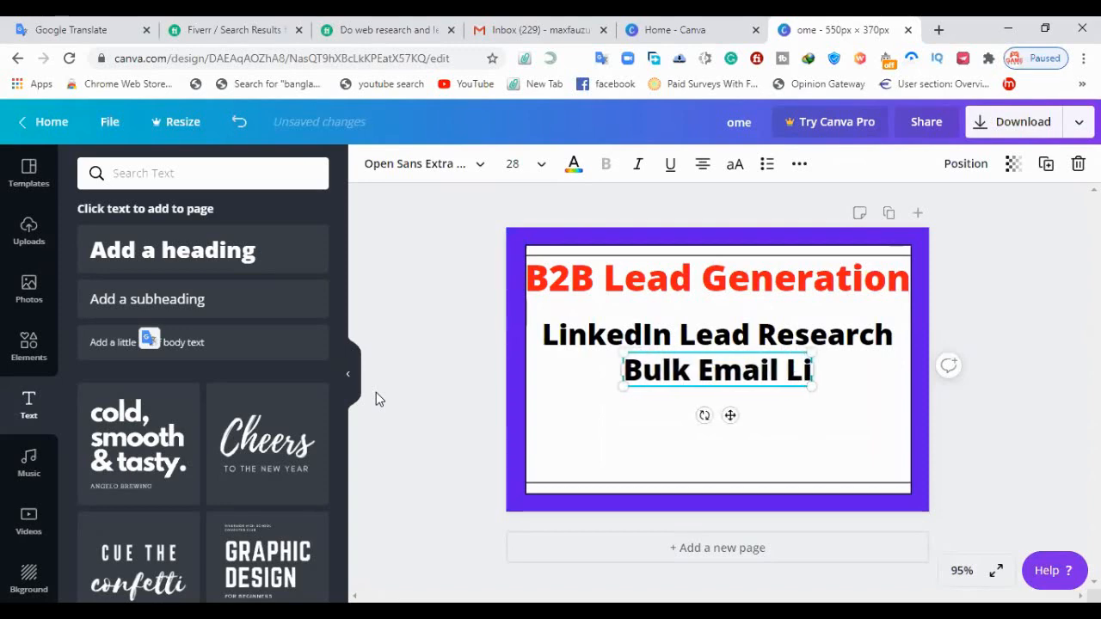
{"action": "type", "text": "st"}
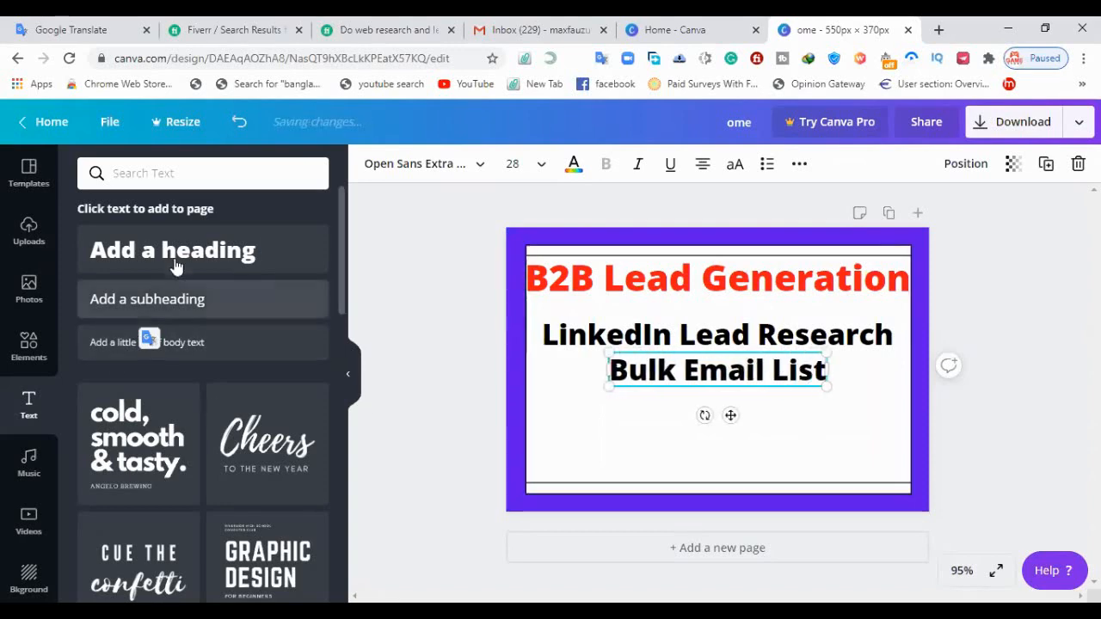
{"action": "left_click", "coordinate": [645, 450]}
- Add another heading, place it below "Bulk Email List" and make it read "Web Research"
{"action": "left_click", "coordinate": [215, 258]}
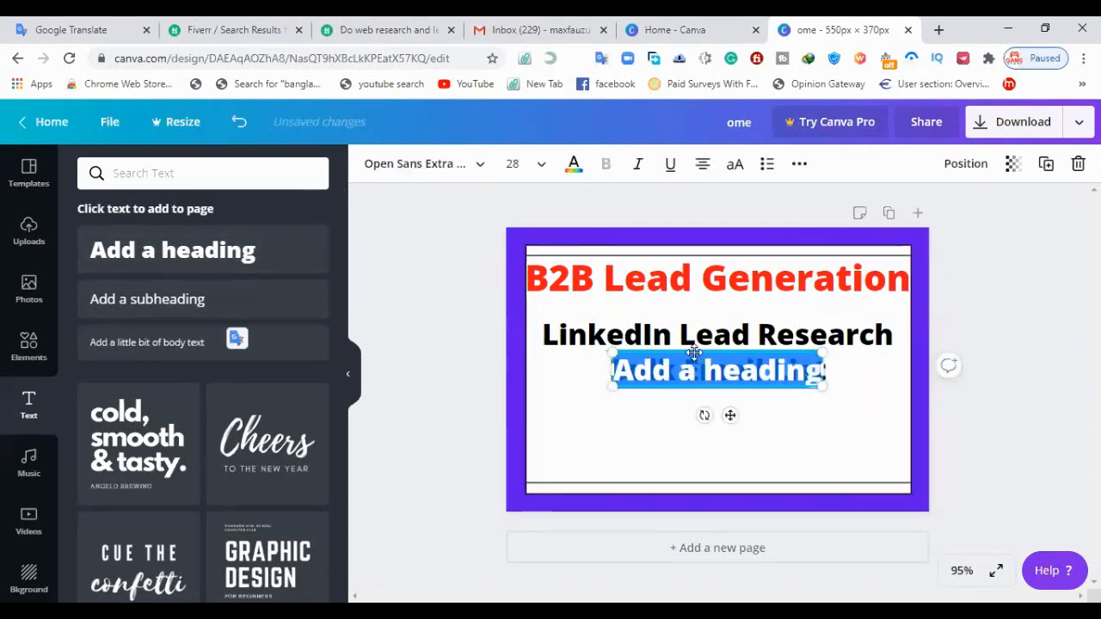
{"action": "left_click_drag", "start_coordinate": [693, 352], "coordinate": [698, 435]}
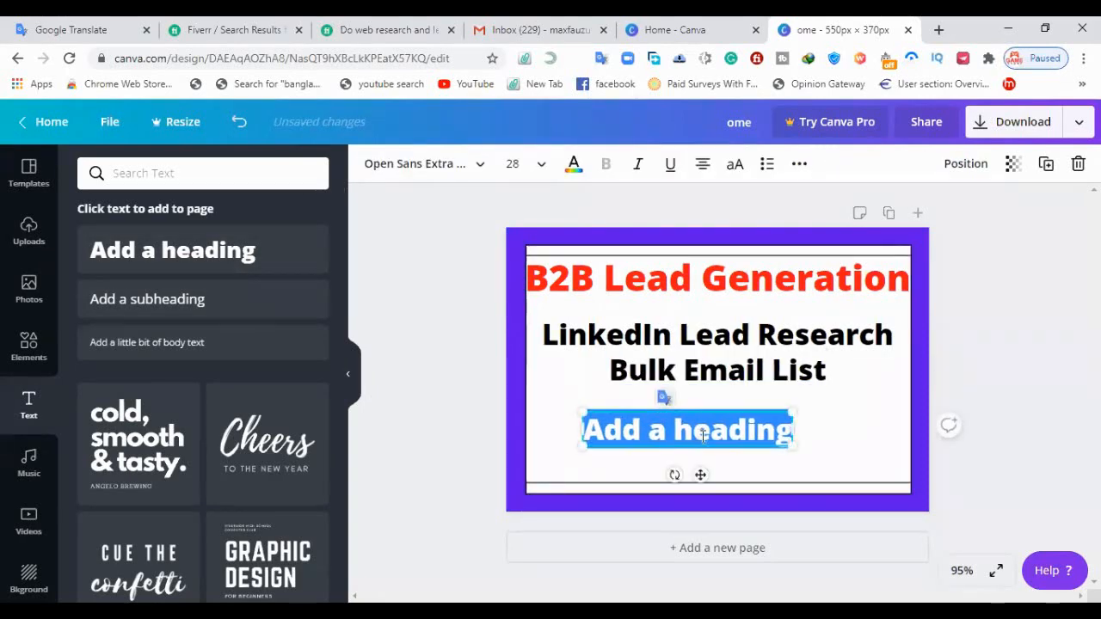
{"action": "type", "text": "We"}
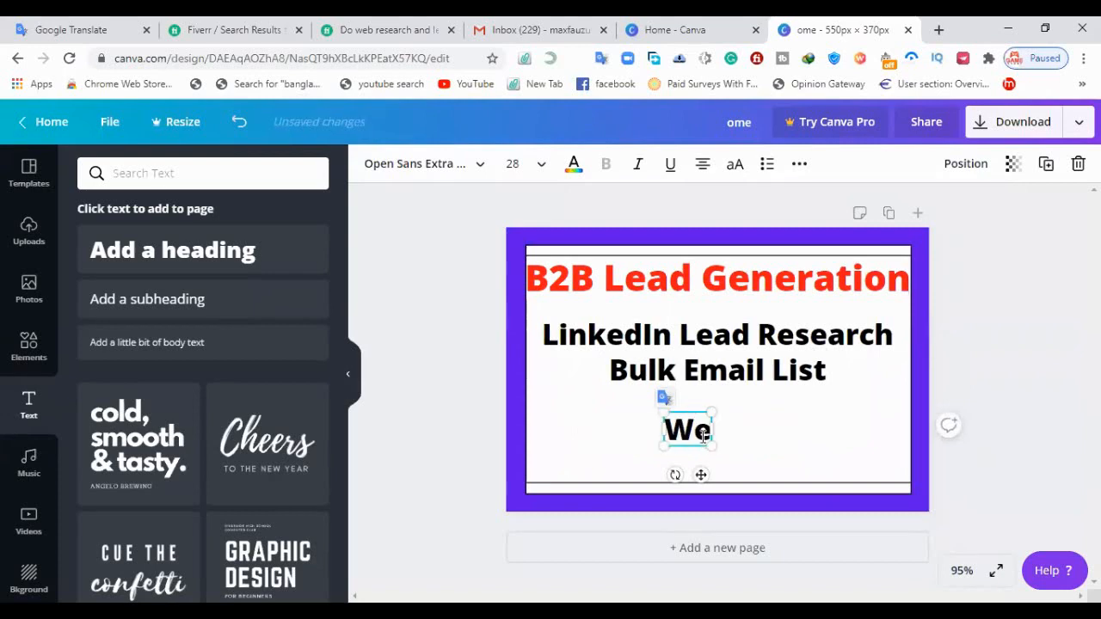
{"action": "type", "text": "b Re"}
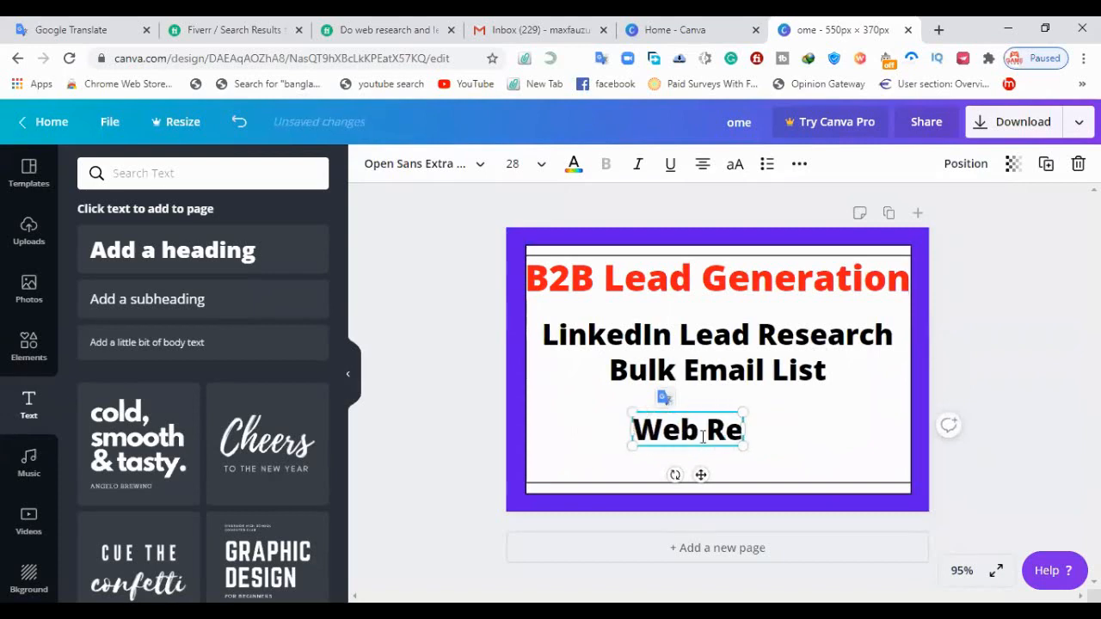
{"action": "type", "text": "search"}
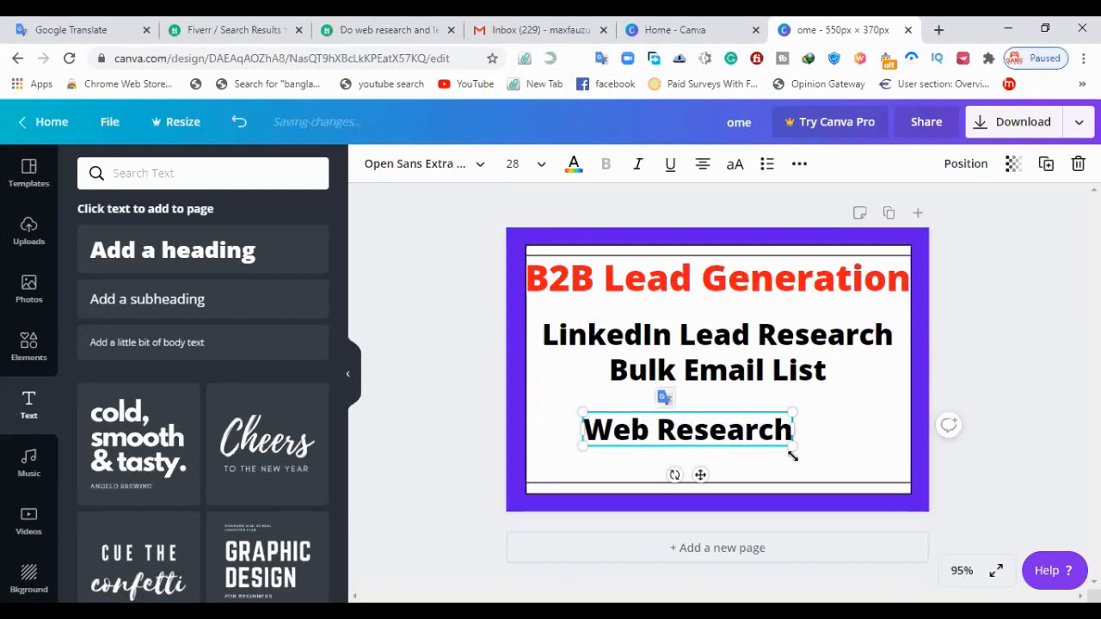
- Move the "Web Research" heading up close beneath "Bulk Email List", with their starting edges aligned
{"action": "left_click", "coordinate": [866, 422]}
{"action": "left_click_drag", "start_coordinate": [749, 428], "coordinate": [769, 414]}
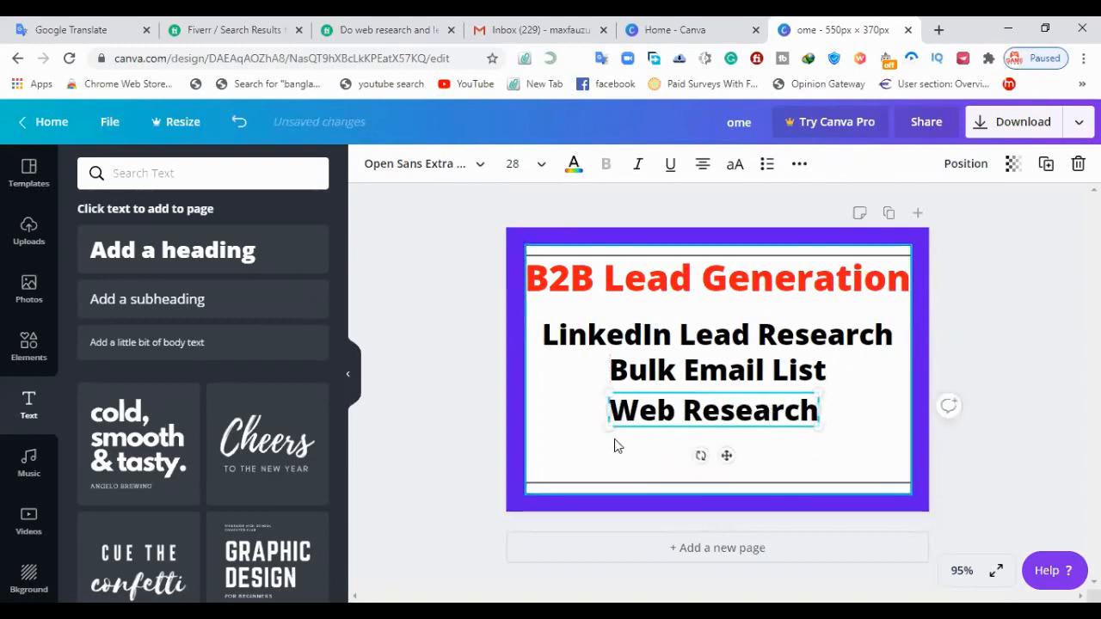
{"action": "left_click_drag", "start_coordinate": [610, 424], "coordinate": [551, 432]}
{"action": "left_click_drag", "start_coordinate": [536, 433], "coordinate": [613, 420]}
{"action": "left_click", "coordinate": [865, 405]}
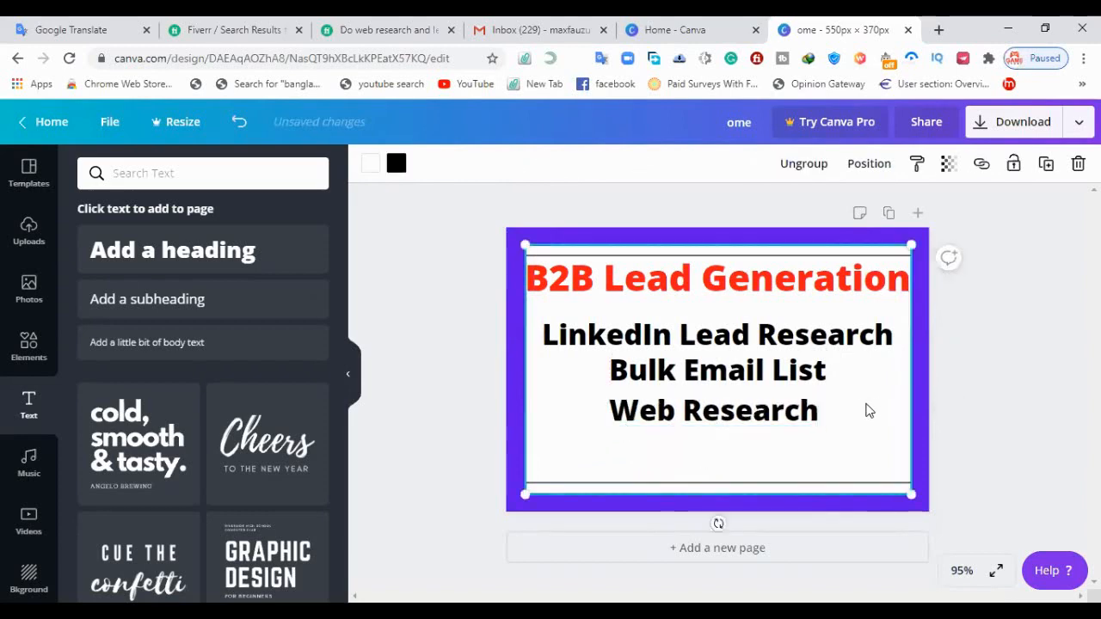
- Try shifting "Bulk Email List" to the left and "Web Research" to the right, ending with both centered in the panel
{"action": "left_click", "coordinate": [723, 385]}
{"action": "key", "text": "ctrl+shift+l"}
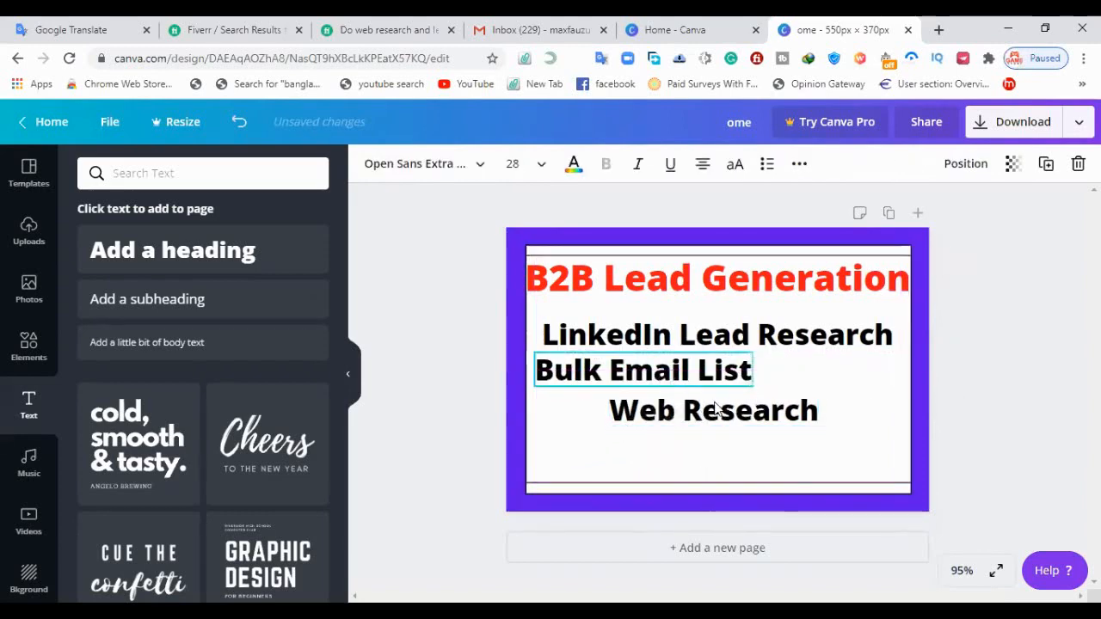
{"action": "left_click", "coordinate": [713, 422]}
{"action": "left_click_drag", "start_coordinate": [713, 422], "coordinate": [750, 430]}
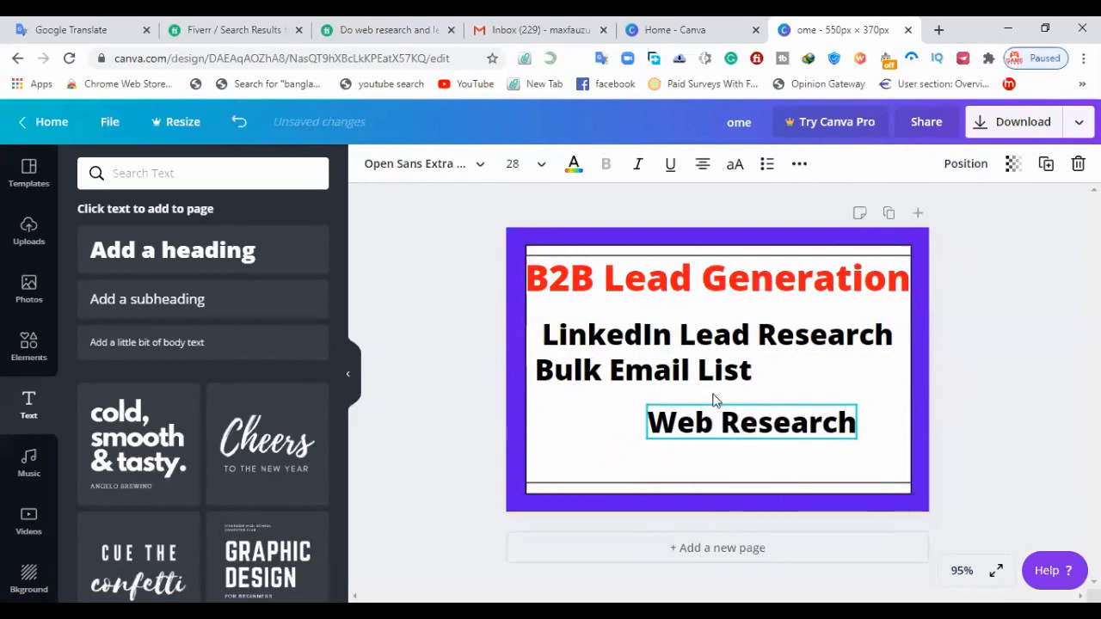
{"action": "left_click", "coordinate": [695, 379]}
{"action": "left_click_drag", "start_coordinate": [721, 381], "coordinate": [767, 375]}
{"action": "left_click", "coordinate": [705, 423]}
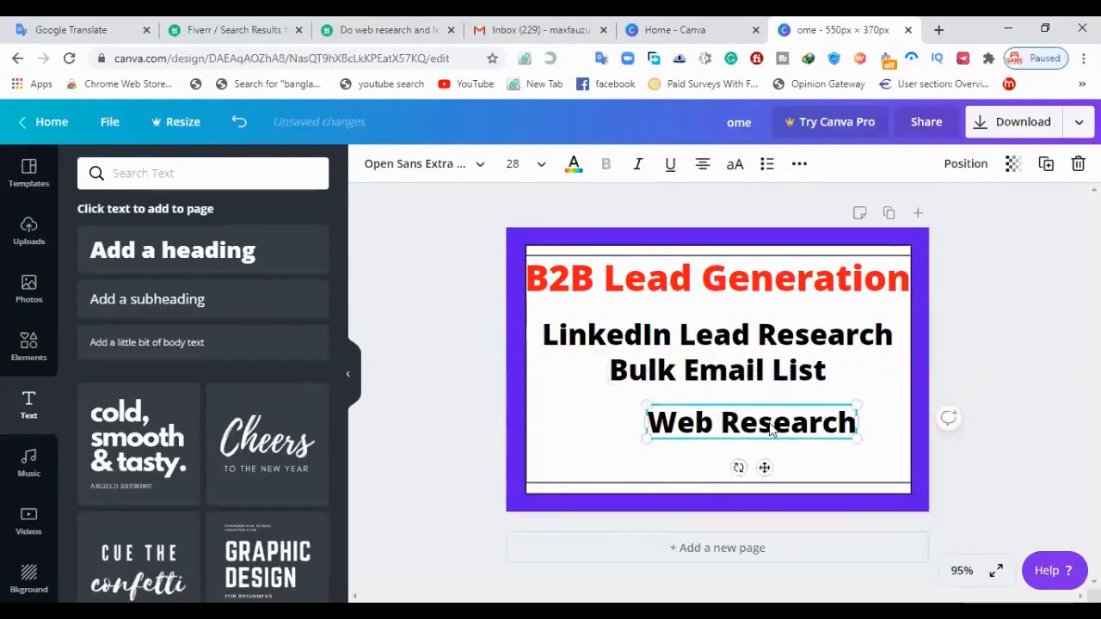
{"action": "left_click_drag", "start_coordinate": [759, 430], "coordinate": [737, 415]}
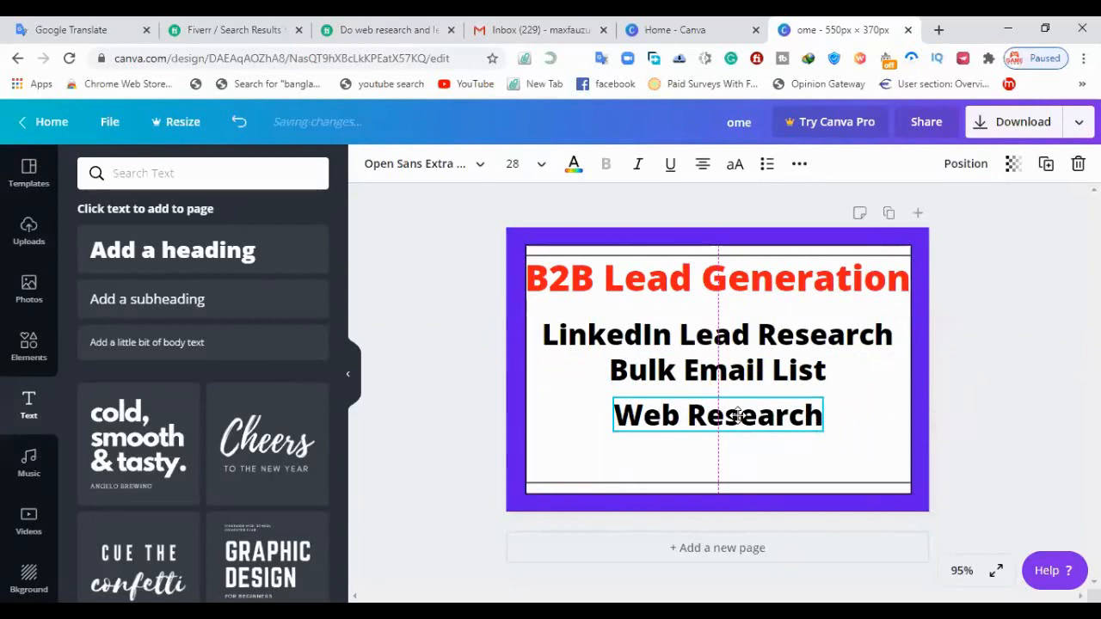
{"action": "left_click", "coordinate": [855, 427]}
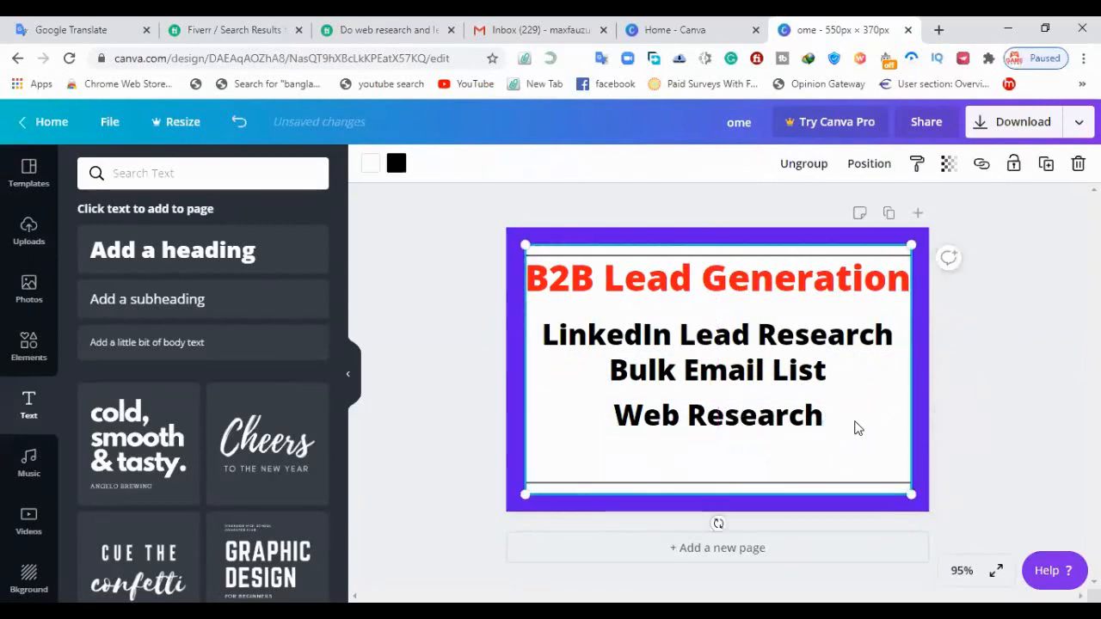
- Fine-tune the "Web Research" heading beneath "Bulk Email List", and nudge "Bulk Email List" slightly right so the two lines look evenly centered
{"action": "left_click", "coordinate": [739, 422]}
{"action": "left_click_drag", "start_coordinate": [738, 423], "coordinate": [731, 414]}
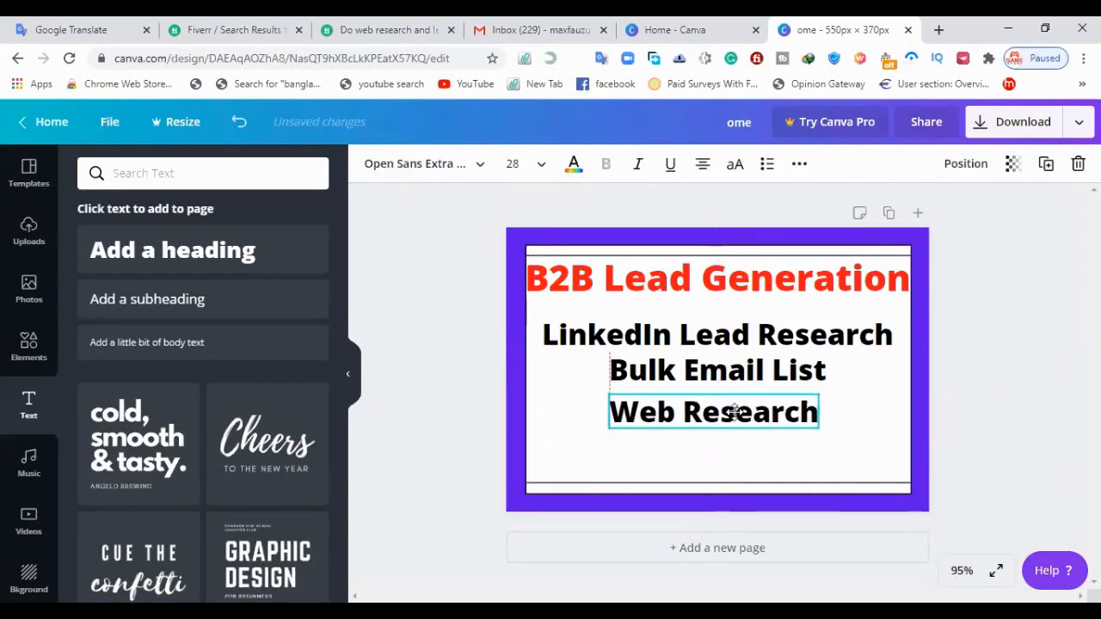
{"action": "left_click", "coordinate": [817, 416]}
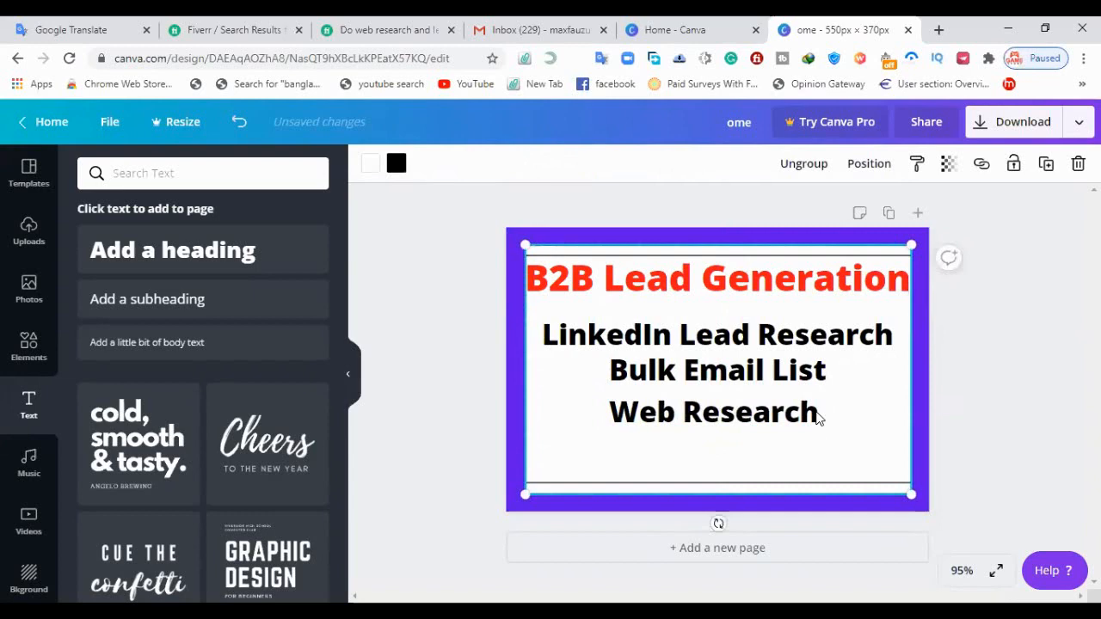
{"action": "left_click", "coordinate": [713, 418]}
{"action": "mouse_move", "coordinate": [715, 418]}
{"action": "left_mouse_down"}
{"action": "mouse_move", "coordinate": [715, 405]}
{"action": "mouse_move", "coordinate": [718, 415]}
{"action": "left_mouse_up"}
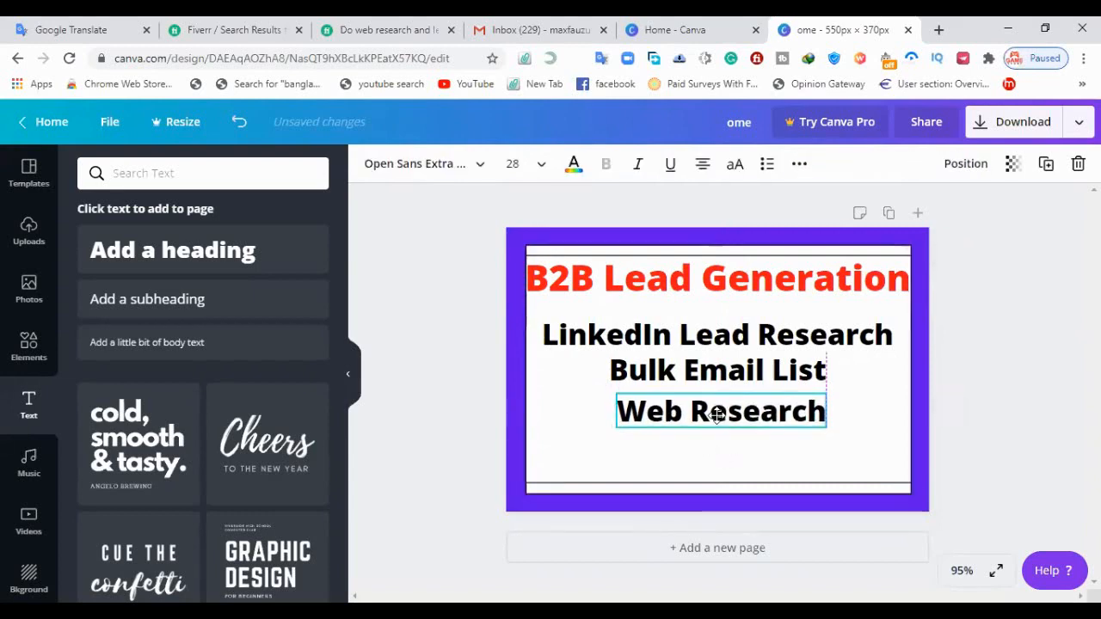
{"action": "left_click", "coordinate": [723, 385]}
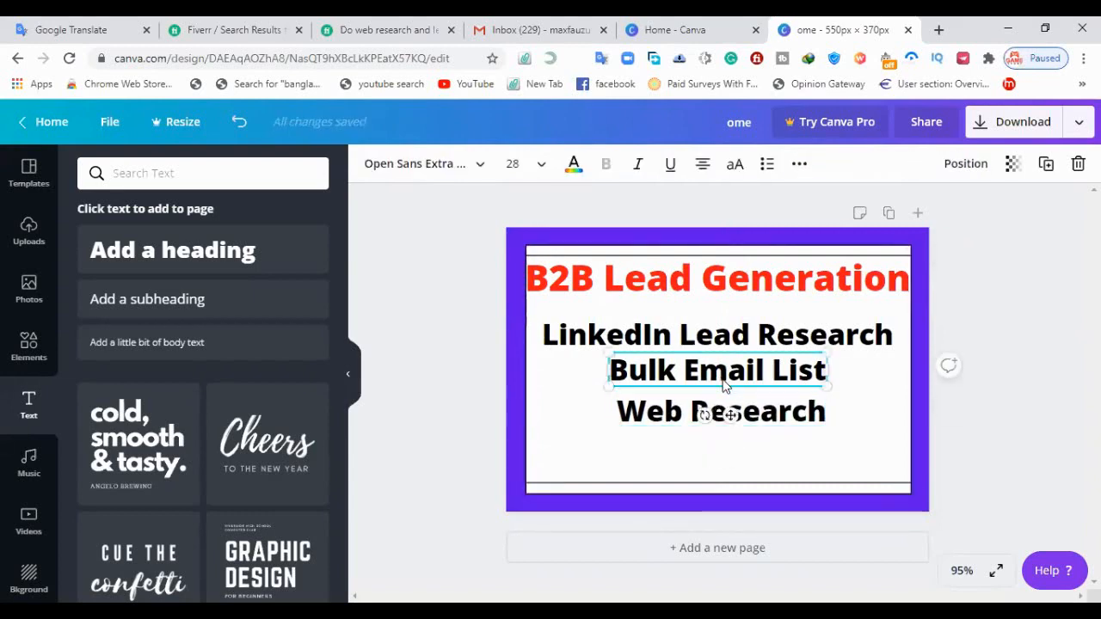
{"action": "left_click_drag", "start_coordinate": [721, 379], "coordinate": [726, 382]}
{"action": "left_click", "coordinate": [874, 430]}
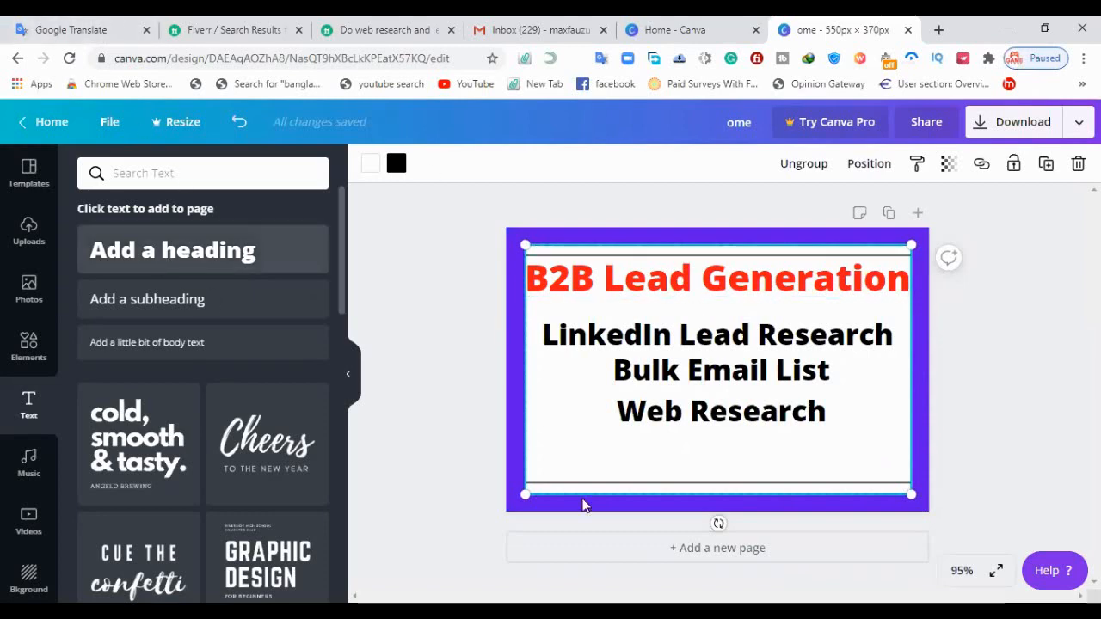
- Add a heading reading "100% Clint Satisfaction" and move it down to the panel's lower edge, below "Web Research"
{"action": "key", "text": "BackSpace"}
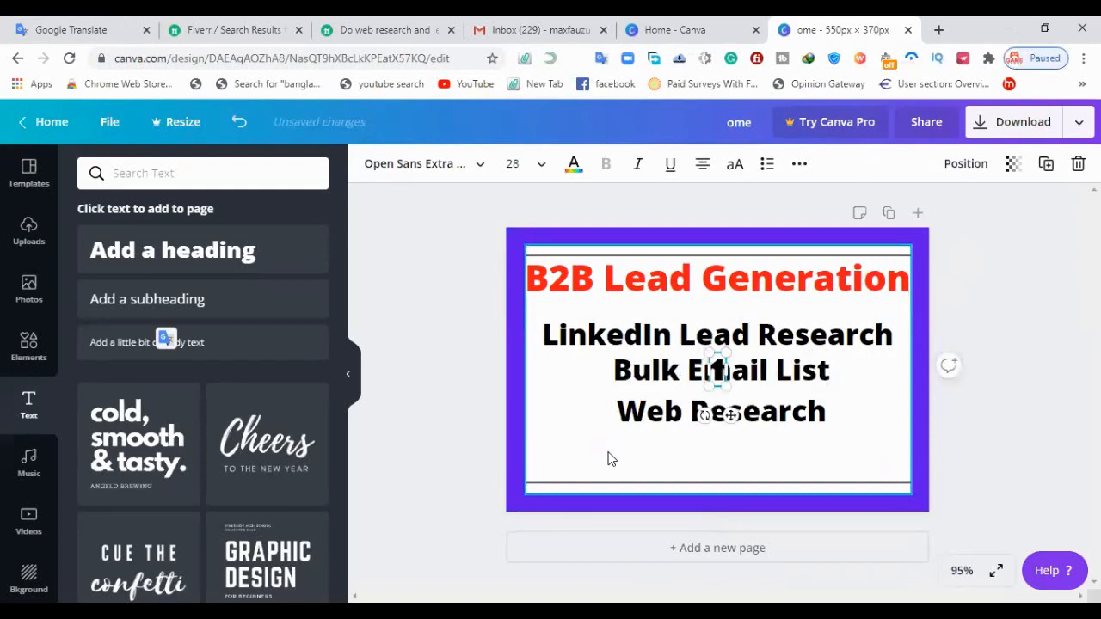
{"action": "type", "text": "500"}
{"action": "type", "text": "%"}
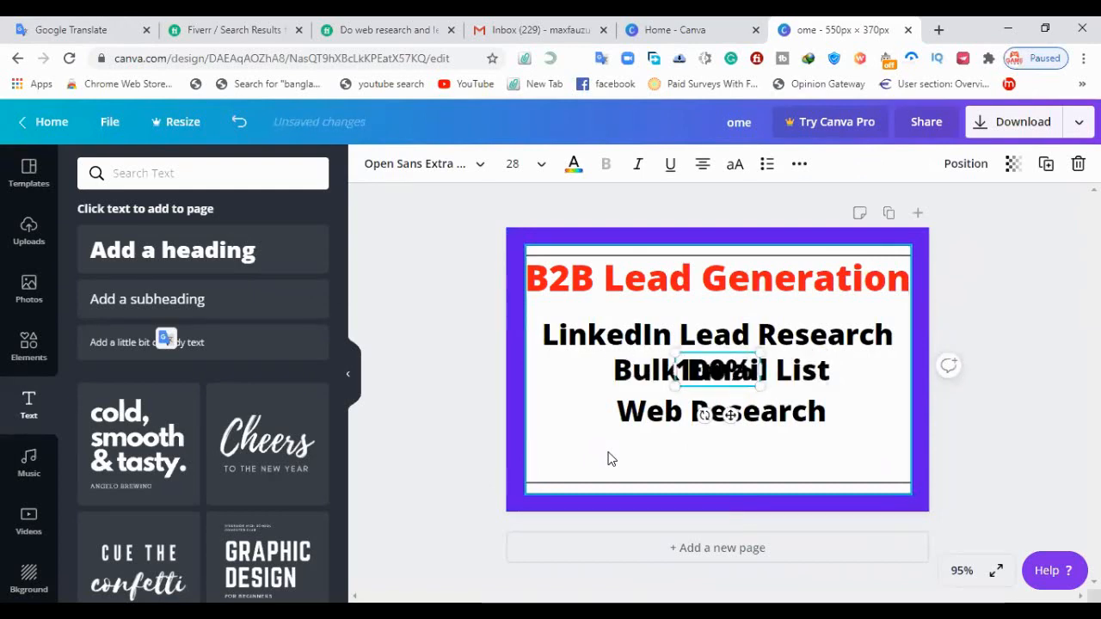
{"action": "type", "text": " Clint "}
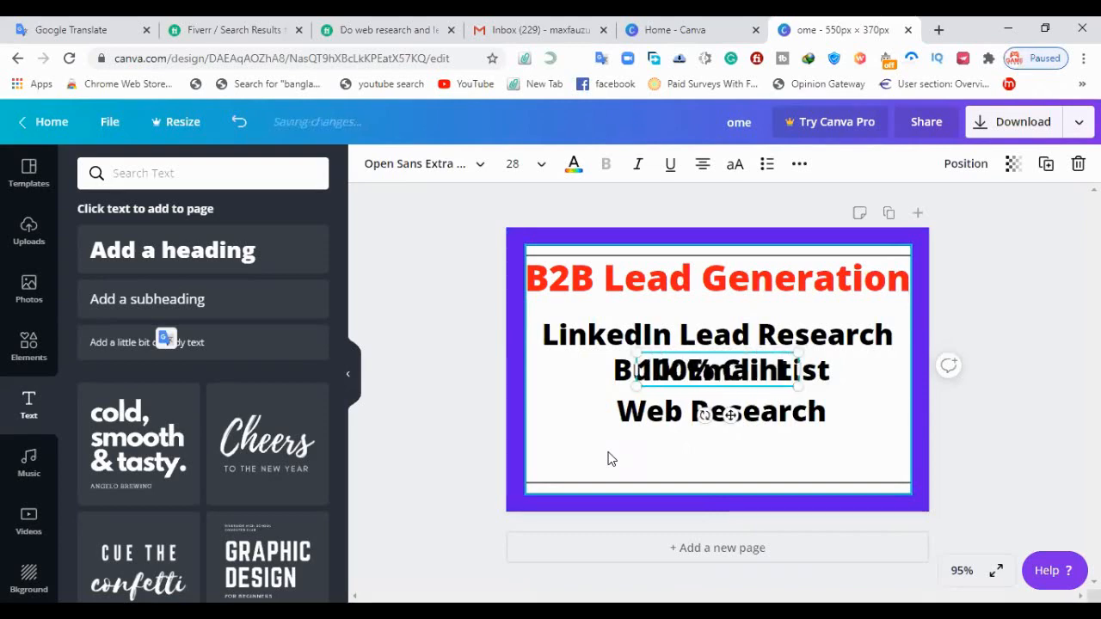
{"action": "type", "text": "Sat"}
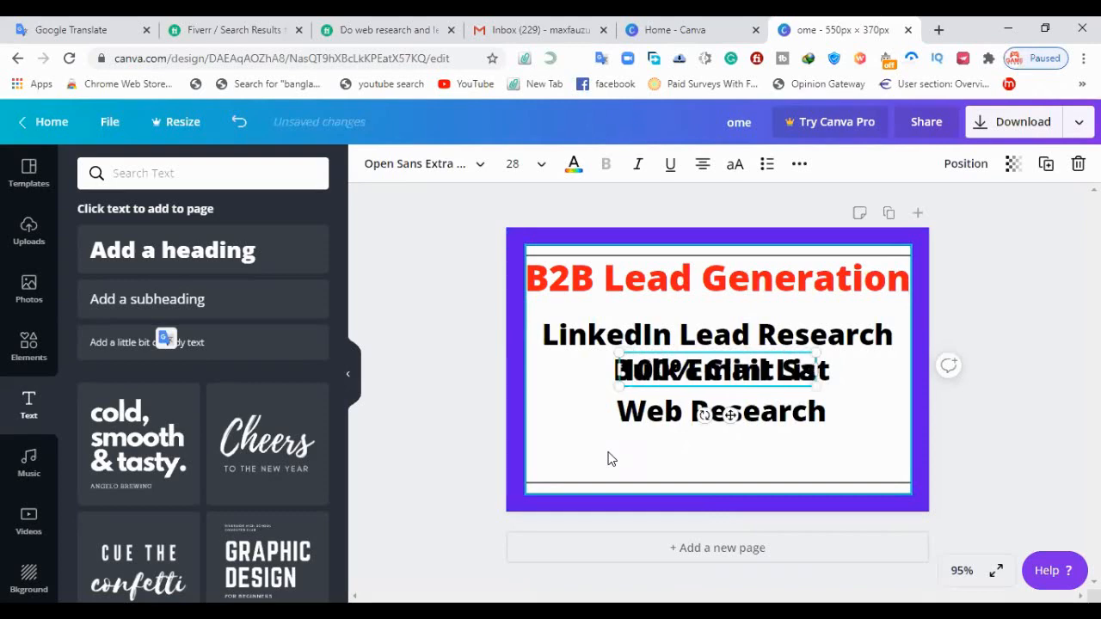
{"action": "type", "text": "is"}
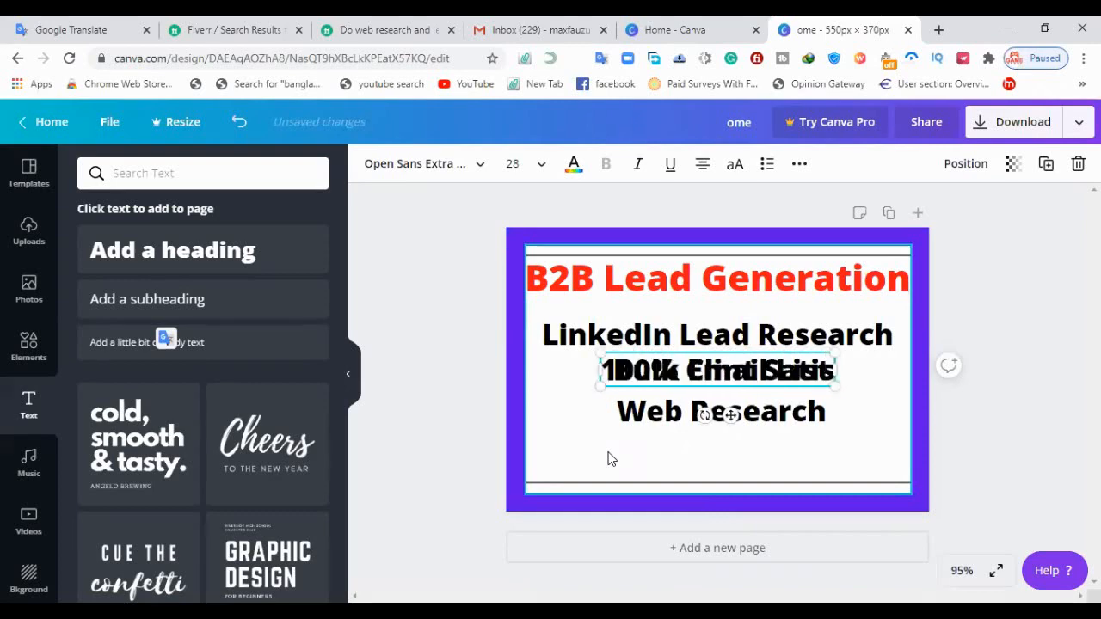
{"action": "type", "text": "faction"}
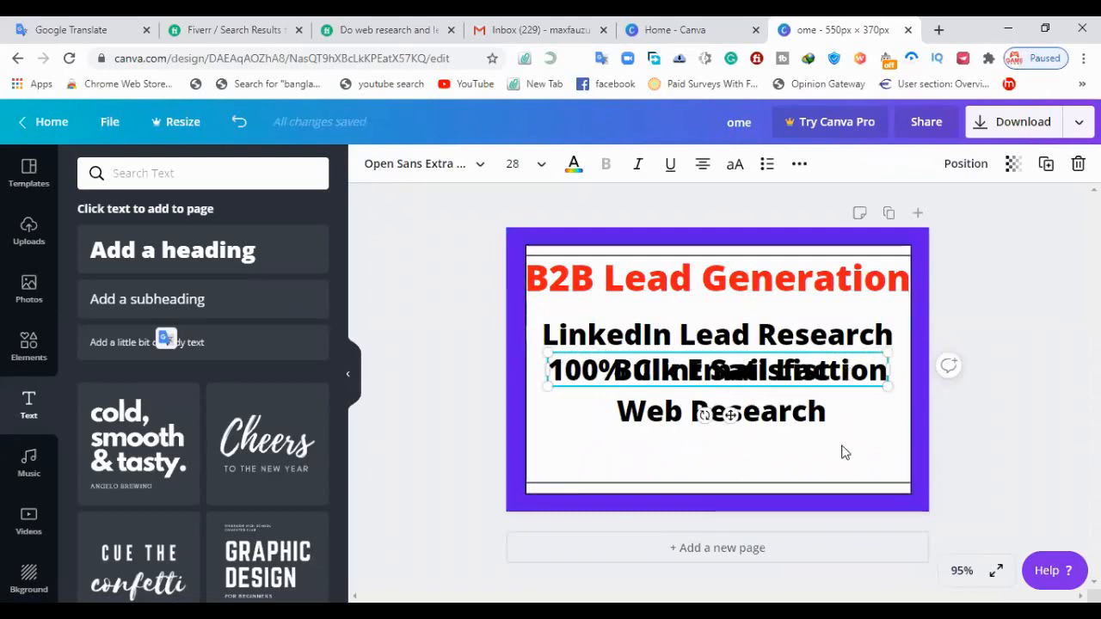
{"action": "left_click", "coordinate": [853, 418]}
{"action": "left_click_drag", "start_coordinate": [849, 370], "coordinate": [844, 473]}
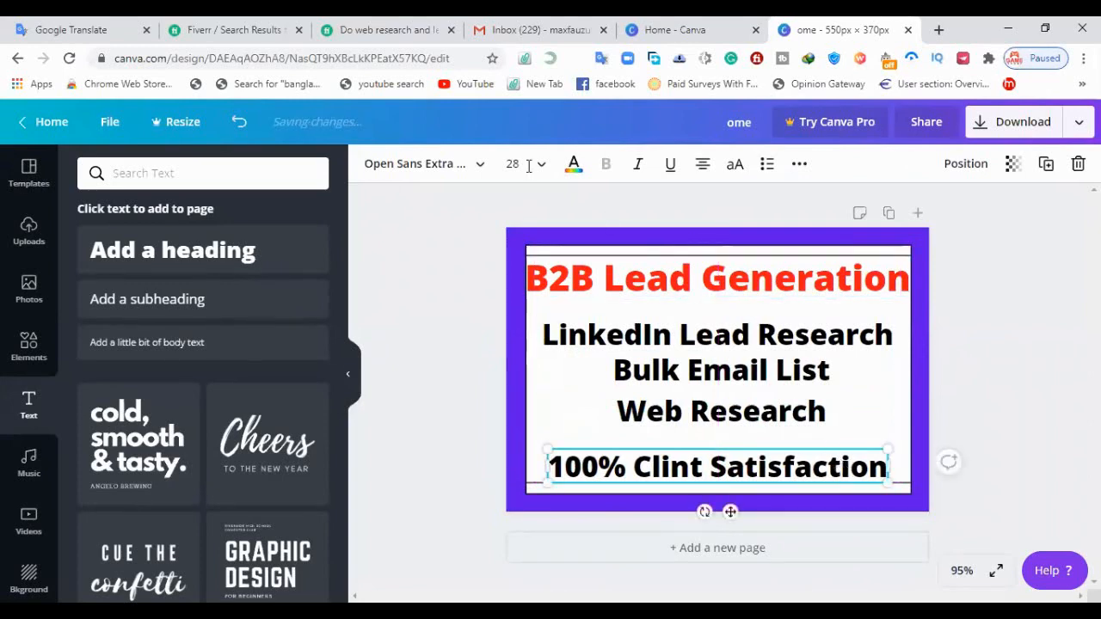
- Color the "100% Clint Satisfaction" heading bright red, matching the "B2B Lead Generation" heading, and deselect it
{"action": "left_click", "coordinate": [574, 165]}
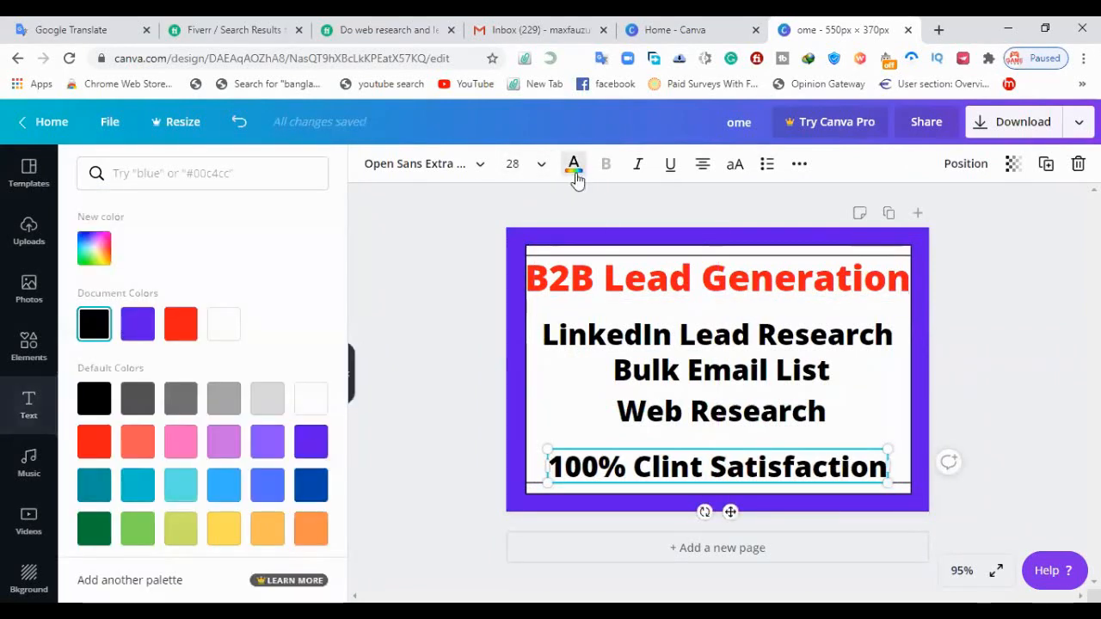
{"action": "left_click", "coordinate": [191, 337]}
{"action": "left_click", "coordinate": [412, 387]}
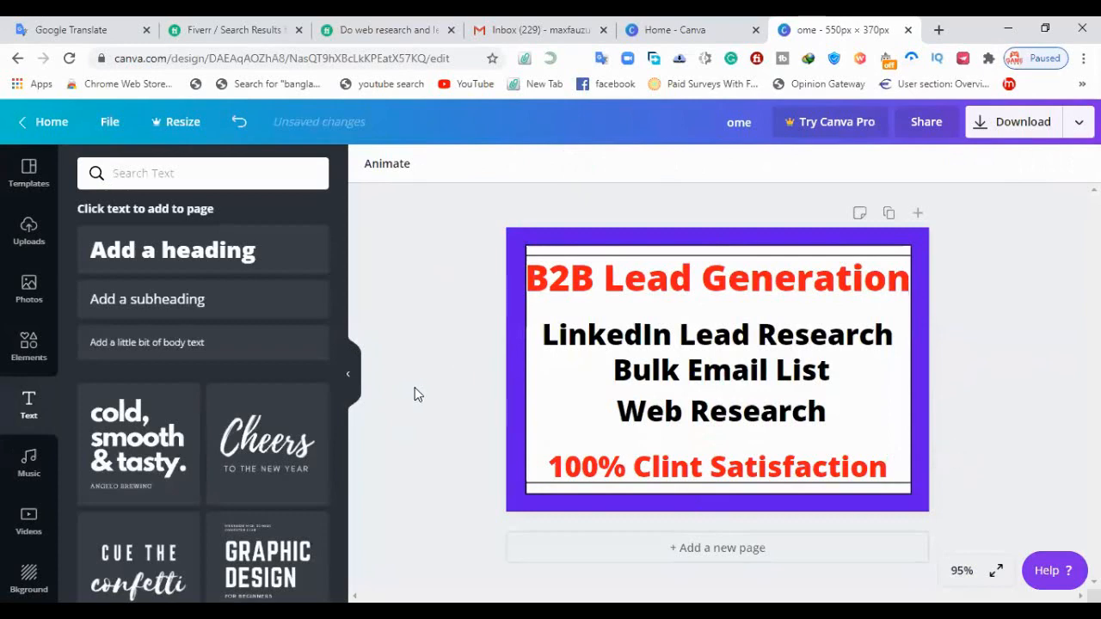
- Move the "LinkedIn Lead Research" heading up beneath "B2B Lead Generation" and bring "Bulk Email List" up below it, keeping the lines evenly spaced
{"action": "left_click", "coordinate": [731, 342]}
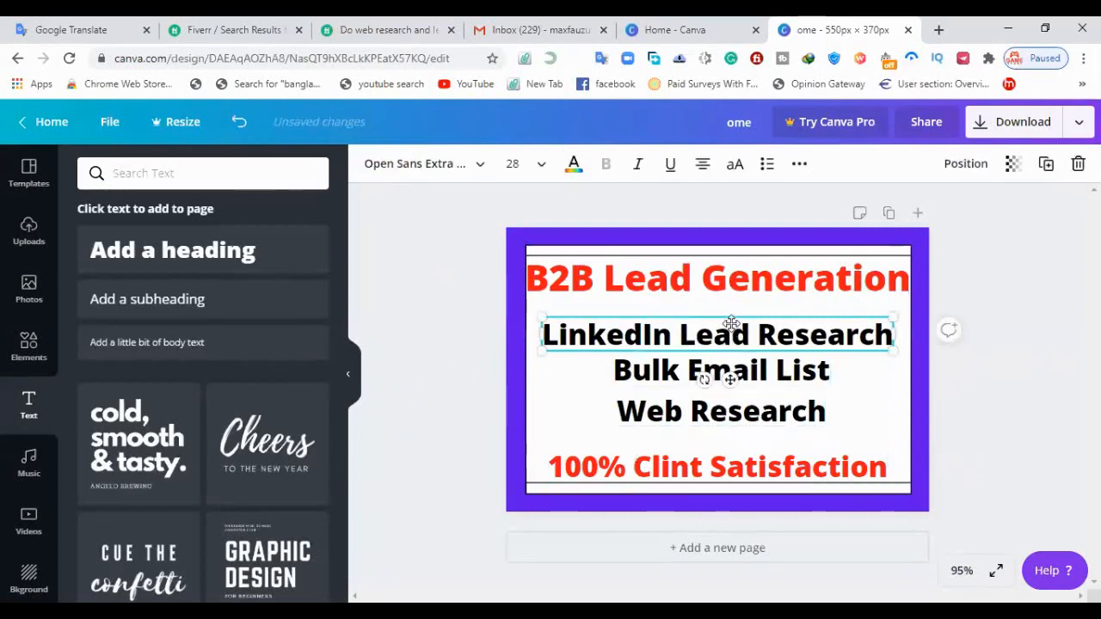
{"action": "left_click_drag", "start_coordinate": [731, 323], "coordinate": [732, 322]}
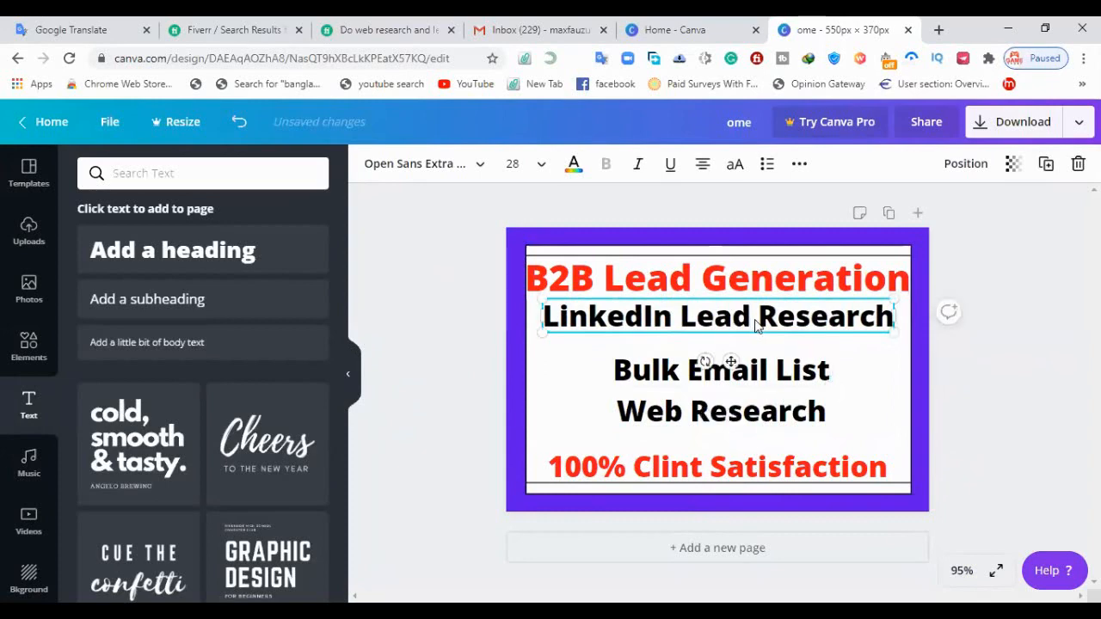
{"action": "left_click_drag", "start_coordinate": [752, 325], "coordinate": [751, 329]}
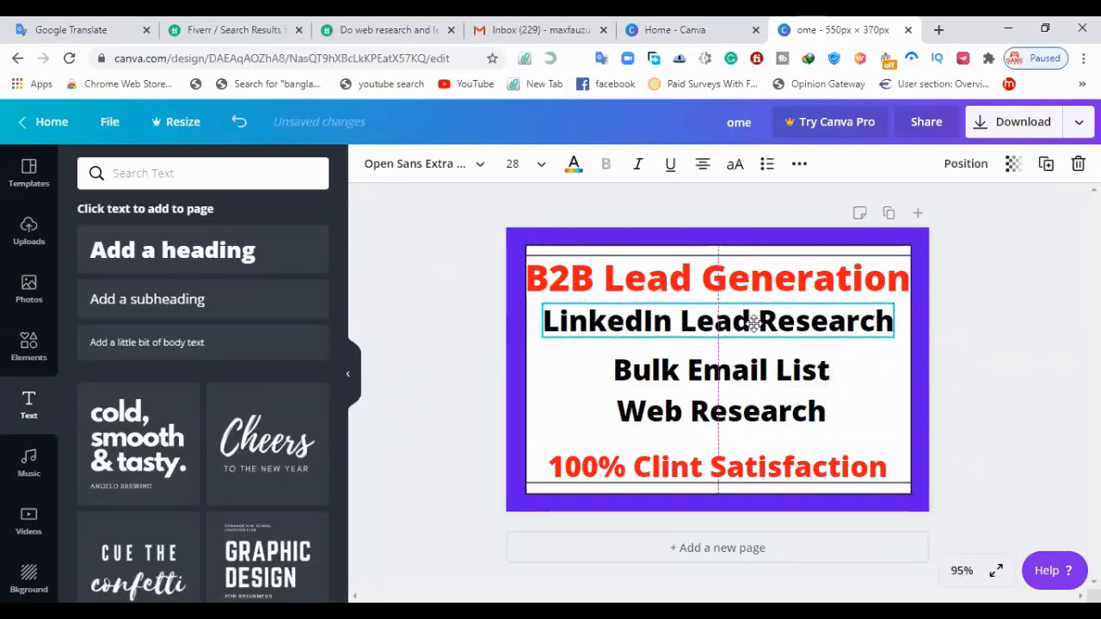
{"action": "left_click_drag", "start_coordinate": [747, 383], "coordinate": [752, 373]}
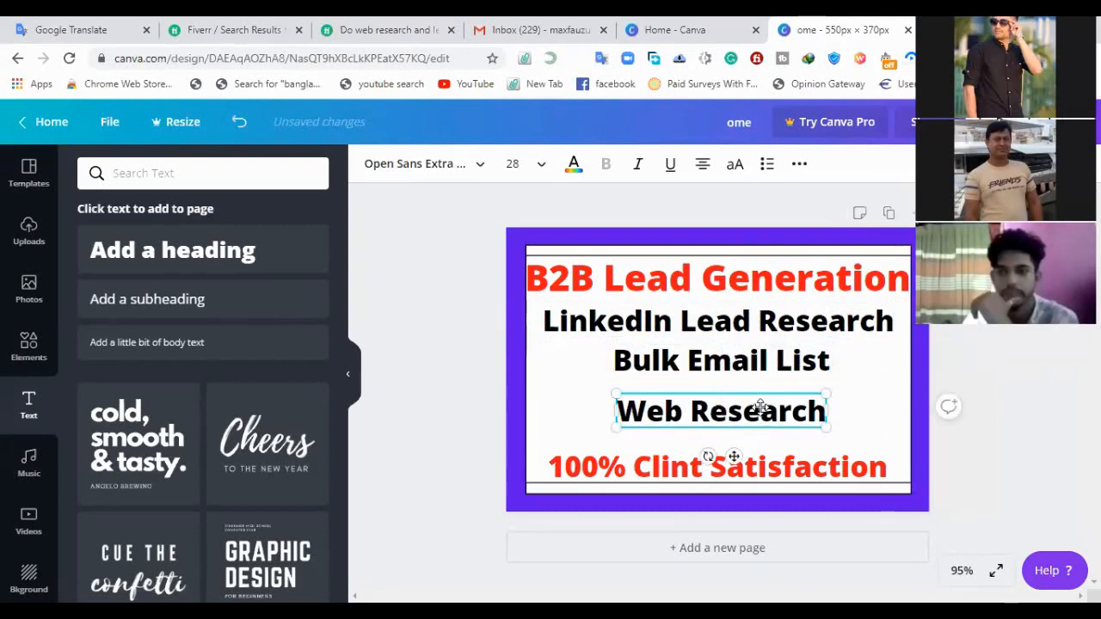
- Move the "Web Research" heading up beneath "Bulk Email List", adjust its spacing to match the lines above, and deselect it
{"action": "left_click_drag", "start_coordinate": [758, 418], "coordinate": [760, 401]}
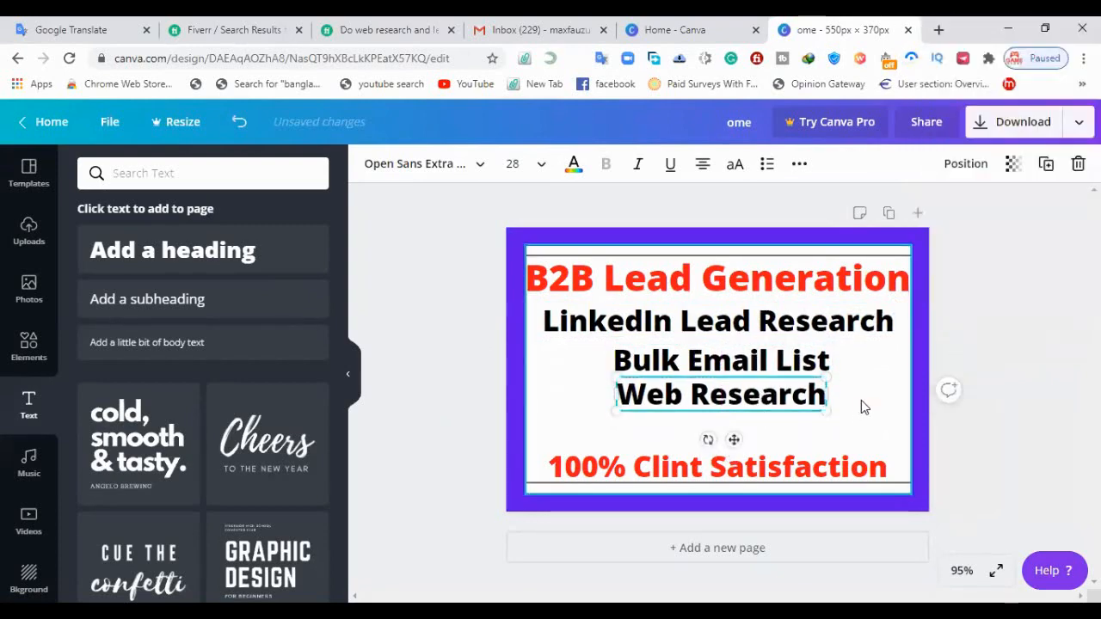
{"action": "left_click", "coordinate": [862, 400]}
{"action": "left_click", "coordinate": [768, 411]}
{"action": "left_click_drag", "start_coordinate": [767, 411], "coordinate": [768, 415]}
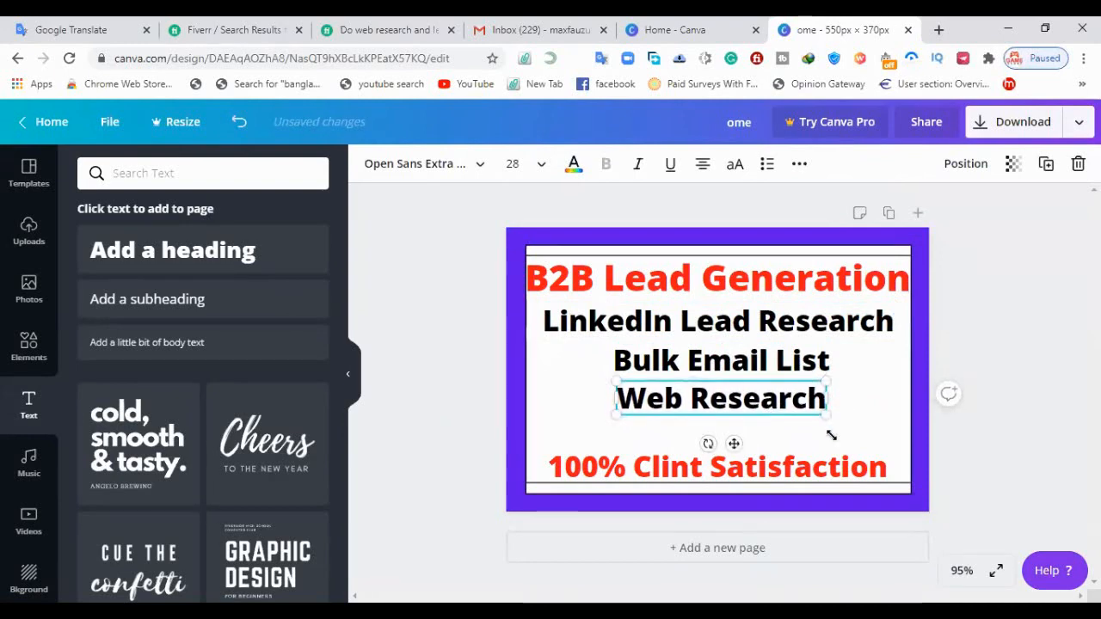
{"action": "left_click", "coordinate": [1025, 448]}
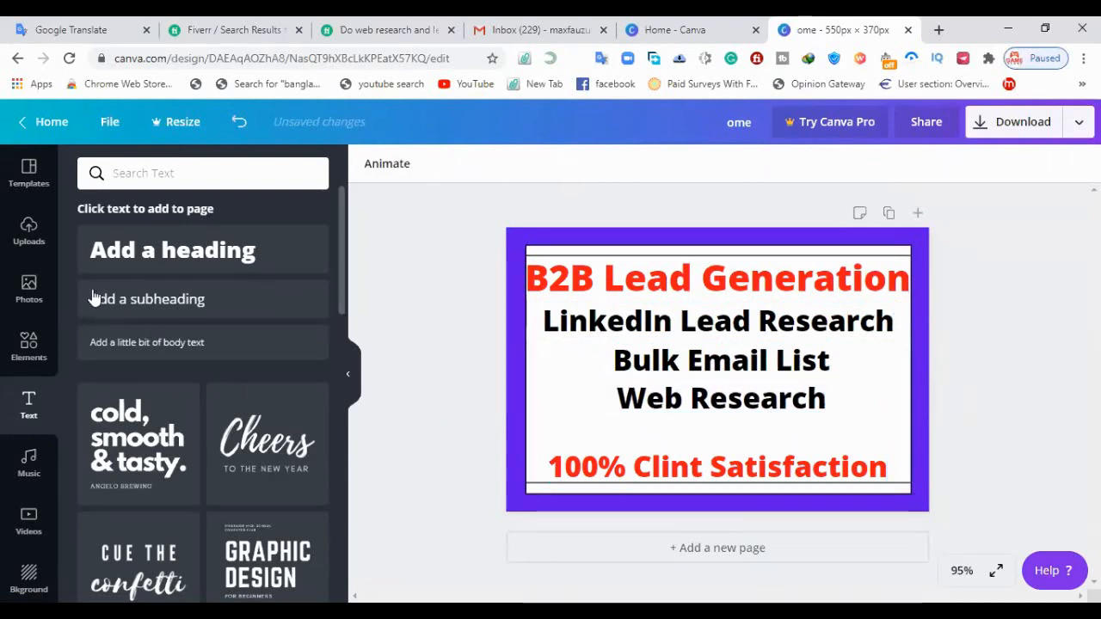
- Add the uploaded circular "LEAD GENERATION" graphic to the page
{"action": "left_click", "coordinate": [28, 228]}
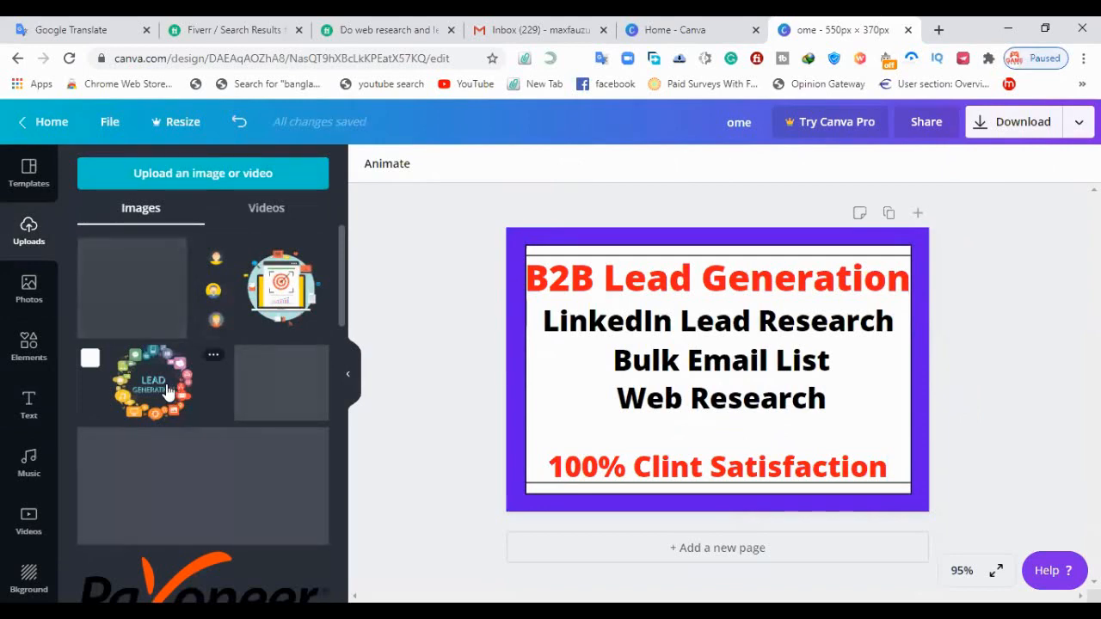
{"action": "left_click", "coordinate": [318, 412]}
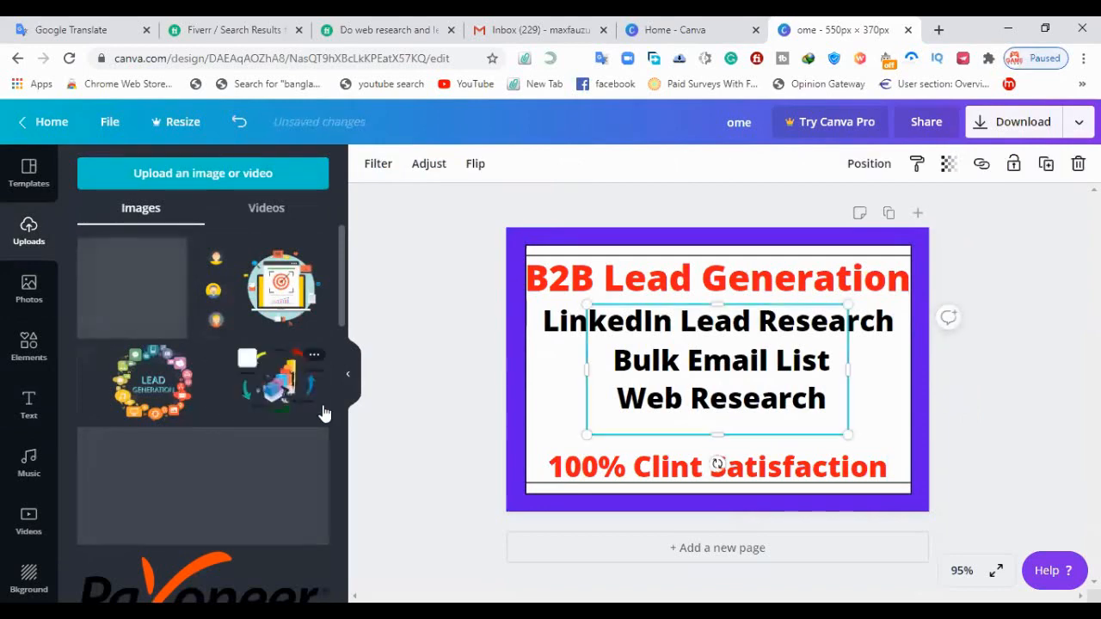
{"action": "left_click", "coordinate": [144, 401]}
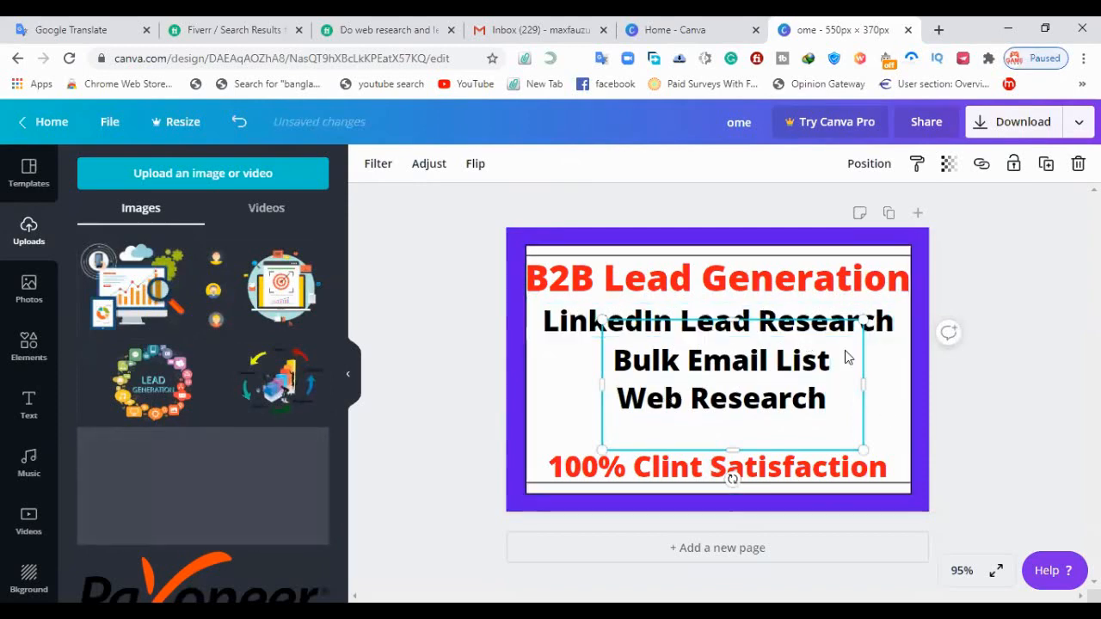
{"action": "left_click_drag", "start_coordinate": [860, 316], "coordinate": [713, 396]}
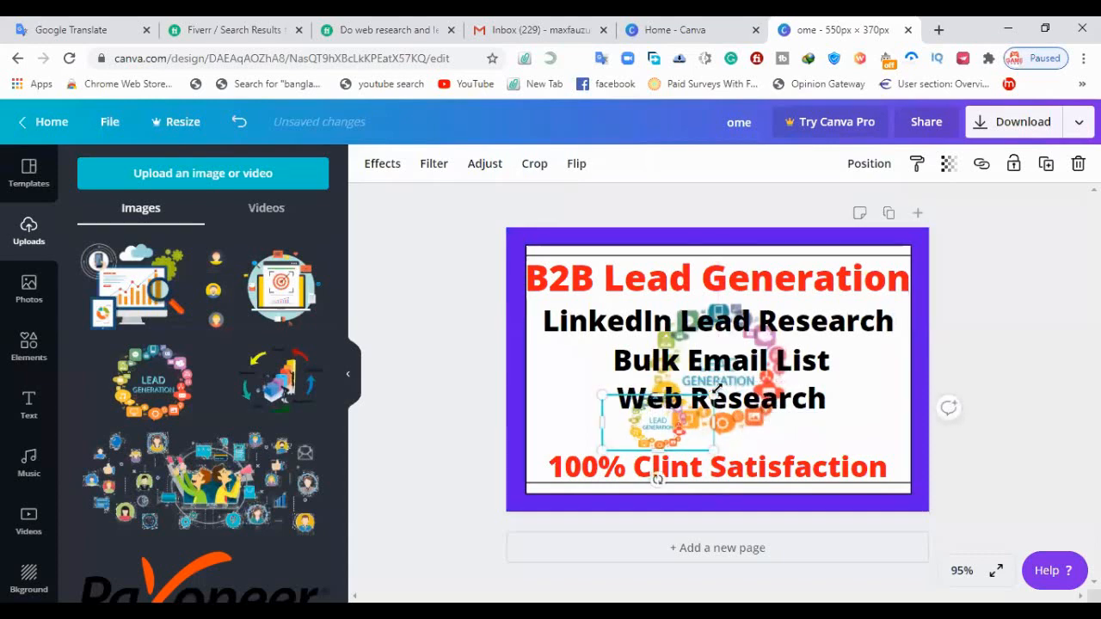
{"action": "key", "text": "Delete"}
- Shrink the "LEAD GENERATION" graphic and place it in the panel's lower left, beside "Web Research" and above the satisfaction line
{"action": "left_click", "coordinate": [728, 429]}
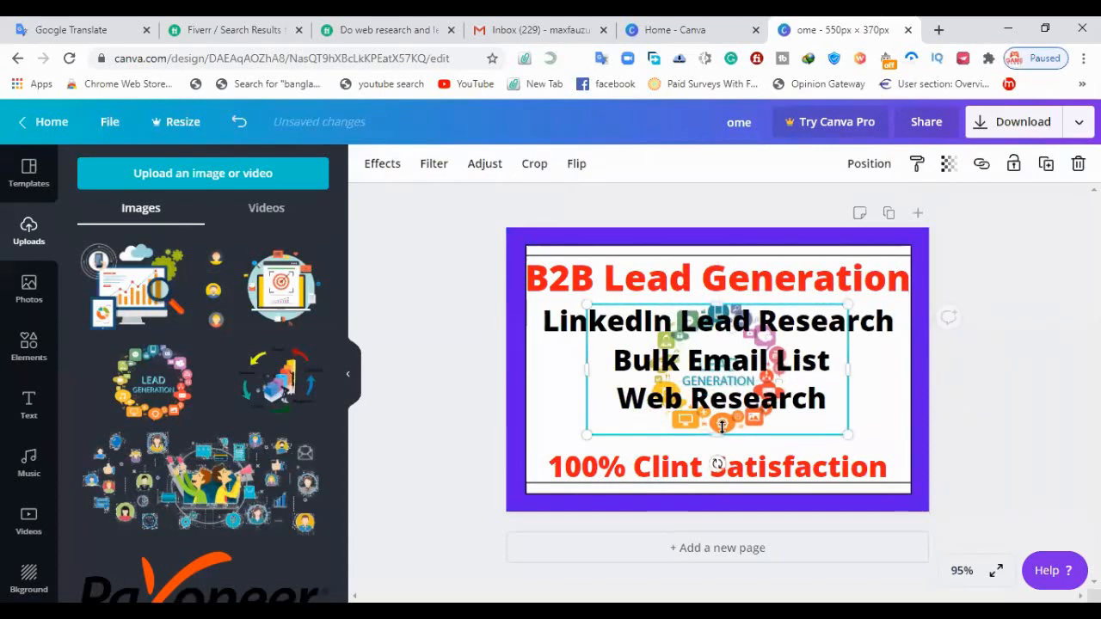
{"action": "left_click_drag", "start_coordinate": [858, 304], "coordinate": [640, 376]}
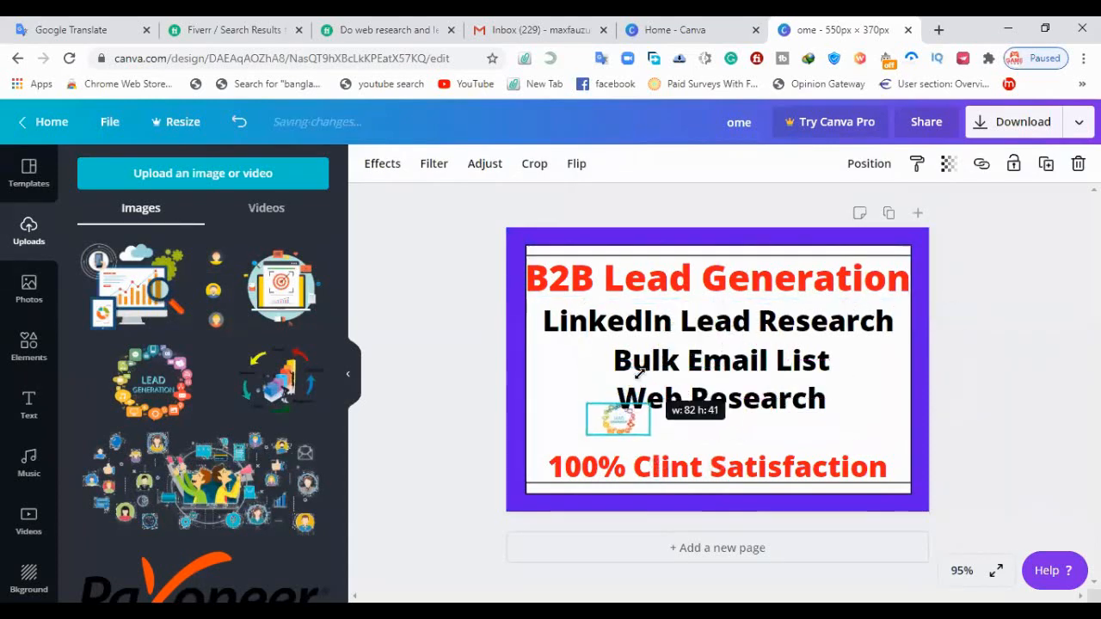
{"action": "left_click_drag", "start_coordinate": [631, 438], "coordinate": [535, 446]}
{"action": "mouse_move", "coordinate": [622, 441]}
{"action": "left_mouse_down"}
{"action": "mouse_move", "coordinate": [674, 460]}
{"action": "mouse_move", "coordinate": [638, 449]}
{"action": "left_mouse_up"}
{"action": "left_click_drag", "start_coordinate": [579, 413], "coordinate": [565, 417]}
{"action": "left_click", "coordinate": [902, 427]}
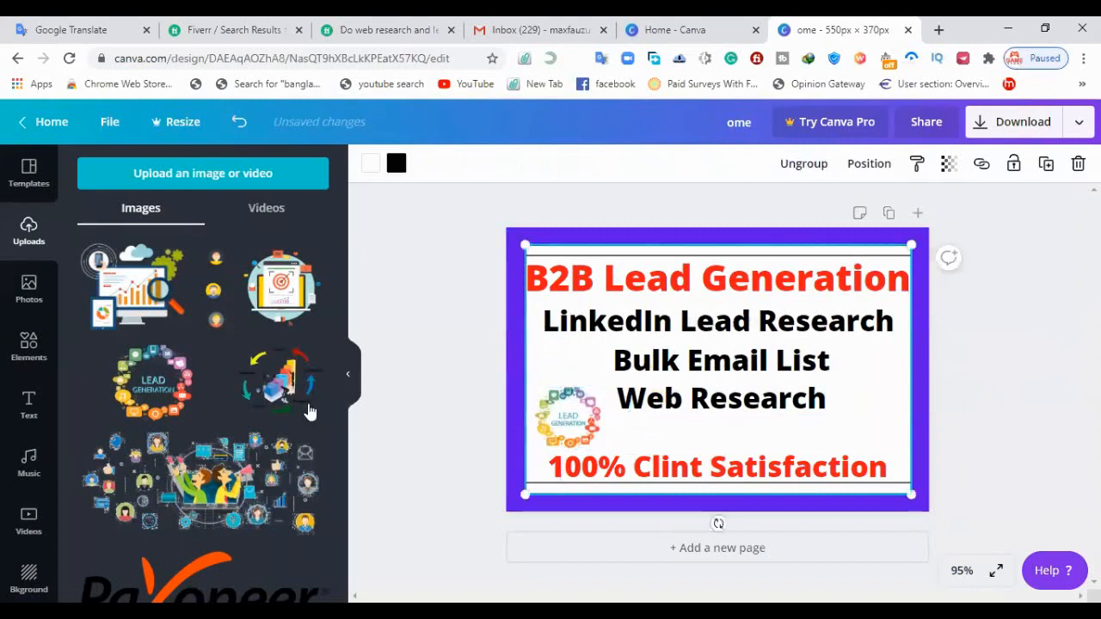
- Add the uploaded target-on-laptop graphic with the people icons, shrink it, and place it left of "Bulk Email List", above the "LEAD GENERATION" graphic
{"action": "left_click", "coordinate": [267, 297]}
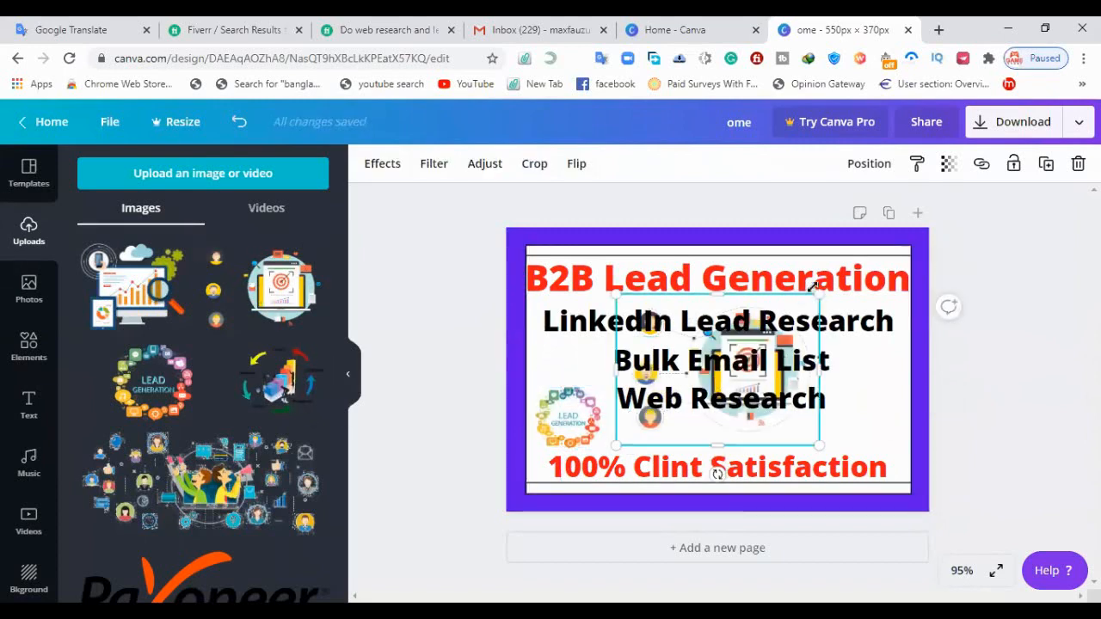
{"action": "left_click_drag", "start_coordinate": [820, 291], "coordinate": [689, 392]}
{"action": "left_click_drag", "start_coordinate": [660, 430], "coordinate": [572, 370]}
{"action": "left_click_drag", "start_coordinate": [596, 331], "coordinate": [578, 362]}
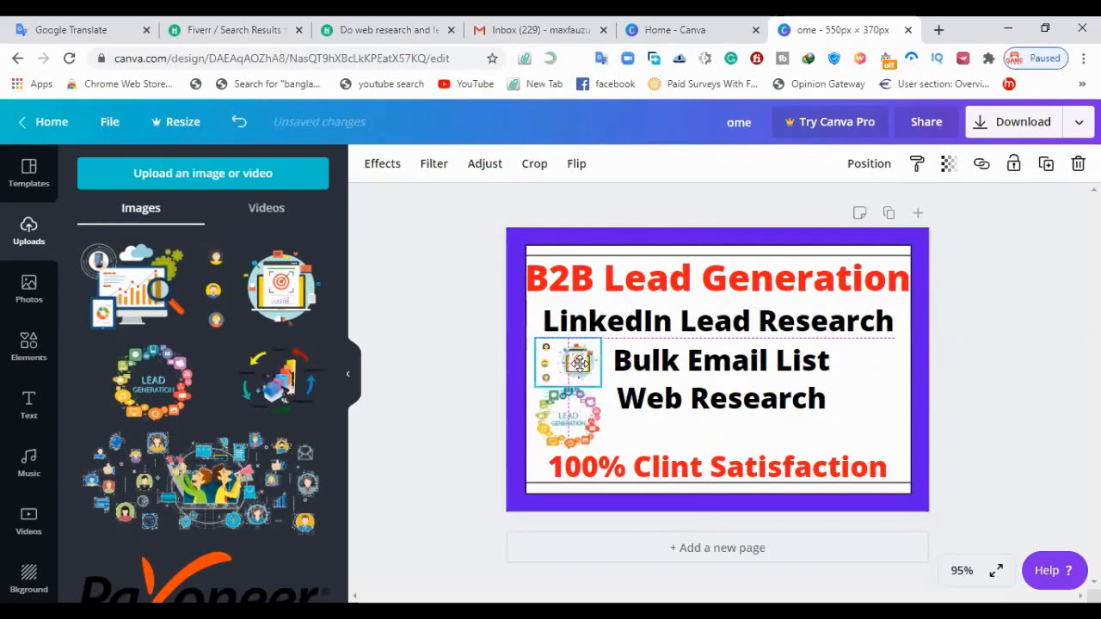
{"action": "left_click", "coordinate": [708, 437]}
- Add the uploaded graphic with the circle of colored arrows, shrink it, and place it in the panel's lower right, beside "Web Research"
{"action": "left_click", "coordinate": [273, 383]}
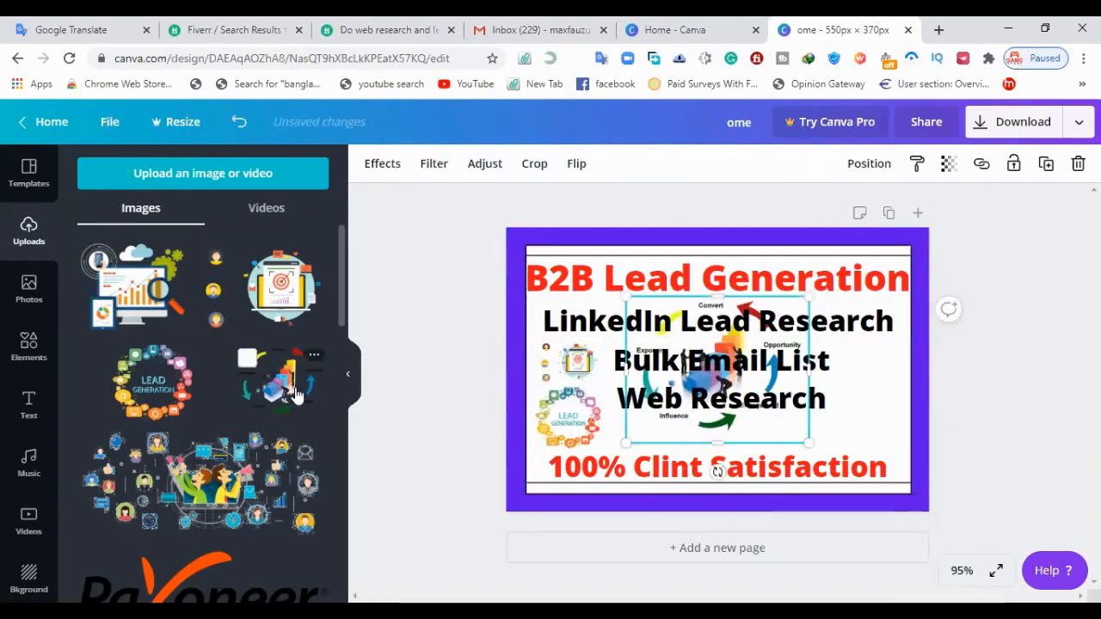
{"action": "left_click_drag", "start_coordinate": [810, 297], "coordinate": [721, 370]}
{"action": "left_click_drag", "start_coordinate": [666, 426], "coordinate": [858, 439]}
{"action": "left_click_drag", "start_coordinate": [817, 398], "coordinate": [827, 388]}
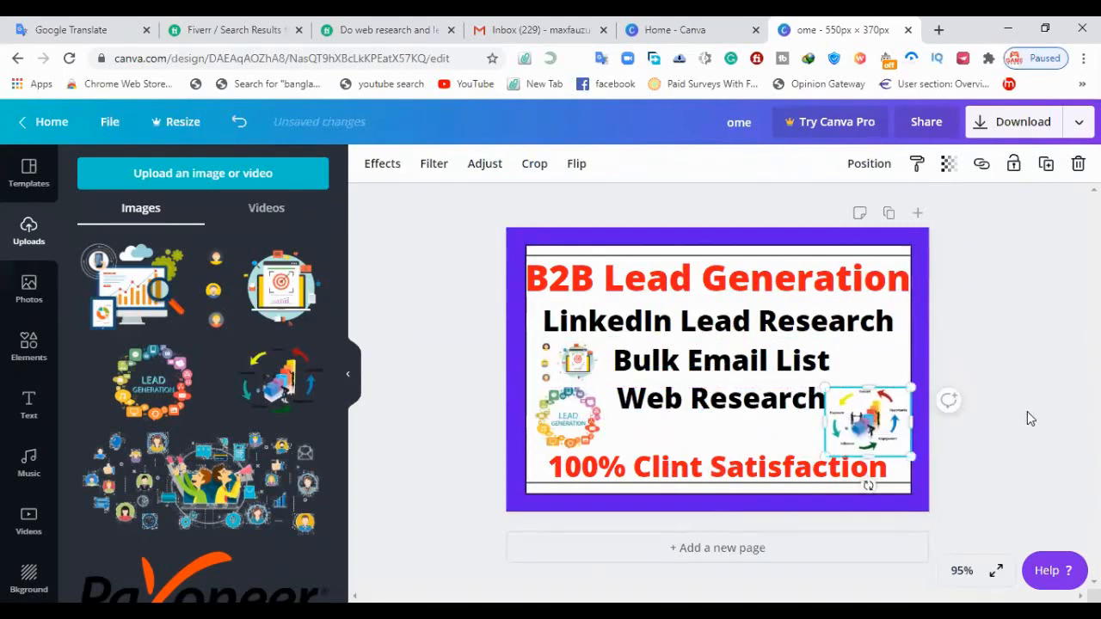
{"action": "left_click", "coordinate": [1028, 413]}
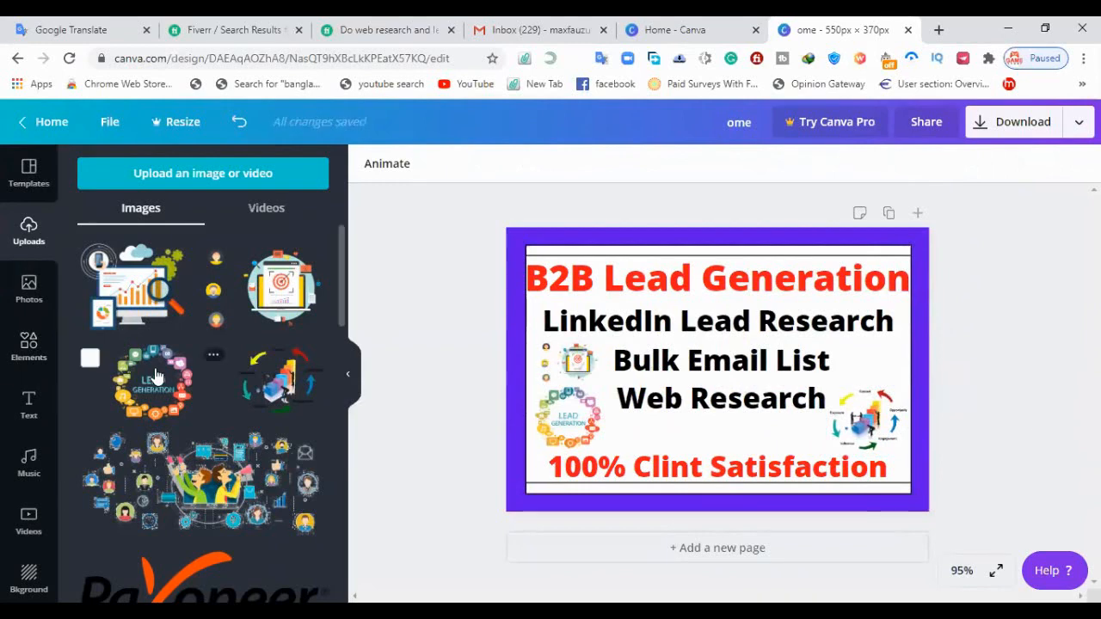
- Try the chart-and-magnifier graphic, remove it, and instead place a shrunken two-people network graphic centered between "Web Research" and the satisfaction line
{"action": "left_click", "coordinate": [148, 303]}
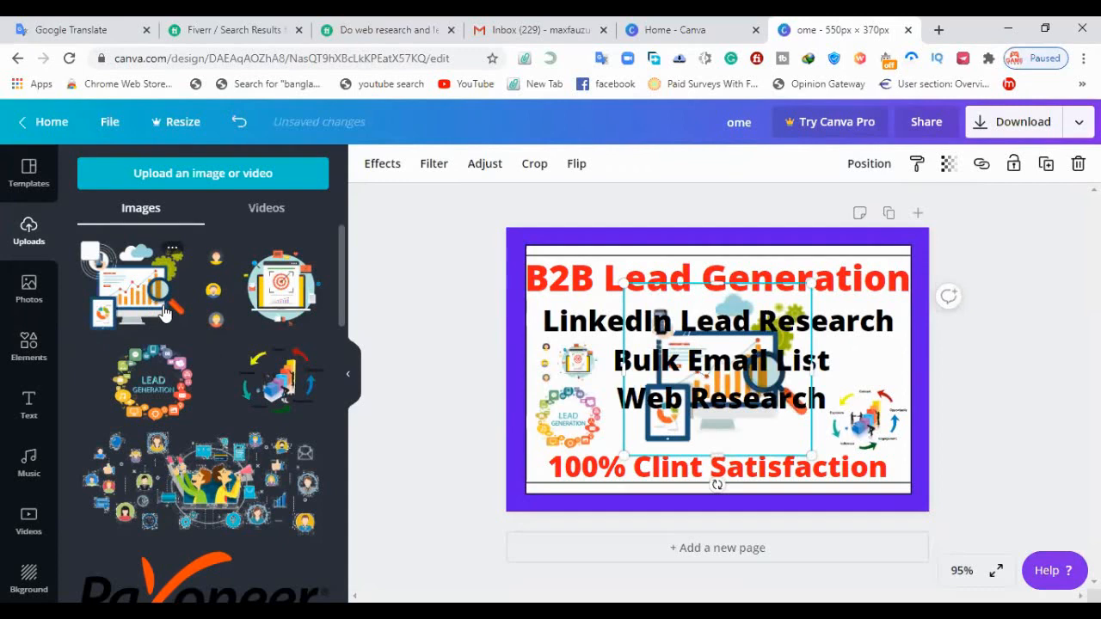
{"action": "key", "text": "Delete"}
{"action": "left_click", "coordinate": [112, 484]}
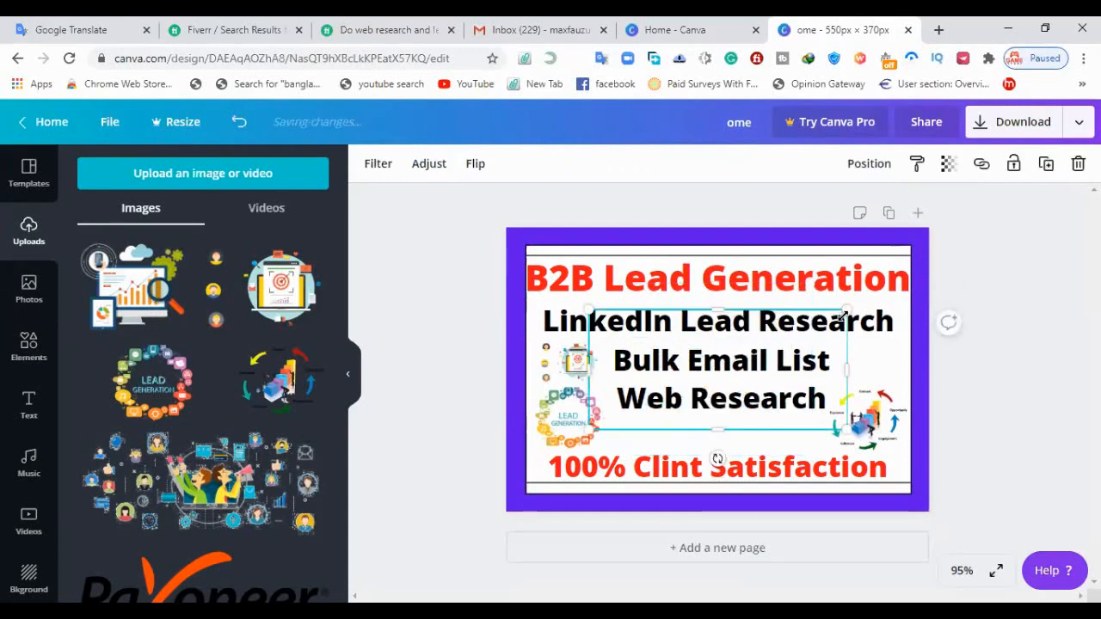
{"action": "left_click_drag", "start_coordinate": [847, 312], "coordinate": [725, 366]}
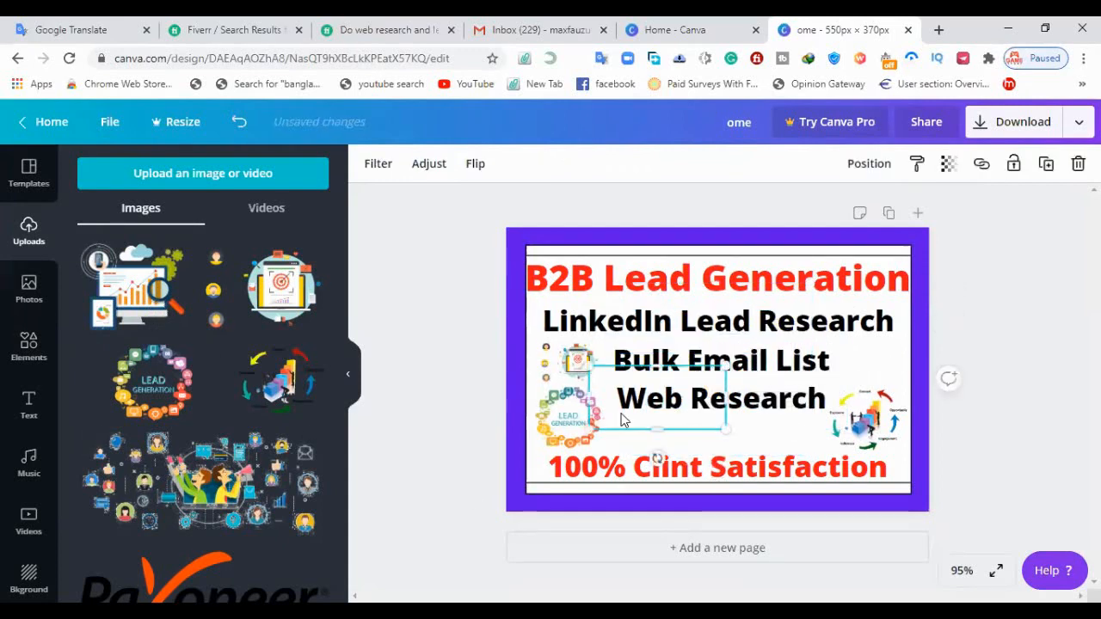
{"action": "left_click_drag", "start_coordinate": [616, 420], "coordinate": [667, 431]}
{"action": "left_click_drag", "start_coordinate": [761, 408], "coordinate": [725, 434]}
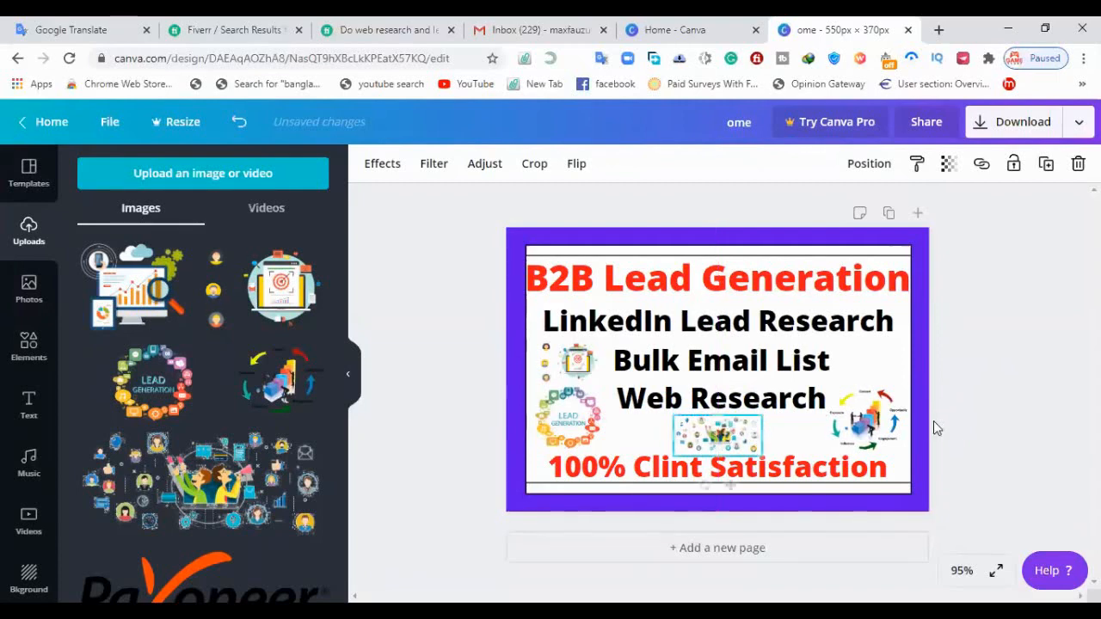
{"action": "left_click", "coordinate": [1007, 415]}
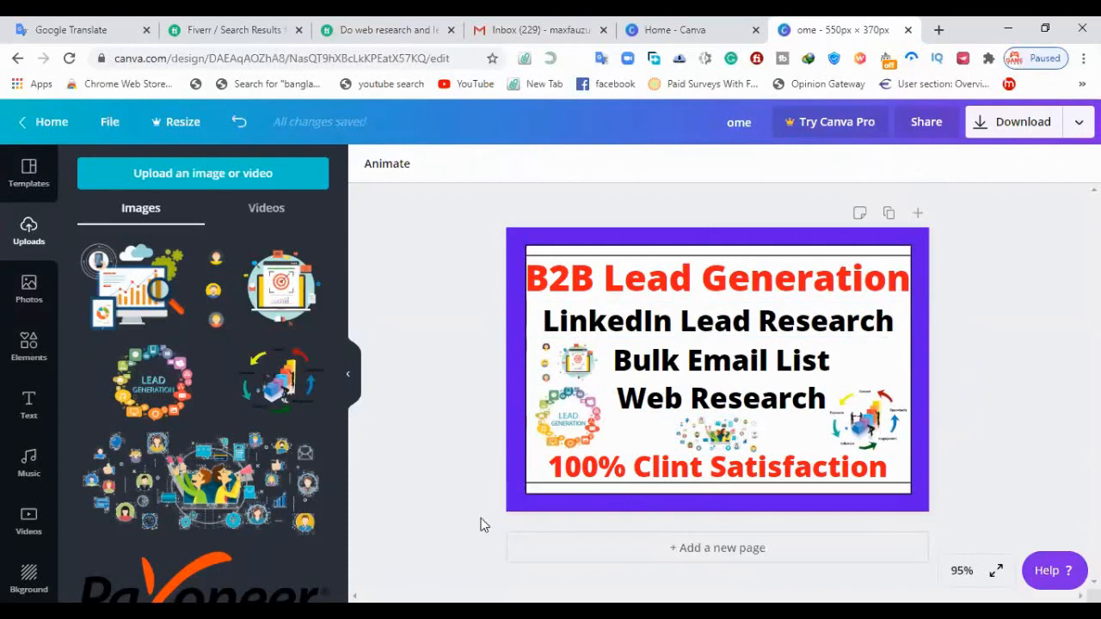
- Shift the "LEAD GENERATION" graphic slightly right and down so it sits just above the satisfaction line, and deselect it
{"action": "left_click", "coordinate": [567, 424]}
{"action": "left_click_drag", "start_coordinate": [568, 424], "coordinate": [591, 424]}
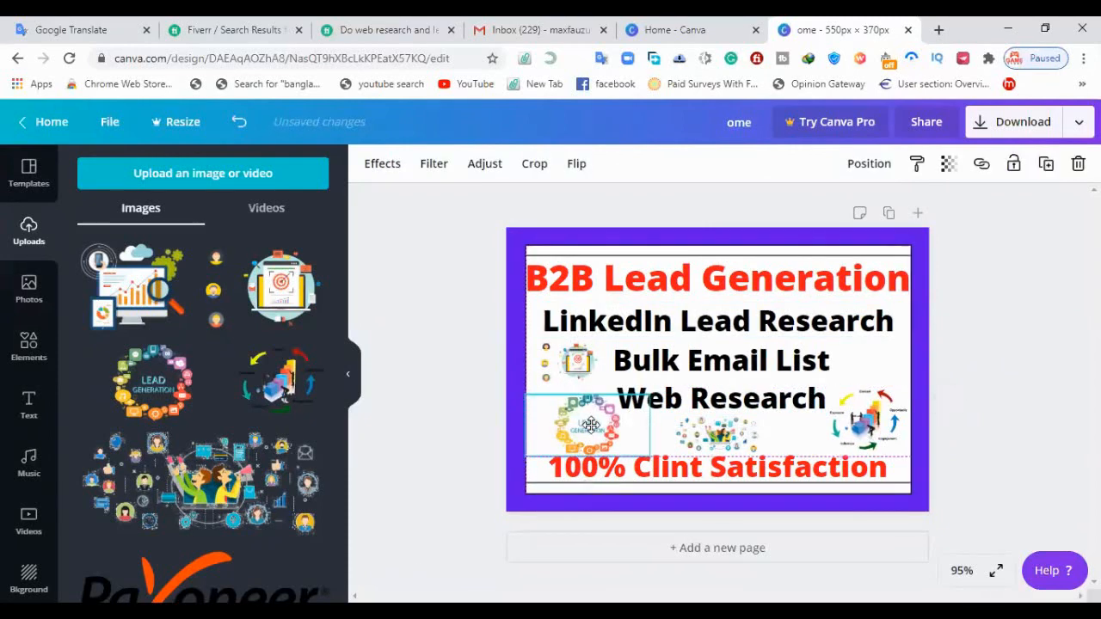
{"action": "left_click", "coordinate": [454, 414]}
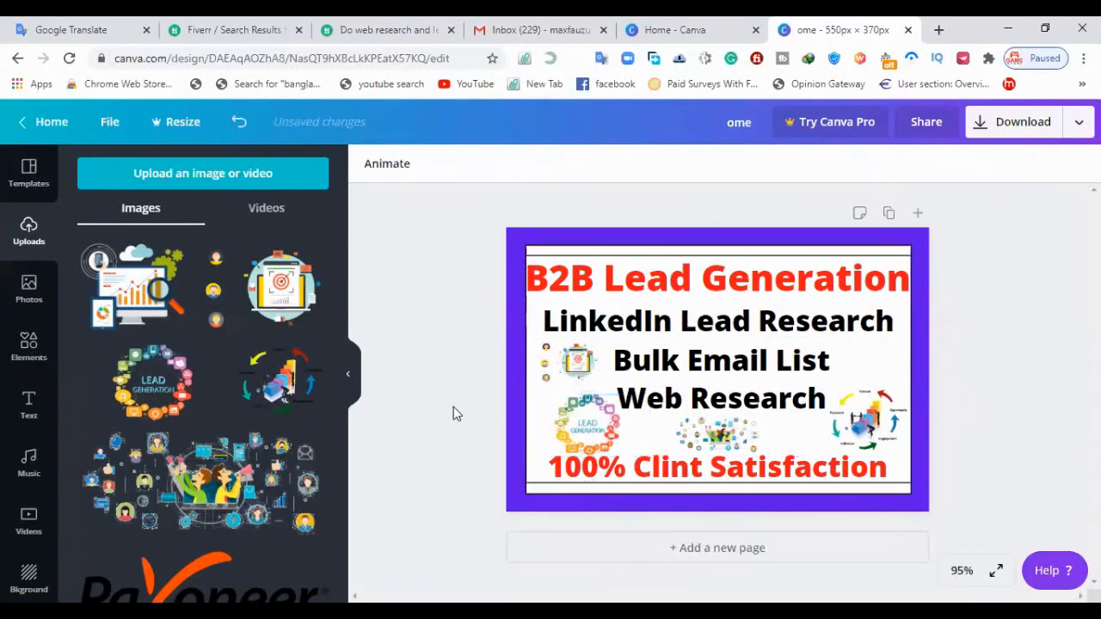
{"action": "left_click", "coordinate": [580, 434]}
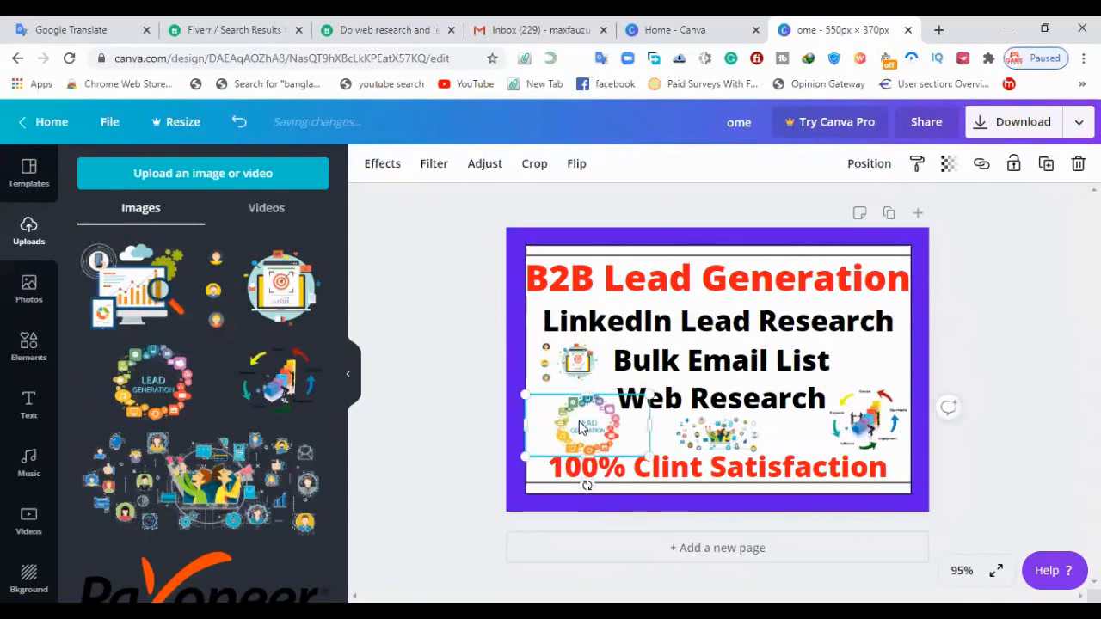
{"action": "left_click_drag", "start_coordinate": [581, 428], "coordinate": [573, 420]}
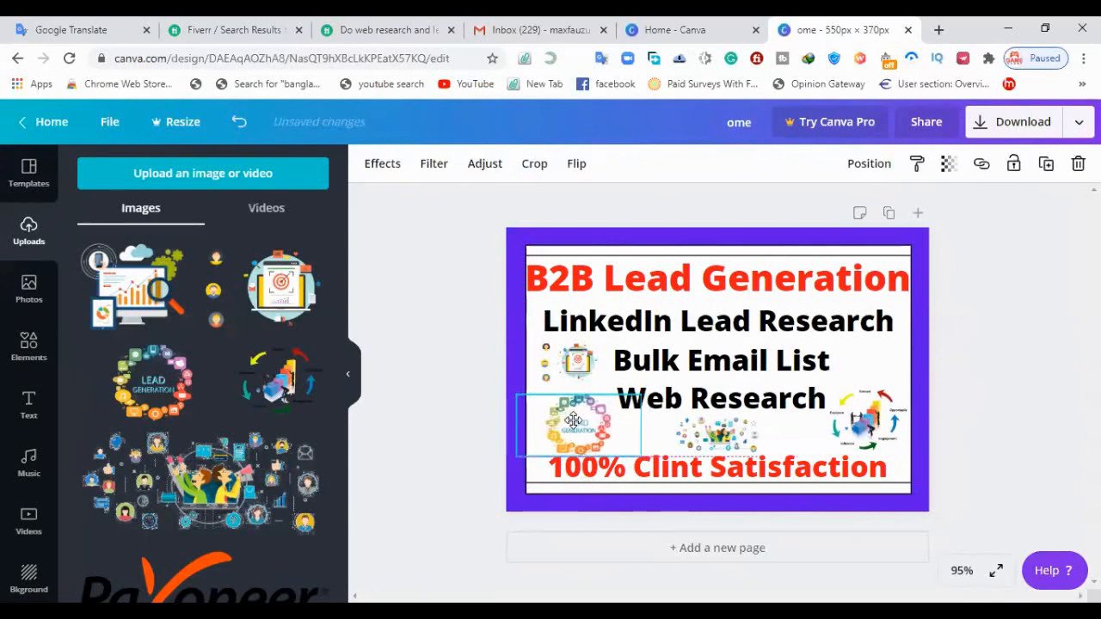
{"action": "left_click", "coordinate": [411, 425]}
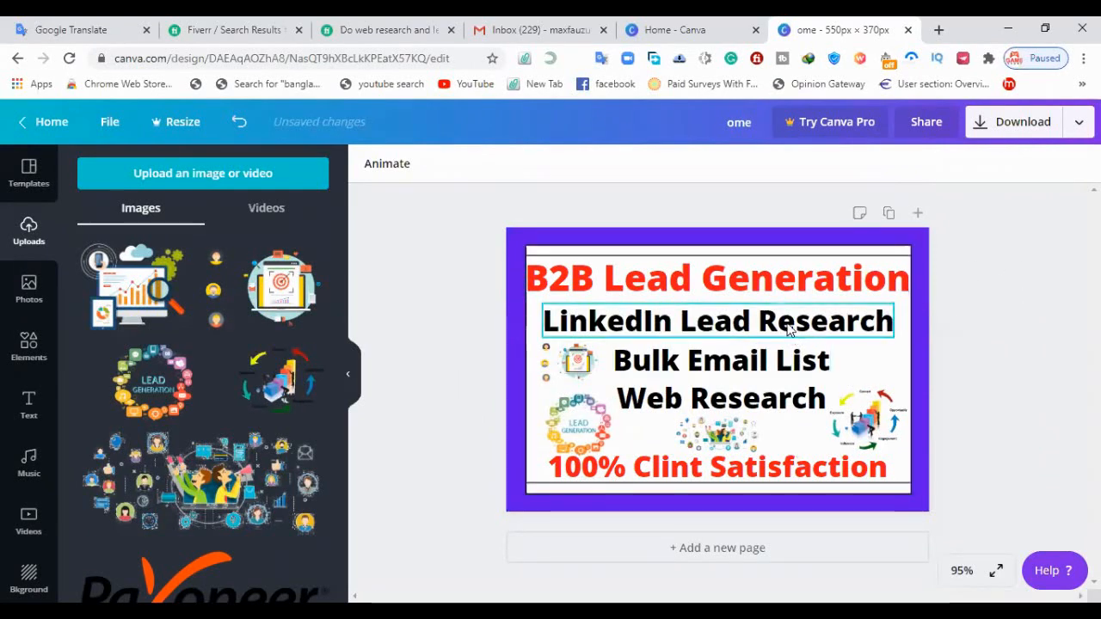
- Try two orange shades on the "LinkedIn Lead Research" heading and settle on dark green
{"action": "left_click", "coordinate": [704, 321]}
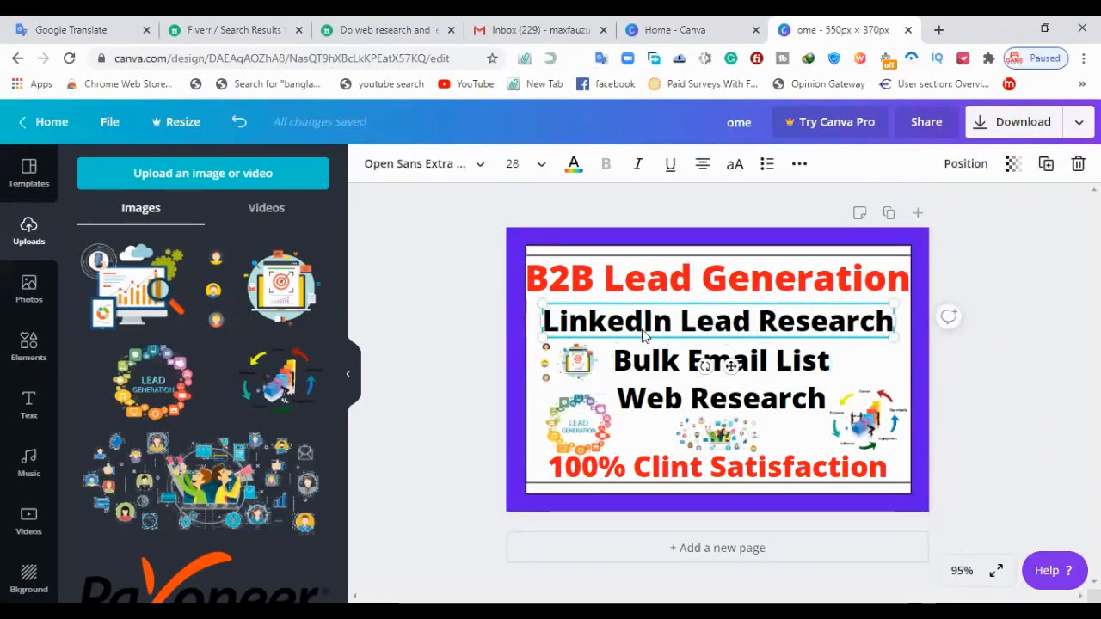
{"action": "left_click", "coordinate": [573, 164]}
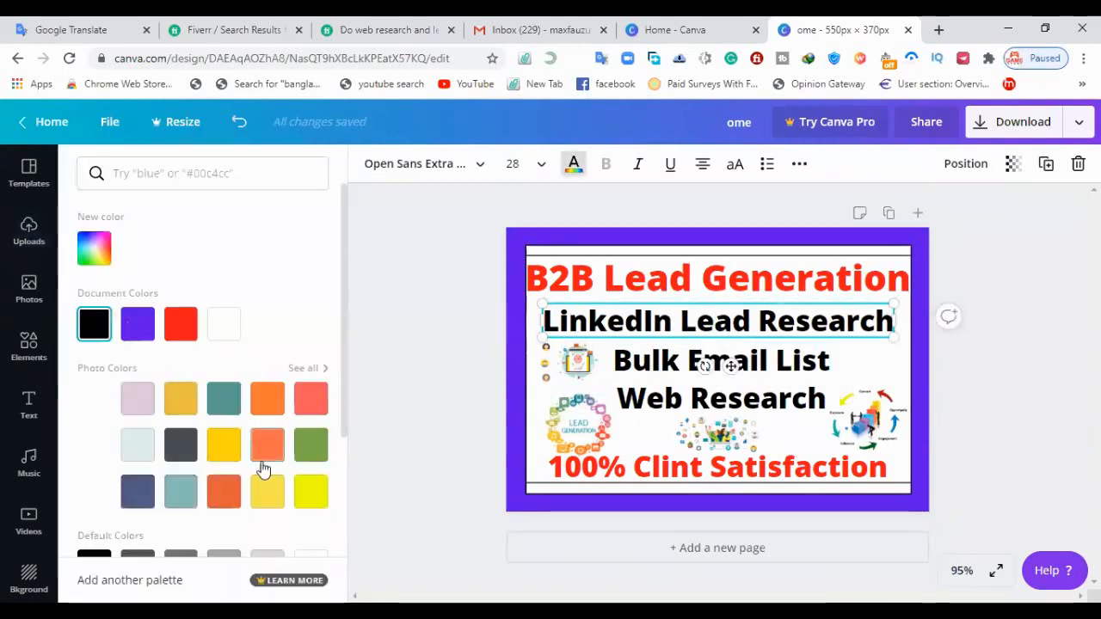
{"action": "left_click", "coordinate": [271, 404]}
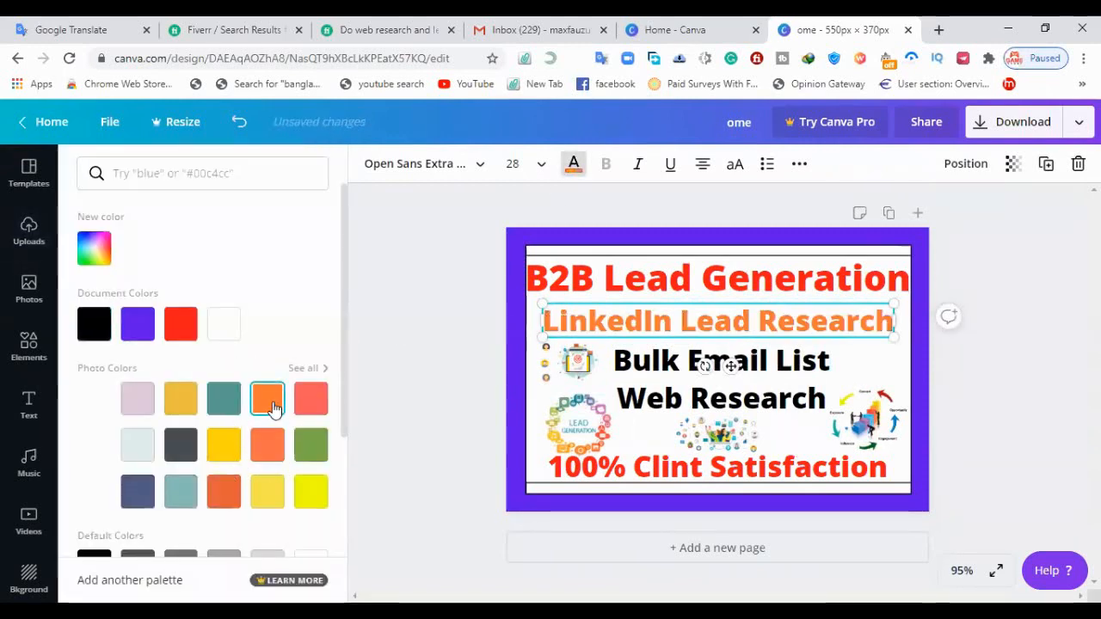
{"action": "scroll", "coordinate": [197, 448], "scroll_direction": "down", "scroll_amount": 3}
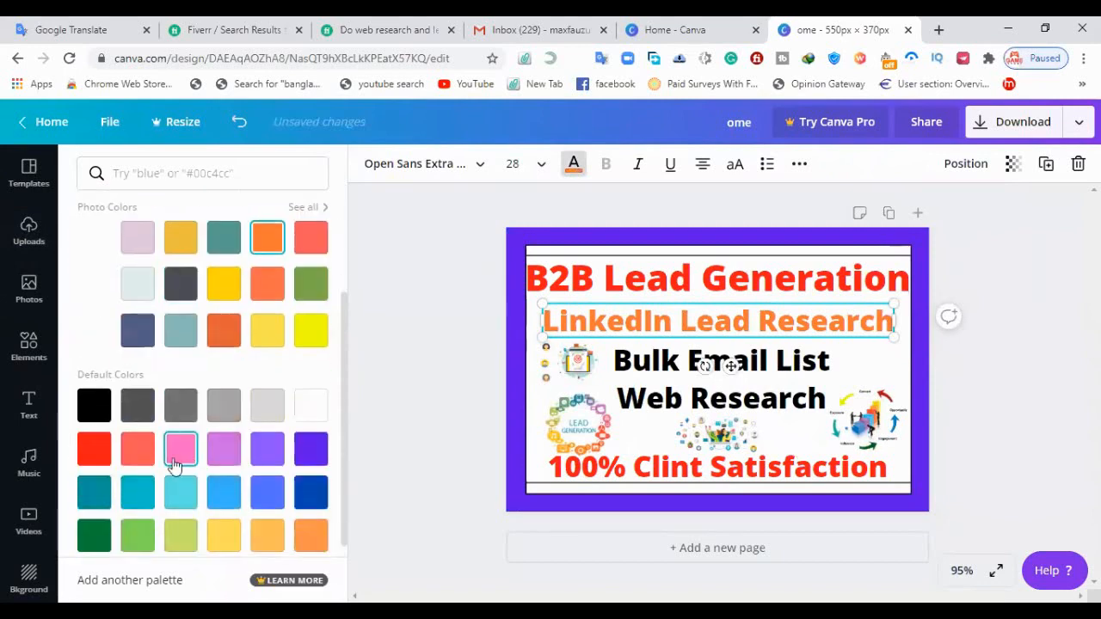
{"action": "left_click", "coordinate": [231, 338]}
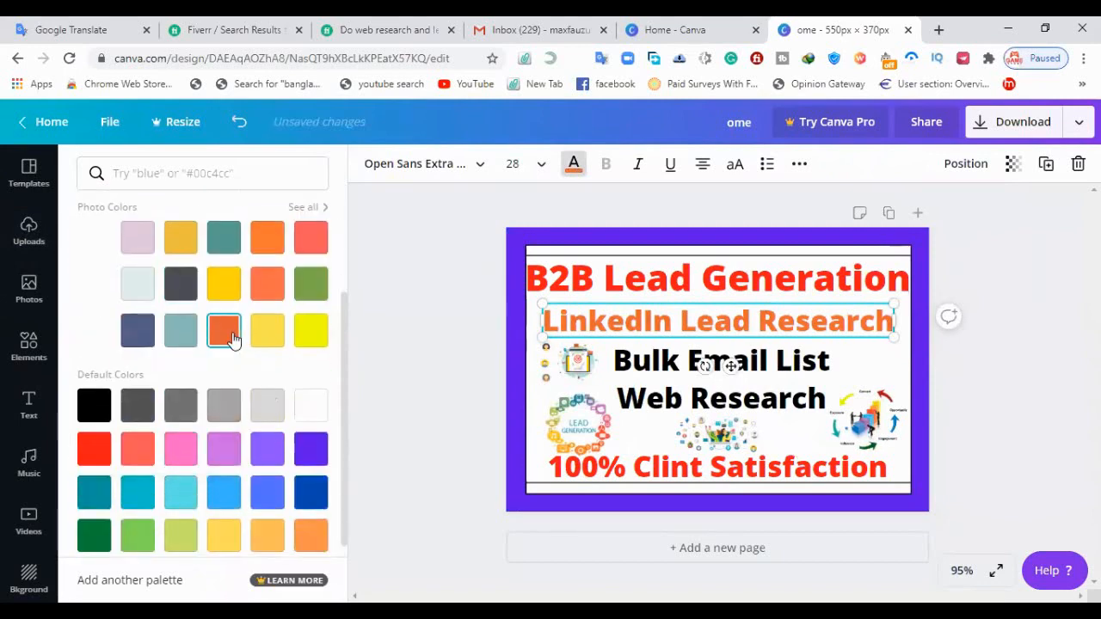
{"action": "left_click", "coordinate": [95, 537]}
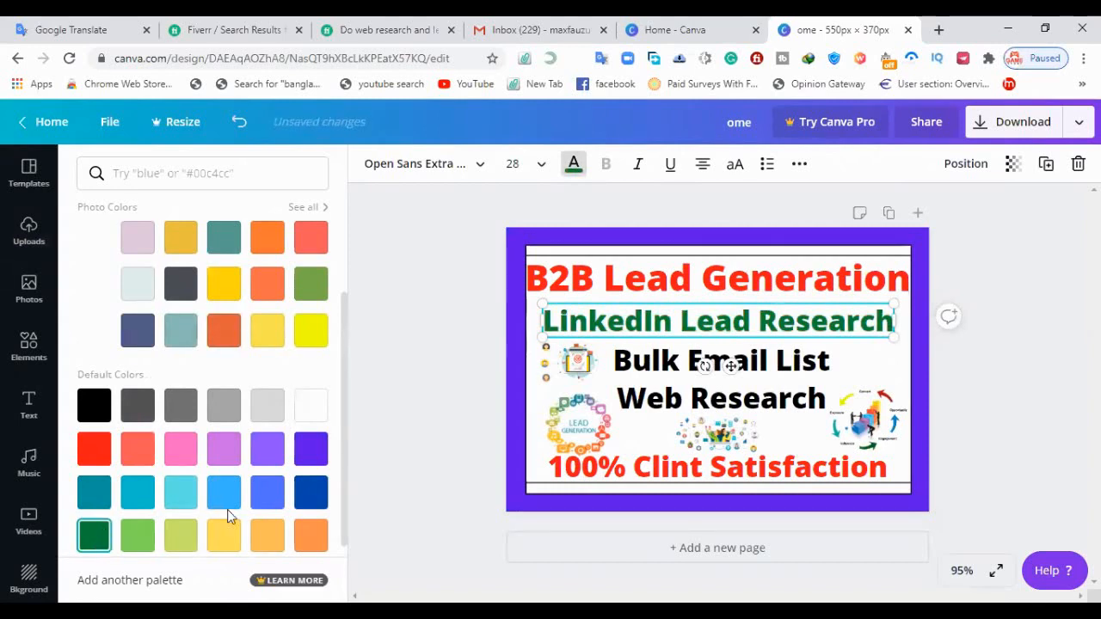
- Recolor the "LinkedIn Lead Research" heading dark blue and deselect it
{"action": "left_click", "coordinate": [309, 494]}
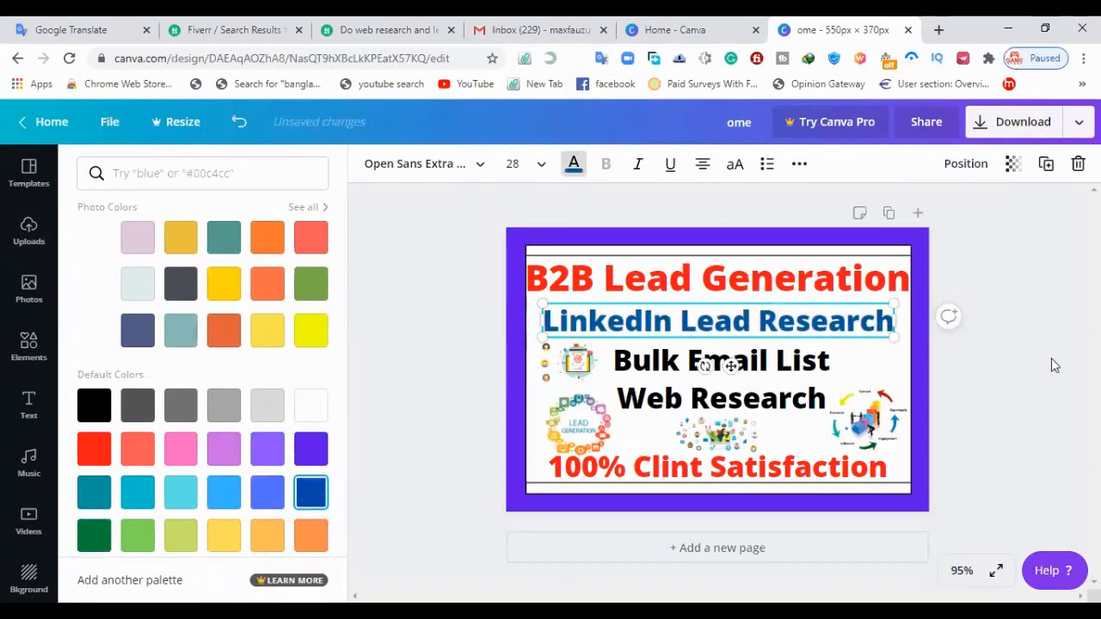
{"action": "left_click", "coordinate": [1026, 389]}
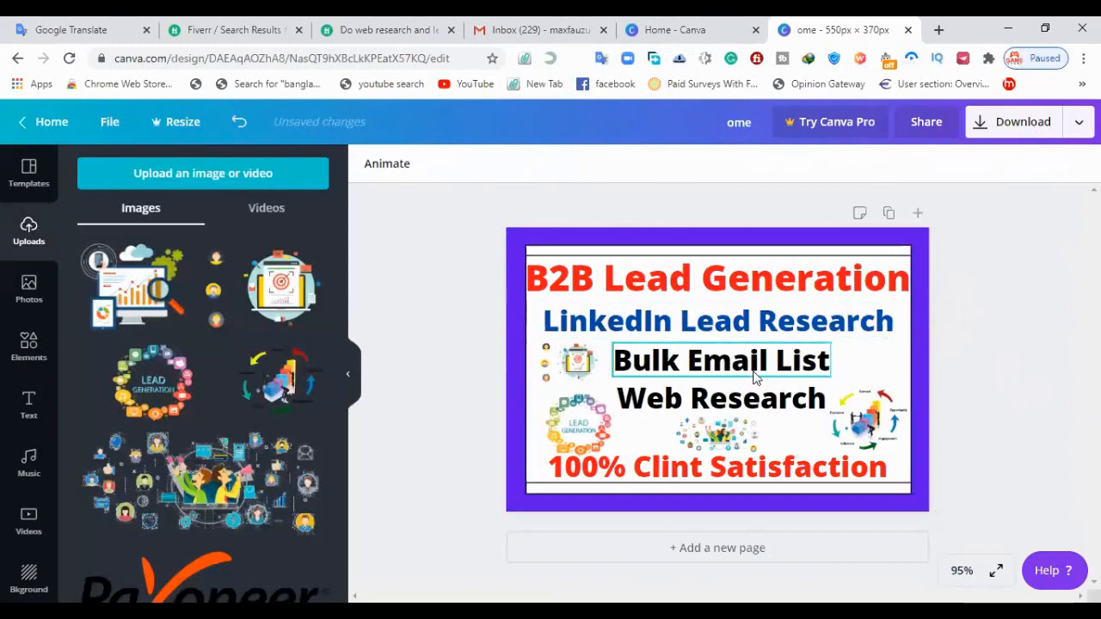
- Try olive green, two purple shades and light blue on the "Bulk Email List" heading
{"action": "left_click", "coordinate": [754, 377]}
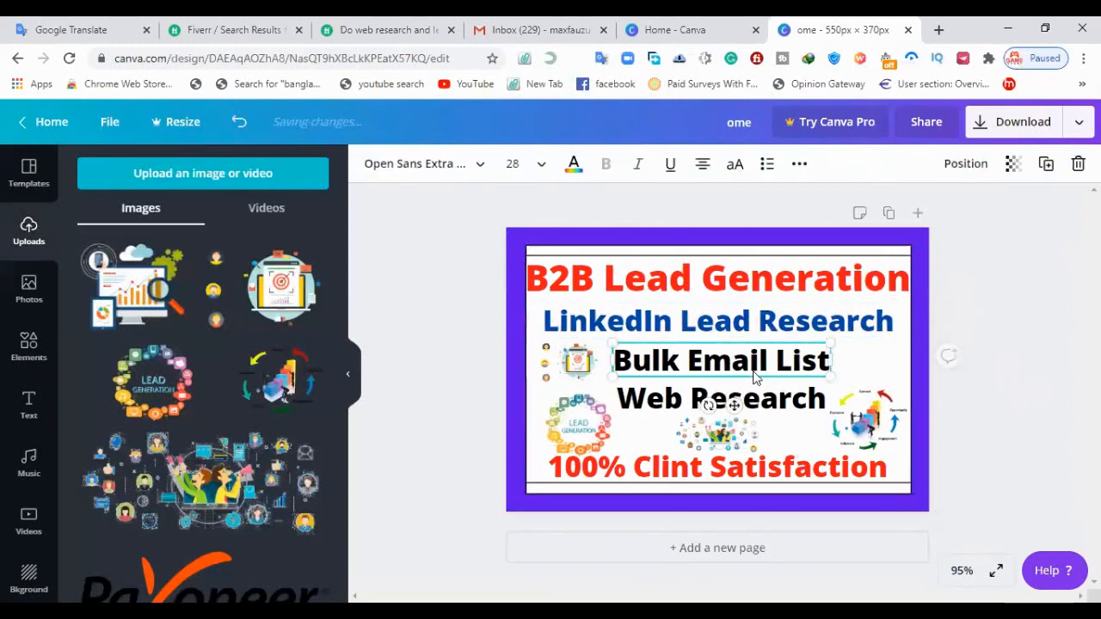
{"action": "left_click", "coordinate": [574, 164]}
{"action": "left_click", "coordinate": [311, 446]}
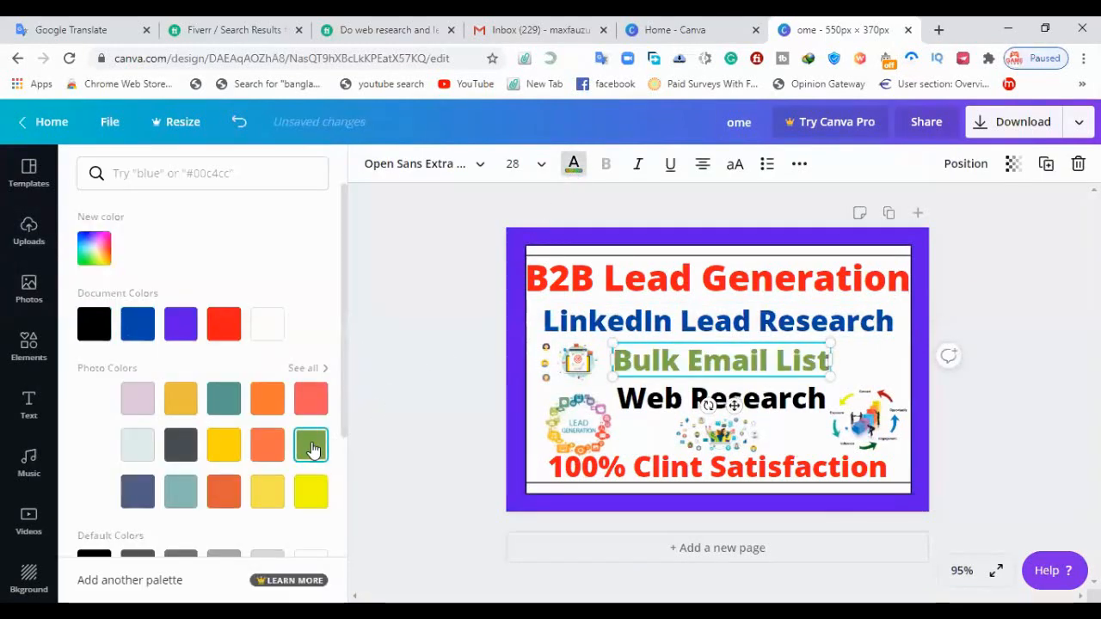
{"action": "scroll", "coordinate": [257, 424], "scroll_direction": "down", "scroll_amount": 4}
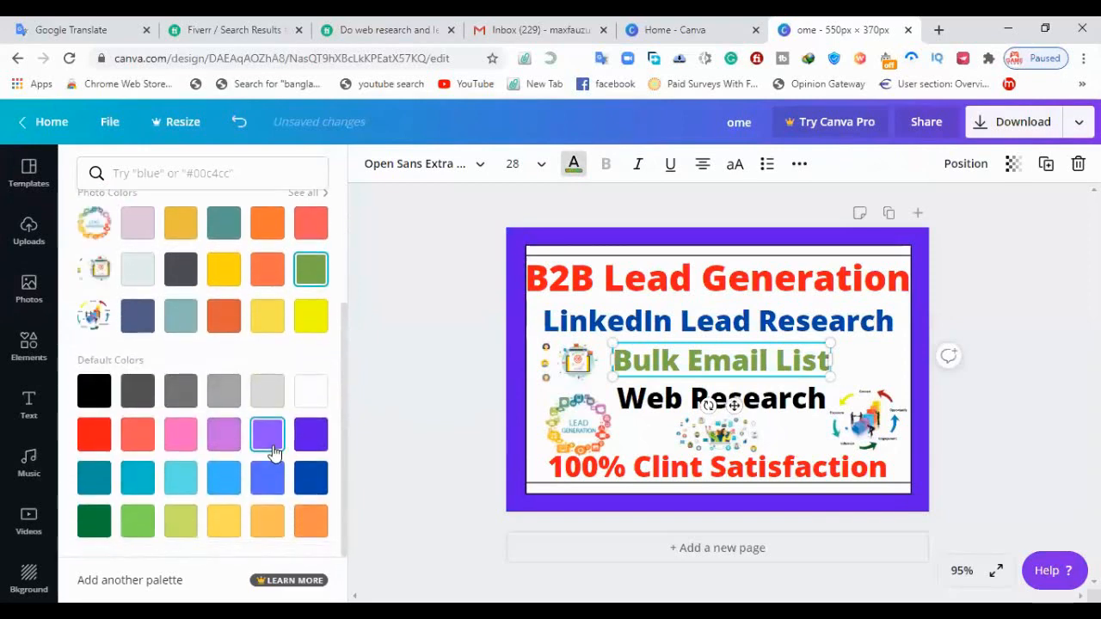
{"action": "left_click", "coordinate": [271, 443]}
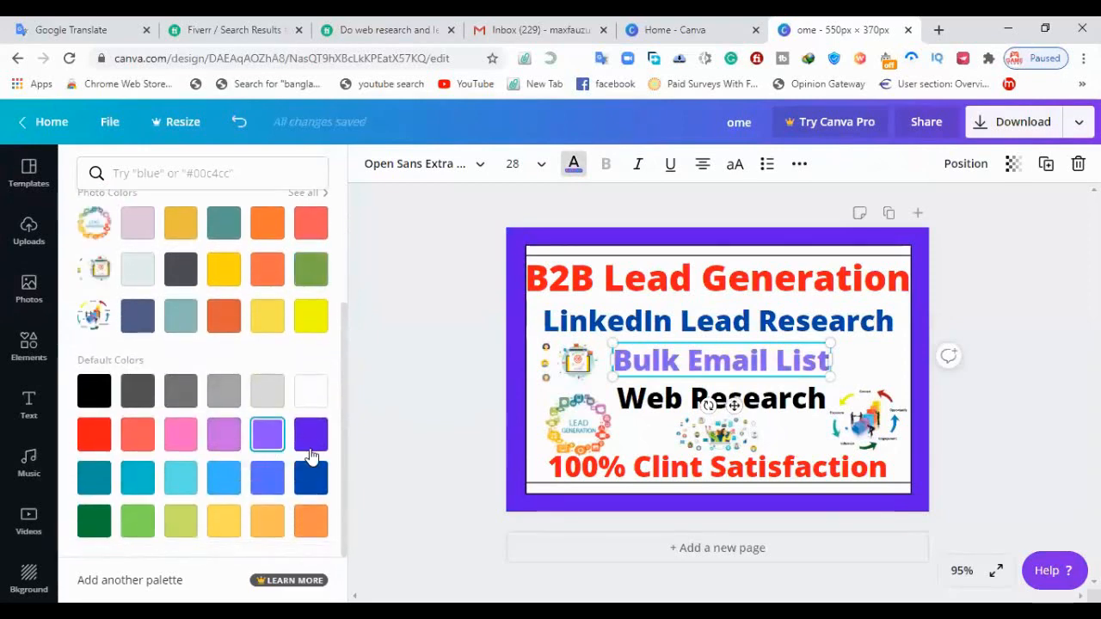
{"action": "left_click", "coordinate": [310, 439]}
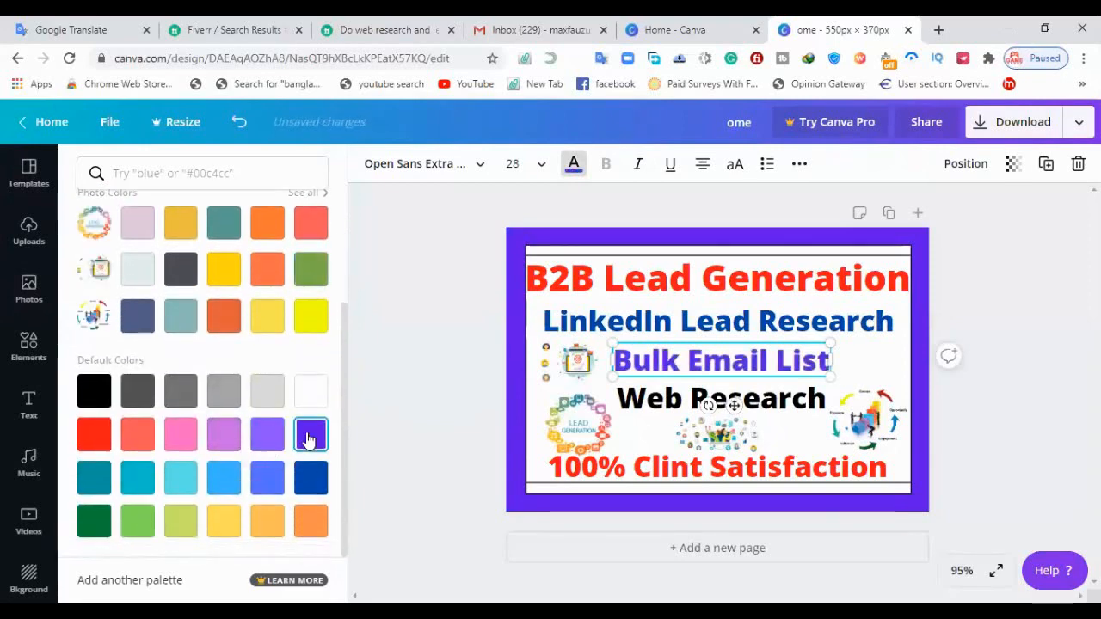
{"action": "left_click", "coordinate": [239, 483]}
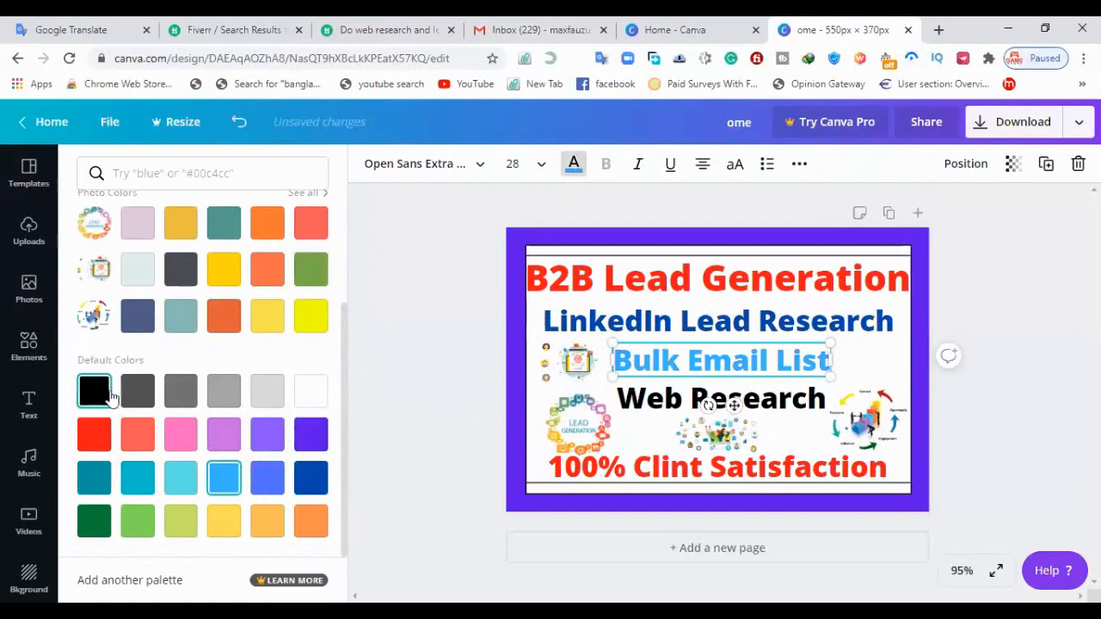
- Experiment with custom pink, green, teal and blue shades on the "Bulk Email List" heading and settle on navy #12155d
{"action": "scroll", "coordinate": [142, 384], "scroll_direction": "up", "scroll_amount": 2}
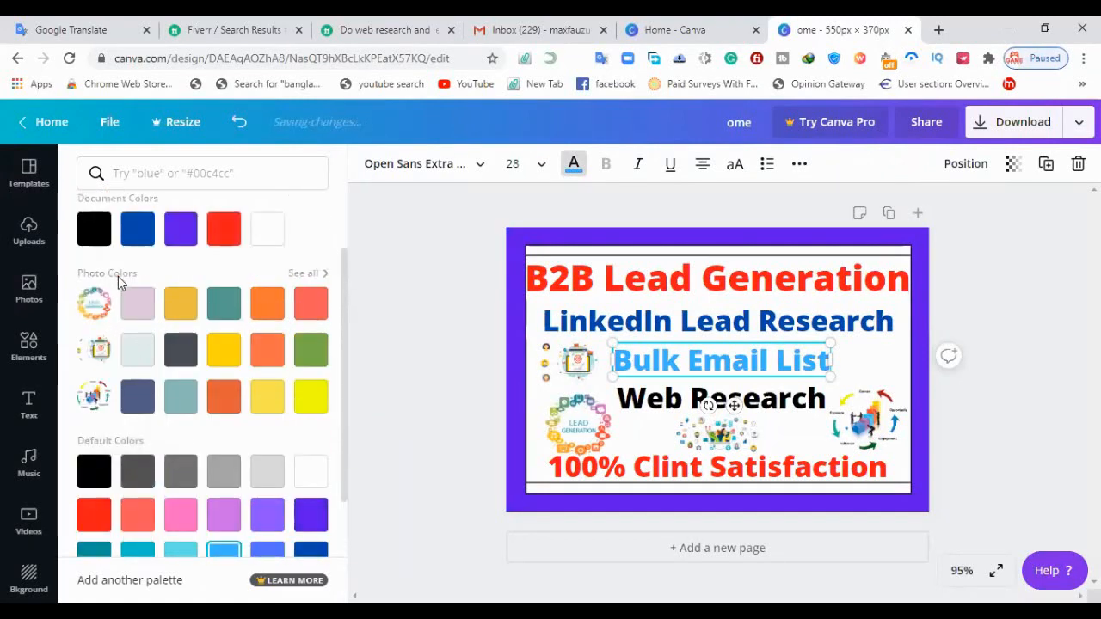
{"action": "scroll", "coordinate": [118, 276], "scroll_direction": "up", "scroll_amount": 2}
{"action": "left_click", "coordinate": [93, 249]}
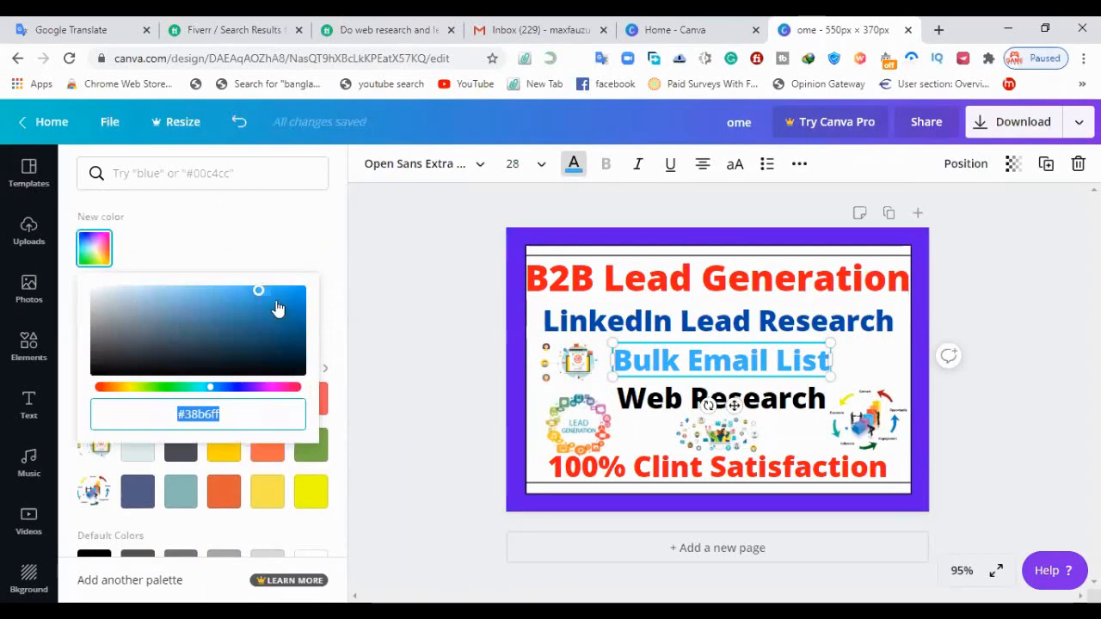
{"action": "left_click_drag", "start_coordinate": [290, 295], "coordinate": [317, 293]}
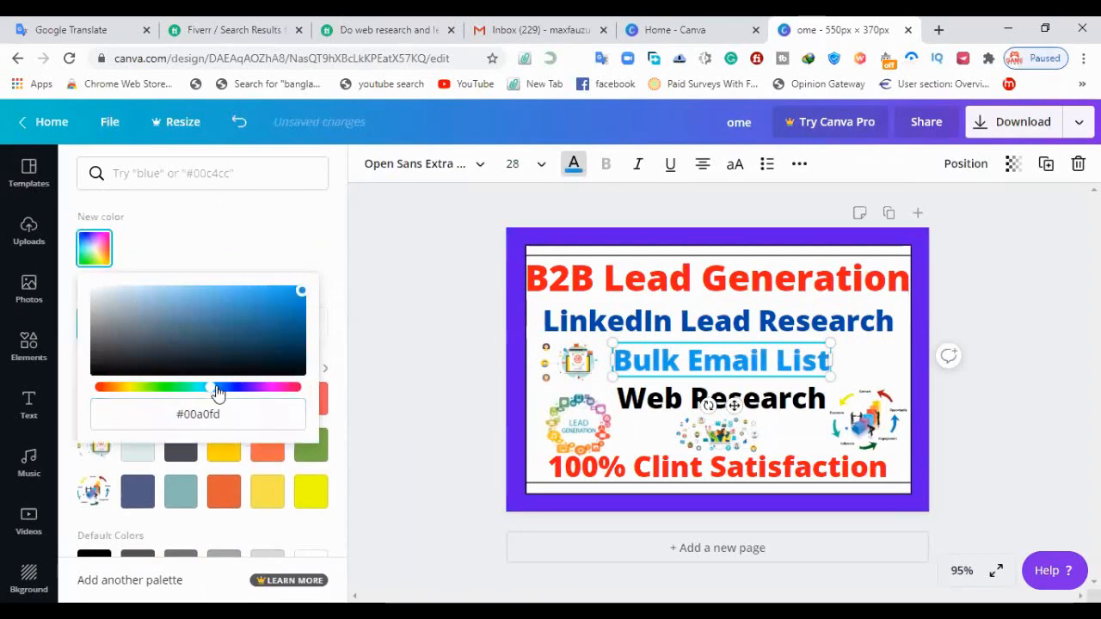
{"action": "left_click_drag", "start_coordinate": [218, 392], "coordinate": [282, 402]}
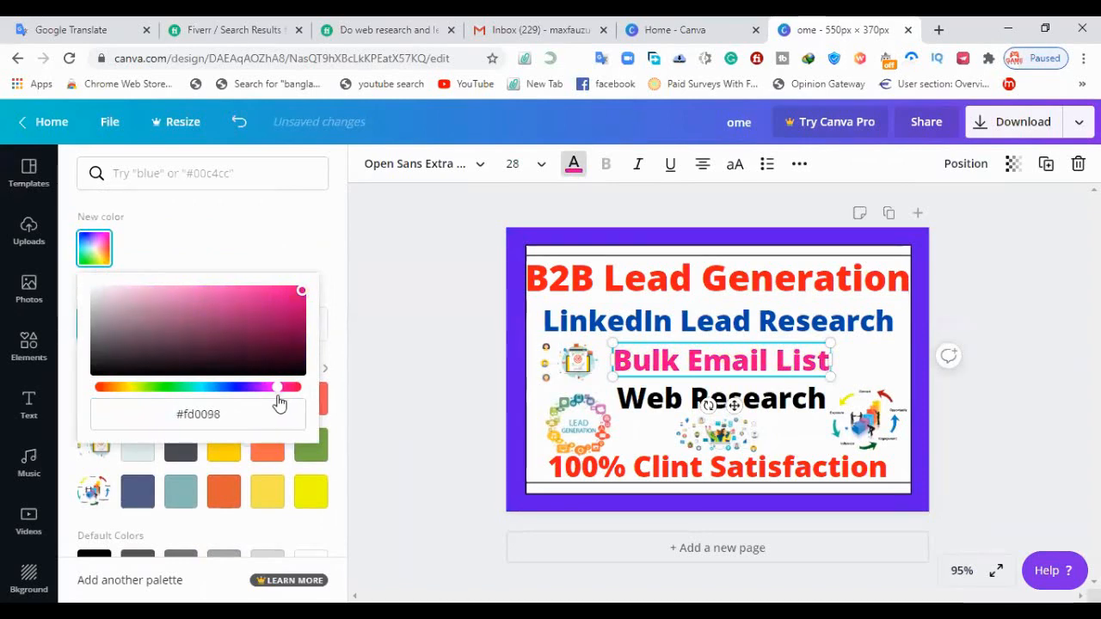
{"action": "left_click_drag", "start_coordinate": [280, 398], "coordinate": [183, 408]}
{"action": "left_click_drag", "start_coordinate": [285, 327], "coordinate": [201, 297]}
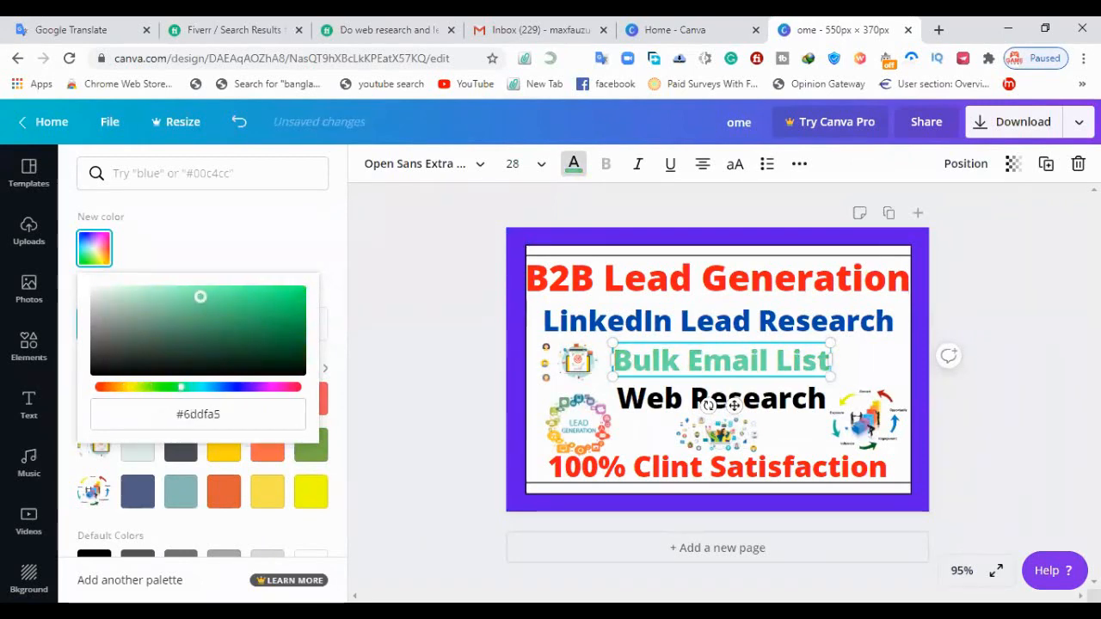
{"action": "left_click_drag", "start_coordinate": [186, 387], "coordinate": [200, 387]}
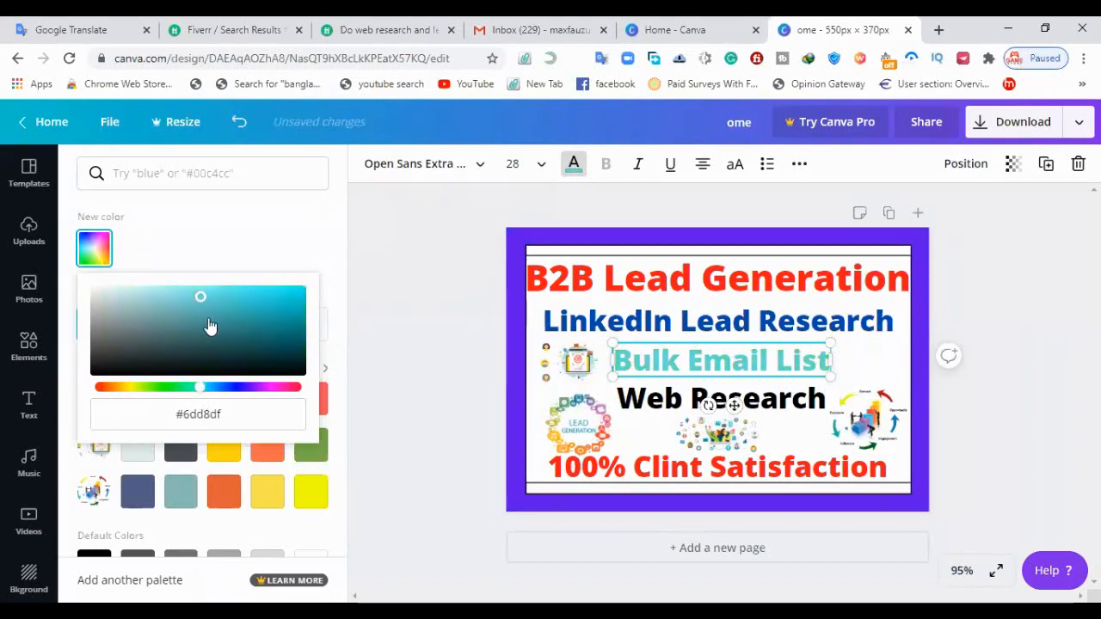
{"action": "left_click_drag", "start_coordinate": [205, 301], "coordinate": [289, 337]}
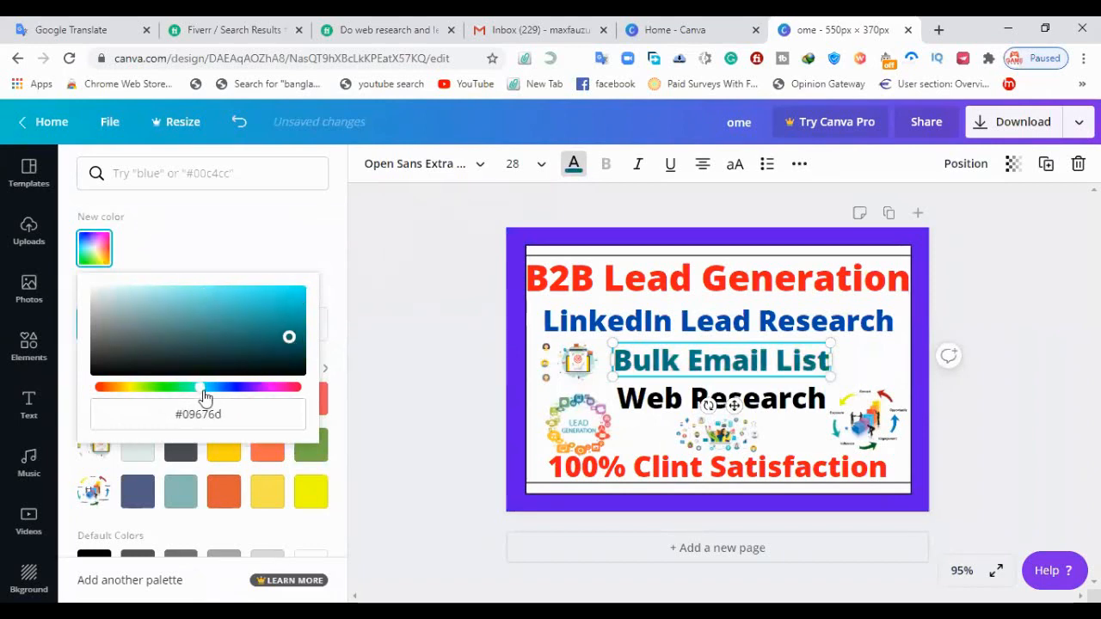
{"action": "left_click_drag", "start_coordinate": [203, 391], "coordinate": [215, 392]}
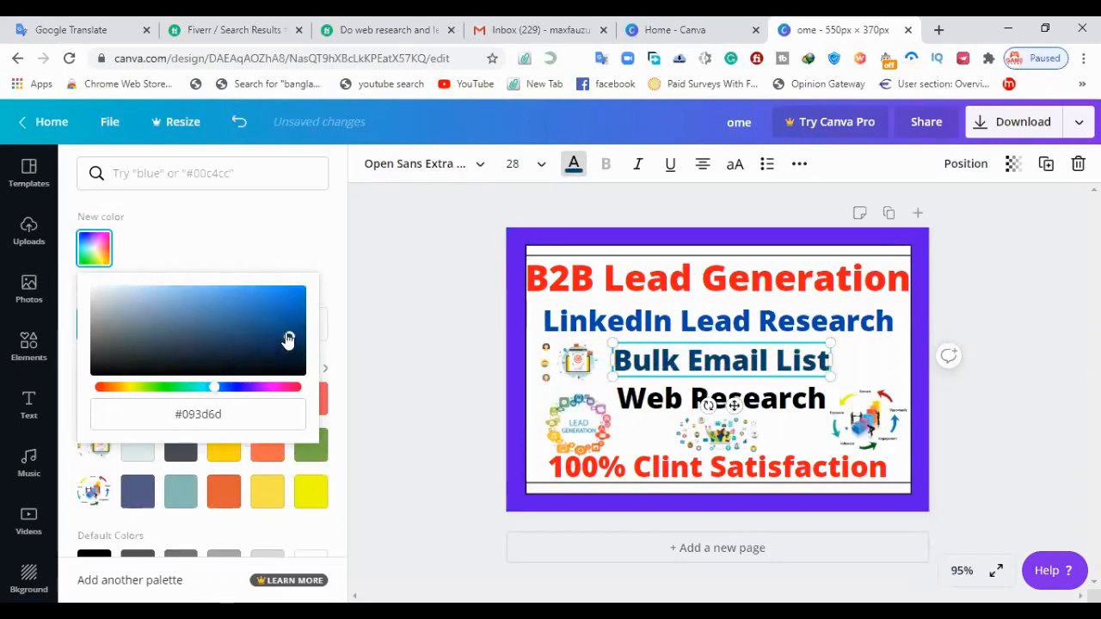
{"action": "left_click_drag", "start_coordinate": [289, 337], "coordinate": [166, 291]}
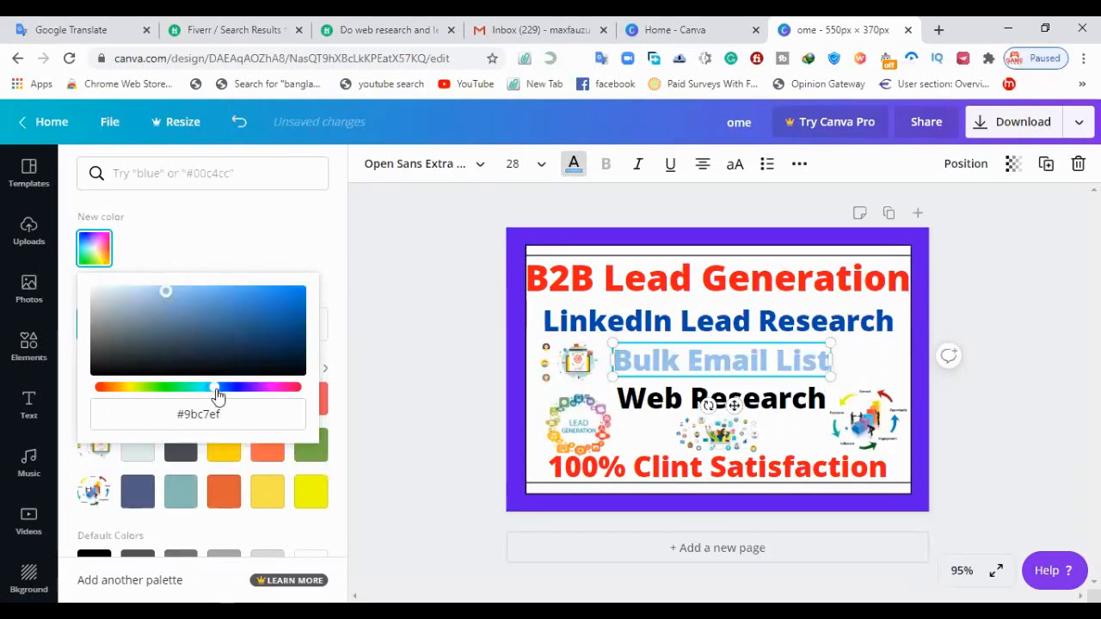
{"action": "left_click_drag", "start_coordinate": [217, 394], "coordinate": [231, 392]}
{"action": "left_click_drag", "start_coordinate": [180, 296], "coordinate": [264, 342]}
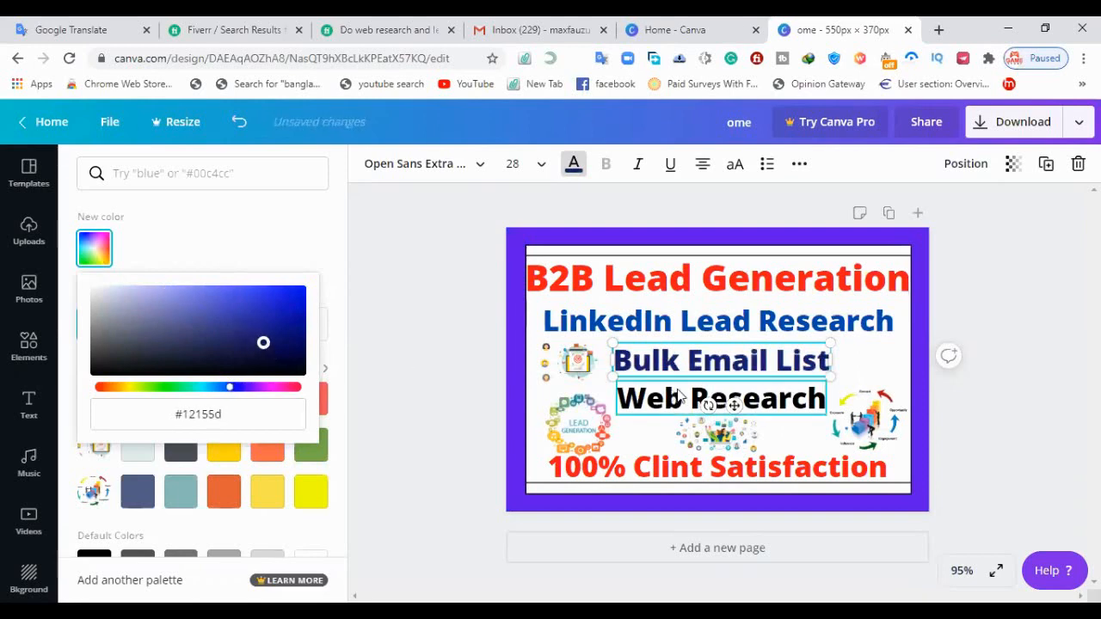
- Give the "Web Research" heading the custom dark red #a40000 and deselect it
{"action": "left_click", "coordinate": [779, 406]}
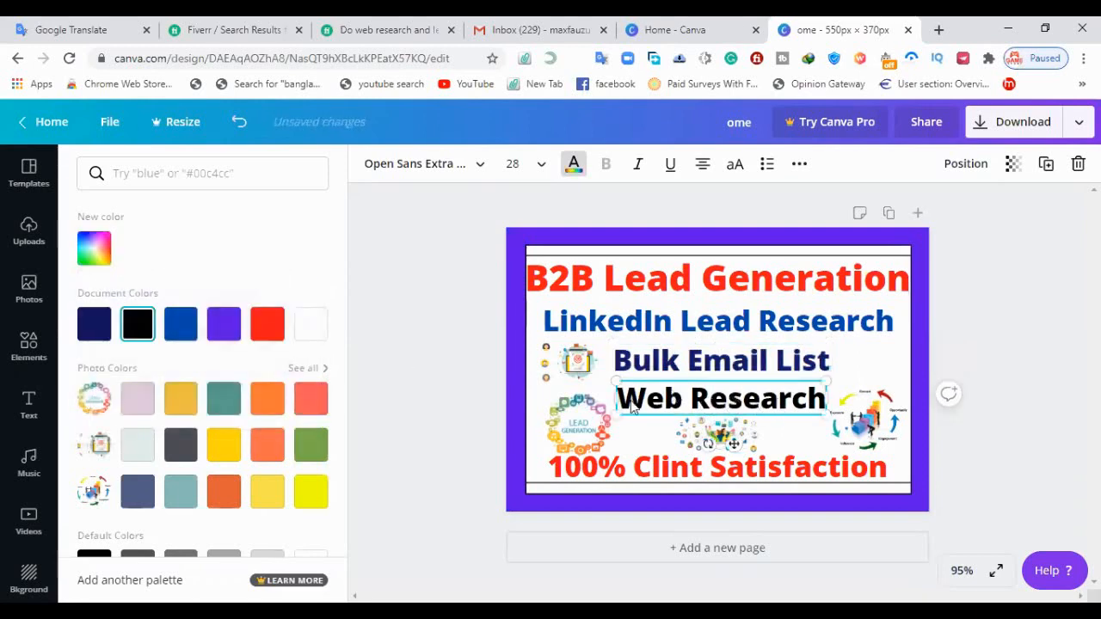
{"action": "left_click", "coordinate": [97, 251]}
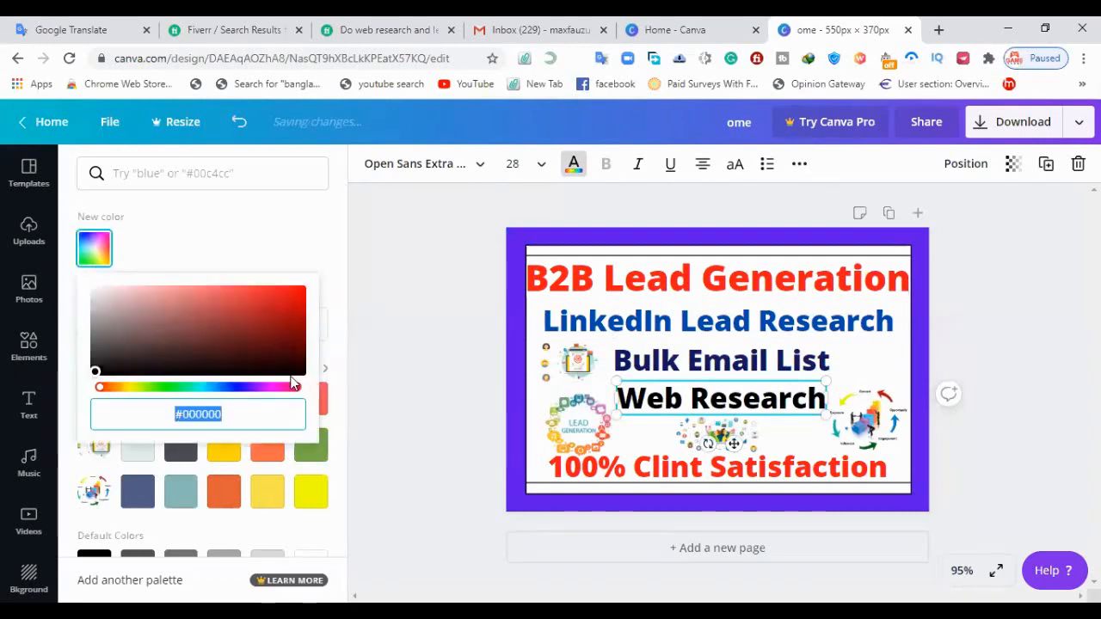
{"action": "left_click_drag", "start_coordinate": [284, 368], "coordinate": [302, 319]}
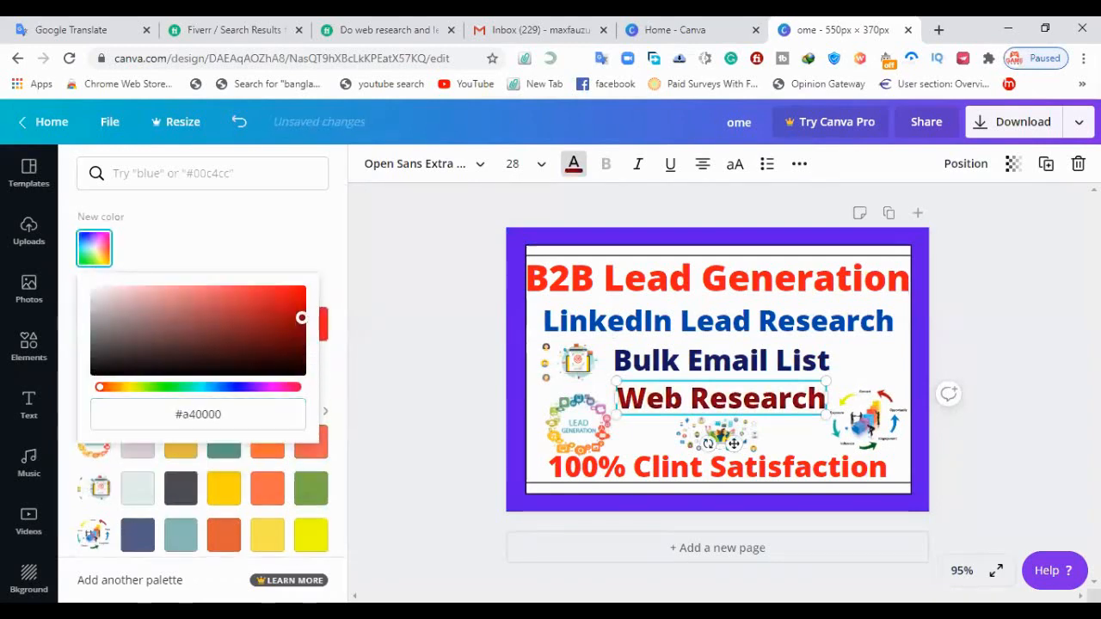
{"action": "left_click", "coordinate": [1038, 346]}
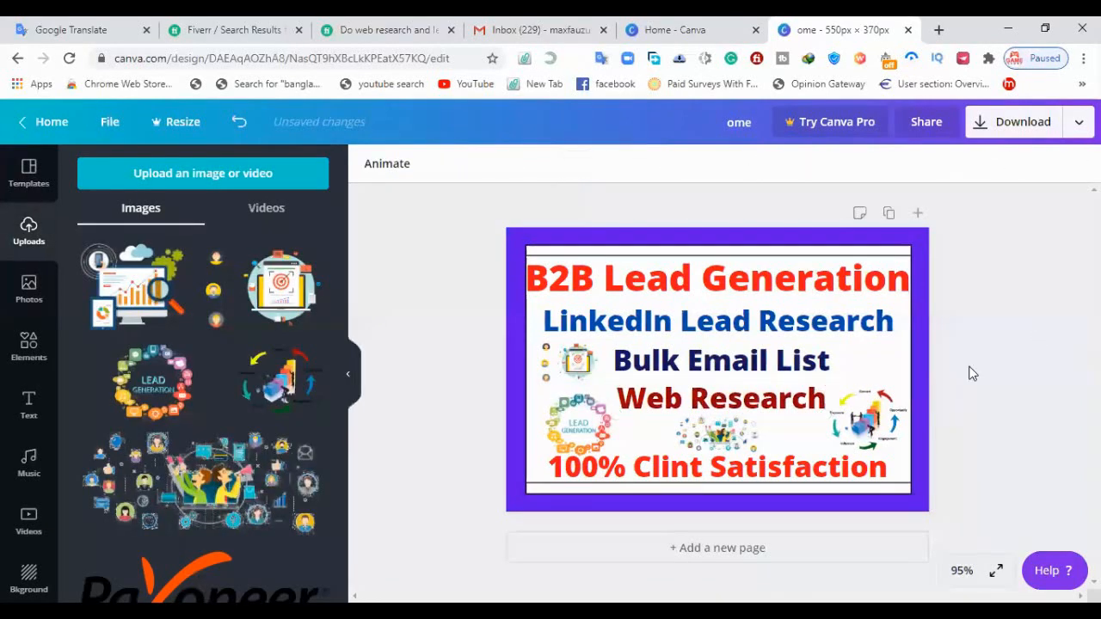
- Change the page background around the panel to the dark red from the document colors
{"action": "left_click", "coordinate": [839, 241]}
{"action": "left_click", "coordinate": [369, 163]}
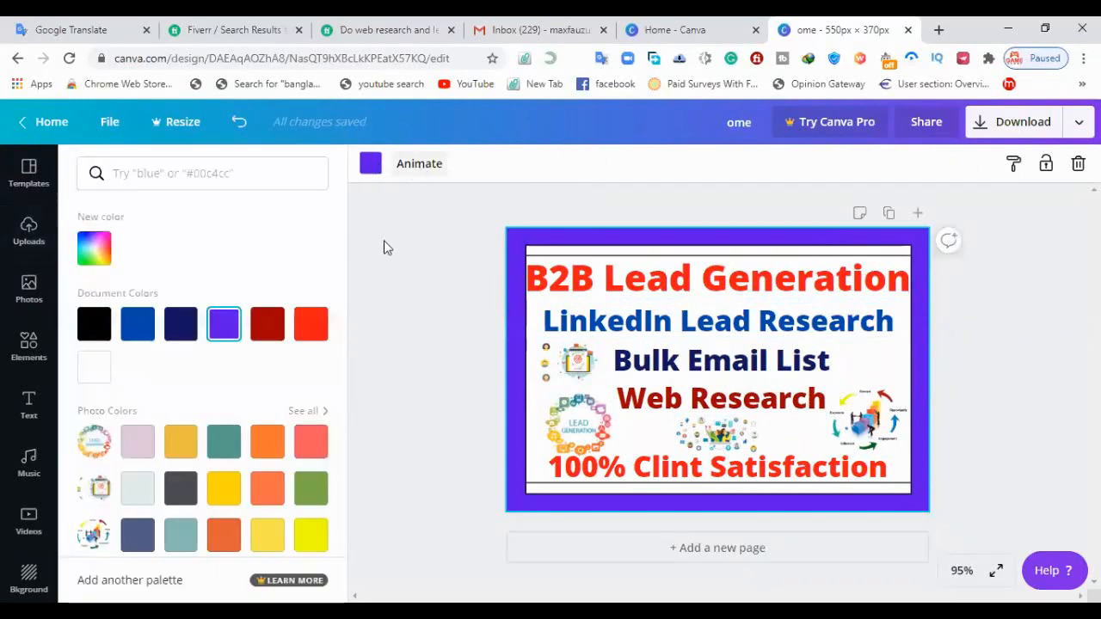
{"action": "left_click", "coordinate": [266, 334]}
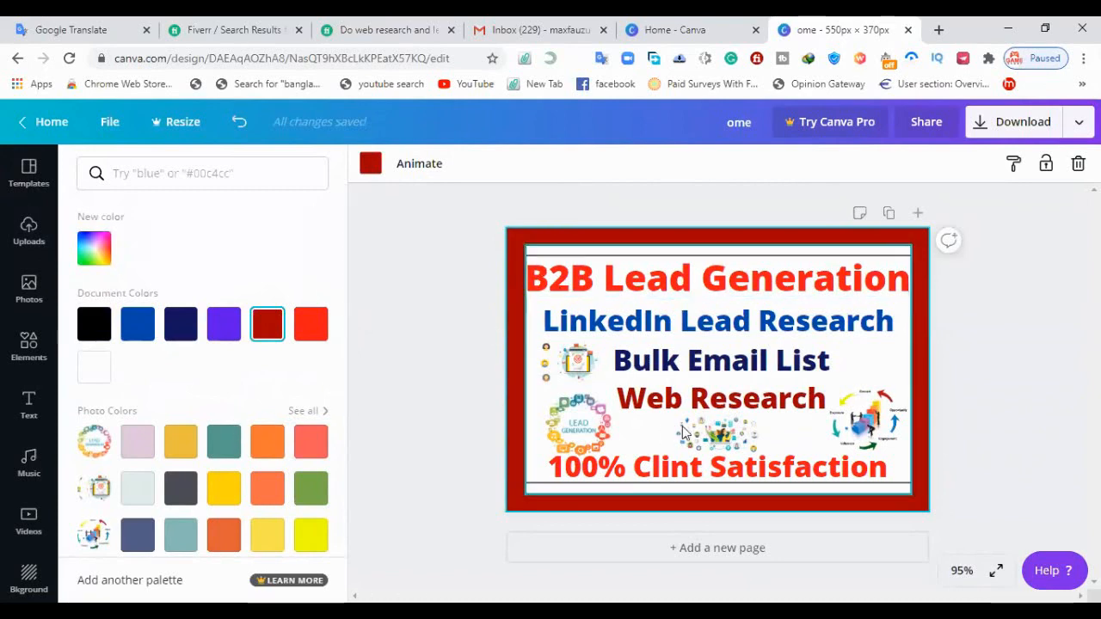
{"action": "left_click", "coordinate": [1014, 382]}
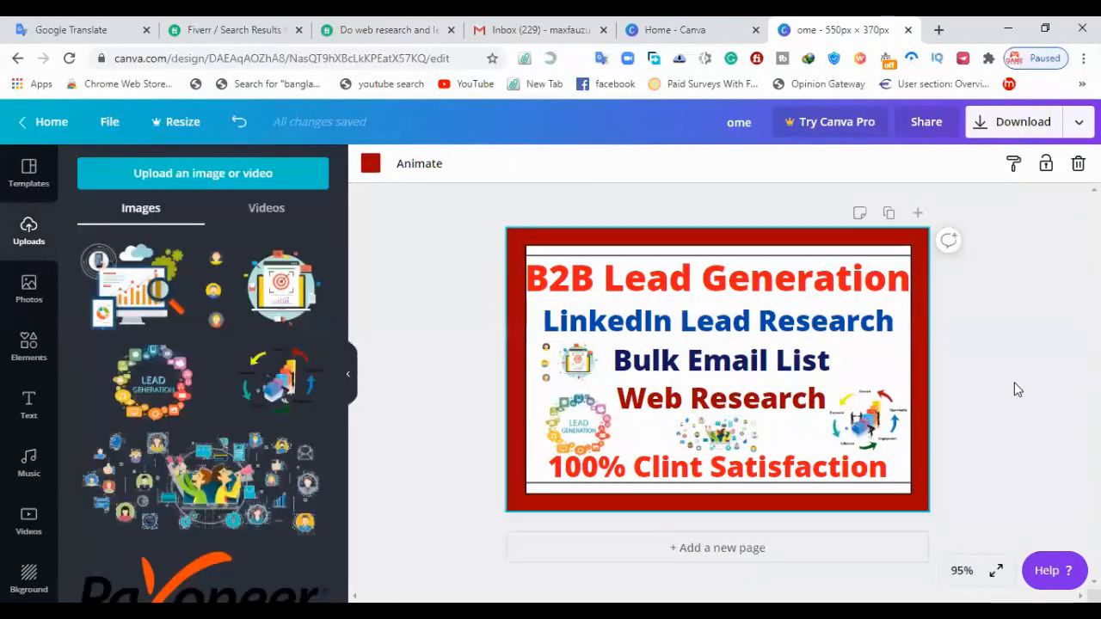
- Try pale lilac and teal as the inner panel's fill, settle on the very light blue-gray photo color, and deselect the panel
{"action": "left_click", "coordinate": [880, 382]}
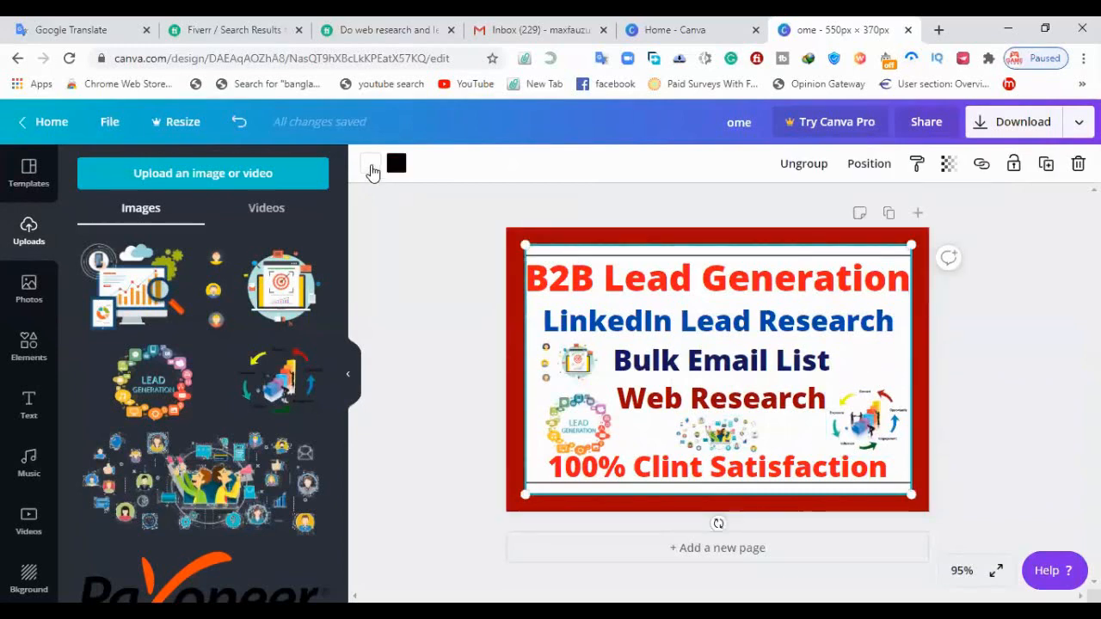
{"action": "left_click", "coordinate": [371, 168]}
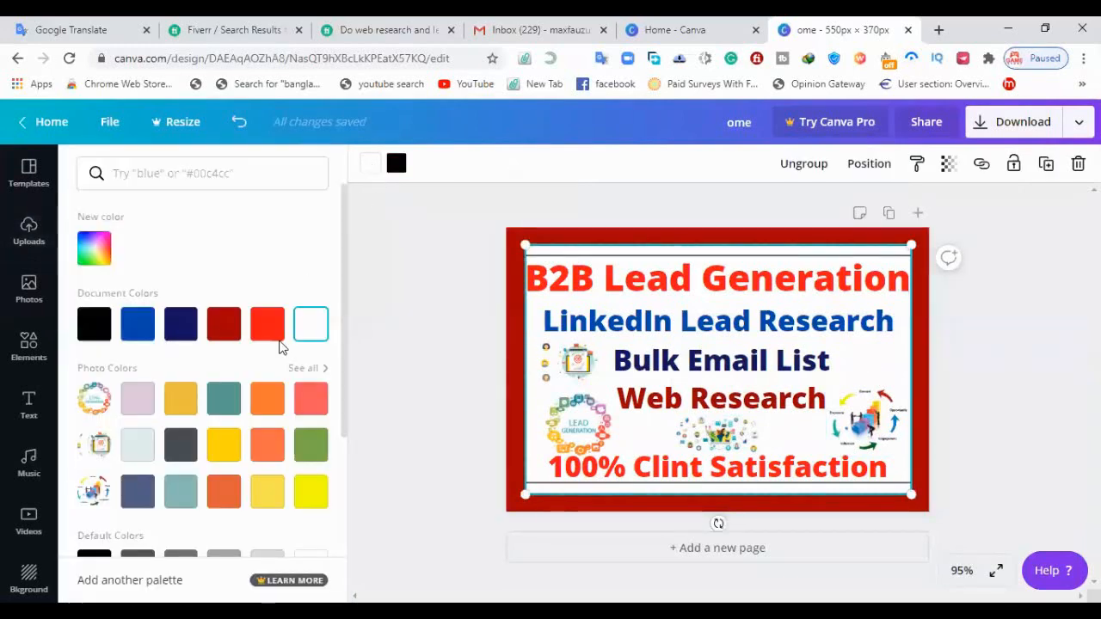
{"action": "left_click", "coordinate": [125, 409]}
{"action": "scroll", "coordinate": [185, 413], "scroll_direction": "down", "scroll_amount": 2}
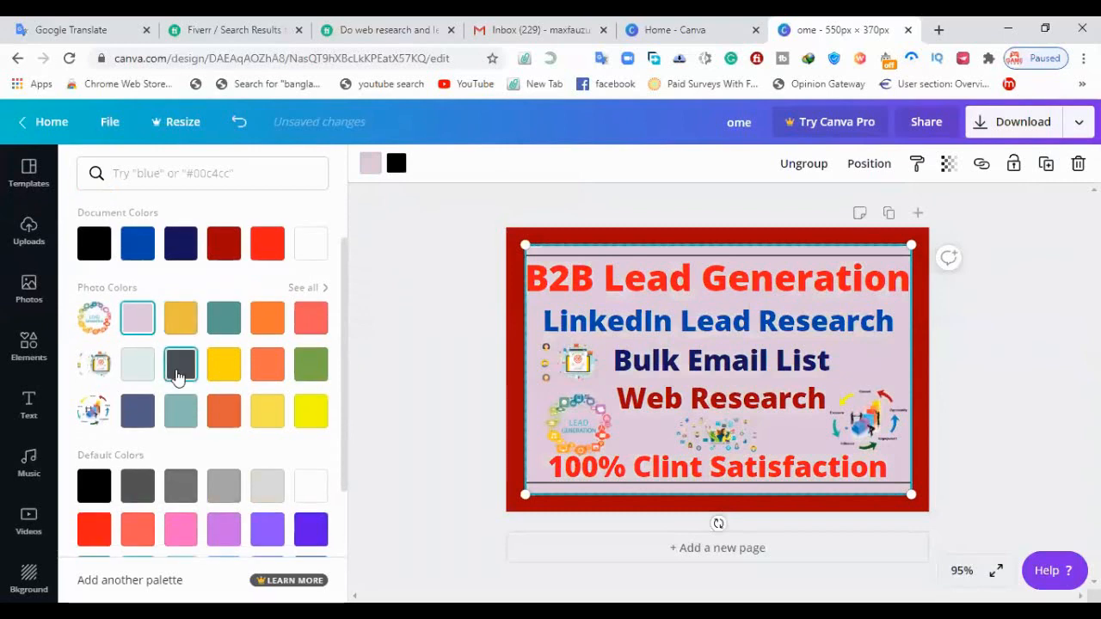
{"action": "left_click", "coordinate": [181, 411]}
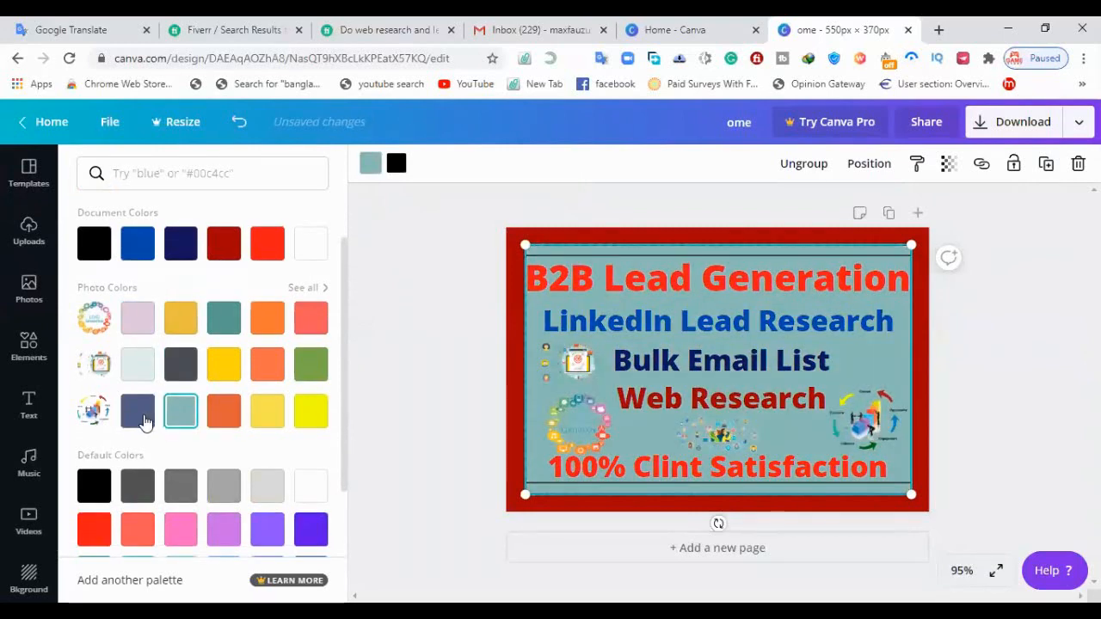
{"action": "left_click", "coordinate": [137, 378]}
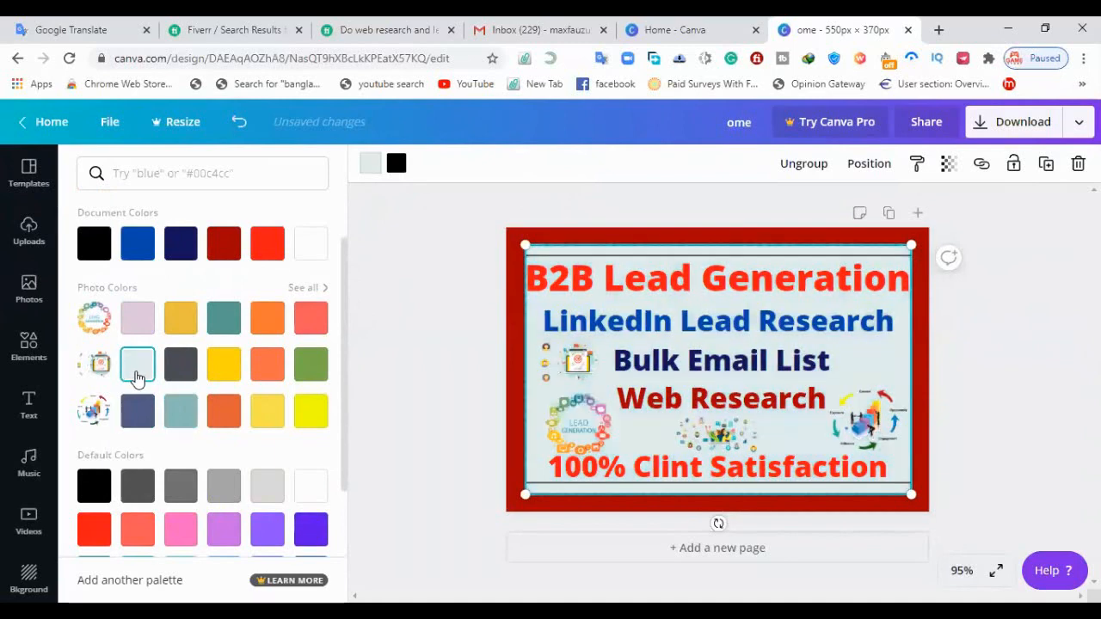
{"action": "left_click", "coordinate": [1022, 380]}
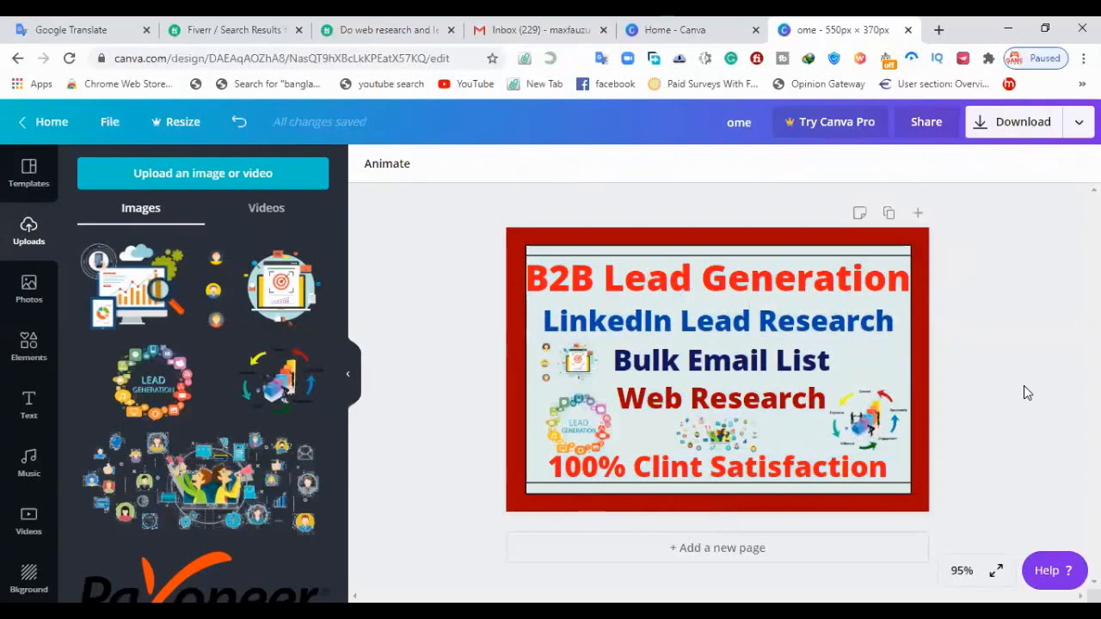
{"action": "left_click", "coordinate": [865, 378]}
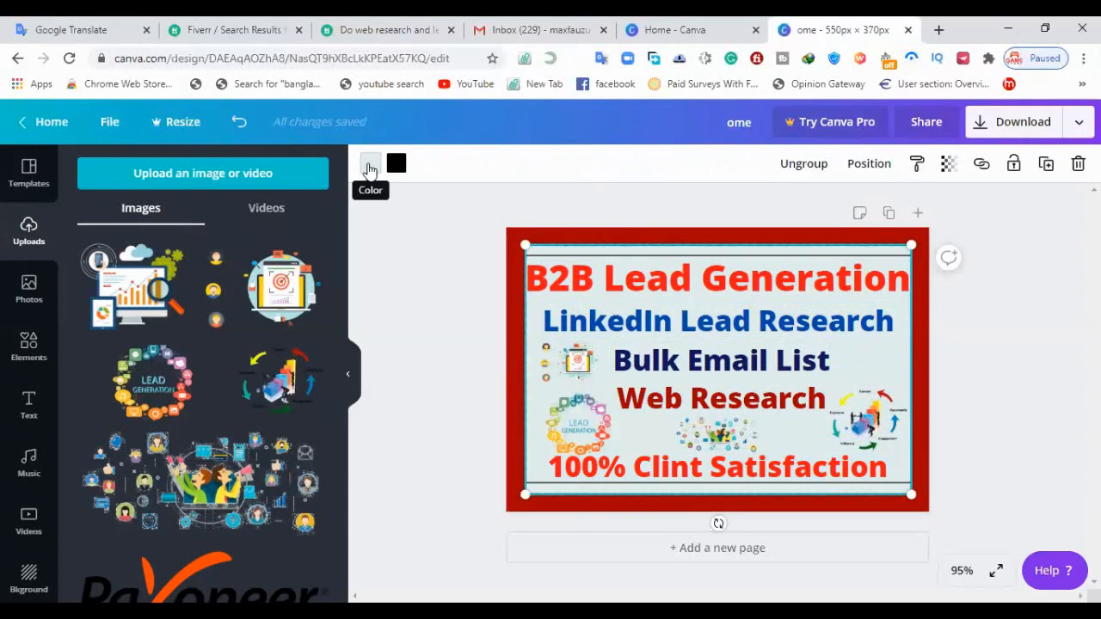
{"action": "left_click", "coordinate": [1014, 360]}
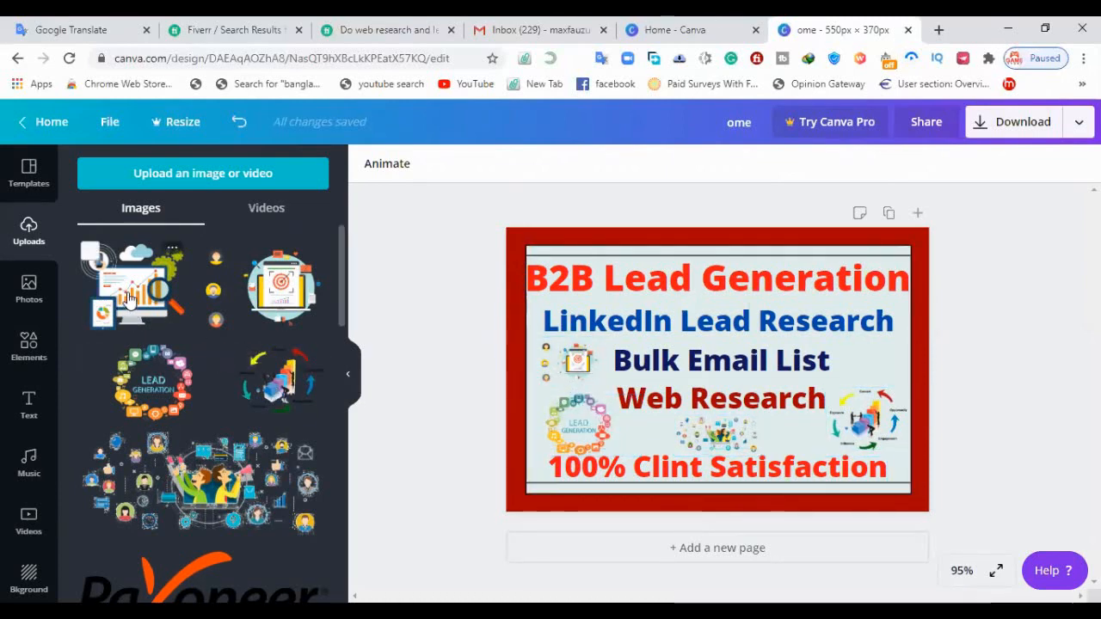
- Add the uploaded computer monitor with charts graphic, shrink it and place it beside the right end of "Bulk Email List"
{"action": "left_click", "coordinate": [276, 295]}
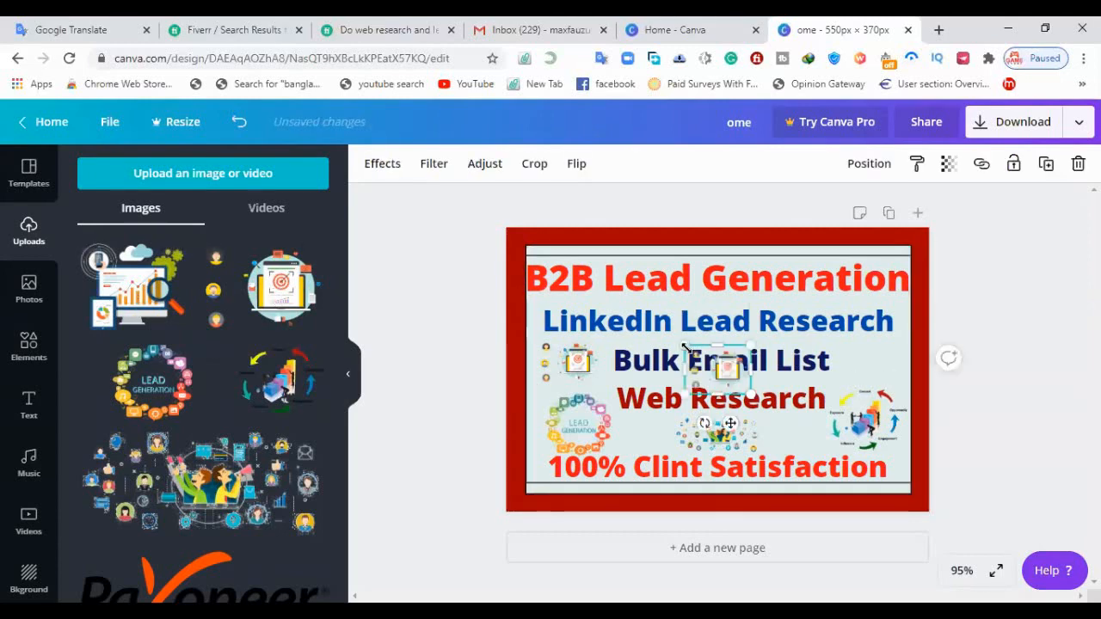
{"action": "left_click", "coordinate": [133, 284]}
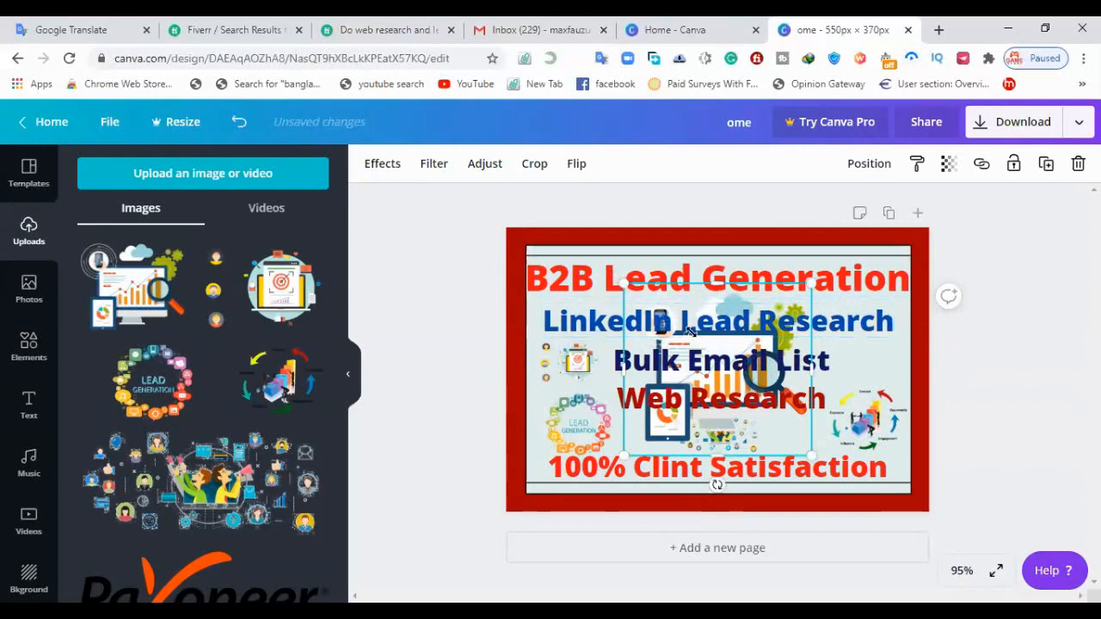
{"action": "left_click_drag", "start_coordinate": [691, 332], "coordinate": [761, 395]}
{"action": "left_click_drag", "start_coordinate": [778, 438], "coordinate": [861, 360]}
{"action": "left_click", "coordinate": [994, 407]}
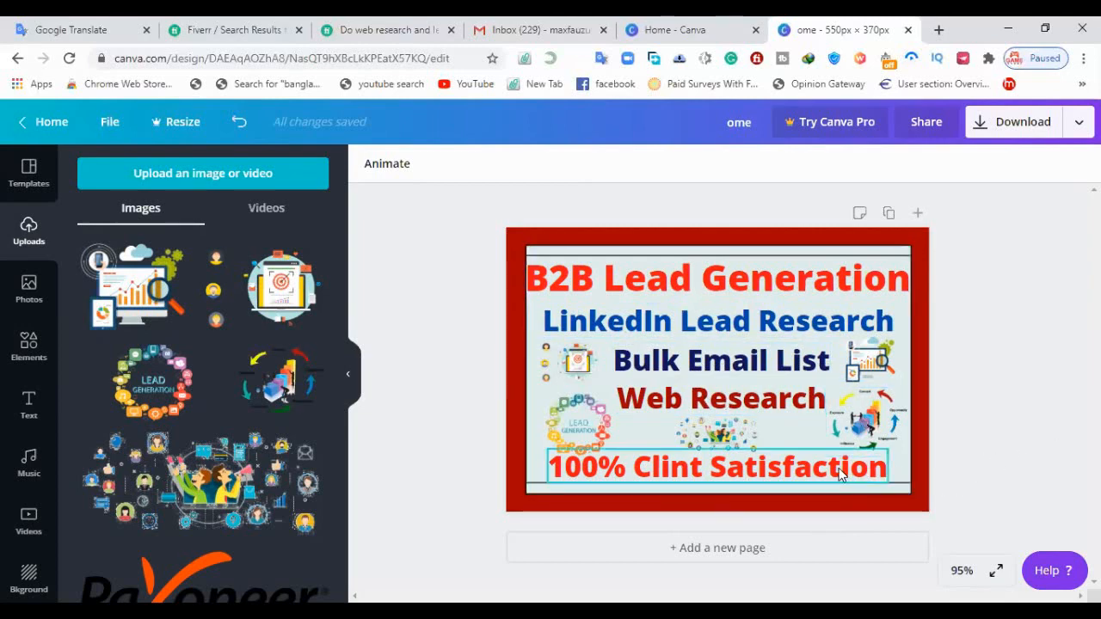
- Change the "100% Clint Satisfaction" heading to black and nudge it slightly lower
{"action": "left_click", "coordinate": [653, 467]}
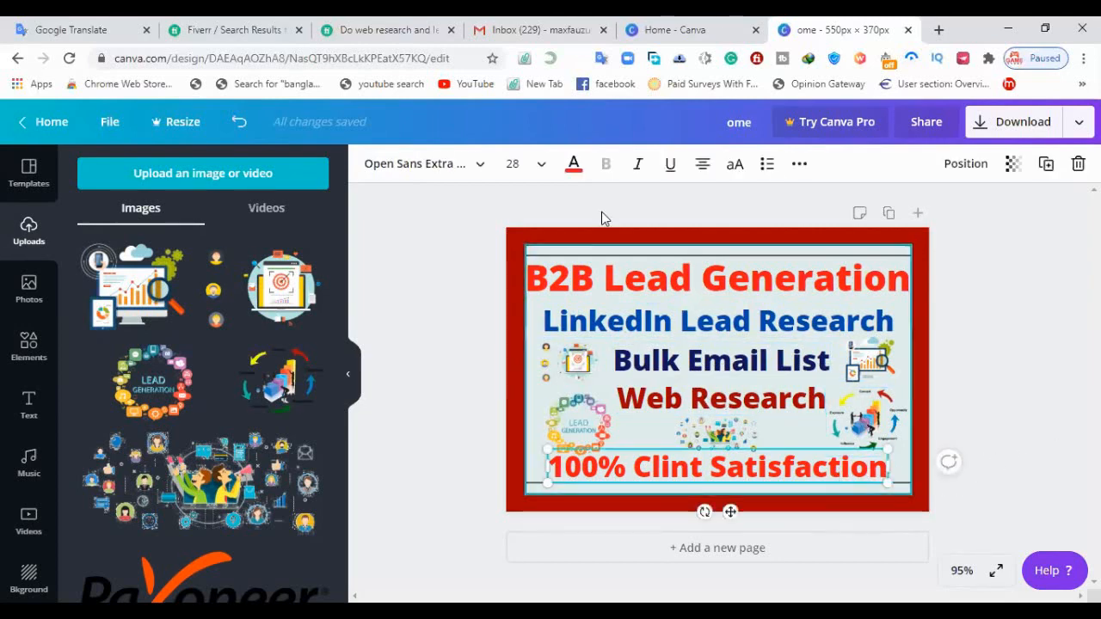
{"action": "left_click", "coordinate": [574, 164]}
{"action": "left_click", "coordinate": [94, 324]}
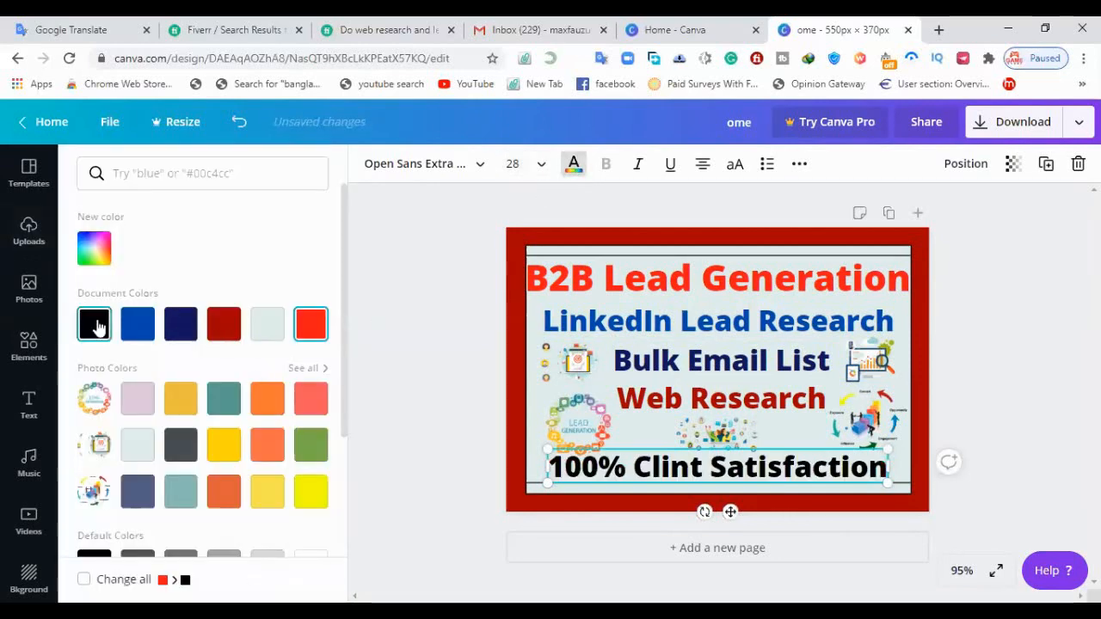
{"action": "left_click", "coordinate": [1032, 372]}
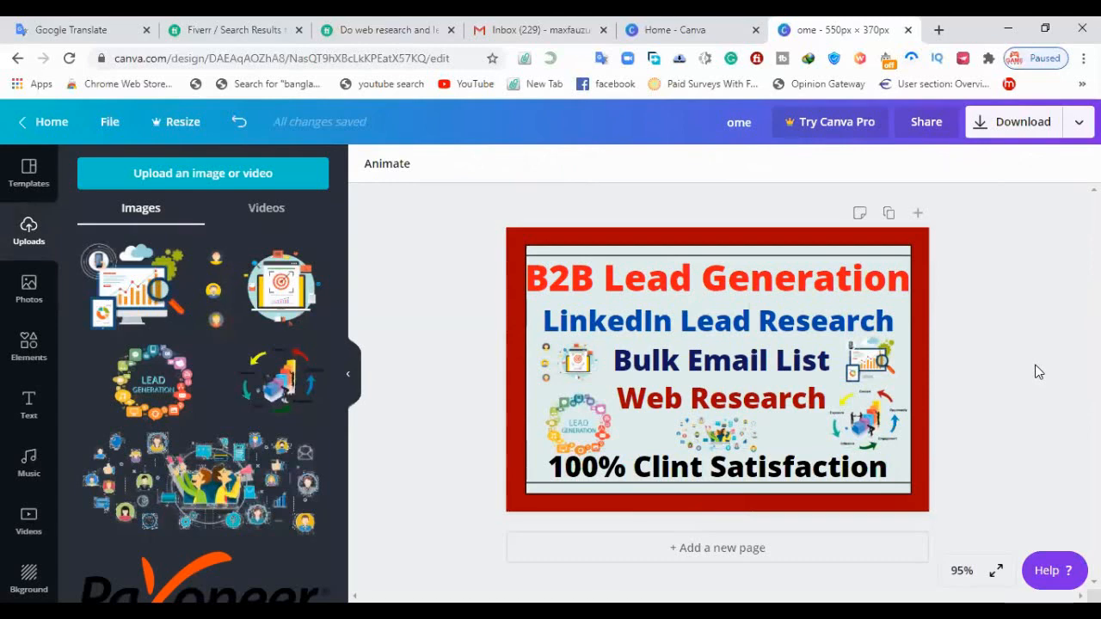
{"action": "left_click", "coordinate": [747, 469]}
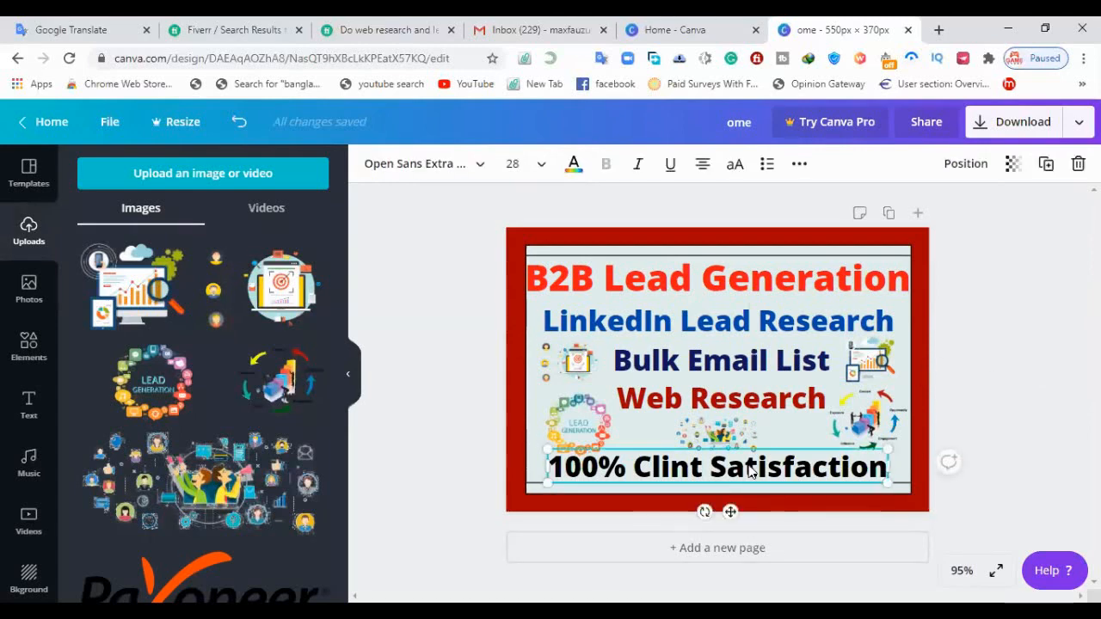
{"action": "left_click", "coordinate": [1070, 437]}
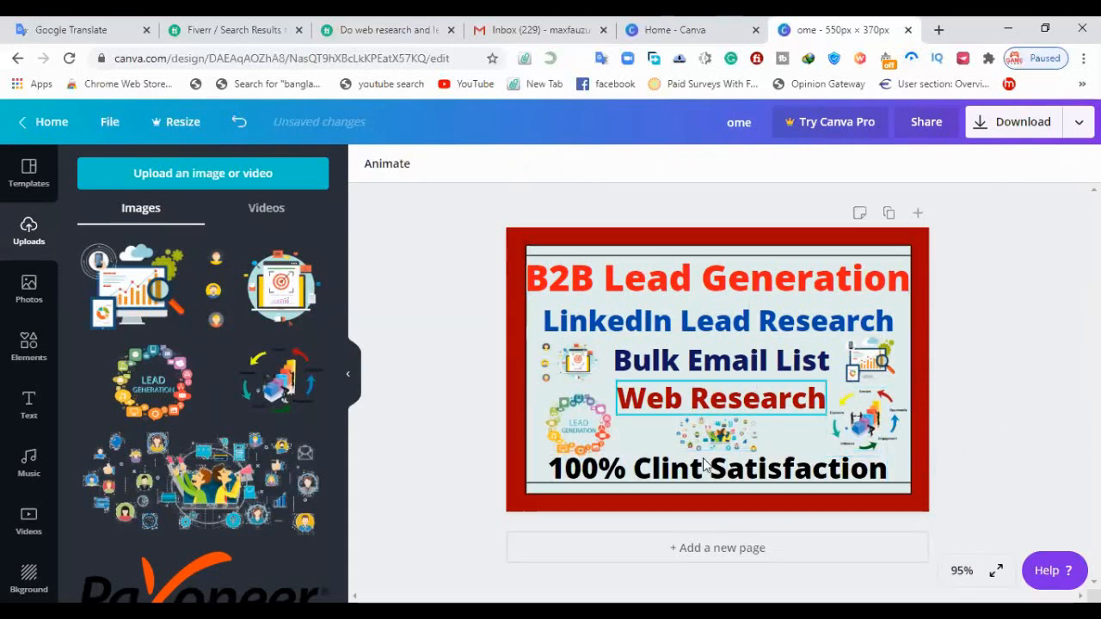
- Download the design as a PNG, save it as "ome" in the Downloads folder, and dismiss the trial offer
{"action": "left_click", "coordinate": [998, 128]}
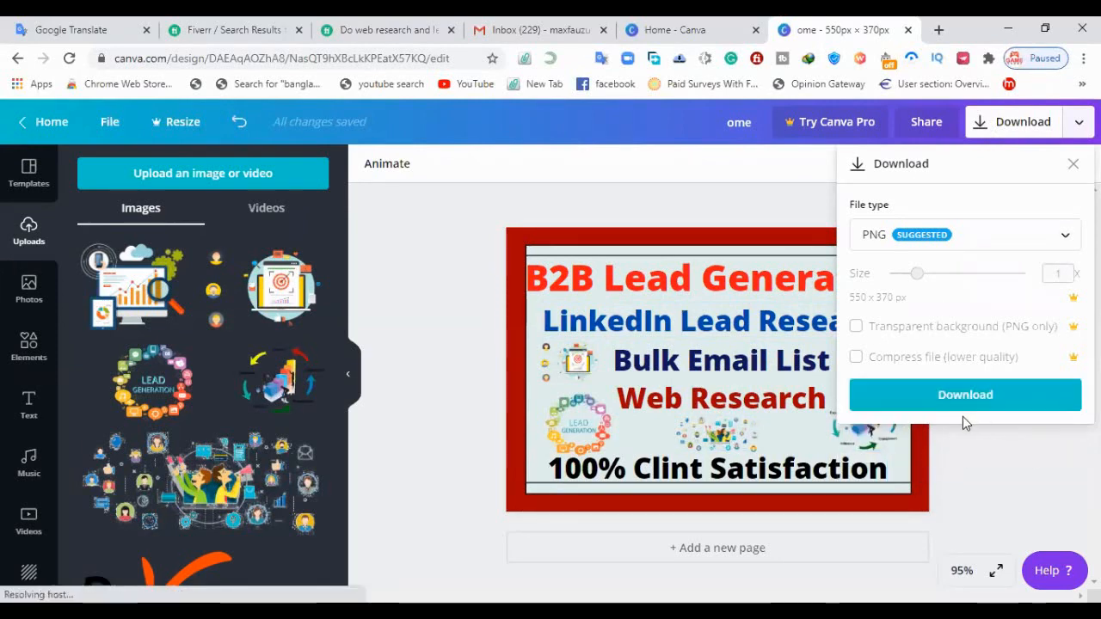
{"action": "left_click", "coordinate": [940, 394]}
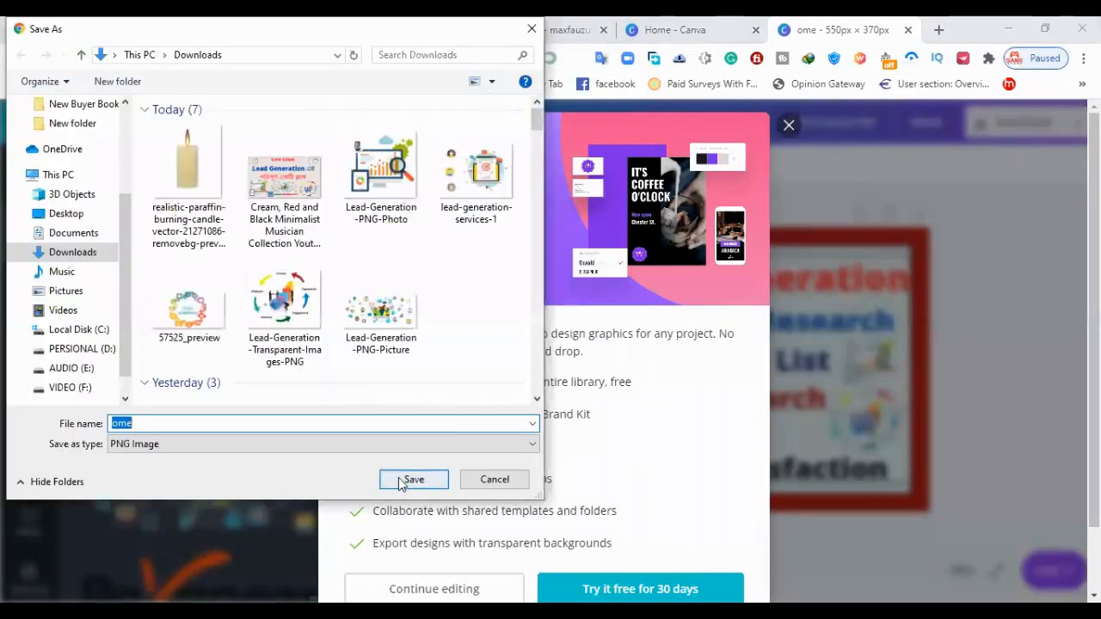
{"action": "left_click", "coordinate": [411, 479]}
{"action": "left_click", "coordinate": [789, 125]}
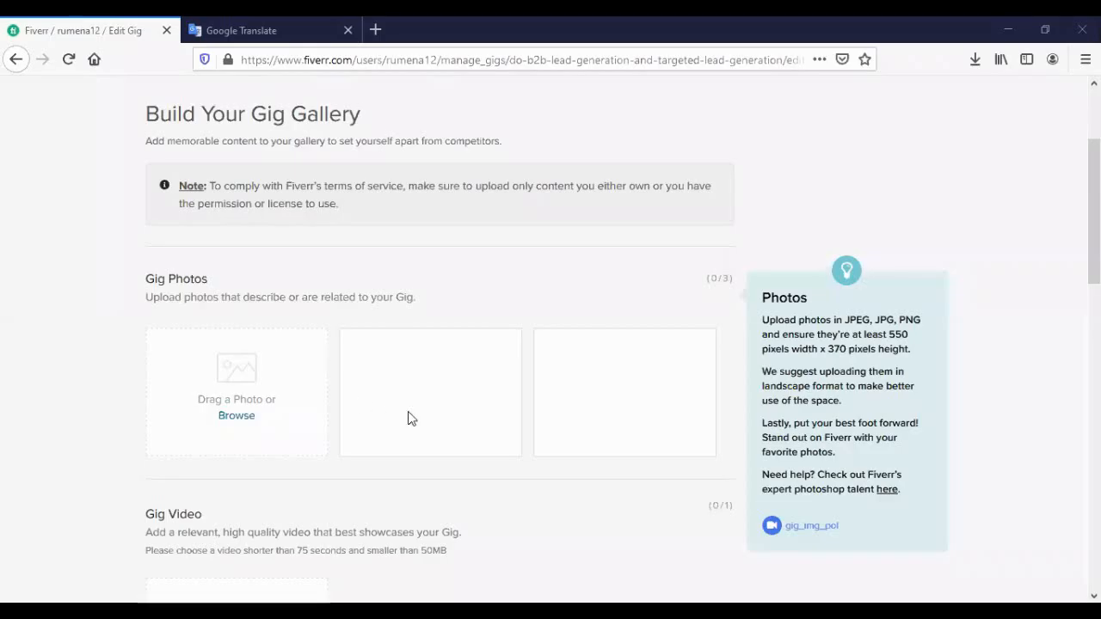
- Switch to the Fiverr gig gallery in Firefox and upload the saved design from the Downloads folder as the first gig photo
{"action": "scroll", "coordinate": [477, 388], "scroll_direction": "up", "scroll_amount": 4}
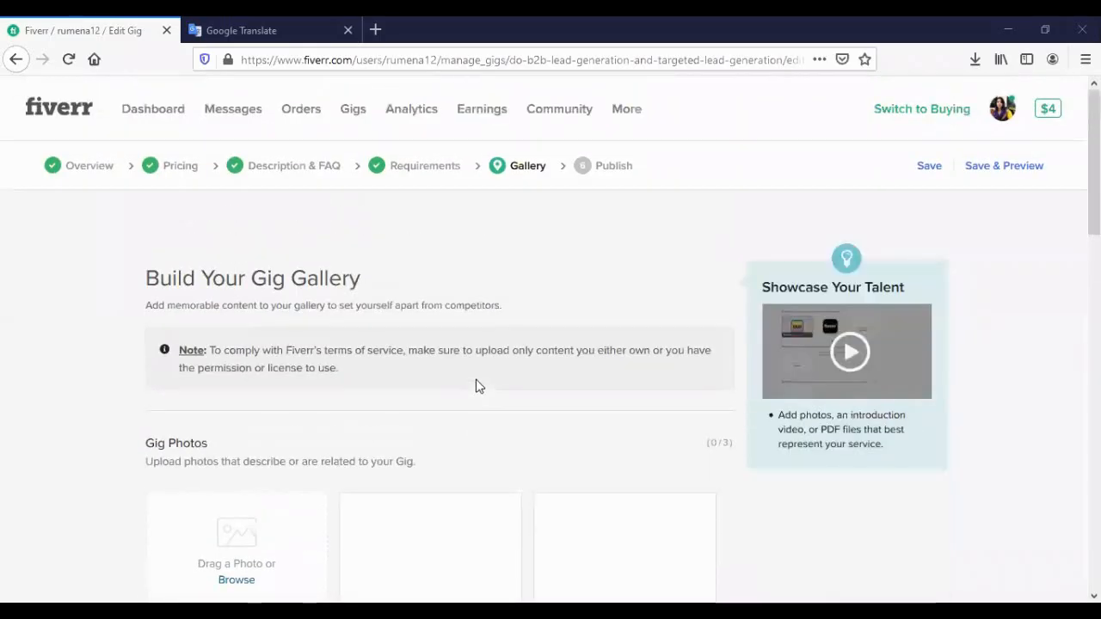
{"action": "scroll", "coordinate": [479, 387], "scroll_direction": "down", "scroll_amount": 4}
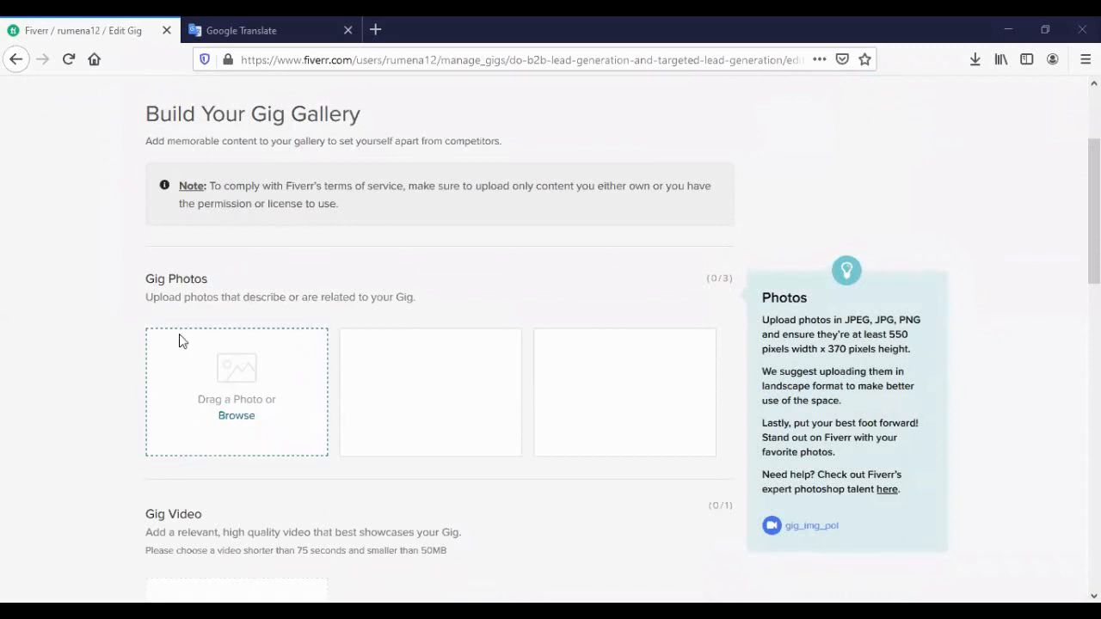
{"action": "left_click", "coordinate": [233, 415]}
{"action": "left_click", "coordinate": [77, 190]}
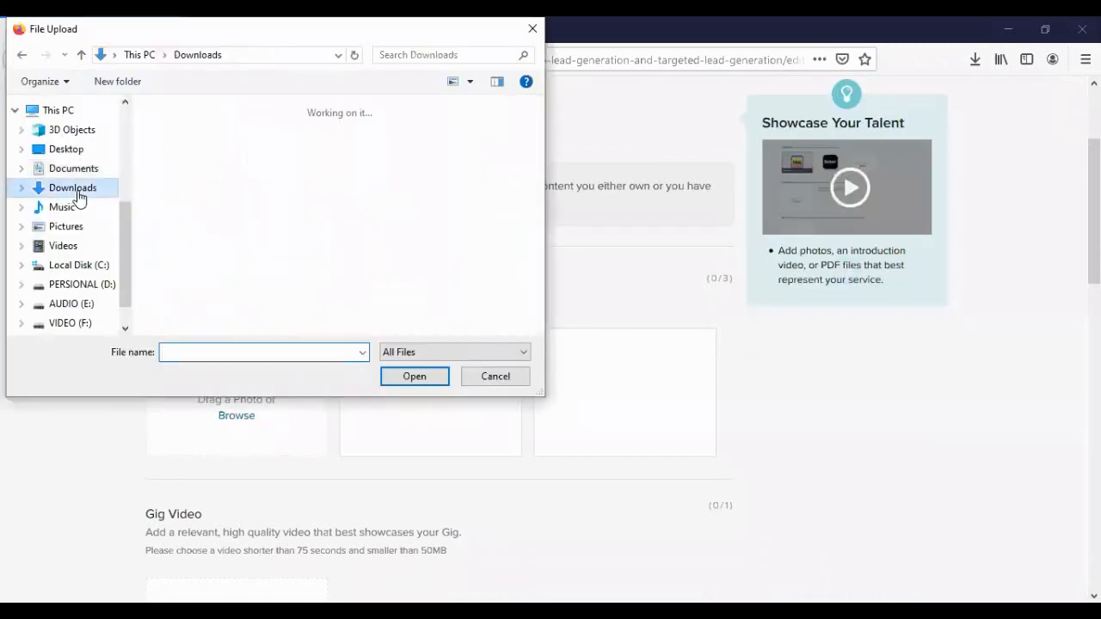
{"action": "left_click", "coordinate": [194, 169]}
{"action": "double_click", "coordinate": [195, 169]}
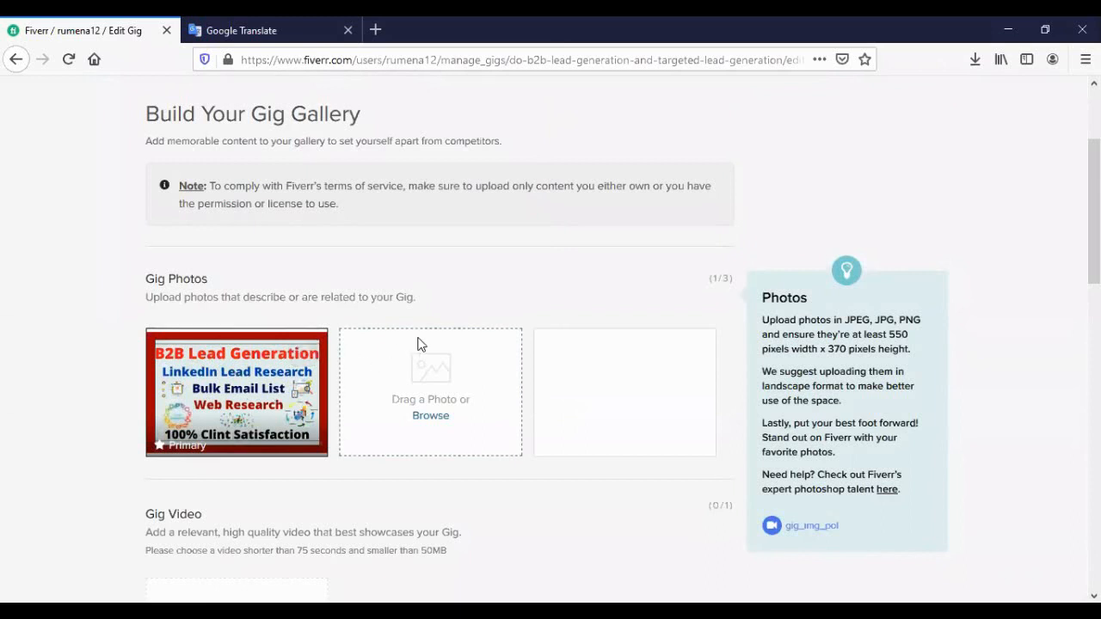
- Save the gig gallery without adding a video or PDF and continue to the Publish stage
{"action": "scroll", "coordinate": [508, 349], "scroll_direction": "down", "scroll_amount": 5}
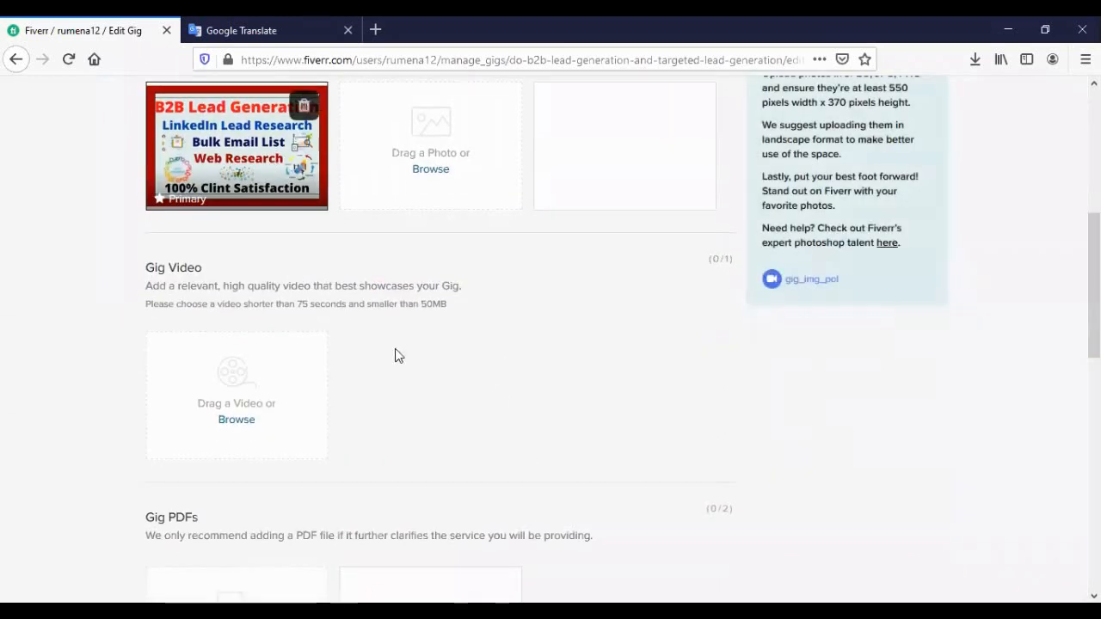
{"action": "scroll", "coordinate": [508, 394], "scroll_direction": "down", "scroll_amount": 5}
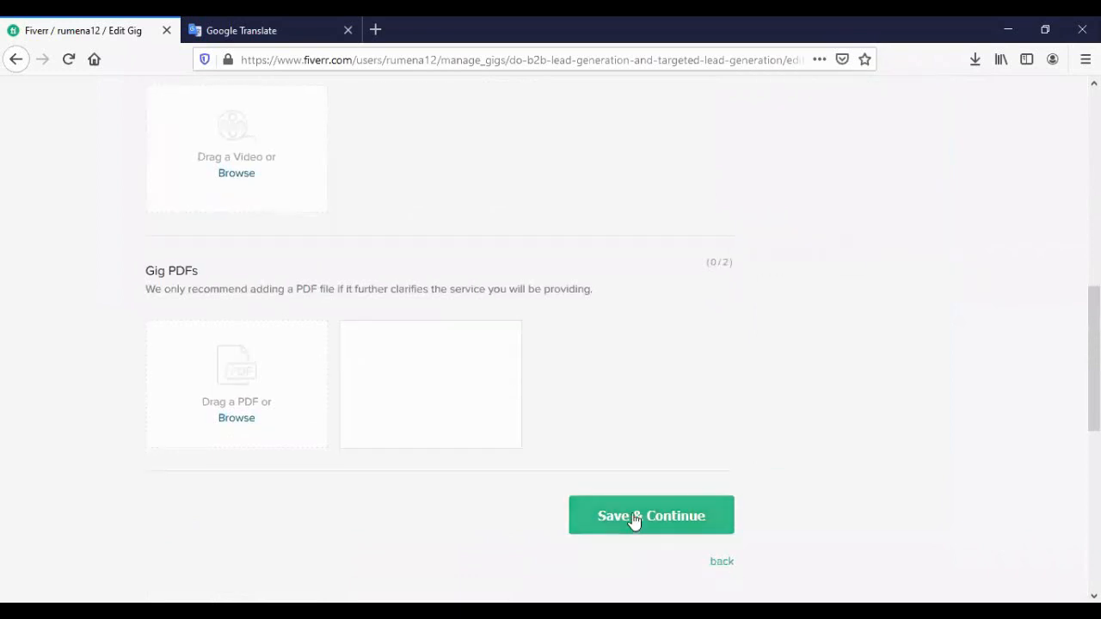
{"action": "left_click", "coordinate": [634, 517]}
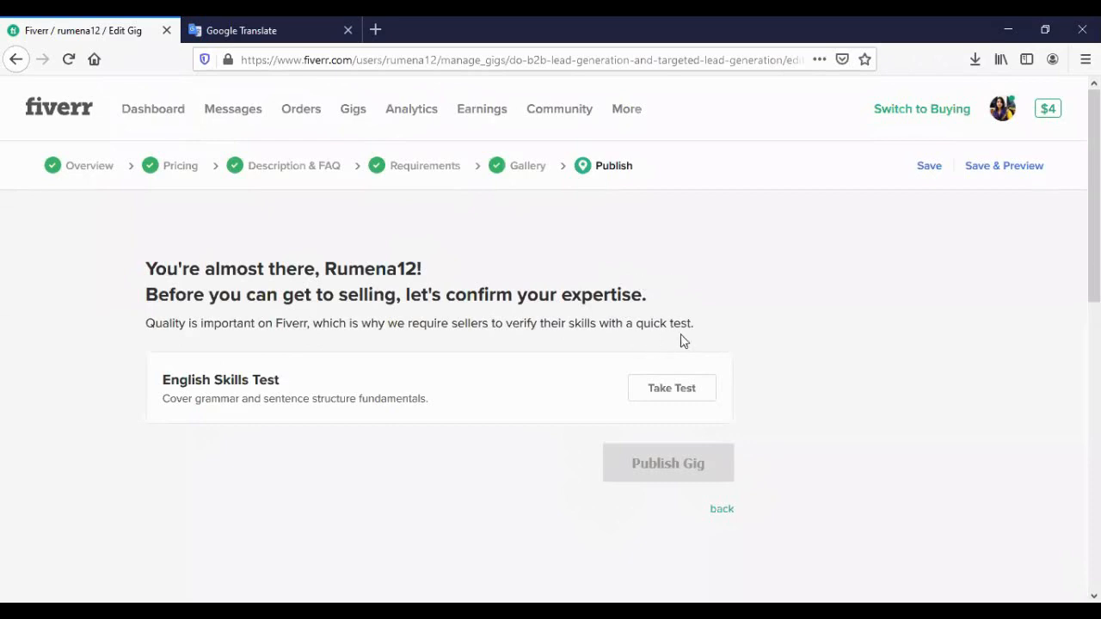
- Review the gig's Publish, Pricing and Overview stages, including its title, category, industry metadata and search tags
{"action": "scroll", "coordinate": [690, 309], "scroll_direction": "down", "scroll_amount": 3}
{"action": "scroll", "coordinate": [691, 303], "scroll_direction": "up", "scroll_amount": 3}
{"action": "left_click", "coordinate": [197, 169]}
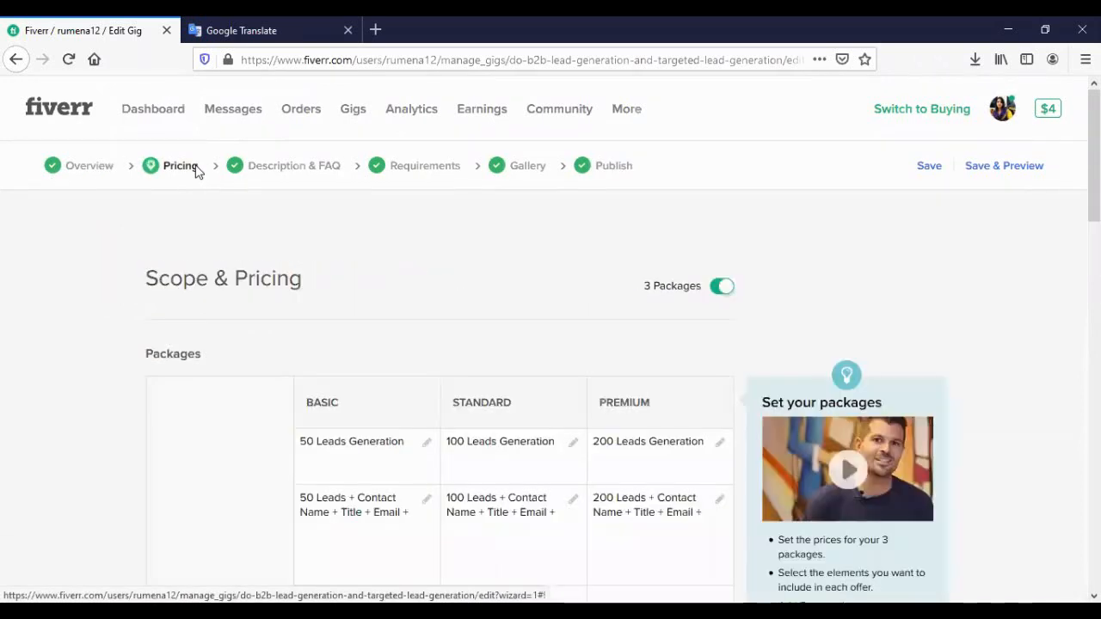
{"action": "left_click", "coordinate": [93, 172]}
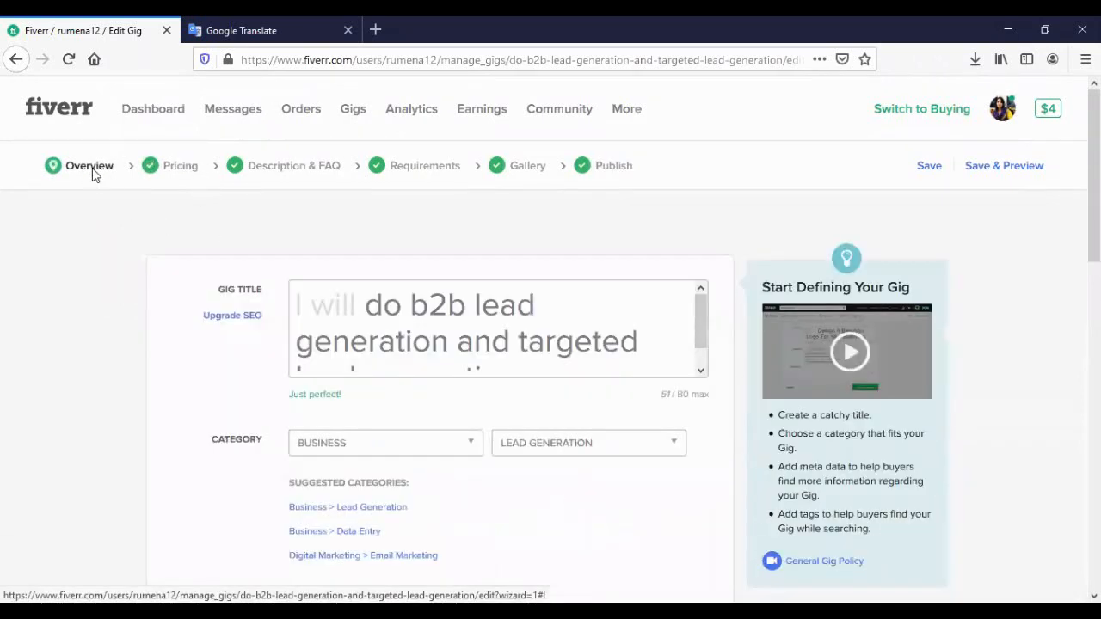
{"action": "scroll", "coordinate": [388, 426], "scroll_direction": "down", "scroll_amount": 2}
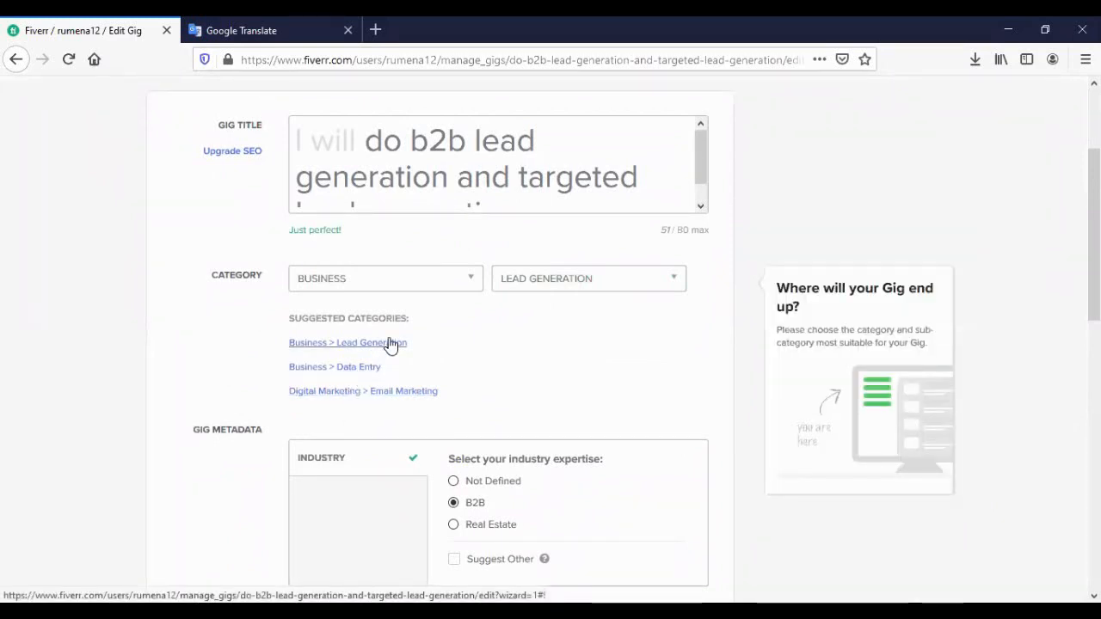
{"action": "scroll", "coordinate": [454, 439], "scroll_direction": "down", "scroll_amount": 2}
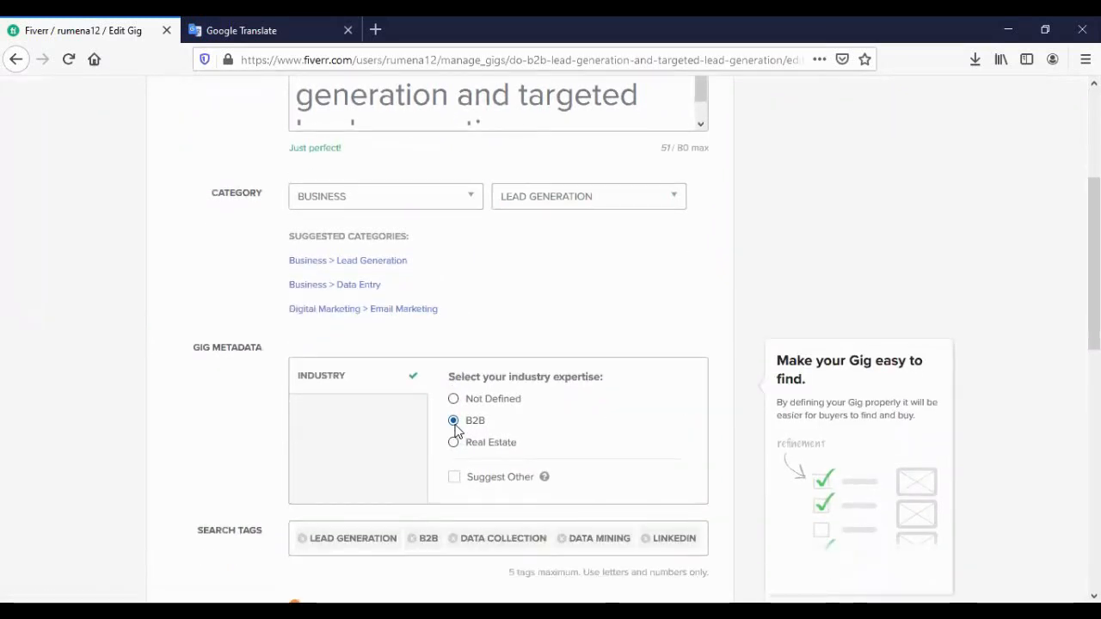
{"action": "scroll", "coordinate": [462, 323], "scroll_direction": "up", "scroll_amount": 2}
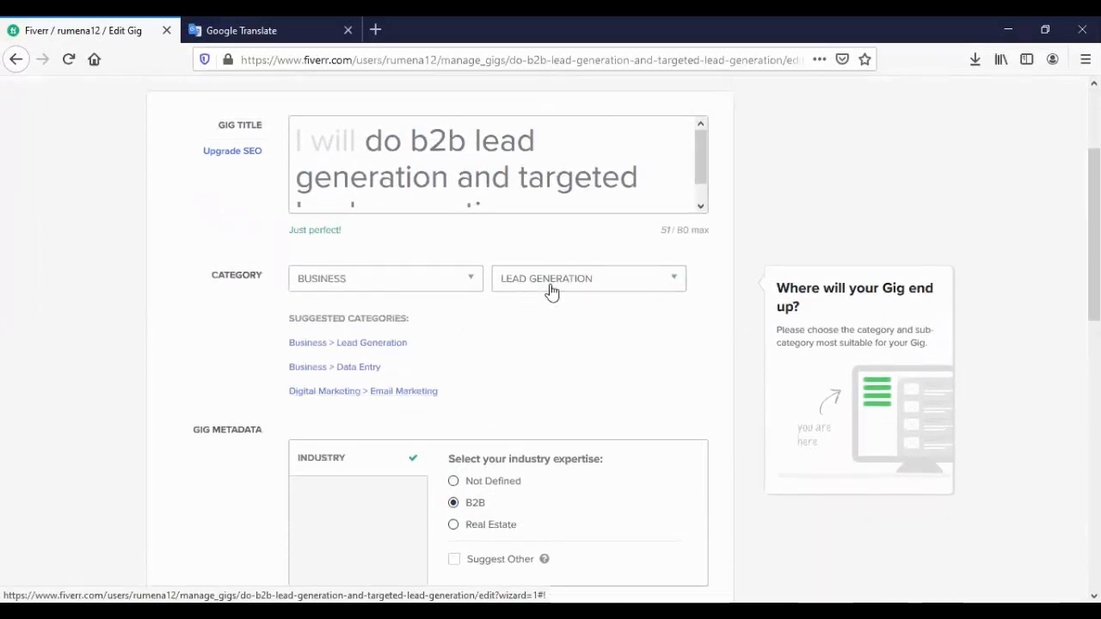
- Look through the subcategories available under the gig's Business category, from Virtual Assistant to Other
{"action": "left_click", "coordinate": [551, 293]}
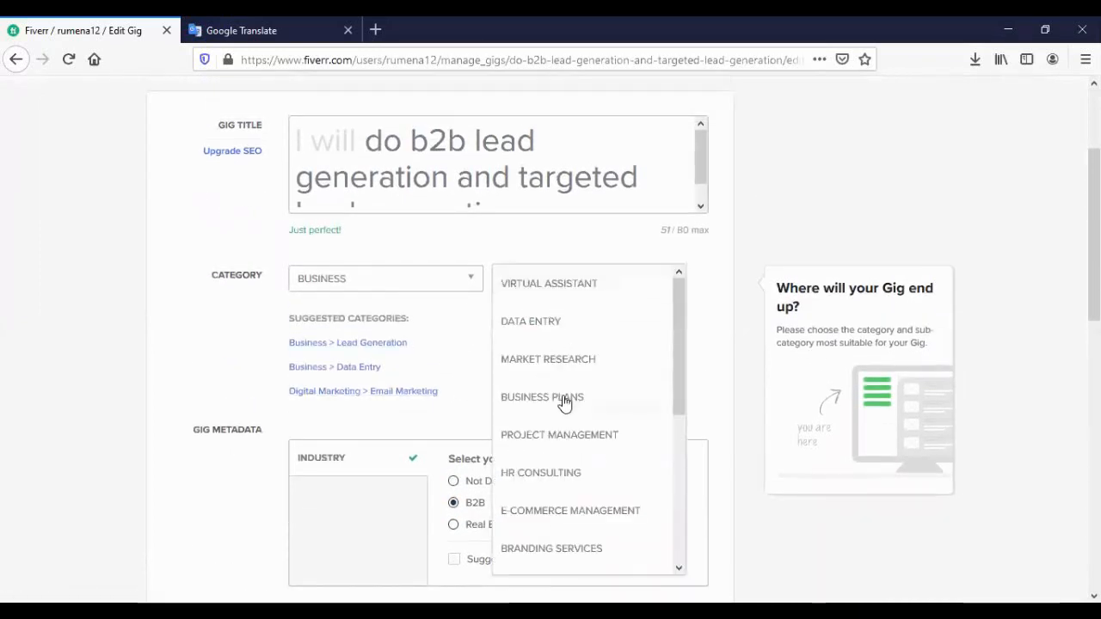
{"action": "scroll", "coordinate": [564, 402], "scroll_direction": "down", "scroll_amount": 5}
{"action": "scroll", "coordinate": [569, 442], "scroll_direction": "down", "scroll_amount": 2}
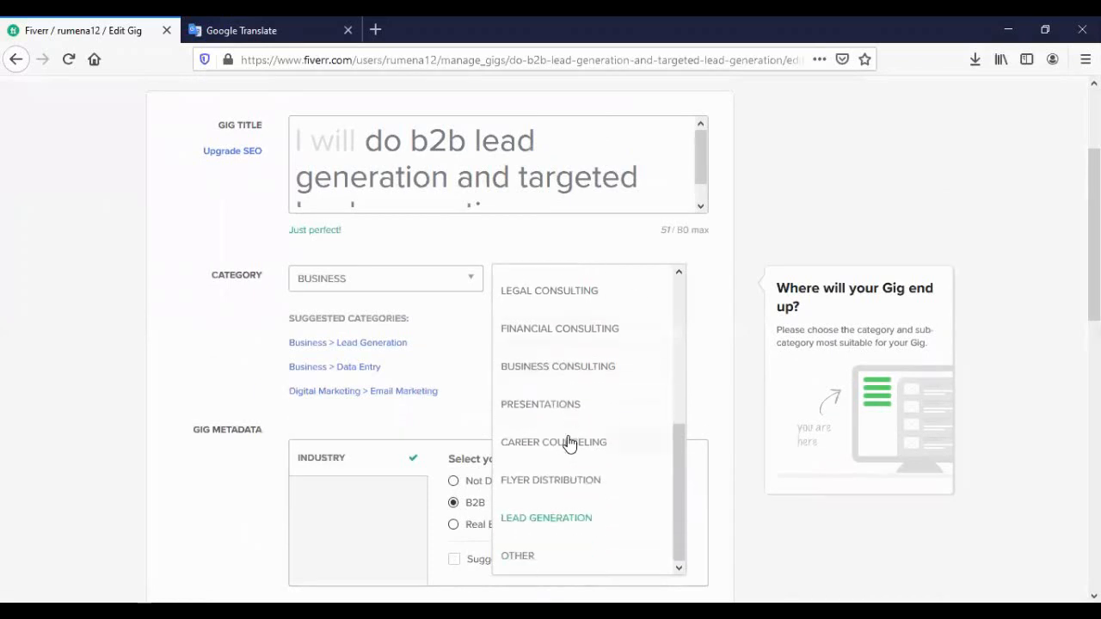
{"action": "scroll", "coordinate": [551, 497], "scroll_direction": "up", "scroll_amount": 3}
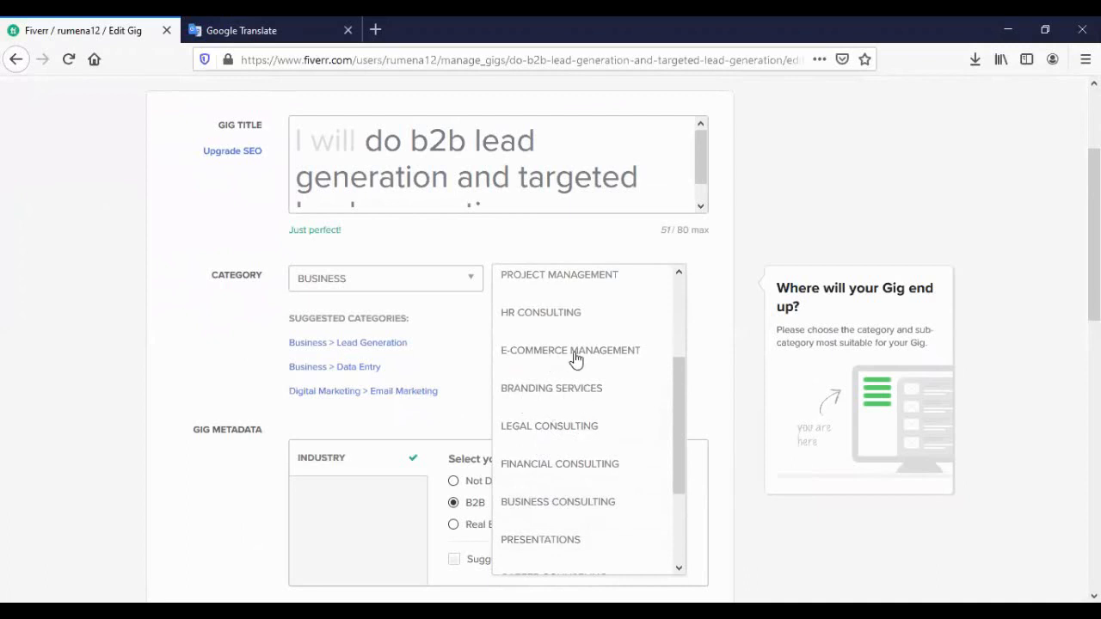
{"action": "scroll", "coordinate": [575, 360], "scroll_direction": "up", "scroll_amount": 3}
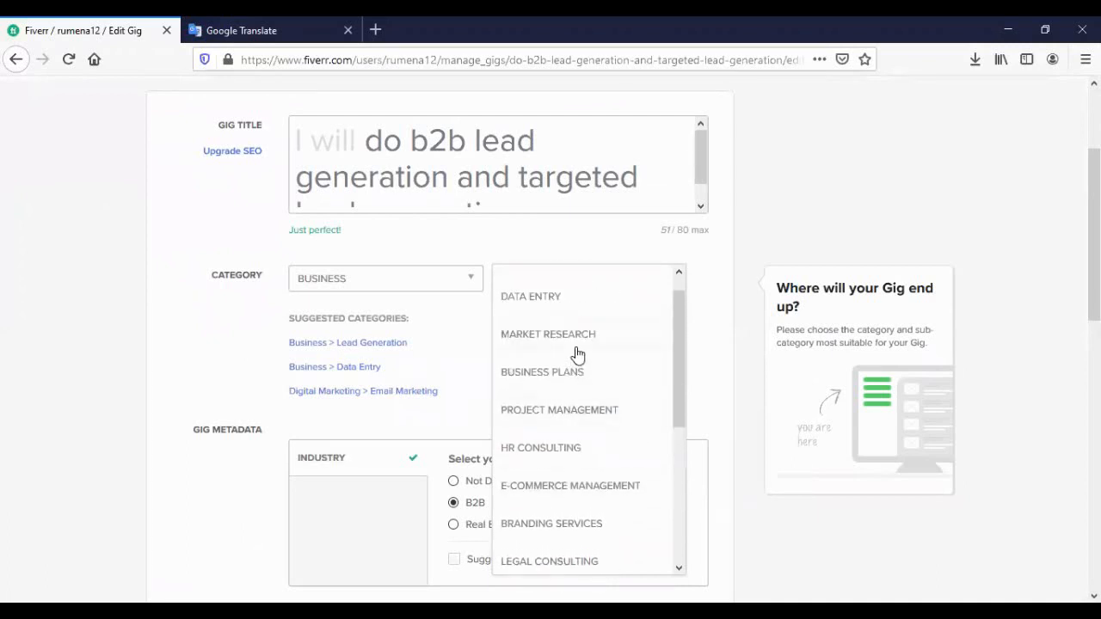
{"action": "scroll", "coordinate": [578, 356], "scroll_direction": "up", "scroll_amount": 1}
{"action": "scroll", "coordinate": [559, 344], "scroll_direction": "up", "scroll_amount": 2}
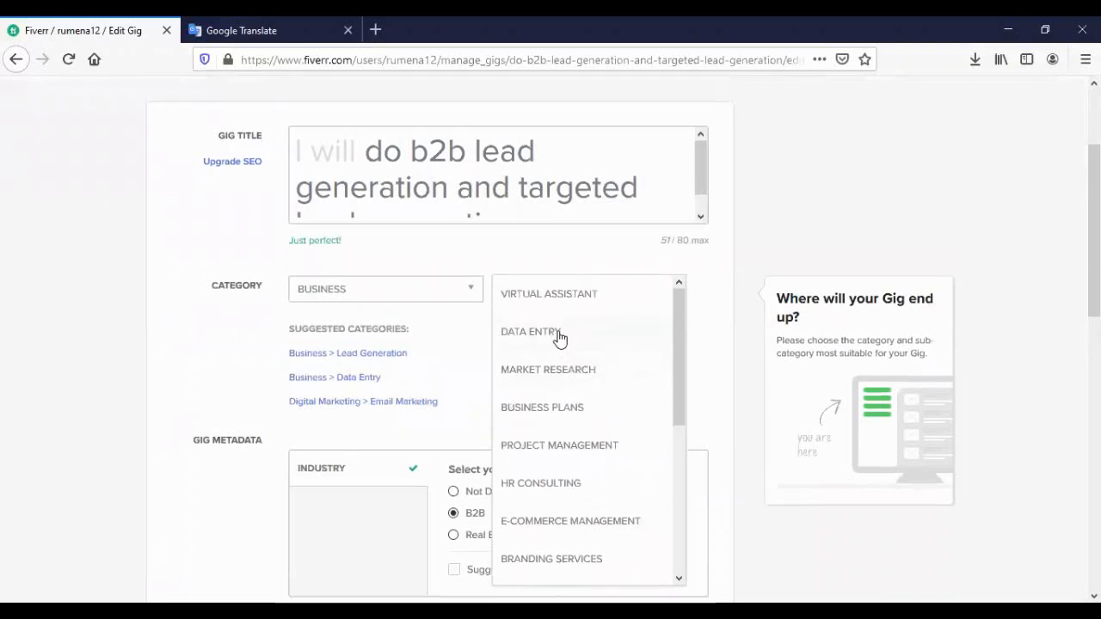
{"action": "scroll", "coordinate": [540, 392], "scroll_direction": "down", "scroll_amount": 5}
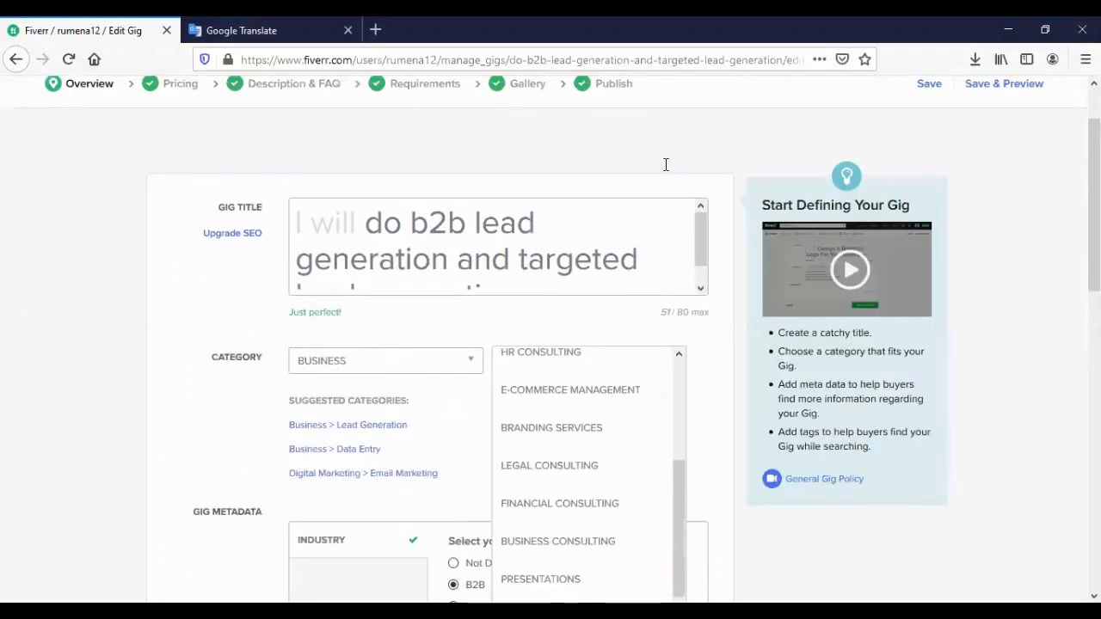
{"action": "scroll", "coordinate": [605, 396], "scroll_direction": "down", "scroll_amount": 3}
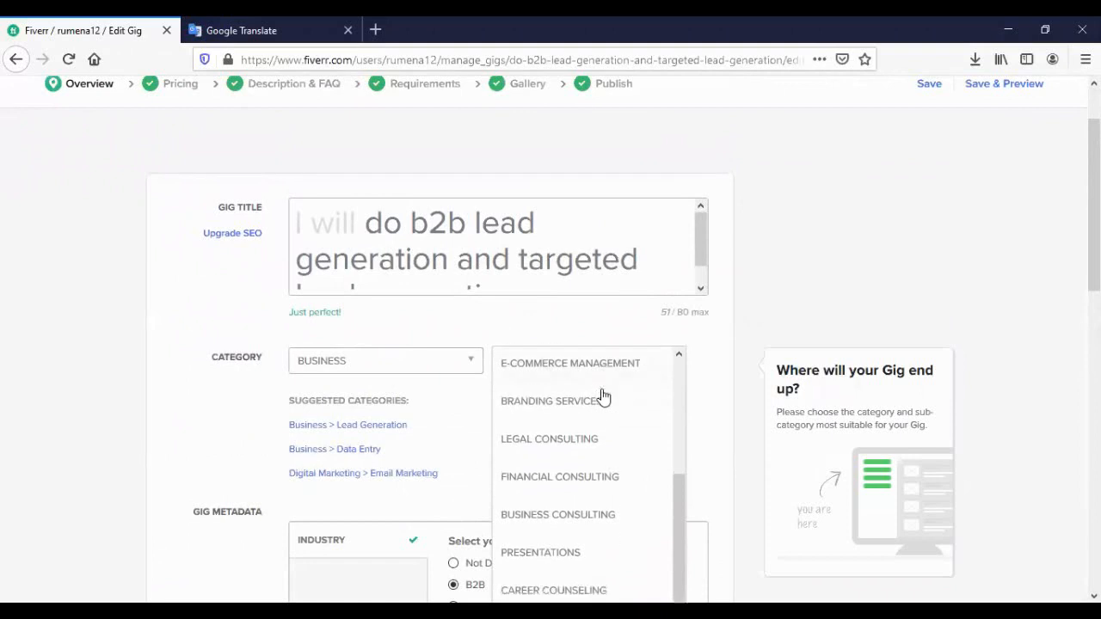
{"action": "scroll", "coordinate": [738, 381], "scroll_direction": "down", "scroll_amount": 1}
{"action": "scroll", "coordinate": [737, 381], "scroll_direction": "down", "scroll_amount": 2}
{"action": "scroll", "coordinate": [597, 426], "scroll_direction": "up", "scroll_amount": 5}
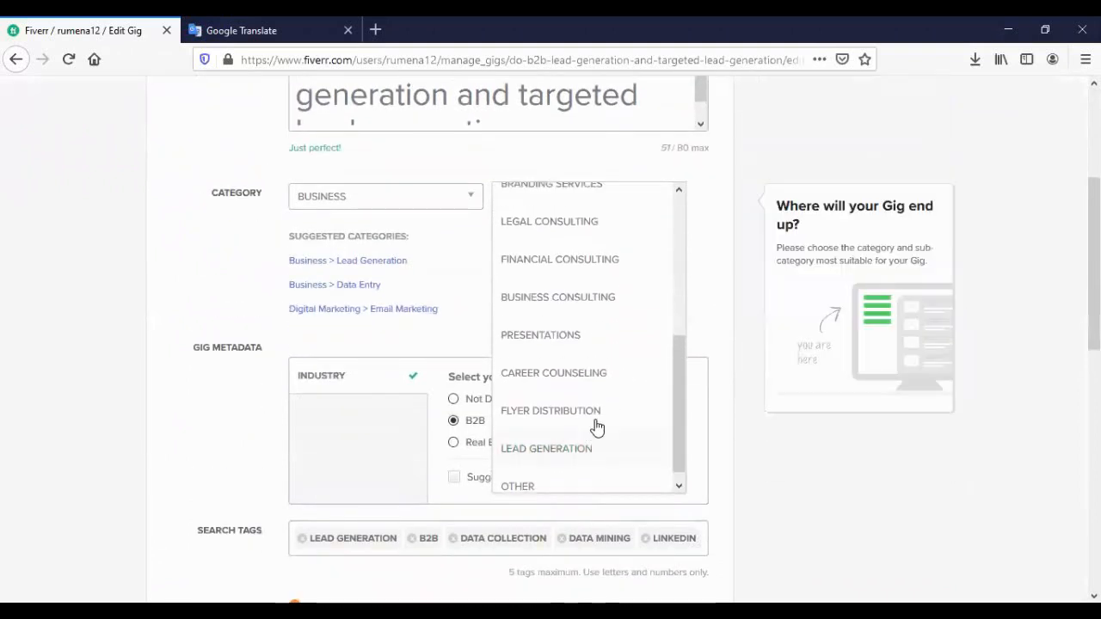
{"action": "scroll", "coordinate": [597, 427], "scroll_direction": "up", "scroll_amount": 1}
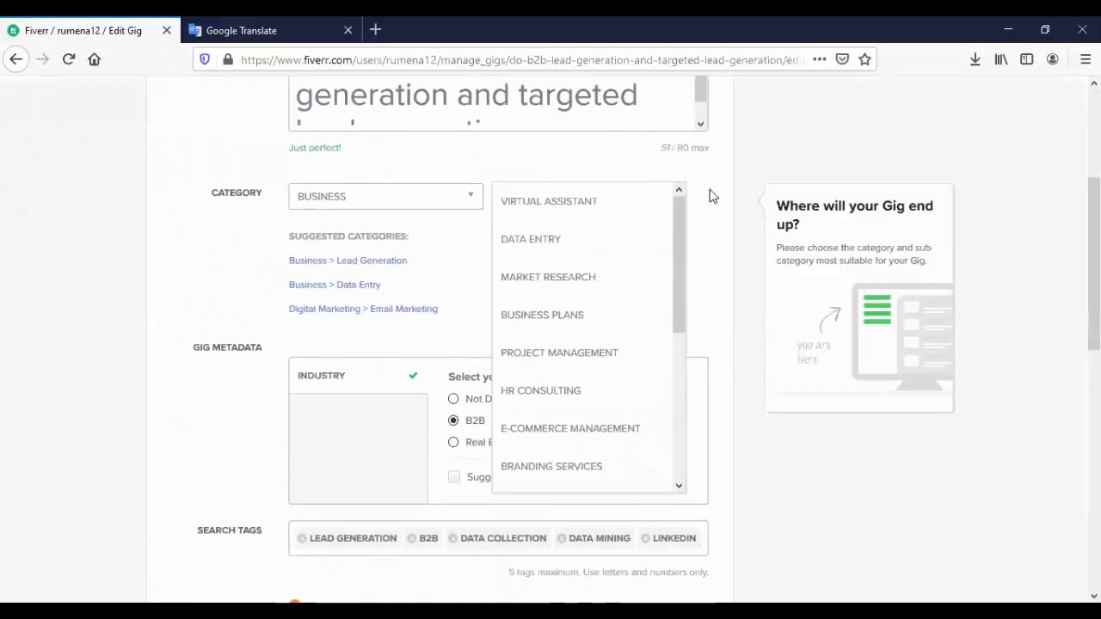
- Open the Fiverr Seller Dashboard in a new browser tab
{"action": "left_click", "coordinate": [377, 32]}
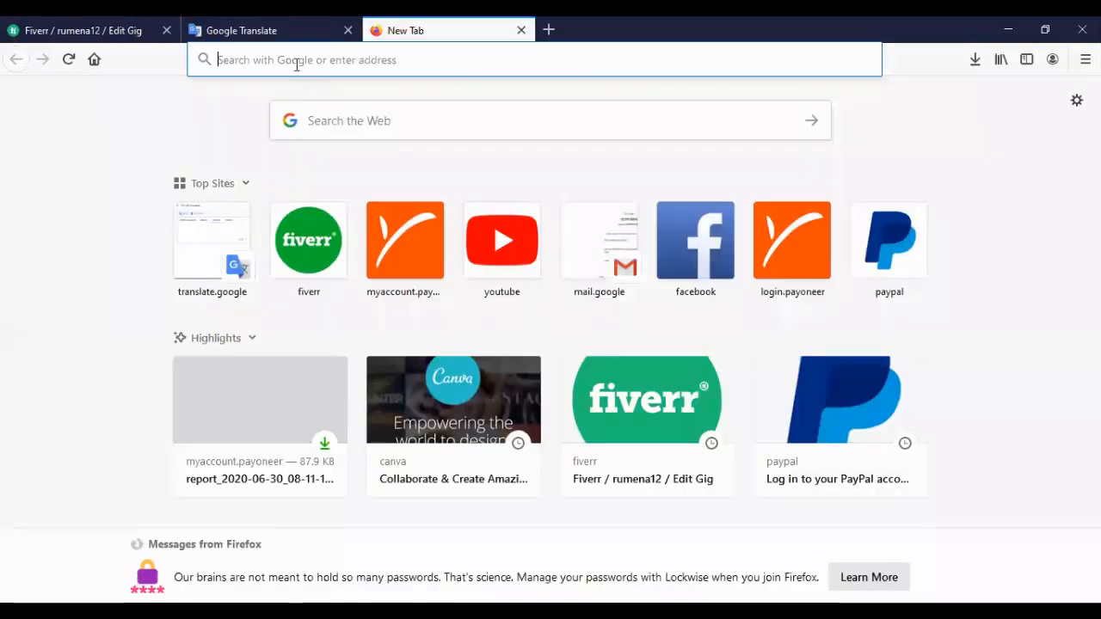
{"action": "left_click", "coordinate": [292, 59]}
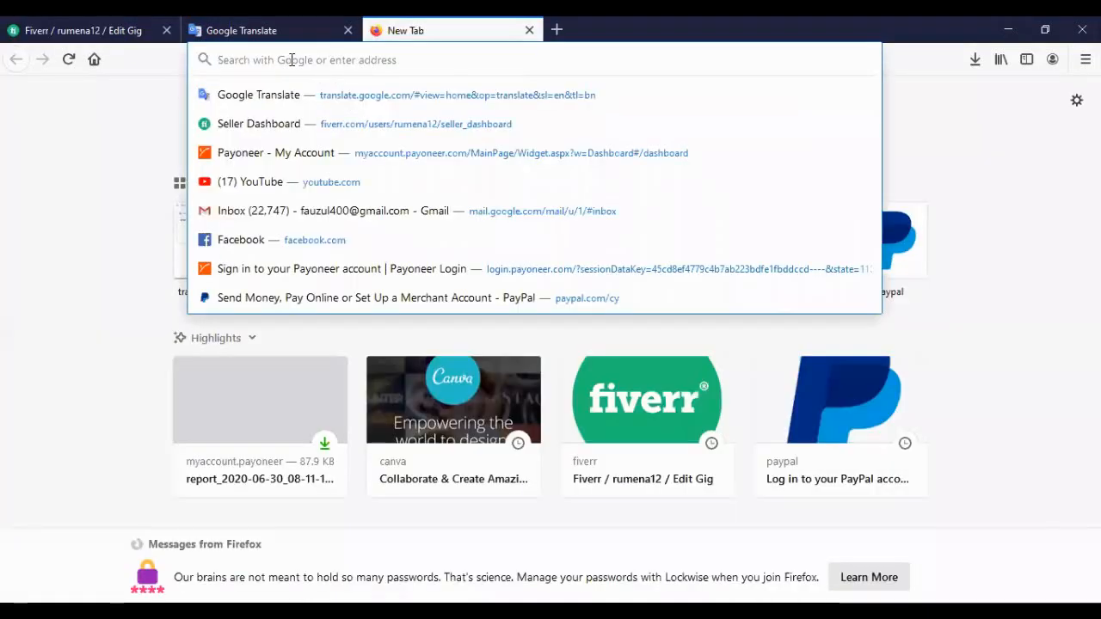
{"action": "left_click", "coordinate": [258, 124]}
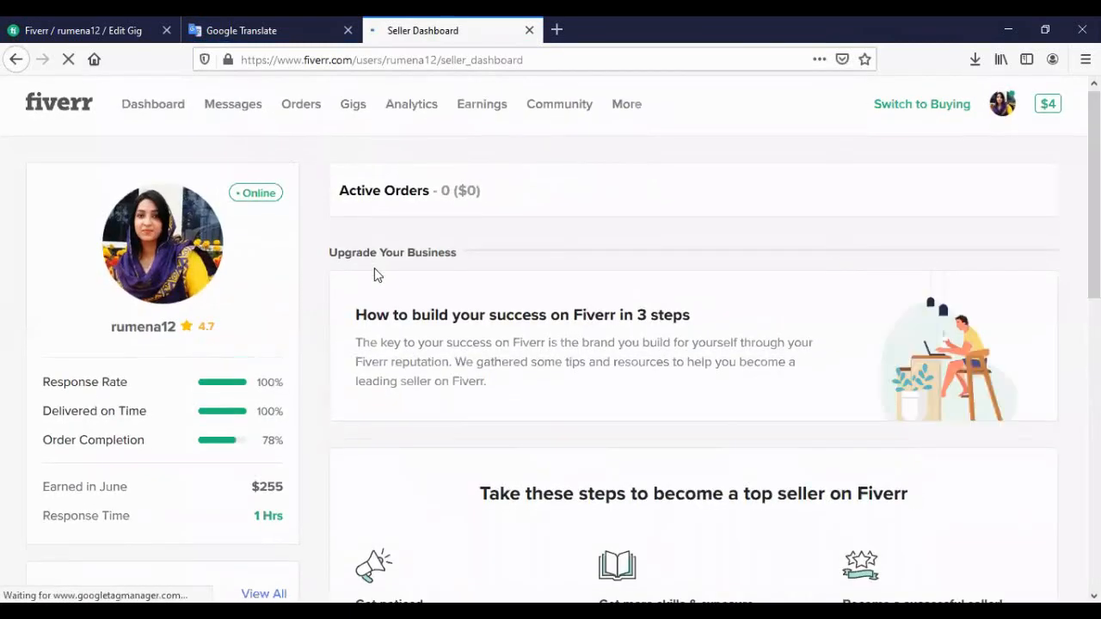
- Look through the Seller Dashboard down to its footer categories and open the Graphics & Design category page
{"action": "scroll", "coordinate": [376, 275], "scroll_direction": "down", "scroll_amount": 4}
{"action": "scroll", "coordinate": [351, 305], "scroll_direction": "down", "scroll_amount": 4}
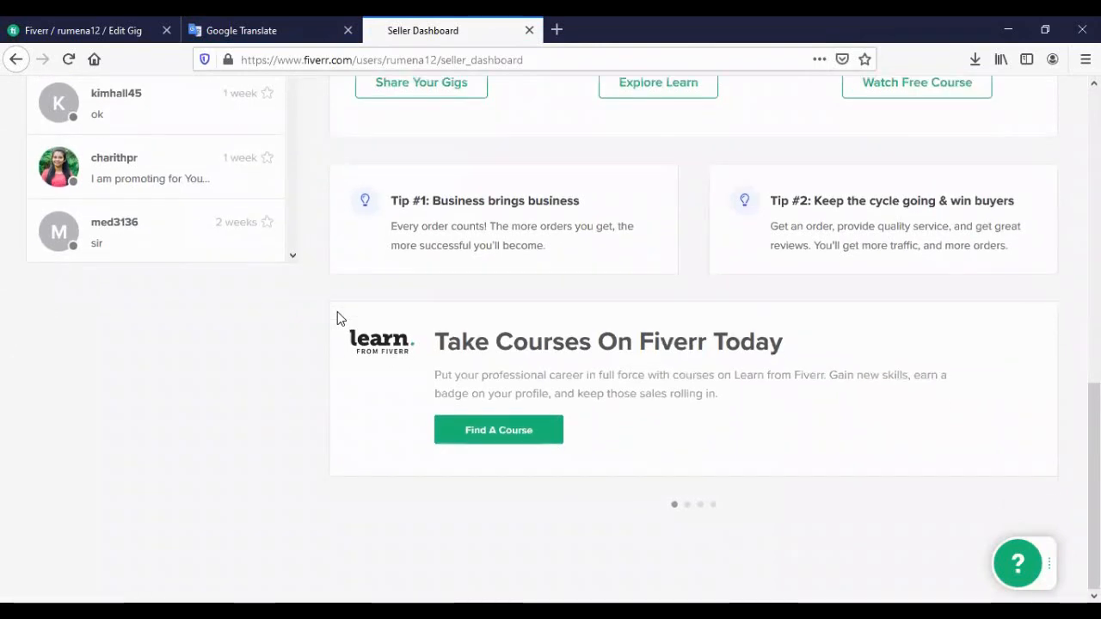
{"action": "scroll", "coordinate": [344, 281], "scroll_direction": "up", "scroll_amount": 3}
{"action": "scroll", "coordinate": [343, 281], "scroll_direction": "up", "scroll_amount": 5}
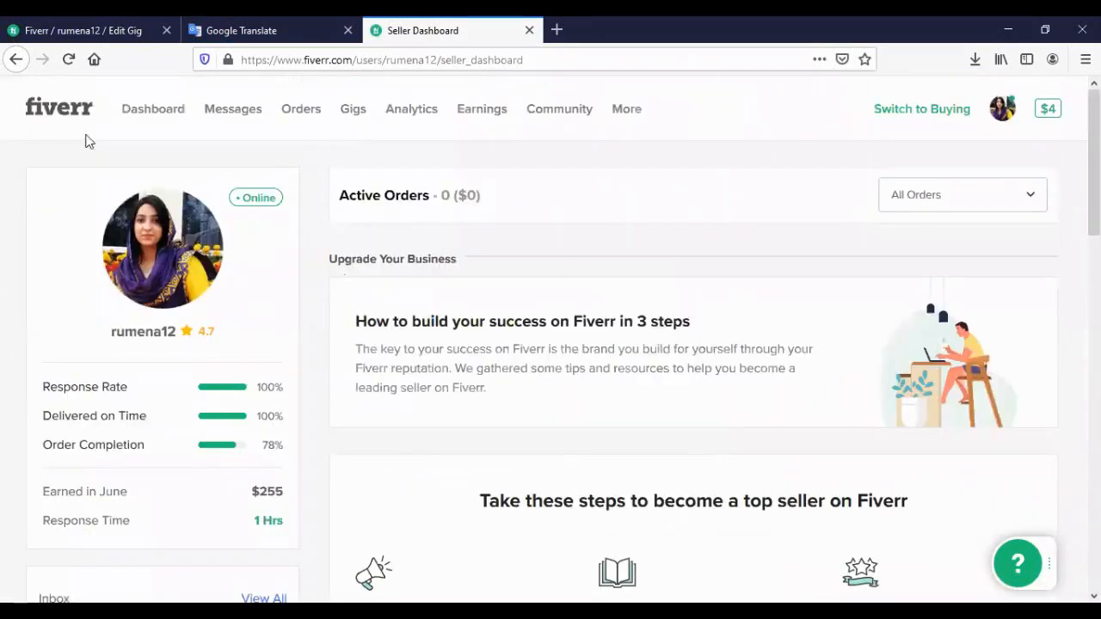
{"action": "scroll", "coordinate": [279, 265], "scroll_direction": "down", "scroll_amount": 5}
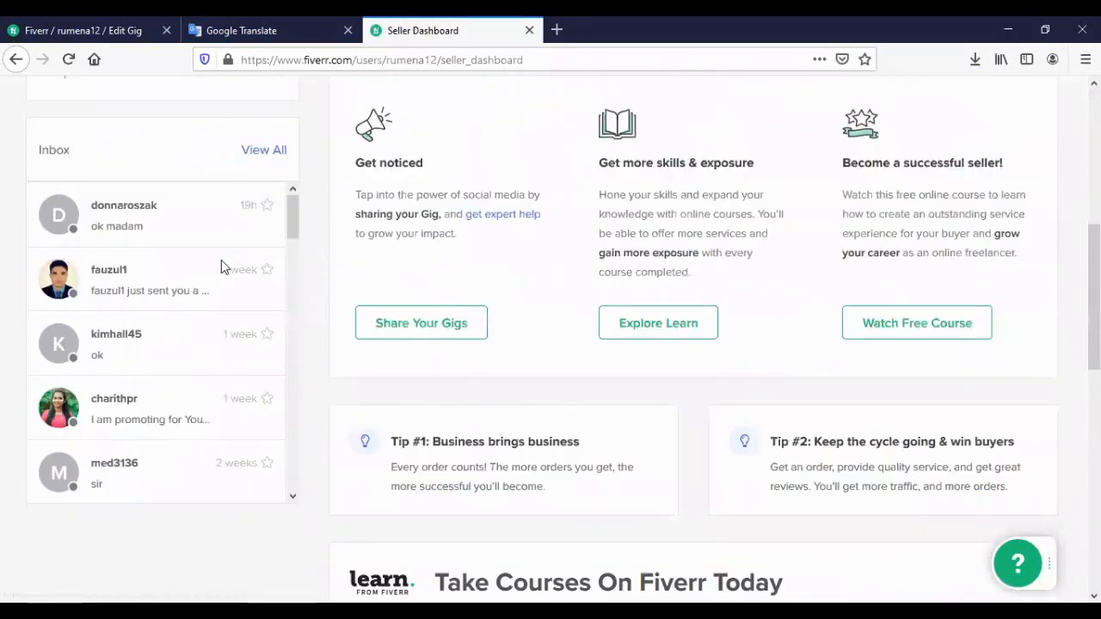
{"action": "scroll", "coordinate": [221, 259], "scroll_direction": "down", "scroll_amount": 10}
{"action": "left_click", "coordinate": [92, 215]}
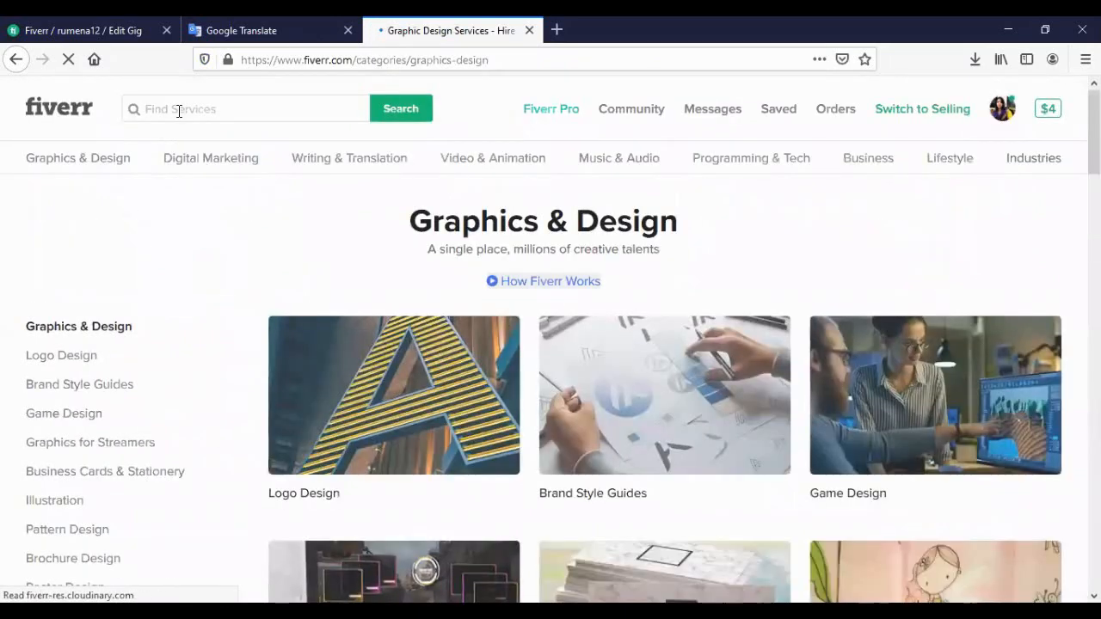
- Search Fiverr services for "lead generation"
{"action": "left_click", "coordinate": [185, 108]}
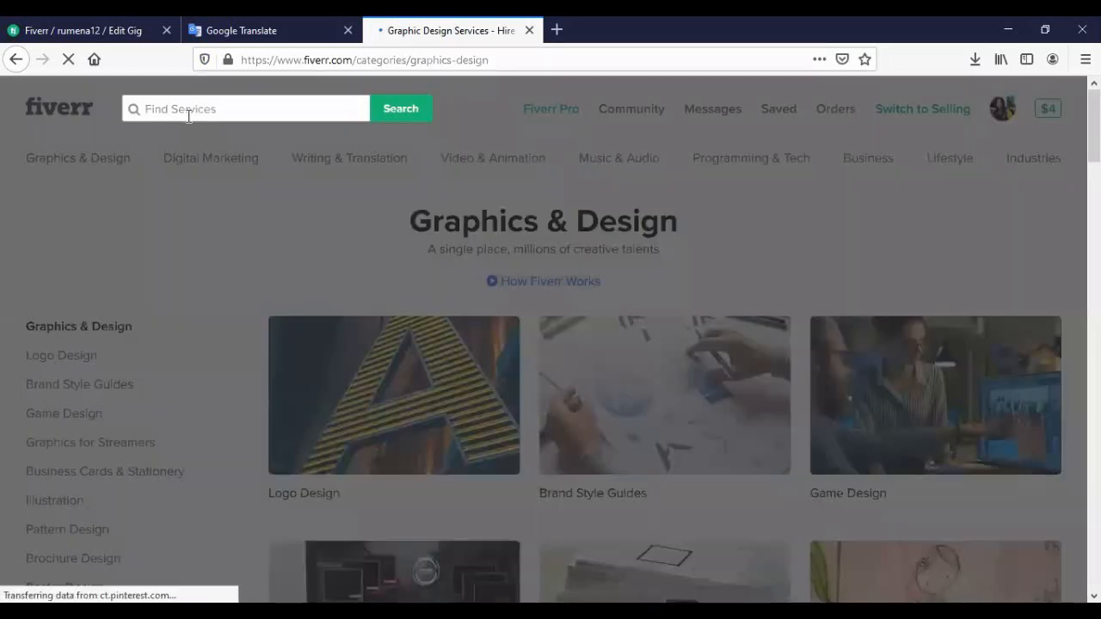
{"action": "type", "text": "lead"}
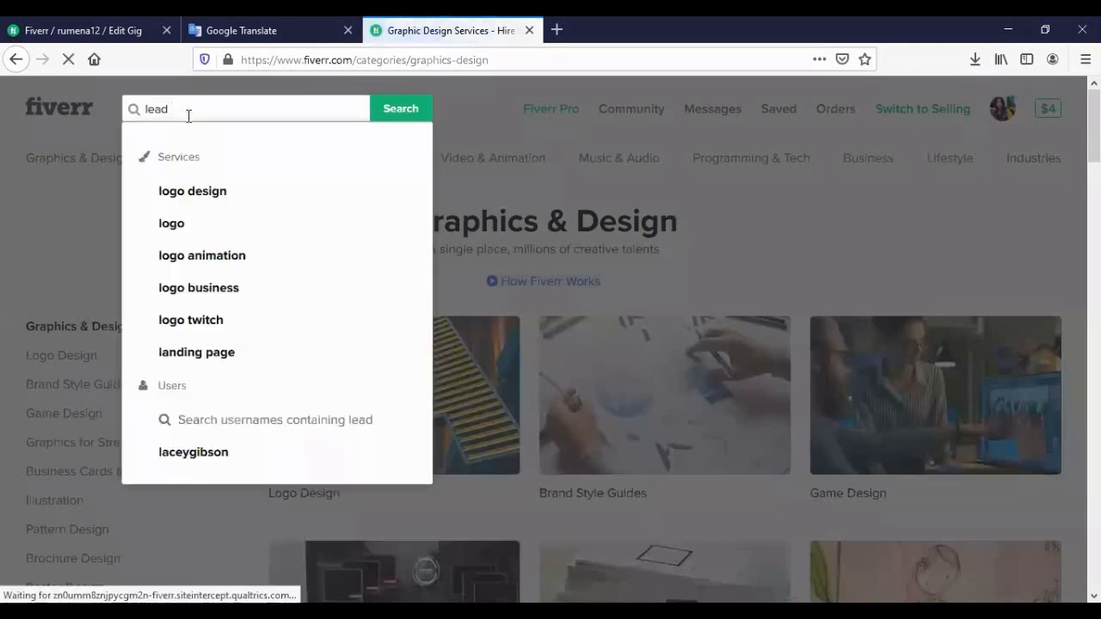
{"action": "type", "text": " gen"}
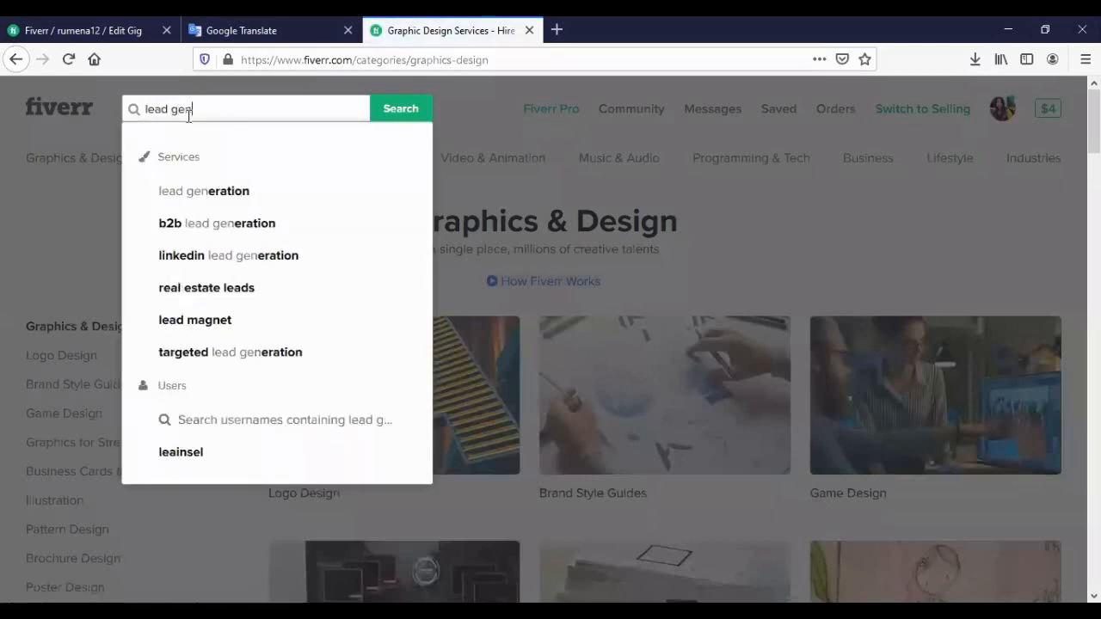
{"action": "type", "text": "eration"}
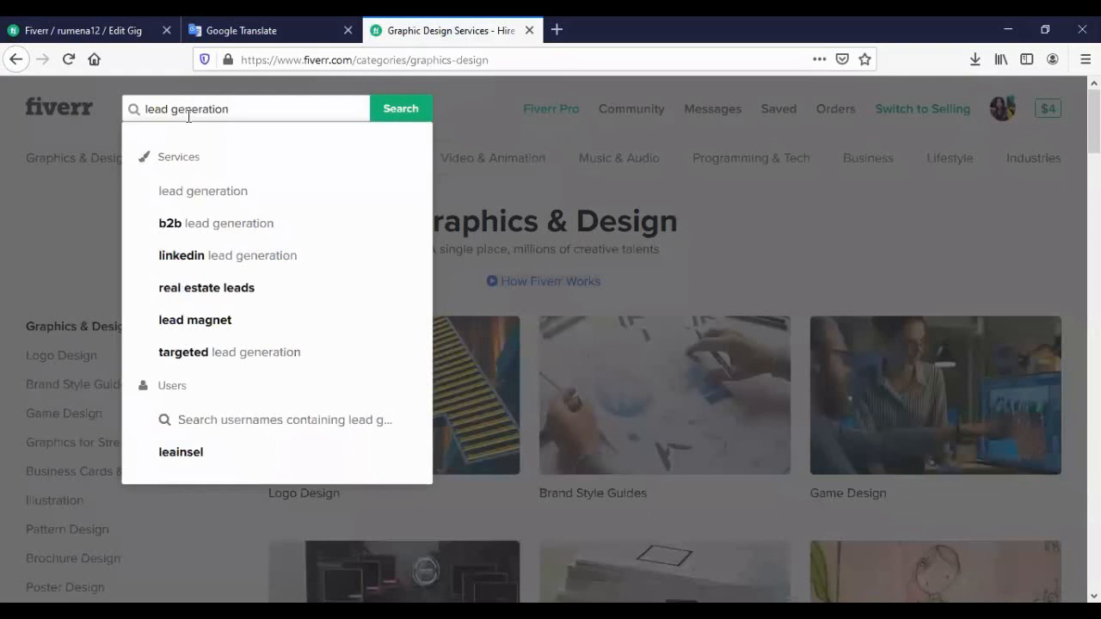
{"action": "key", "text": "Return"}
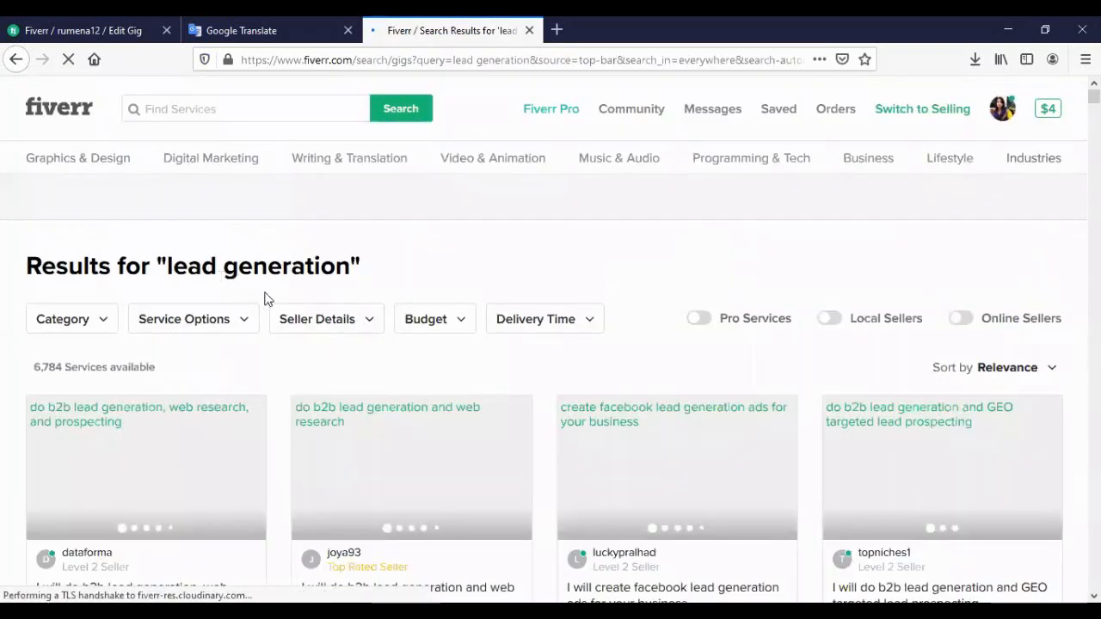
- Check the category of the first result, the b2b lead generation, web research and prospecting gig, and close its page
{"action": "scroll", "coordinate": [341, 438], "scroll_direction": "down", "scroll_amount": 2}
{"action": "scroll", "coordinate": [177, 409], "scroll_direction": "down", "scroll_amount": 1}
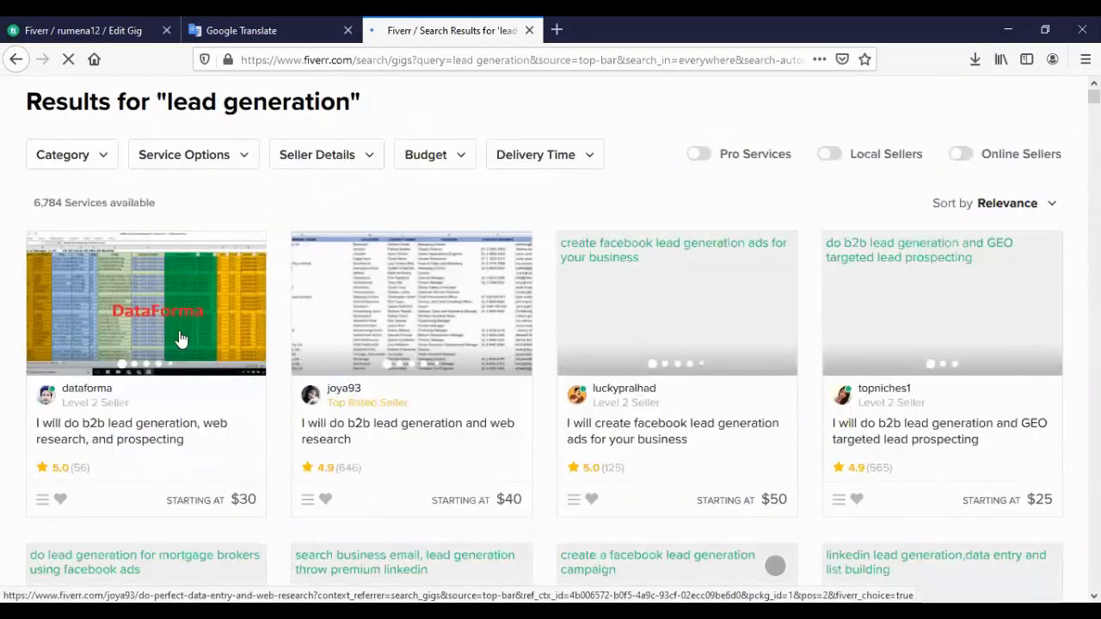
{"action": "left_click", "coordinate": [180, 335]}
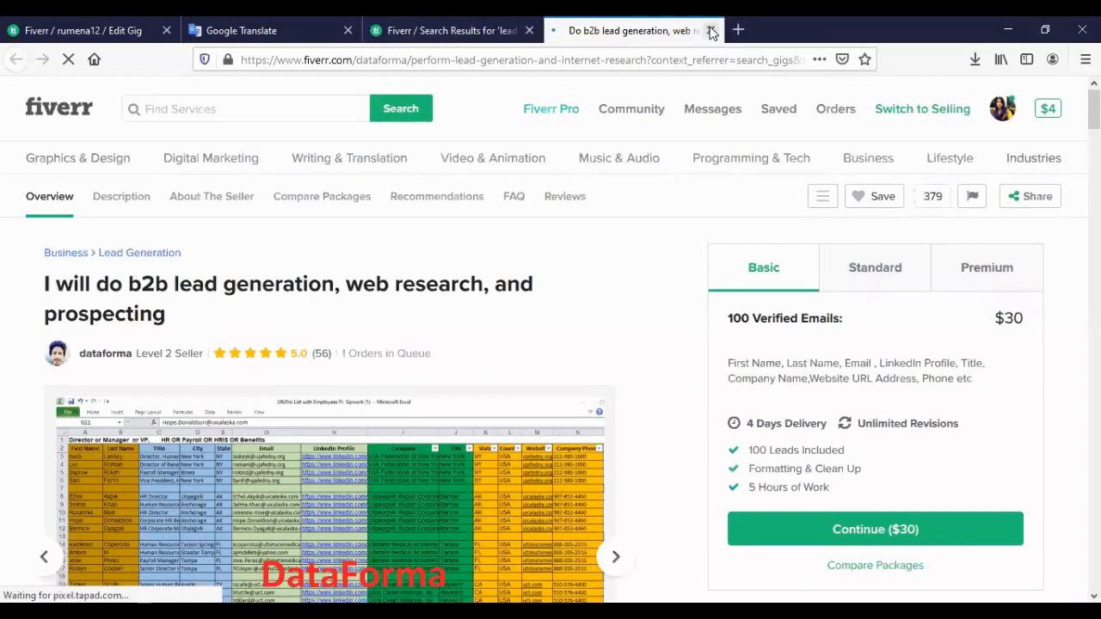
{"action": "left_click", "coordinate": [711, 32]}
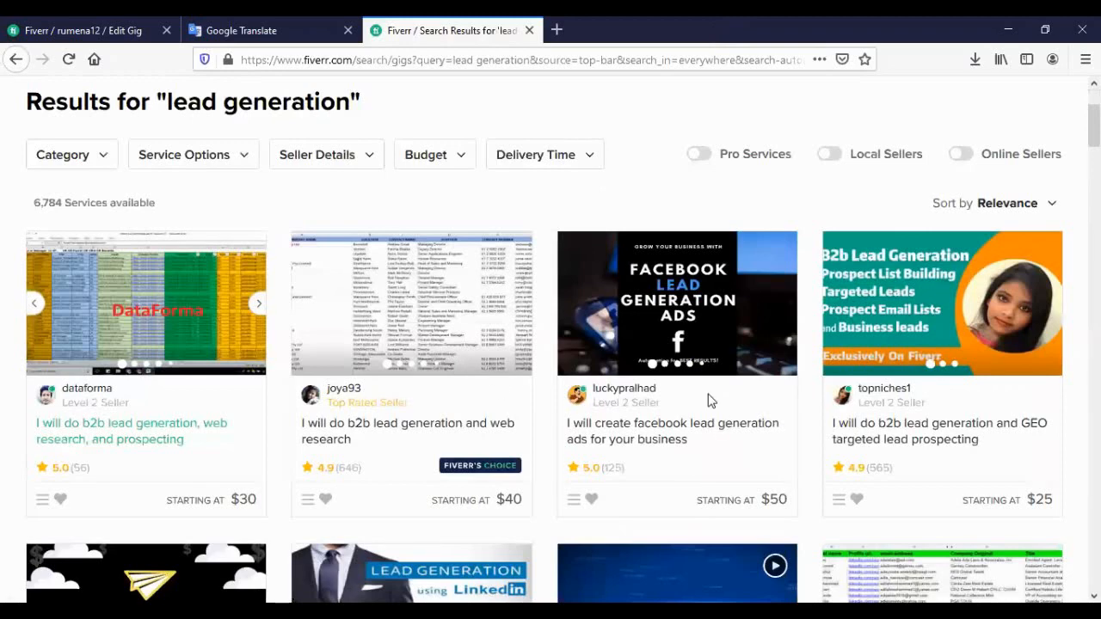
- Check the categories of the Facebook lead generation ads gig and the GEO targeted lead prospecting gig, closing each page
{"action": "left_click", "coordinate": [695, 350]}
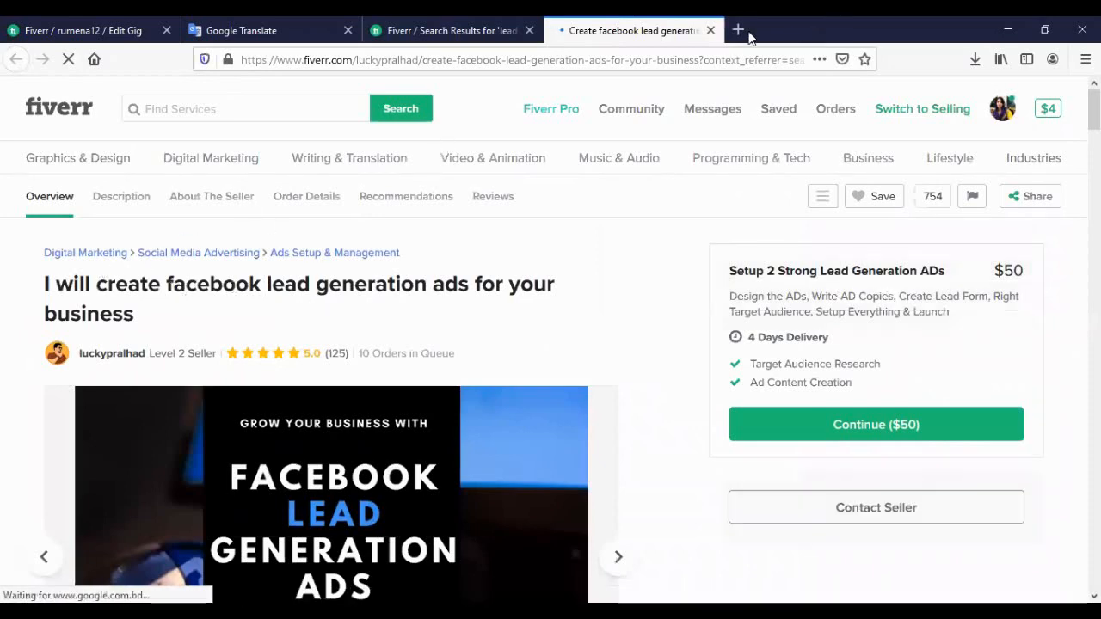
{"action": "left_click", "coordinate": [711, 31]}
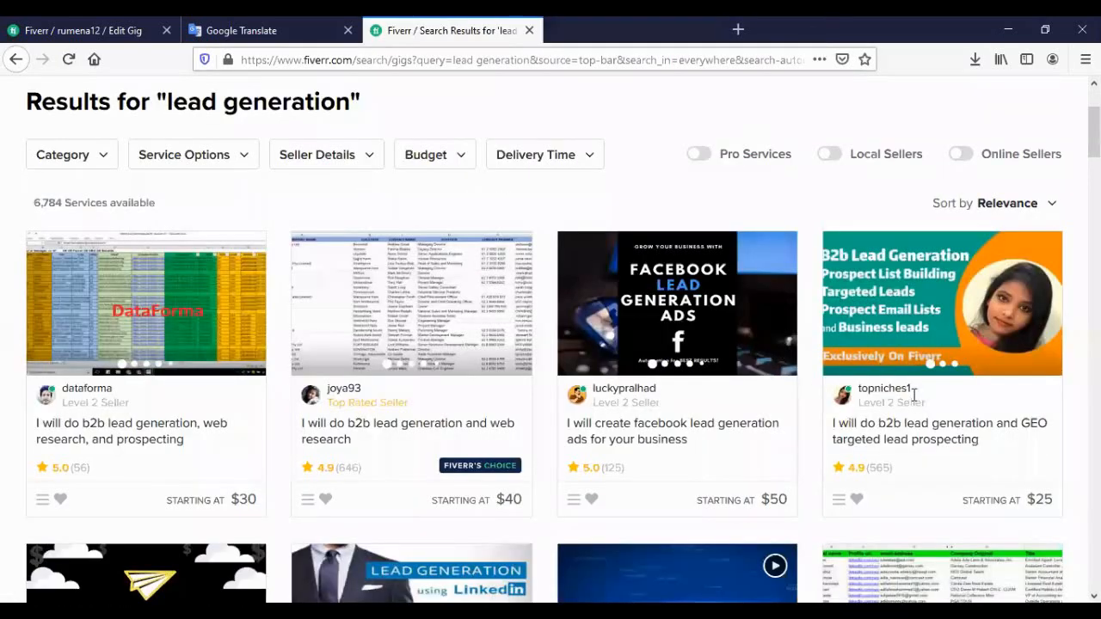
{"action": "left_click", "coordinate": [950, 337]}
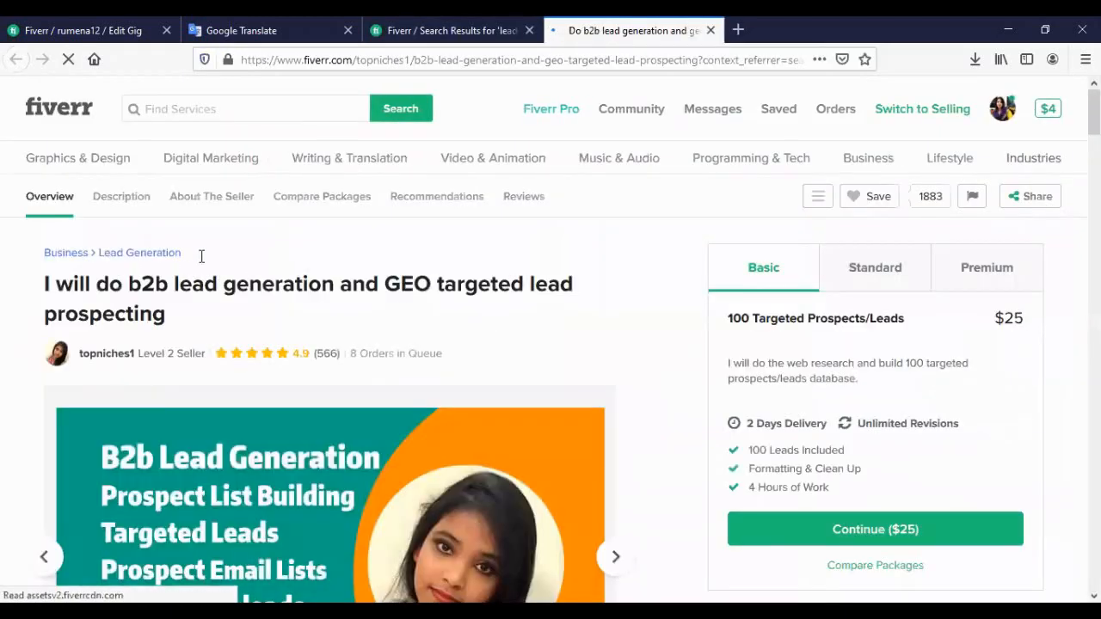
{"action": "left_click", "coordinate": [719, 31]}
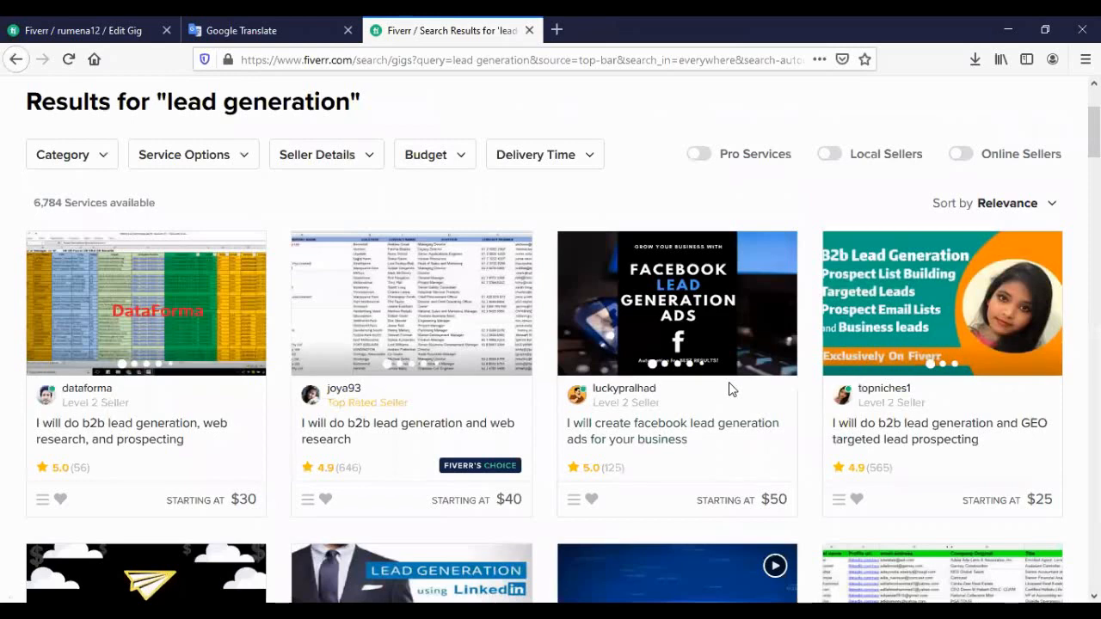
- Check the categories of the mortgage broker lead generation gig and the LinkedIn data entry and list building gig, closing each page
{"action": "scroll", "coordinate": [92, 393], "scroll_direction": "down", "scroll_amount": 3}
{"action": "left_click", "coordinate": [92, 393]}
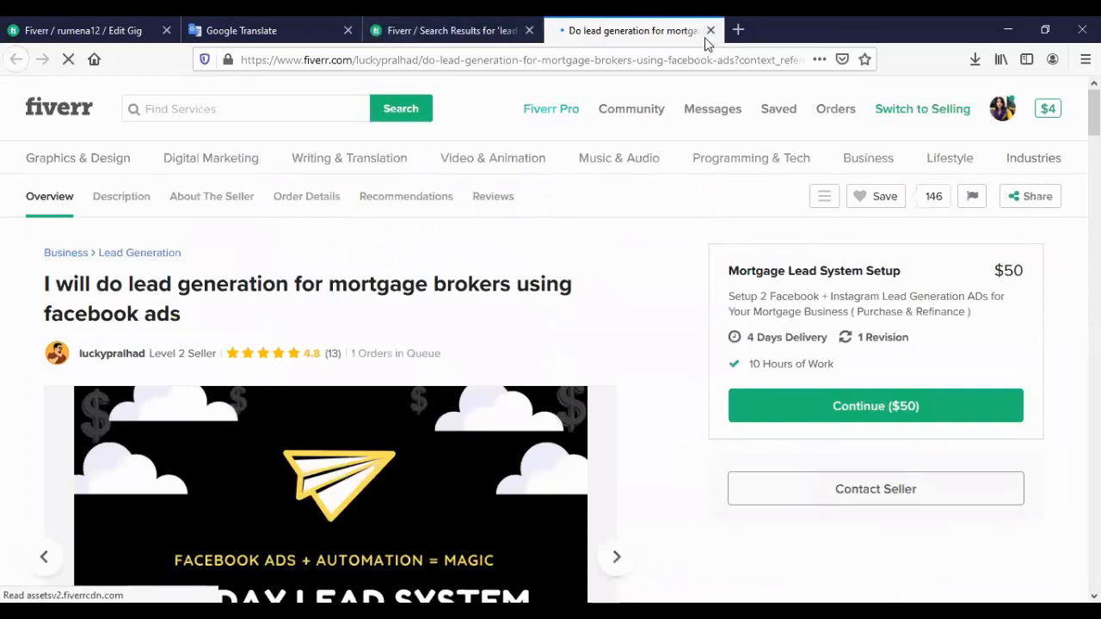
{"action": "key", "text": "ctrl+w"}
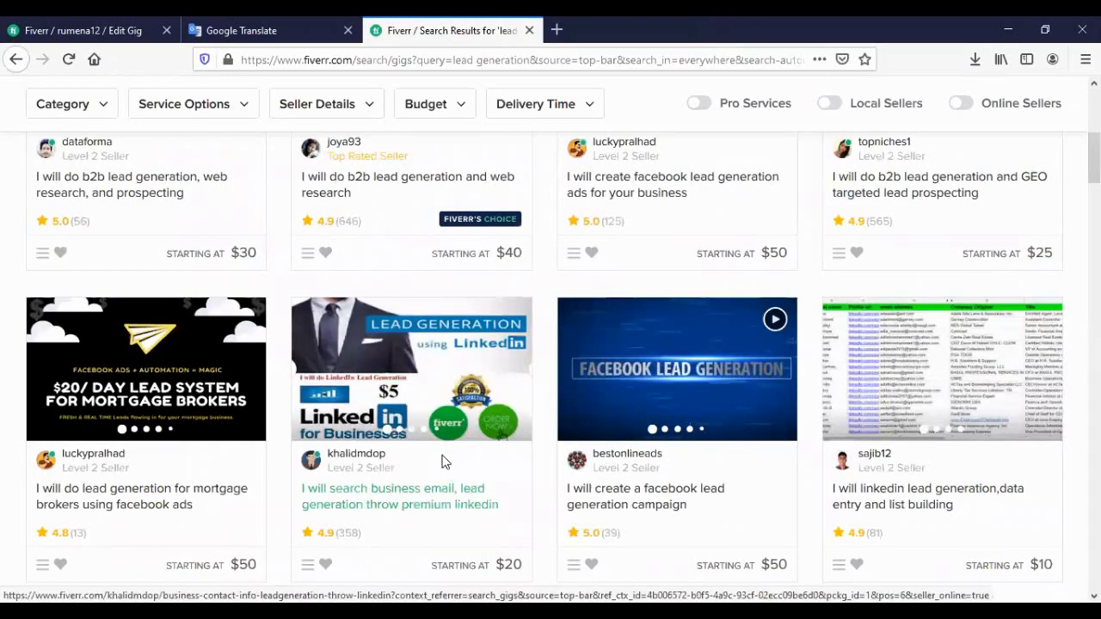
{"action": "scroll", "coordinate": [832, 428], "scroll_direction": "down", "scroll_amount": 2}
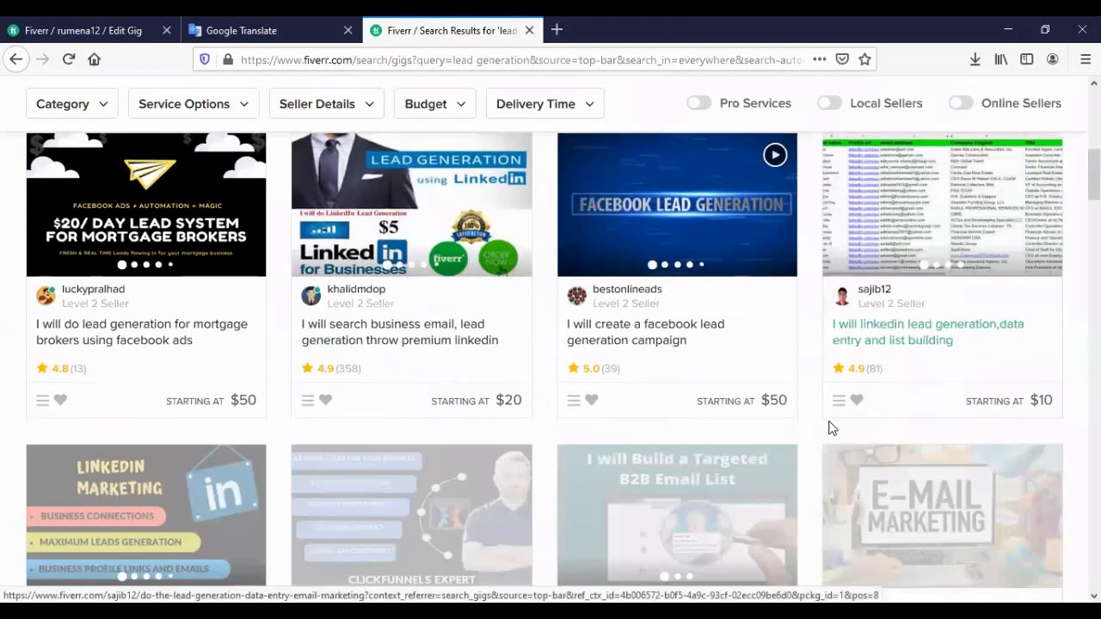
{"action": "left_click", "coordinate": [900, 219]}
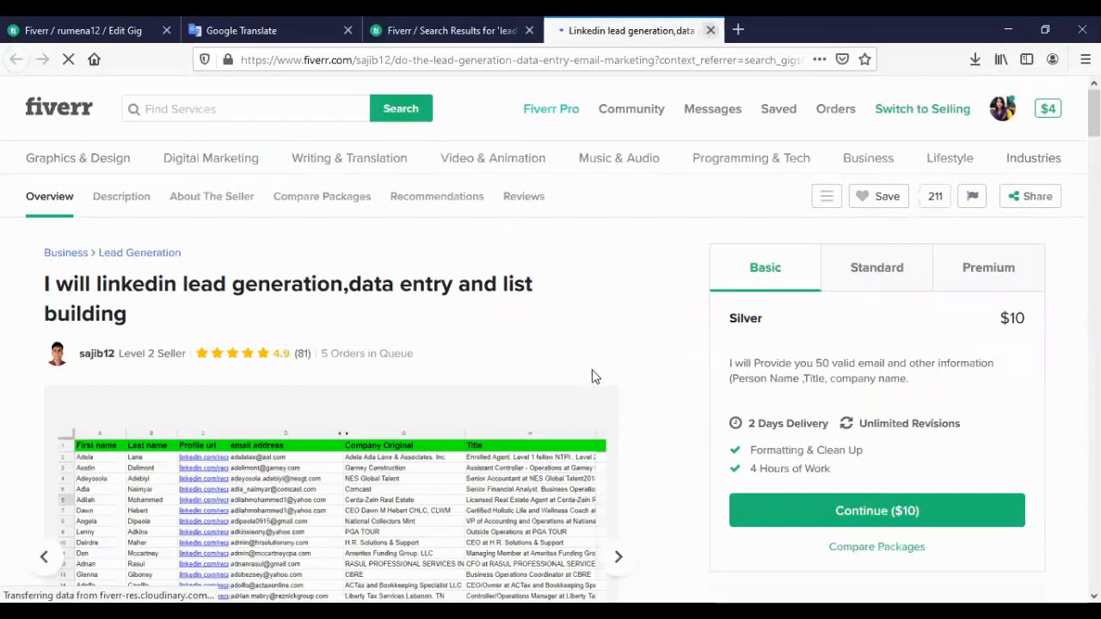
{"action": "key", "text": "ctrl+w"}
- Check the category of the b2b prospect cold email list gig in the third results row and close its page
{"action": "scroll", "coordinate": [592, 360], "scroll_direction": "down", "scroll_amount": 2}
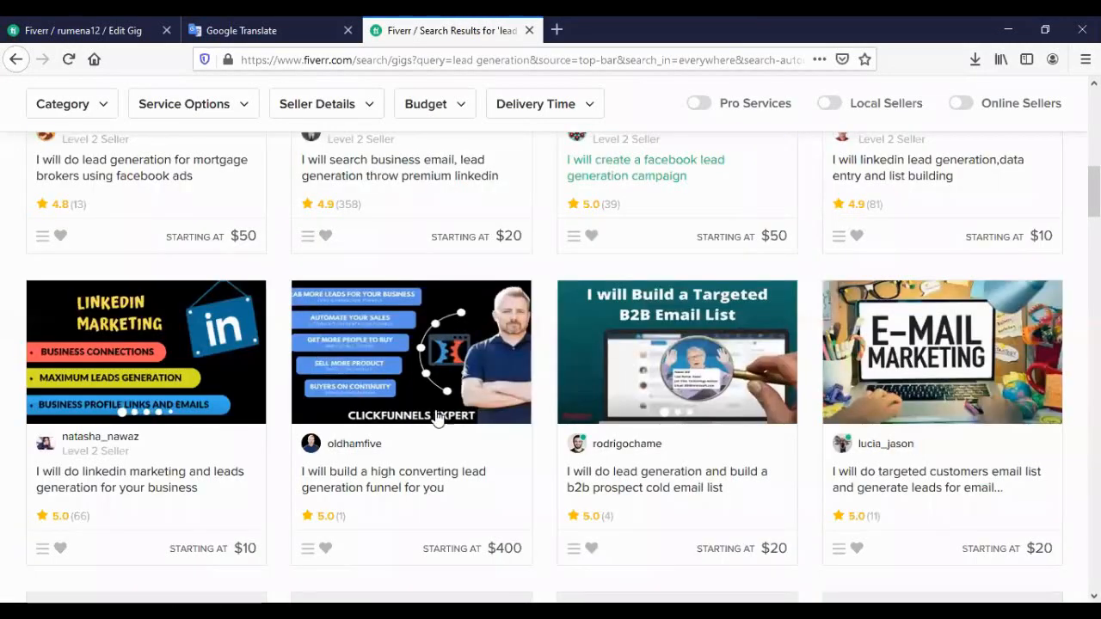
{"action": "scroll", "coordinate": [673, 317], "scroll_direction": "down", "scroll_amount": 1}
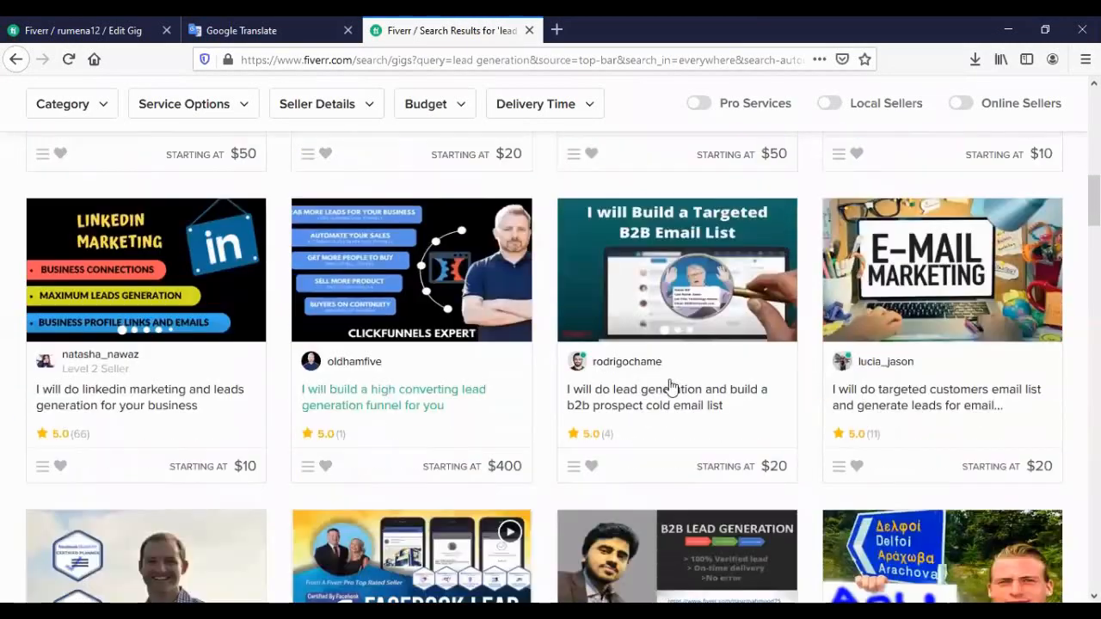
{"action": "left_click", "coordinate": [674, 314]}
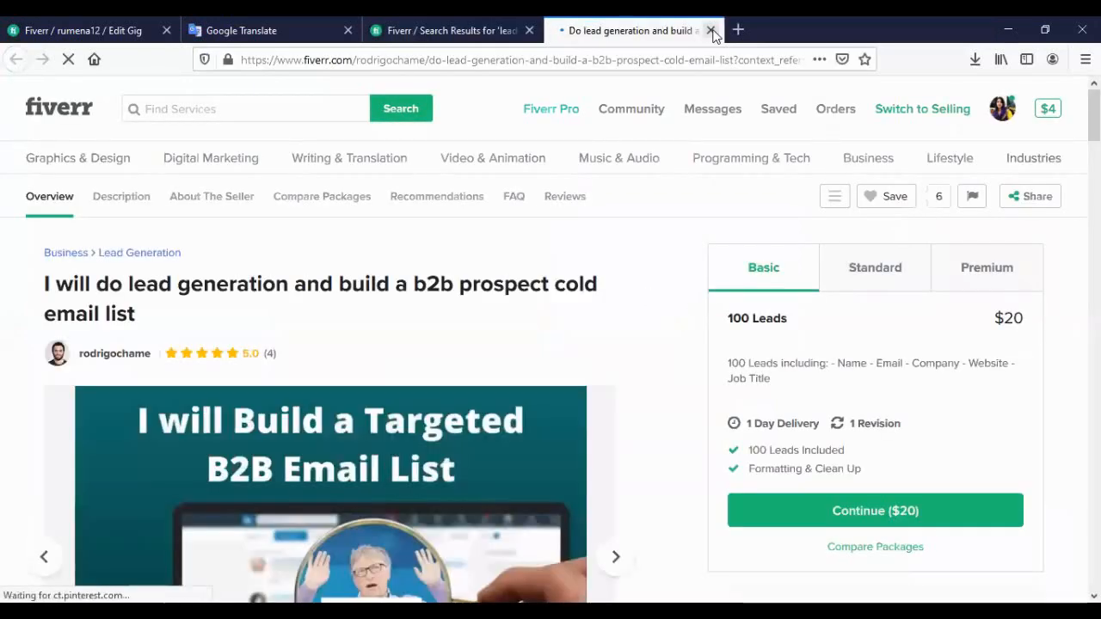
{"action": "key", "text": "ctrl+w"}
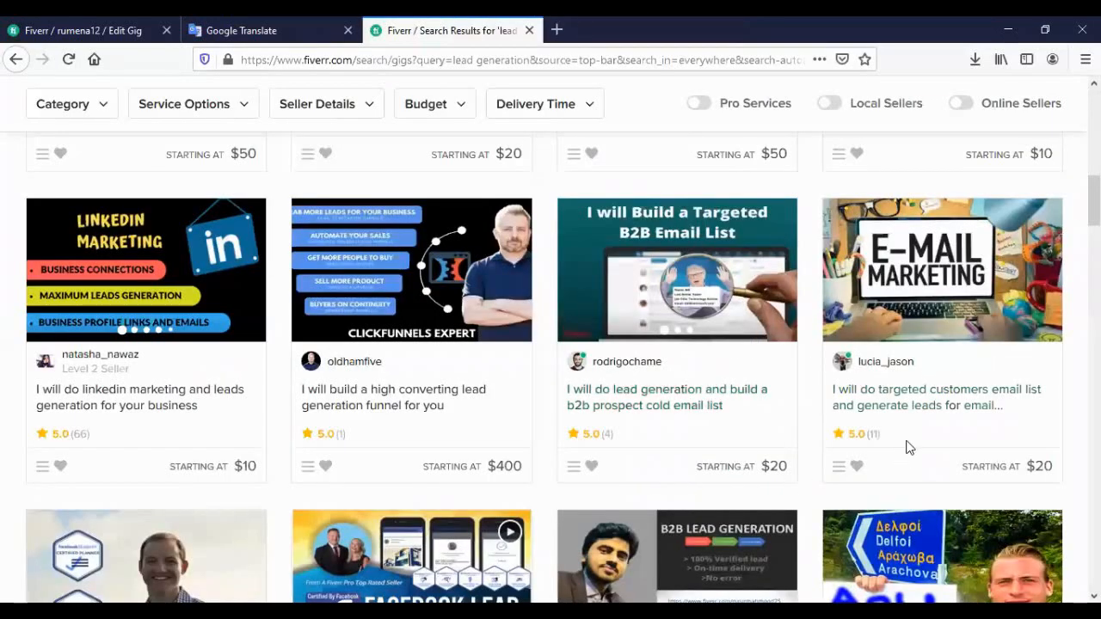
- Open the targeted customers email list gig, highlight its category path, and return to the search results with its page kept open
{"action": "left_click", "coordinate": [910, 290]}
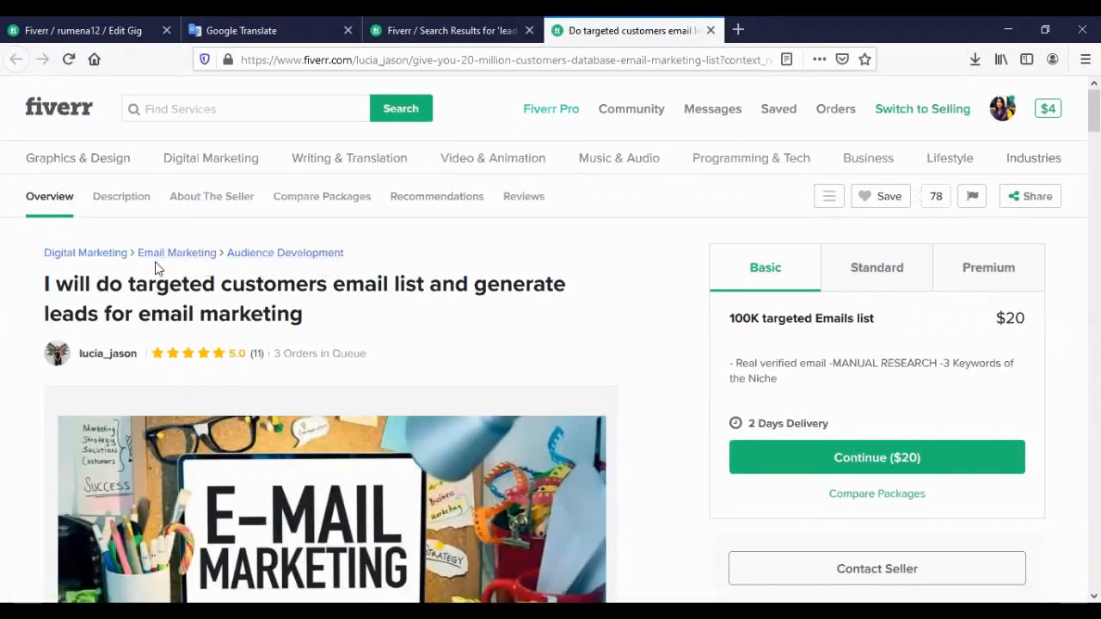
{"action": "left_click_drag", "start_coordinate": [374, 262], "coordinate": [92, 243]}
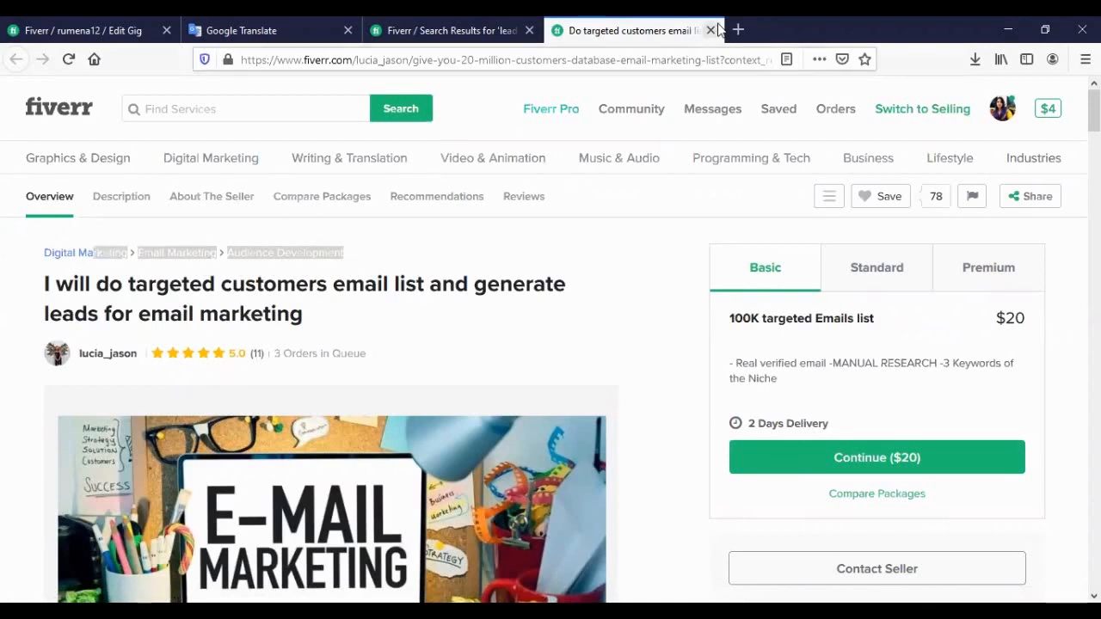
{"action": "left_click", "coordinate": [452, 30]}
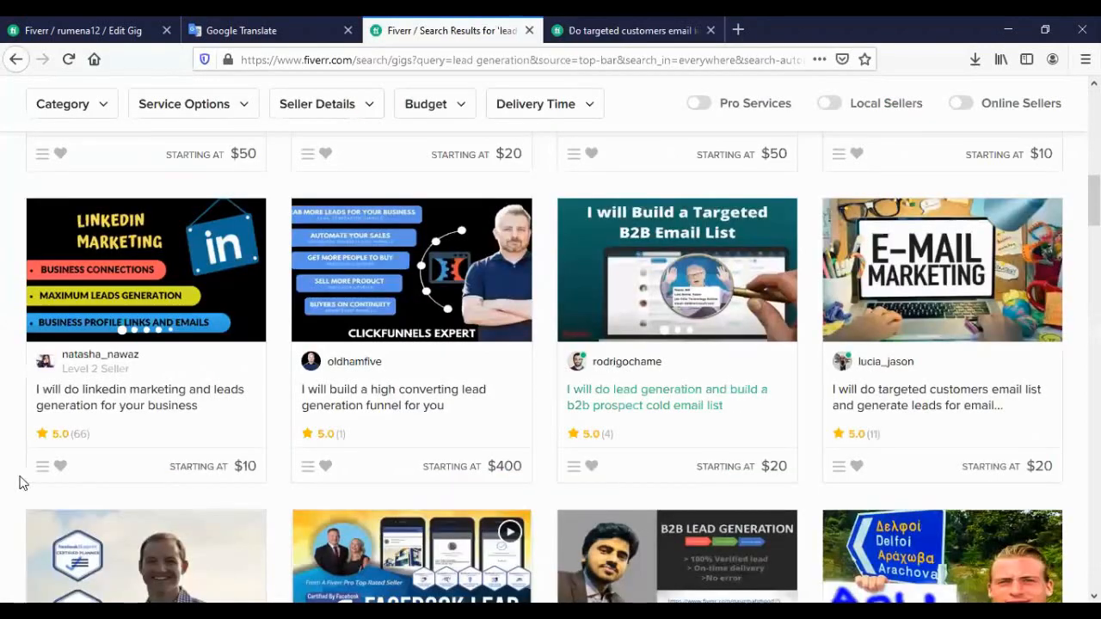
- Check the category of the b2b lead generation and contact list building gig and close its page
{"action": "scroll", "coordinate": [422, 439], "scroll_direction": "down", "scroll_amount": 5}
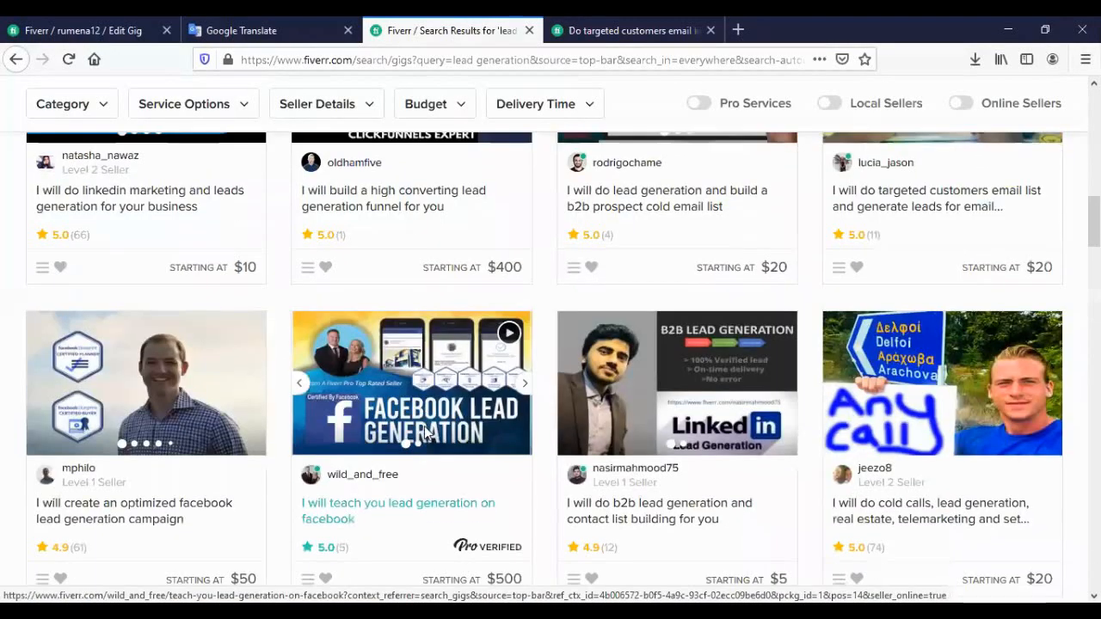
{"action": "scroll", "coordinate": [654, 405], "scroll_direction": "down", "scroll_amount": 1}
{"action": "left_click", "coordinate": [661, 392]}
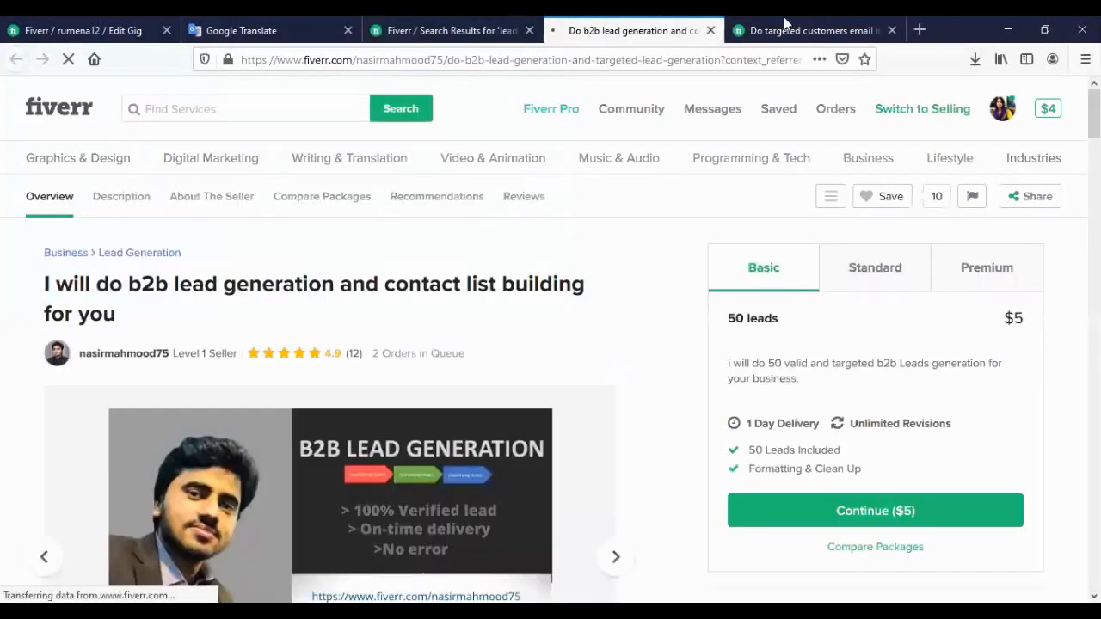
{"action": "key", "text": "ctrl+w"}
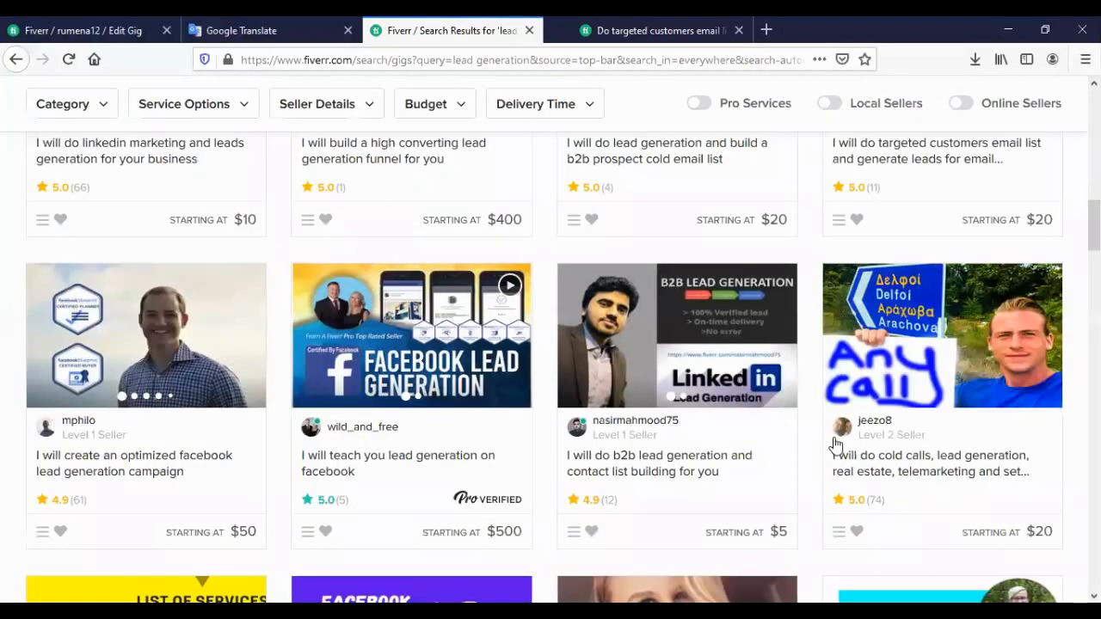
- Browse further down the lead generation results and open the LinkedIn Sales Navigator gig to check its category
{"action": "scroll", "coordinate": [831, 448], "scroll_direction": "down", "scroll_amount": 3}
{"action": "scroll", "coordinate": [663, 424], "scroll_direction": "down", "scroll_amount": 3}
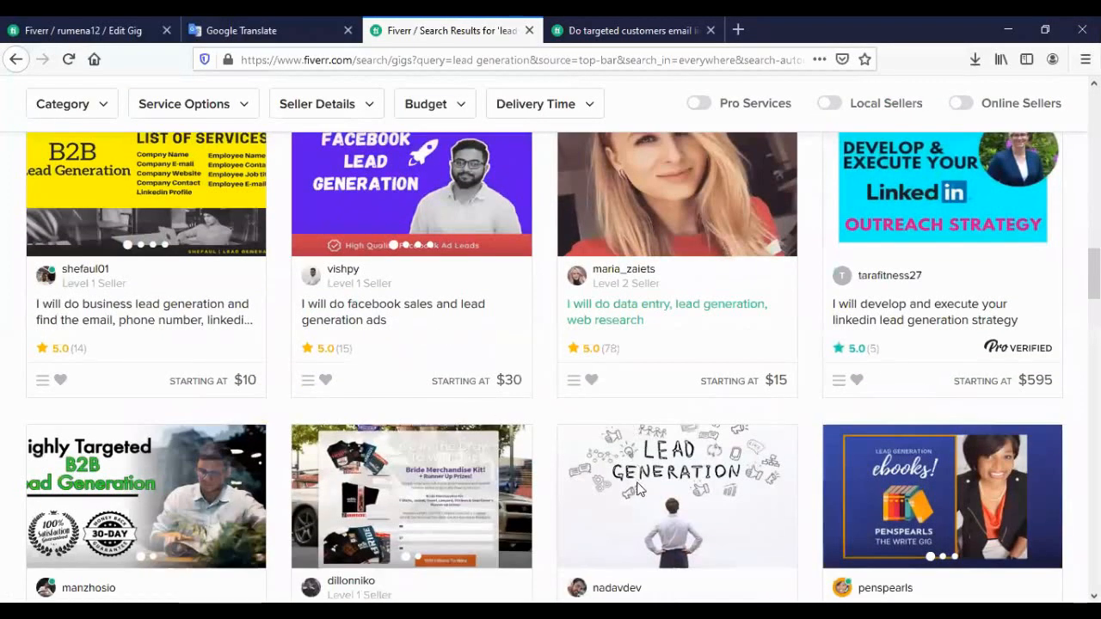
{"action": "scroll", "coordinate": [665, 426], "scroll_direction": "down", "scroll_amount": 3}
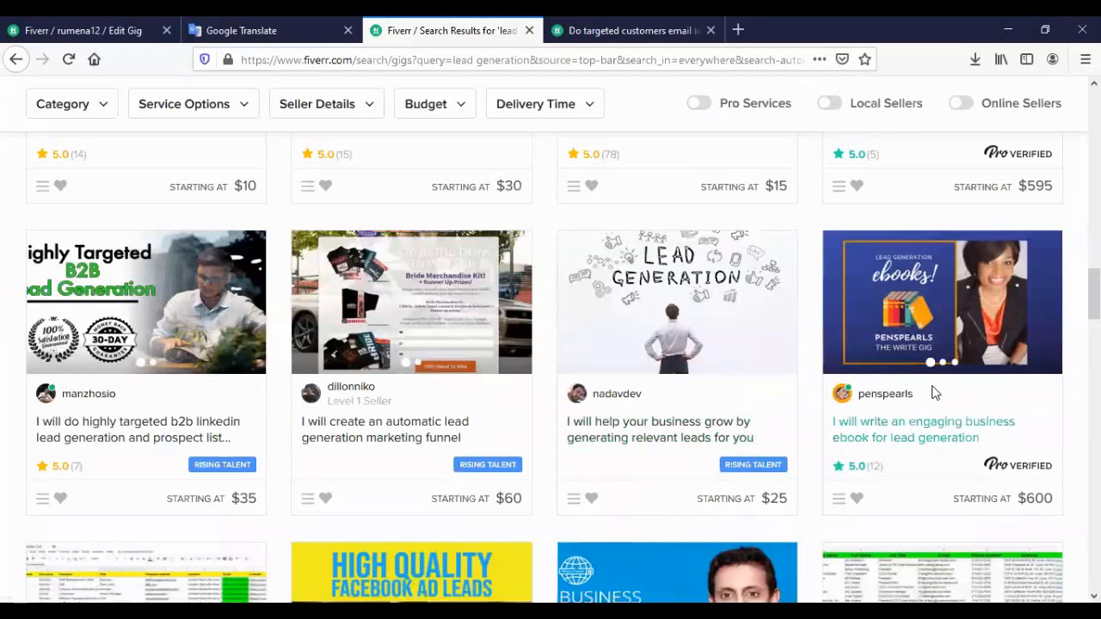
{"action": "scroll", "coordinate": [324, 488], "scroll_direction": "down", "scroll_amount": 3}
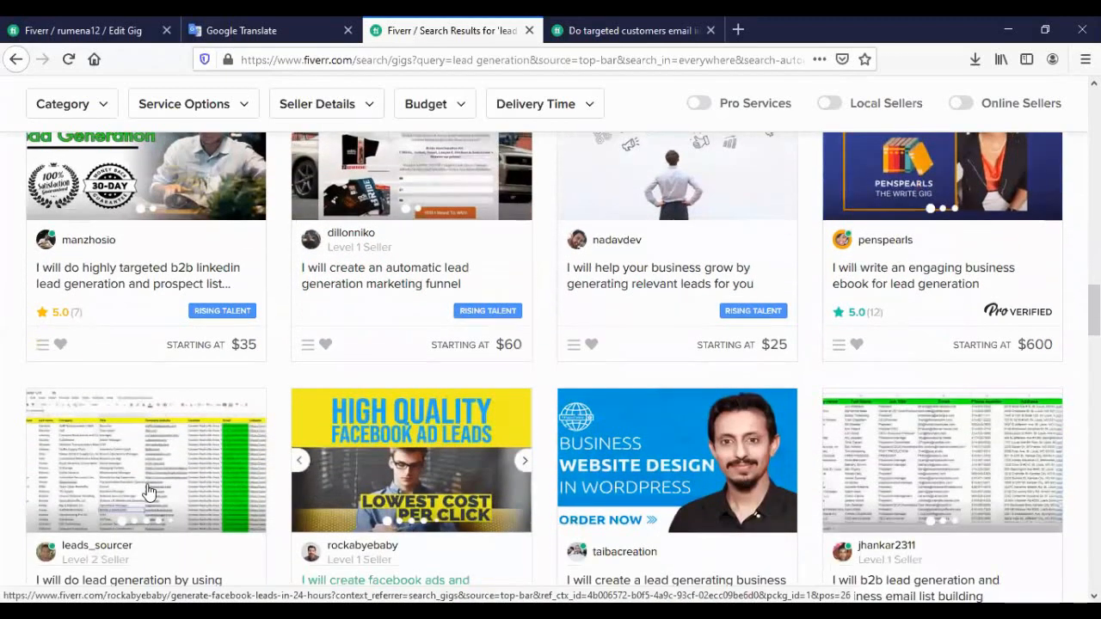
{"action": "scroll", "coordinate": [148, 491], "scroll_direction": "down", "scroll_amount": 1}
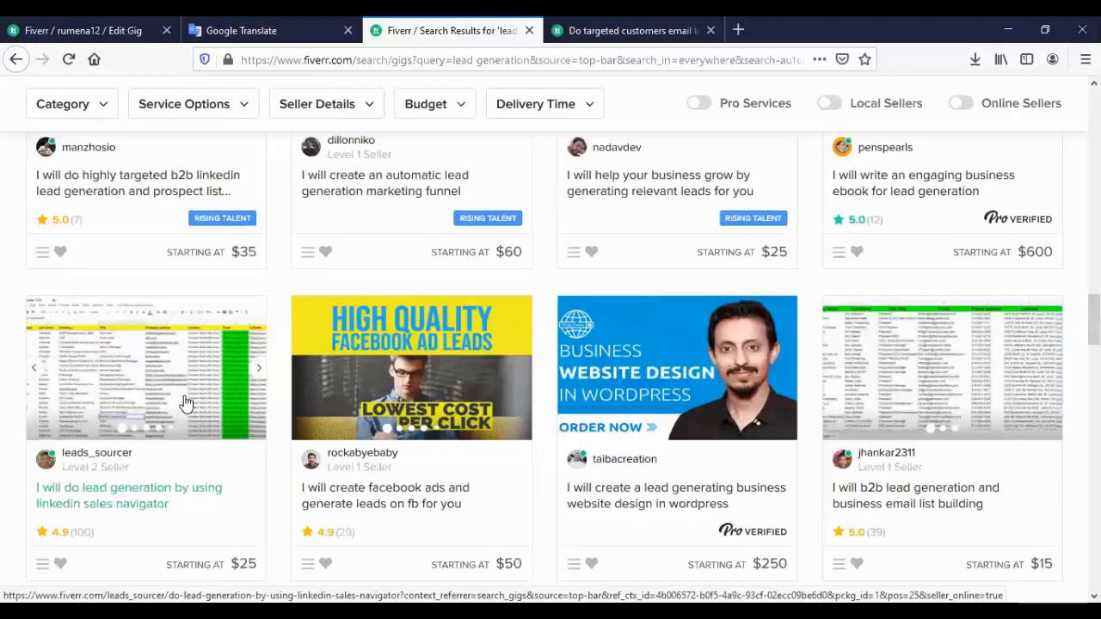
{"action": "left_click", "coordinate": [184, 399]}
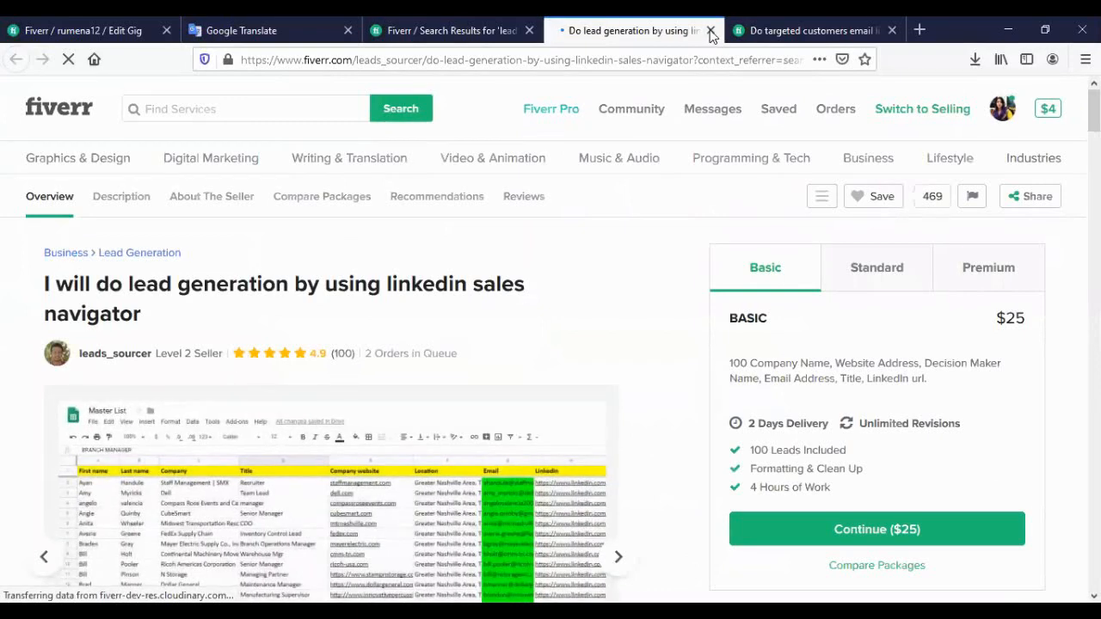
- Close the LinkedIn Sales Navigator gig, then check the category of the b2b lead generation database for targeted title person gig and close it
{"action": "key", "text": "ctrl+w"}
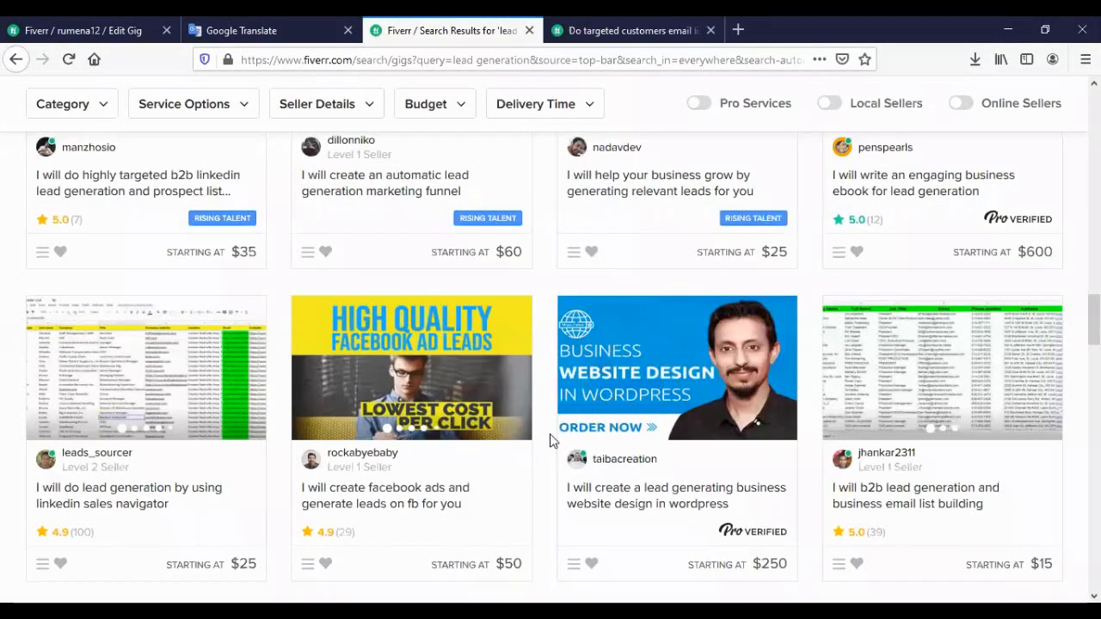
{"action": "scroll", "coordinate": [677, 217], "scroll_direction": "down", "scroll_amount": 5}
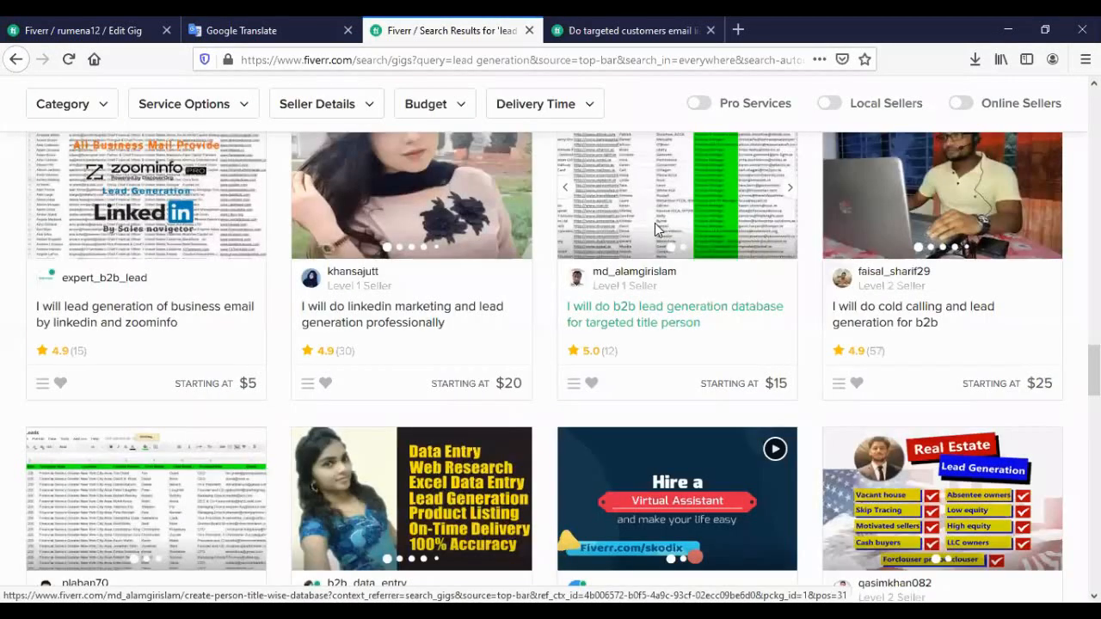
{"action": "left_click", "coordinate": [676, 220]}
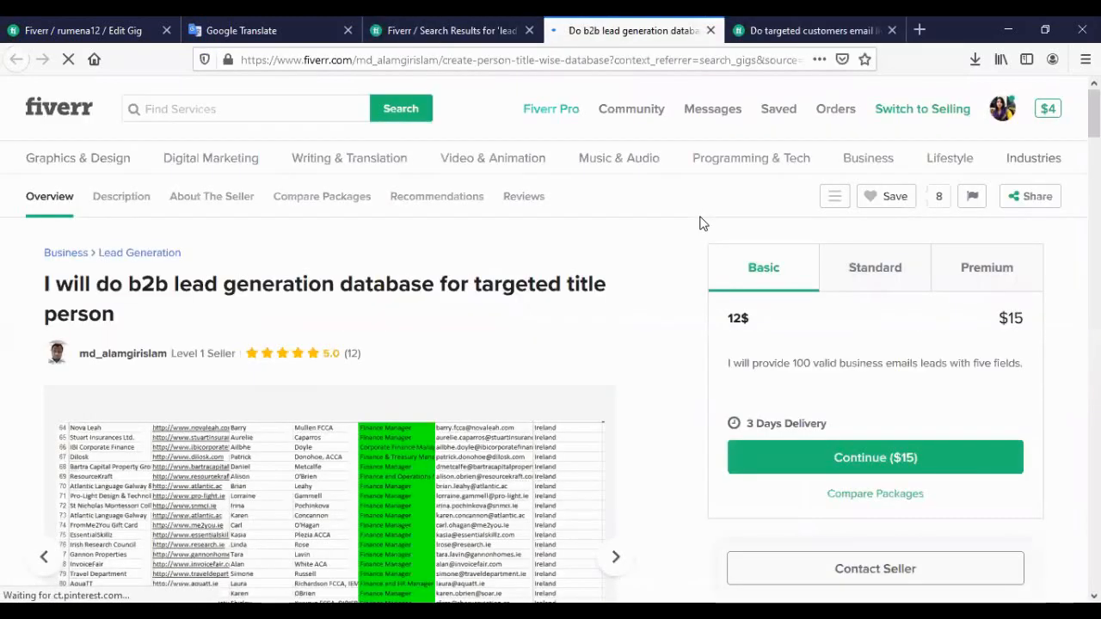
{"action": "left_click", "coordinate": [711, 31]}
- Check the category of the real estate leads by propstream gig and close its page
{"action": "scroll", "coordinate": [740, 499], "scroll_direction": "down", "scroll_amount": 2}
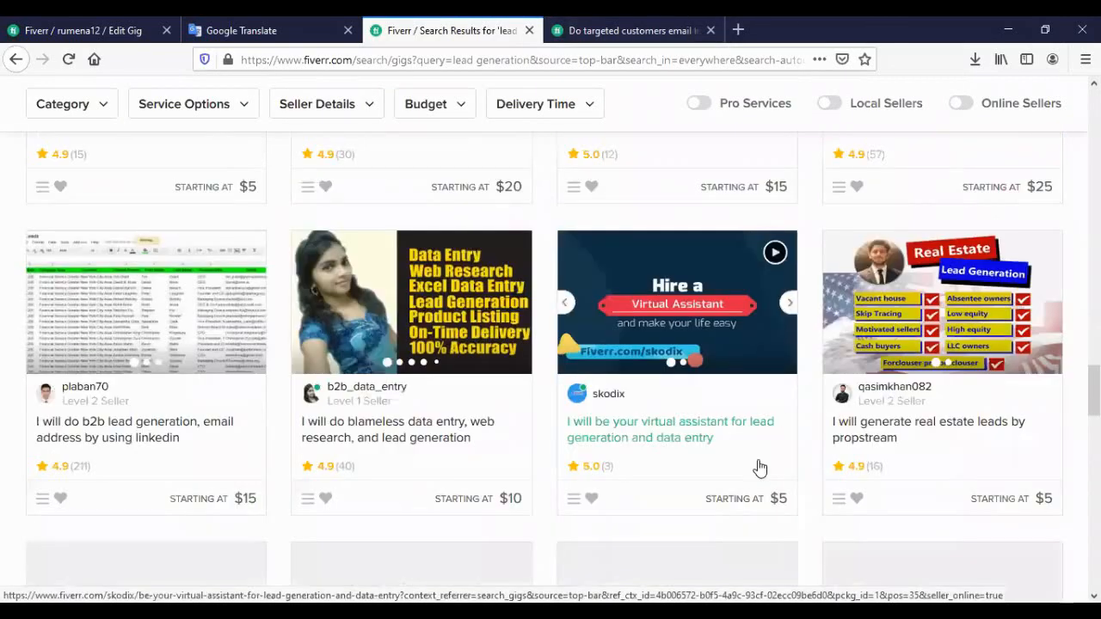
{"action": "left_click", "coordinate": [908, 284]}
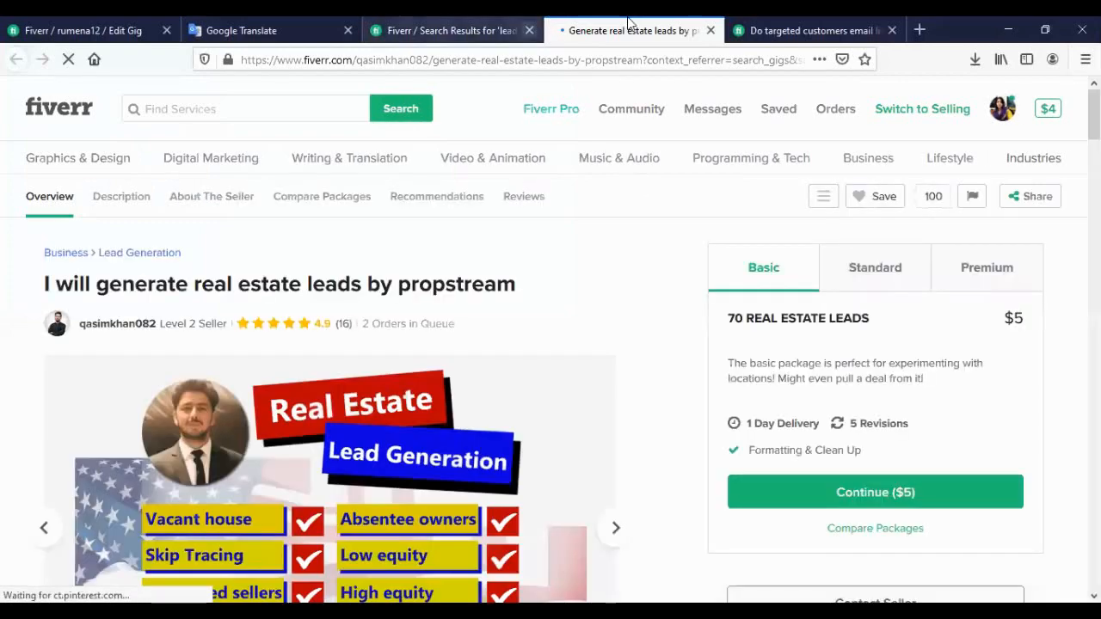
{"action": "key", "text": "ctrl+w"}
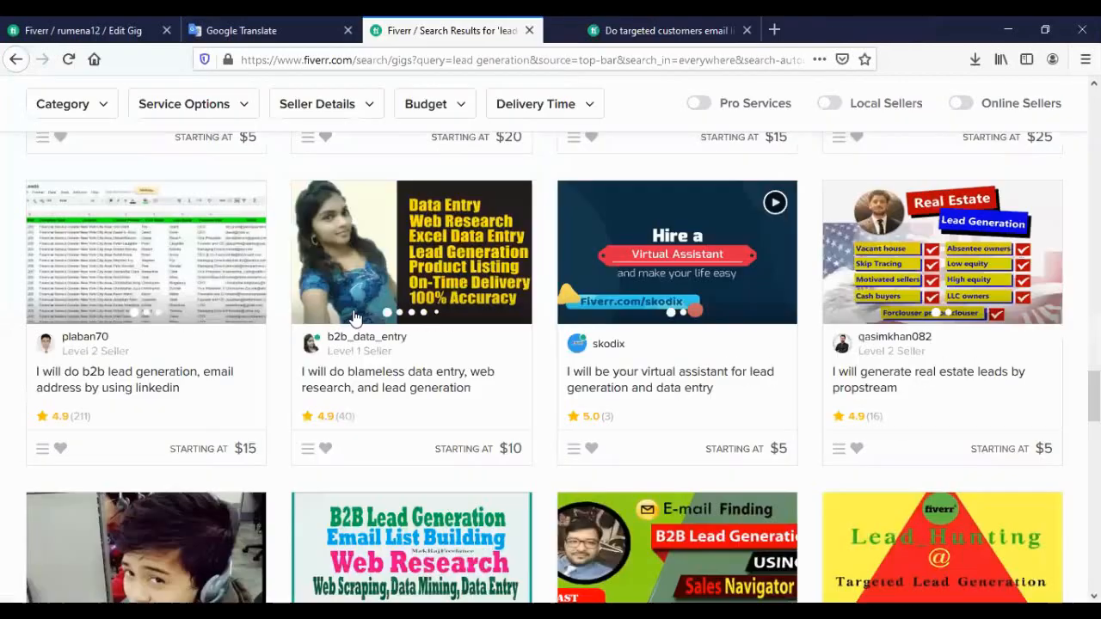
- Browse further down the results, check the category of the "lead generation, b2b lead generation" gig, and close its page
{"action": "scroll", "coordinate": [357, 365], "scroll_direction": "down", "scroll_amount": 5}
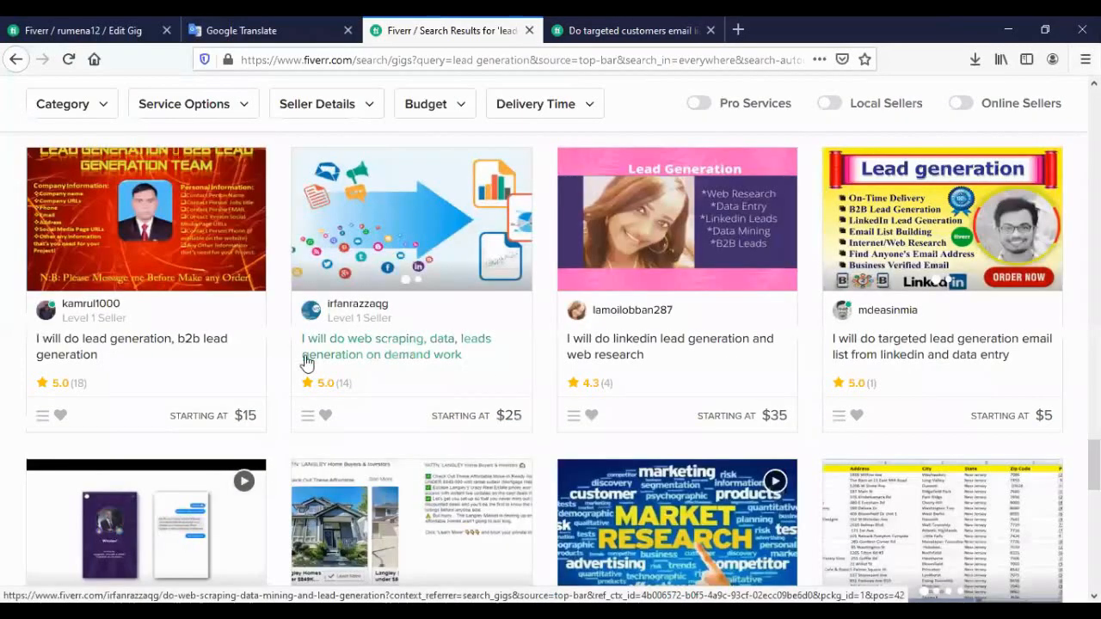
{"action": "left_click", "coordinate": [180, 255]}
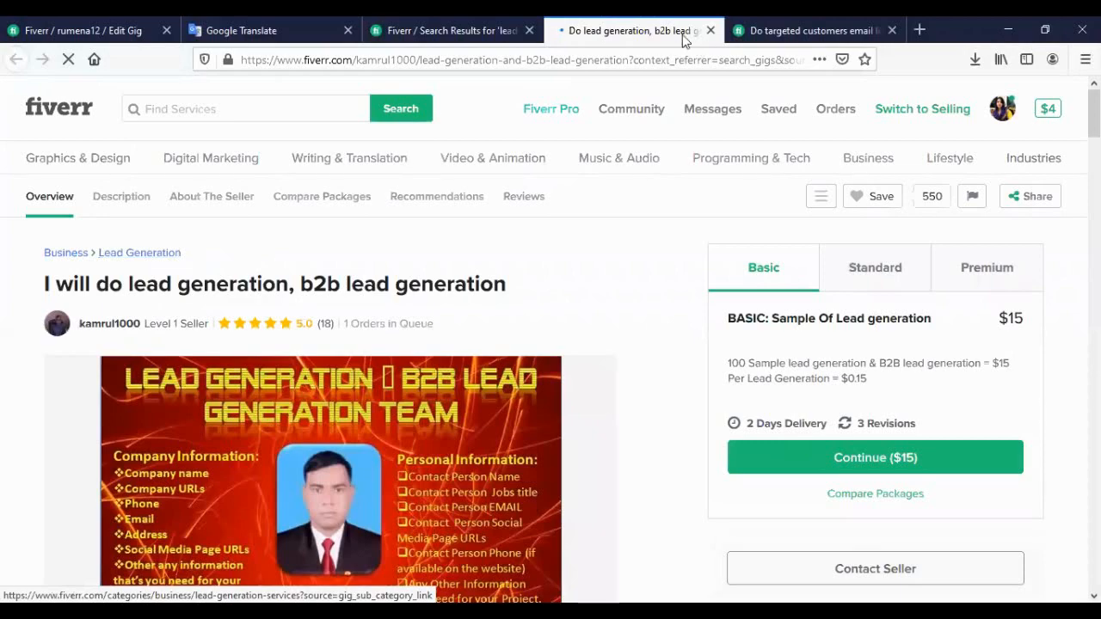
{"action": "key", "text": "ctrl+w"}
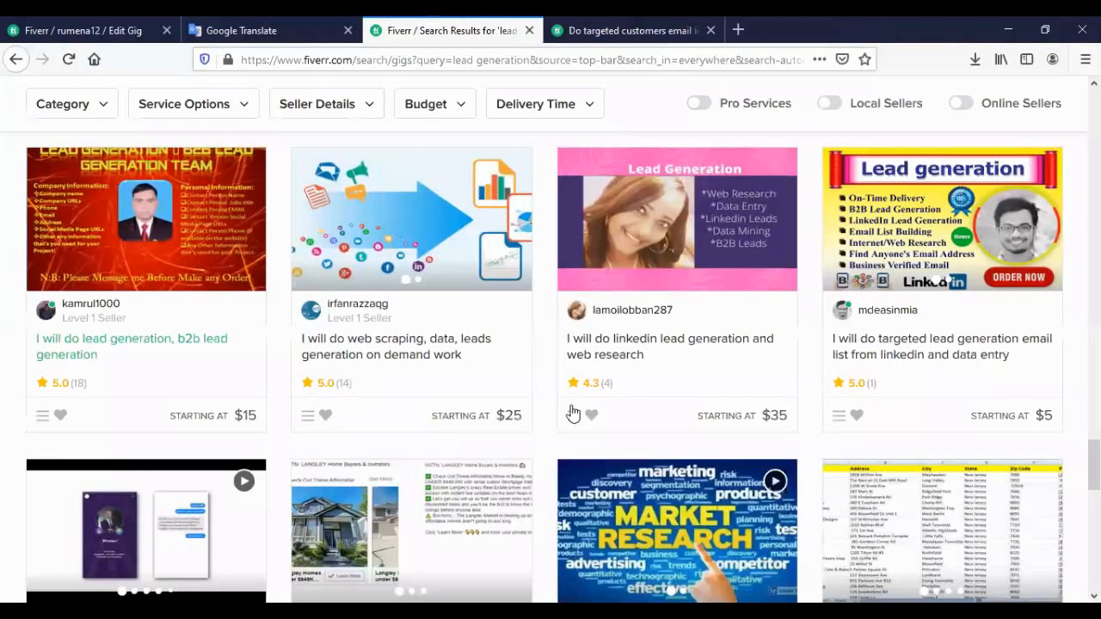
- Open the targeted lead generation email list from linkedin gig, highlight its subcategory, and compare it with the targeted customers email list gig
{"action": "scroll", "coordinate": [651, 393], "scroll_direction": "down", "scroll_amount": 2}
{"action": "left_click", "coordinate": [909, 262]}
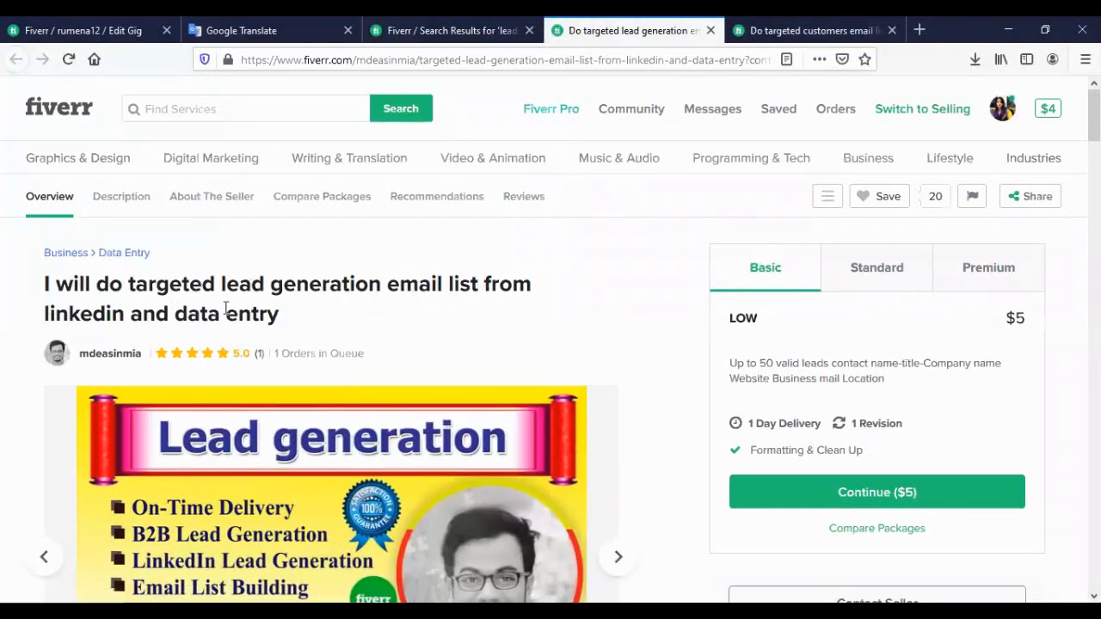
{"action": "scroll", "coordinate": [315, 323], "scroll_direction": "down", "scroll_amount": 2}
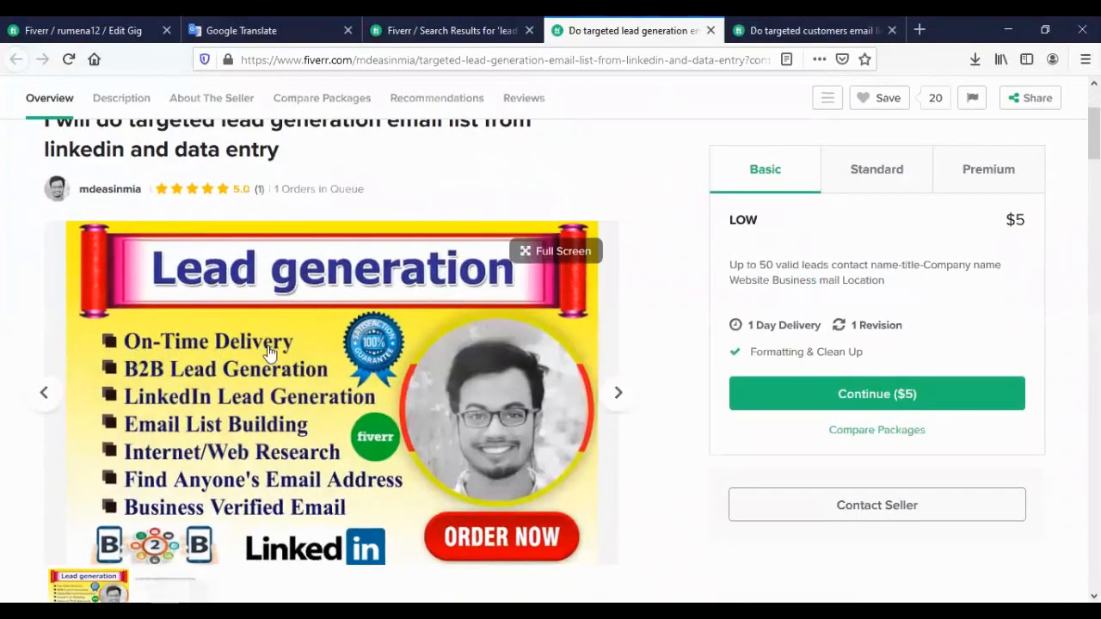
{"action": "scroll", "coordinate": [250, 390], "scroll_direction": "up", "scroll_amount": 2}
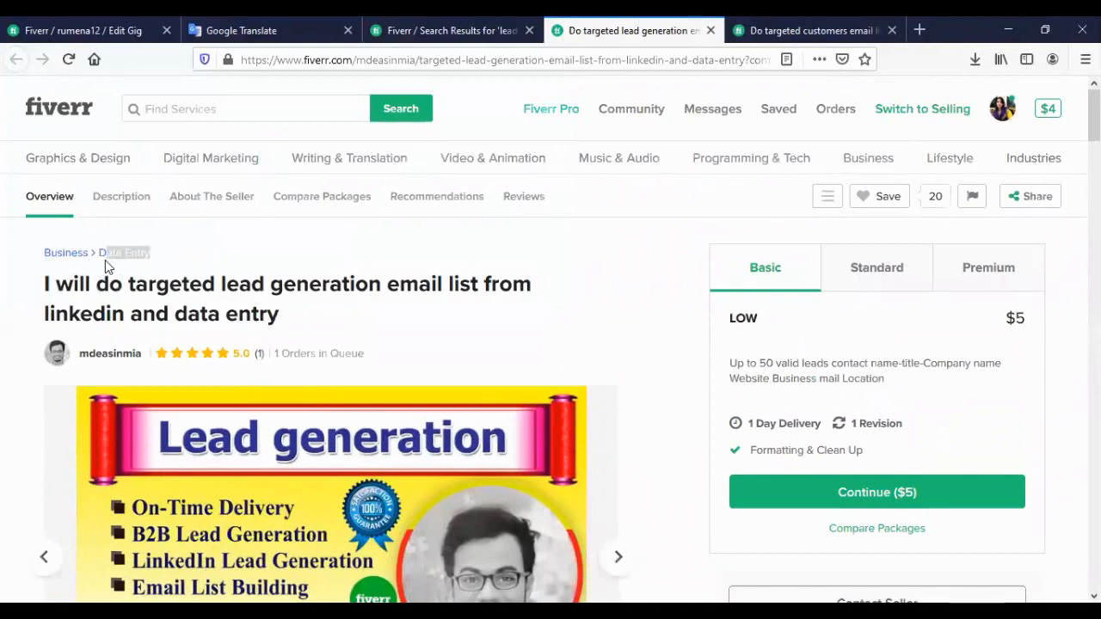
{"action": "left_click", "coordinate": [179, 260]}
{"action": "left_click", "coordinate": [433, 29]}
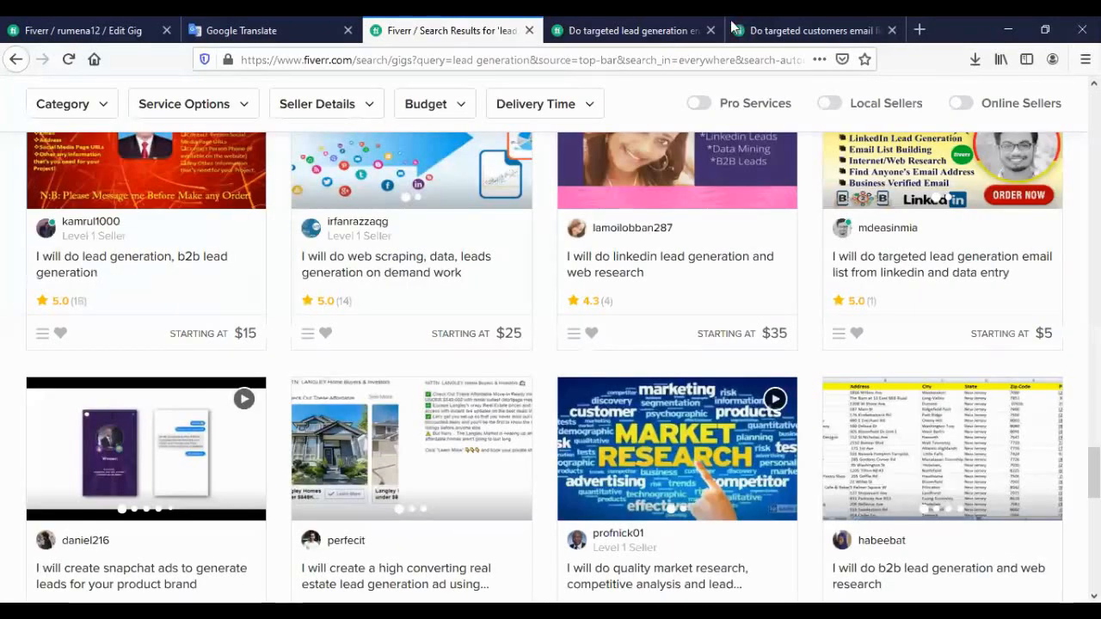
{"action": "left_click", "coordinate": [772, 32]}
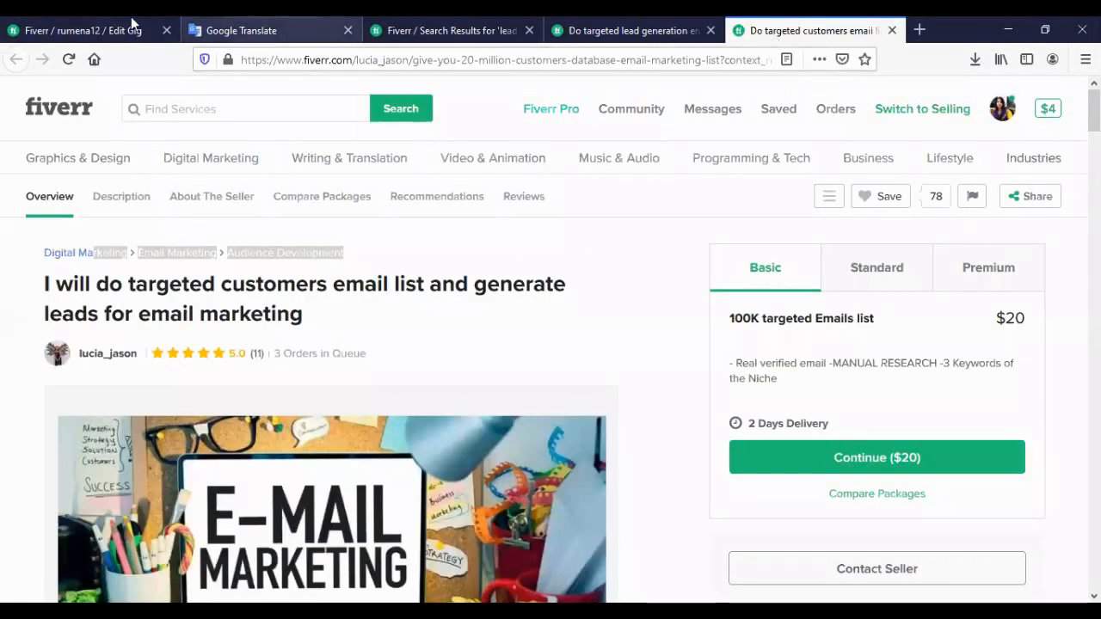
- Return to the gig editor, set the gig's category to Business > Data Entry, and save the overview
{"action": "left_click", "coordinate": [95, 30]}
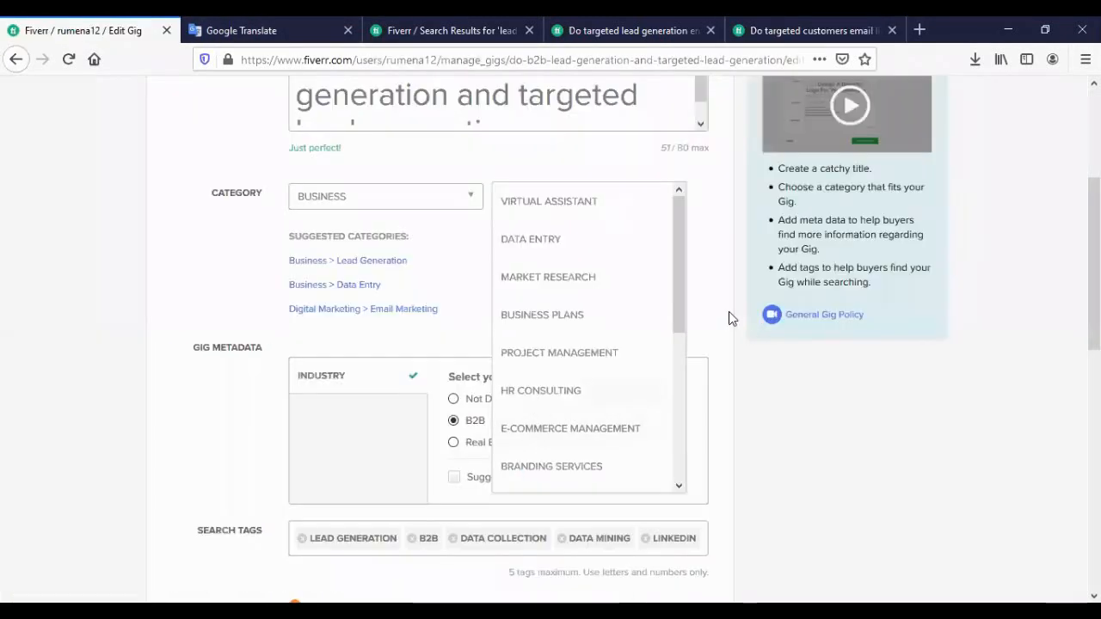
{"action": "left_click", "coordinate": [824, 415]}
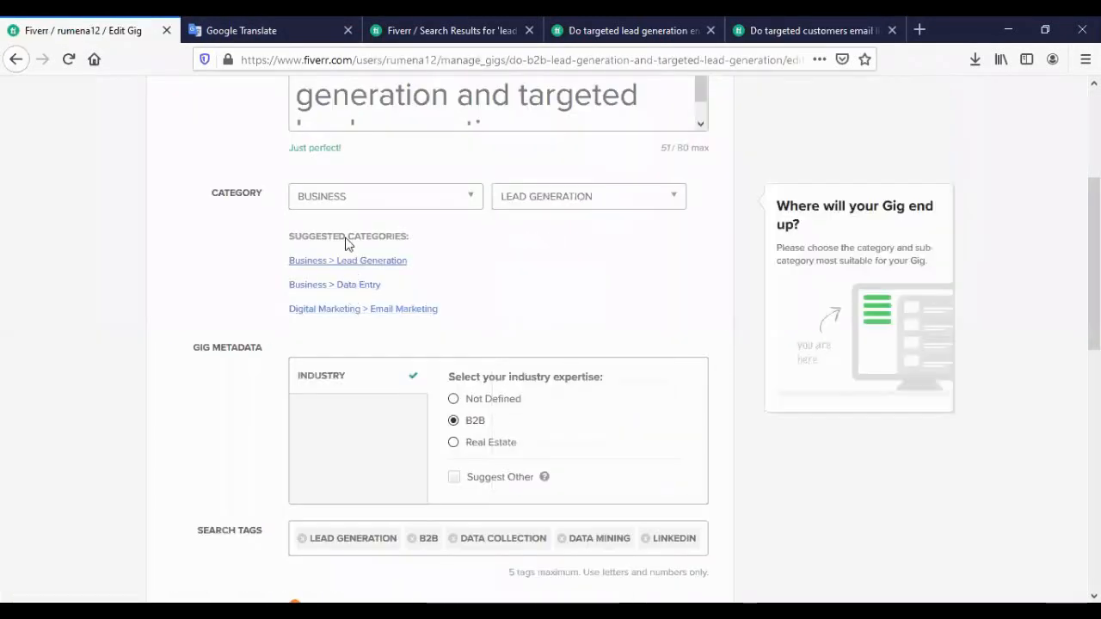
{"action": "left_click", "coordinate": [507, 199]}
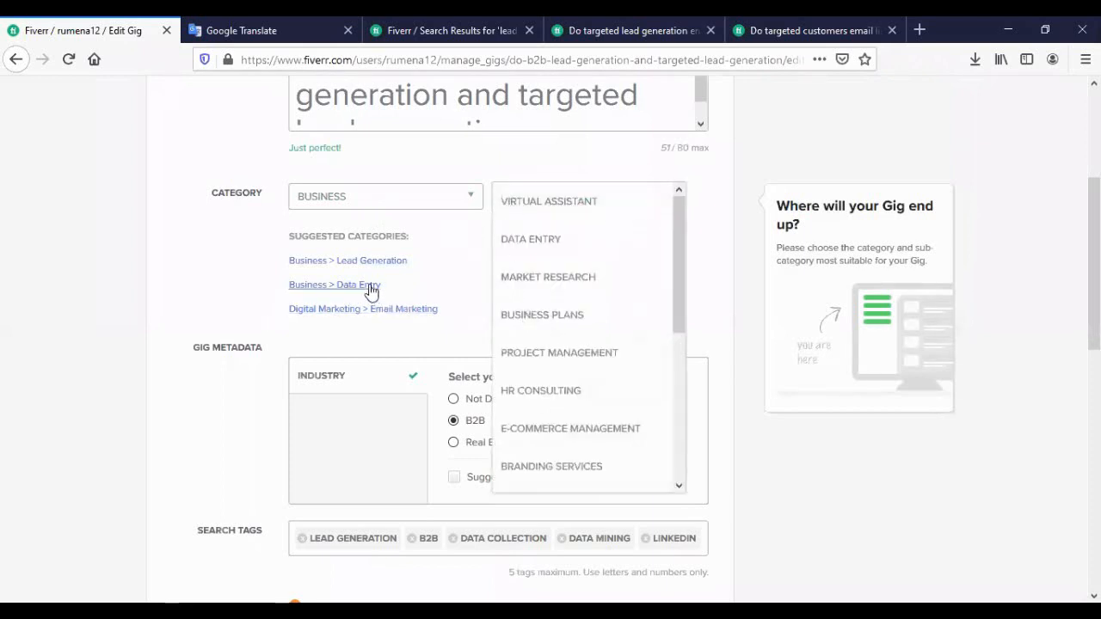
{"action": "left_click", "coordinate": [552, 246]}
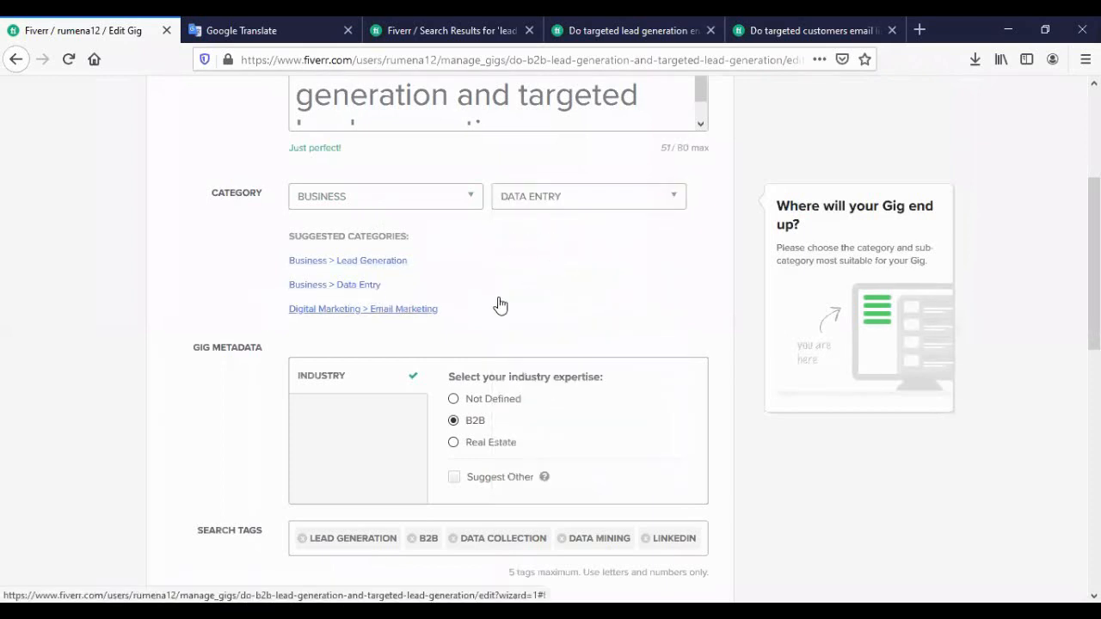
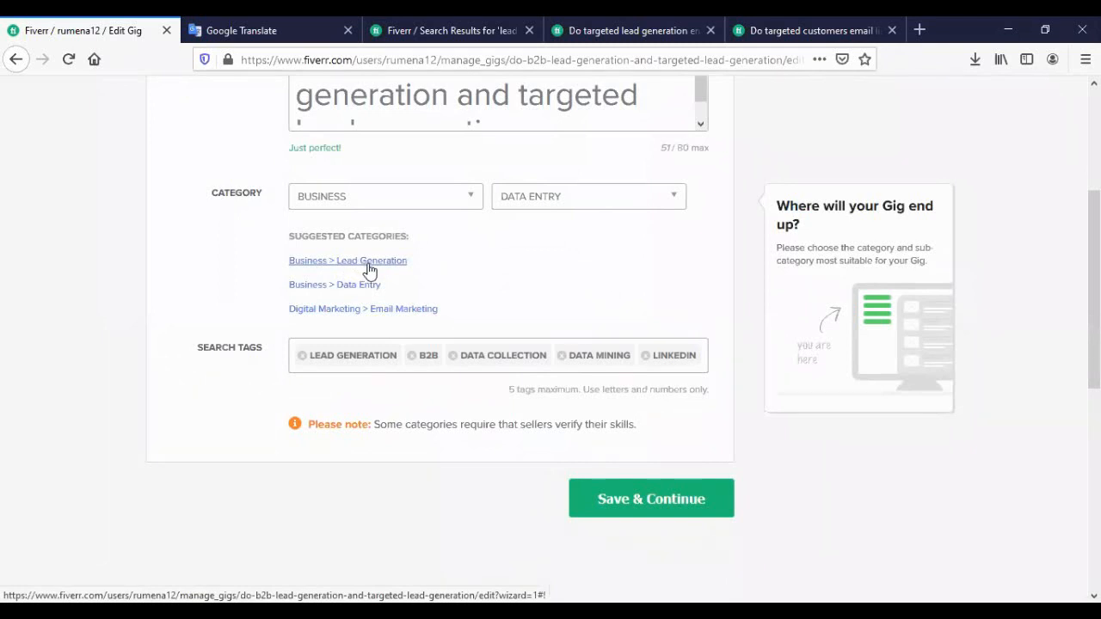
{"action": "left_click", "coordinate": [595, 499]}
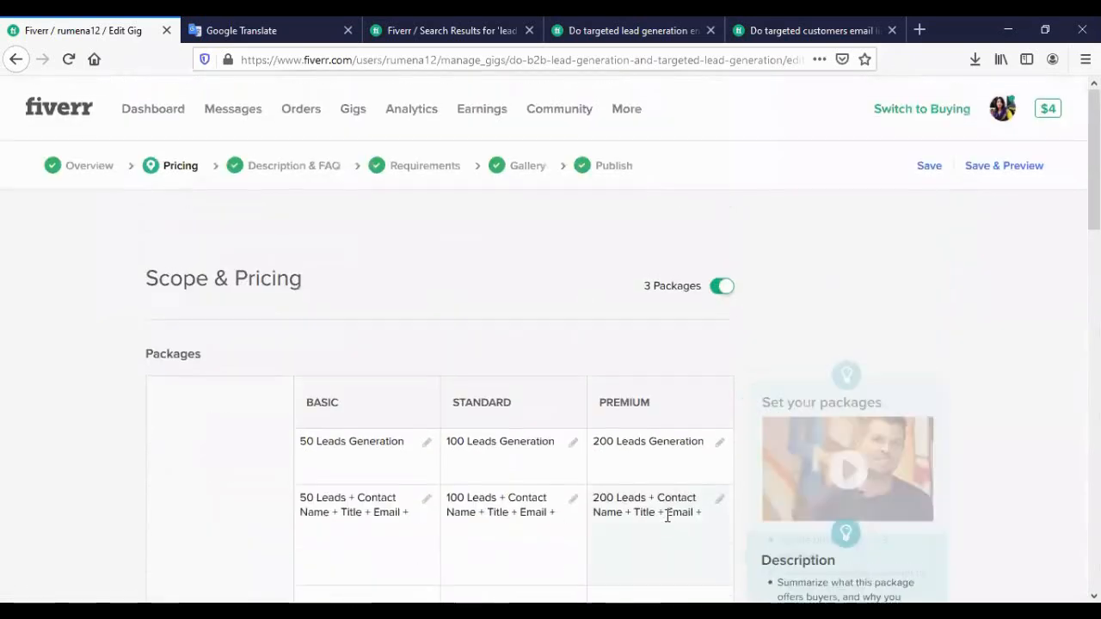
- Save the gig's existing pricing packages and its description and FAQ, continuing to the requirements stage
{"action": "scroll", "coordinate": [632, 491], "scroll_direction": "down", "scroll_amount": 10}
{"action": "left_click", "coordinate": [644, 492]}
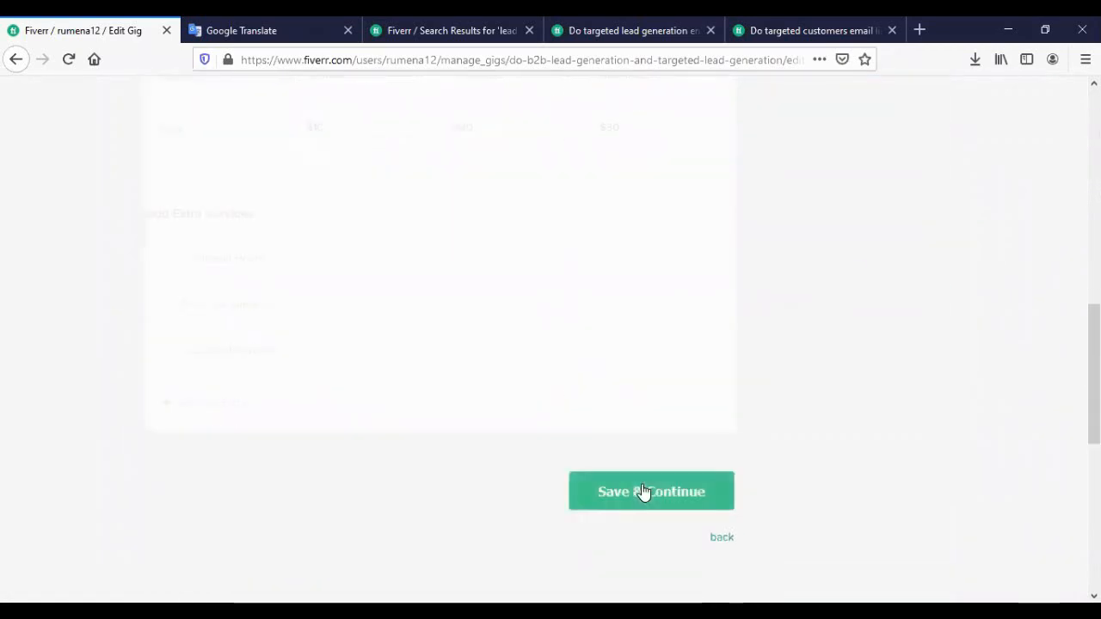
{"action": "scroll", "coordinate": [642, 469], "scroll_direction": "down", "scroll_amount": 4}
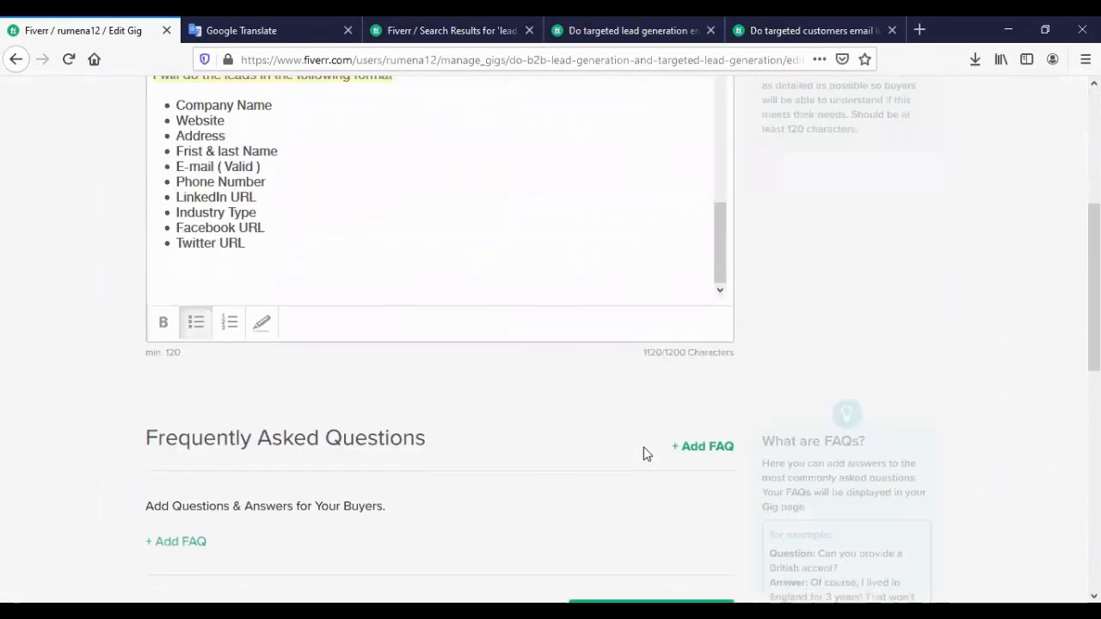
{"action": "scroll", "coordinate": [664, 469], "scroll_direction": "down", "scroll_amount": 5}
{"action": "left_click", "coordinate": [621, 139]}
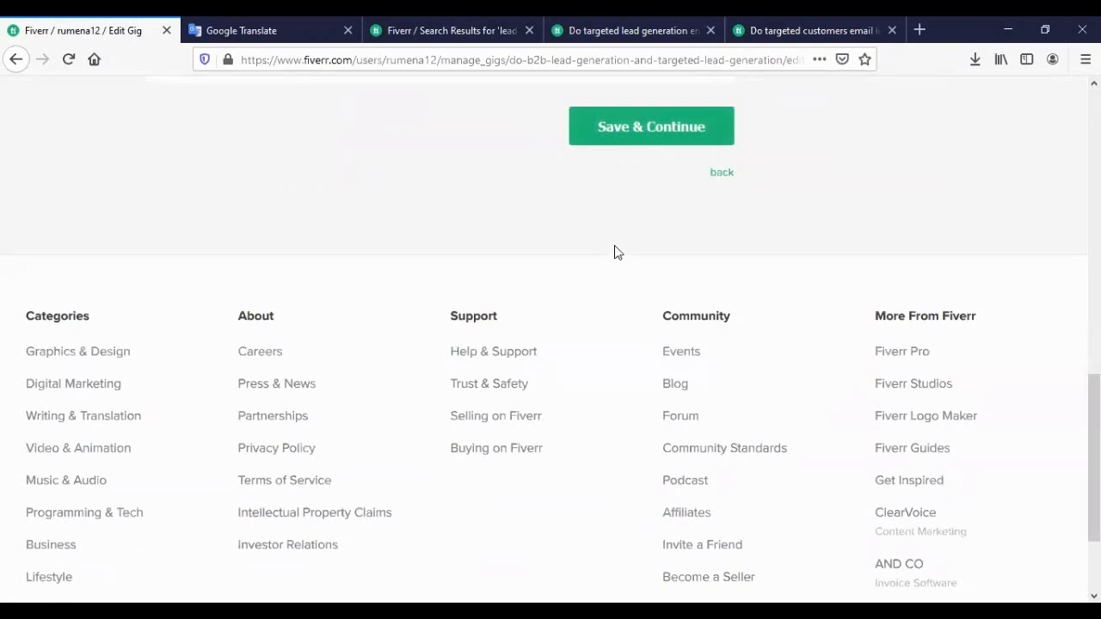
- Save the gig's requirements and gallery stages and review what the publish stage asks for
{"action": "scroll", "coordinate": [621, 276], "scroll_direction": "down", "scroll_amount": 3}
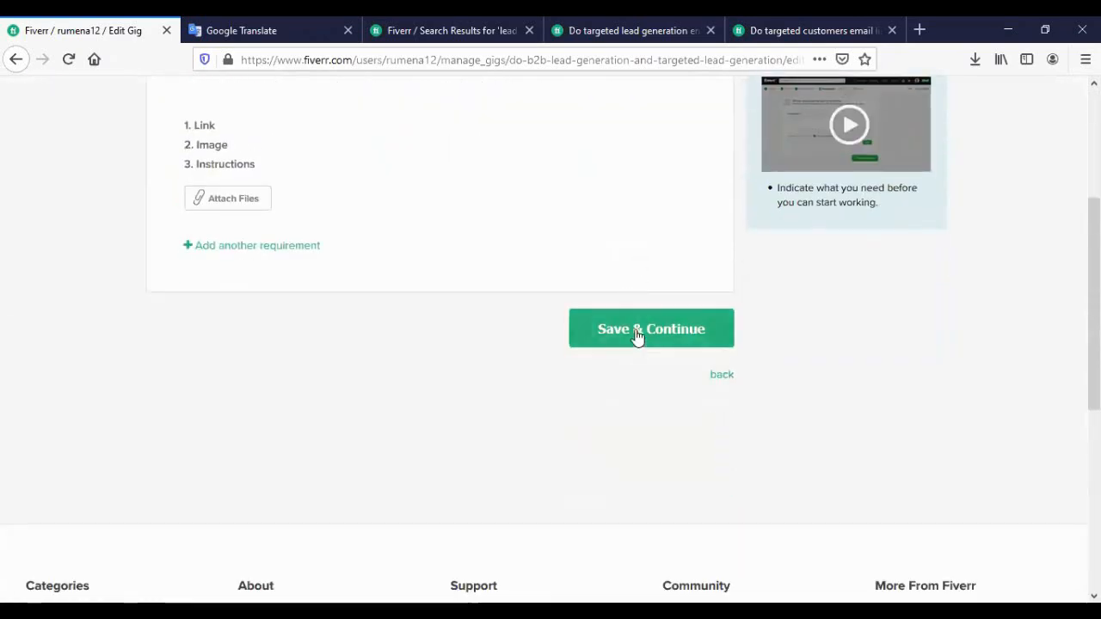
{"action": "left_click", "coordinate": [638, 335]}
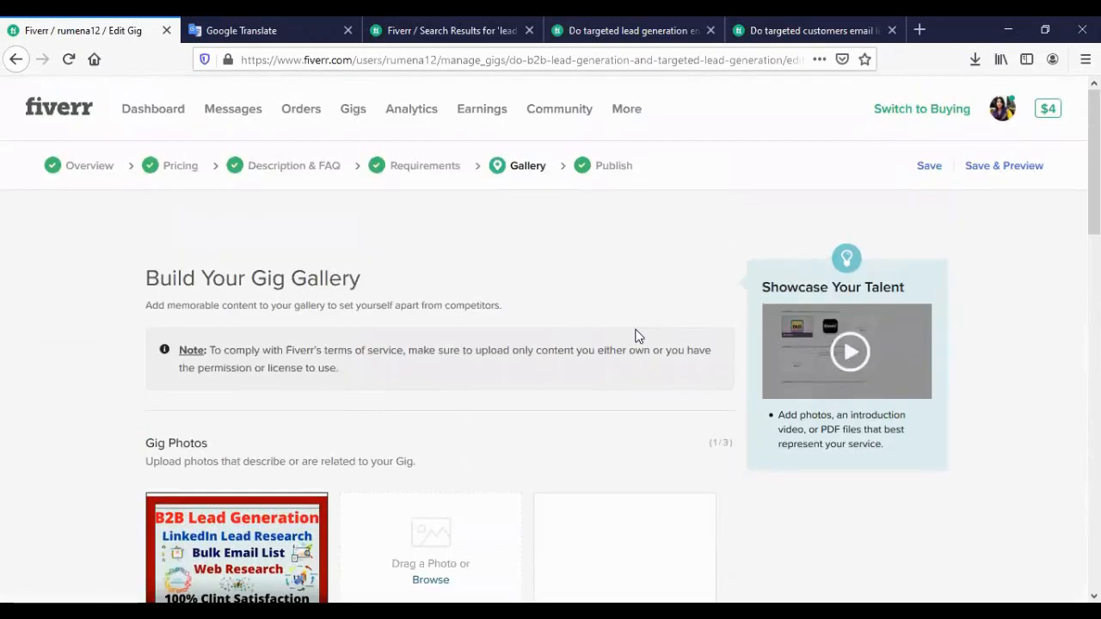
{"action": "scroll", "coordinate": [636, 335], "scroll_direction": "down", "scroll_amount": 8}
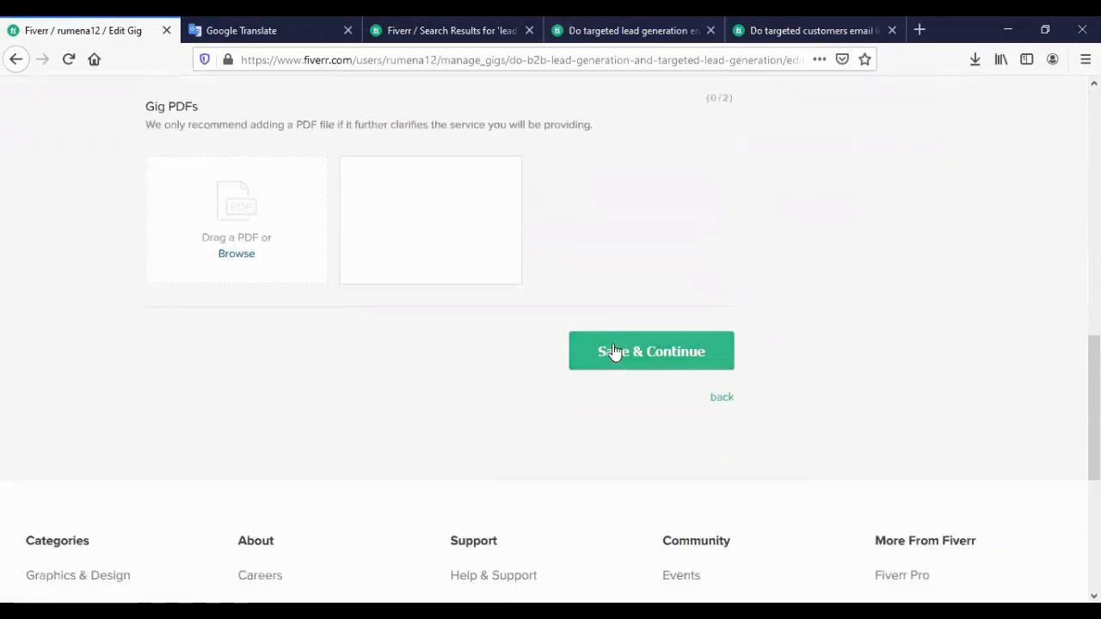
{"action": "left_click", "coordinate": [613, 346]}
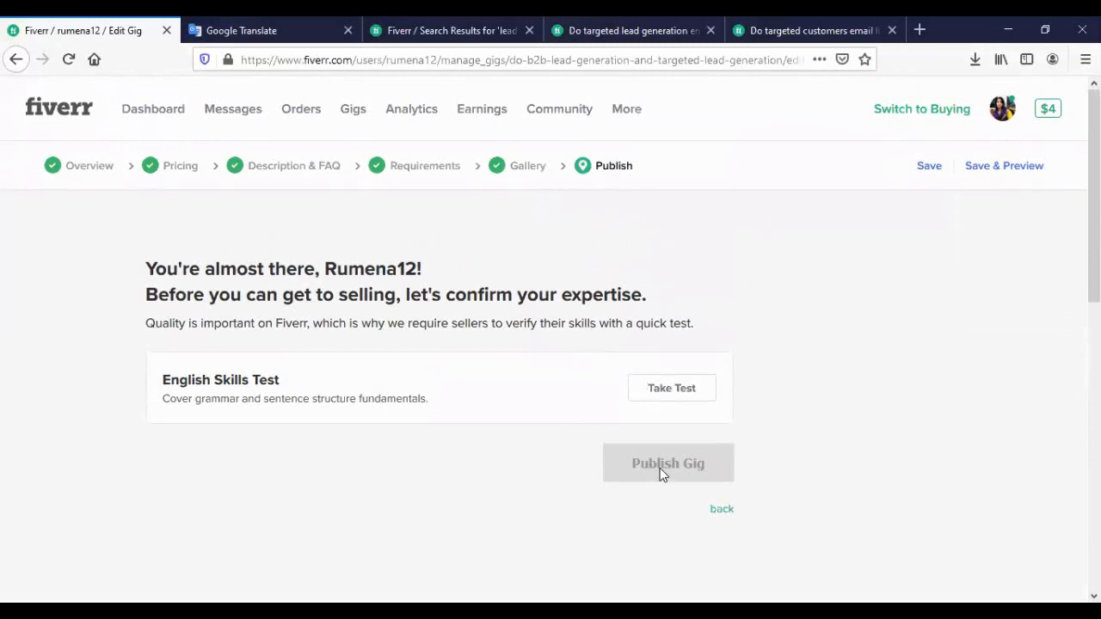
{"action": "scroll", "coordinate": [667, 456], "scroll_direction": "down", "scroll_amount": 2}
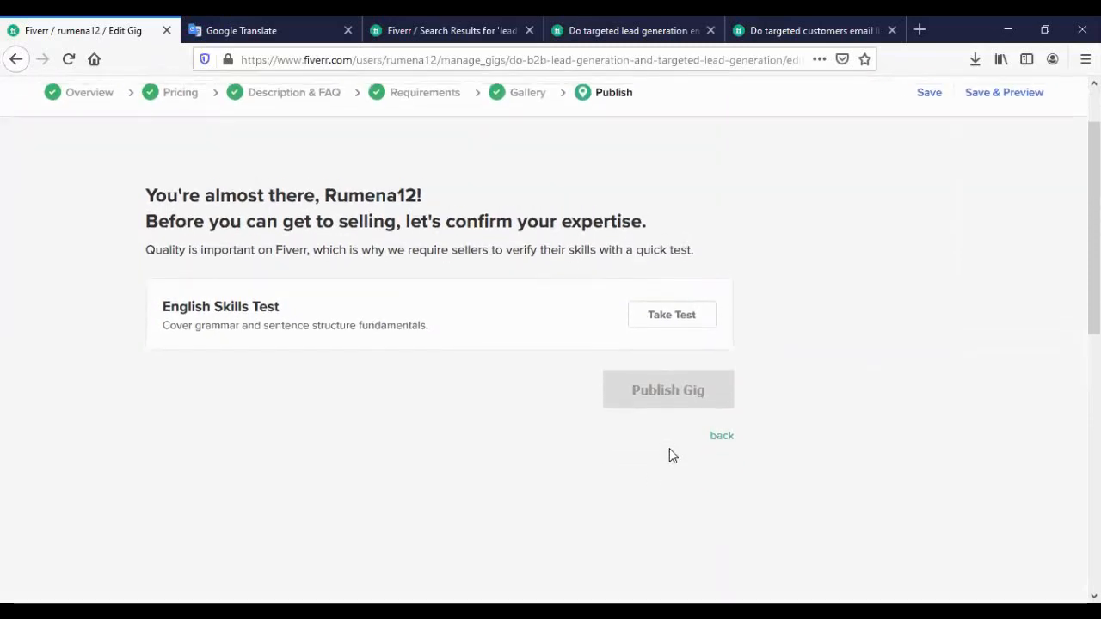
{"action": "scroll", "coordinate": [672, 455], "scroll_direction": "up", "scroll_amount": 2}
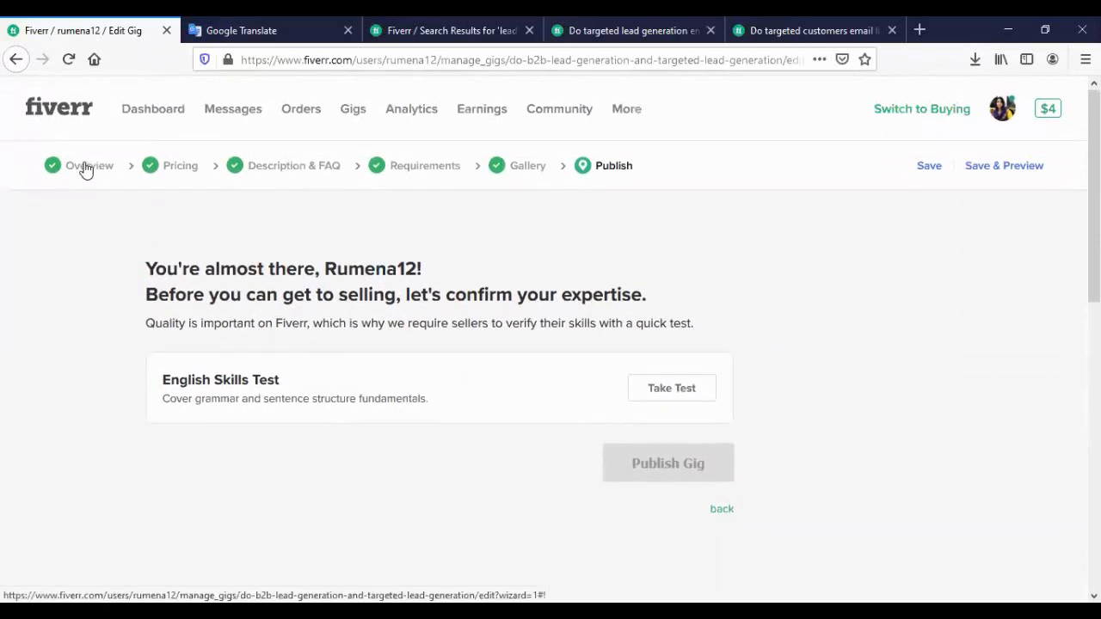
- Reload the gig editor and save the existing scope and pricing packages again to continue to the description
{"action": "left_click", "coordinate": [69, 60]}
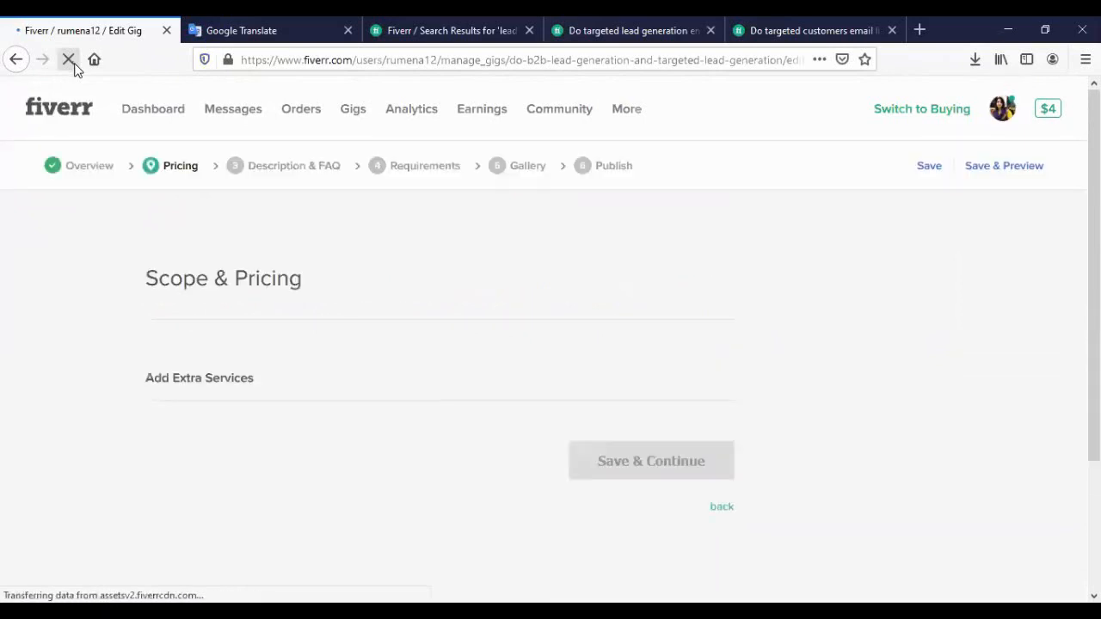
{"action": "scroll", "coordinate": [315, 290], "scroll_direction": "down", "scroll_amount": 2}
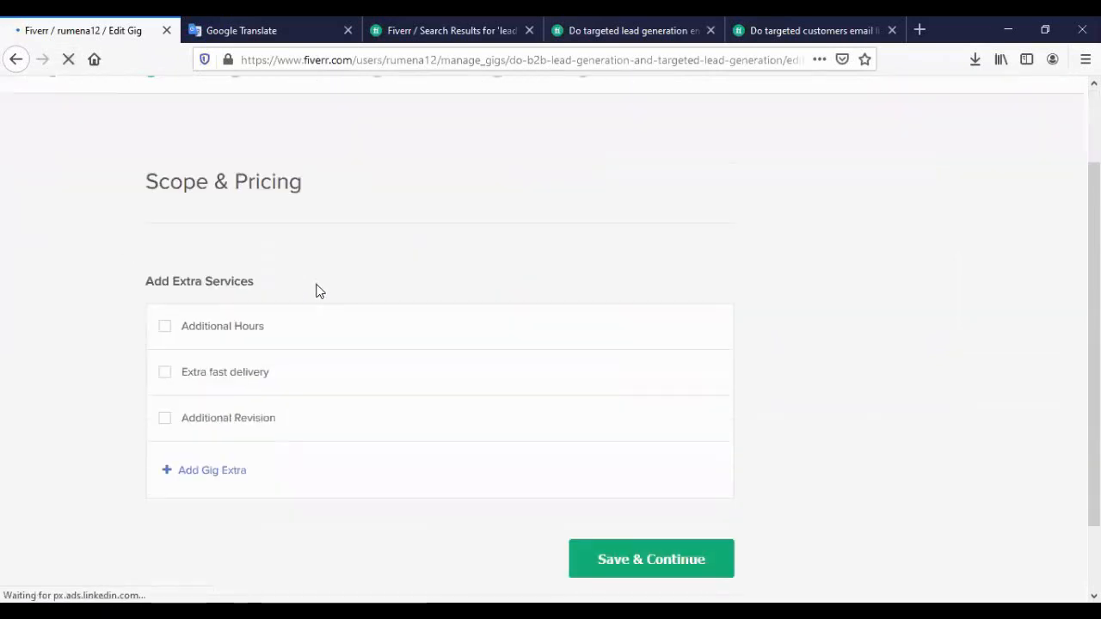
{"action": "mouse_move", "coordinate": [316, 290]}
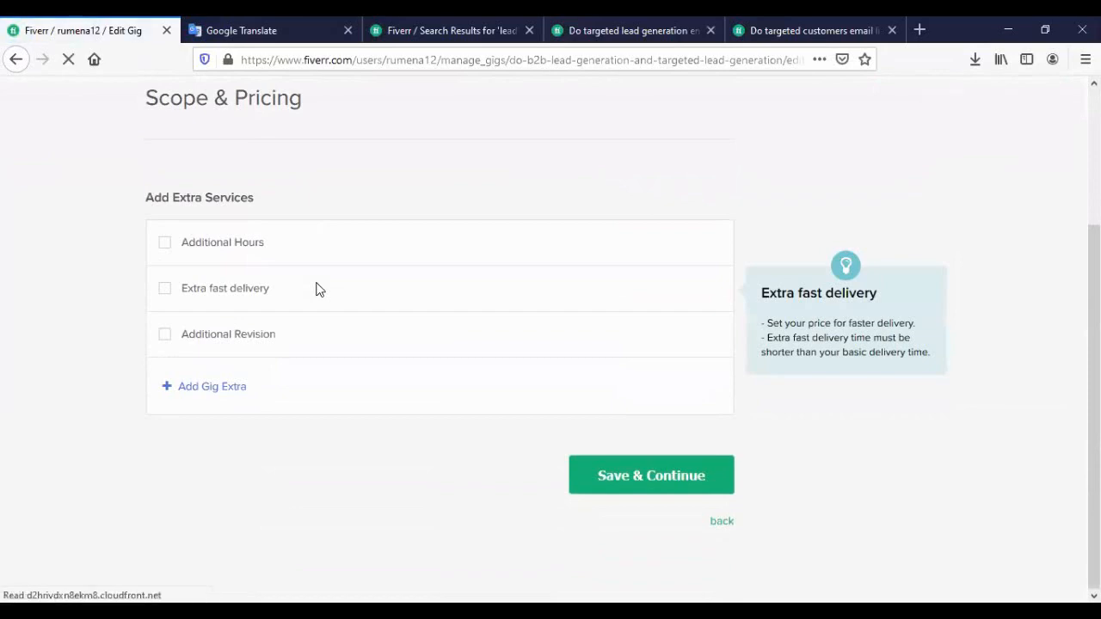
{"action": "scroll", "coordinate": [315, 288], "scroll_direction": "down", "scroll_amount": 8}
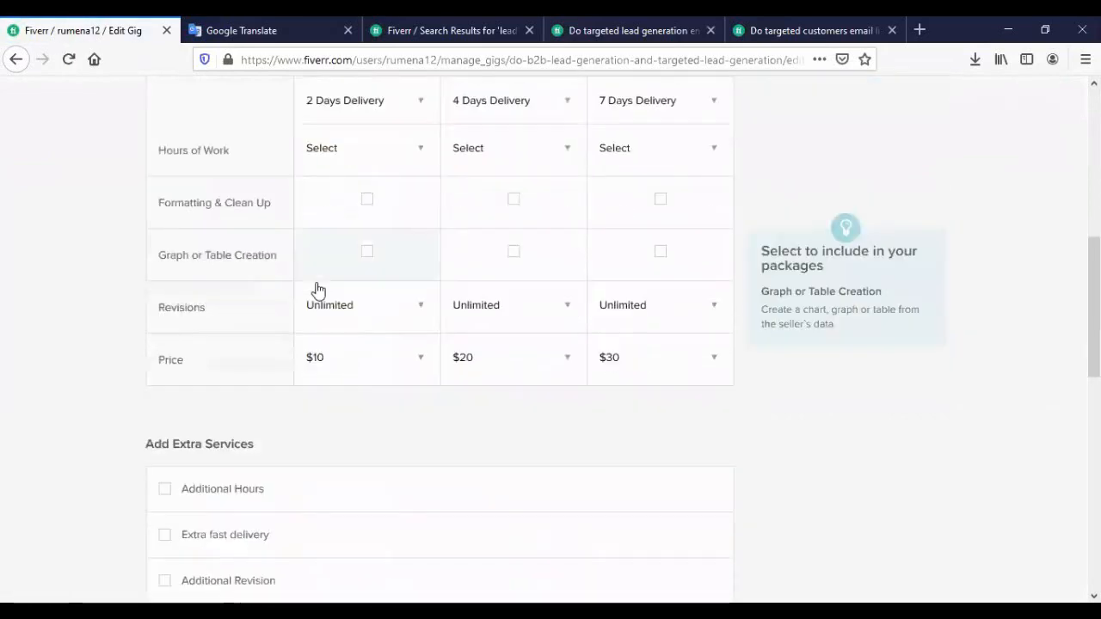
{"action": "scroll", "coordinate": [524, 212], "scroll_direction": "down", "scroll_amount": 3}
{"action": "scroll", "coordinate": [603, 336], "scroll_direction": "up", "scroll_amount": 3}
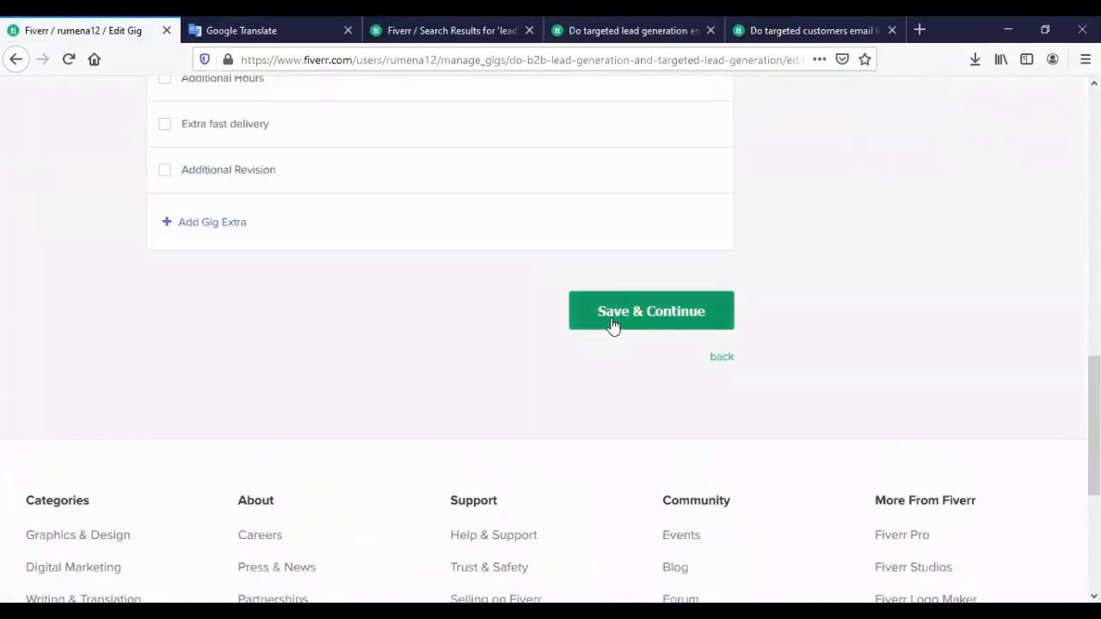
{"action": "left_click", "coordinate": [607, 323]}
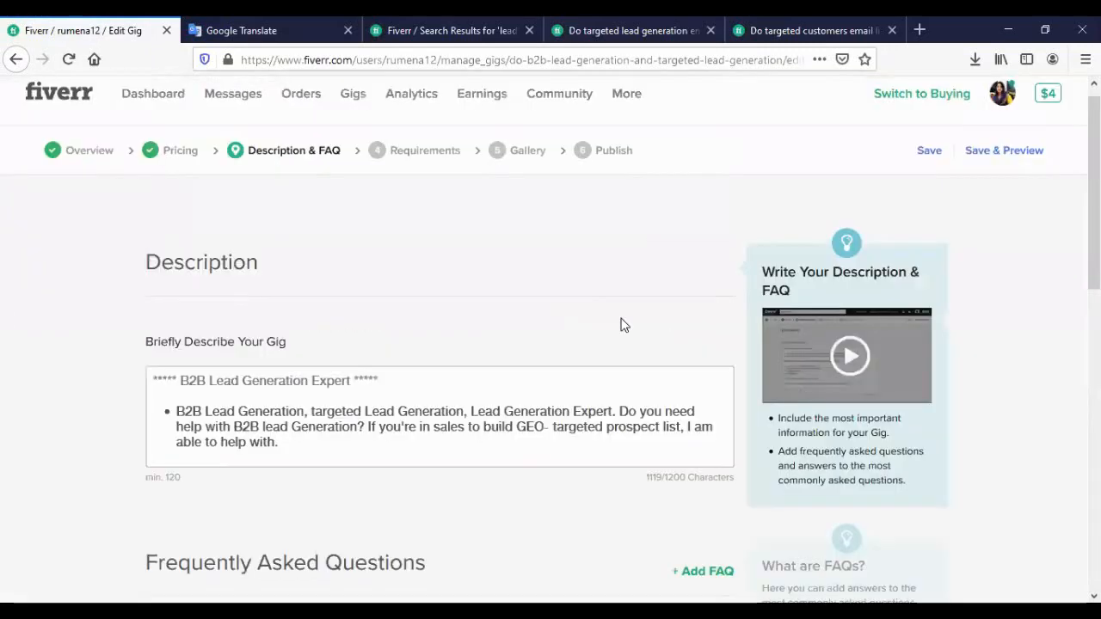
- Save the gig's existing description and FAQ, requirements and gallery stages, continuing to the publish stage
{"action": "scroll", "coordinate": [623, 324], "scroll_direction": "down", "scroll_amount": 4}
{"action": "left_click", "coordinate": [653, 432]}
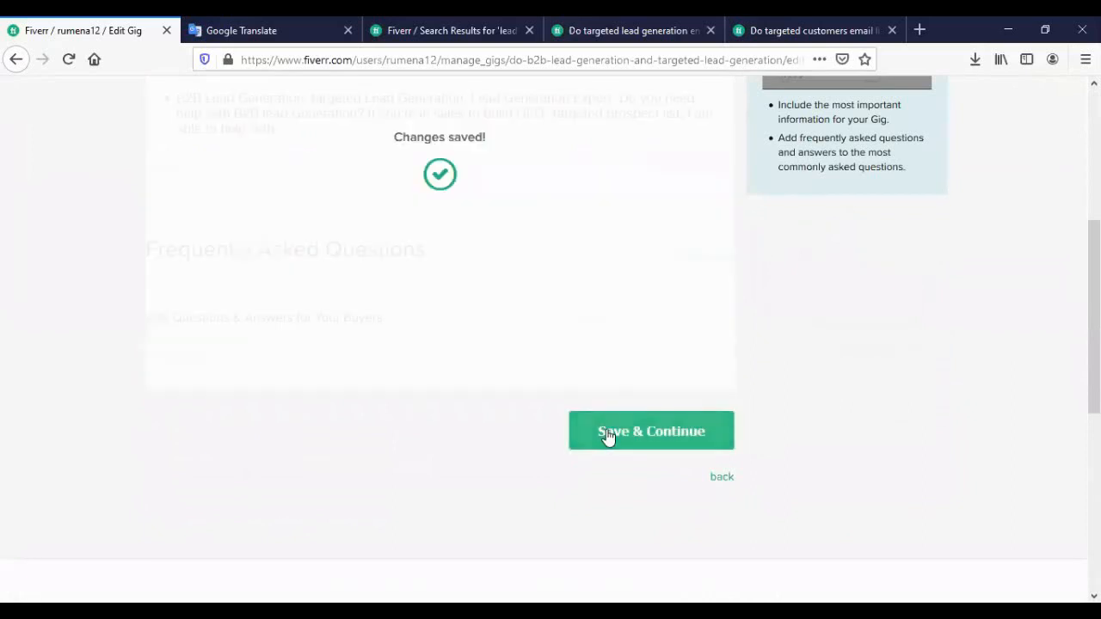
{"action": "scroll", "coordinate": [606, 428], "scroll_direction": "down", "scroll_amount": 3}
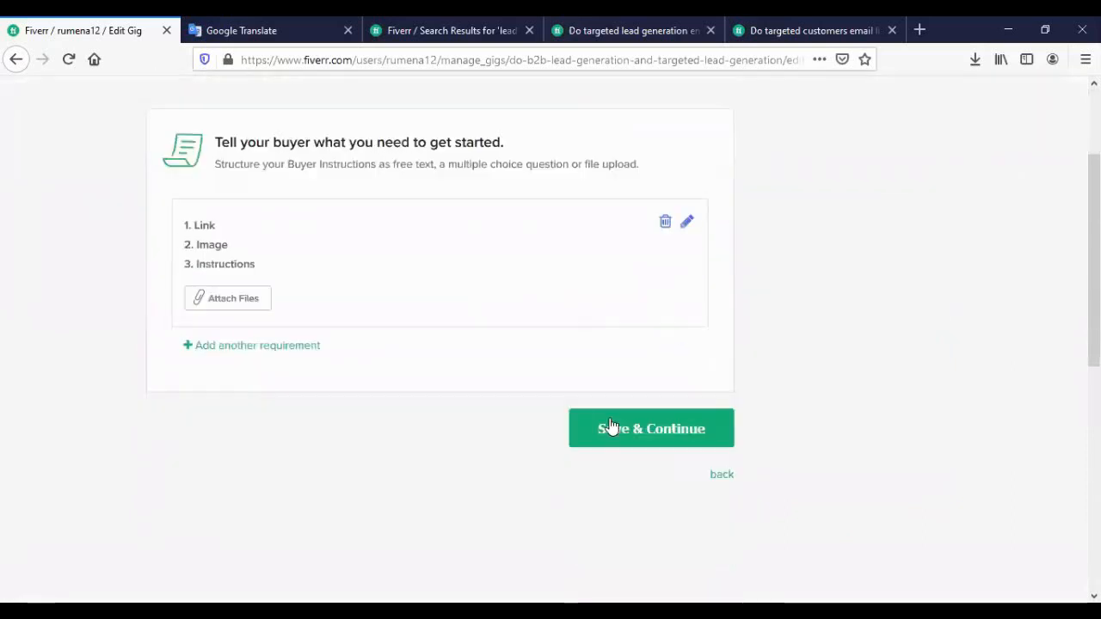
{"action": "left_click", "coordinate": [612, 421]}
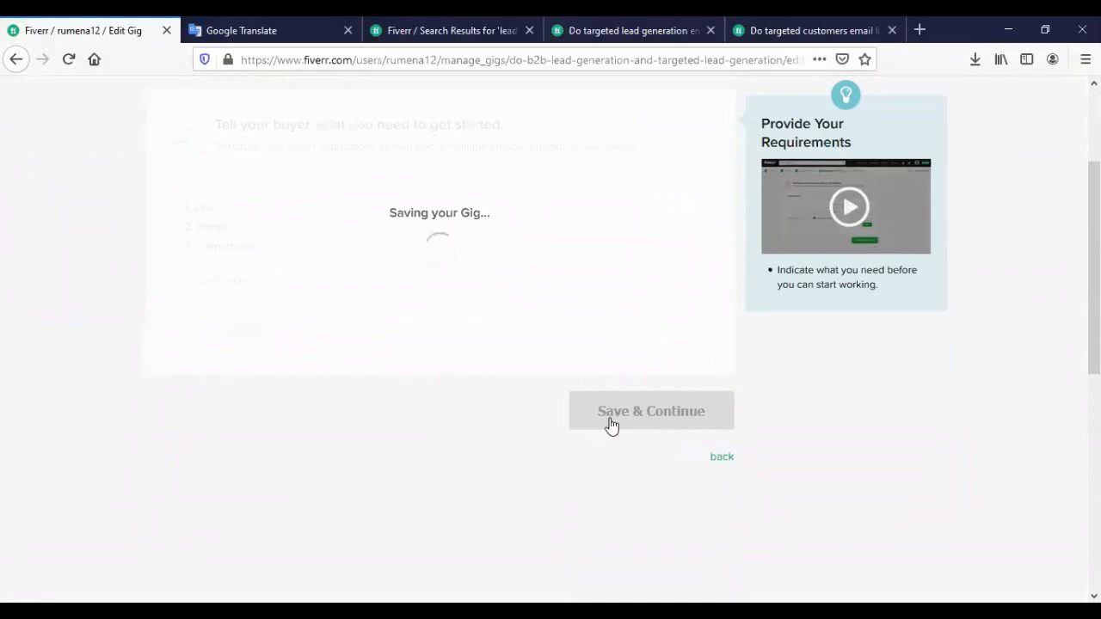
{"action": "scroll", "coordinate": [610, 423], "scroll_direction": "down", "scroll_amount": 8}
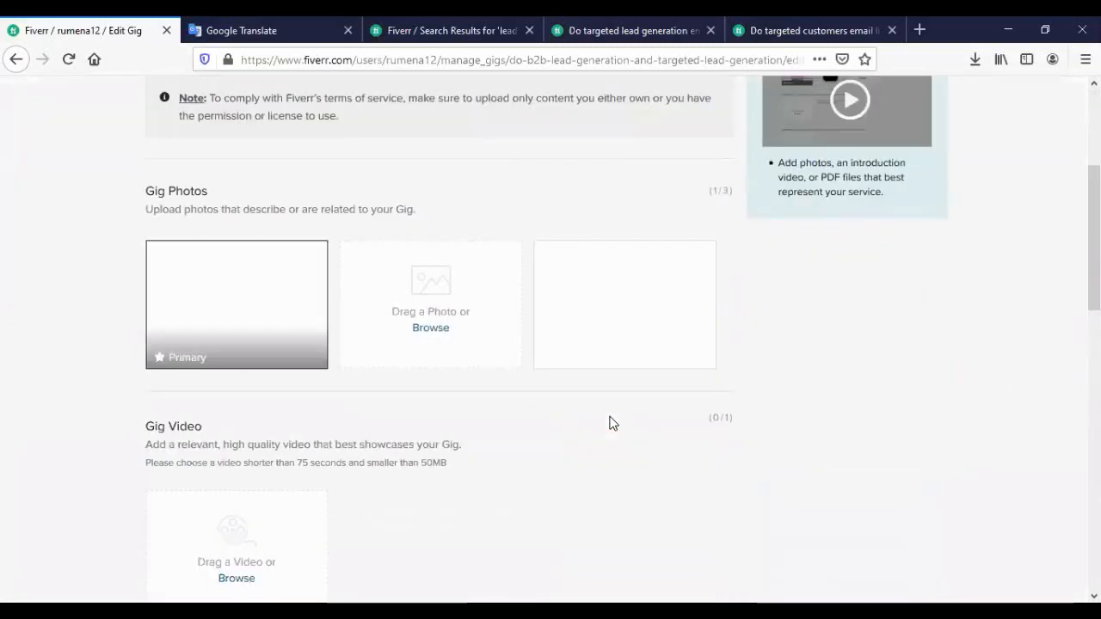
{"action": "left_click", "coordinate": [615, 514]}
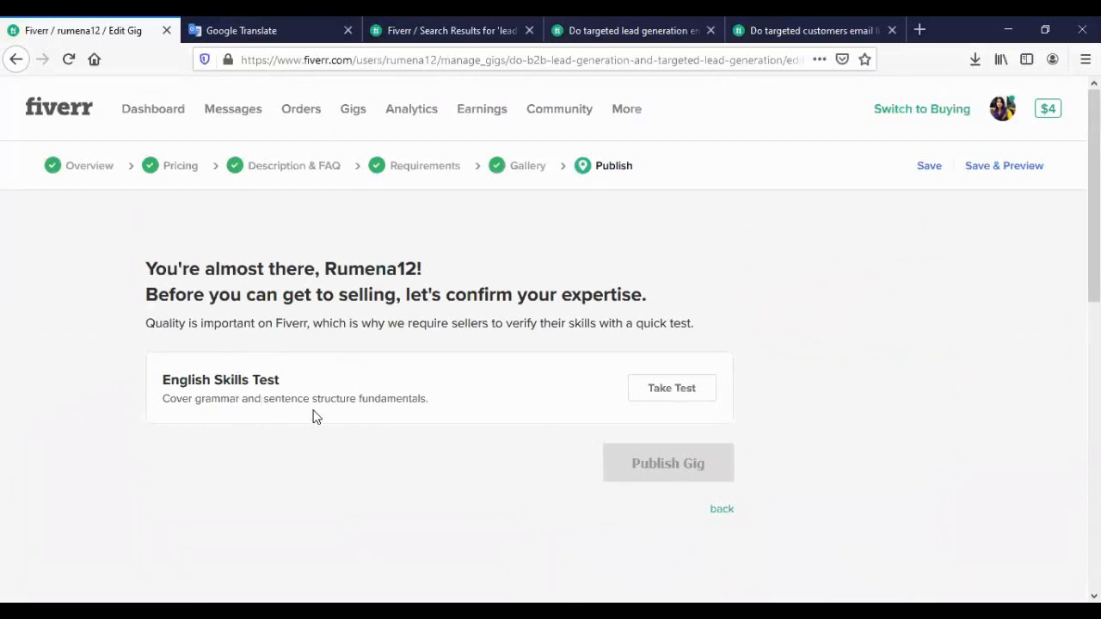
- Return to the gig overview and set the category to Digital Marketing > Email Marketing with the Audience Development service type
{"action": "left_click", "coordinate": [89, 172]}
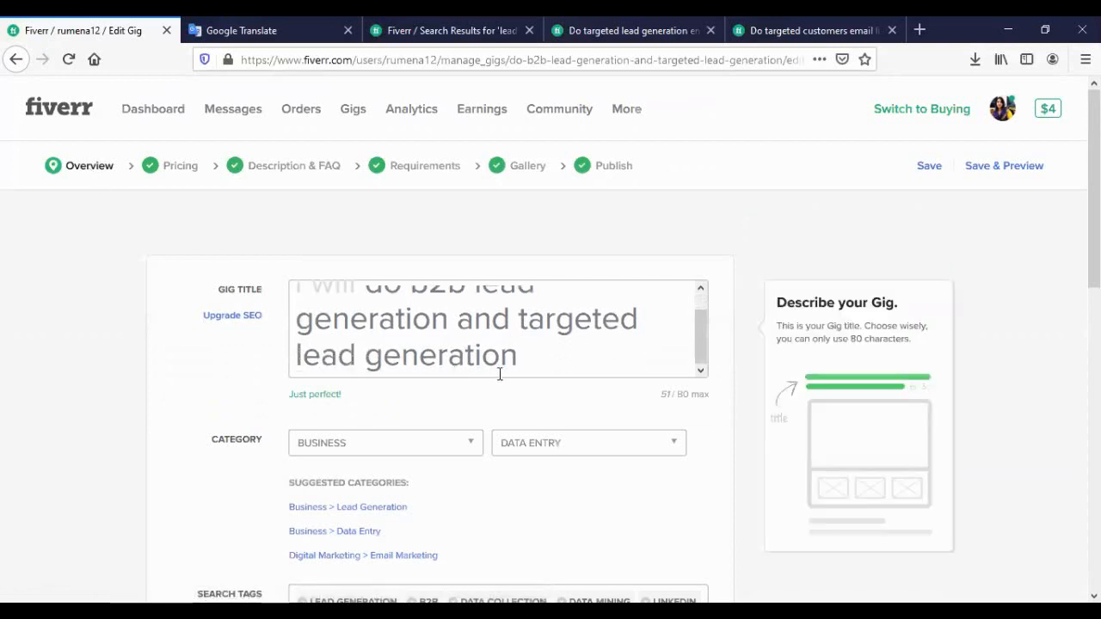
{"action": "scroll", "coordinate": [520, 380], "scroll_direction": "down", "scroll_amount": 2}
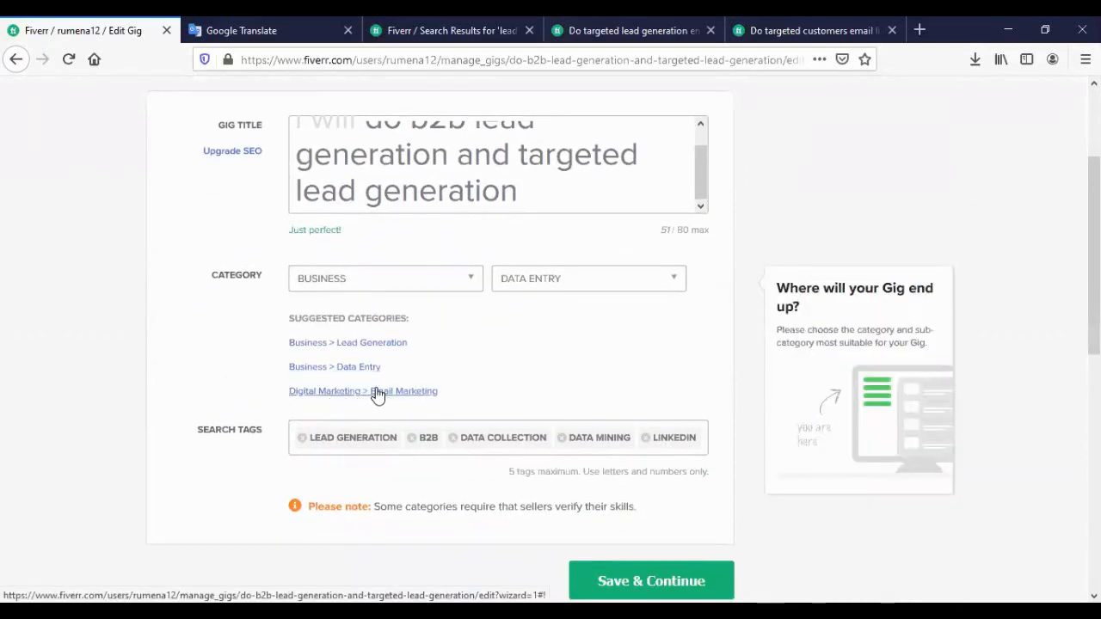
{"action": "left_click", "coordinate": [378, 395]}
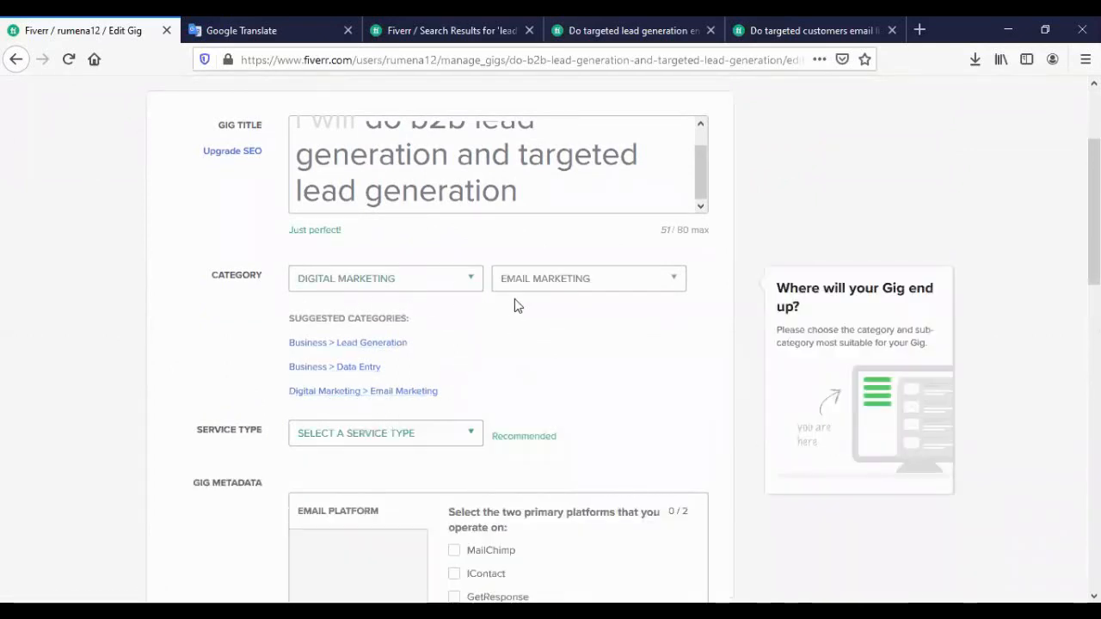
{"action": "scroll", "coordinate": [501, 315], "scroll_direction": "down", "scroll_amount": 3}
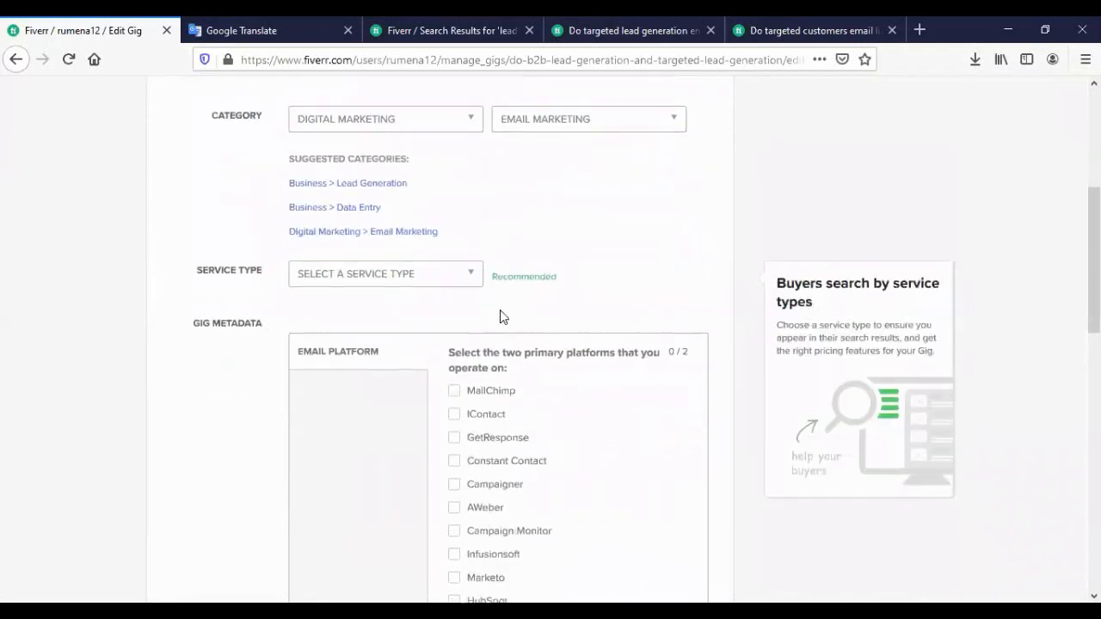
{"action": "left_click", "coordinate": [440, 277]}
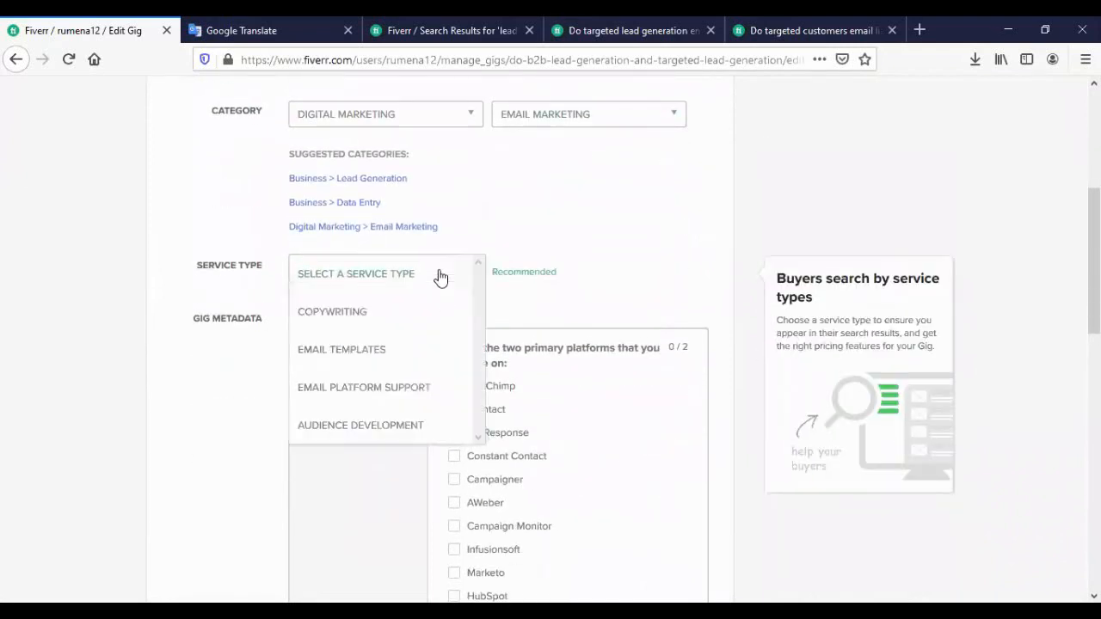
{"action": "scroll", "coordinate": [369, 329], "scroll_direction": "down", "scroll_amount": 2}
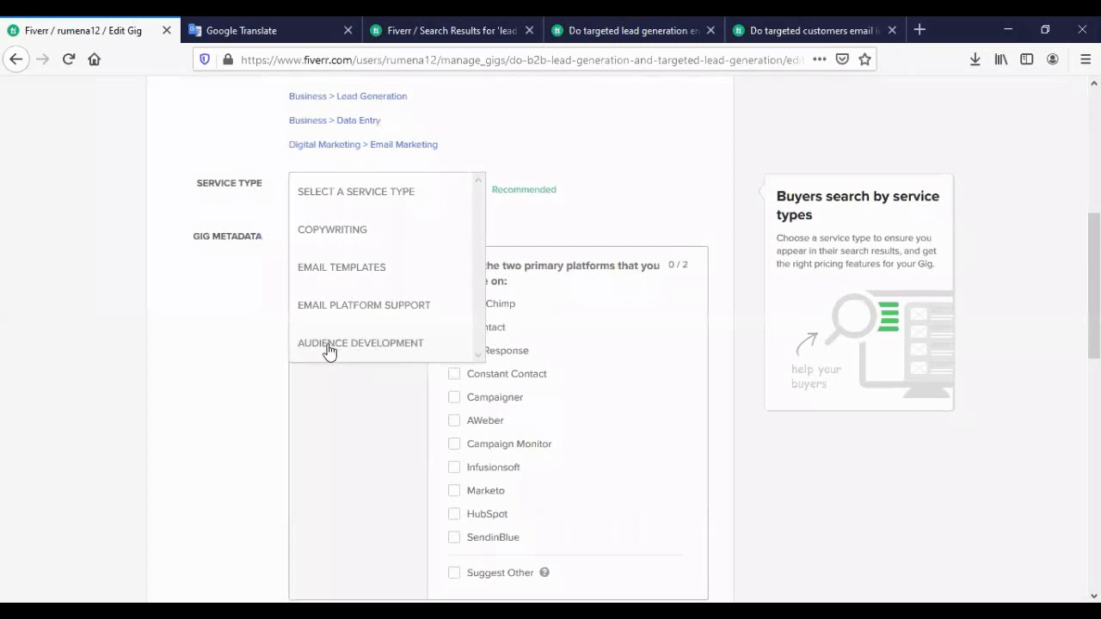
{"action": "left_click", "coordinate": [380, 349]}
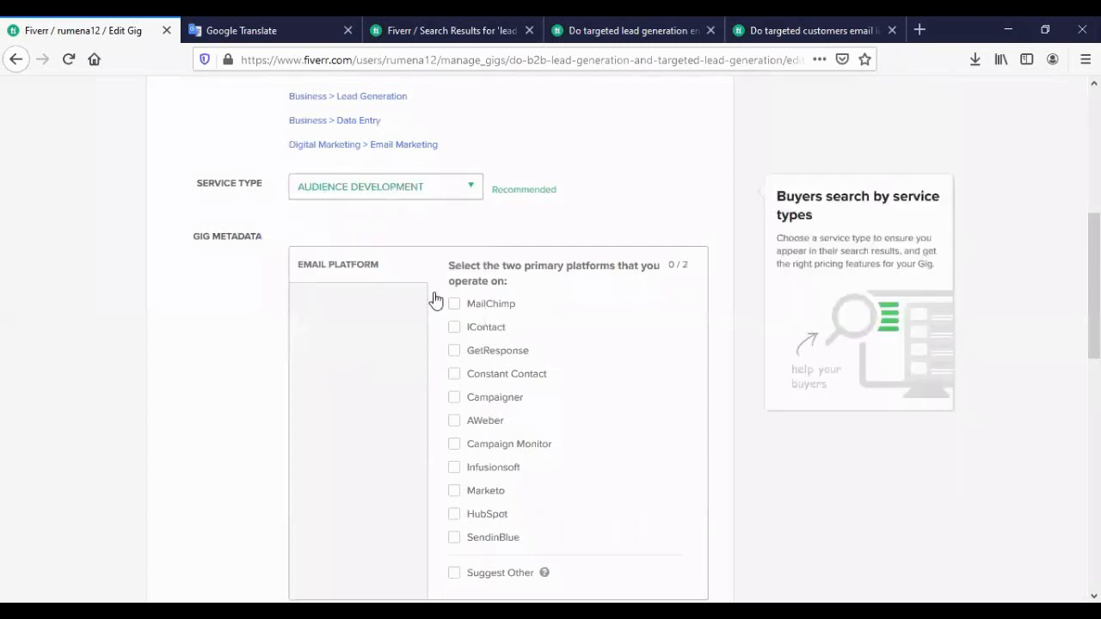
- Select IContact and Constant Contact as the gig's two primary email platforms and save the overview
{"action": "scroll", "coordinate": [443, 300], "scroll_direction": "down", "scroll_amount": 3}
{"action": "scroll", "coordinate": [508, 292], "scroll_direction": "up", "scroll_amount": 2}
{"action": "scroll", "coordinate": [509, 293], "scroll_direction": "up", "scroll_amount": 2}
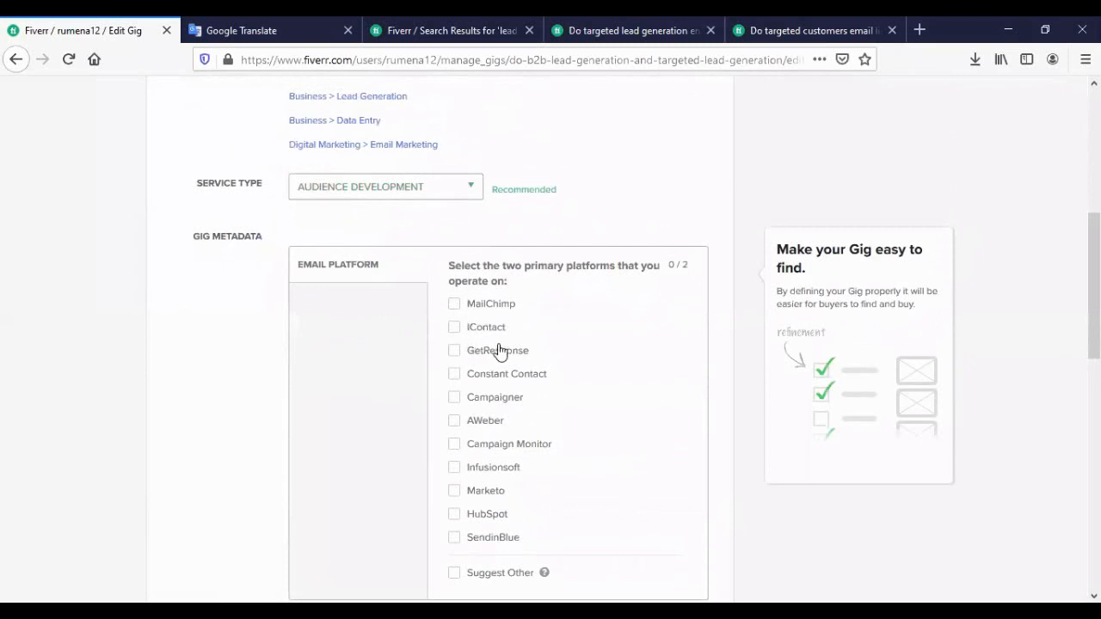
{"action": "scroll", "coordinate": [499, 353], "scroll_direction": "down", "scroll_amount": 1}
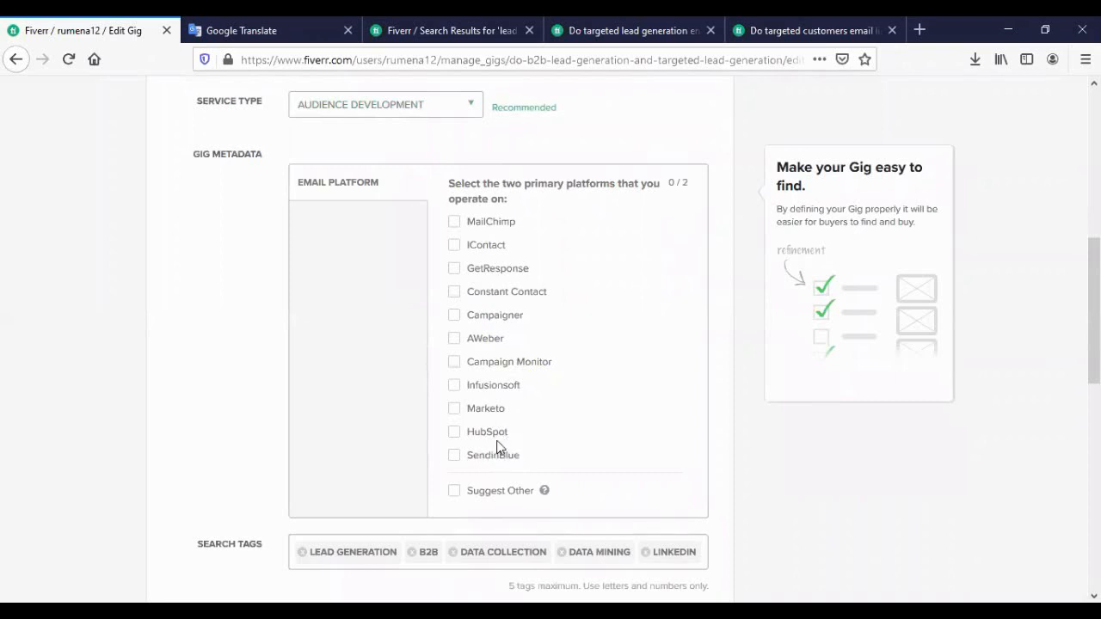
{"action": "left_click", "coordinate": [455, 246]}
{"action": "left_click", "coordinate": [455, 294]}
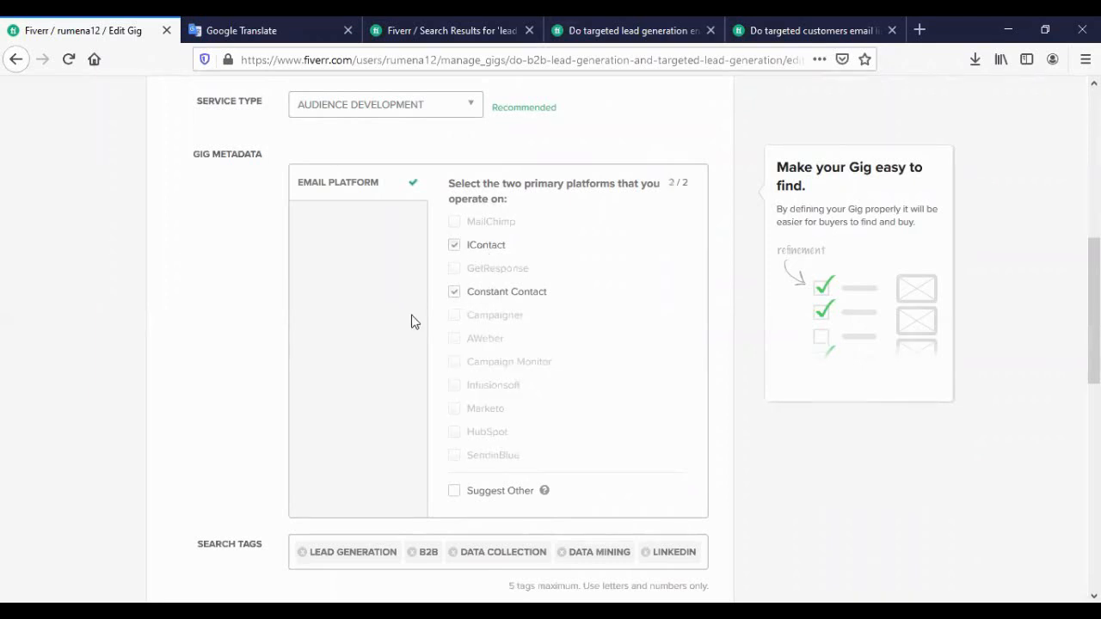
{"action": "scroll", "coordinate": [489, 337], "scroll_direction": "down", "scroll_amount": 4}
{"action": "left_click", "coordinate": [636, 384]}
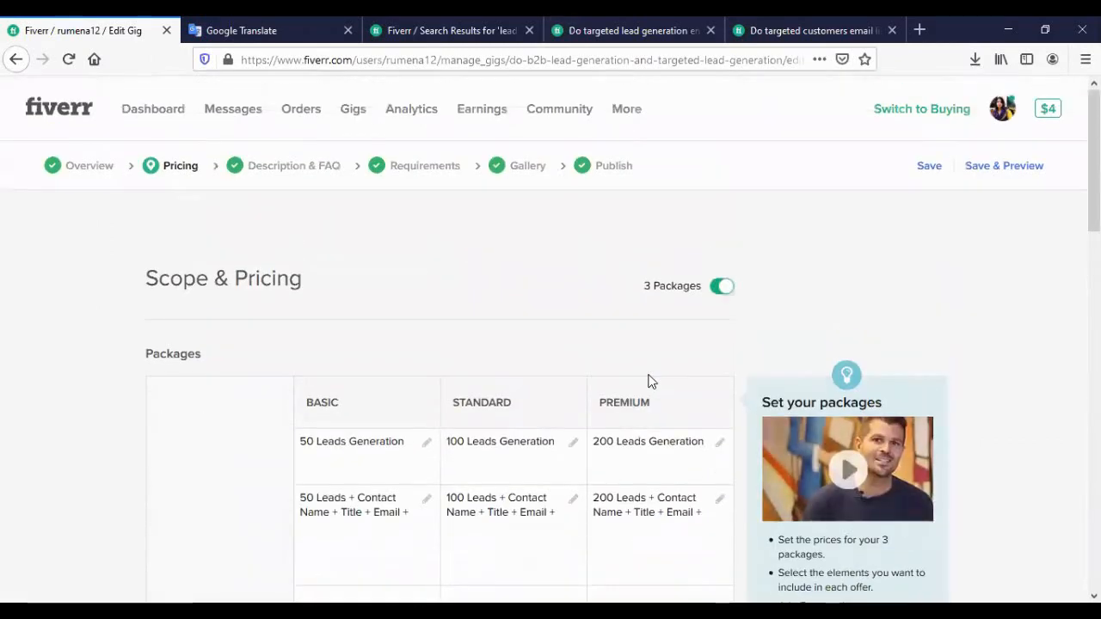
- Save the gig's existing scope and pricing packages and its description and FAQ under the new category, continuing to the requirements
{"action": "scroll", "coordinate": [648, 381], "scroll_direction": "down", "scroll_amount": 6}
{"action": "scroll", "coordinate": [651, 381], "scroll_direction": "down", "scroll_amount": 5}
{"action": "left_click", "coordinate": [623, 318]}
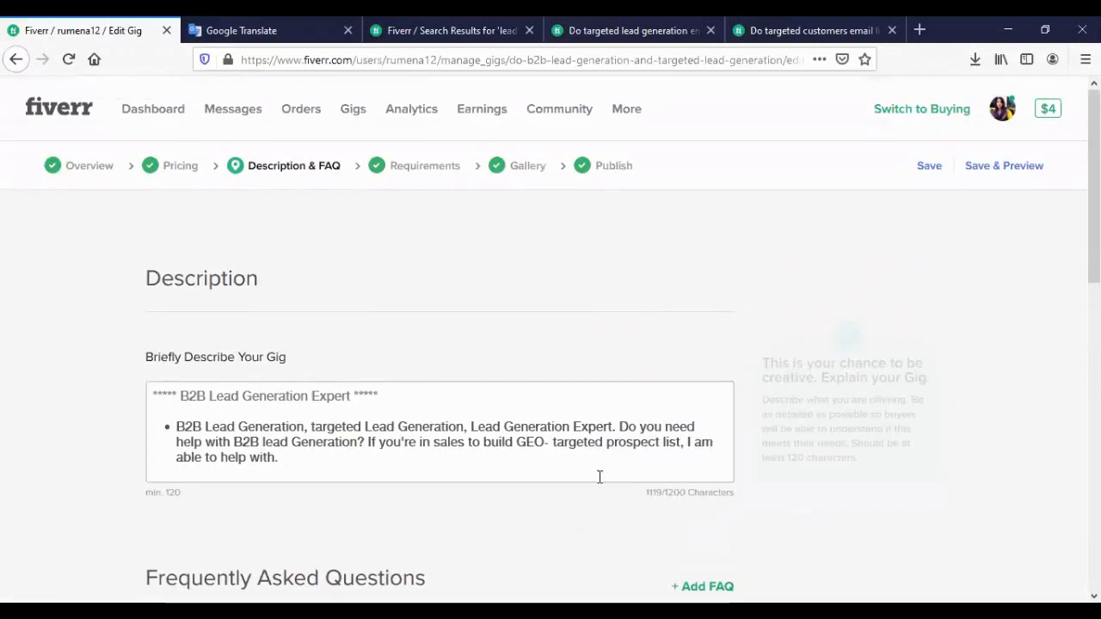
{"action": "scroll", "coordinate": [615, 476], "scroll_direction": "down", "scroll_amount": 3}
{"action": "left_click", "coordinate": [602, 527]}
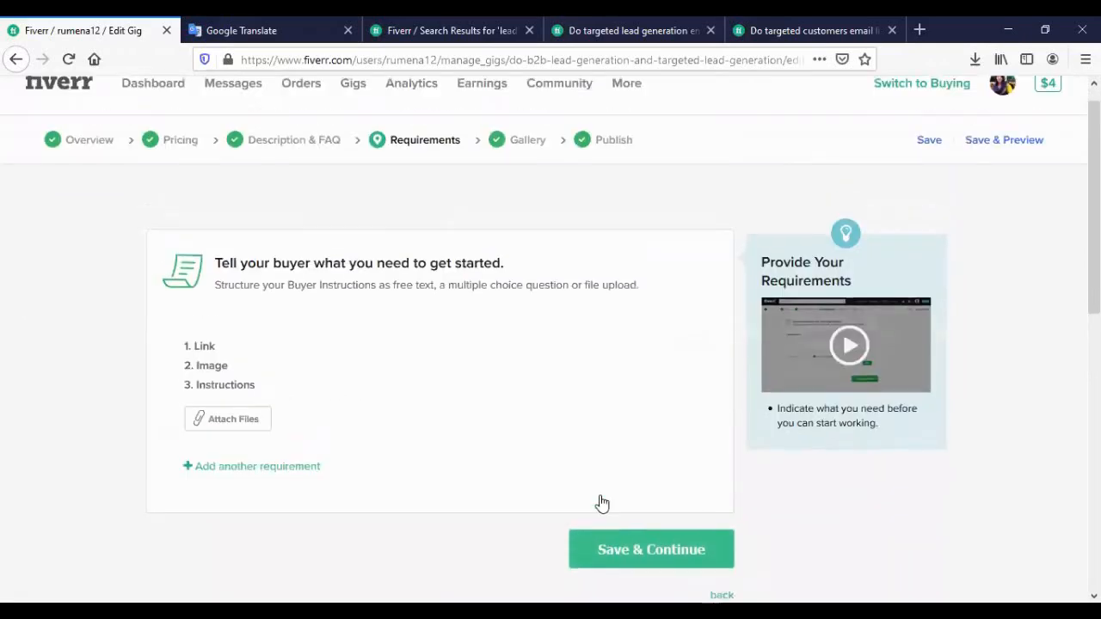
- Save the existing buyer requirements and the gallery without adding media, continuing to the publish stage
{"action": "scroll", "coordinate": [613, 352], "scroll_direction": "down", "scroll_amount": 3}
{"action": "left_click", "coordinate": [610, 346]}
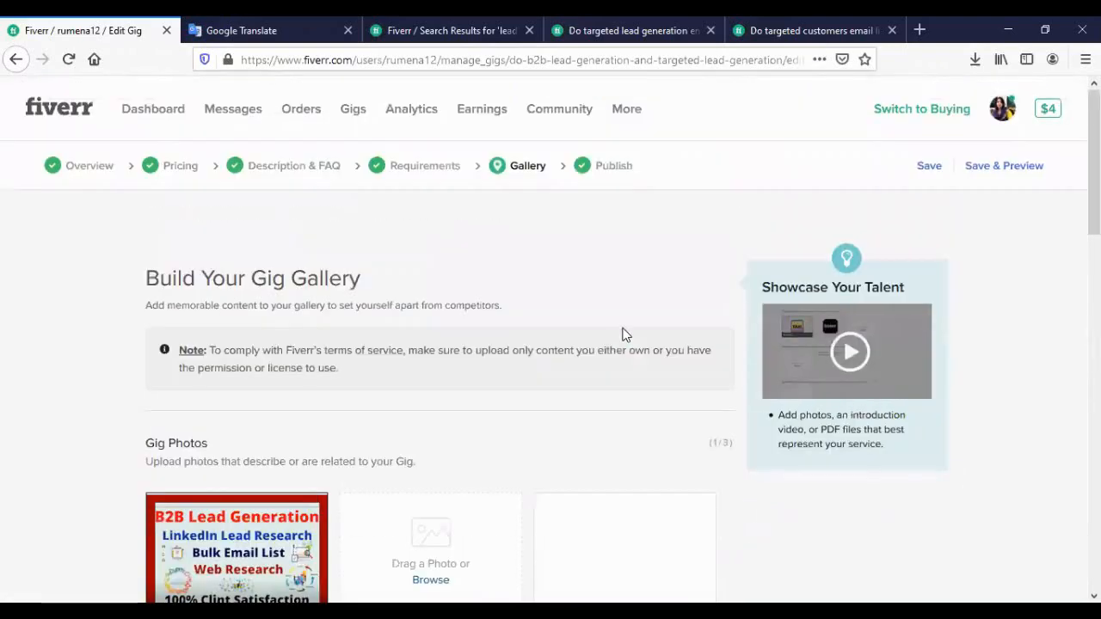
{"action": "scroll", "coordinate": [612, 318], "scroll_direction": "down", "scroll_amount": 2}
{"action": "scroll", "coordinate": [613, 318], "scroll_direction": "down", "scroll_amount": 8}
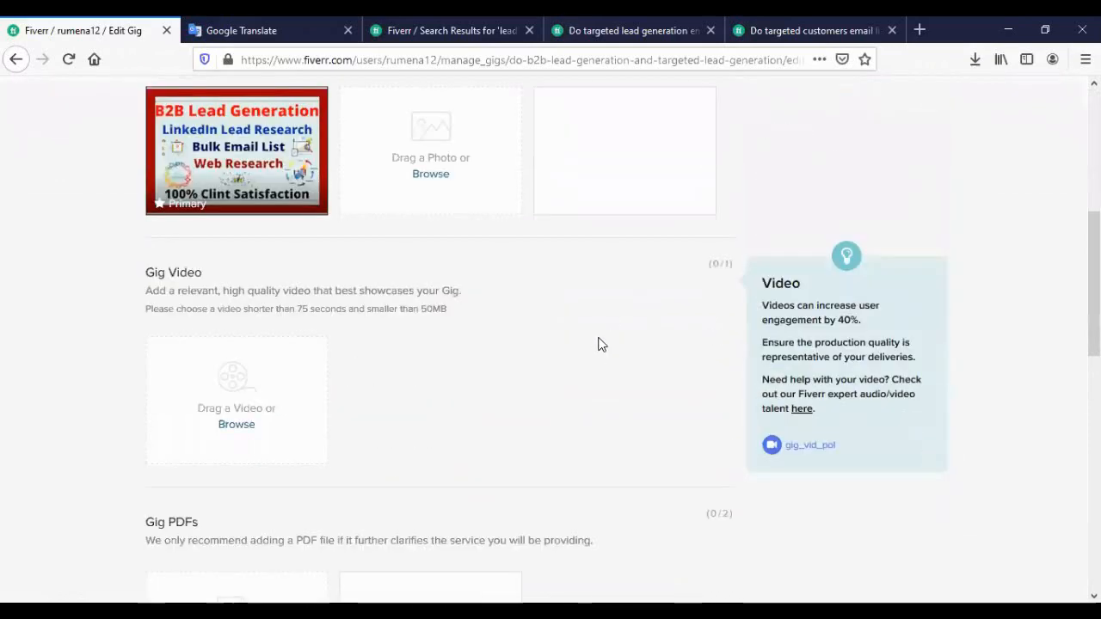
{"action": "left_click", "coordinate": [596, 346]}
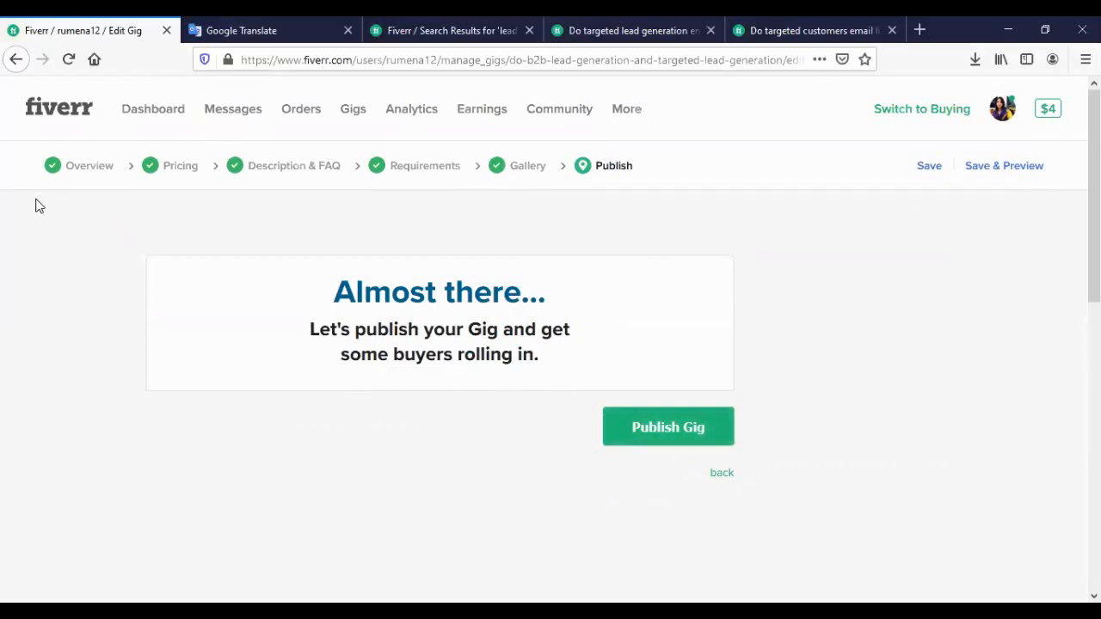
- Reopen the gig overview and review its title, category, service type, email platforms and search tags
{"action": "left_click", "coordinate": [69, 168]}
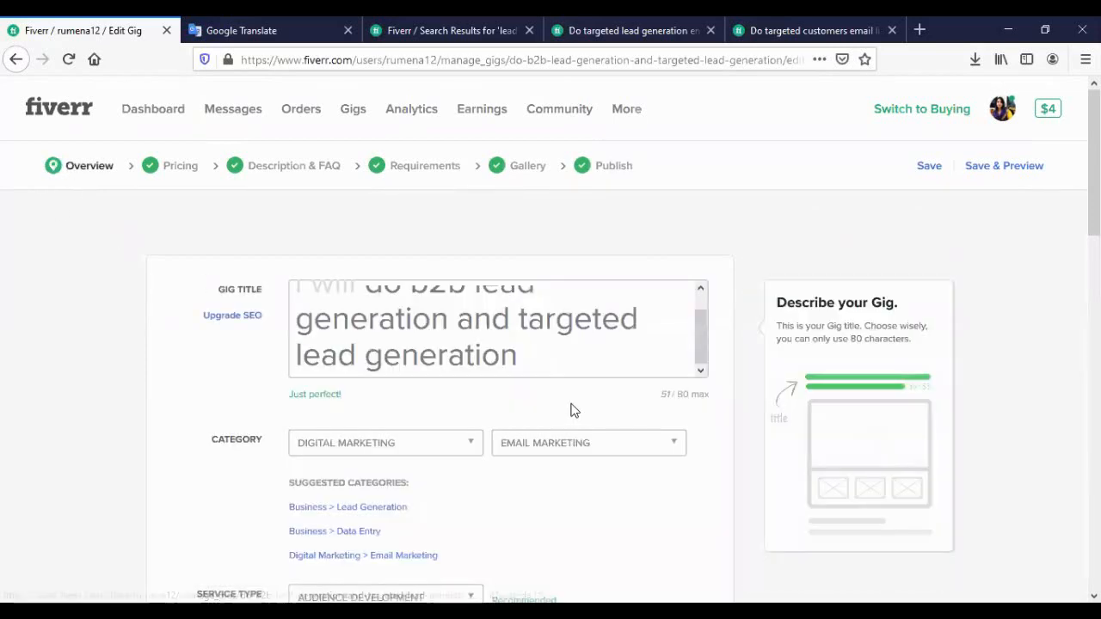
{"action": "scroll", "coordinate": [573, 410], "scroll_direction": "down", "scroll_amount": 3}
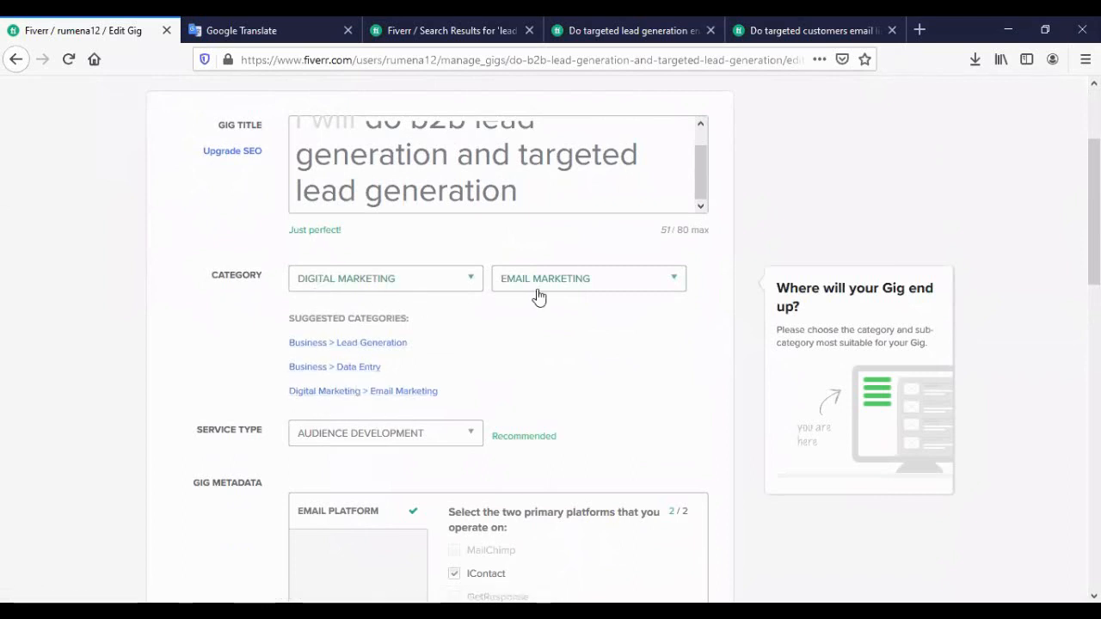
{"action": "scroll", "coordinate": [536, 295], "scroll_direction": "down", "scroll_amount": 5}
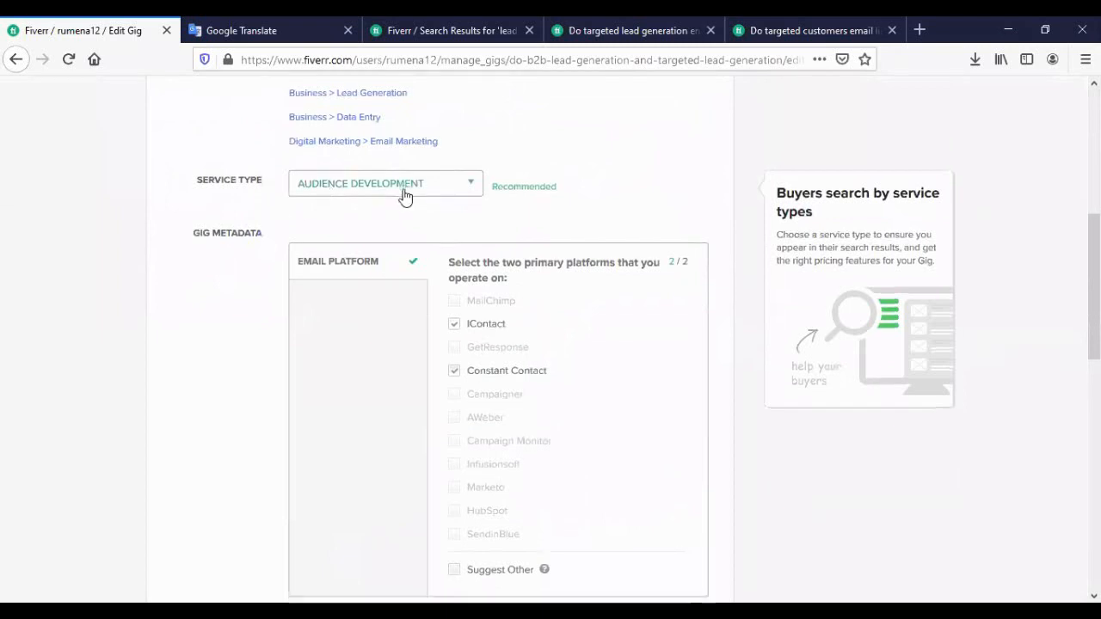
{"action": "scroll", "coordinate": [456, 287], "scroll_direction": "down", "scroll_amount": 2}
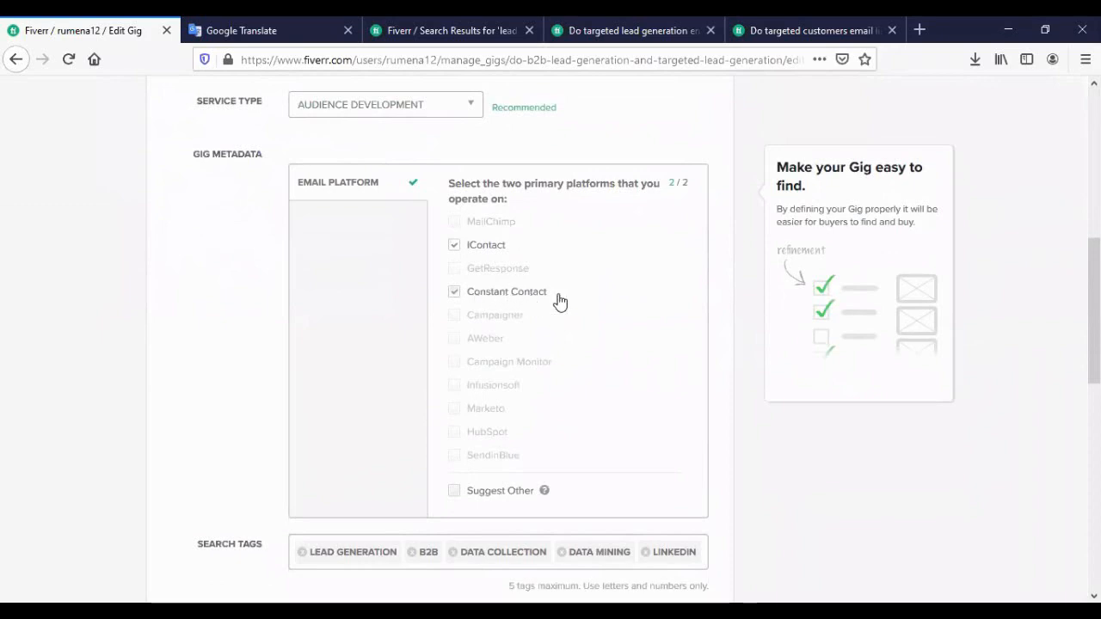
{"action": "scroll", "coordinate": [559, 301], "scroll_direction": "down", "scroll_amount": 5}
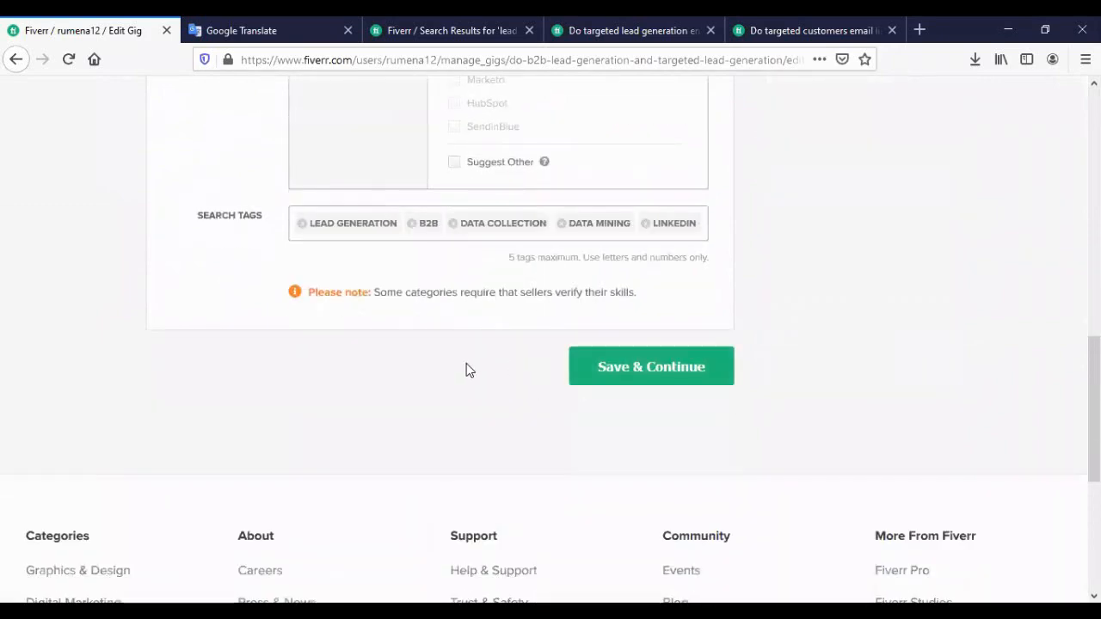
{"action": "scroll", "coordinate": [467, 369], "scroll_direction": "up", "scroll_amount": 5}
{"action": "scroll", "coordinate": [467, 362], "scroll_direction": "up", "scroll_amount": 5}
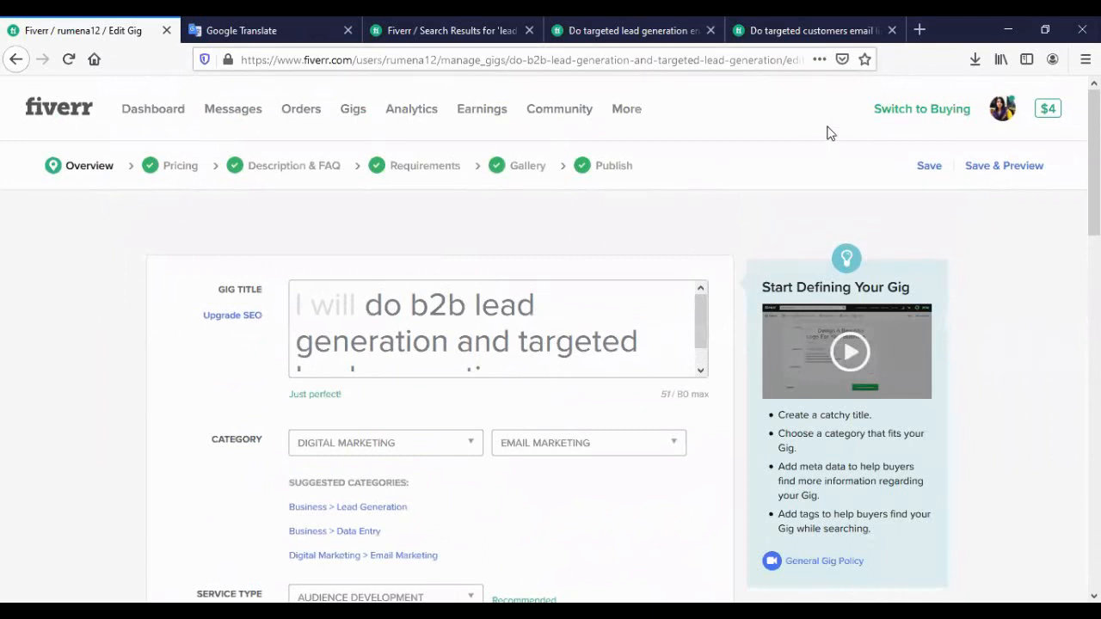
{"action": "left_click", "coordinate": [478, 306]}
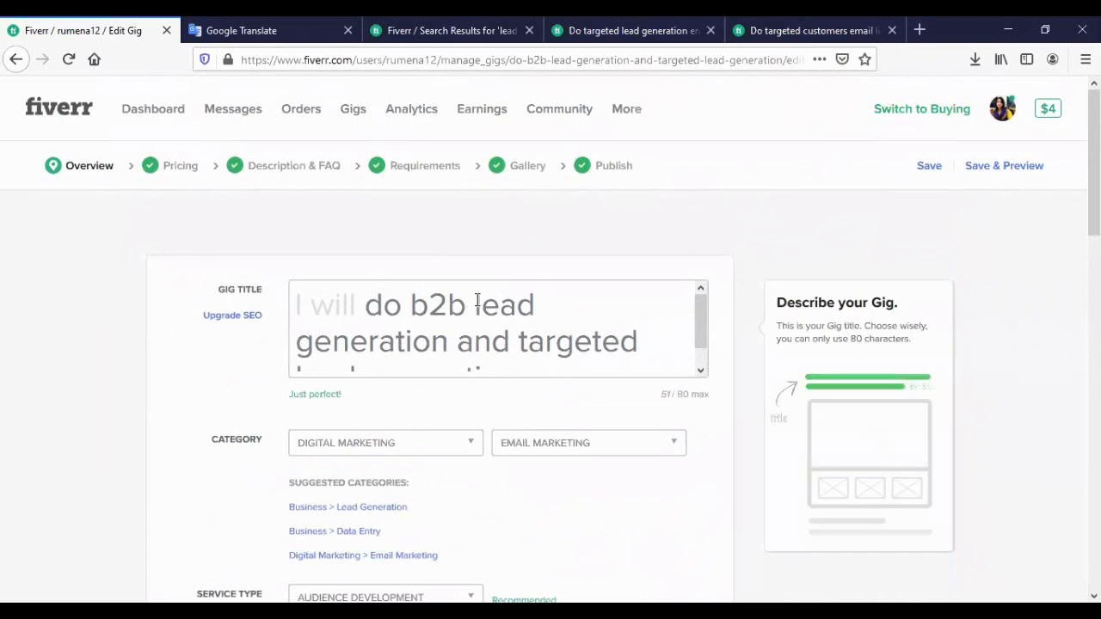
{"action": "left_click", "coordinate": [548, 299]}
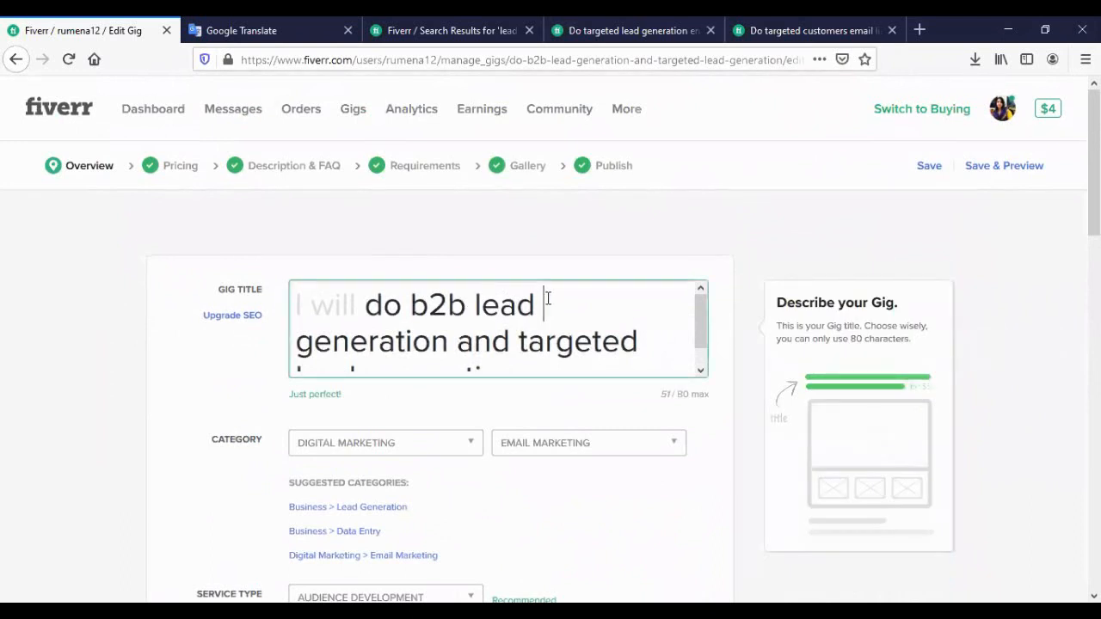
{"action": "scroll", "coordinate": [558, 329], "scroll_direction": "down", "scroll_amount": 1}
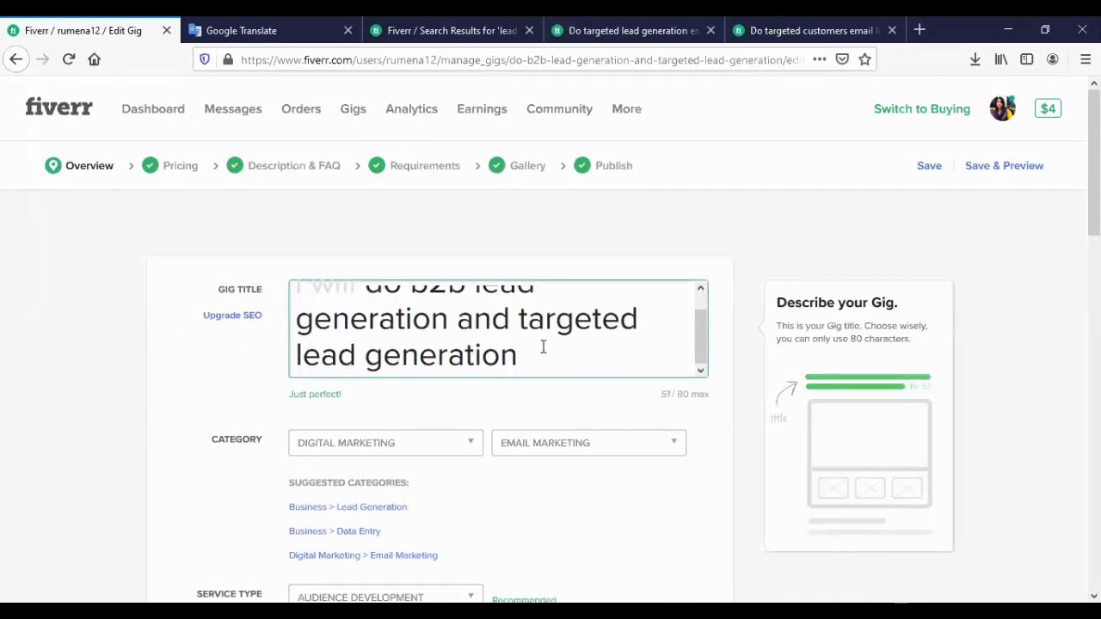
{"action": "left_click", "coordinate": [519, 319]}
{"action": "scroll", "coordinate": [481, 310], "scroll_direction": "down", "scroll_amount": 3}
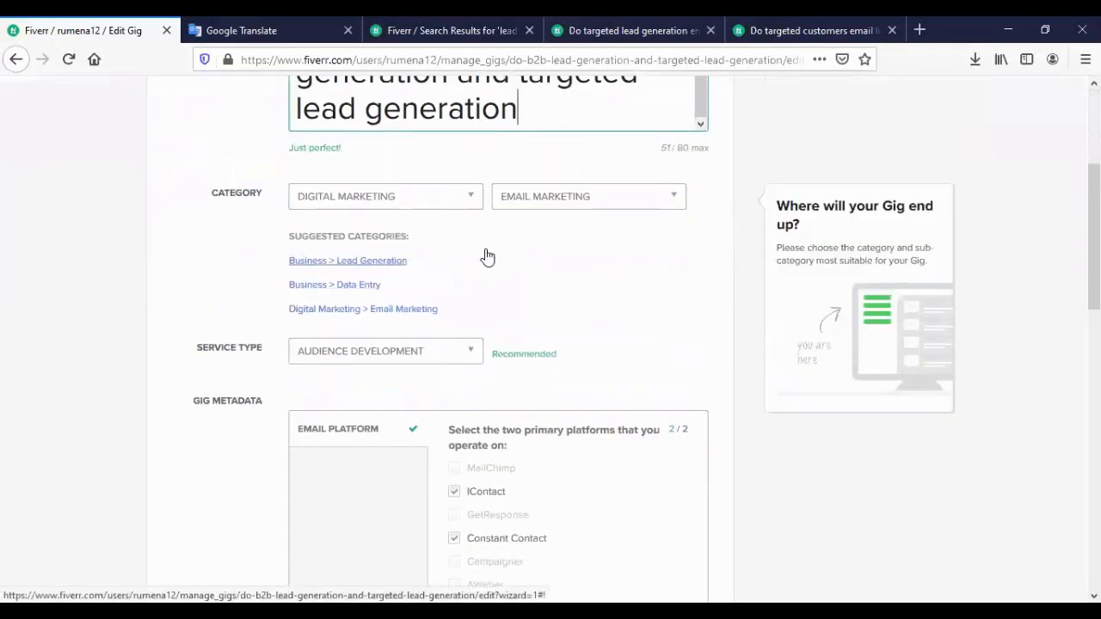